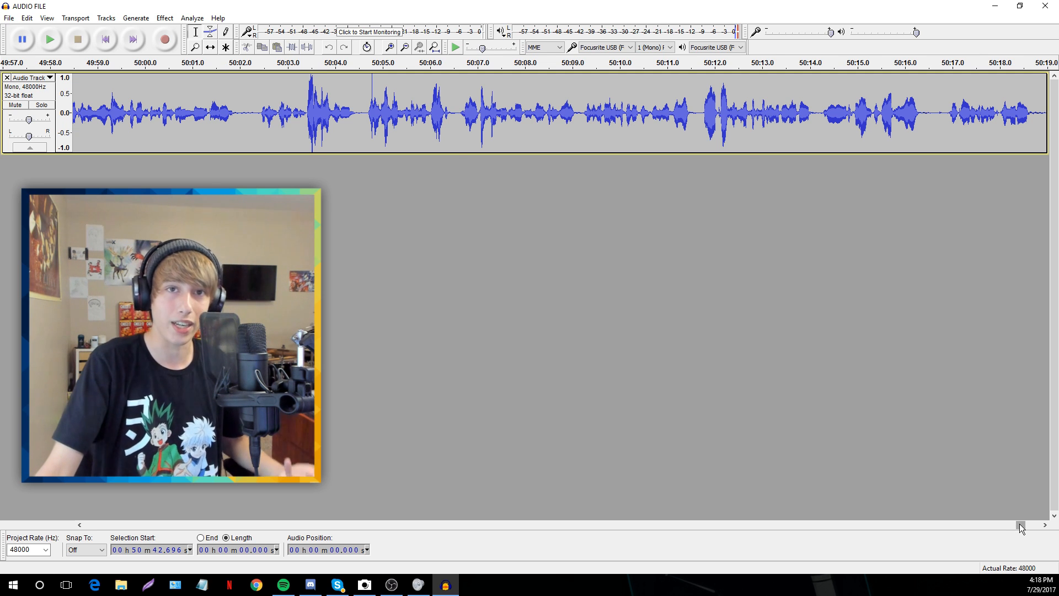
Play back the end of the commentary track to review it
{"action": "left_click_drag", "start_coordinate": [1019, 526], "coordinate": [1033, 525]}
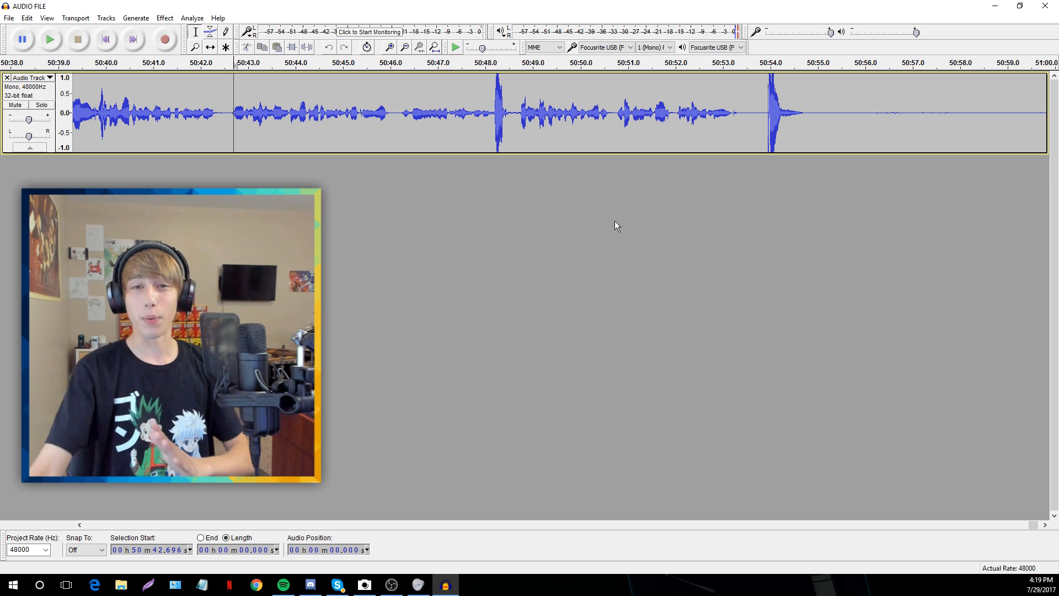
{"action": "key", "text": "space"}
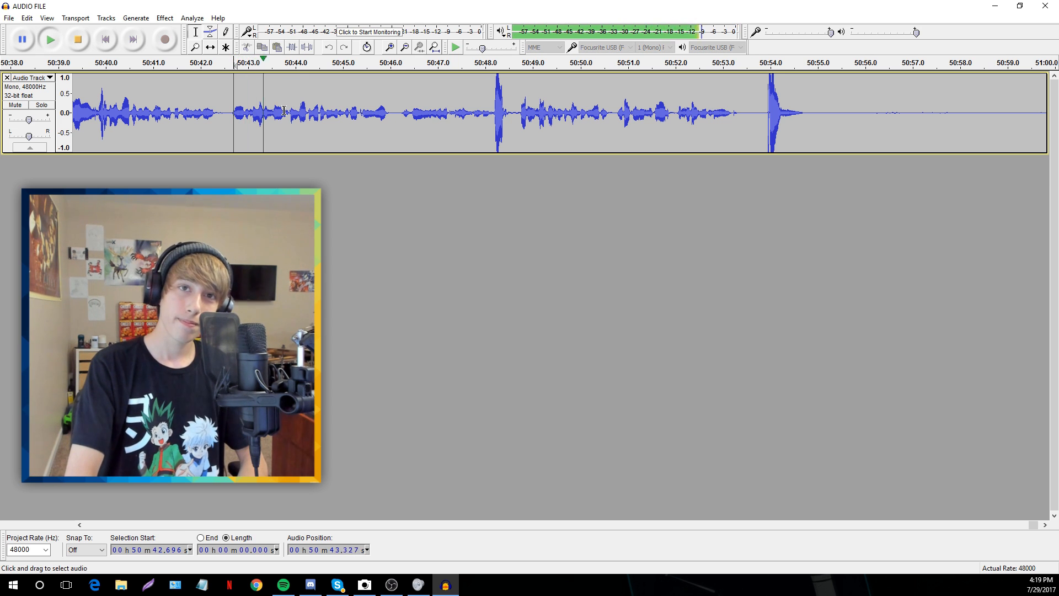
{"action": "key", "text": "space"}
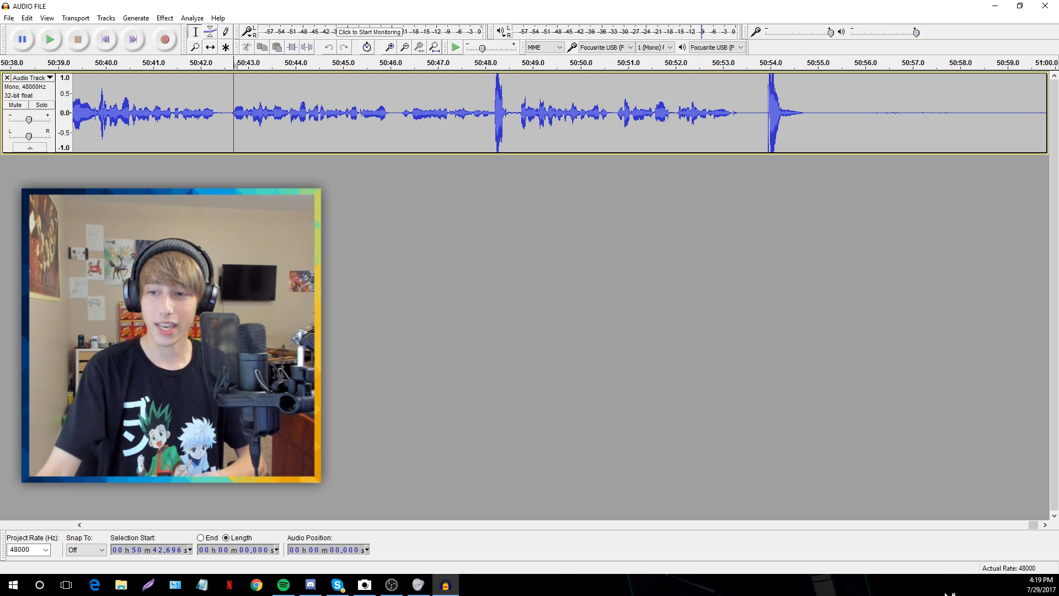
{"action": "left_click_drag", "start_coordinate": [1036, 526], "coordinate": [993, 531]}
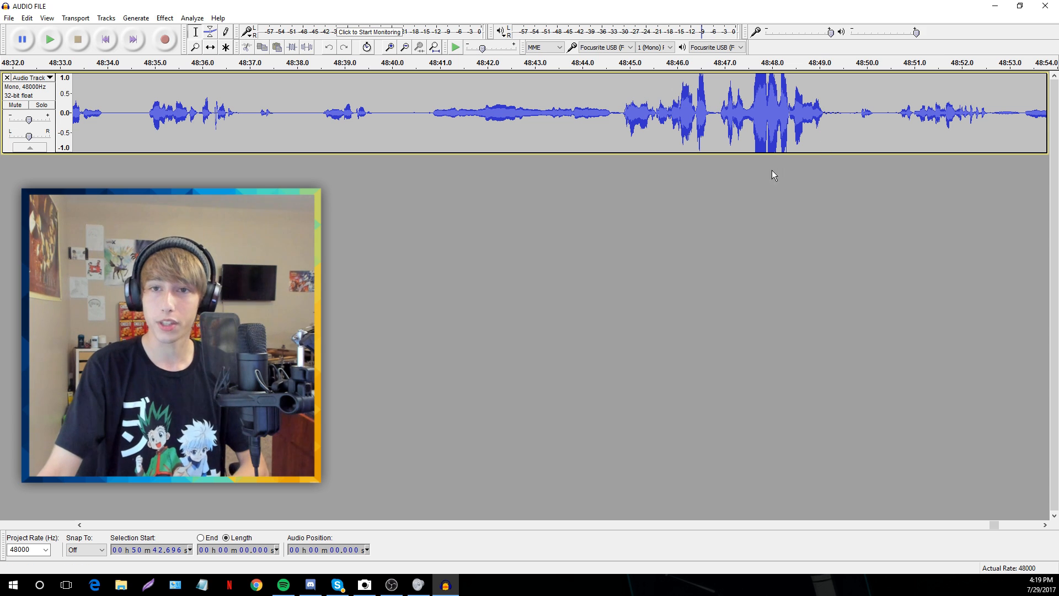
Select about 0.15 s of pure background noise near 48:49.6
{"action": "left_click_drag", "start_coordinate": [424, 121], "coordinate": [403, 124]}
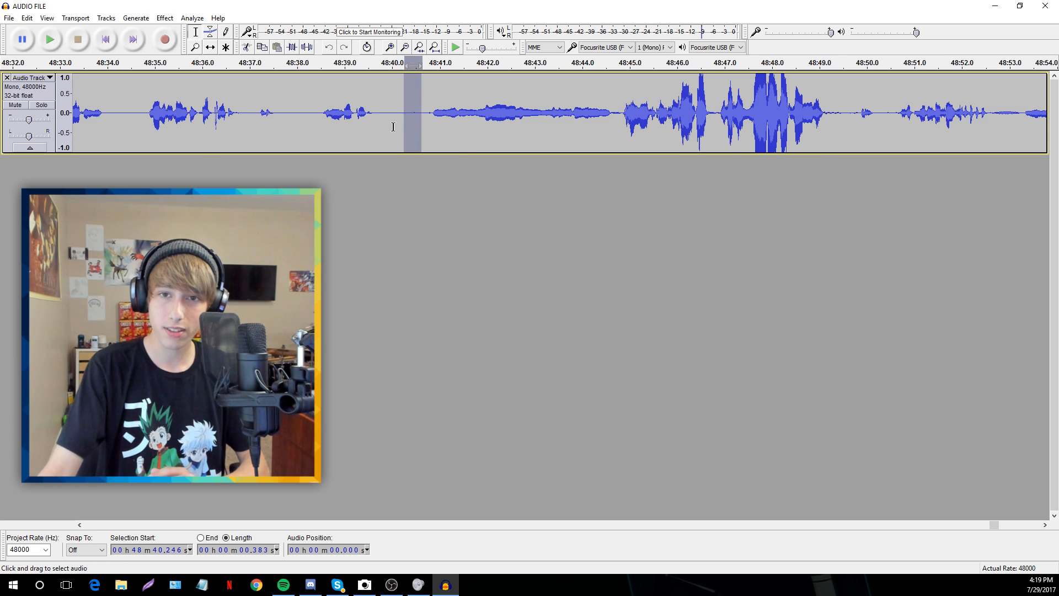
{"action": "left_click", "coordinate": [393, 126]}
{"action": "left_click", "coordinate": [893, 133]}
{"action": "left_click_drag", "start_coordinate": [894, 133], "coordinate": [882, 135]}
{"action": "left_click", "coordinate": [876, 136]}
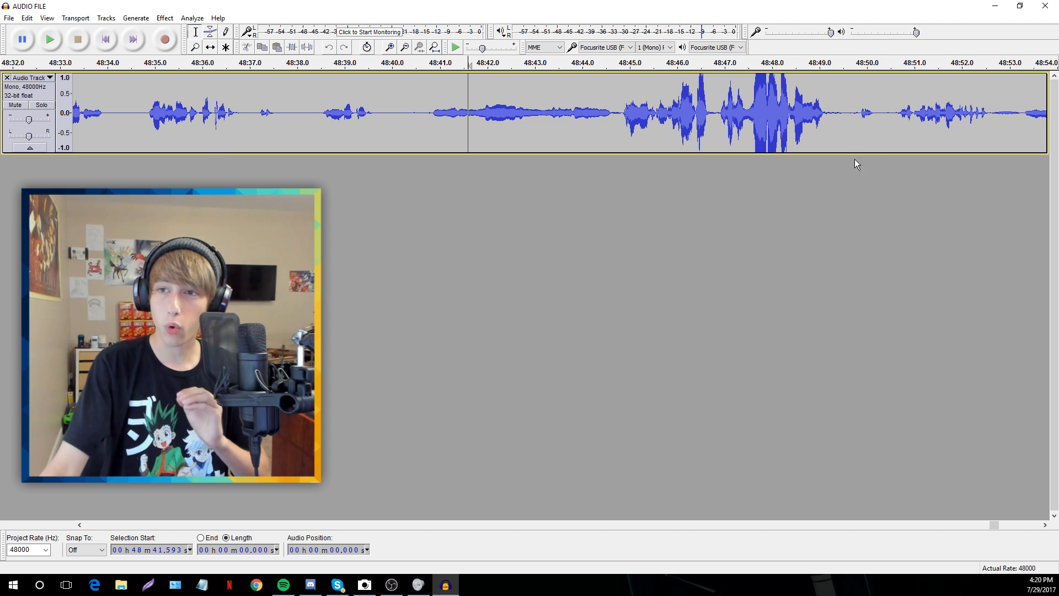
{"action": "left_click_drag", "start_coordinate": [854, 119], "coordinate": [845, 119]}
{"action": "left_click", "coordinate": [842, 128]}
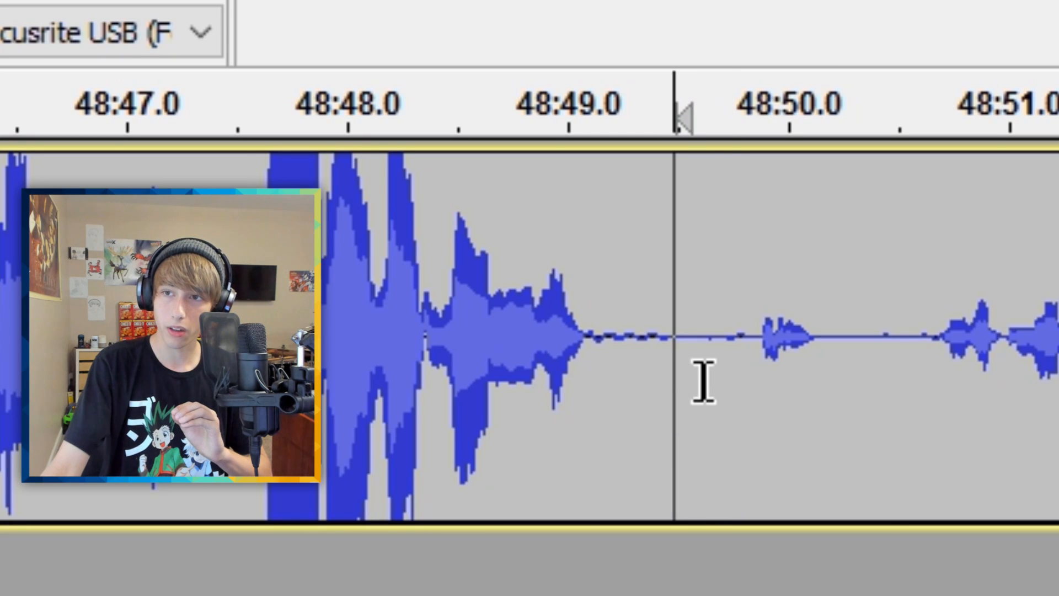
{"action": "left_click_drag", "start_coordinate": [724, 379], "coordinate": [693, 392]}
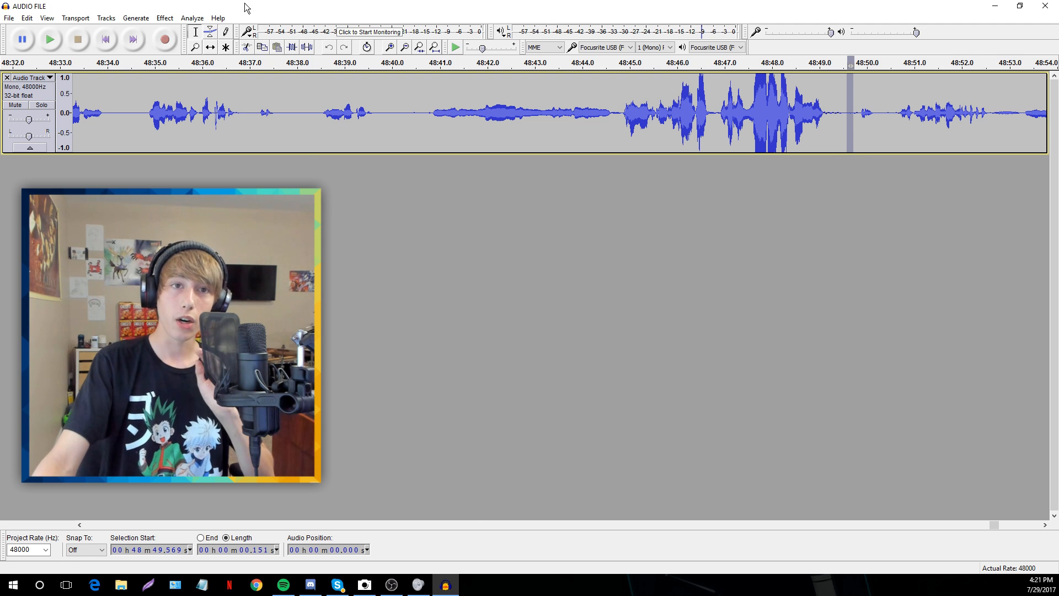
Capture the selected silence as the Noise Reduction noise profile
{"action": "left_click", "coordinate": [165, 18]}
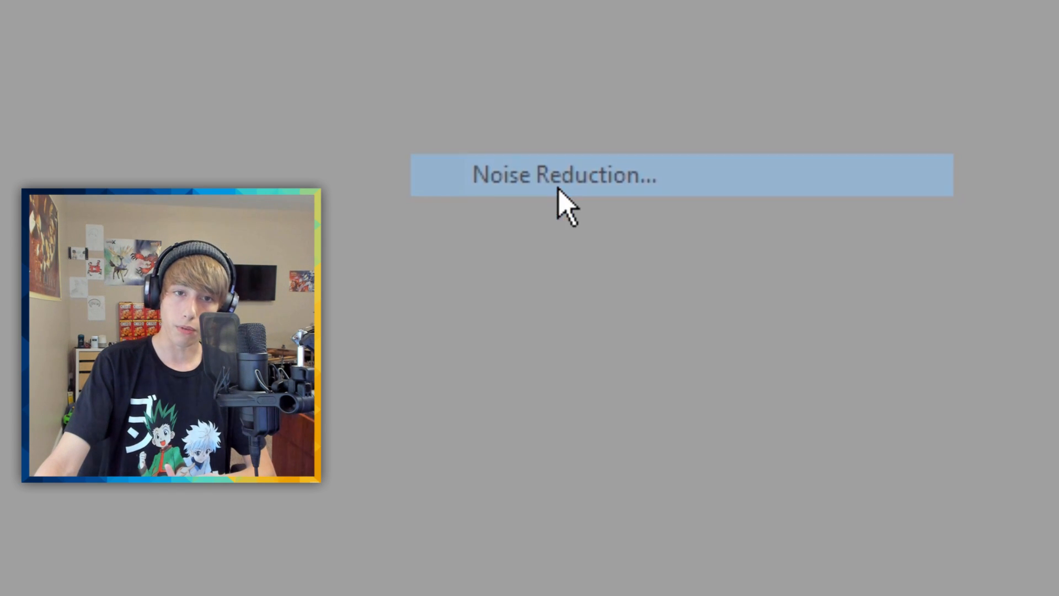
{"action": "left_click", "coordinate": [558, 190]}
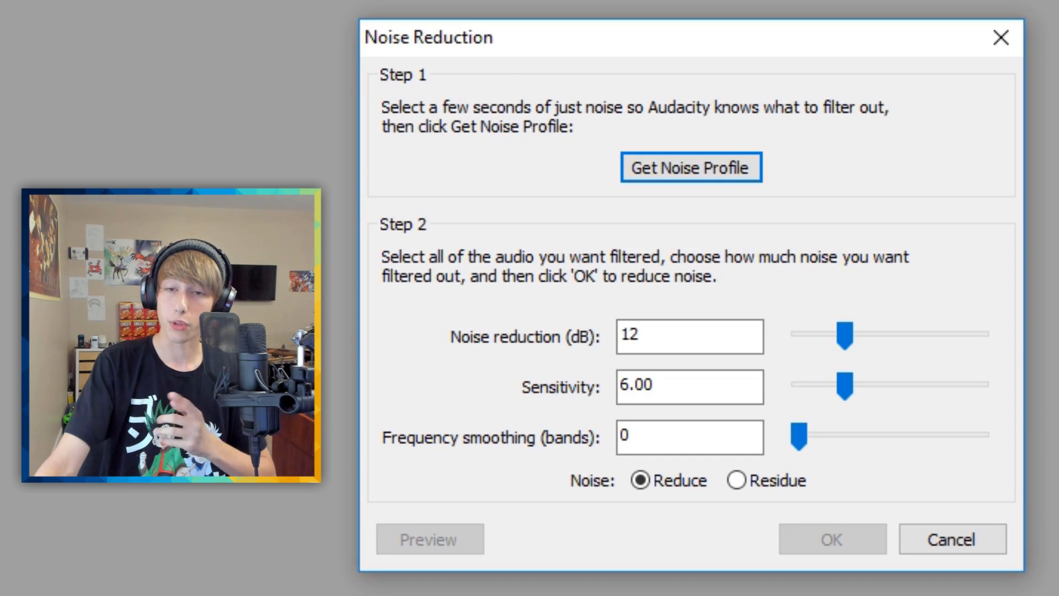
{"action": "left_click", "coordinate": [672, 169]}
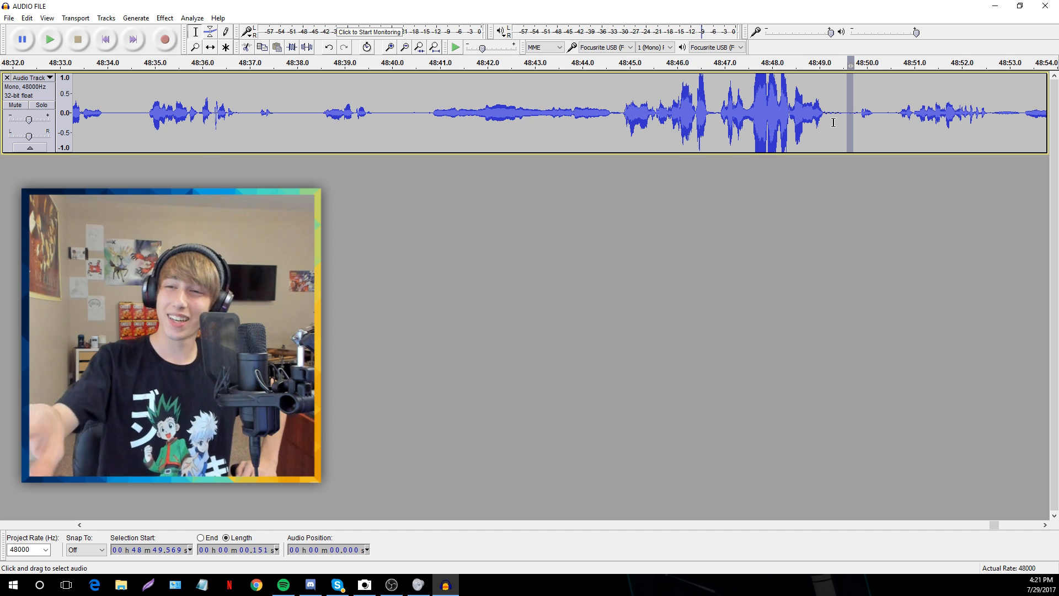
Apply Noise Reduction at 12 dB, sensitivity 6.00, smoothing 0 to the whole track
{"action": "key", "text": "ctrl+a"}
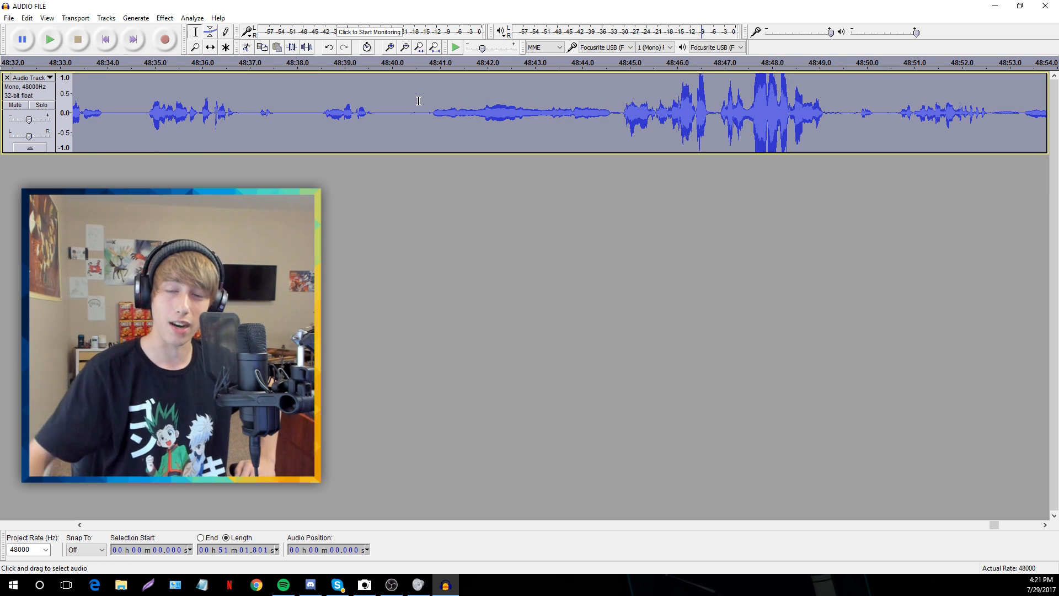
{"action": "left_click", "coordinate": [165, 18]}
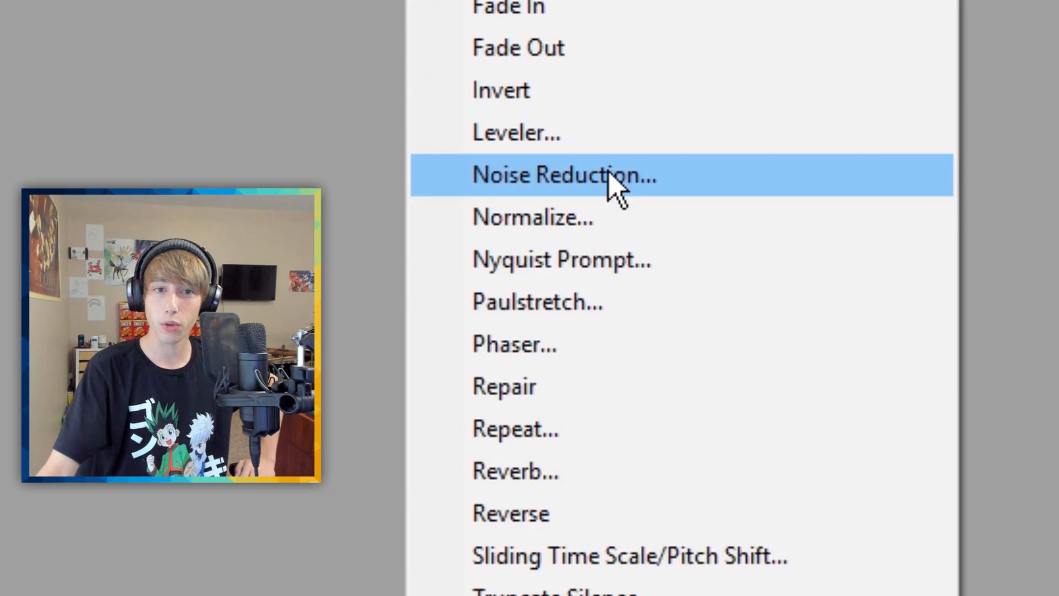
{"action": "left_click", "coordinate": [615, 175]}
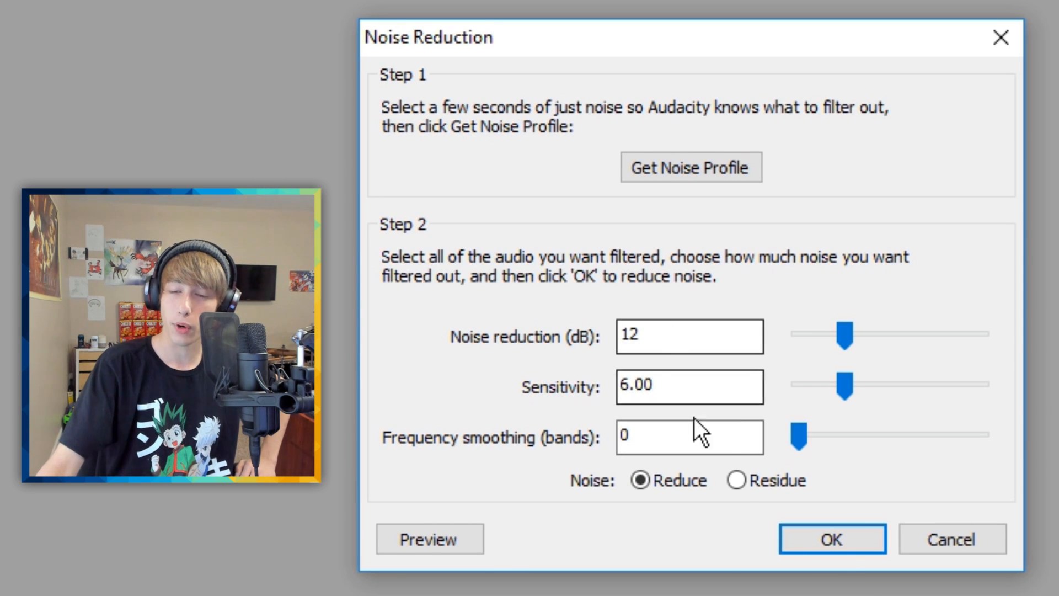
{"action": "left_click", "coordinate": [832, 538]}
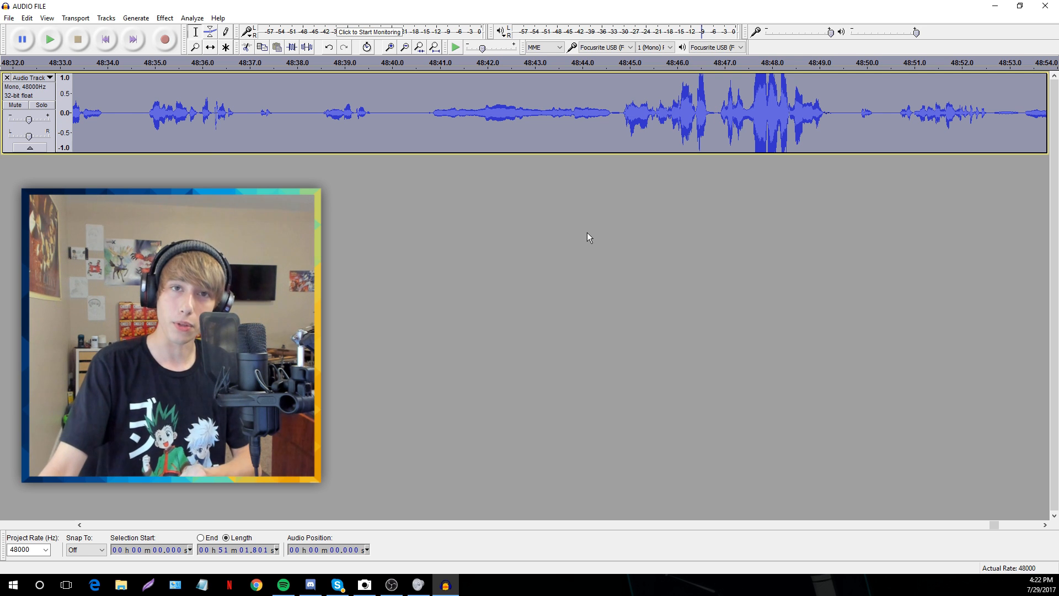
Run Normalize on the entire voice track with Remove DC offset and -1.0 dB peak
{"action": "left_click", "coordinate": [164, 18]}
{"action": "left_click", "coordinate": [196, 245]}
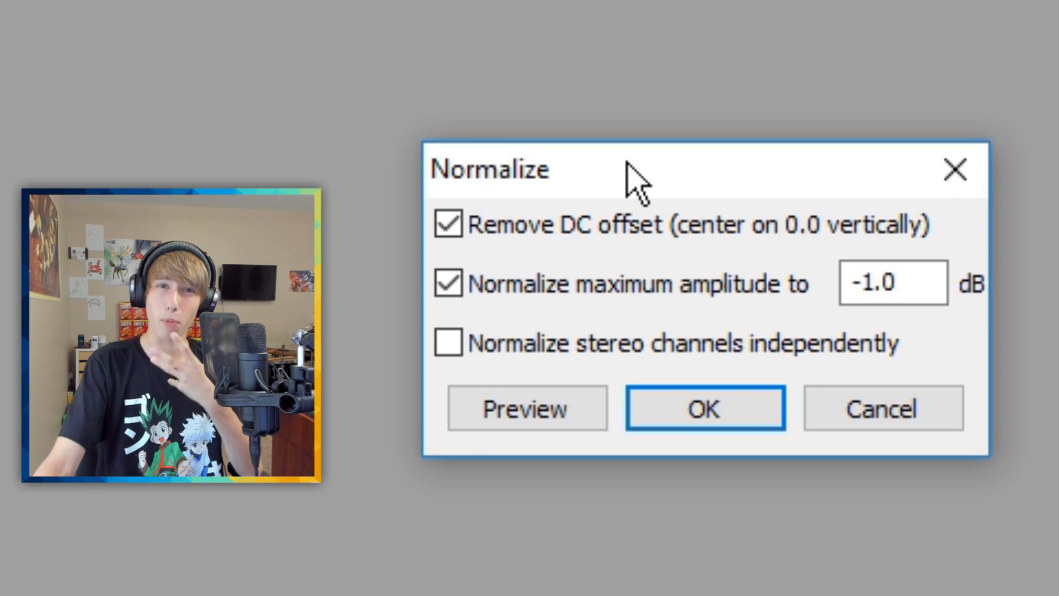
{"action": "left_click", "coordinate": [688, 425]}
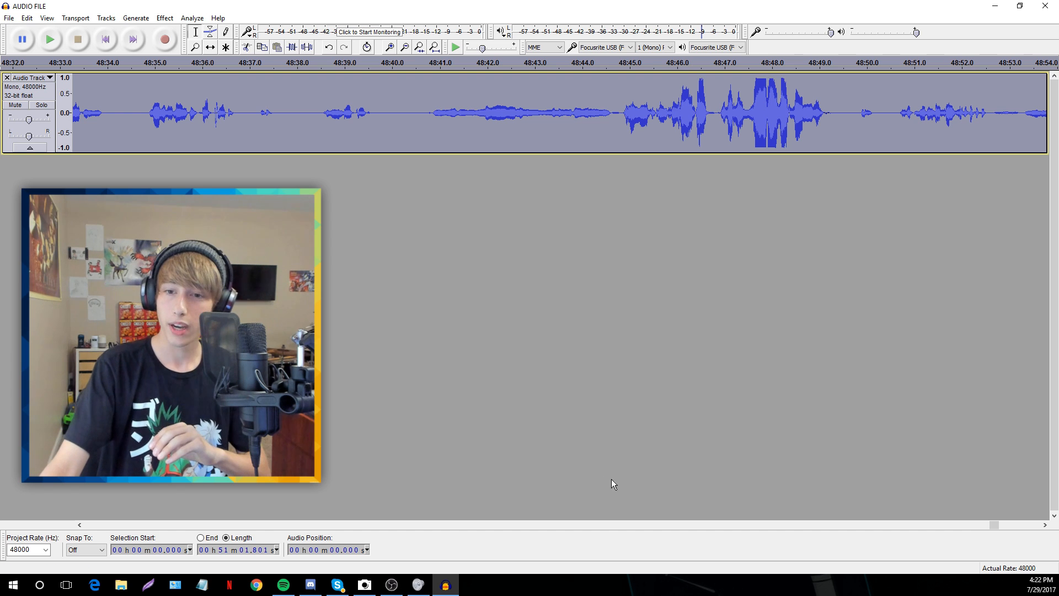
{"action": "left_click_drag", "start_coordinate": [994, 525], "coordinate": [1016, 525]}
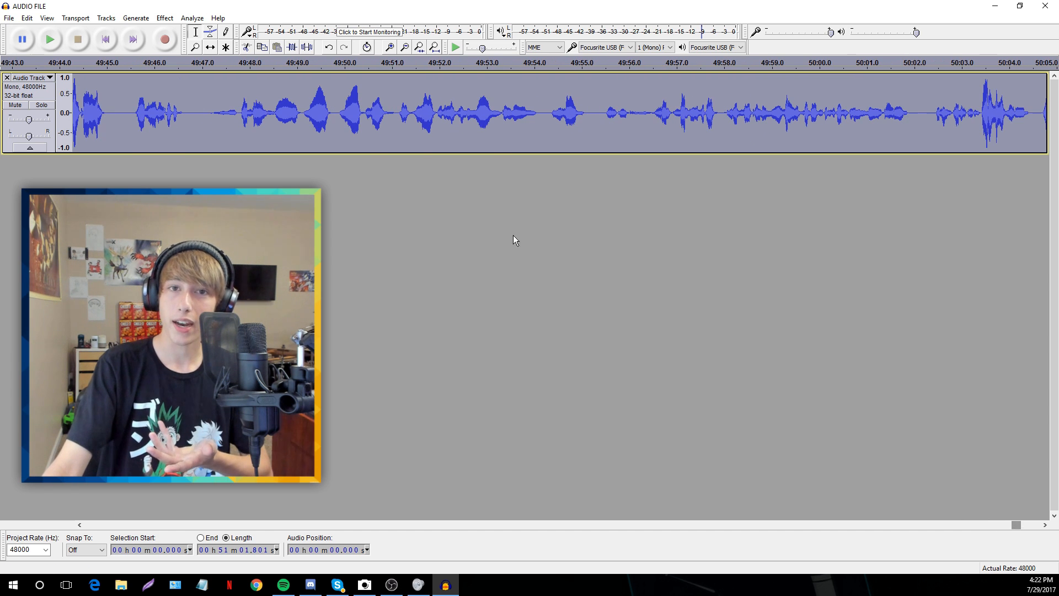
Apply the Compressor at -15 dB threshold, 2:1 ratio, 0.20 s attack, 1.0 s release
{"action": "left_click", "coordinate": [165, 19]}
{"action": "left_click", "coordinate": [205, 131]}
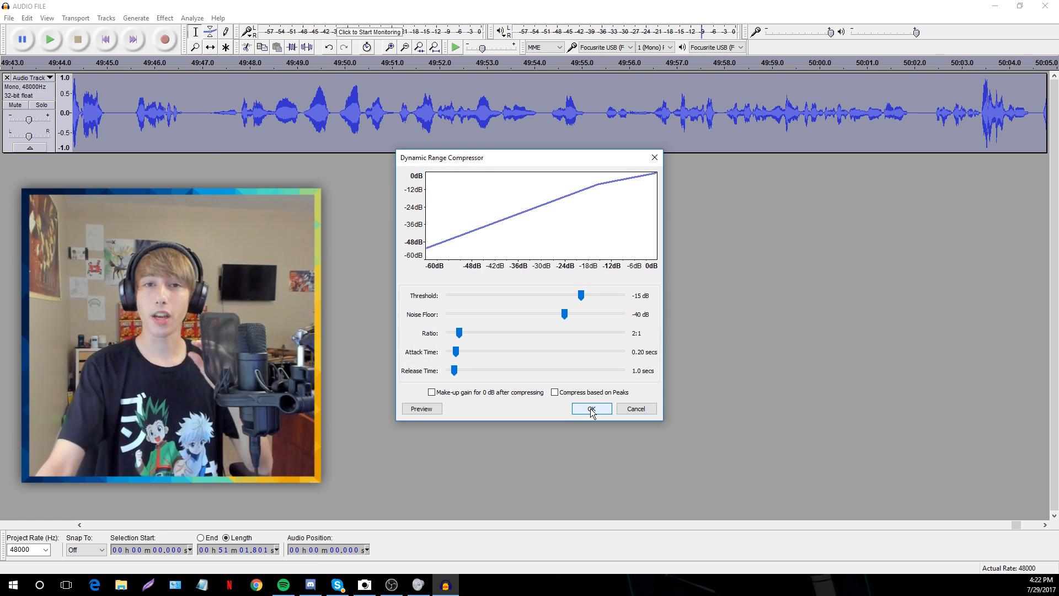
{"action": "left_click", "coordinate": [591, 410]}
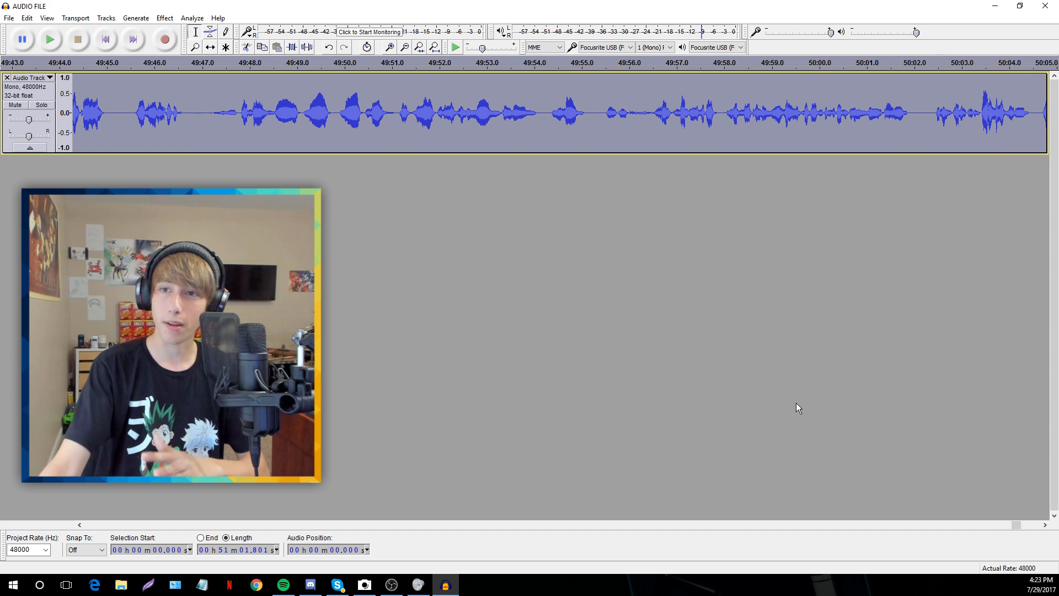
{"action": "left_click_drag", "start_coordinate": [1014, 527], "coordinate": [996, 525]}
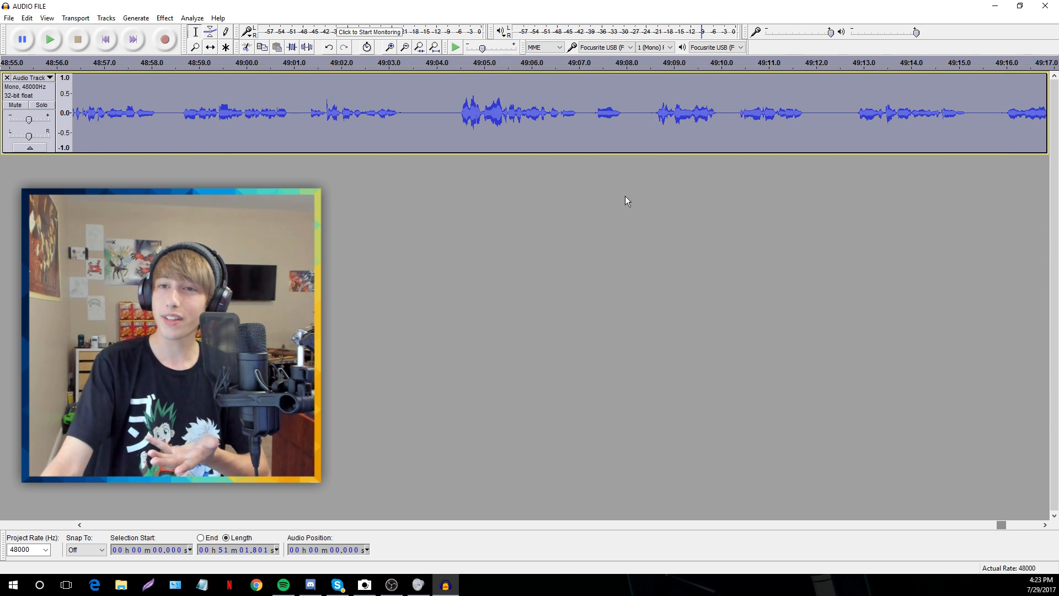
Run Normalize again at -1.0 dB on the compressed voice track
{"action": "left_click", "coordinate": [165, 18]}
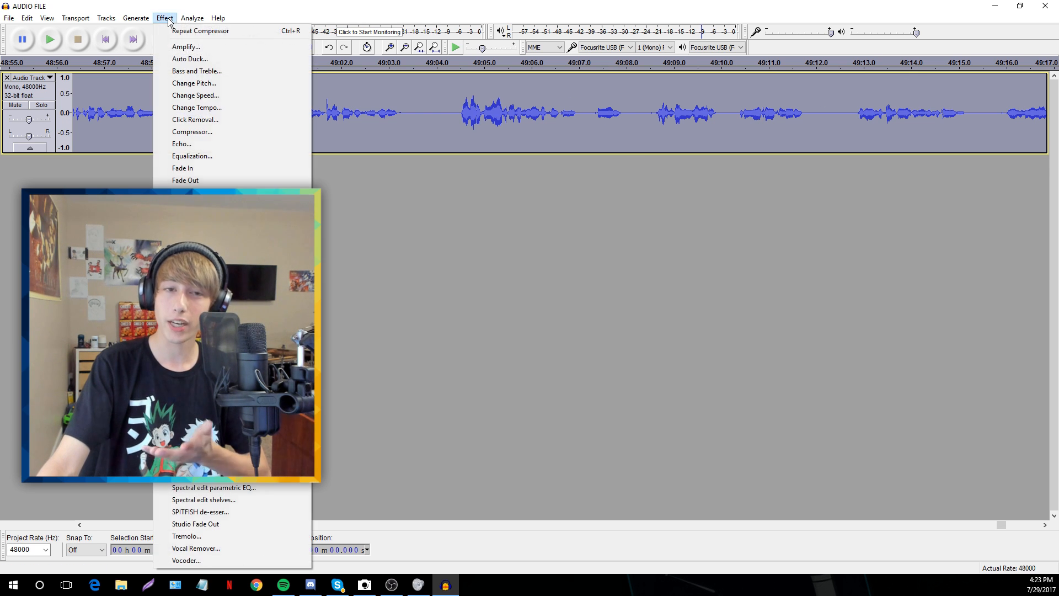
{"action": "left_click", "coordinate": [187, 252]}
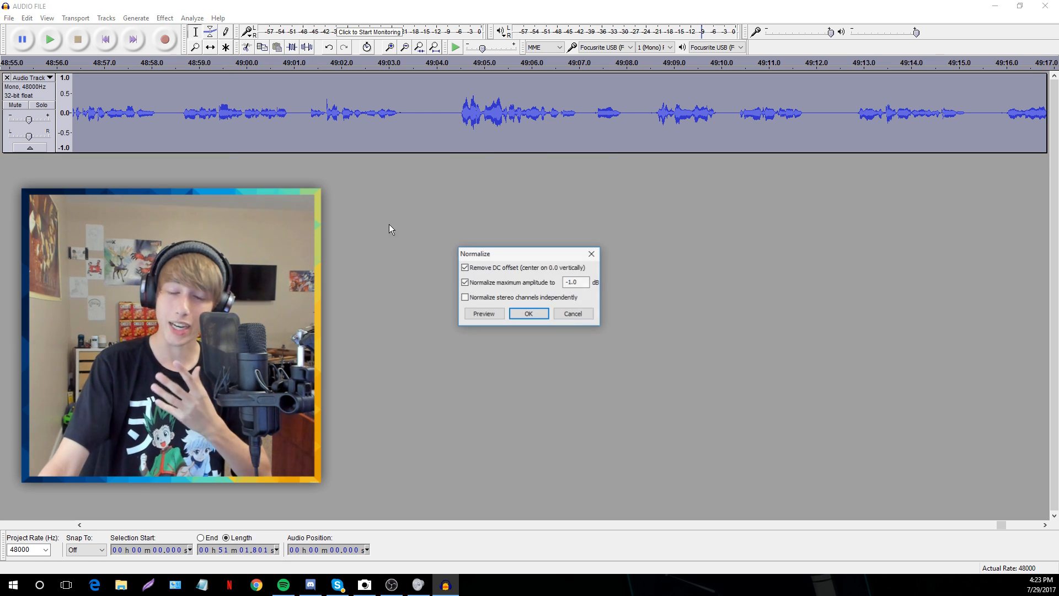
{"action": "left_click", "coordinate": [531, 313]}
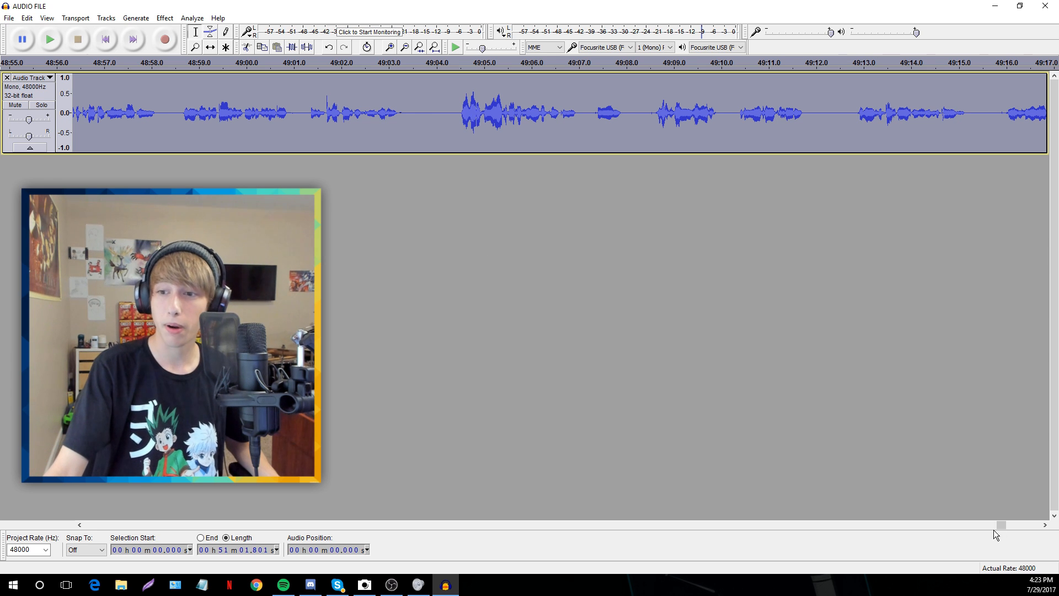
{"action": "left_click_drag", "start_coordinate": [1002, 524], "coordinate": [1016, 522]}
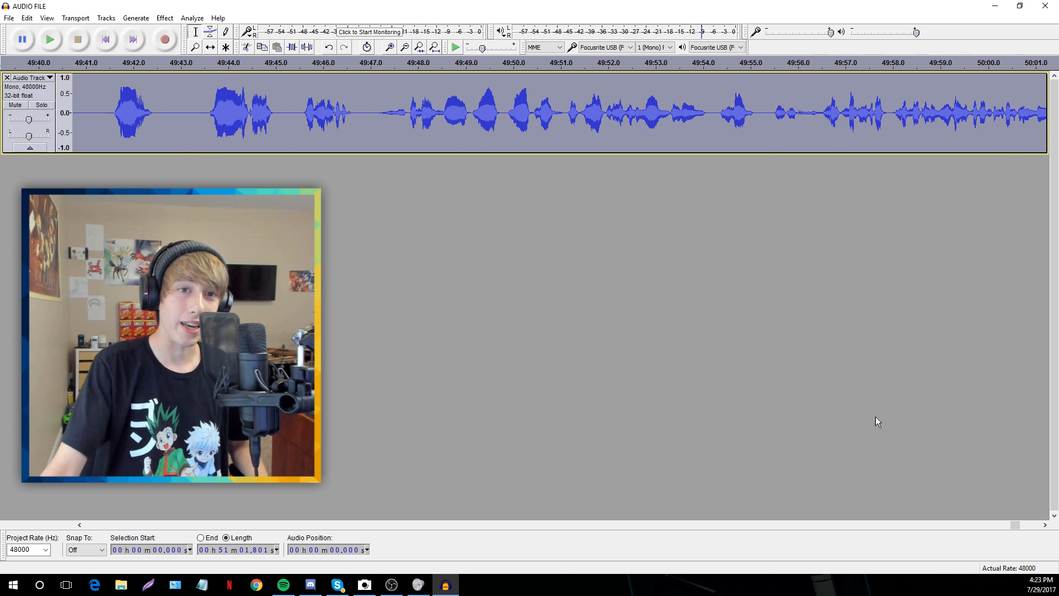
Start a WAV 16-bit PCM audio export and replace the suggested file name
{"action": "left_click", "coordinate": [10, 18]}
{"action": "left_click", "coordinate": [33, 165]}
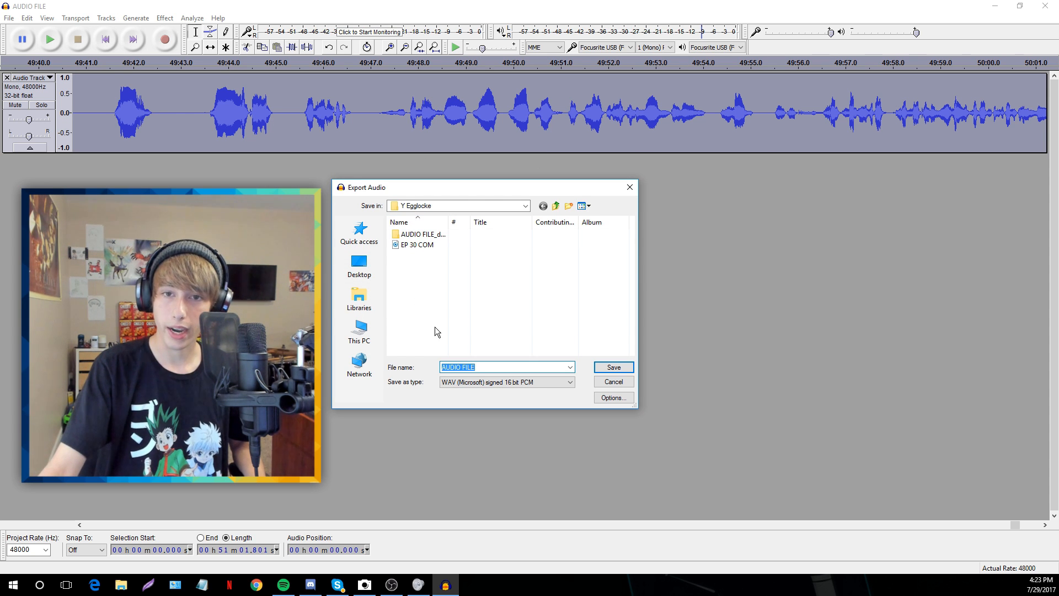
{"action": "left_click", "coordinate": [478, 366]}
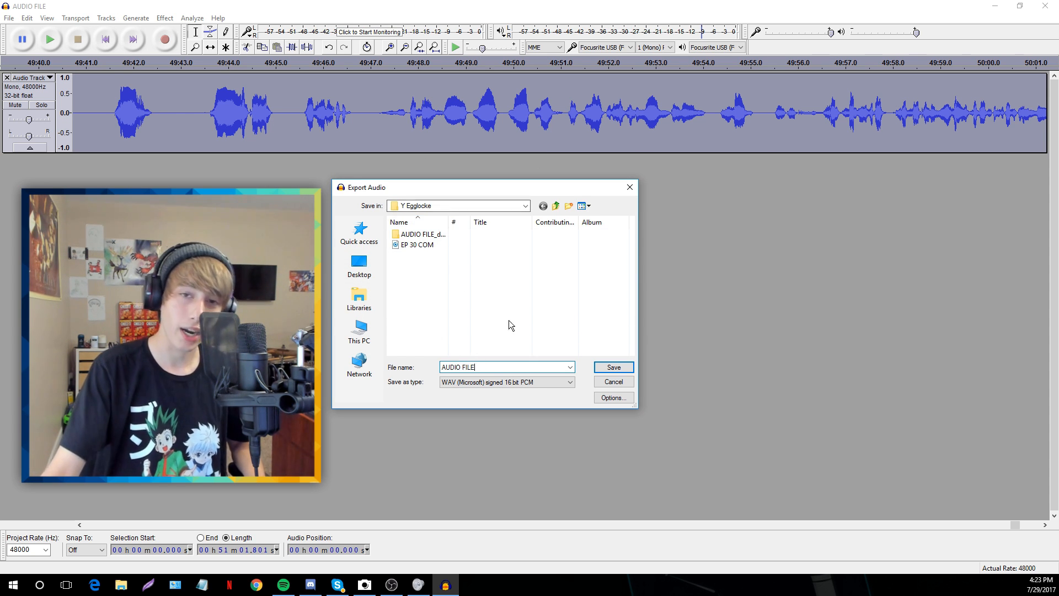
{"action": "left_click_drag", "start_coordinate": [484, 367], "coordinate": [441, 367]}
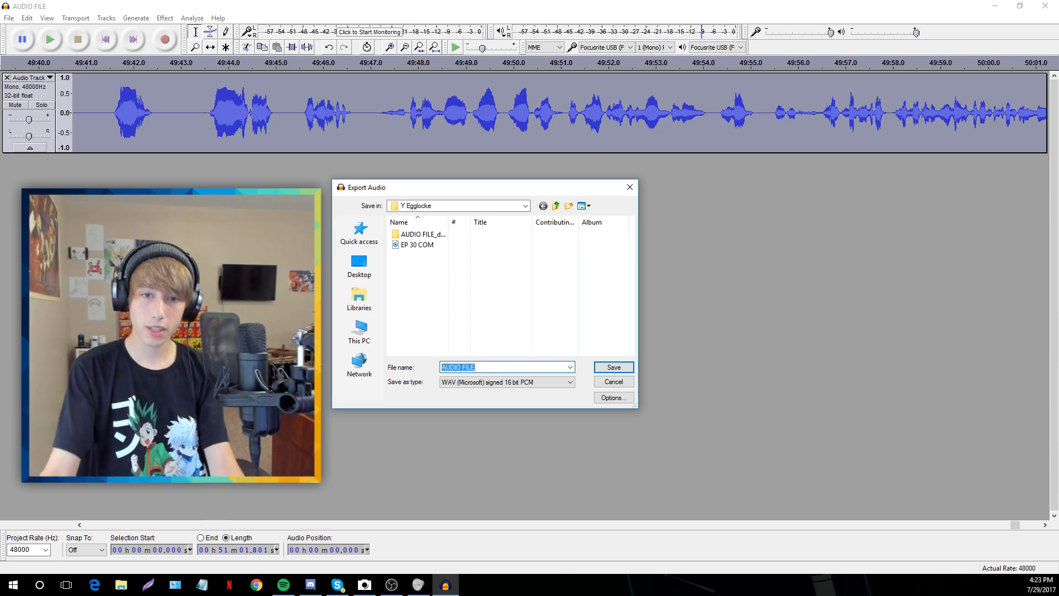
{"action": "type", "text": "[p'kl;aksfjglksfjglksfglkjslkfdjgs"}
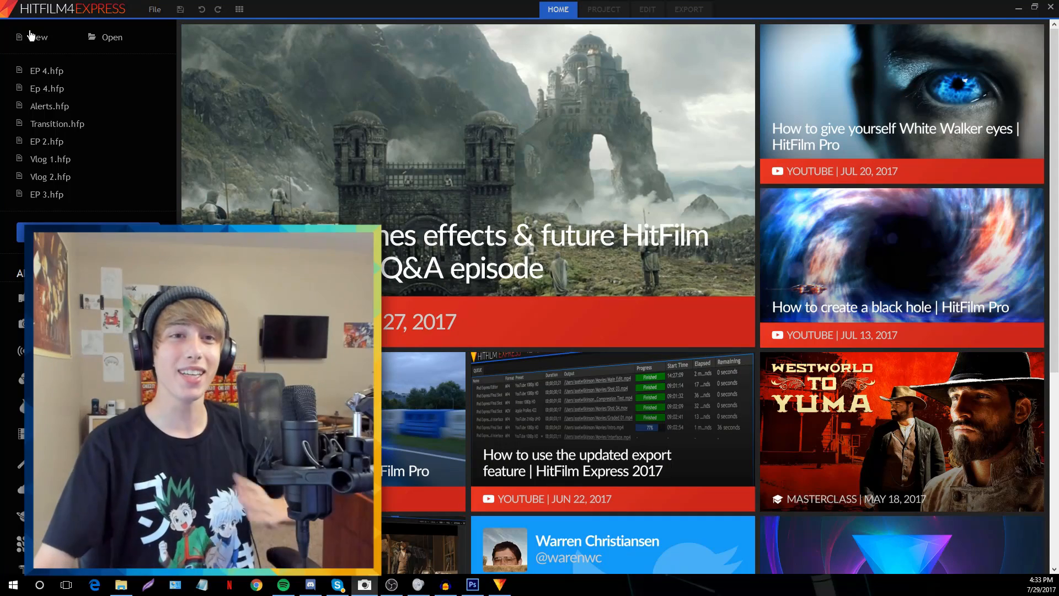
Create a new HitFilm project from the Home screen
{"action": "left_click", "coordinate": [30, 36]}
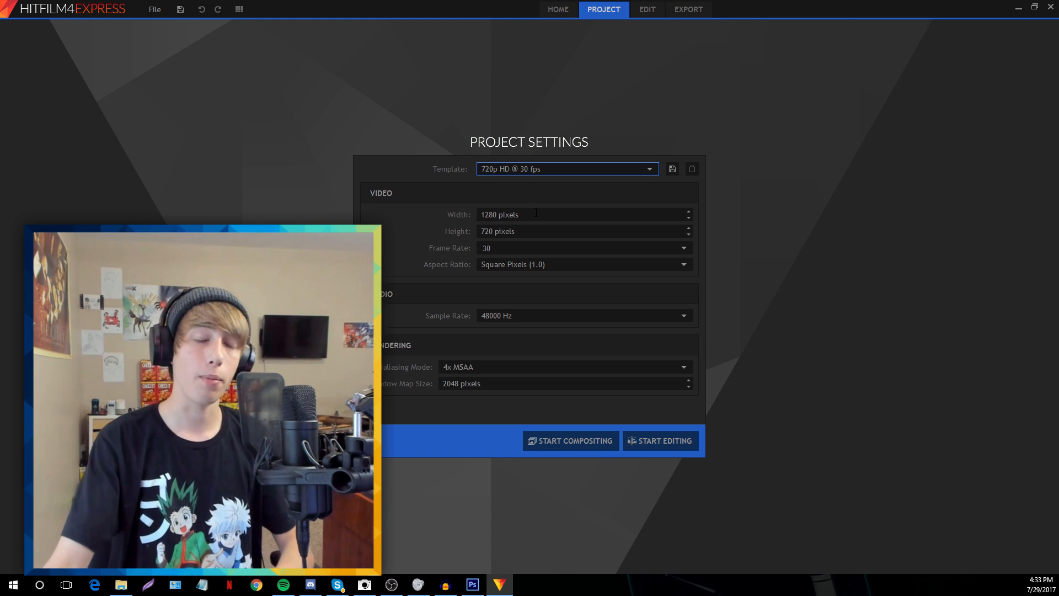
Set width 1920, height 1080 and frame rate 60, then start editing
{"action": "key", "text": "Tab"}
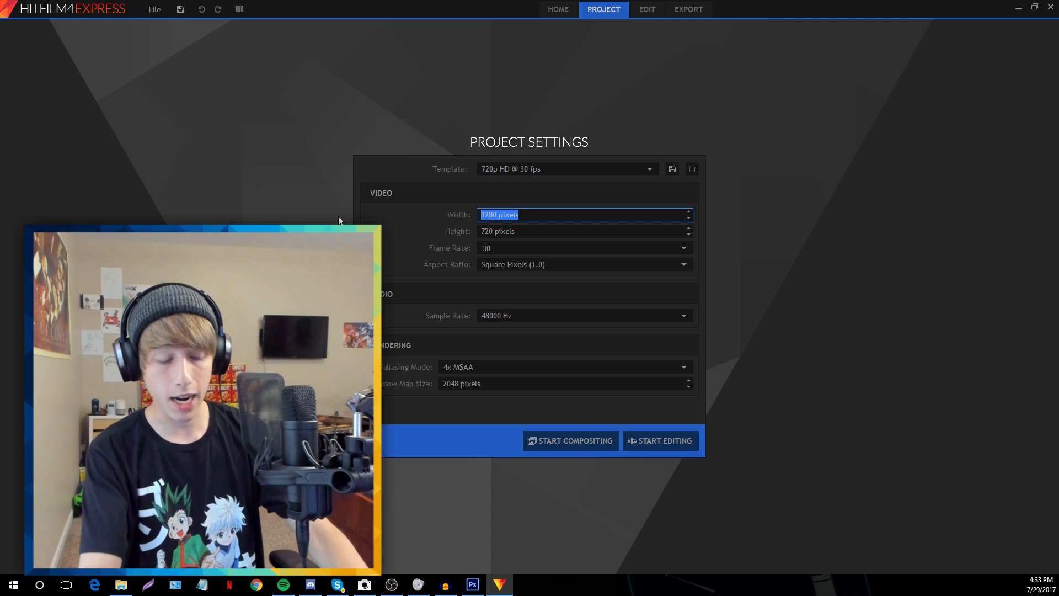
{"action": "type", "text": "1920"}
{"action": "key", "text": "Tab"}
{"action": "type", "text": "10"}
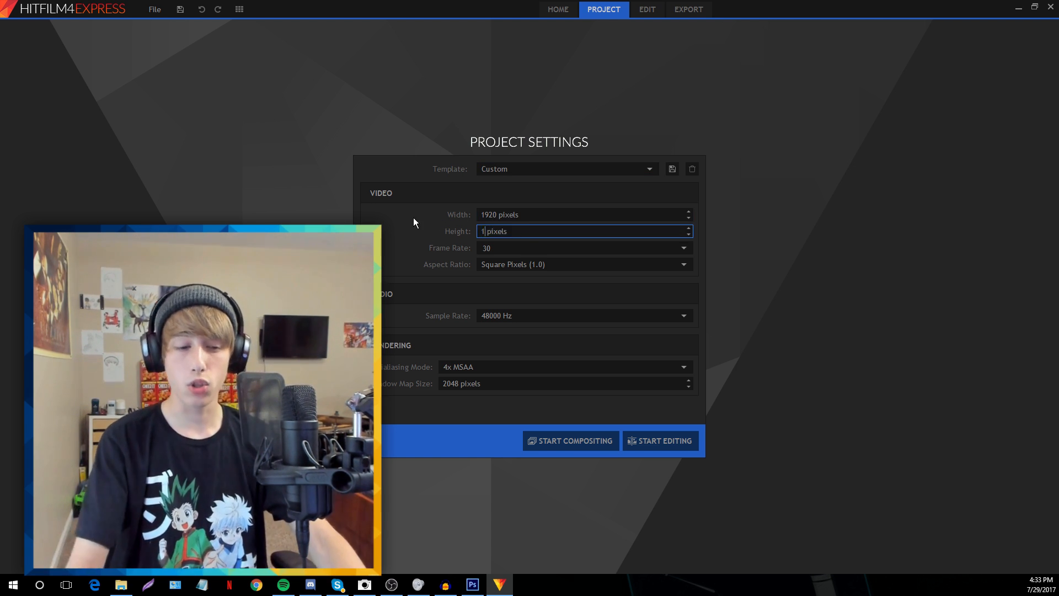
{"action": "type", "text": "80"}
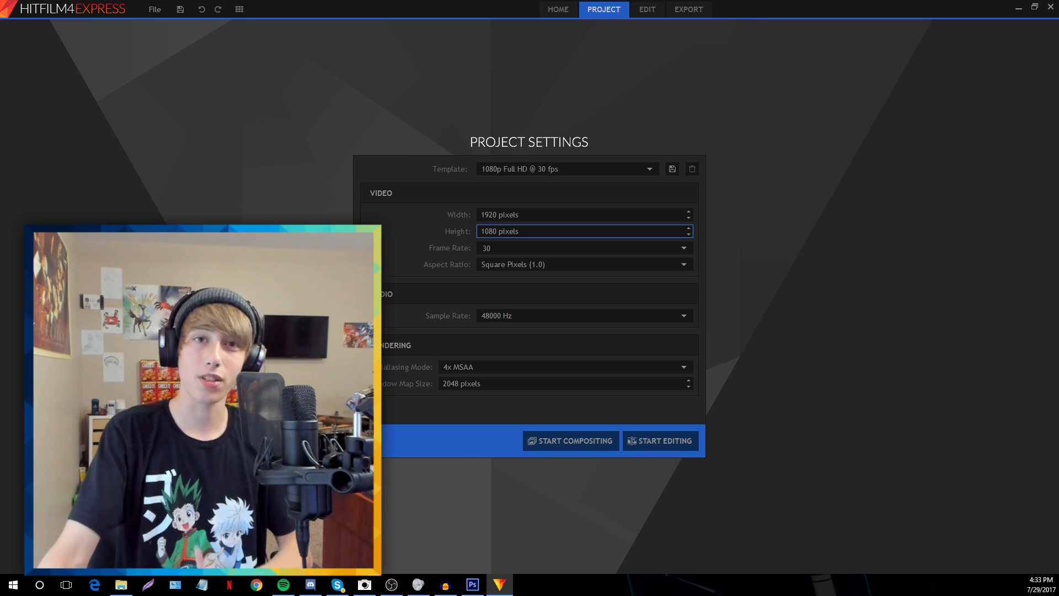
{"action": "left_click", "coordinate": [579, 247]}
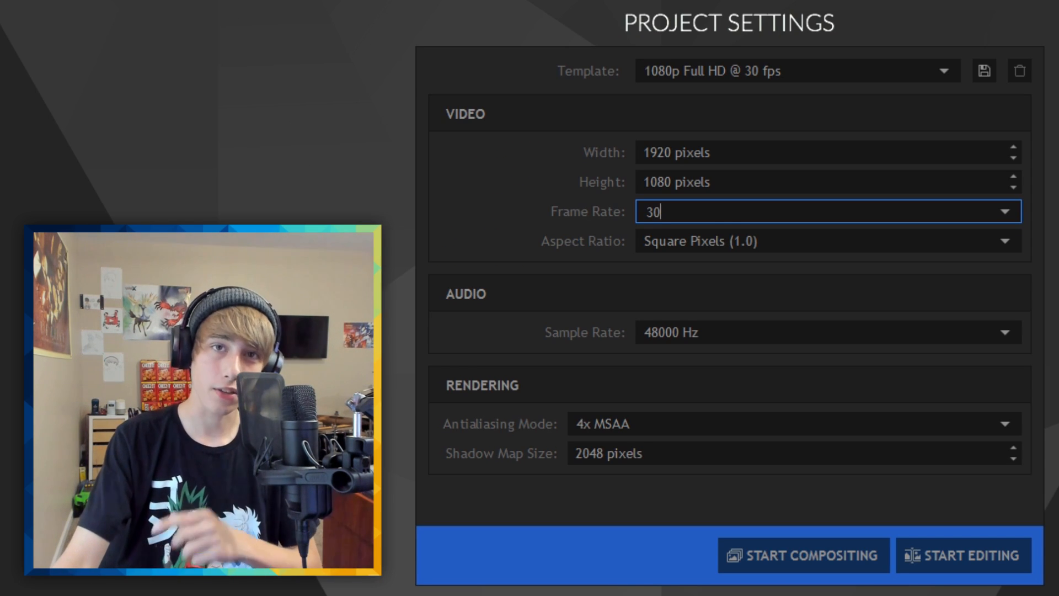
{"action": "left_click", "coordinate": [776, 150]}
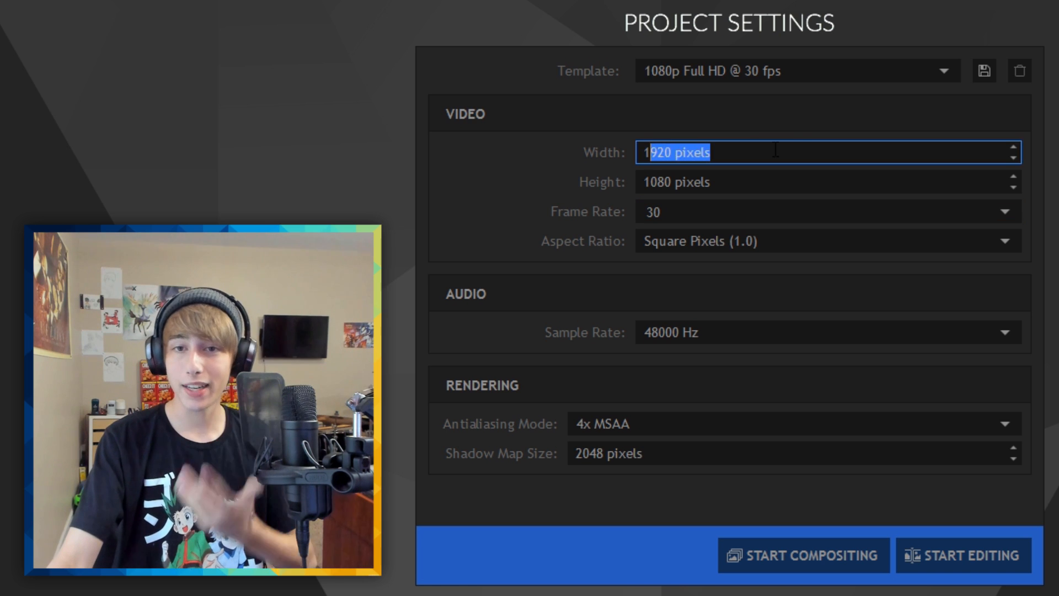
{"action": "left_click", "coordinate": [753, 172]}
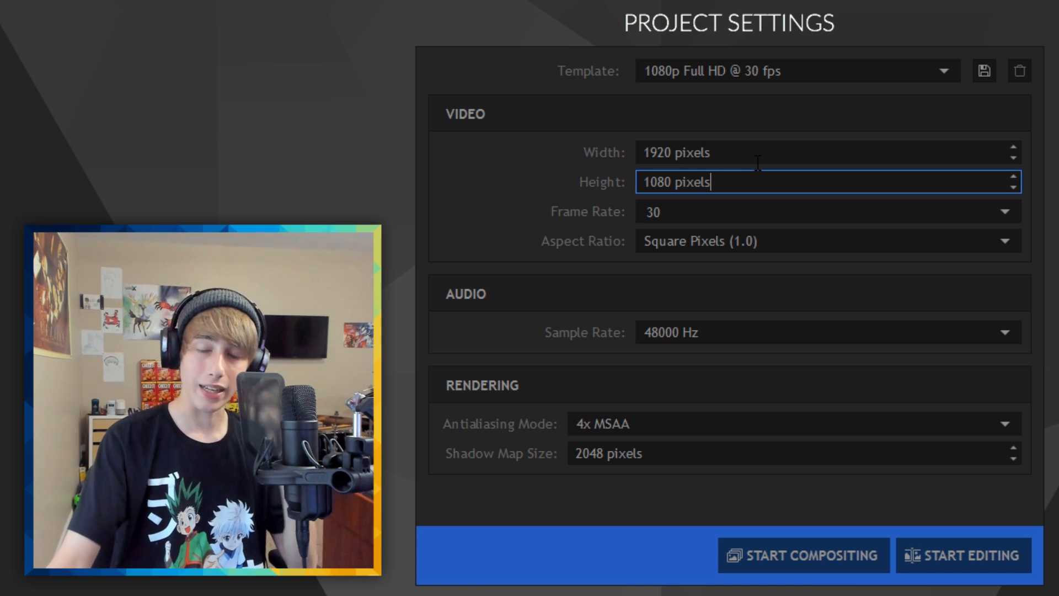
{"action": "key", "text": "Tab"}
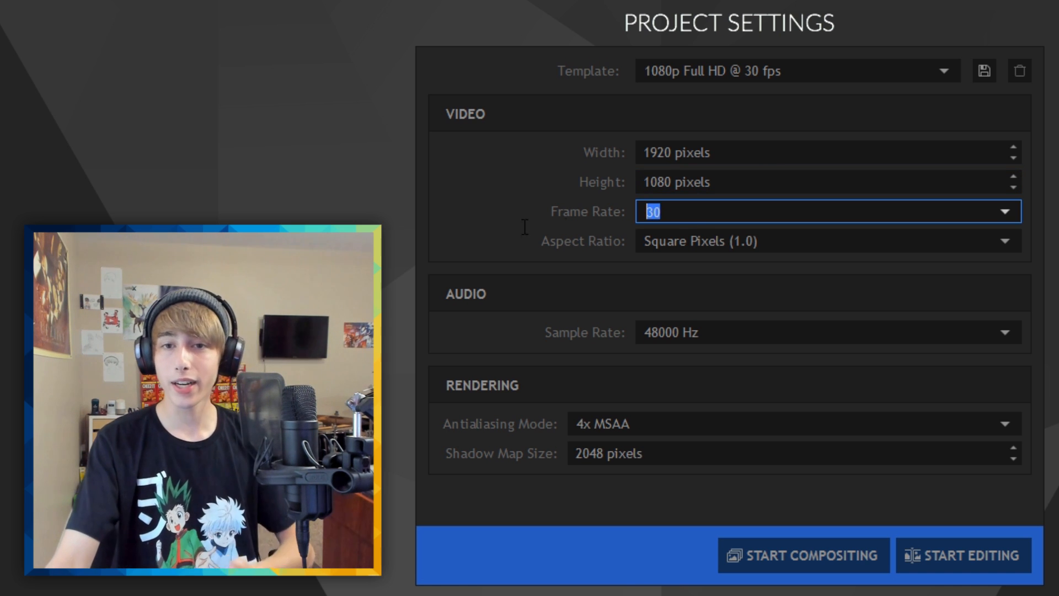
{"action": "type", "text": "60"}
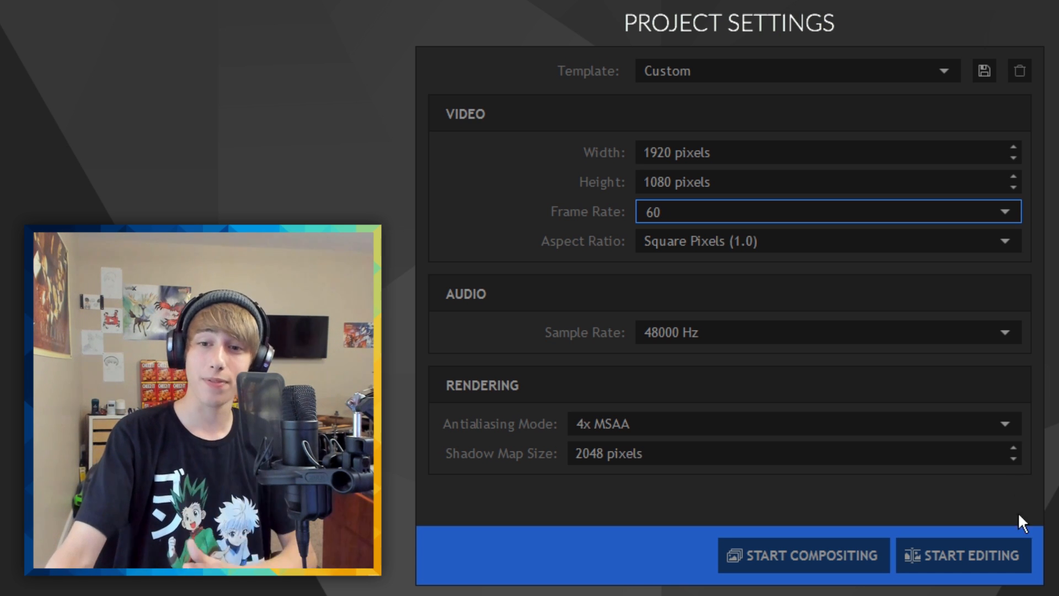
{"action": "left_click", "coordinate": [962, 558]}
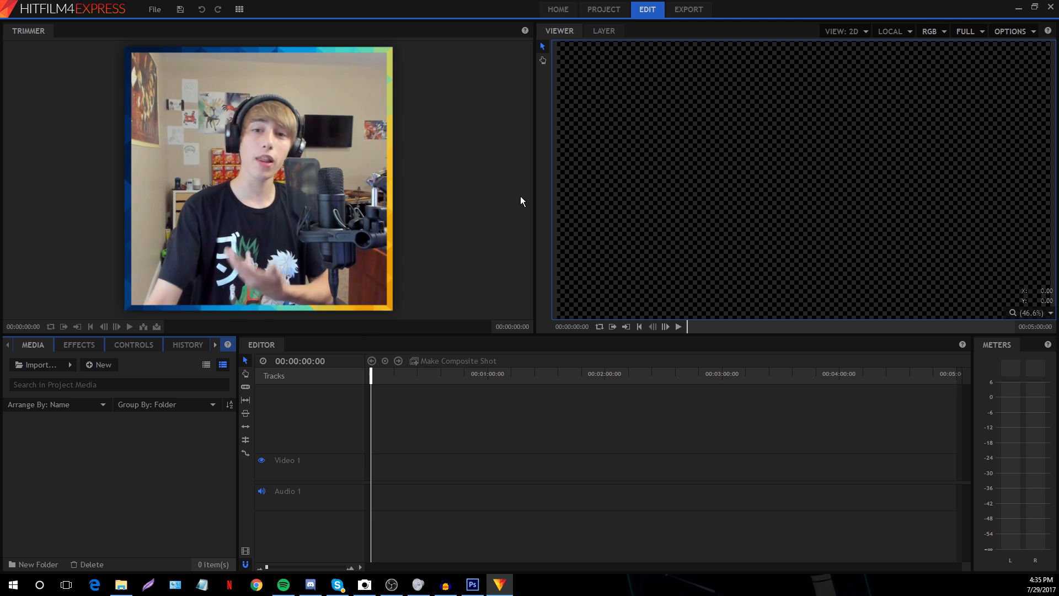
{"action": "left_click", "coordinate": [364, 248]}
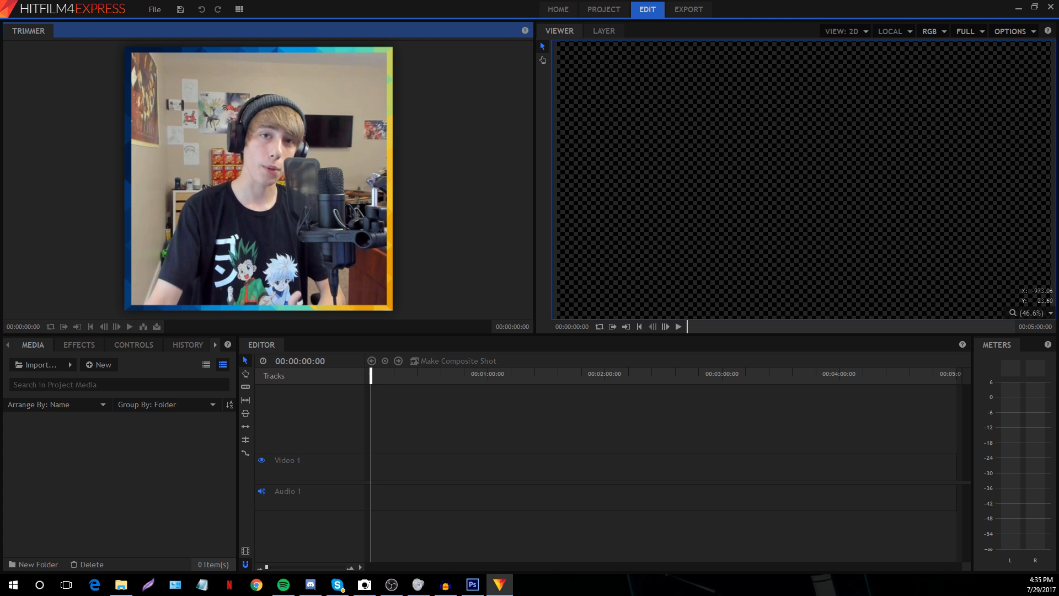
{"action": "left_click", "coordinate": [110, 505]}
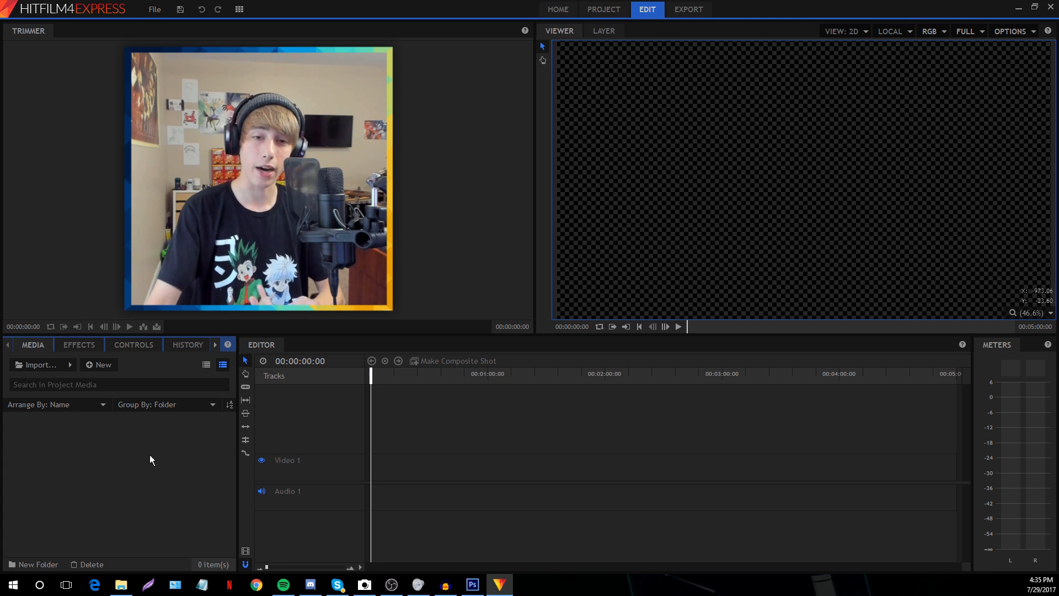
{"action": "left_click", "coordinate": [647, 405]}
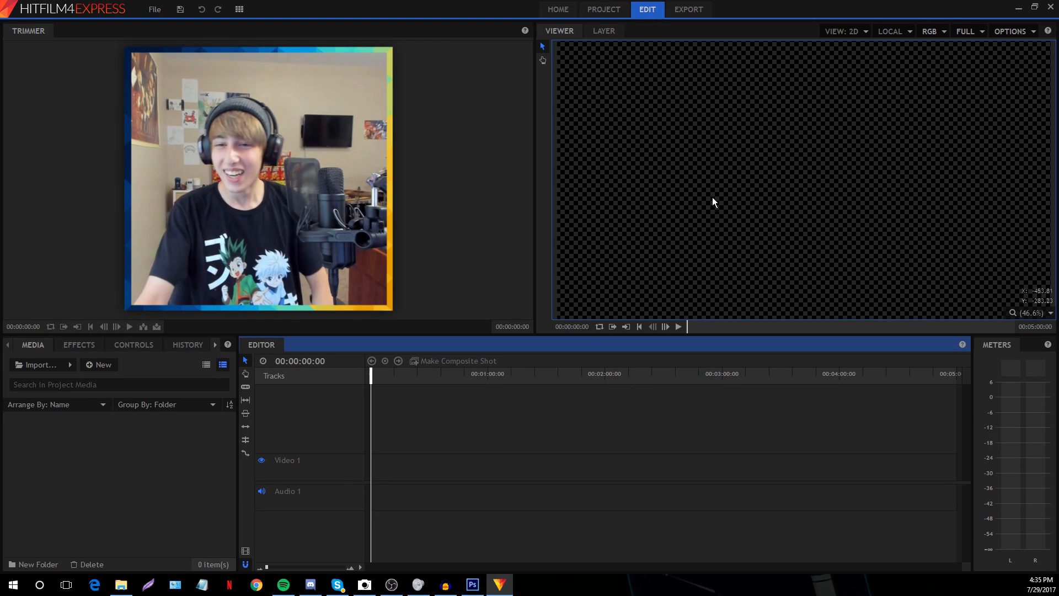
Import the three episode files from the Y Egglocke folder into the Media panel
{"action": "left_click", "coordinate": [764, 106]}
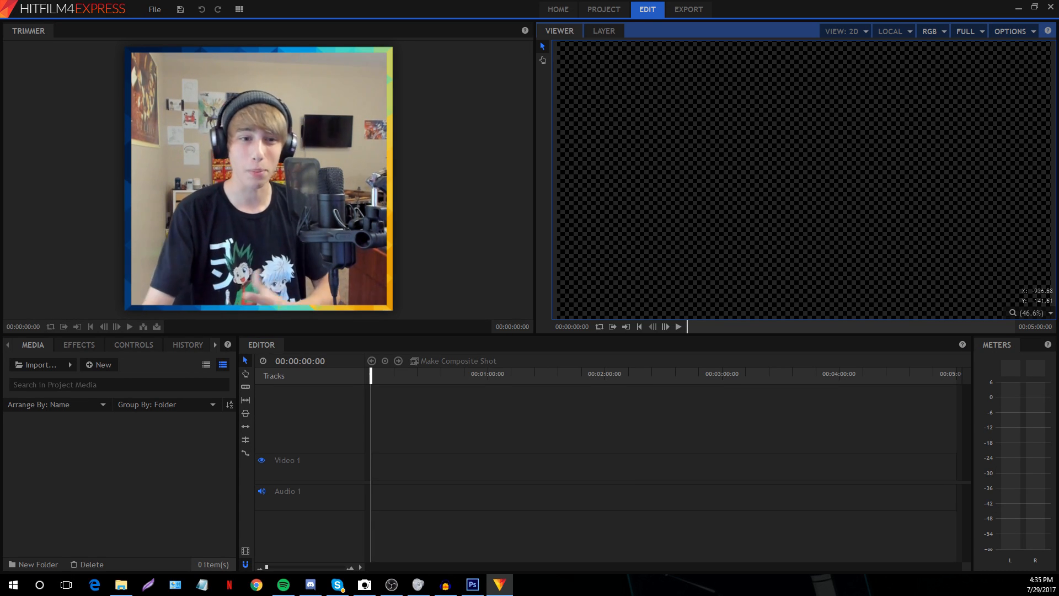
{"action": "double_click", "coordinate": [100, 455]}
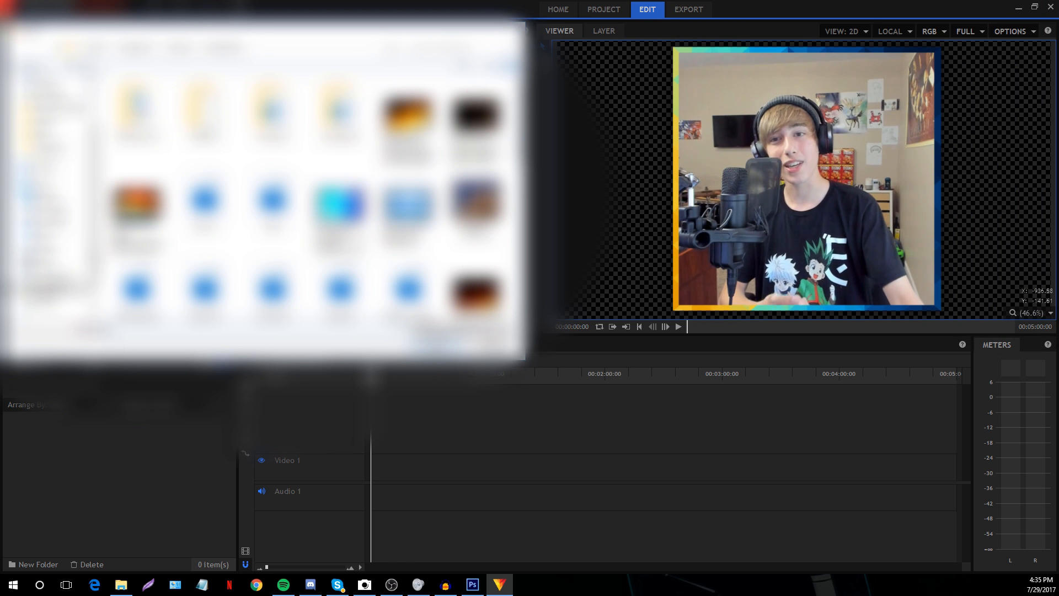
{"action": "scroll", "coordinate": [309, 193], "scroll_direction": "down", "scroll_amount": 5}
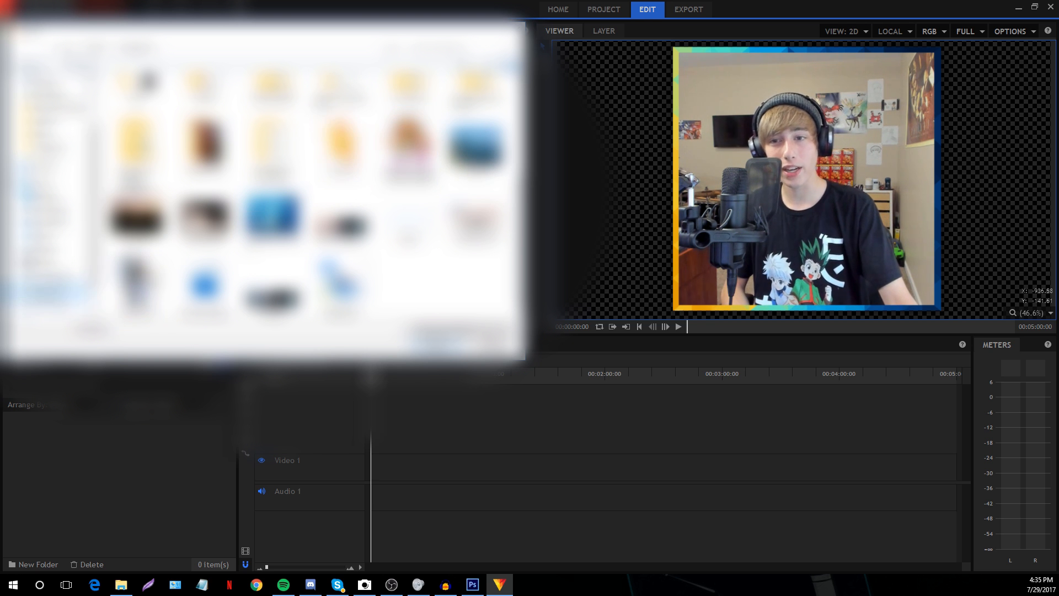
{"action": "scroll", "coordinate": [265, 193], "scroll_direction": "up", "scroll_amount": 5}
{"action": "scroll", "coordinate": [265, 193], "scroll_direction": "down", "scroll_amount": 2}
{"action": "scroll", "coordinate": [265, 193], "scroll_direction": "up", "scroll_amount": 2}
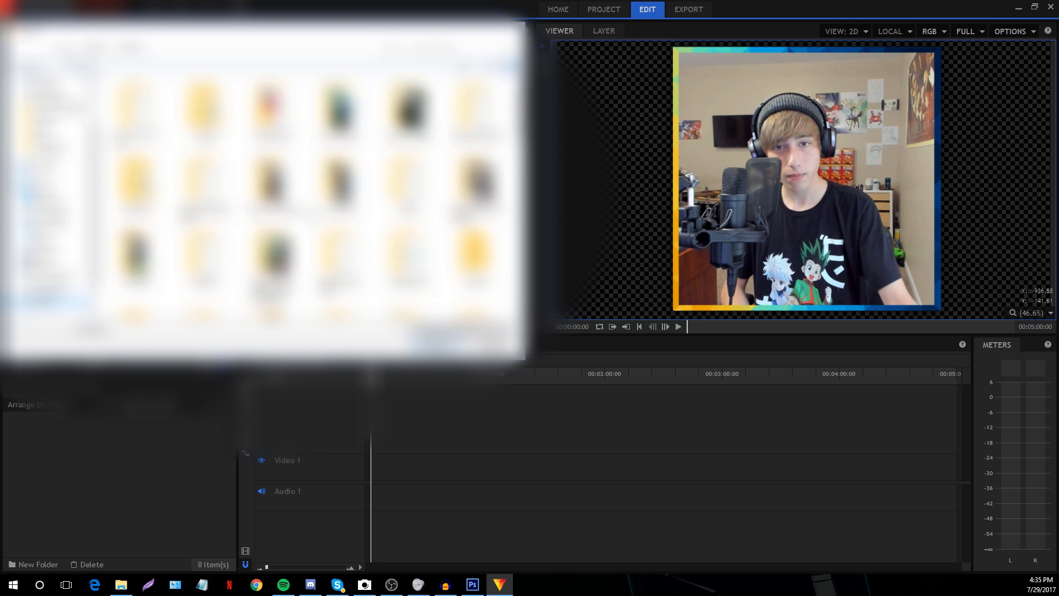
{"action": "scroll", "coordinate": [264, 193], "scroll_direction": "down", "scroll_amount": 2}
{"action": "double_click", "coordinate": [406, 226]}
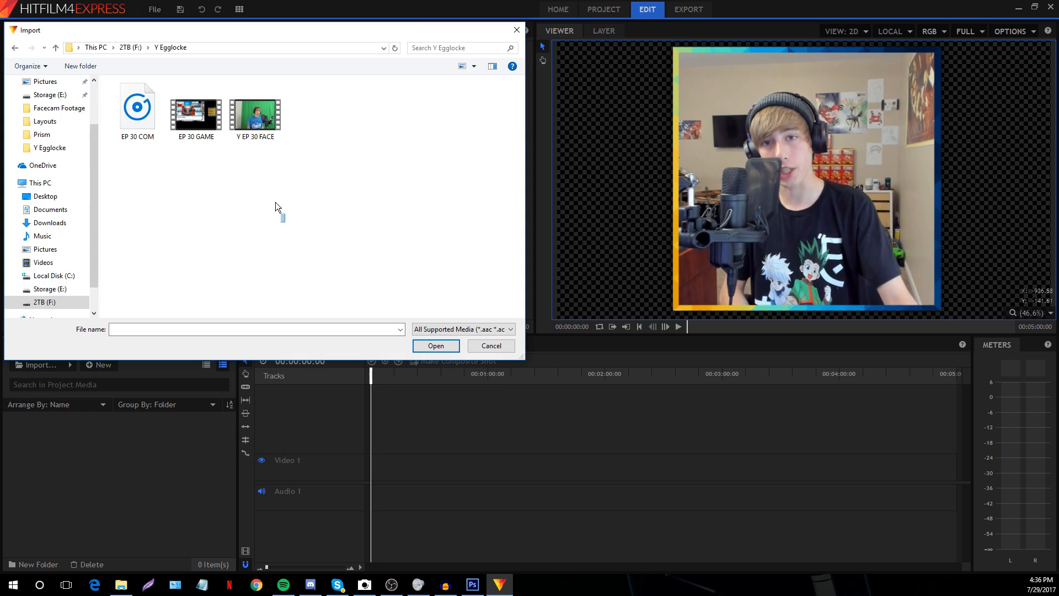
{"action": "left_click_drag", "start_coordinate": [283, 219], "coordinate": [116, 101]}
{"action": "left_click", "coordinate": [436, 345]}
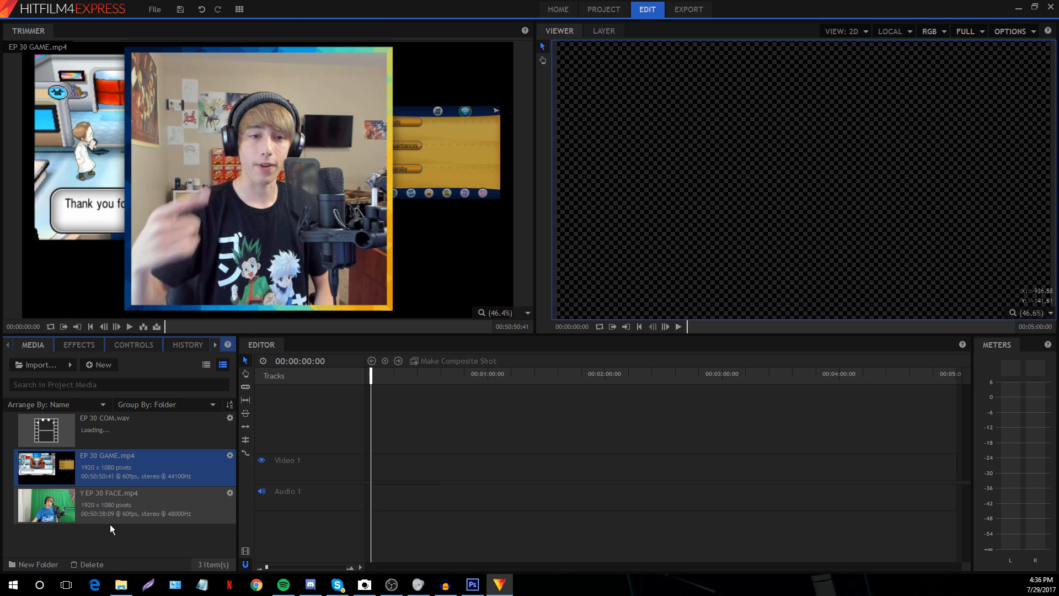
{"action": "left_click", "coordinate": [106, 535]}
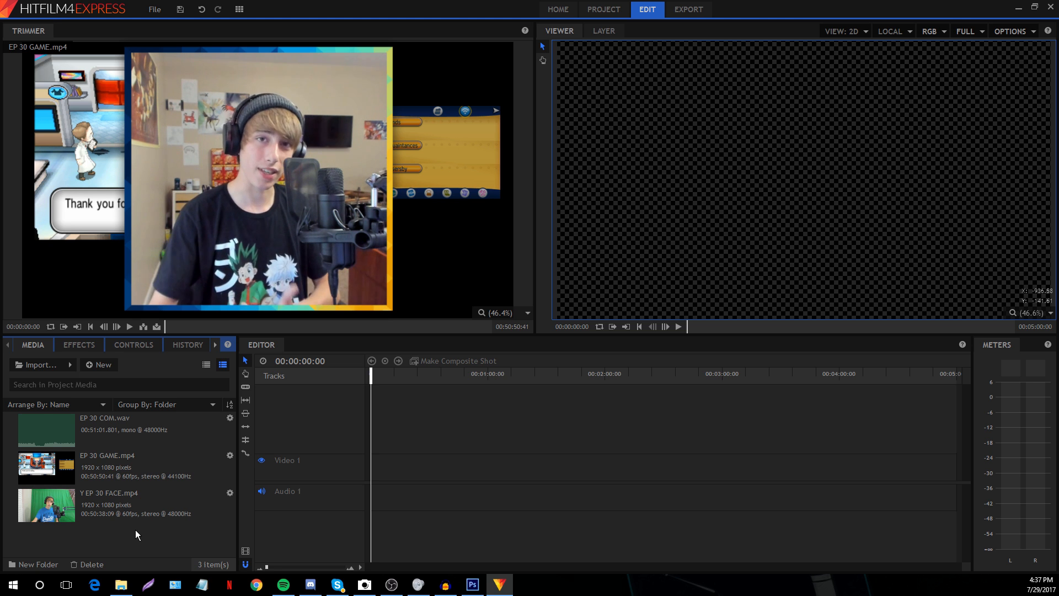
Place Y EP 30 FACE.mp4 on the timeline and set the video track size to Small
{"action": "left_click_drag", "start_coordinate": [119, 519], "coordinate": [512, 425]}
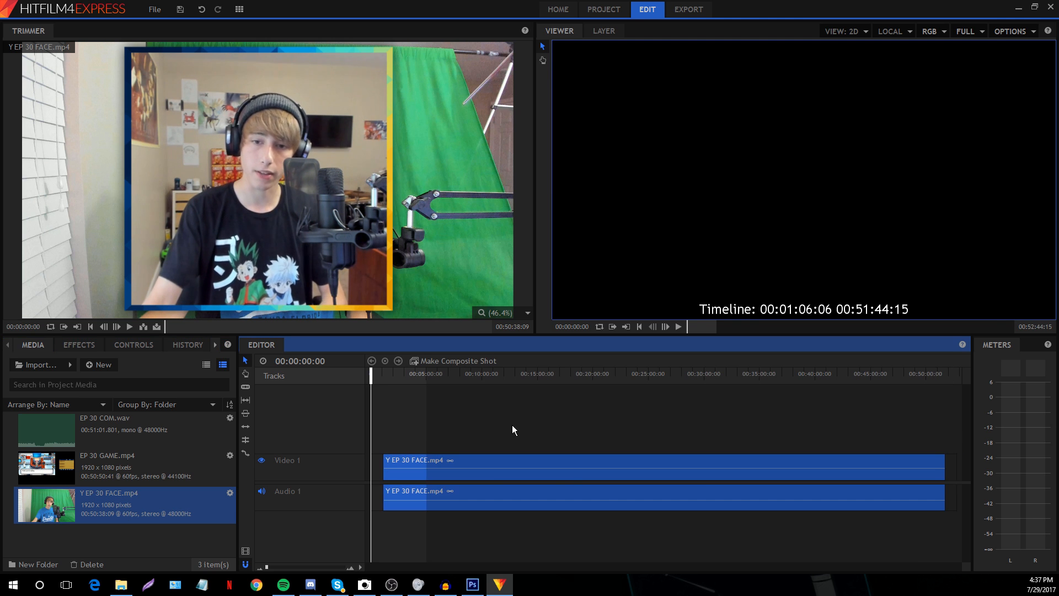
{"action": "left_click", "coordinate": [406, 410]}
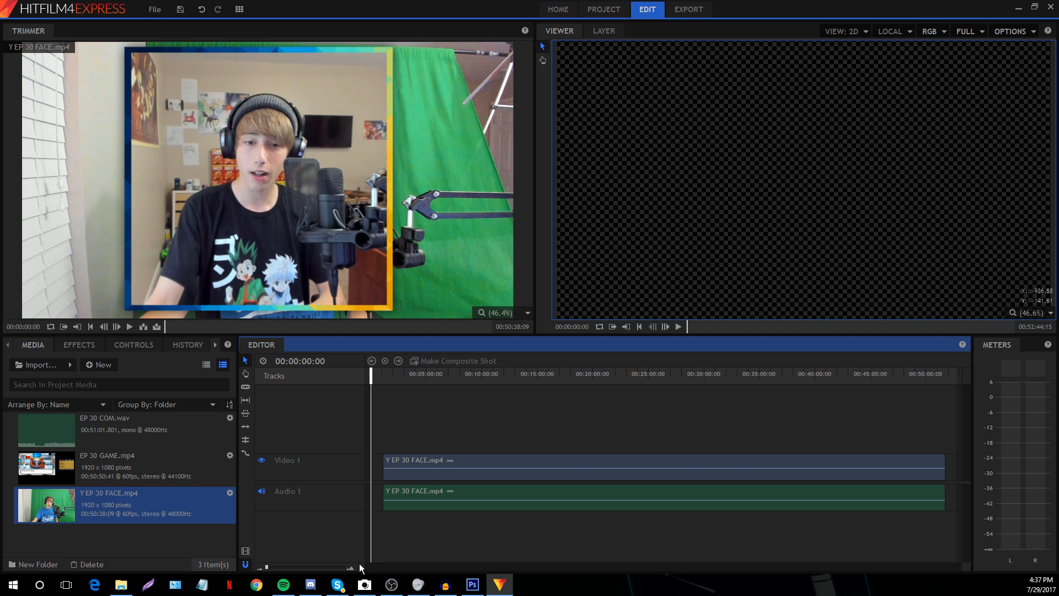
{"action": "right_click", "coordinate": [355, 521]}
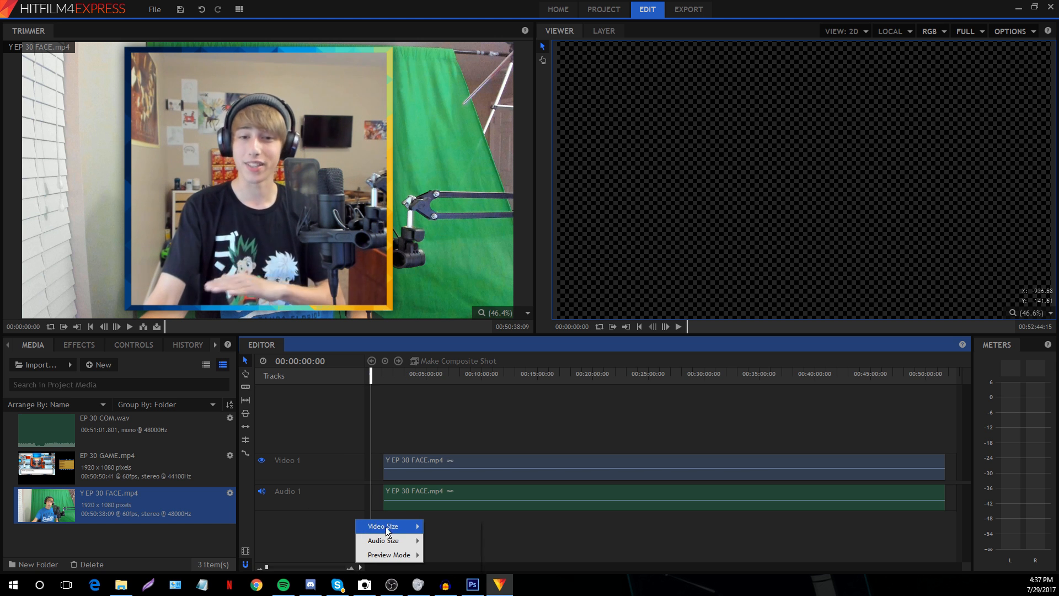
{"action": "mouse_move", "coordinate": [386, 526]}
{"action": "left_click", "coordinate": [444, 530]}
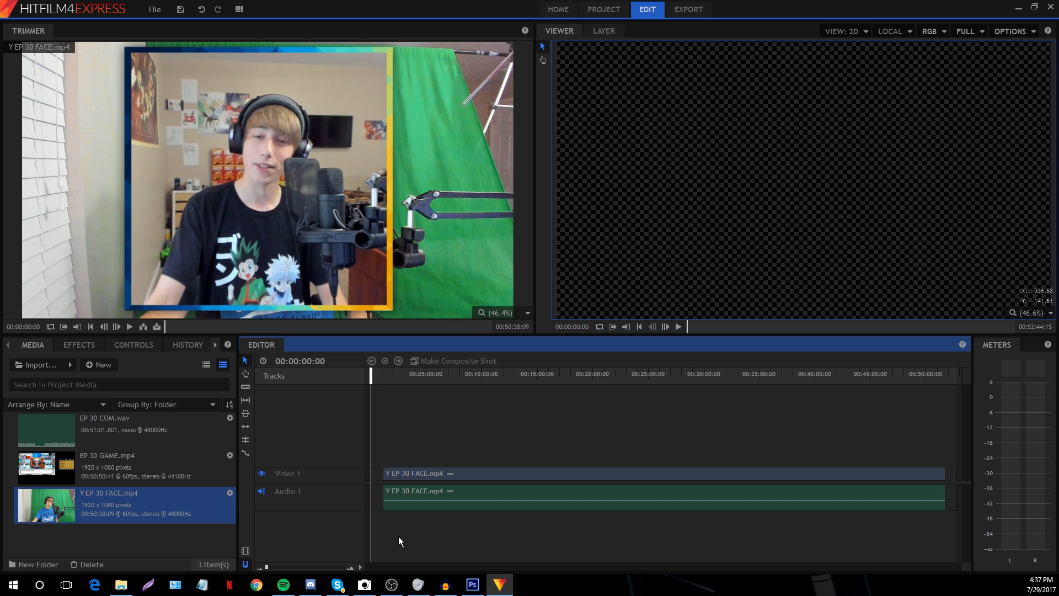
Zoom the timeline in around the clip end at 00:51:44:49
{"action": "left_click_drag", "start_coordinate": [267, 567], "coordinate": [269, 567]}
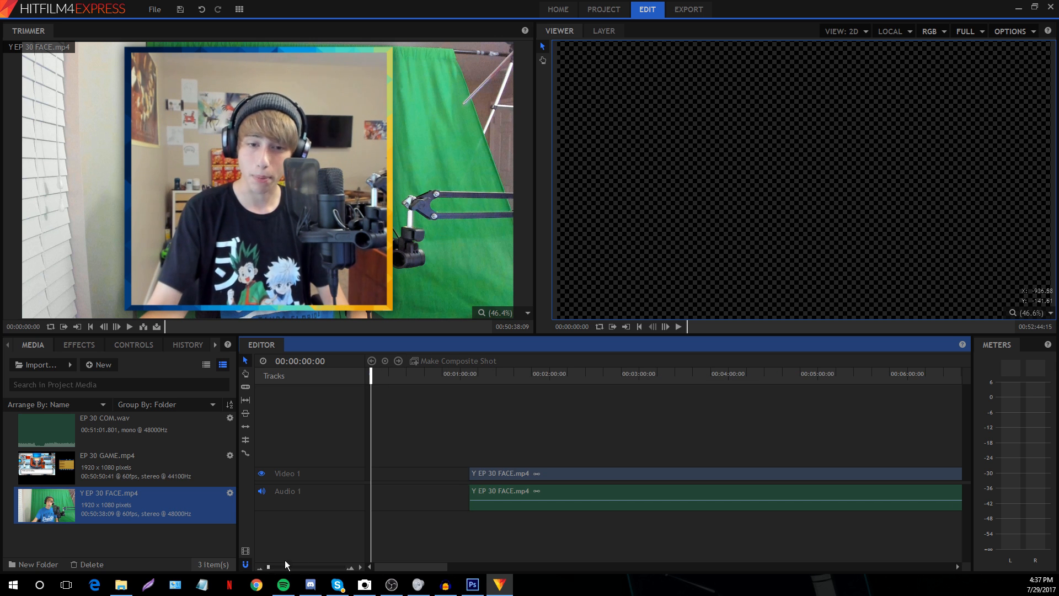
{"action": "left_click_drag", "start_coordinate": [397, 568], "coordinate": [911, 571]}
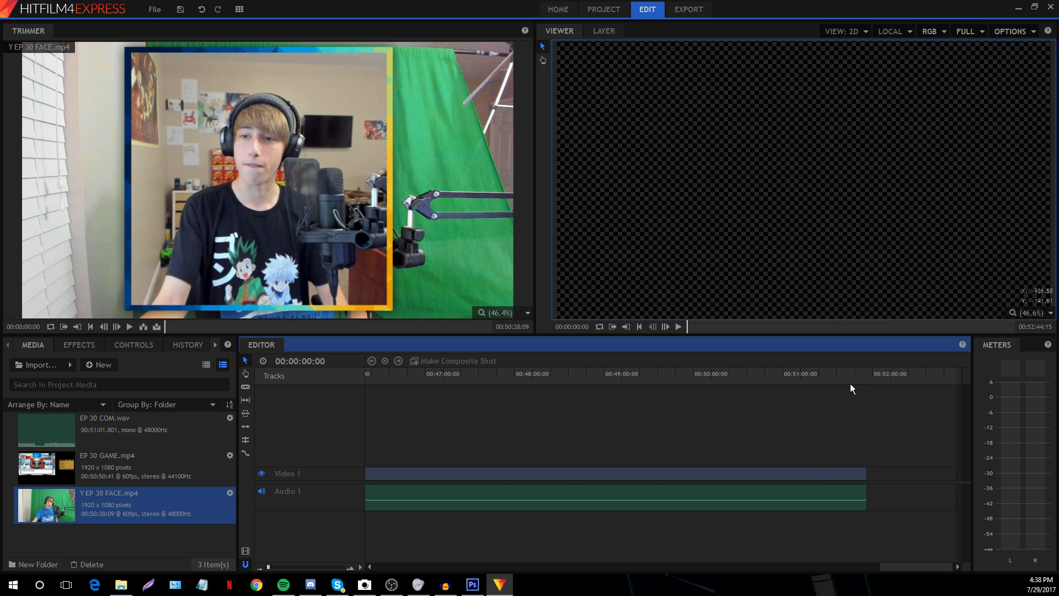
{"action": "left_click", "coordinate": [868, 373]}
{"action": "left_click_drag", "start_coordinate": [268, 566], "coordinate": [279, 568]}
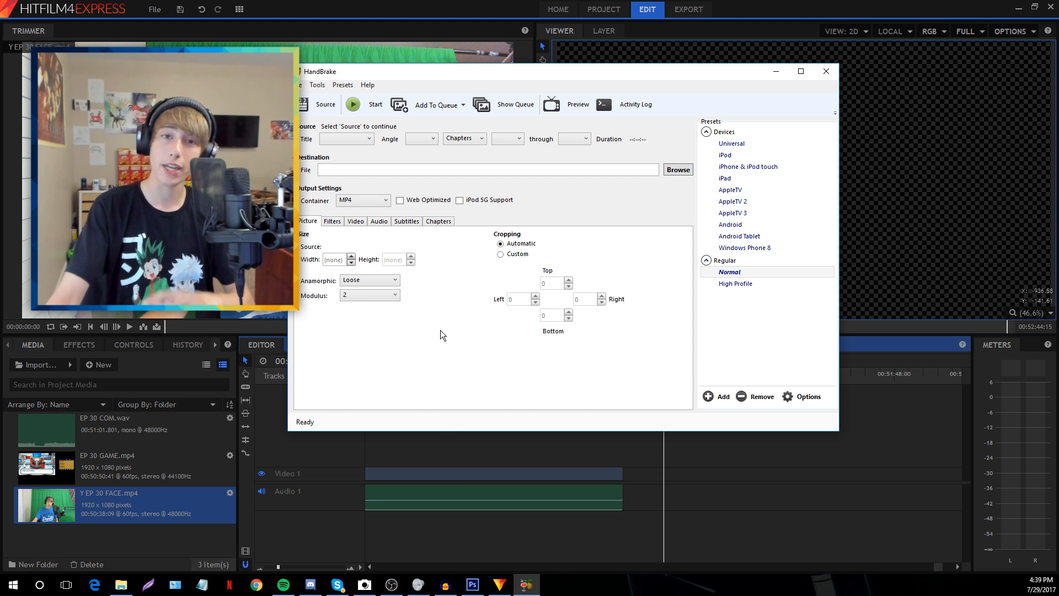
Check HandBrake's video frame rate, keep it at Same as source, and close HandBrake
{"action": "left_click", "coordinate": [355, 221]}
{"action": "left_click", "coordinate": [387, 270]}
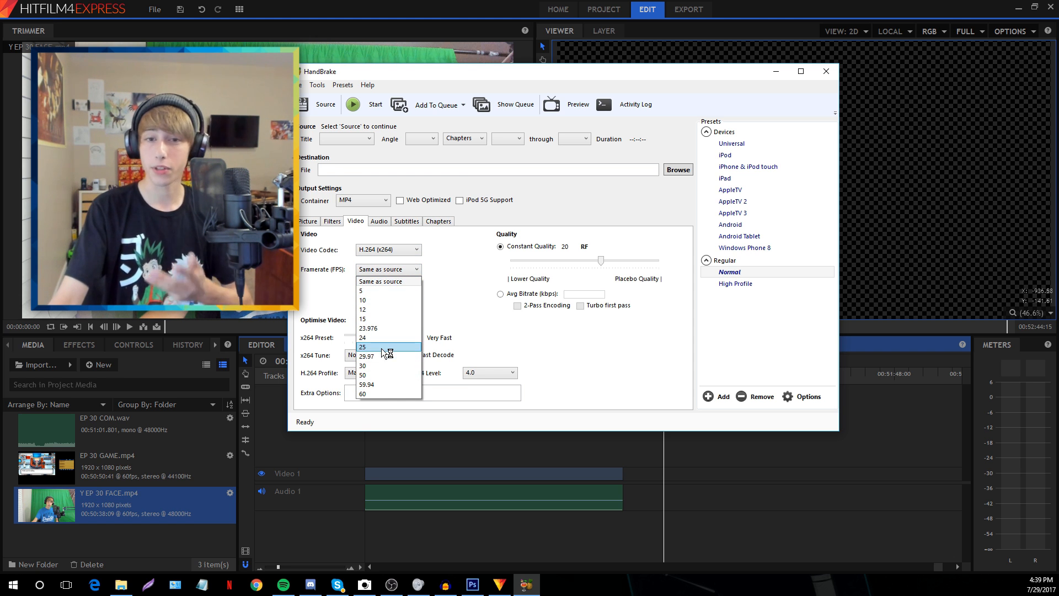
{"action": "left_click", "coordinate": [389, 281]}
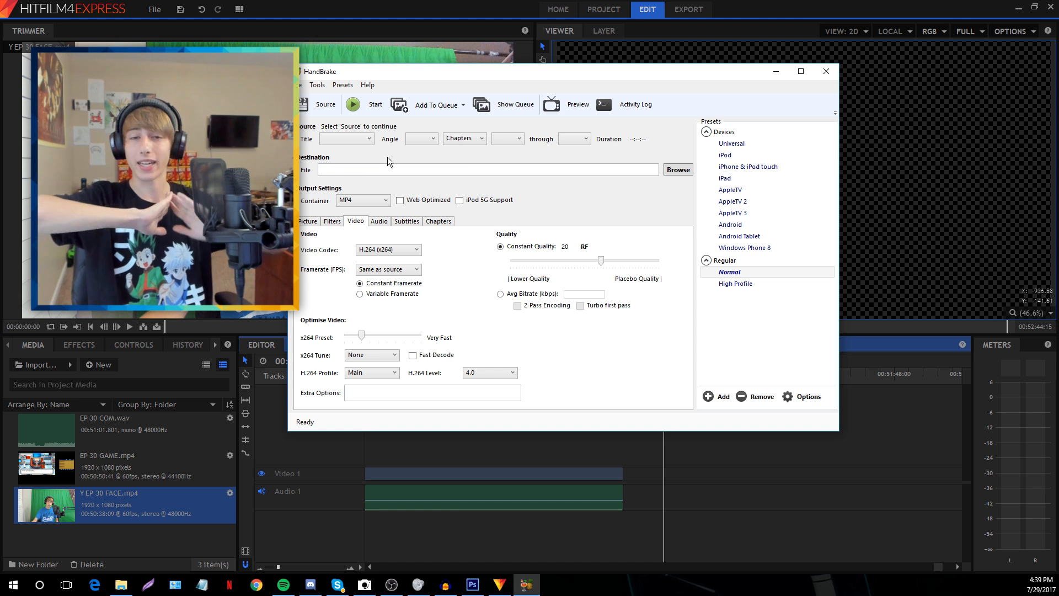
{"action": "left_click", "coordinate": [389, 270]}
{"action": "left_click", "coordinate": [452, 281]}
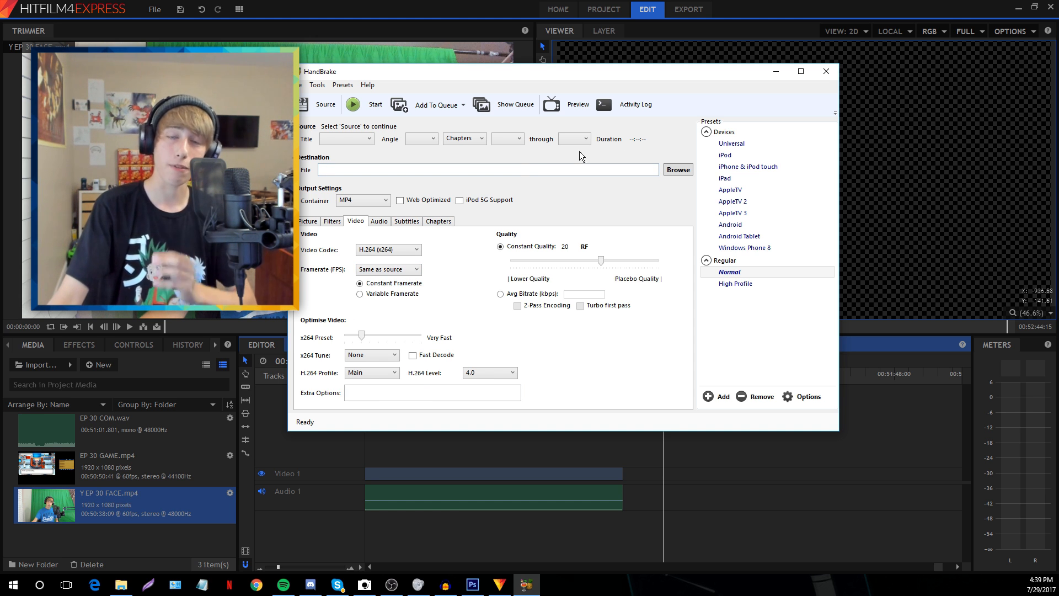
{"action": "left_click", "coordinate": [826, 72]}
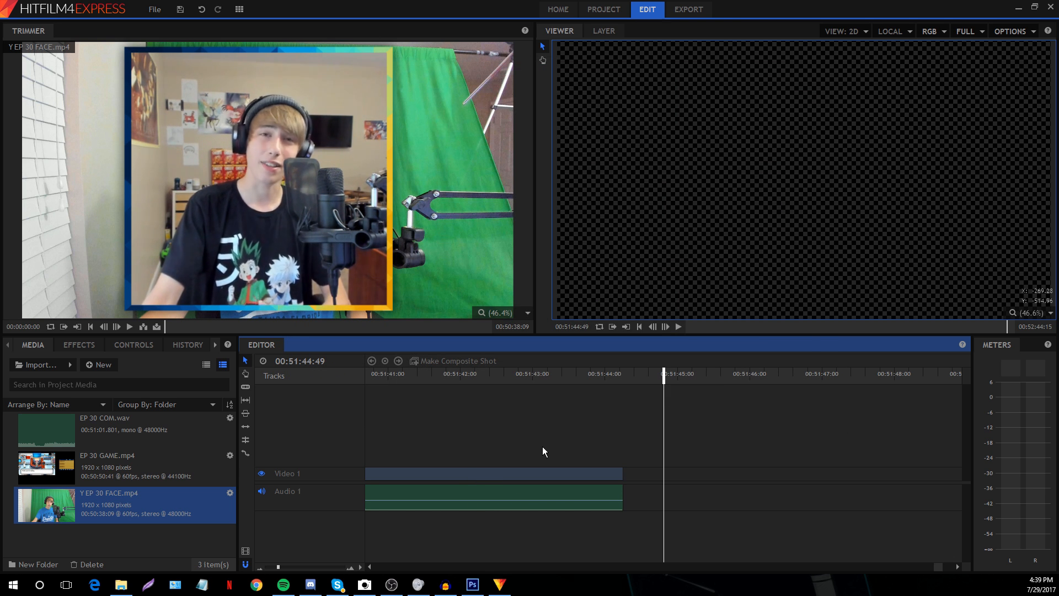
Zoom the timeline out and slide the facecam clips toward the timeline start
{"action": "left_click_drag", "start_coordinate": [278, 567], "coordinate": [270, 566]}
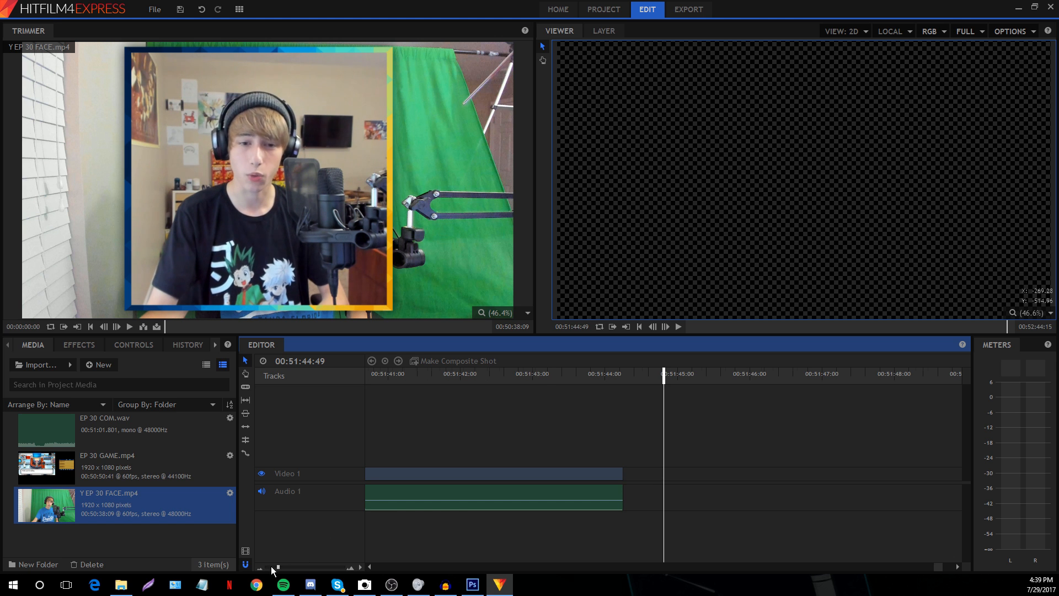
{"action": "left_click_drag", "start_coordinate": [941, 566], "coordinate": [374, 561]}
{"action": "left_click_drag", "start_coordinate": [271, 567], "coordinate": [270, 568]}
{"action": "left_click", "coordinate": [824, 568]}
{"action": "left_click_drag", "start_coordinate": [912, 566], "coordinate": [306, 524]}
{"action": "left_click_drag", "start_coordinate": [609, 468], "coordinate": [459, 478]}
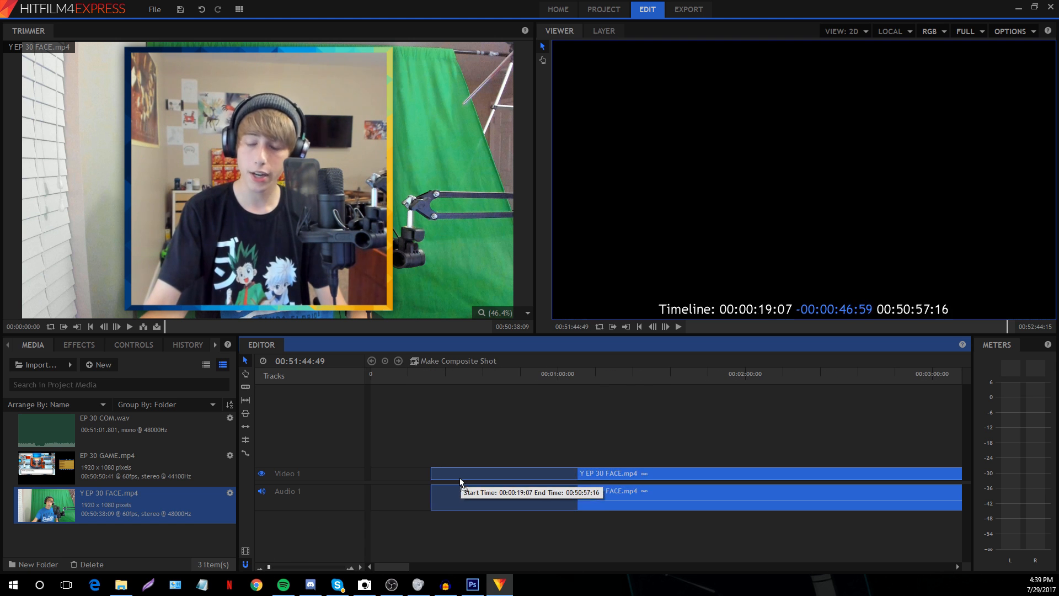
{"action": "left_click", "coordinate": [435, 439]}
{"action": "left_click", "coordinate": [928, 560]}
{"action": "left_click", "coordinate": [667, 565]}
{"action": "left_click", "coordinate": [386, 565]}
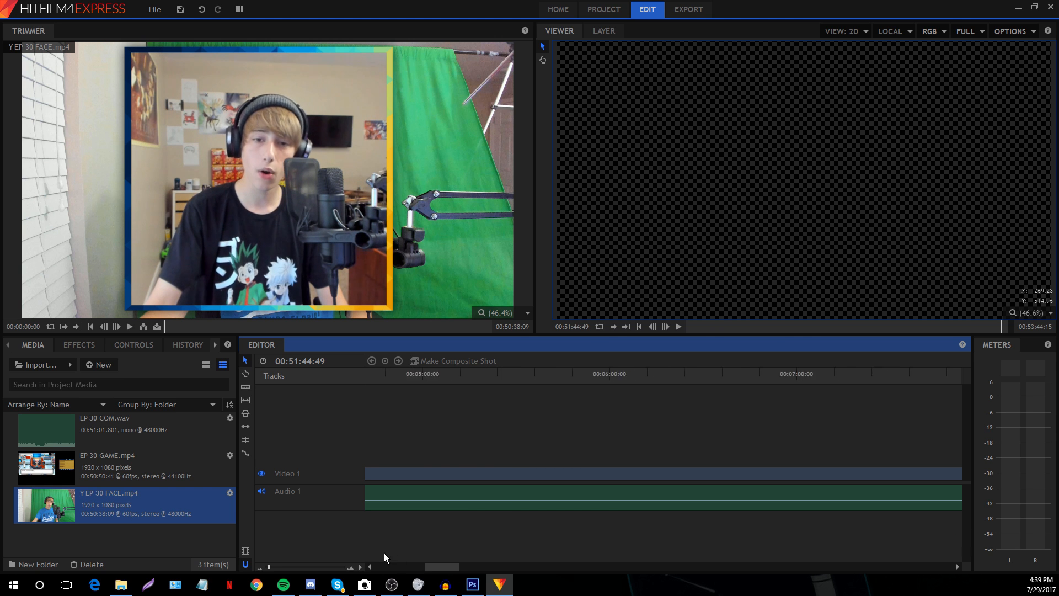
Set the playhead to 00:00:12:02, snap the facecam clips there, and lift them onto Video 2/Audio 2
{"action": "left_click", "coordinate": [409, 375]}
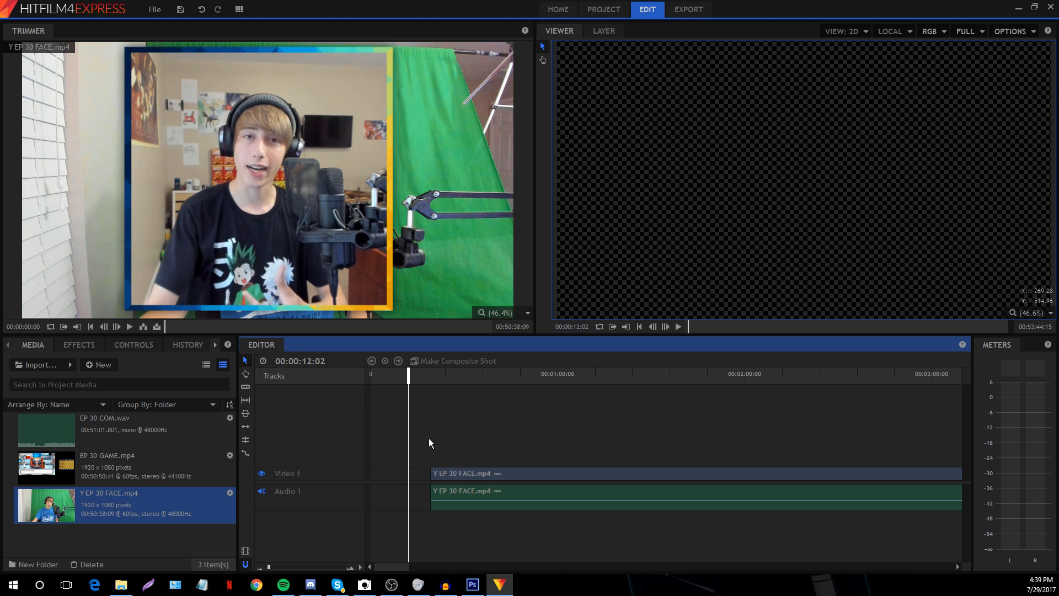
{"action": "left_click_drag", "start_coordinate": [270, 567], "coordinate": [271, 566]}
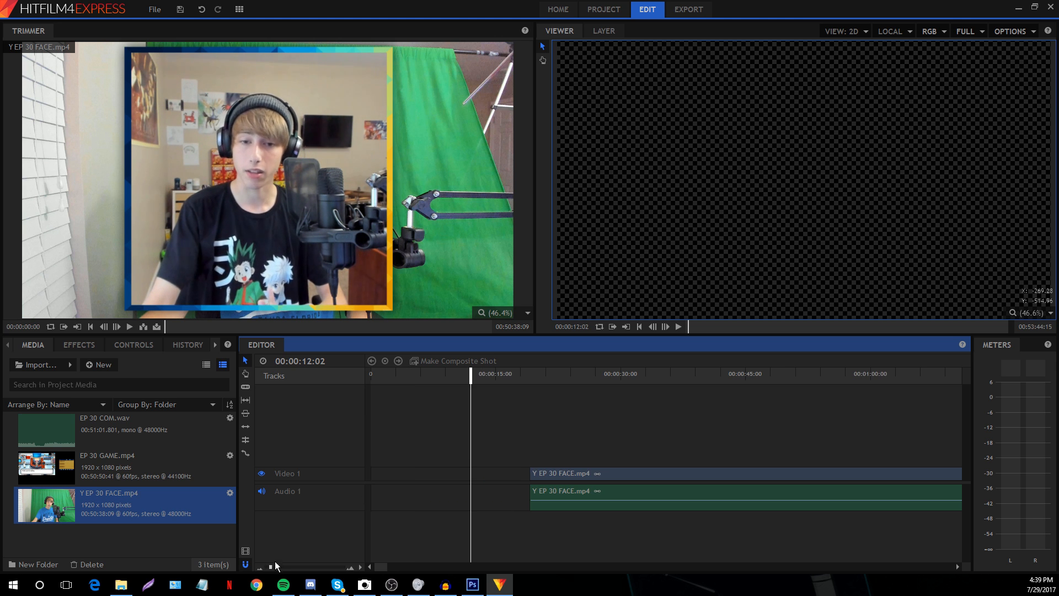
{"action": "left_click_drag", "start_coordinate": [540, 474], "coordinate": [493, 449]}
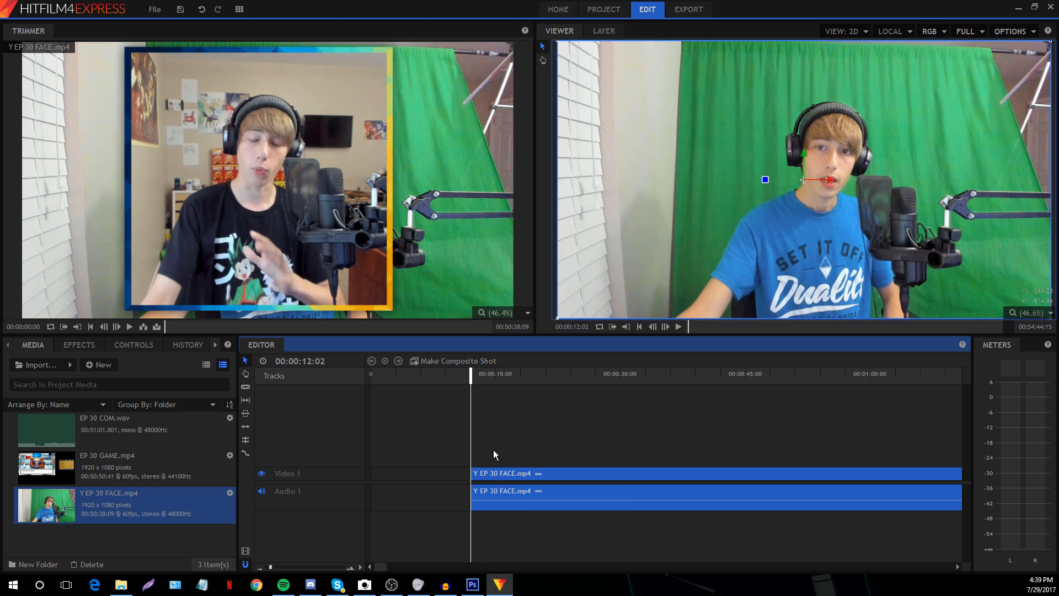
{"action": "left_click", "coordinate": [275, 566]}
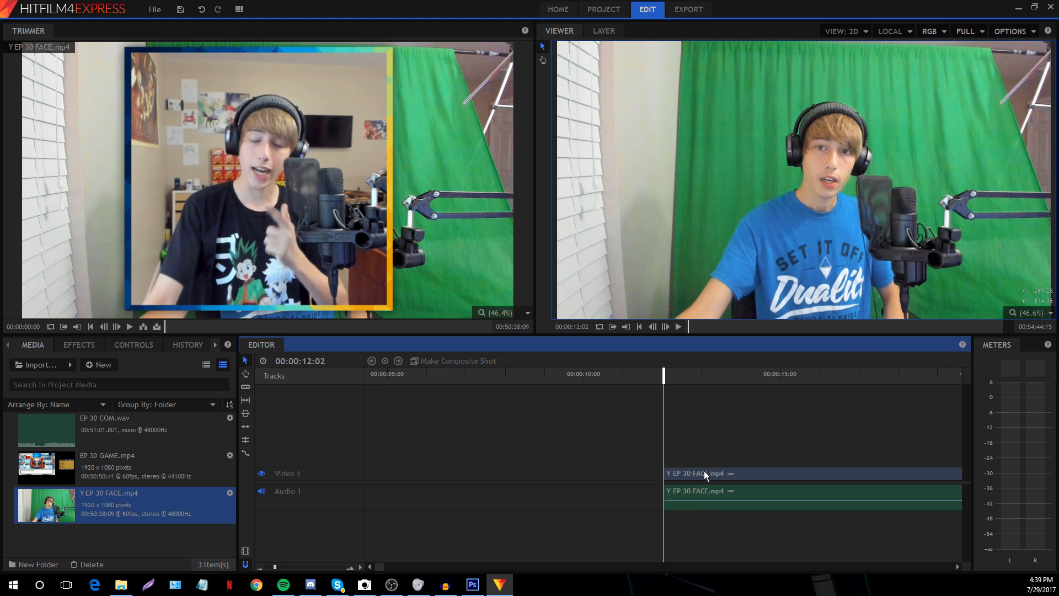
{"action": "left_click_drag", "start_coordinate": [704, 471], "coordinate": [735, 459]}
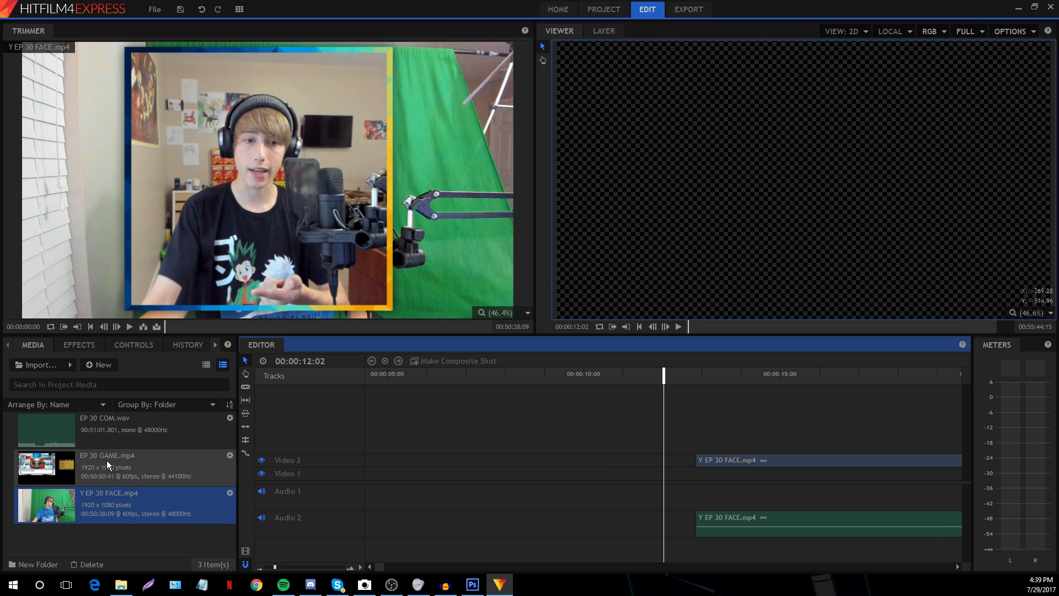
Place EP 30 GAME.mp4 on Video 1/Audio 1 and toggle the facecam track to check the footage
{"action": "left_click", "coordinate": [107, 460]}
{"action": "left_click_drag", "start_coordinate": [107, 461], "coordinate": [712, 483]}
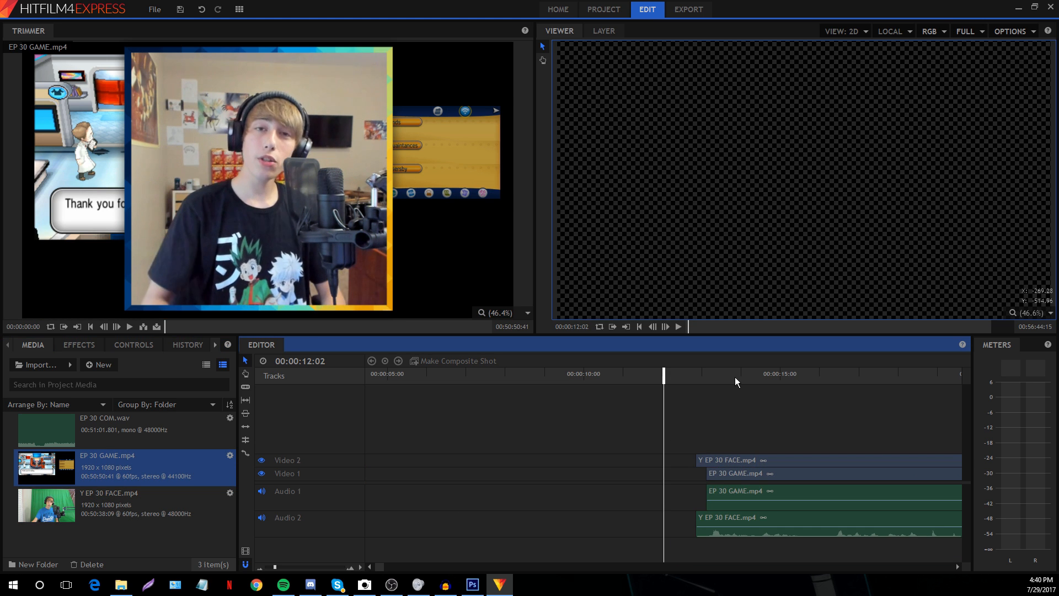
{"action": "left_click_drag", "start_coordinate": [735, 376], "coordinate": [749, 374]}
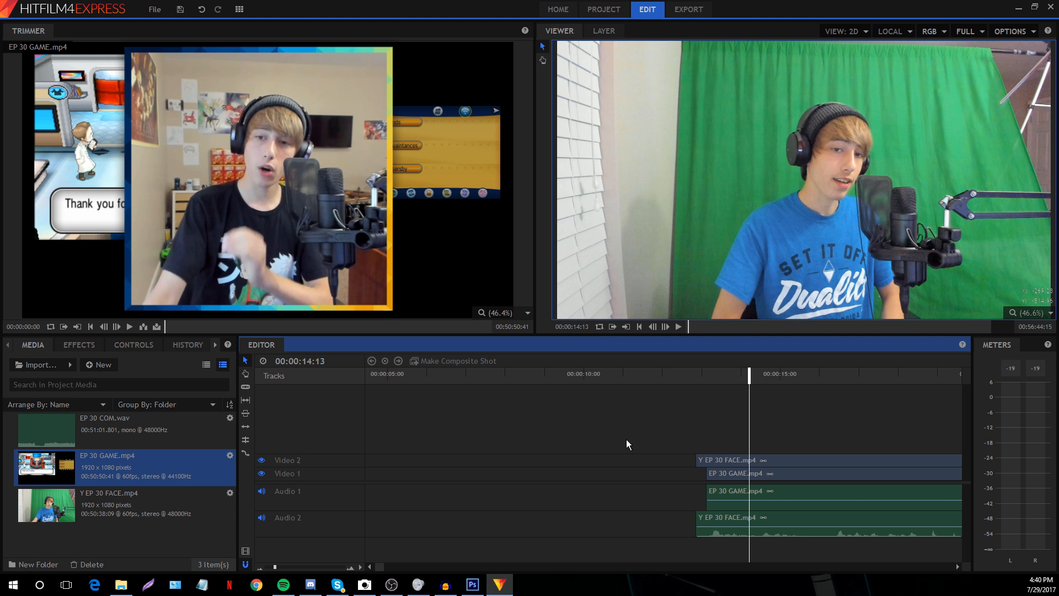
{"action": "left_click", "coordinate": [261, 461]}
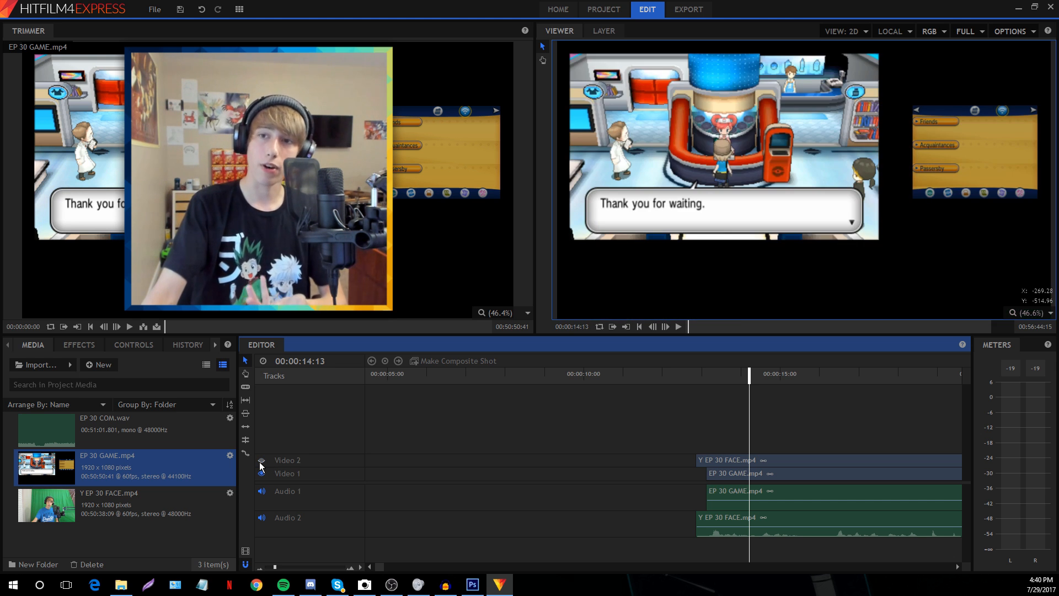
{"action": "left_click", "coordinate": [260, 463]}
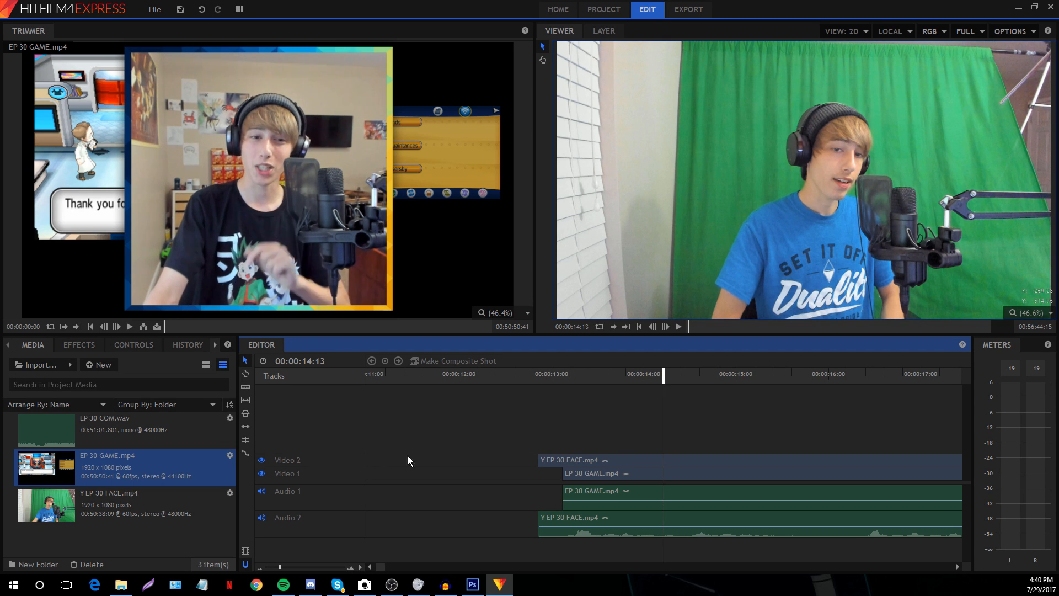
Add the EP 30 COM.wav commentary to a new Audio 3 track
{"action": "left_click_drag", "start_coordinate": [104, 429], "coordinate": [502, 469]}
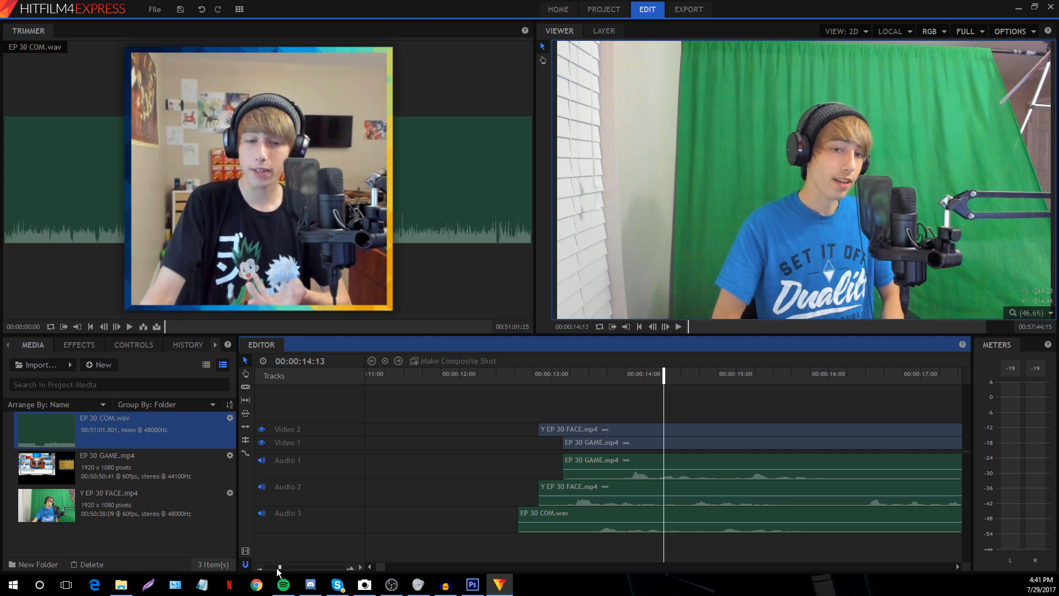
{"action": "left_click_drag", "start_coordinate": [279, 567], "coordinate": [276, 567]}
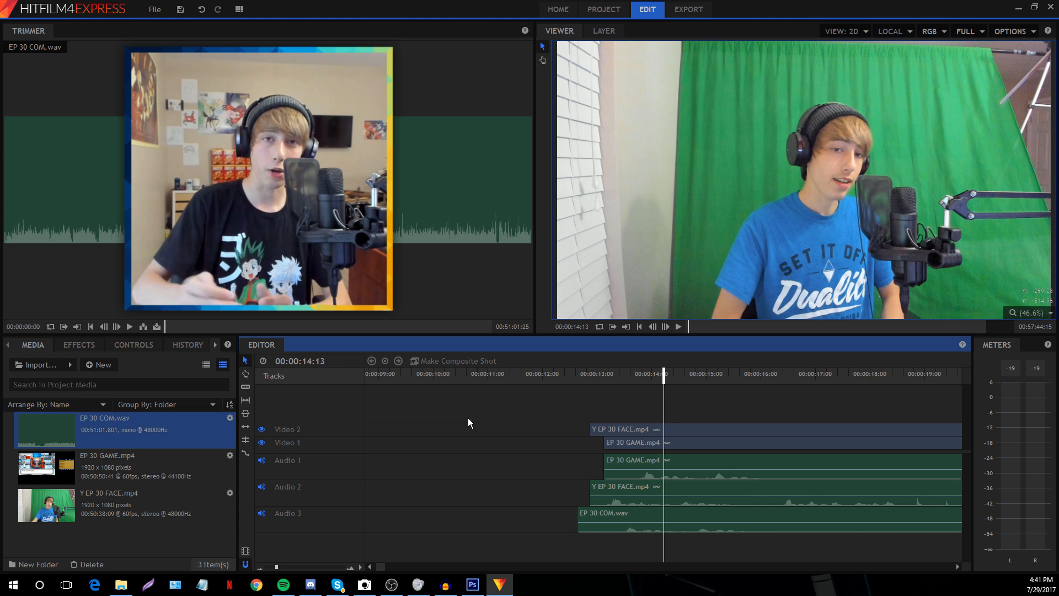
{"action": "left_click_drag", "start_coordinate": [276, 567], "coordinate": [286, 566]}
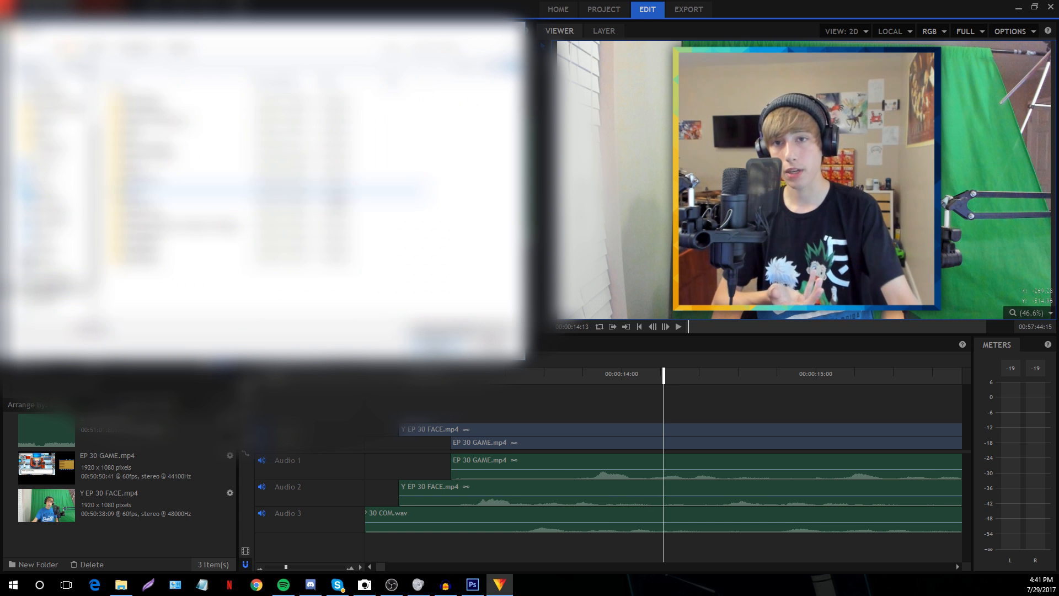
In the Intro and Outro folder, select INSTAGRAM rather than Instagram Notification
{"action": "left_click", "coordinate": [265, 118]}
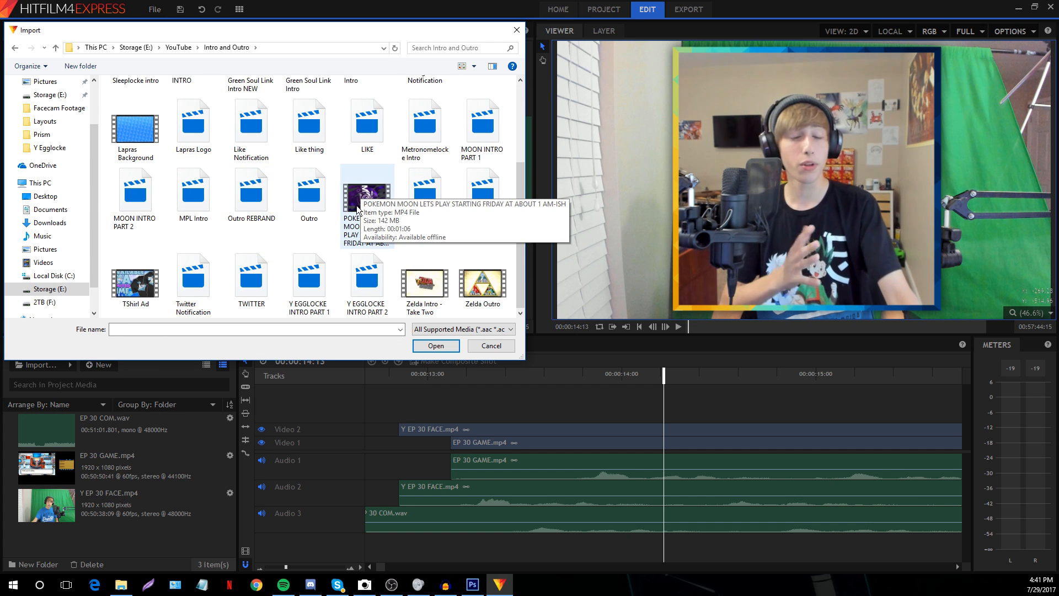
{"action": "scroll", "coordinate": [395, 216], "scroll_direction": "up", "scroll_amount": 2}
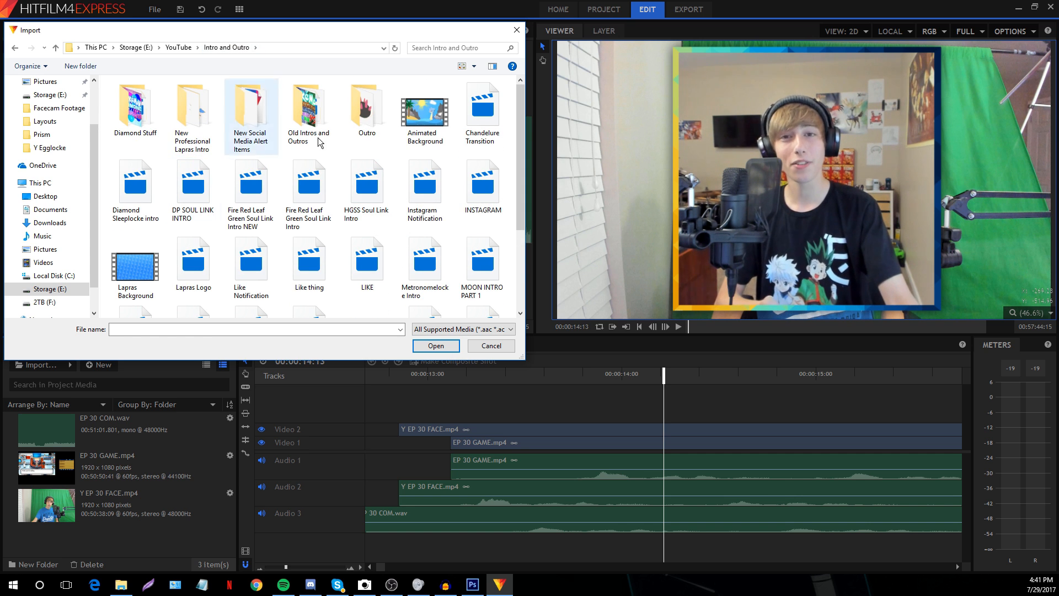
{"action": "scroll", "coordinate": [375, 260], "scroll_direction": "down", "scroll_amount": 2}
{"action": "scroll", "coordinate": [375, 259], "scroll_direction": "up", "scroll_amount": 2}
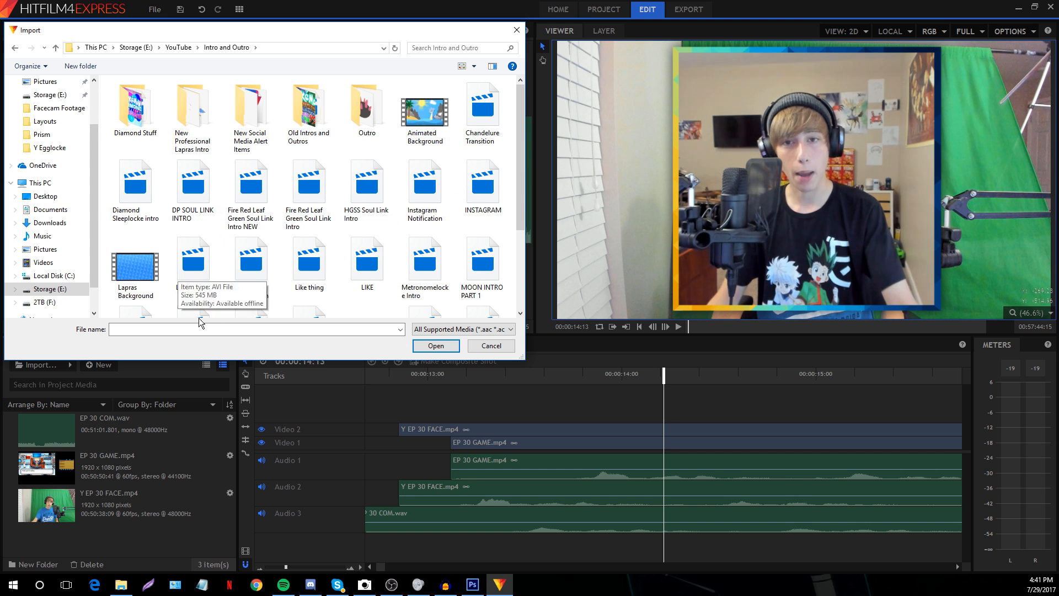
{"action": "left_click", "coordinate": [429, 197]}
{"action": "left_click", "coordinate": [483, 178]}
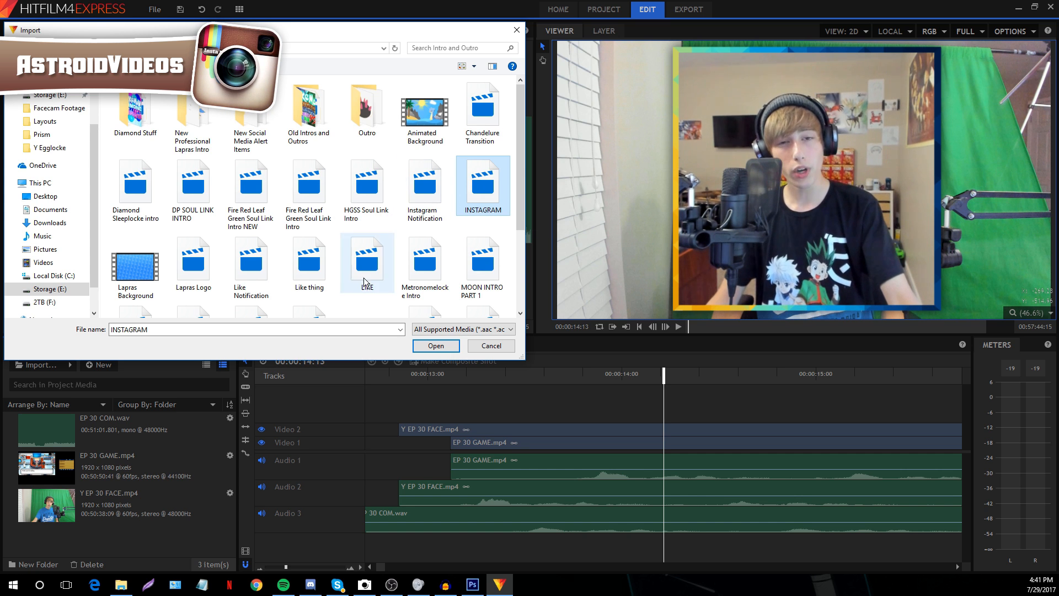
{"action": "left_click", "coordinate": [415, 191]}
{"action": "left_click", "coordinate": [479, 213]}
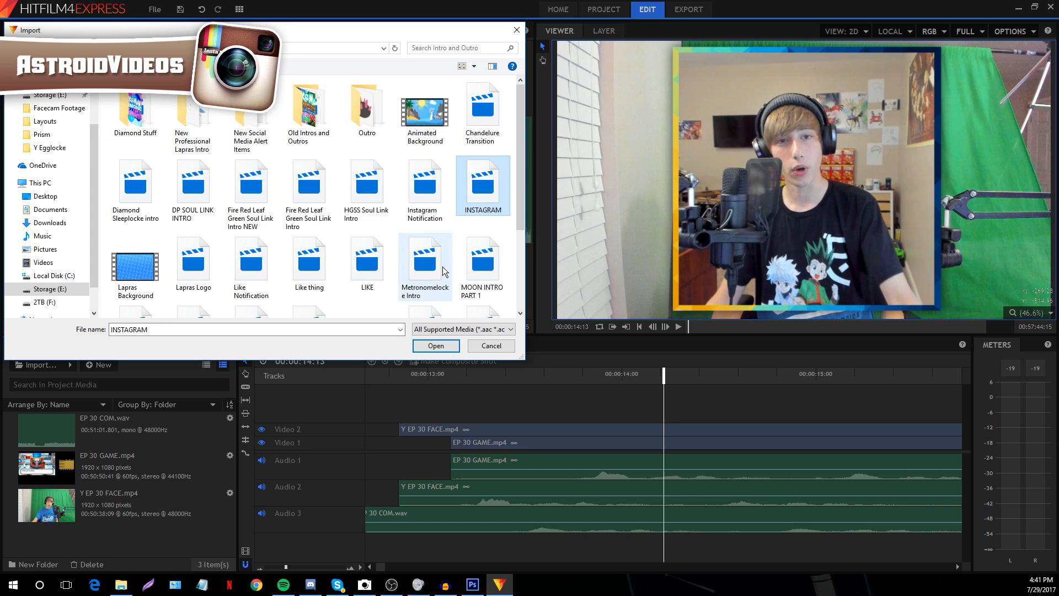
{"action": "scroll", "coordinate": [522, 156], "scroll_direction": "down", "scroll_amount": 1}
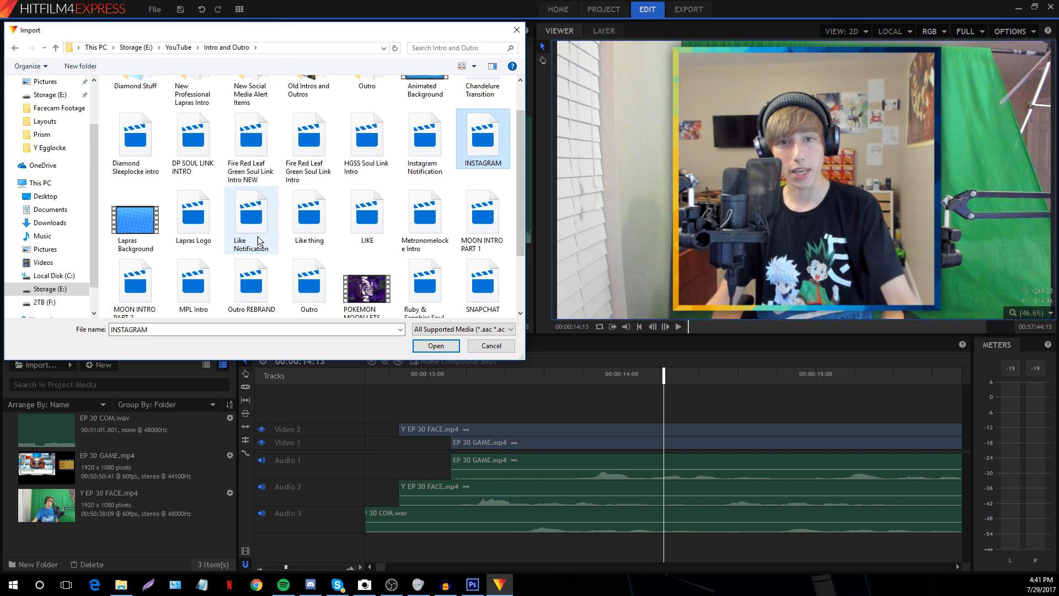
Add LIKE, Lapras Logo, SNAPCHAT, Outro REBRAND, TWITTER and both Y EGGLOCKE intros, then import them
{"action": "left_click", "coordinate": [367, 215], "text": "ctrl"}
{"action": "left_click", "coordinate": [188, 215], "text": "ctrl"}
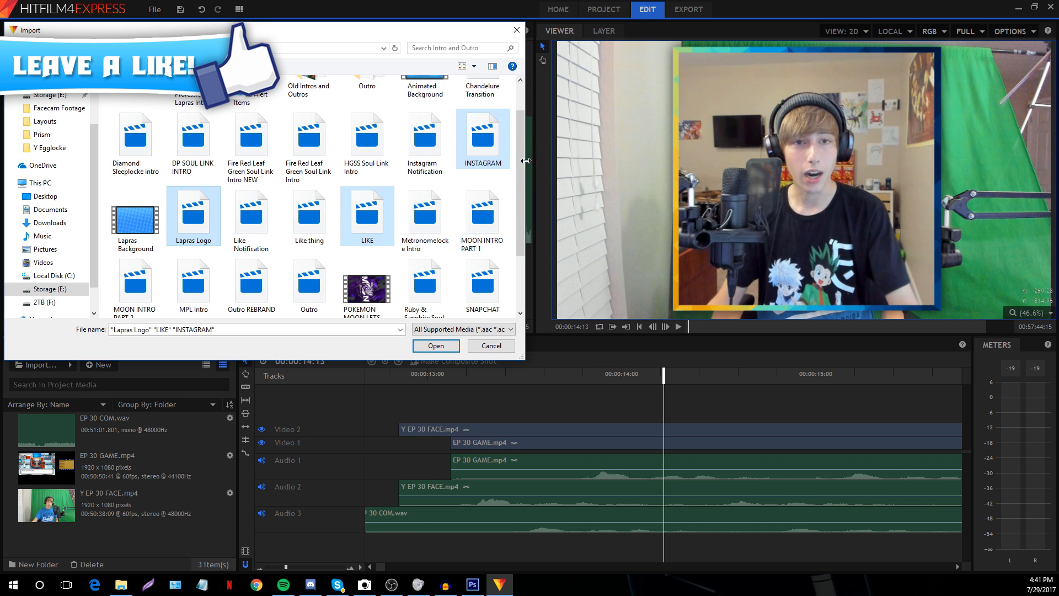
{"action": "left_click_drag", "start_coordinate": [519, 168], "coordinate": [515, 225]}
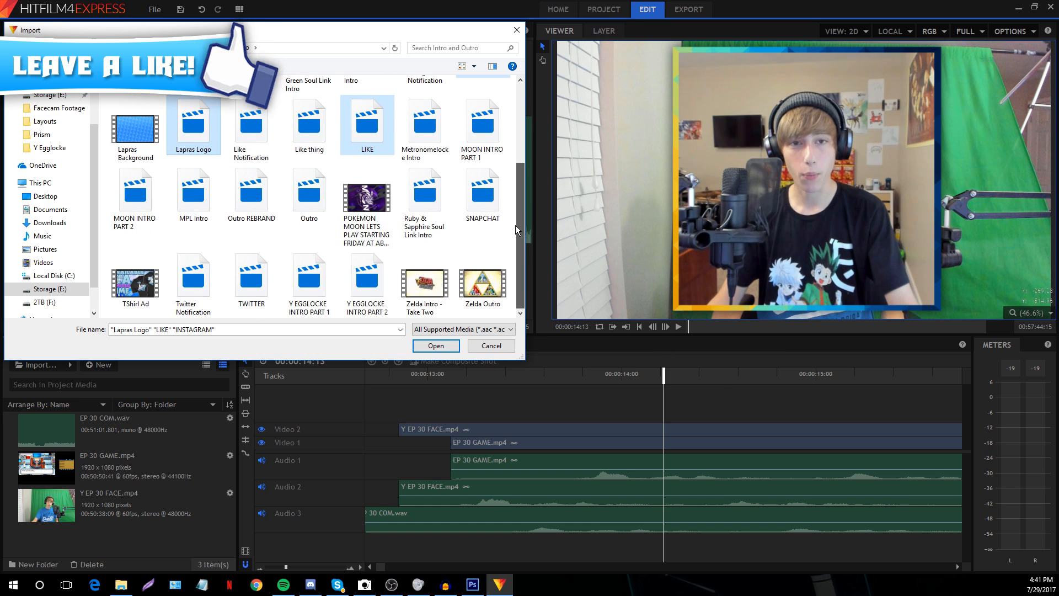
{"action": "left_click", "coordinate": [489, 197], "text": "ctrl"}
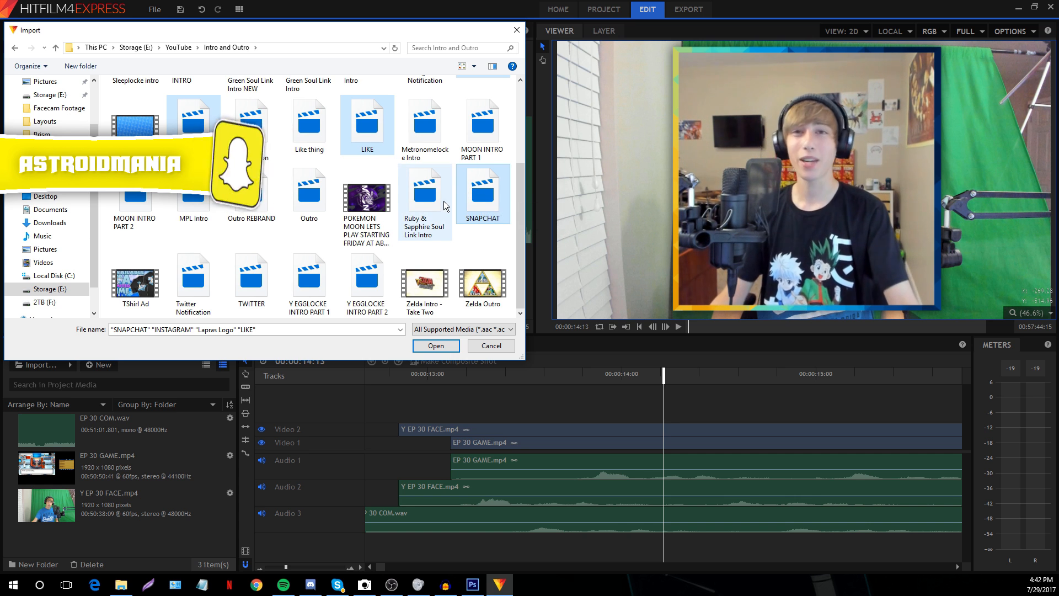
{"action": "left_click", "coordinate": [255, 210], "text": "ctrl"}
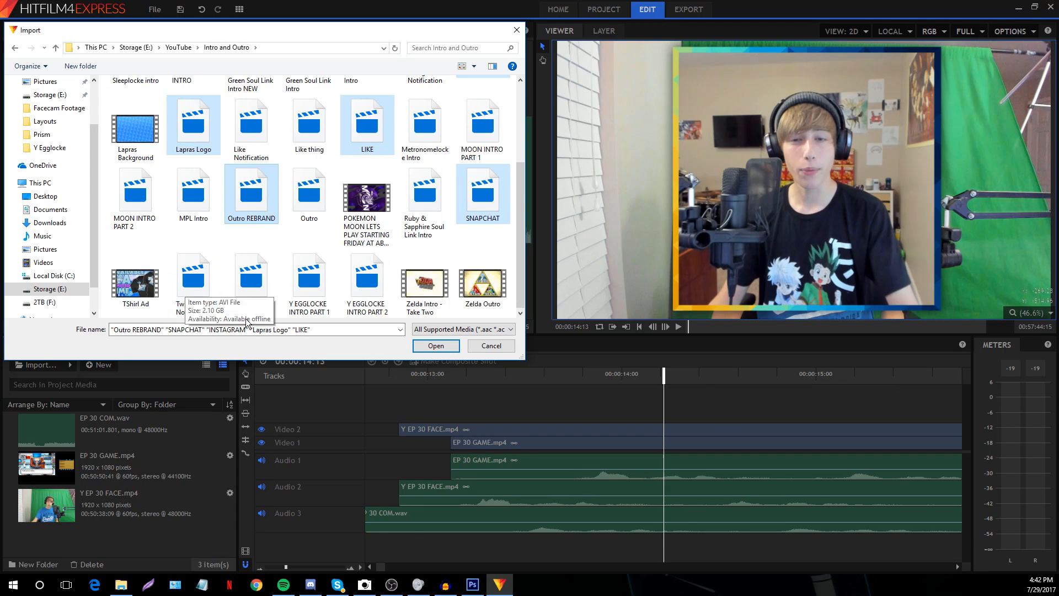
{"action": "left_click", "coordinate": [249, 269], "text": "ctrl"}
{"action": "left_click", "coordinate": [301, 285], "text": "ctrl"}
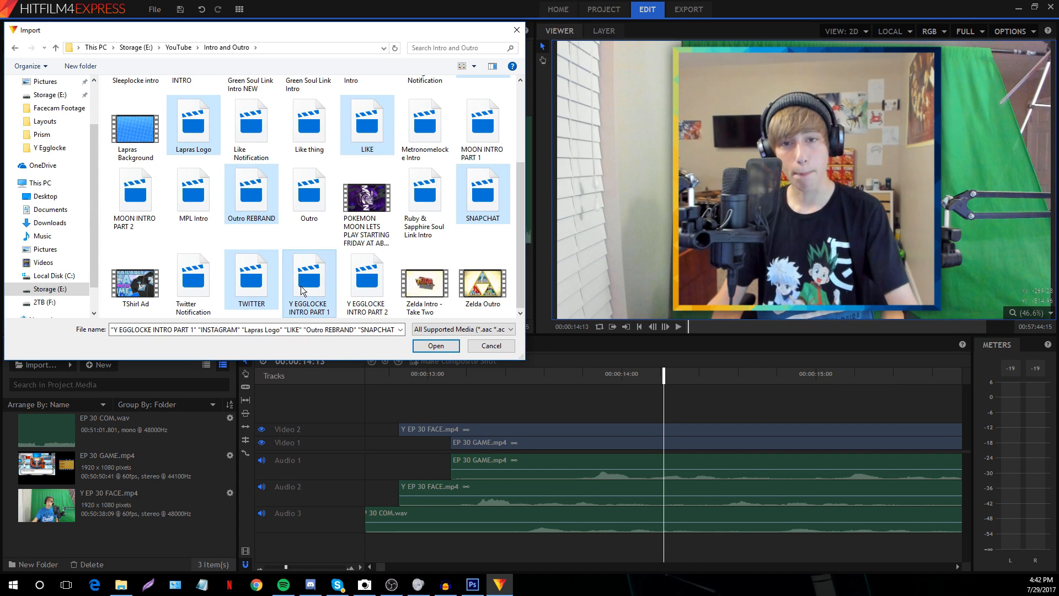
{"action": "left_click", "coordinate": [357, 289], "text": "ctrl"}
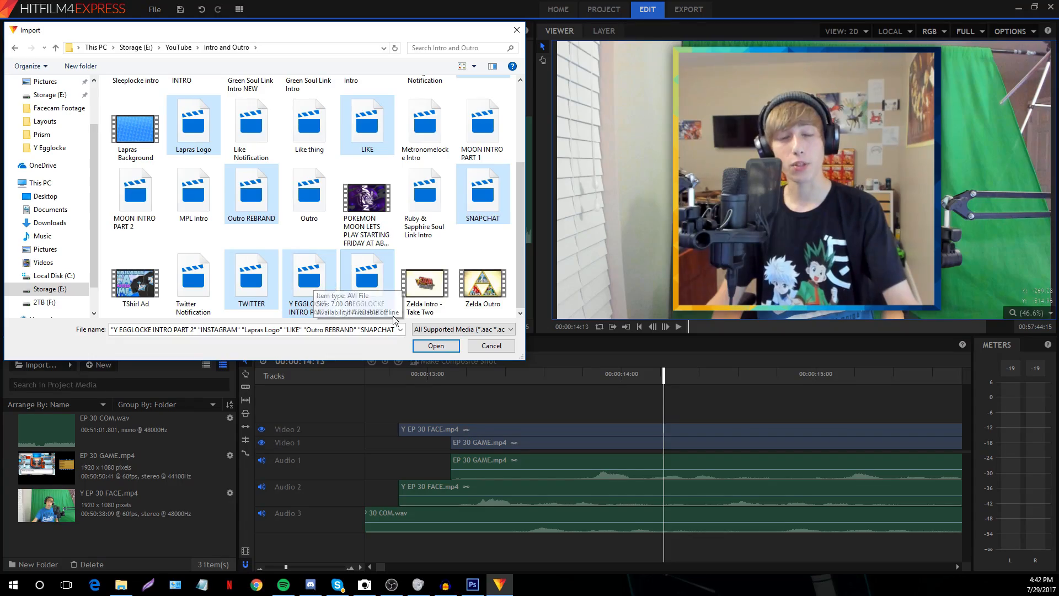
{"action": "left_click", "coordinate": [433, 346]}
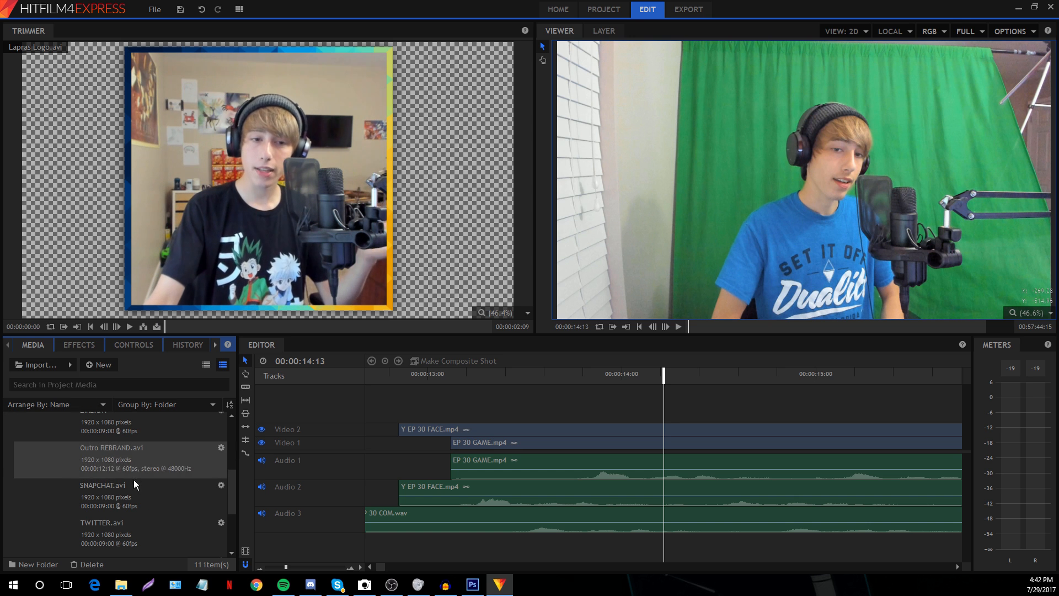
Cancel a second media import and zoom the timeline out slightly
{"action": "scroll", "coordinate": [136, 477], "scroll_direction": "up", "scroll_amount": 3}
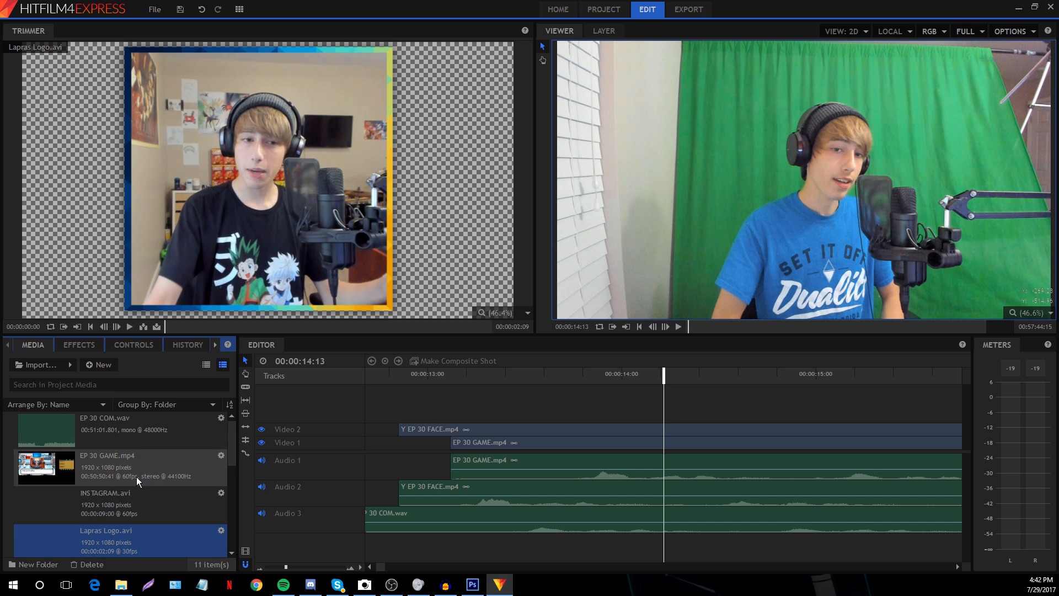
{"action": "left_click", "coordinate": [38, 364]}
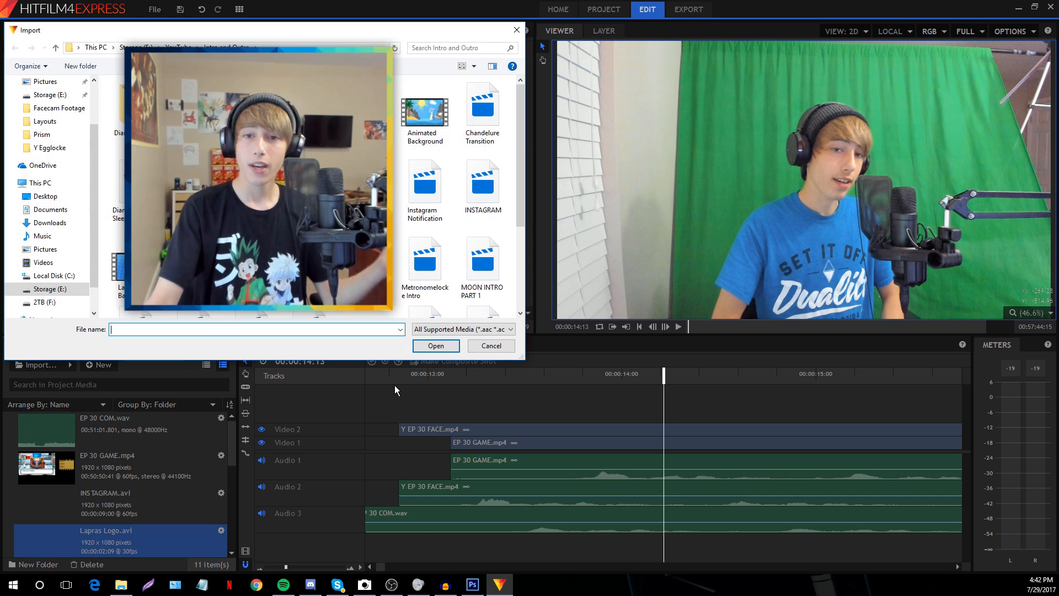
{"action": "left_click", "coordinate": [487, 347]}
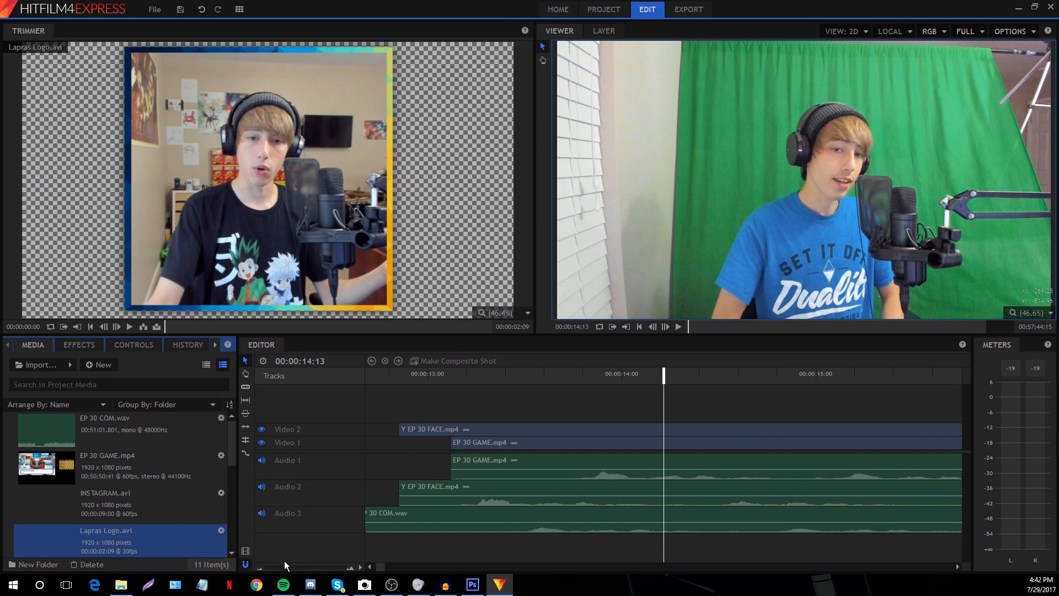
{"action": "left_click_drag", "start_coordinate": [286, 567], "coordinate": [281, 567]}
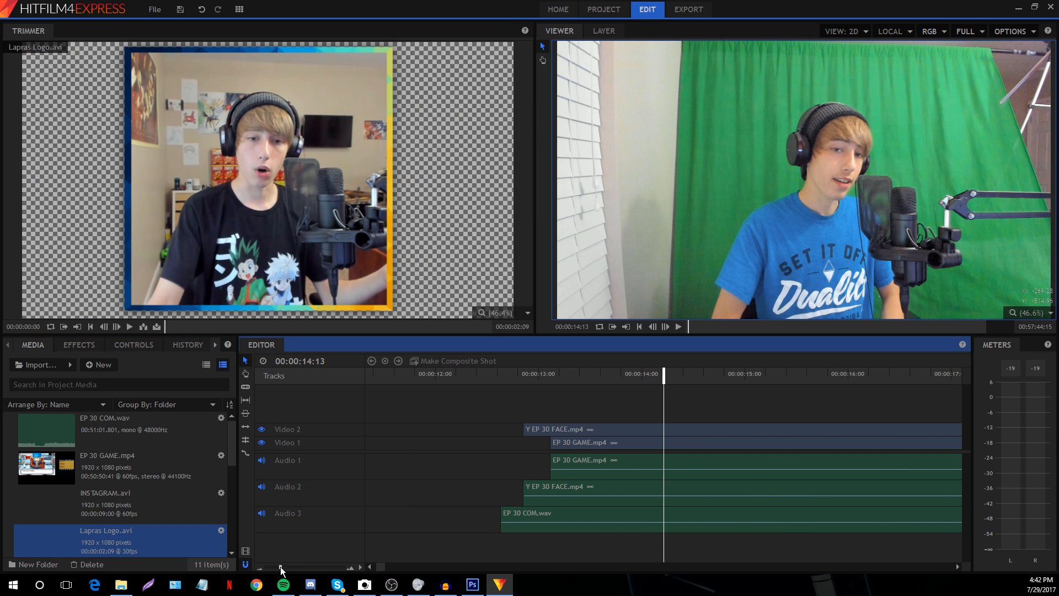
Replace the overlay's question-of-the-day text with 'What is your favorite color?'
{"action": "left_click", "coordinate": [472, 585]}
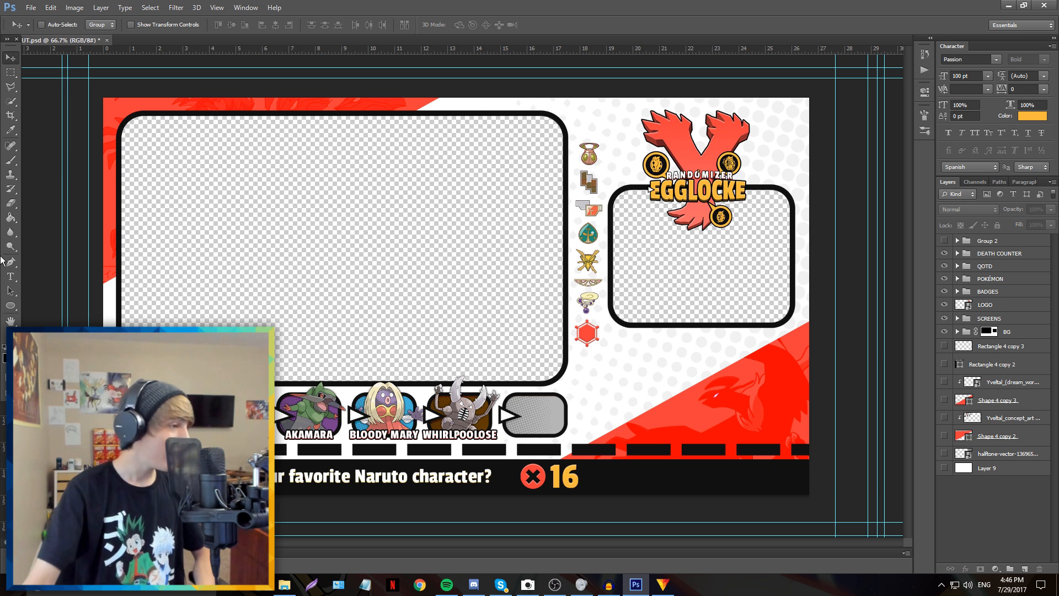
{"action": "left_click", "coordinate": [9, 276]}
{"action": "left_click", "coordinate": [386, 476]}
{"action": "key", "text": "ctrl+a"}
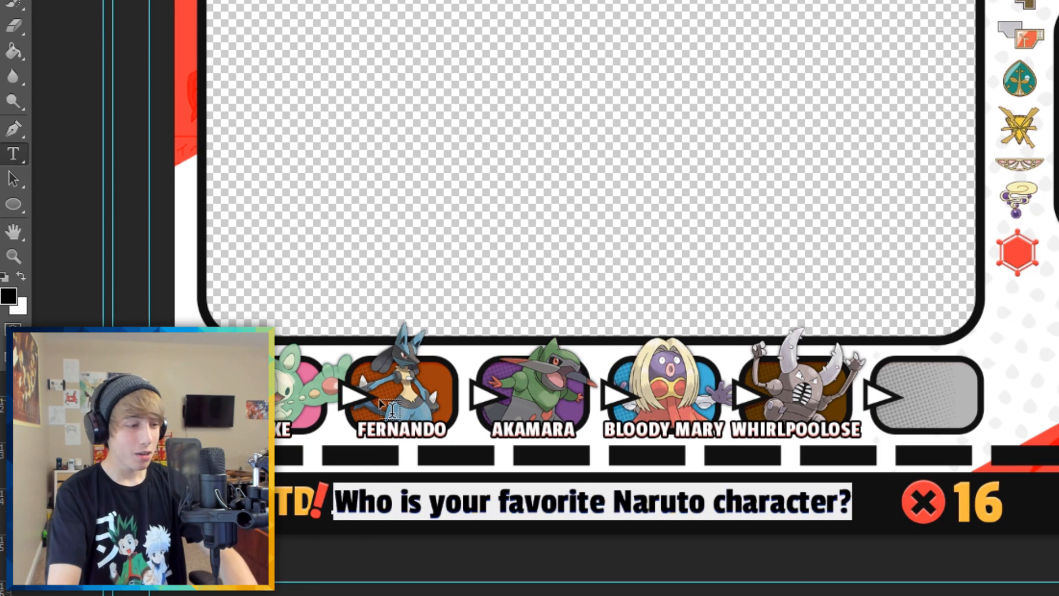
{"action": "type", "text": "What is your fa"}
{"action": "type", "text": "vorite color?"}
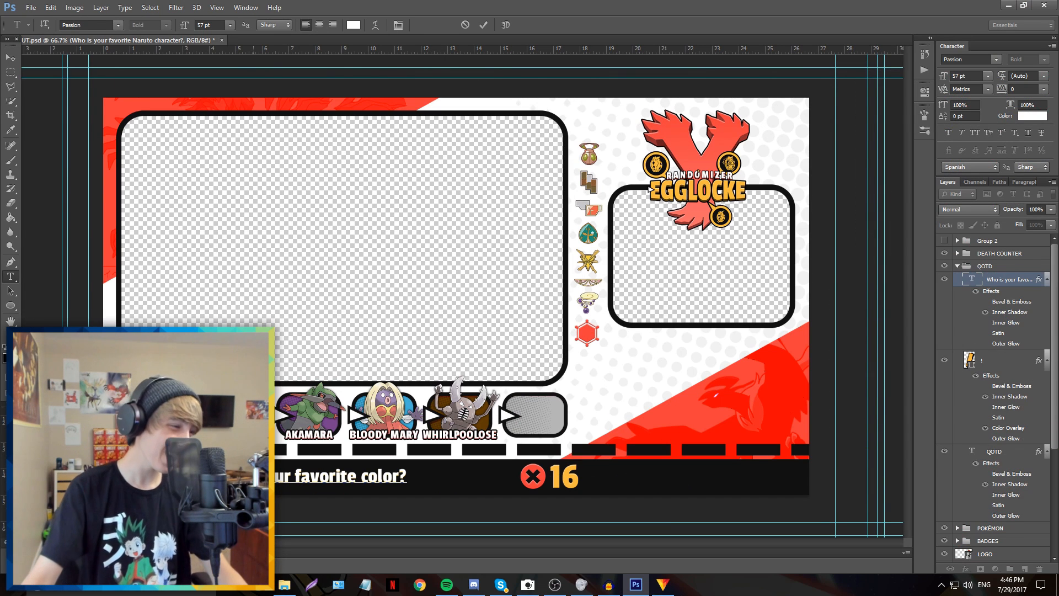
{"action": "left_click", "coordinate": [6, 57]}
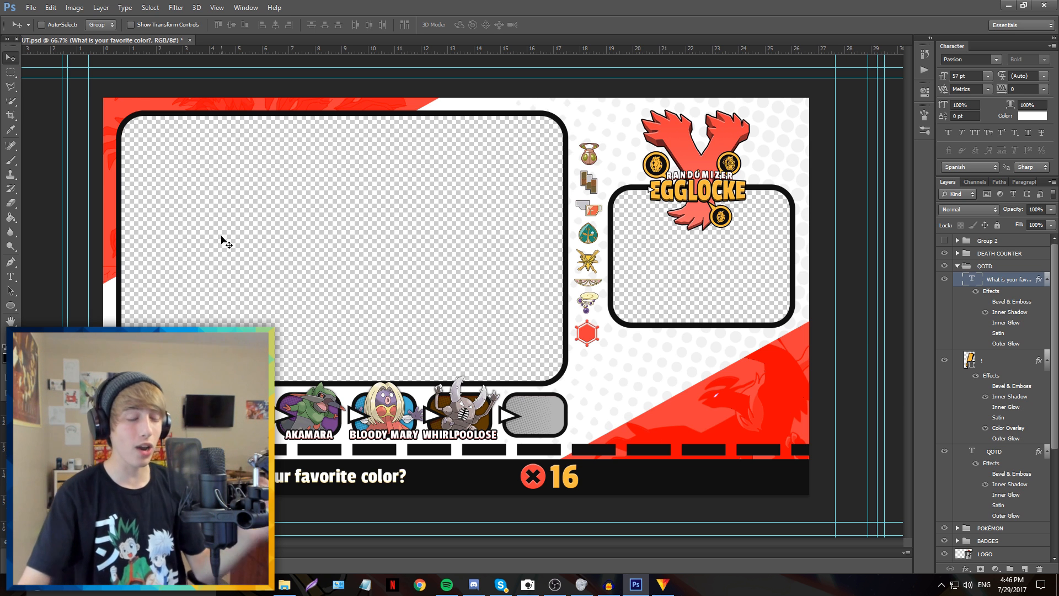
{"action": "left_click", "coordinate": [30, 7]}
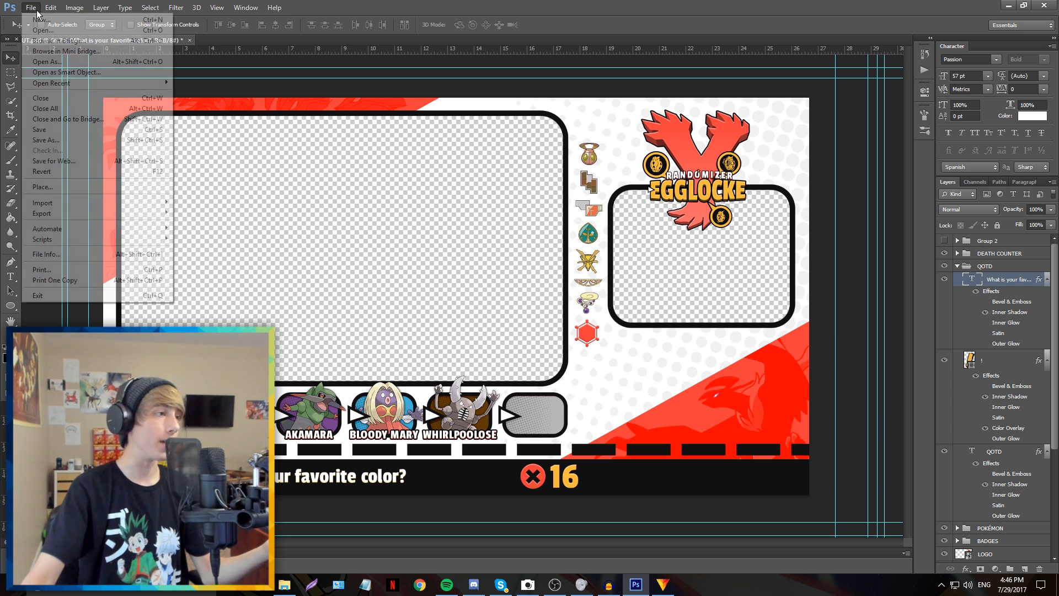
Save As PNG into the Layouts folder with the file name 91
{"action": "left_click", "coordinate": [44, 141]}
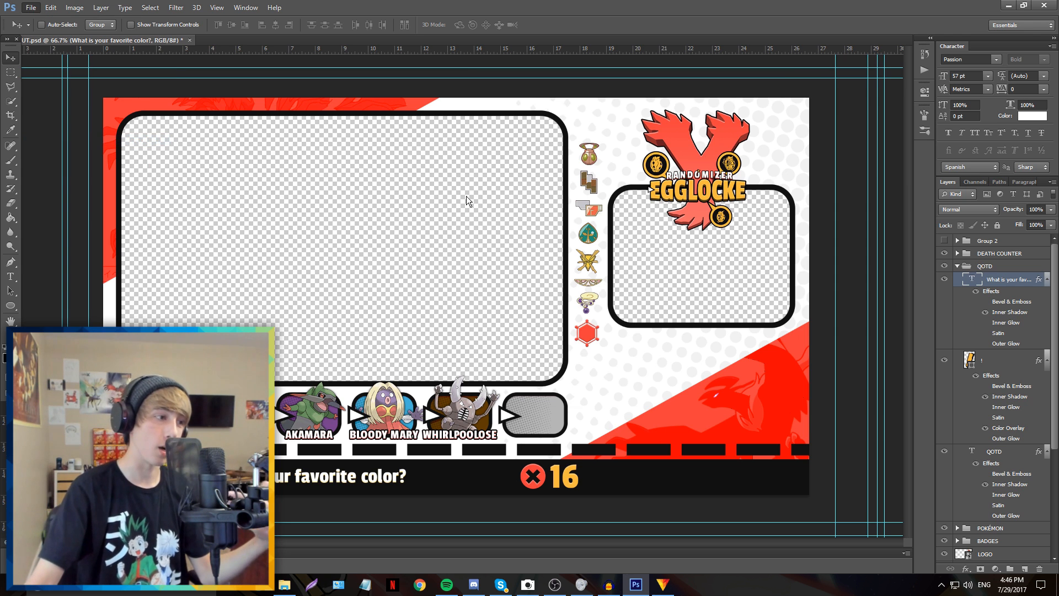
{"action": "left_click", "coordinate": [640, 272]}
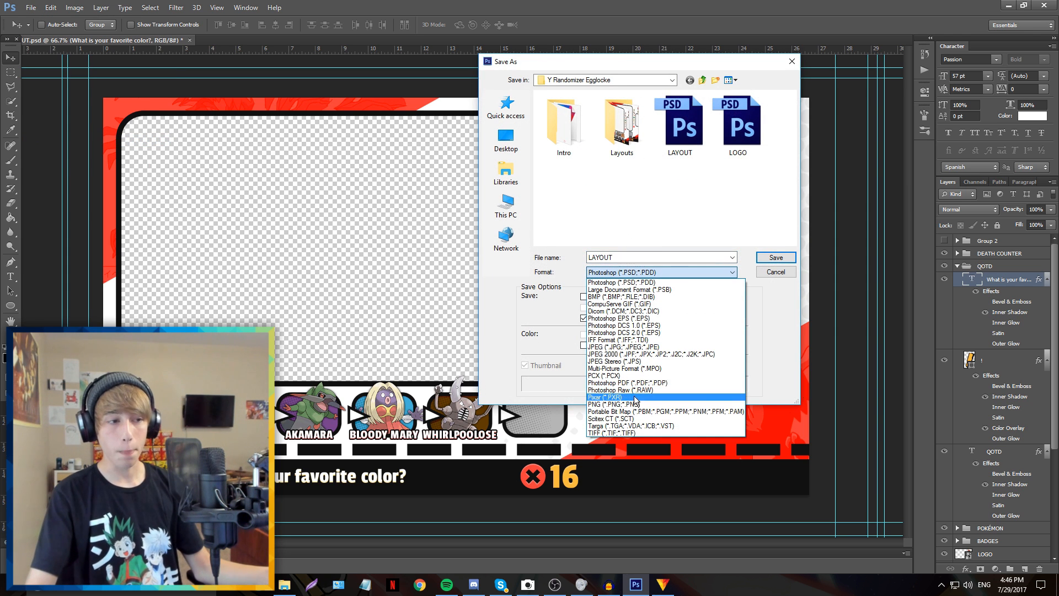
{"action": "left_click", "coordinate": [633, 404]}
{"action": "double_click", "coordinate": [623, 139]}
{"action": "left_click_drag", "start_coordinate": [792, 105], "coordinate": [798, 159]}
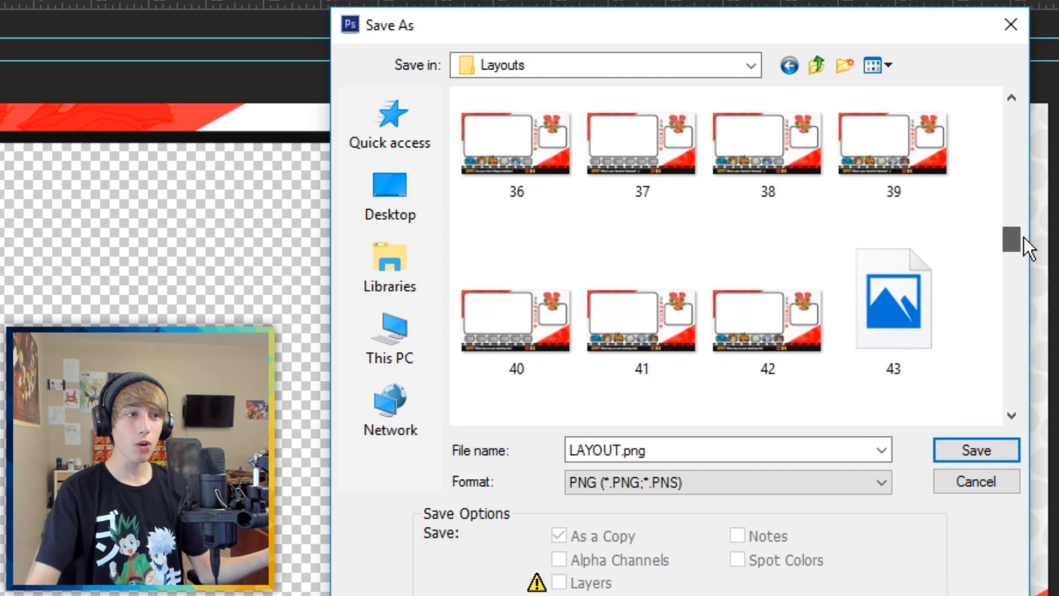
{"action": "left_click_drag", "start_coordinate": [1024, 239], "coordinate": [1048, 108]}
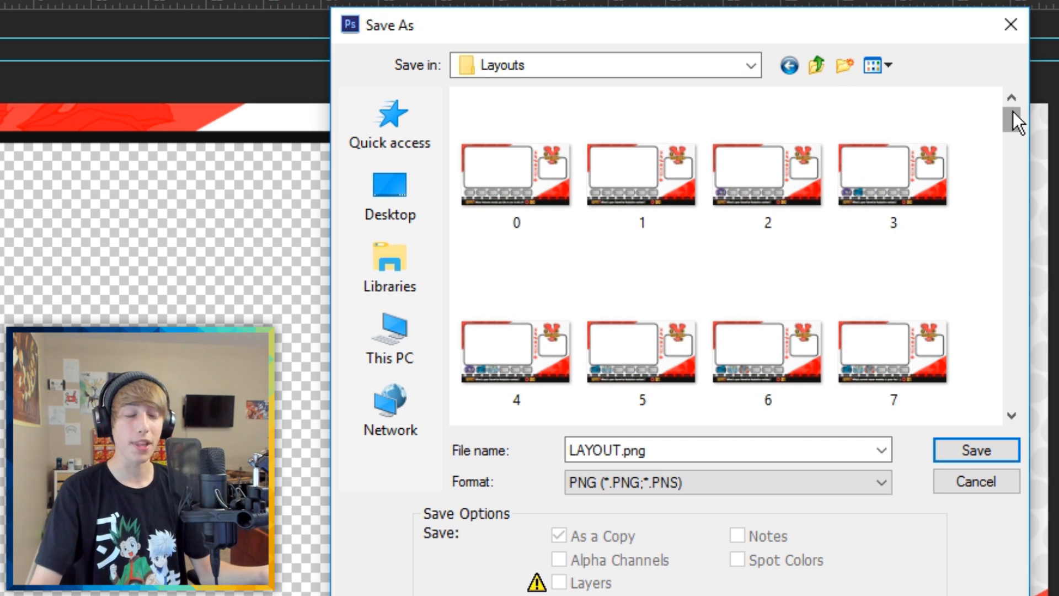
{"action": "left_click_drag", "start_coordinate": [1013, 111], "coordinate": [1053, 426]}
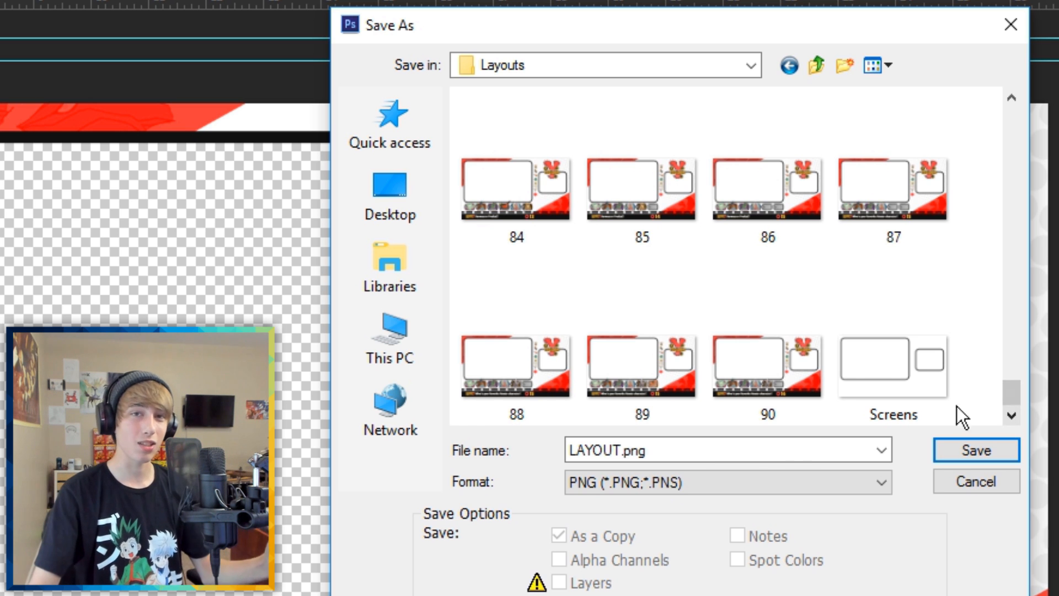
{"action": "left_click", "coordinate": [707, 450]}
{"action": "type", "text": "91"}
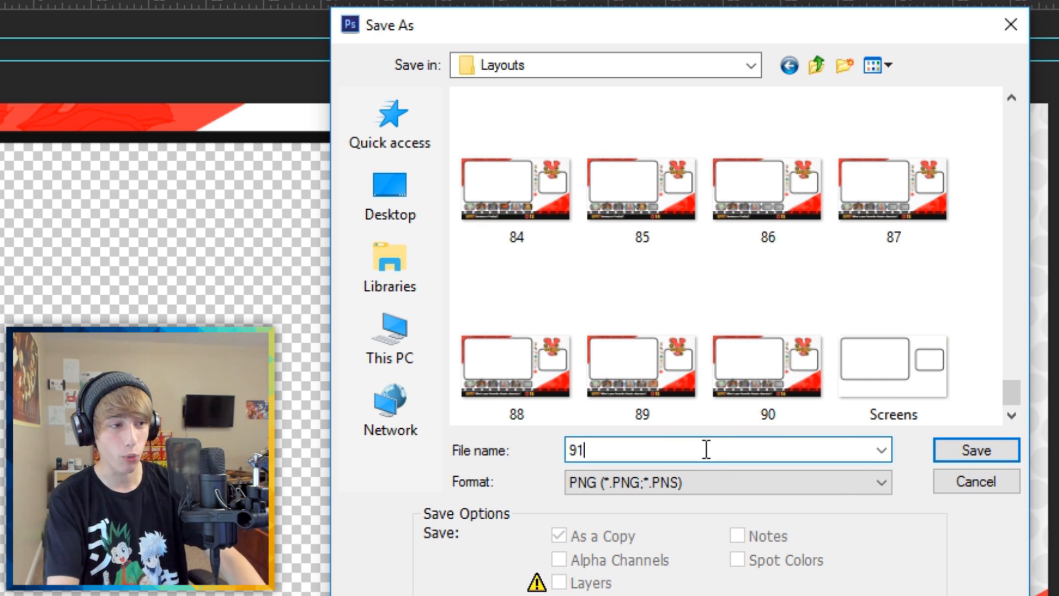
{"action": "key", "text": "Return"}
{"action": "key", "text": "Return"}
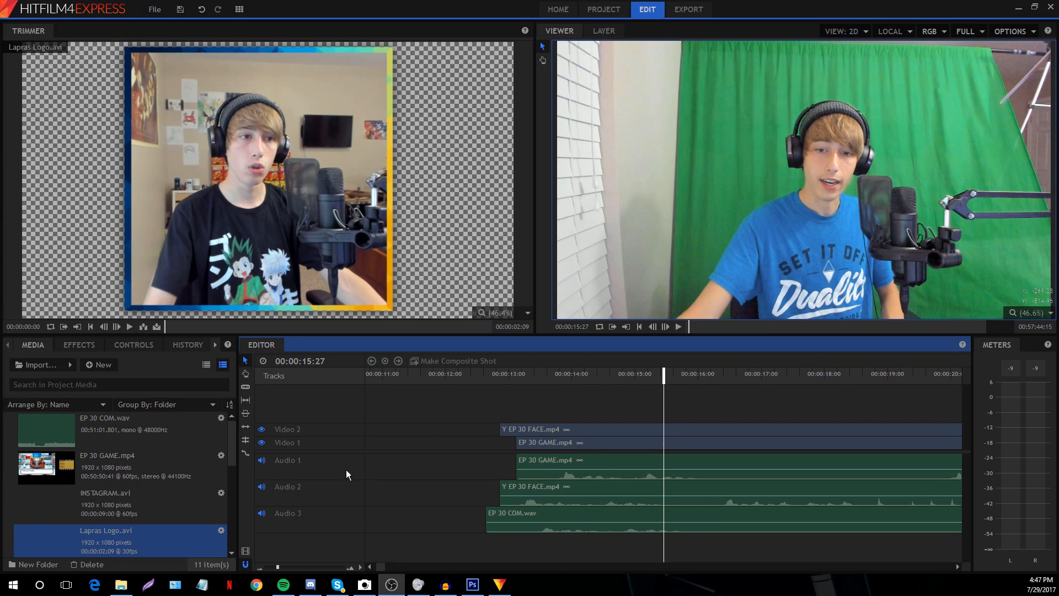
Import the 91 and Screens images from Y Randomizer Egglocke > Layouts into the media panel
{"action": "left_click", "coordinate": [431, 375]}
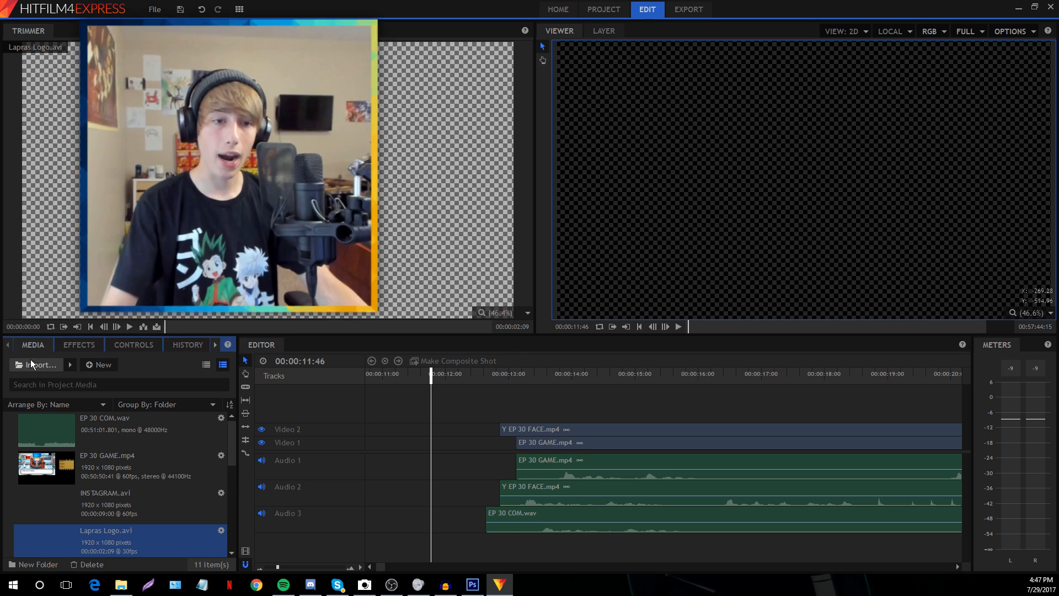
{"action": "left_click", "coordinate": [31, 359]}
{"action": "double_click", "coordinate": [339, 268]}
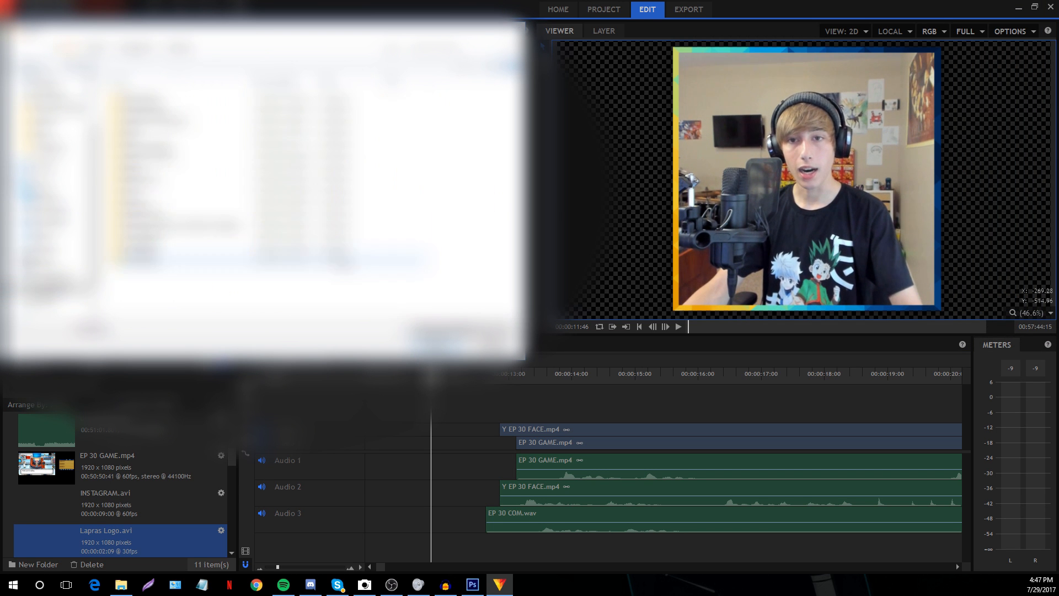
{"action": "double_click", "coordinate": [160, 214]}
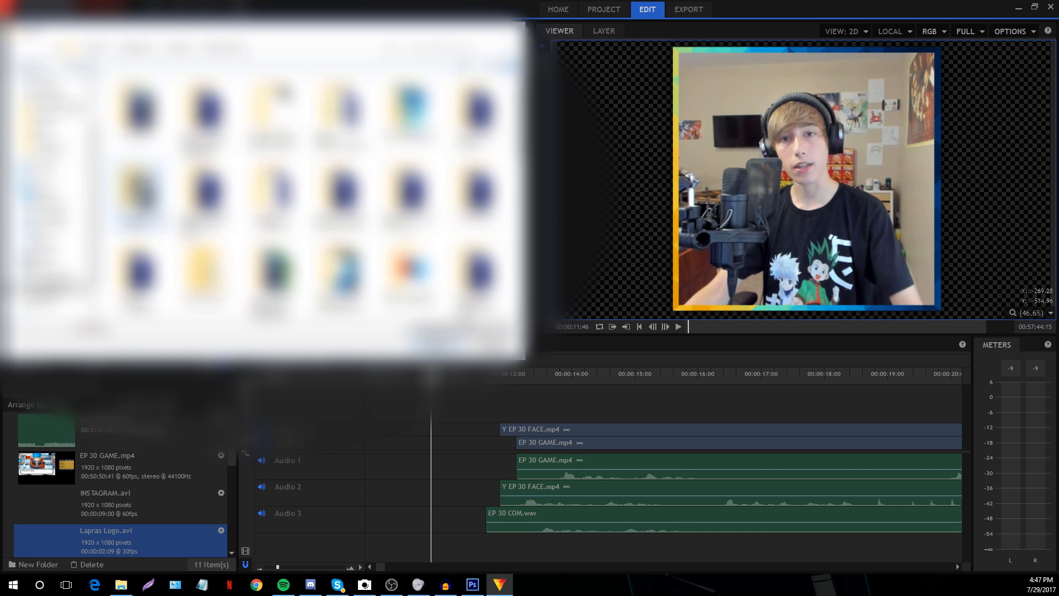
{"action": "scroll", "coordinate": [409, 200], "scroll_direction": "down", "scroll_amount": 2}
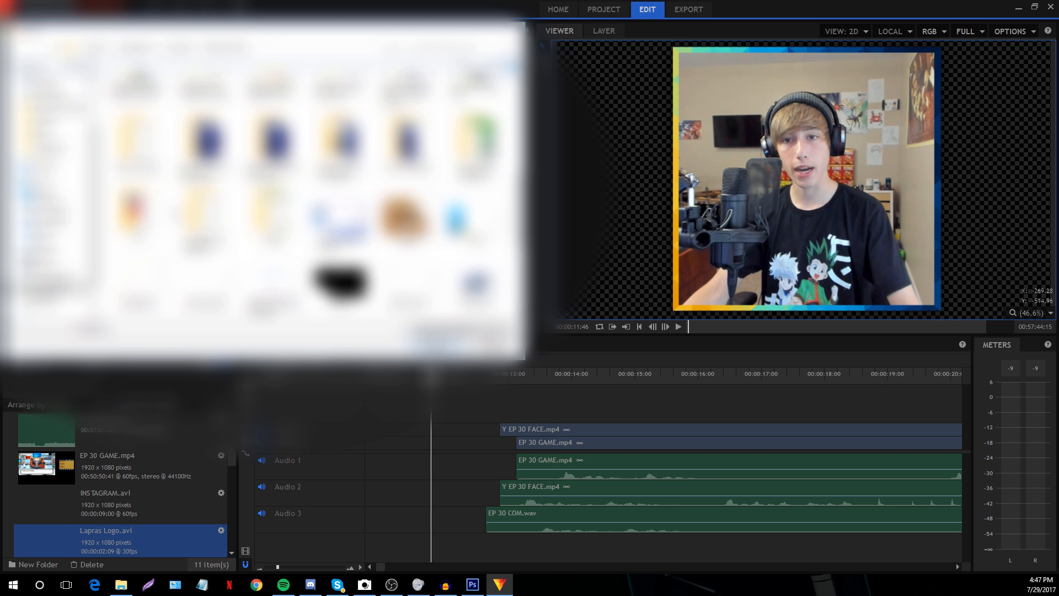
{"action": "double_click", "coordinate": [206, 217]}
{"action": "double_click", "coordinate": [194, 121]}
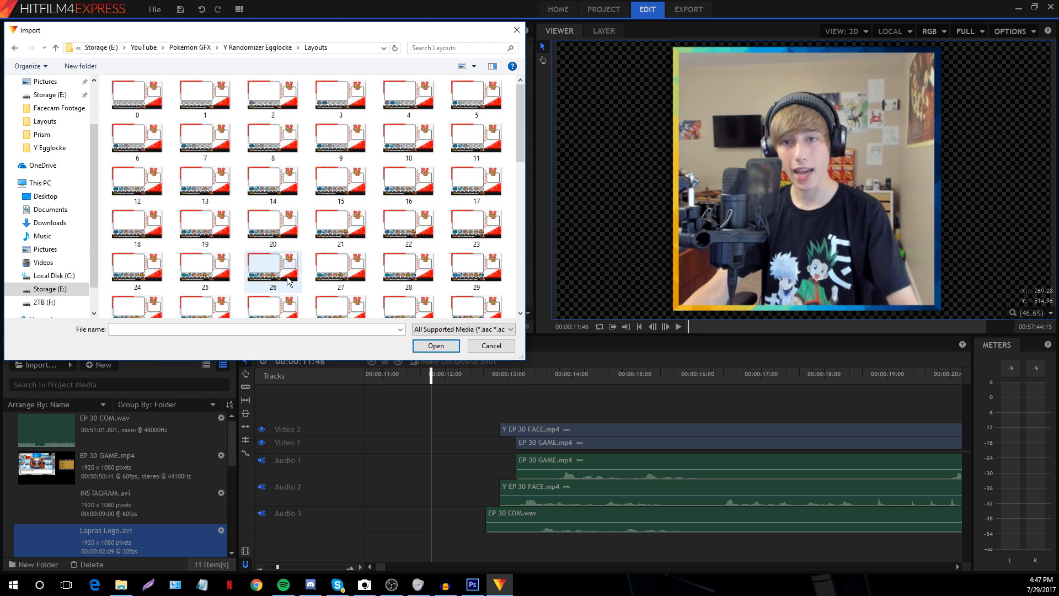
{"action": "scroll", "coordinate": [254, 249], "scroll_direction": "down", "scroll_amount": 5}
{"action": "left_click", "coordinate": [216, 293]}
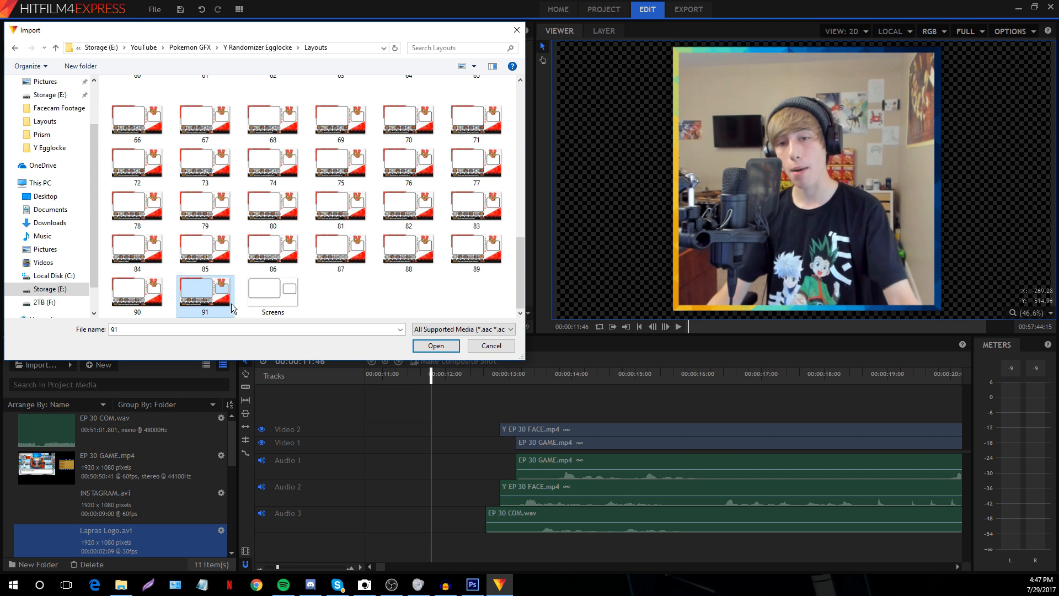
{"action": "left_click", "coordinate": [268, 291], "text": "ctrl"}
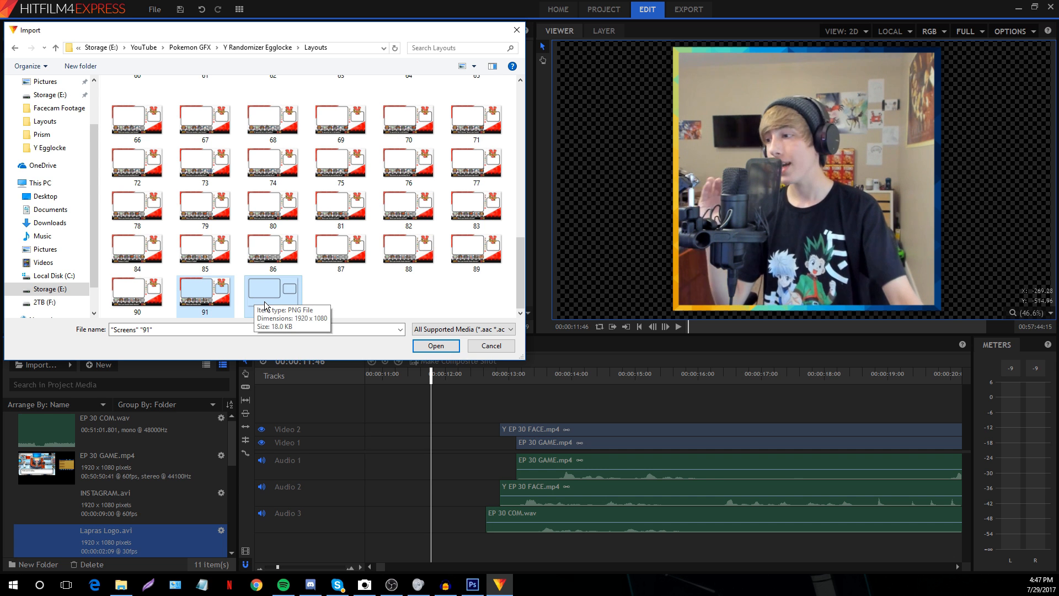
{"action": "left_click", "coordinate": [435, 345]}
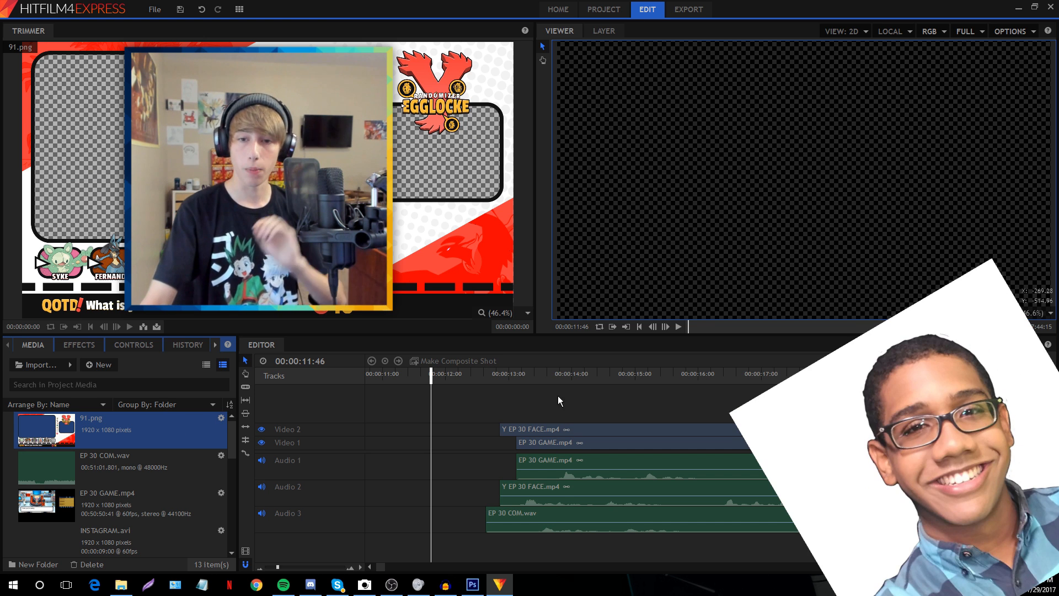
Play the timeline from about 15 seconds, zoom out, and bring up File > Save As
{"action": "left_click", "coordinate": [560, 377]}
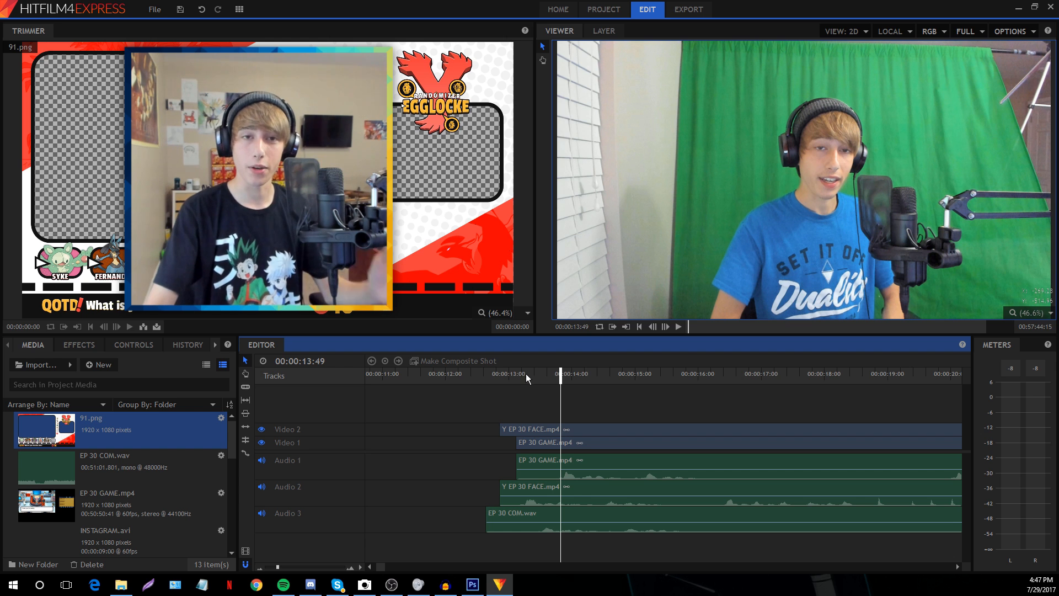
{"action": "left_click", "coordinate": [665, 375]}
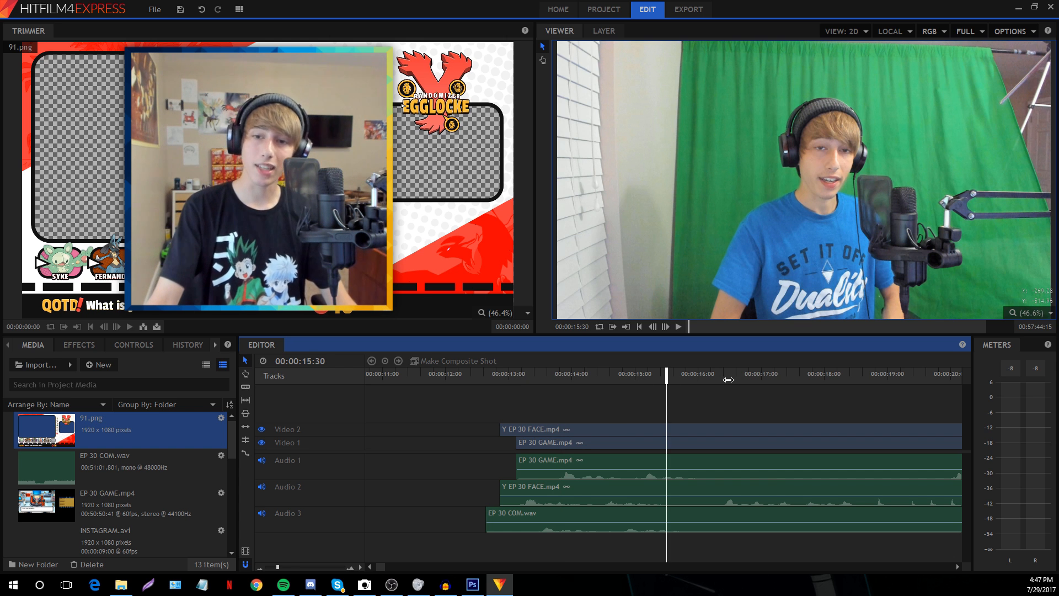
{"action": "key", "text": "space"}
{"action": "left_click_drag", "start_coordinate": [278, 571], "coordinate": [274, 568]}
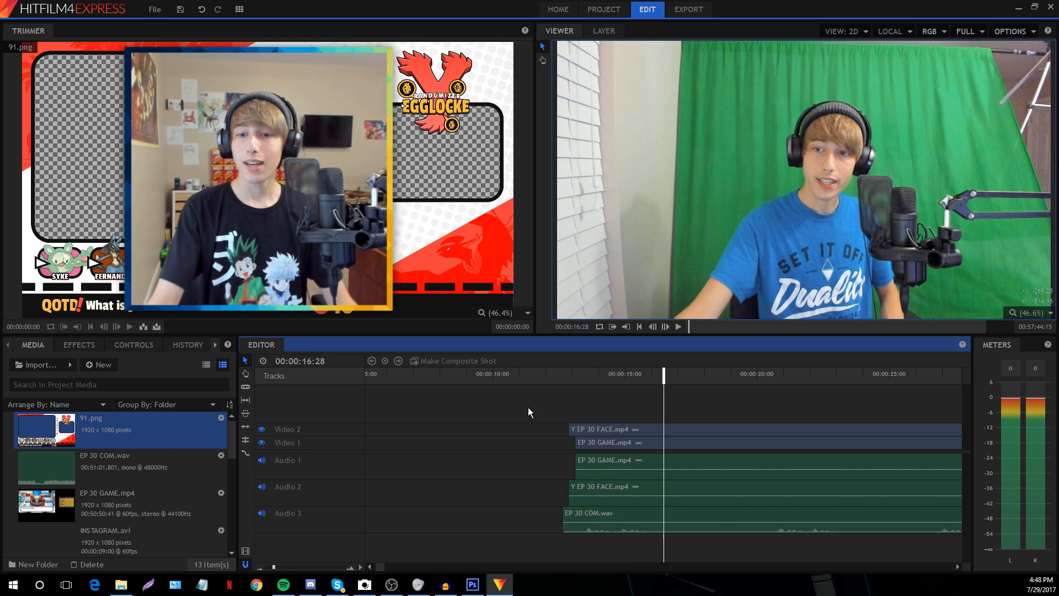
{"action": "left_click", "coordinate": [154, 9]}
{"action": "left_click", "coordinate": [180, 9]}
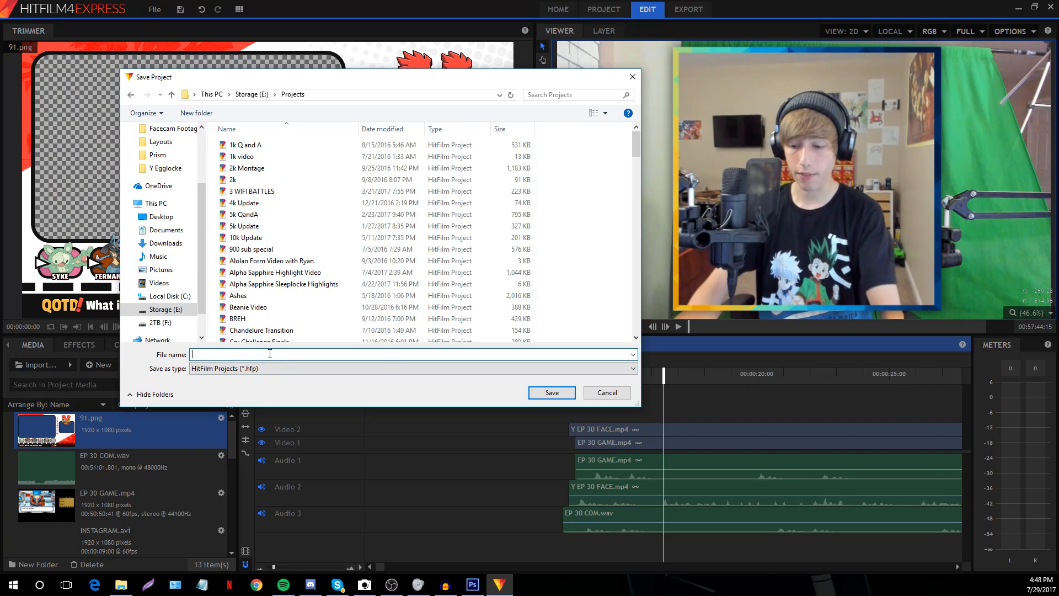
Save the project as Y EGGLOCKE 30 and play the timeline from about 18 seconds
{"action": "type", "text": "Y EGGLOCKE "}
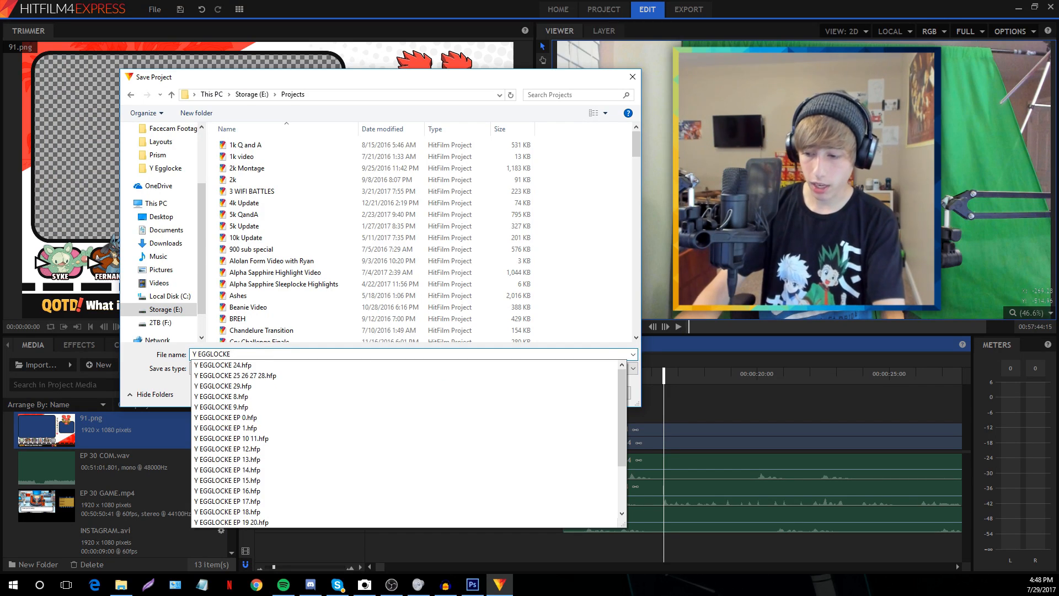
{"action": "type", "text": "30"}
{"action": "key", "text": "Return"}
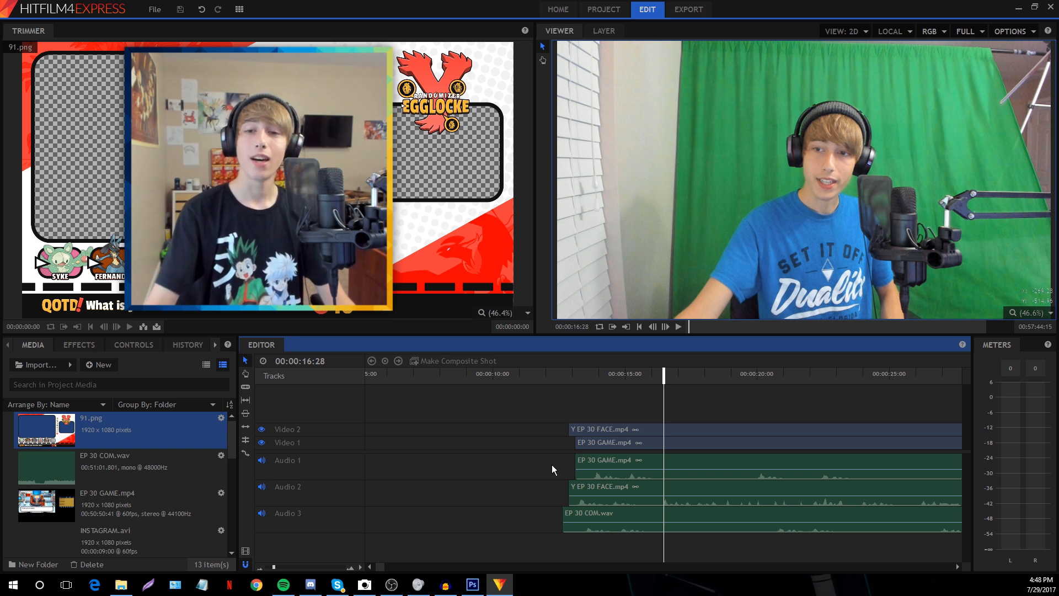
{"action": "left_click", "coordinate": [281, 567]}
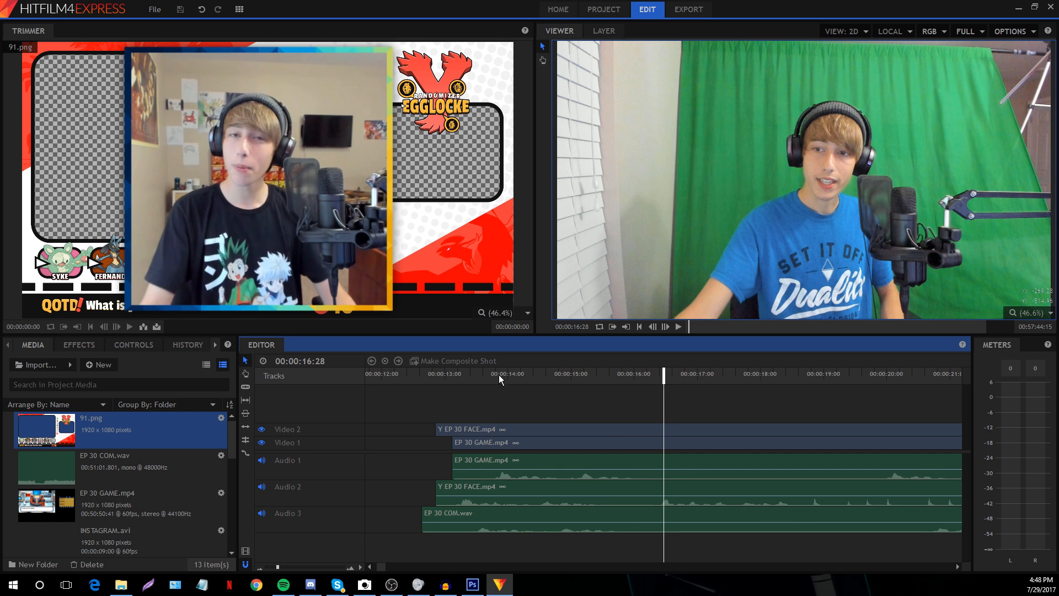
{"action": "left_click", "coordinate": [773, 373]}
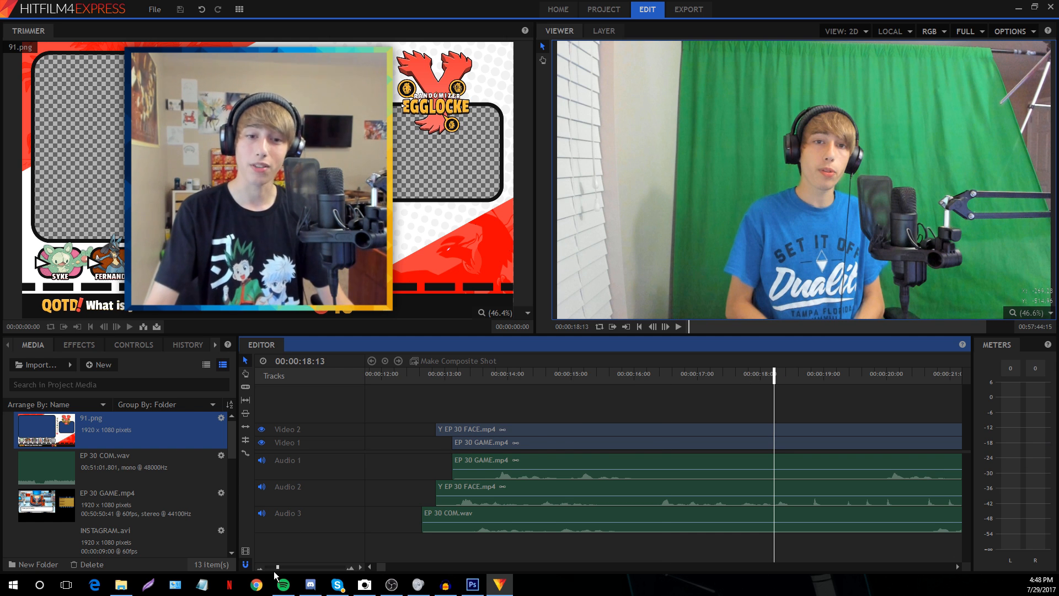
{"action": "left_click_drag", "start_coordinate": [277, 567], "coordinate": [274, 568]}
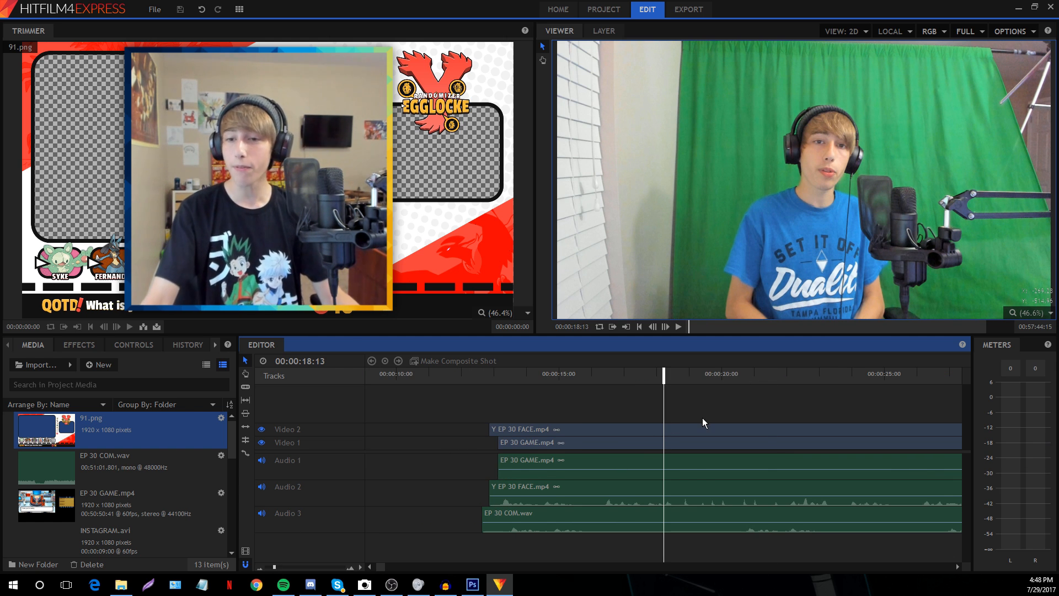
{"action": "left_click_drag", "start_coordinate": [675, 374], "coordinate": [690, 374]}
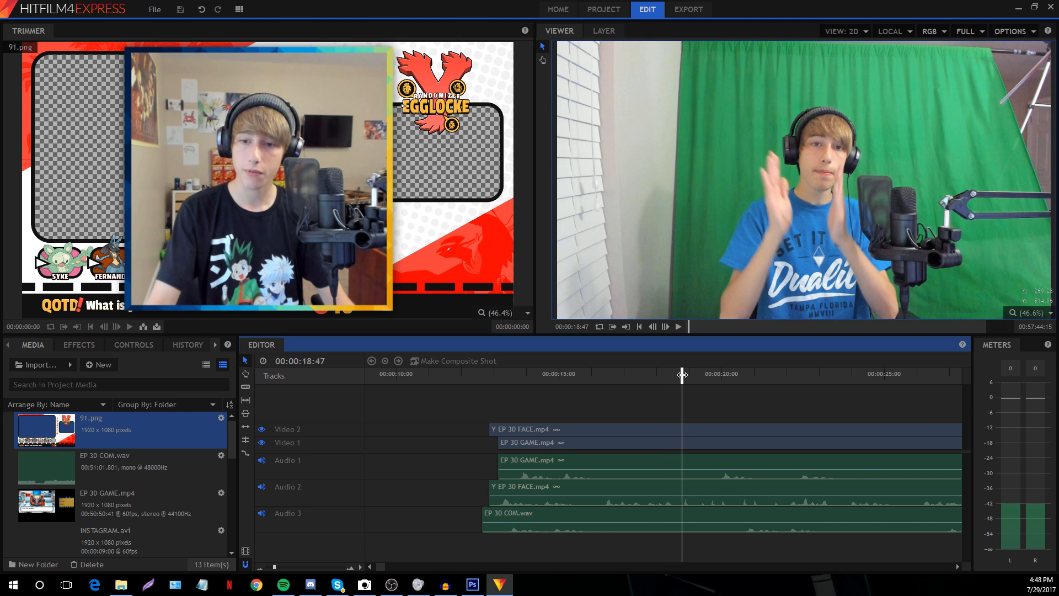
{"action": "left_click", "coordinate": [531, 412]}
{"action": "left_click", "coordinate": [572, 392]}
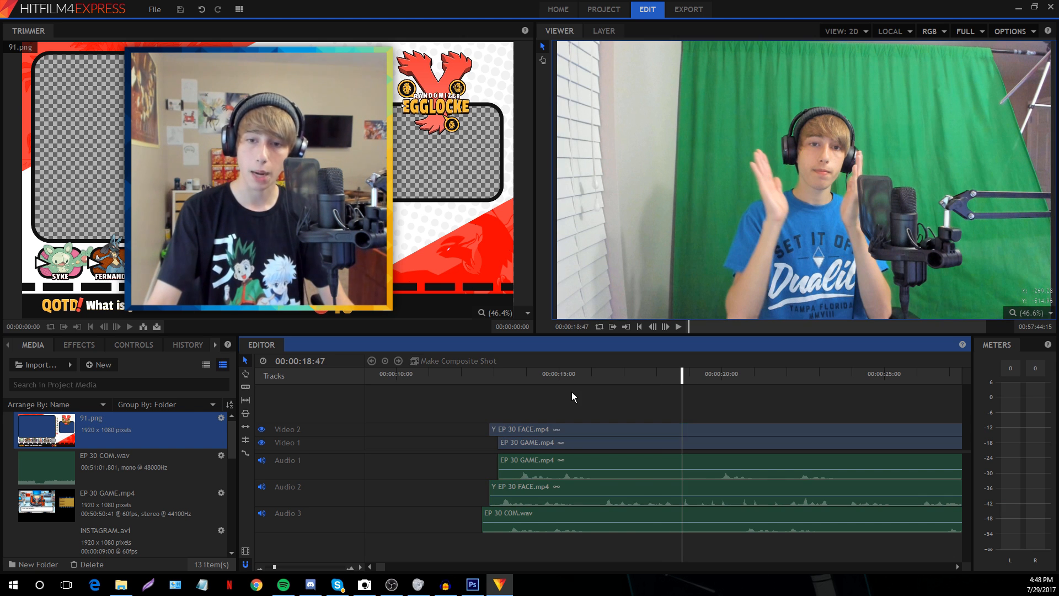
{"action": "key", "text": "space"}
{"action": "key", "text": "space"}
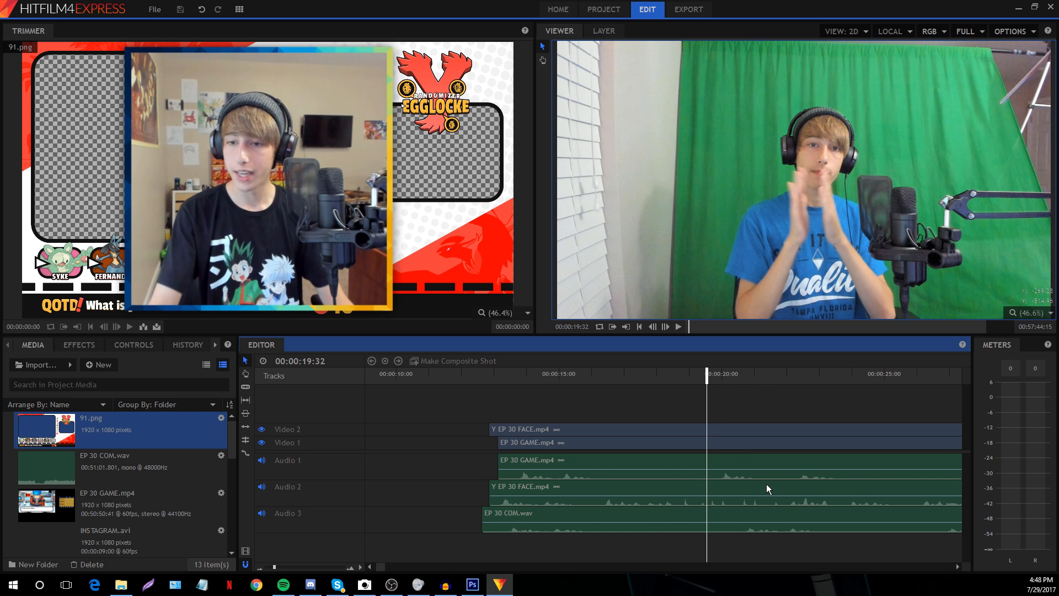
Shift the FACE clips around 30 seconds, settling their start at 00:00:27:33
{"action": "left_click_drag", "start_coordinate": [274, 567], "coordinate": [270, 567]}
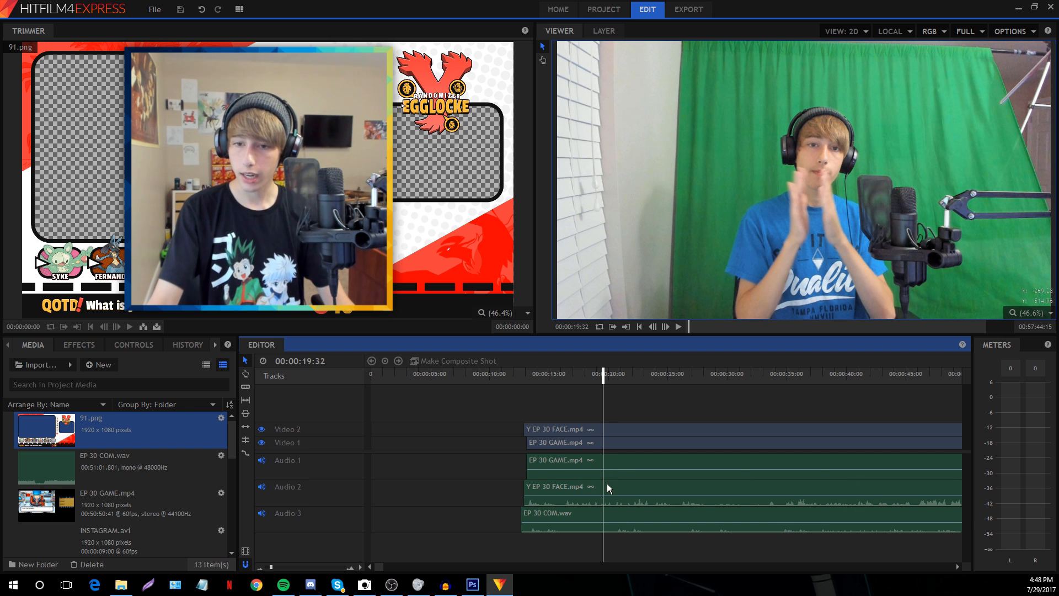
{"action": "left_click_drag", "start_coordinate": [606, 483], "coordinate": [771, 486]}
{"action": "left_click", "coordinate": [837, 402]}
{"action": "left_click", "coordinate": [771, 407]}
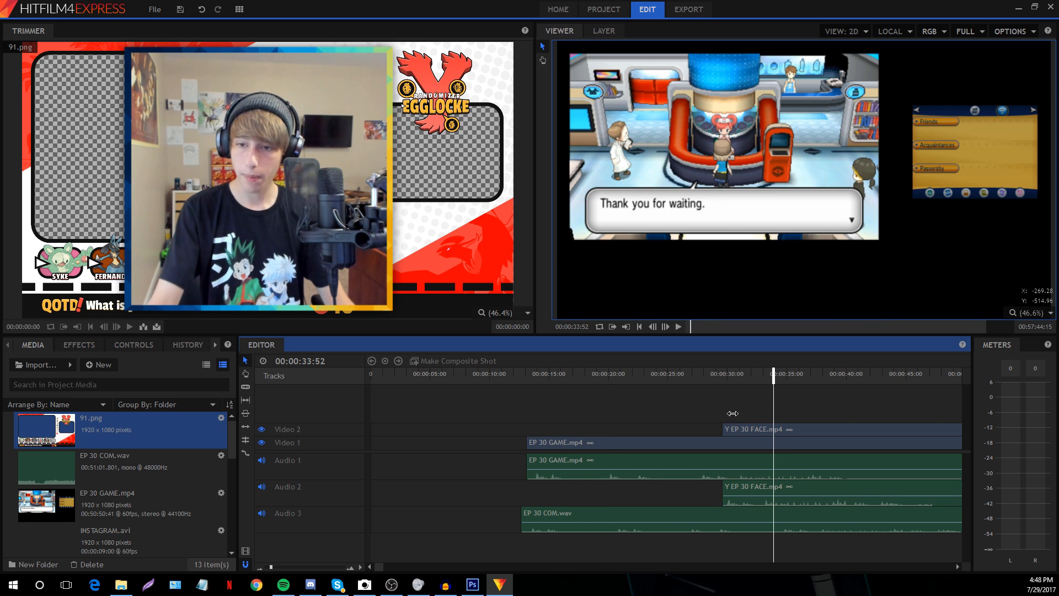
{"action": "left_click_drag", "start_coordinate": [298, 559], "coordinate": [302, 559]}
{"action": "key", "text": "space"}
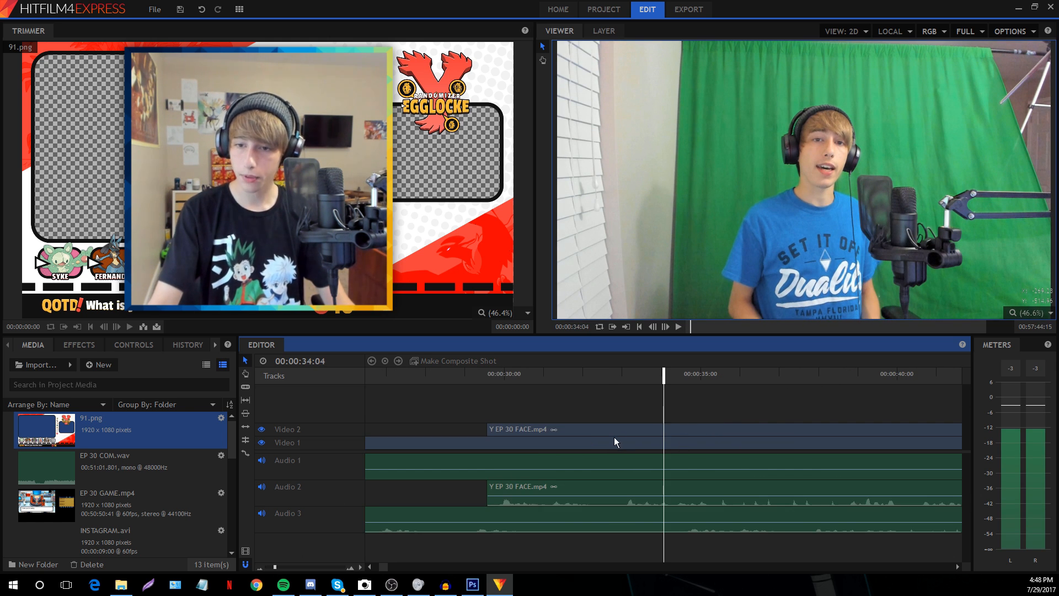
{"action": "left_click_drag", "start_coordinate": [717, 485], "coordinate": [640, 487]}
{"action": "left_click", "coordinate": [633, 393]}
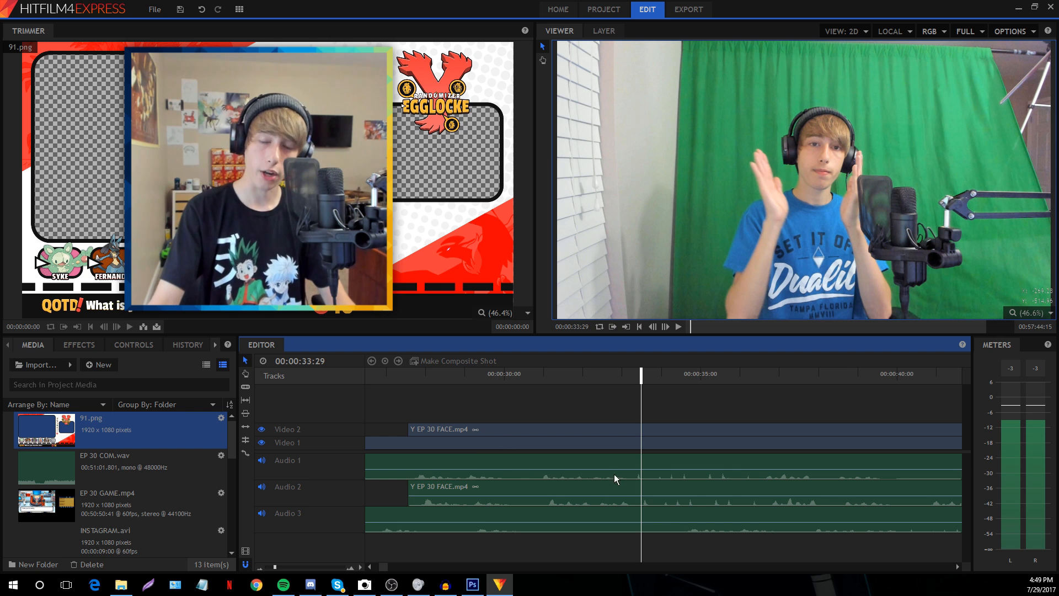
Check clip selections, ending with the commentary clip on Audio 3 selected
{"action": "left_click", "coordinate": [501, 461]}
{"action": "left_click", "coordinate": [501, 486]}
{"action": "left_click", "coordinate": [518, 408]}
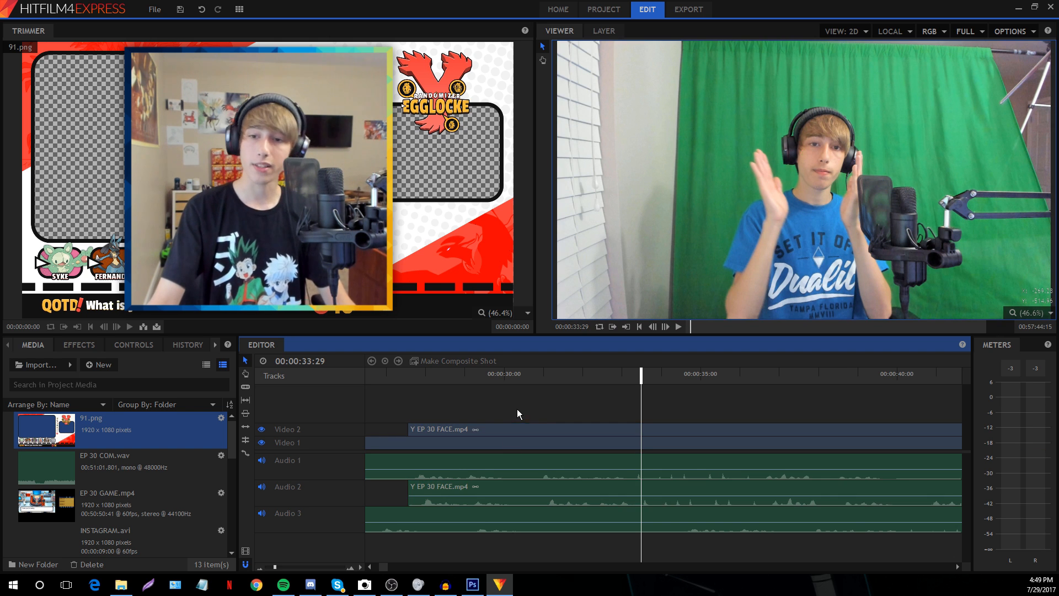
{"action": "left_click", "coordinate": [852, 517]}
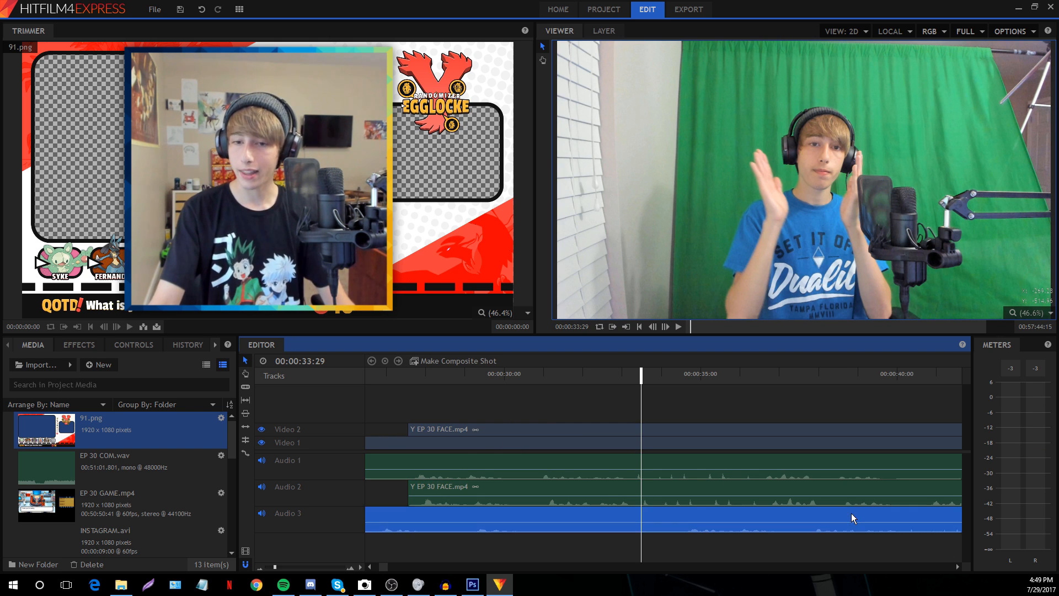
Slide the EP 30 COM.wav clip earlier on Audio 3, then nudge it slightly later
{"action": "left_click", "coordinate": [269, 568]}
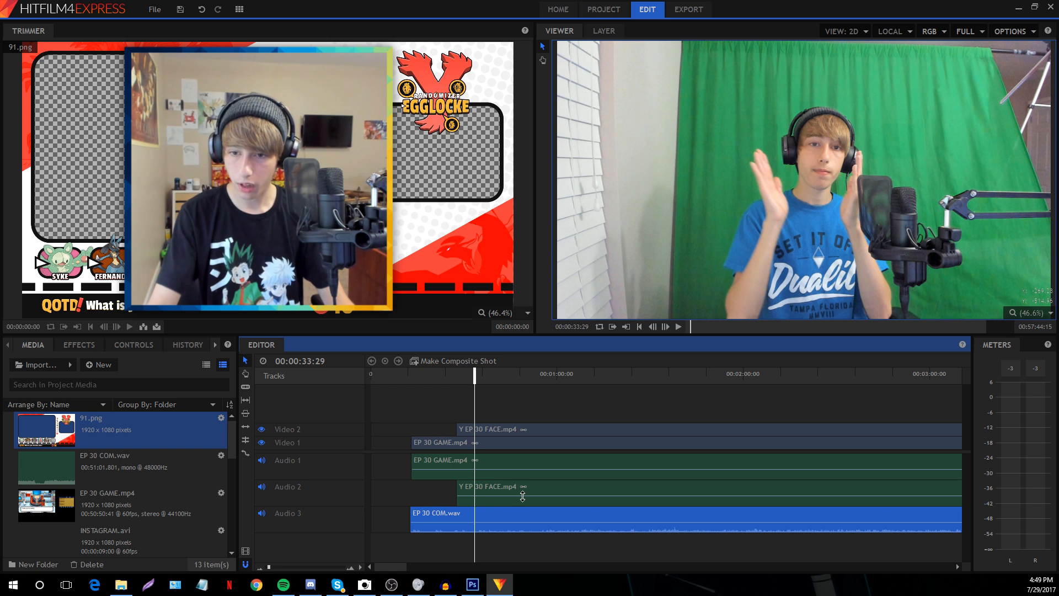
{"action": "left_click", "coordinate": [270, 565]}
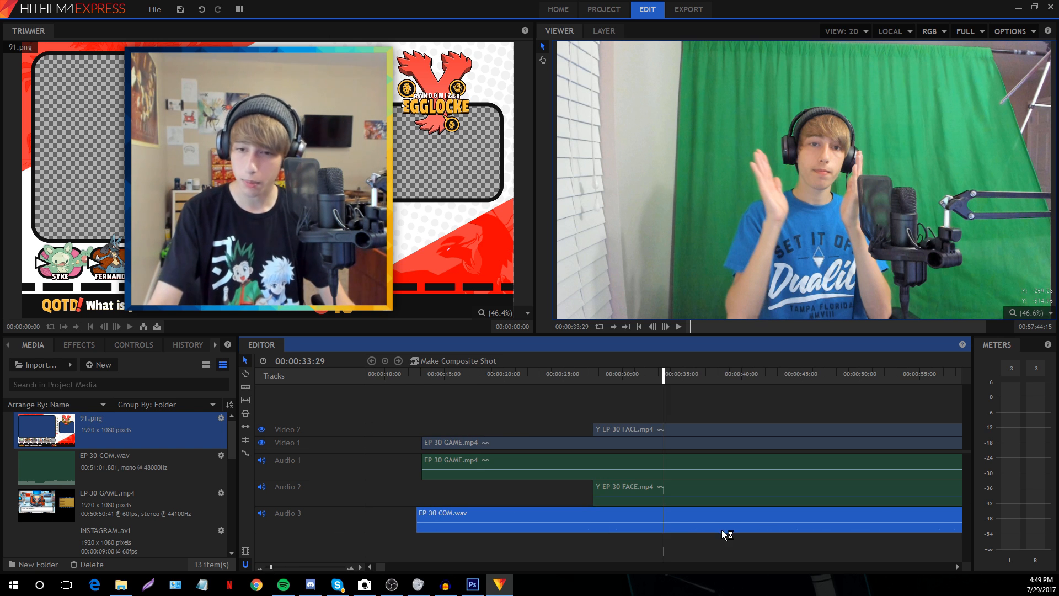
{"action": "left_click", "coordinate": [709, 543]}
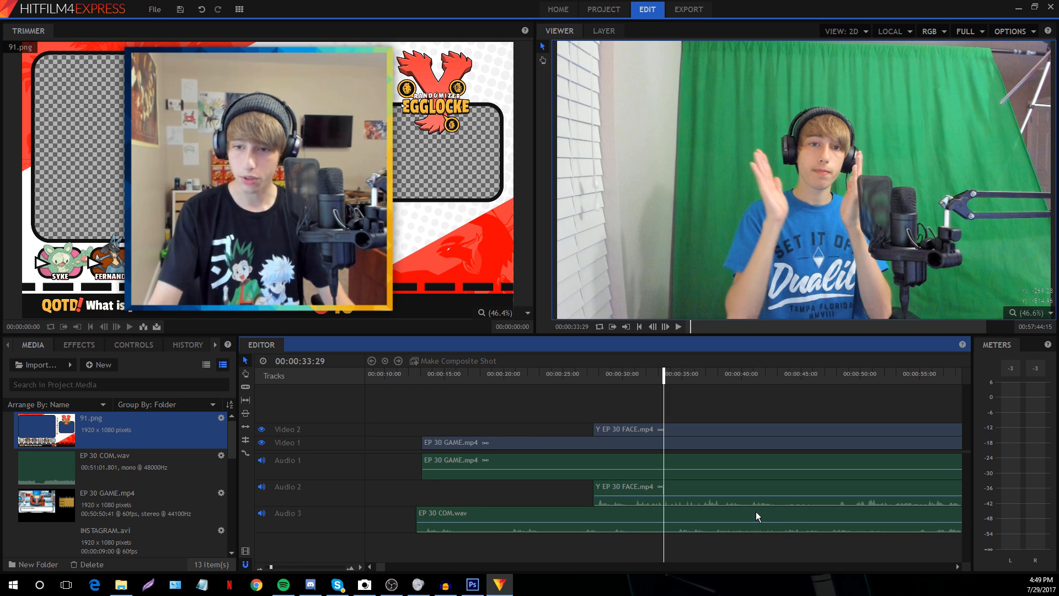
{"action": "left_click_drag", "start_coordinate": [749, 511], "coordinate": [666, 513]}
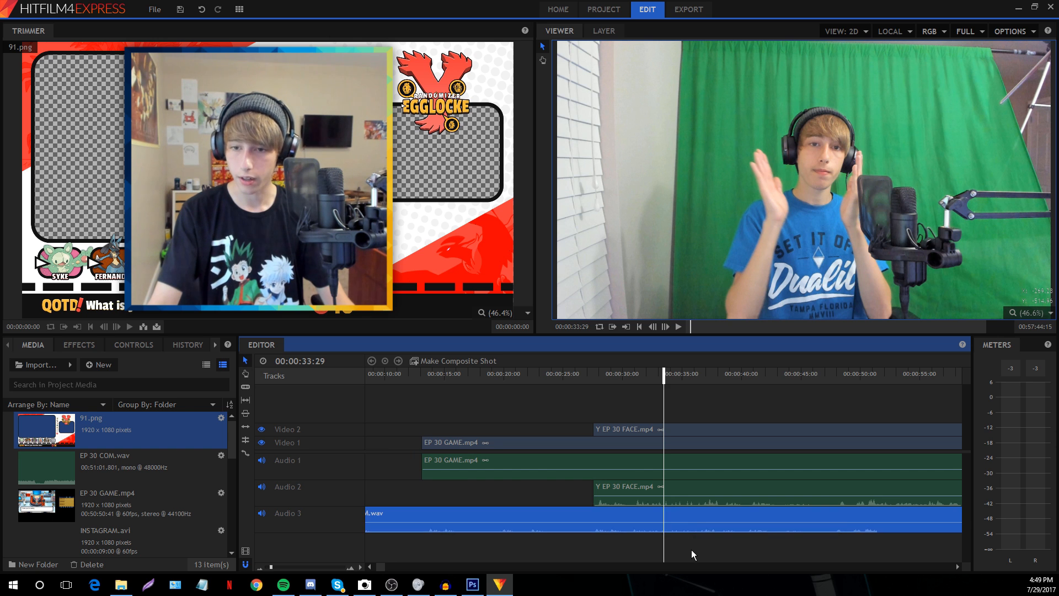
{"action": "left_click", "coordinate": [691, 550]}
{"action": "left_click_drag", "start_coordinate": [271, 567], "coordinate": [278, 567]}
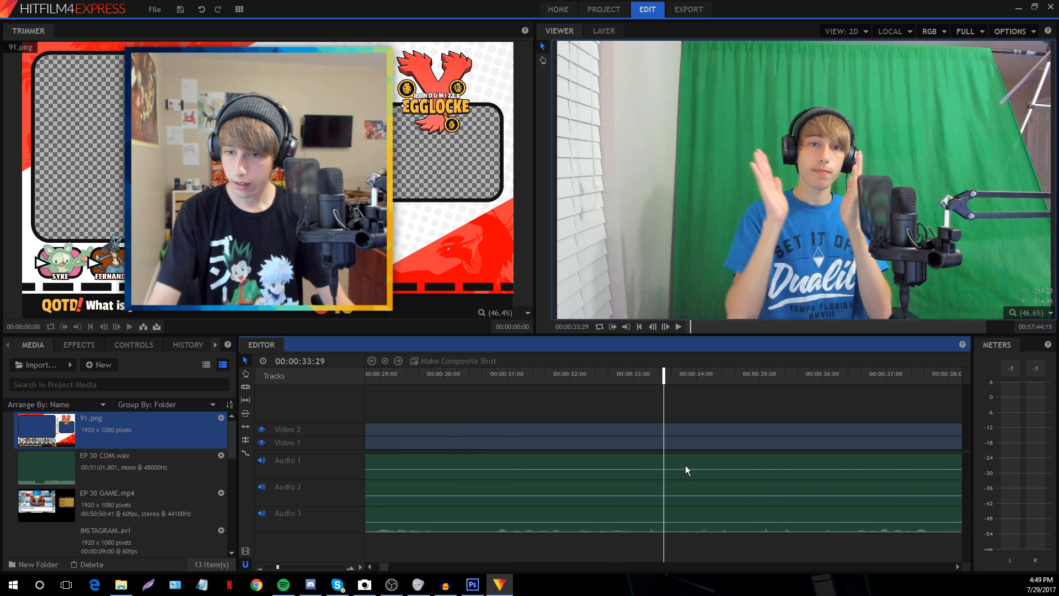
{"action": "left_click_drag", "start_coordinate": [656, 515], "coordinate": [667, 514]}
{"action": "left_click", "coordinate": [677, 544]}
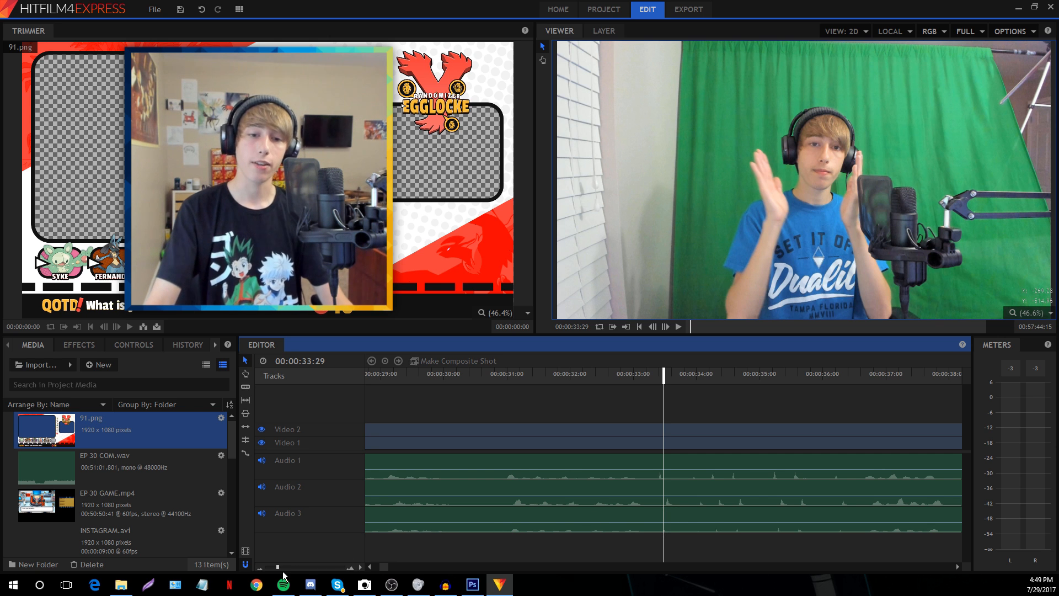
{"action": "left_click_drag", "start_coordinate": [278, 567], "coordinate": [292, 567]}
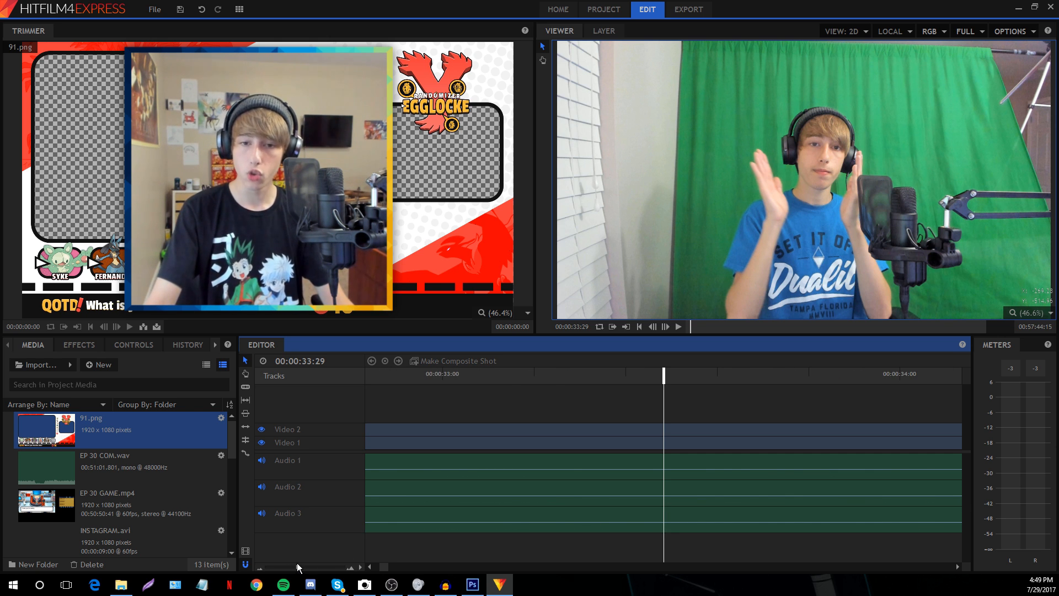
Zoom to frame detail near 00:00:33:22 and compare commentary and game audio clip timing
{"action": "left_click", "coordinate": [610, 376]}
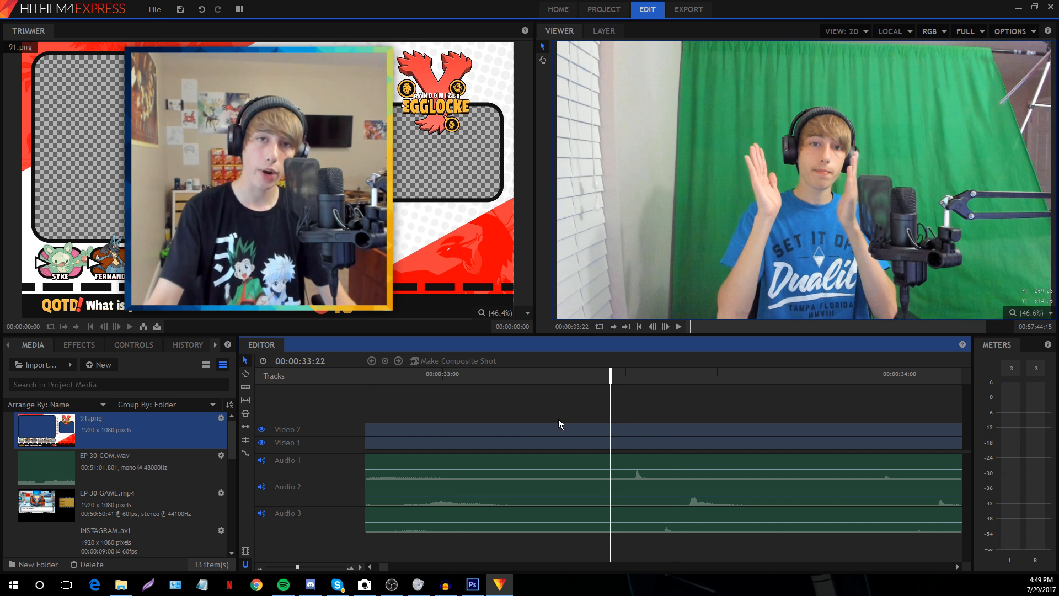
{"action": "left_click", "coordinate": [309, 566]}
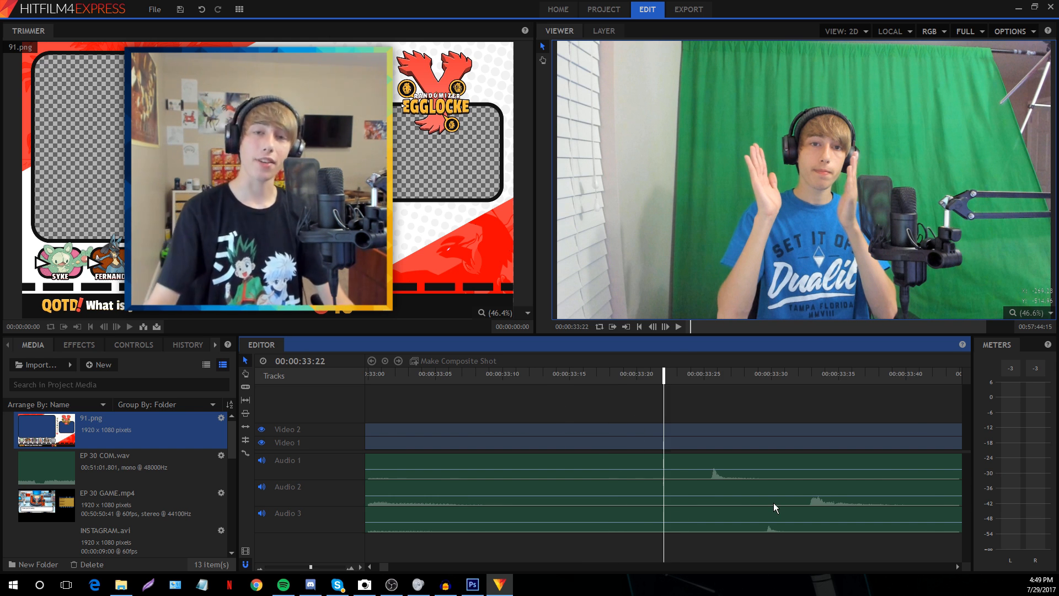
{"action": "left_click", "coordinate": [761, 511]}
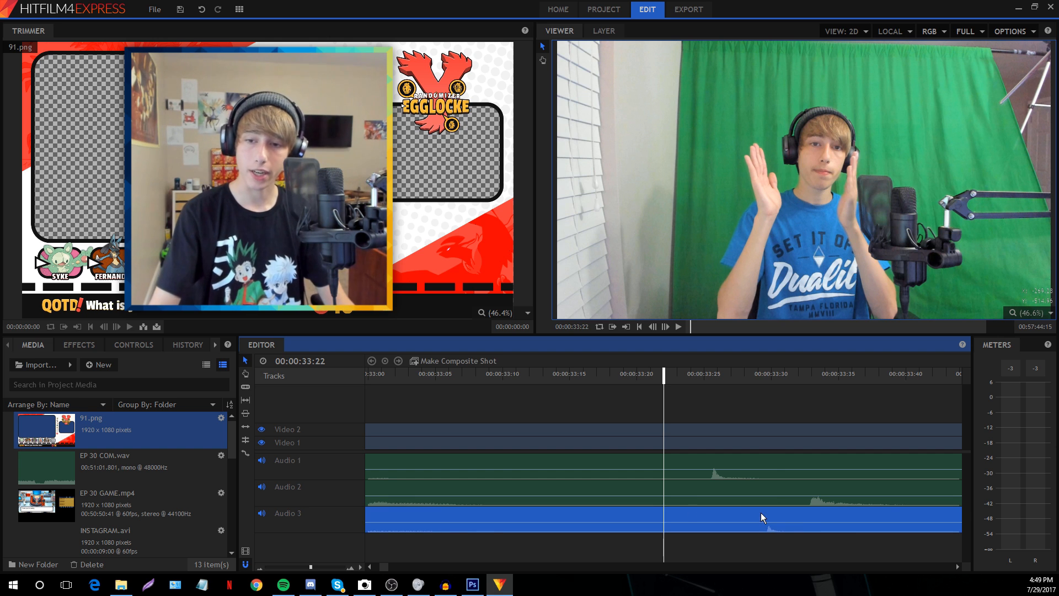
{"action": "left_click", "coordinate": [702, 460]}
{"action": "left_click", "coordinate": [722, 513]}
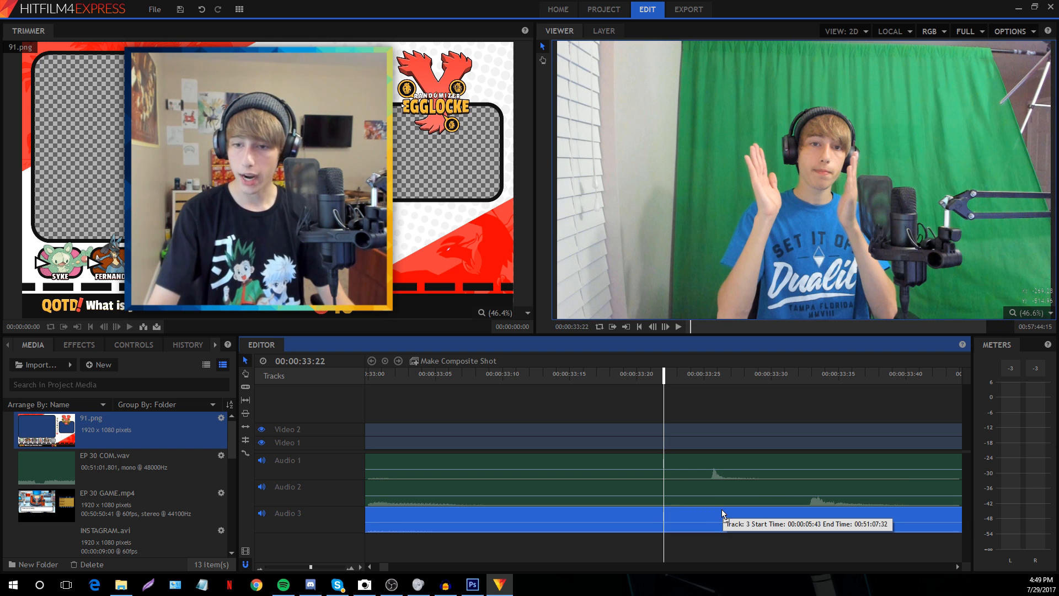
{"action": "left_click", "coordinate": [718, 431]}
{"action": "left_click", "coordinate": [703, 373]}
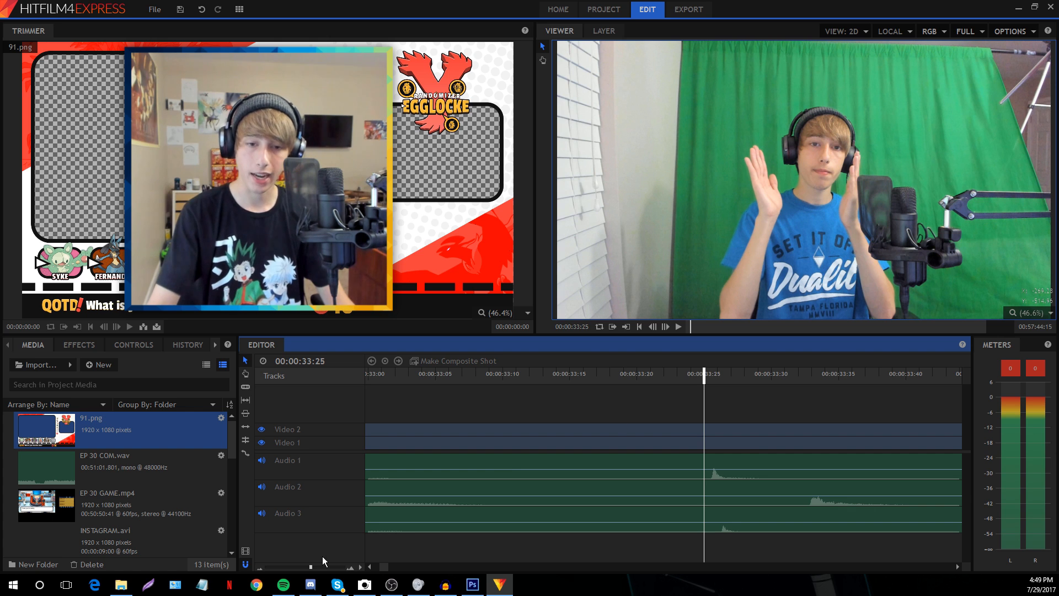
Frame-step around 00:00:33:25–33:27 to check peak alignment, then select the facecam clips
{"action": "scroll", "coordinate": [322, 556], "scroll_direction": "up", "scroll_amount": 3}
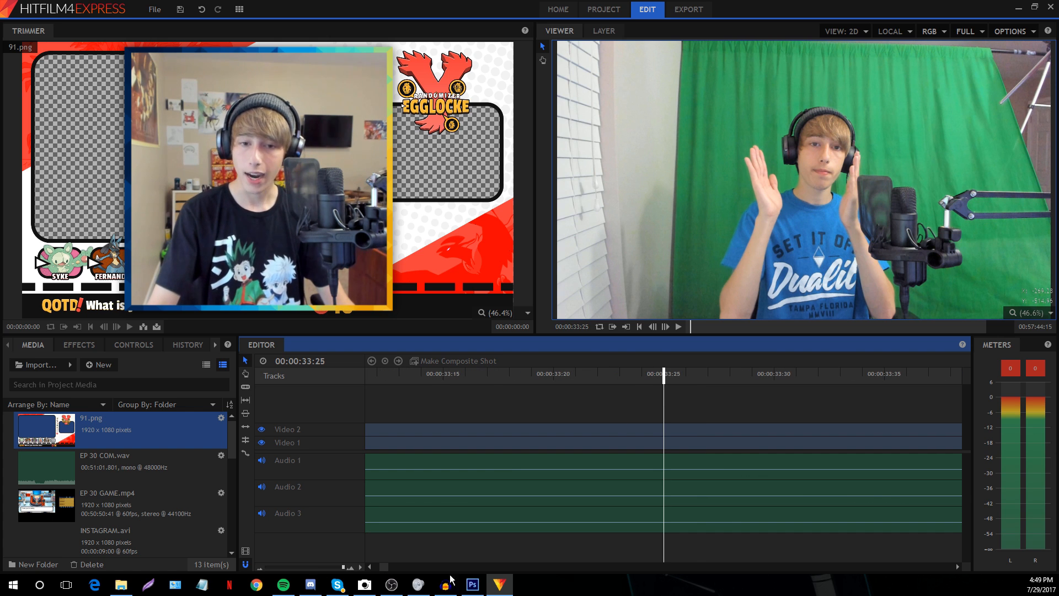
{"action": "left_click", "coordinate": [665, 326]}
{"action": "left_click", "coordinate": [653, 326]}
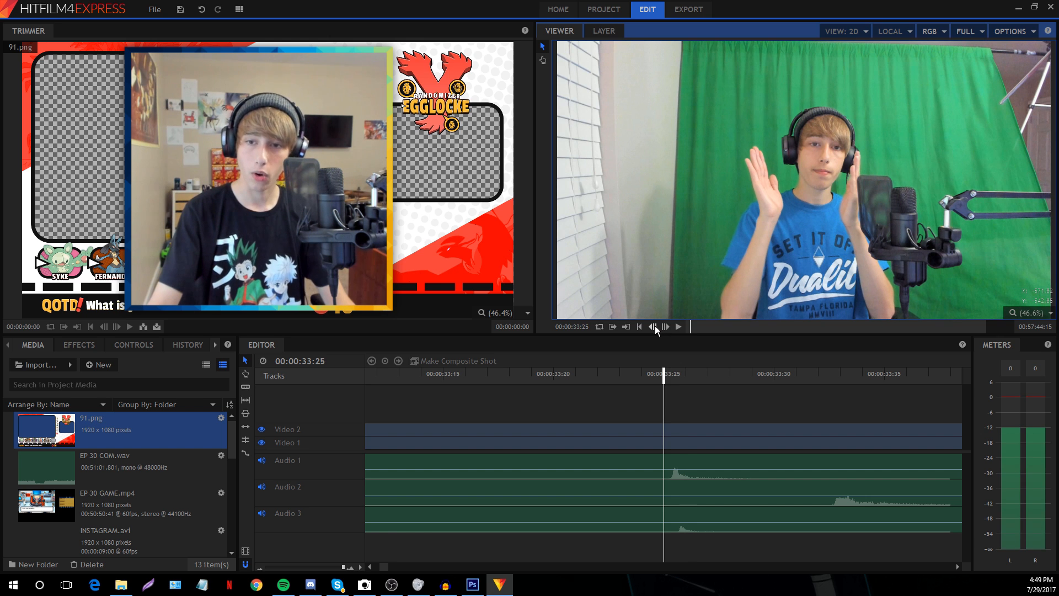
{"action": "left_click", "coordinate": [304, 567]}
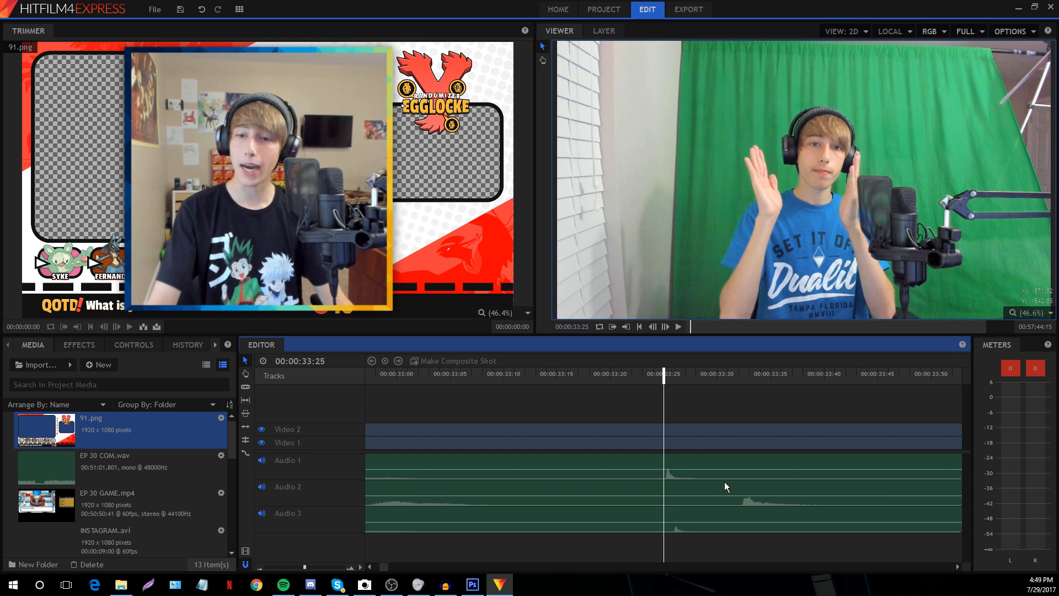
{"action": "left_click", "coordinate": [687, 377]}
{"action": "left_click", "coordinate": [664, 326]}
{"action": "left_click", "coordinate": [665, 327]}
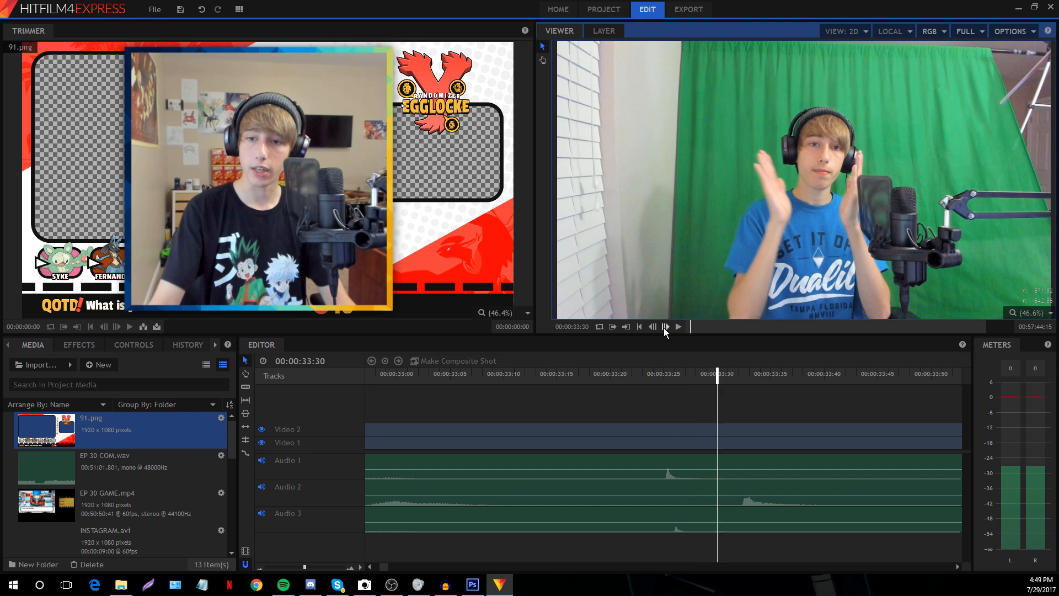
{"action": "left_click", "coordinate": [665, 326]}
{"action": "left_click", "coordinate": [665, 326]}
{"action": "left_click", "coordinate": [665, 326]}
{"action": "left_click", "coordinate": [665, 326]}
{"action": "left_click", "coordinate": [664, 326]}
{"action": "left_click", "coordinate": [665, 326]}
{"action": "left_click", "coordinate": [664, 326]}
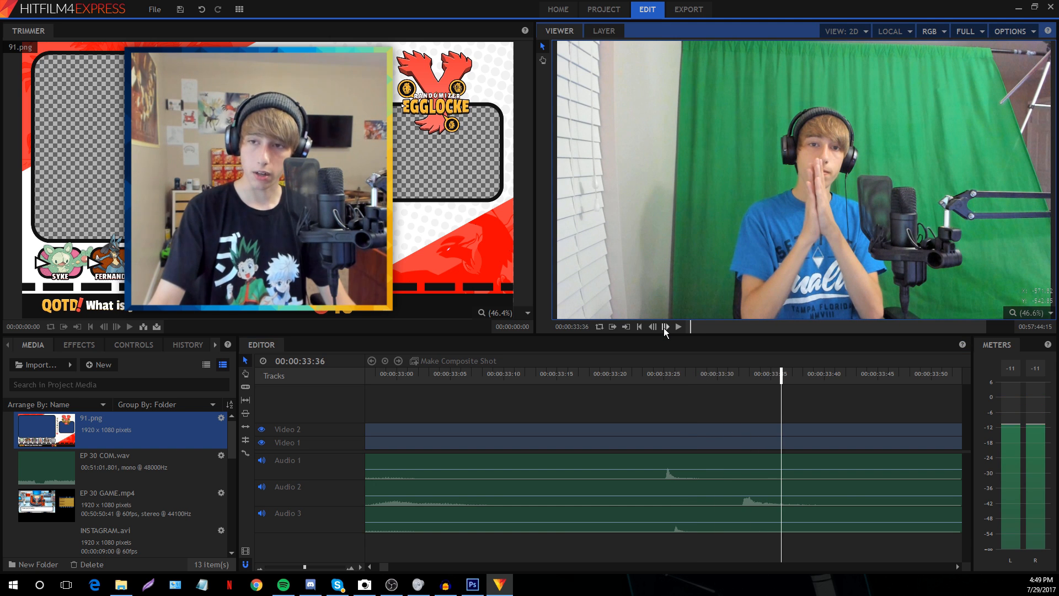
{"action": "left_click", "coordinate": [747, 487]}
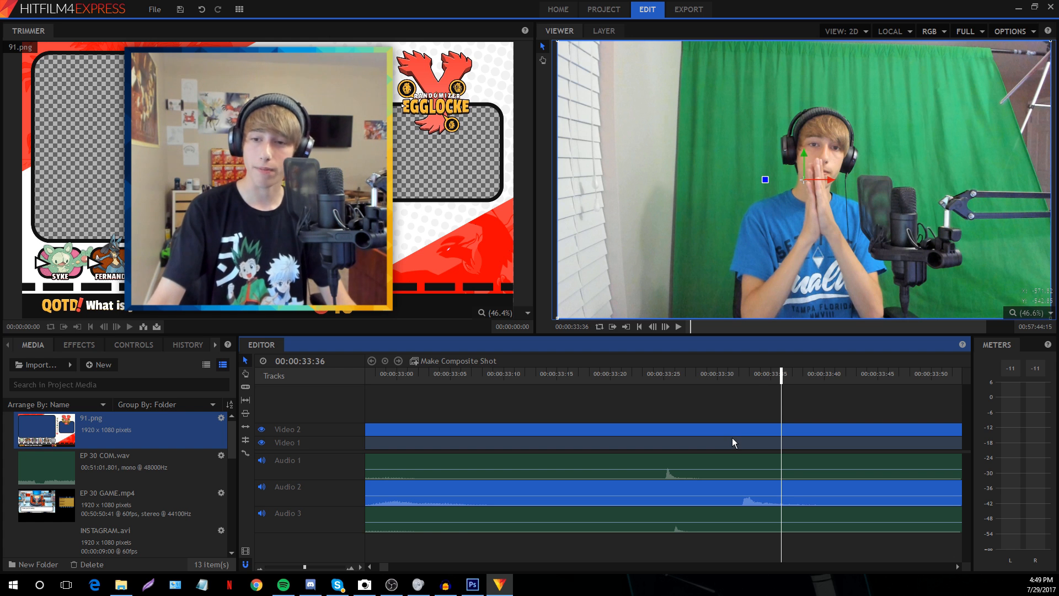
Drag the game video/audio and commentary clips later to line up with the facecam
{"action": "key", "text": "Left"}
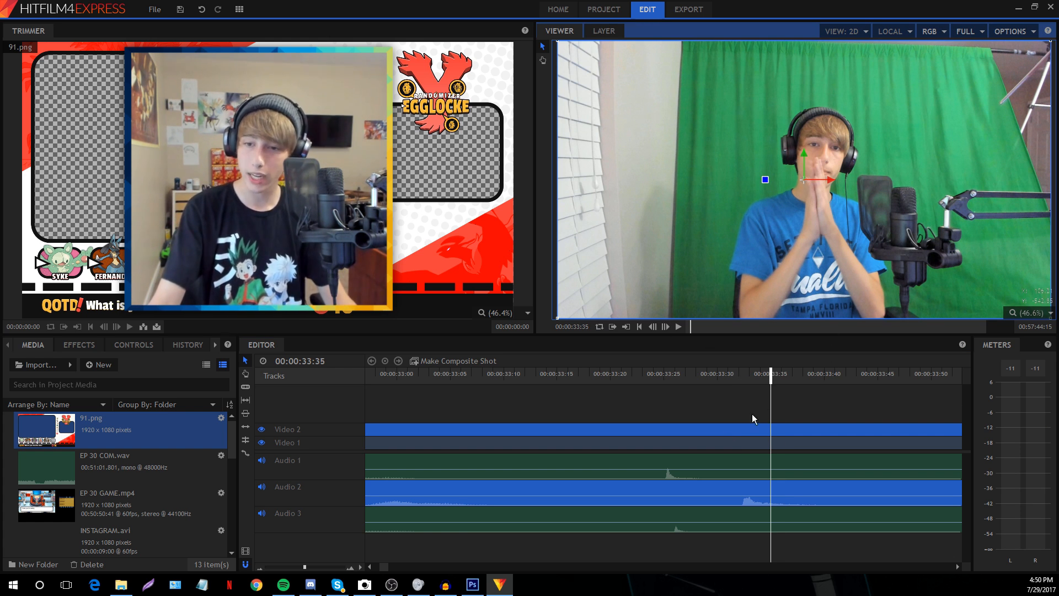
{"action": "left_click", "coordinate": [666, 462]}
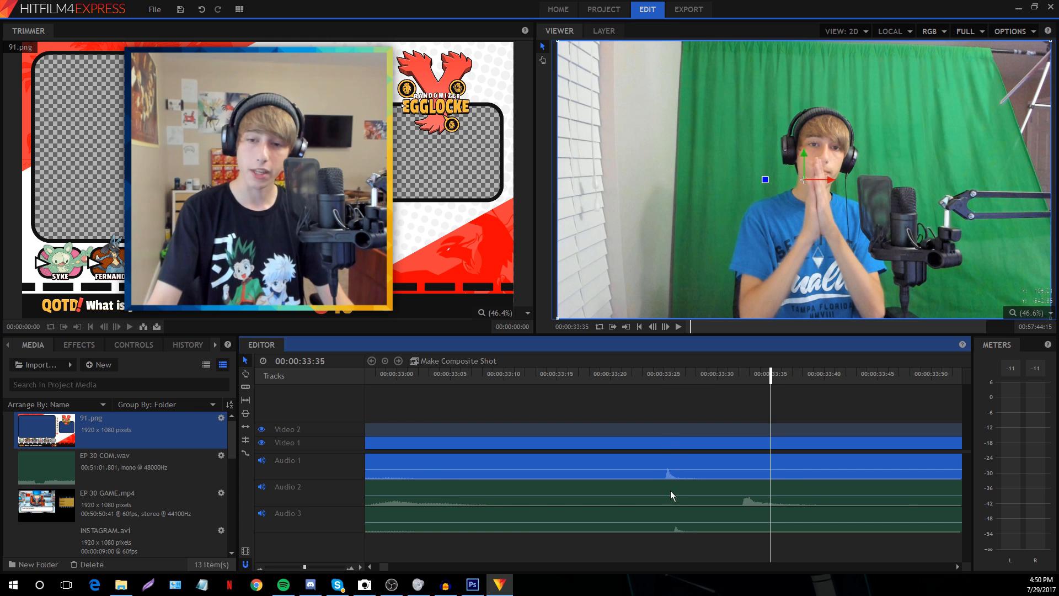
{"action": "left_click", "coordinate": [674, 508], "text": "ctrl"}
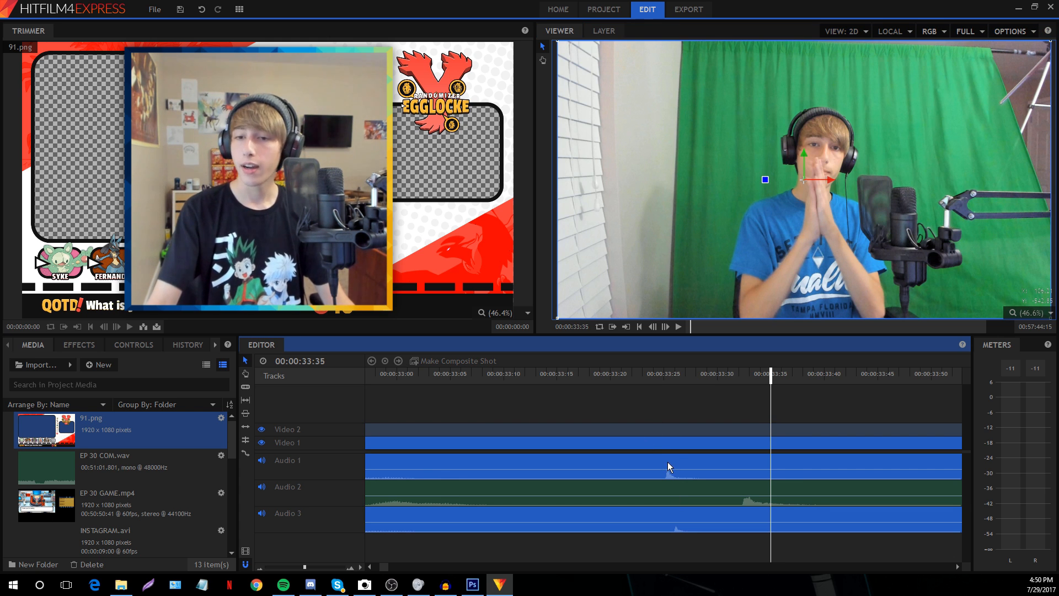
{"action": "left_click_drag", "start_coordinate": [667, 462], "coordinate": [774, 459]}
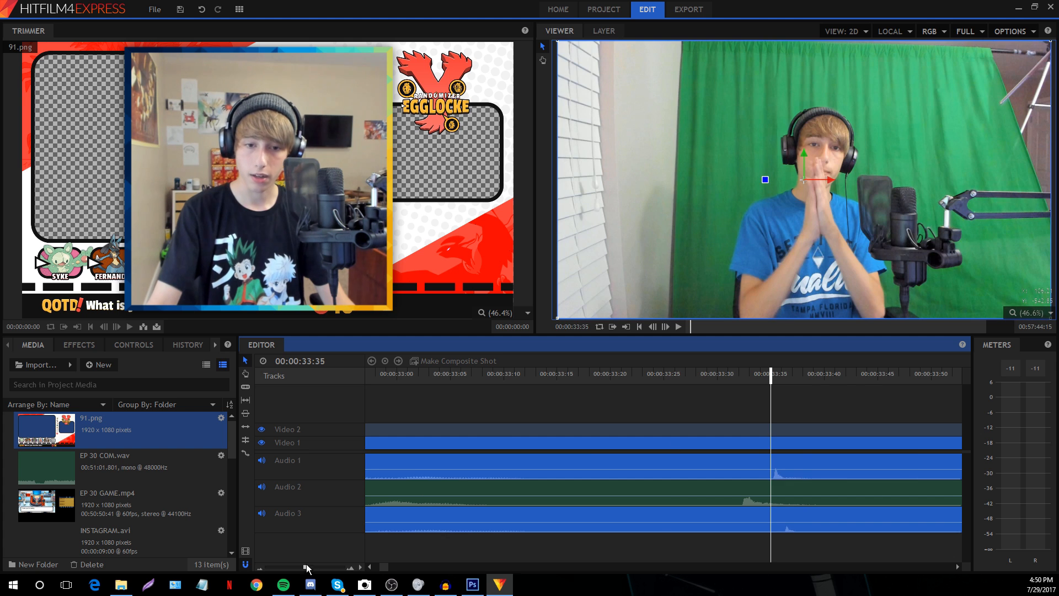
{"action": "left_click_drag", "start_coordinate": [306, 566], "coordinate": [343, 566]}
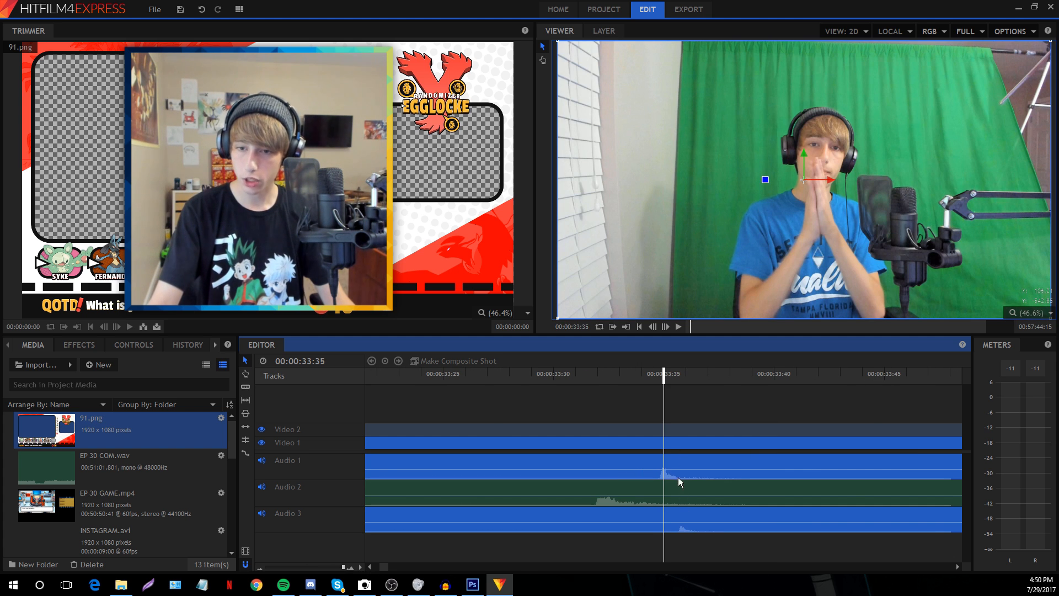
Nudge the commentary clip alone so its audio peak meets the playhead
{"action": "key", "text": "ctrl+shift+a"}
{"action": "left_click", "coordinate": [679, 516]}
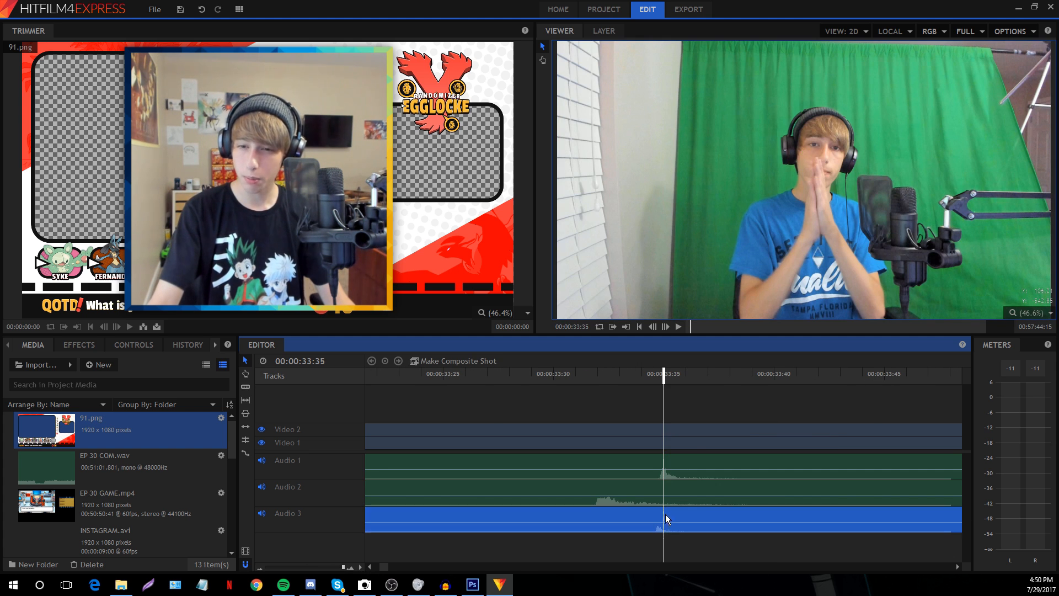
{"action": "left_click_drag", "start_coordinate": [680, 527], "coordinate": [657, 524]}
{"action": "left_click_drag", "start_coordinate": [343, 567], "coordinate": [273, 569]}
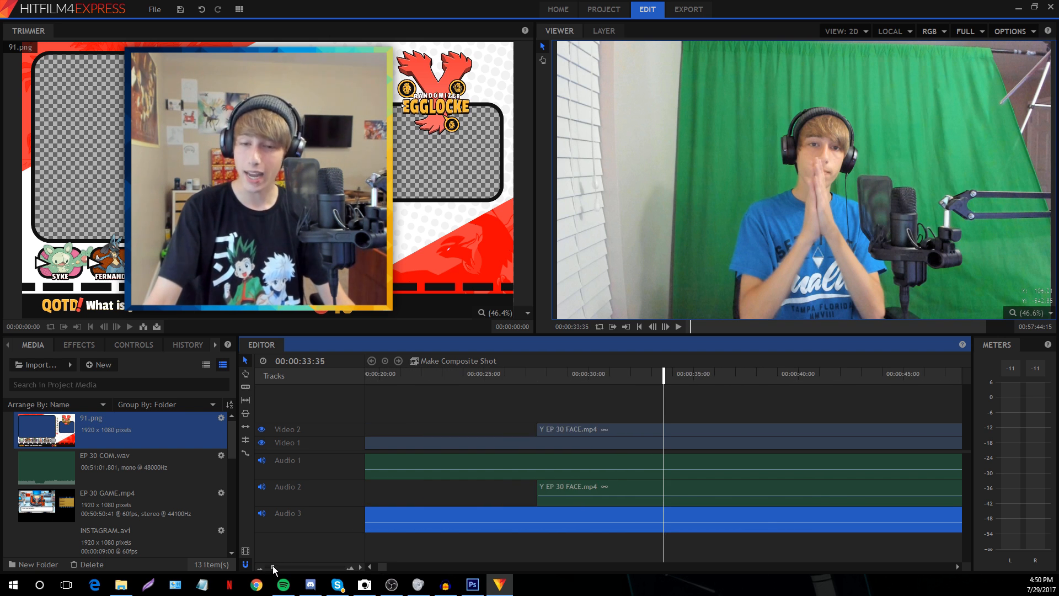
Select the EP 30 COM.wav commentary clip to show its properties
{"action": "left_click", "coordinate": [481, 387]}
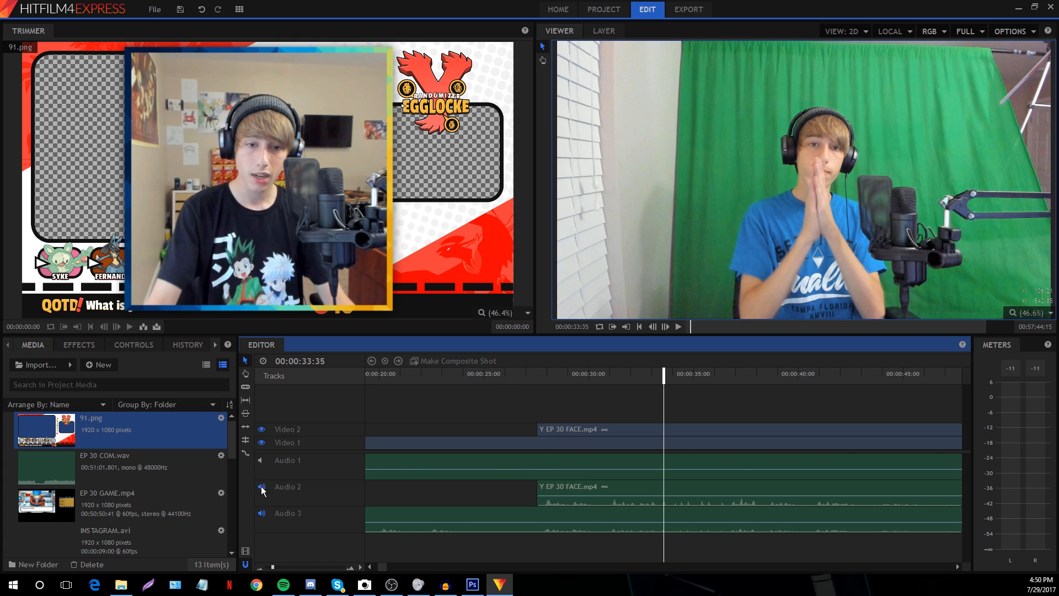
{"action": "left_click", "coordinate": [449, 518]}
{"action": "left_click", "coordinate": [124, 346]}
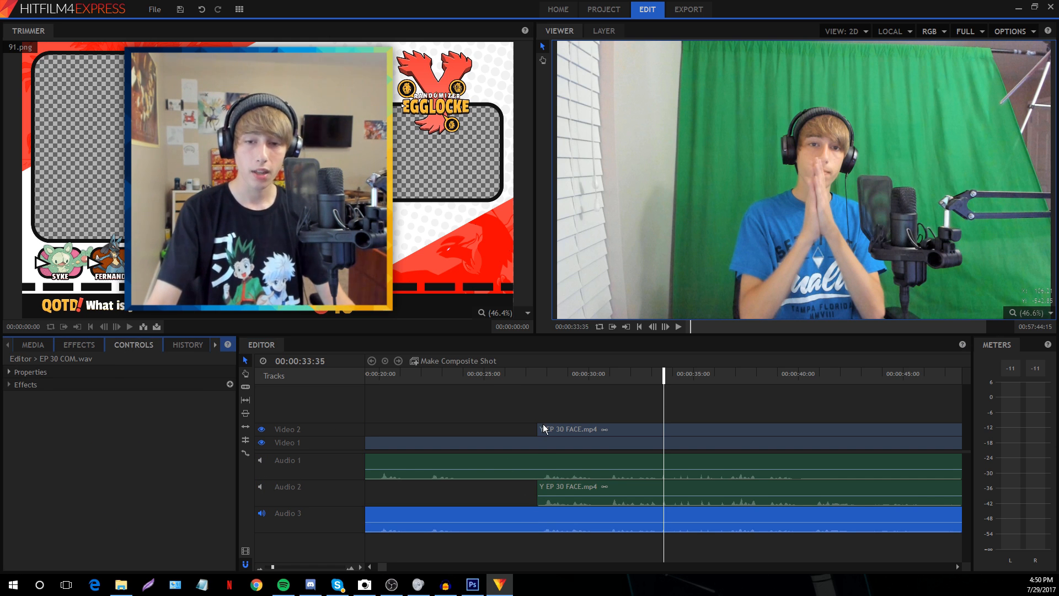
Raise the EP 30 COM.wav commentary clip's Level to 4.0 dB
{"action": "left_click", "coordinate": [31, 371]}
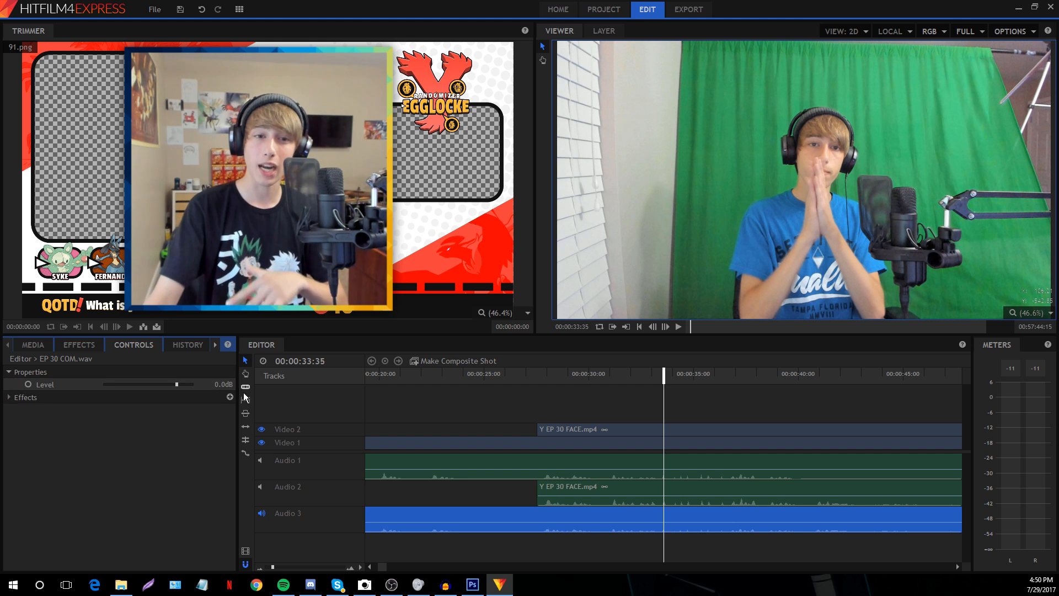
{"action": "left_click", "coordinate": [215, 385]}
{"action": "left_click_drag", "start_coordinate": [220, 385], "coordinate": [222, 384]}
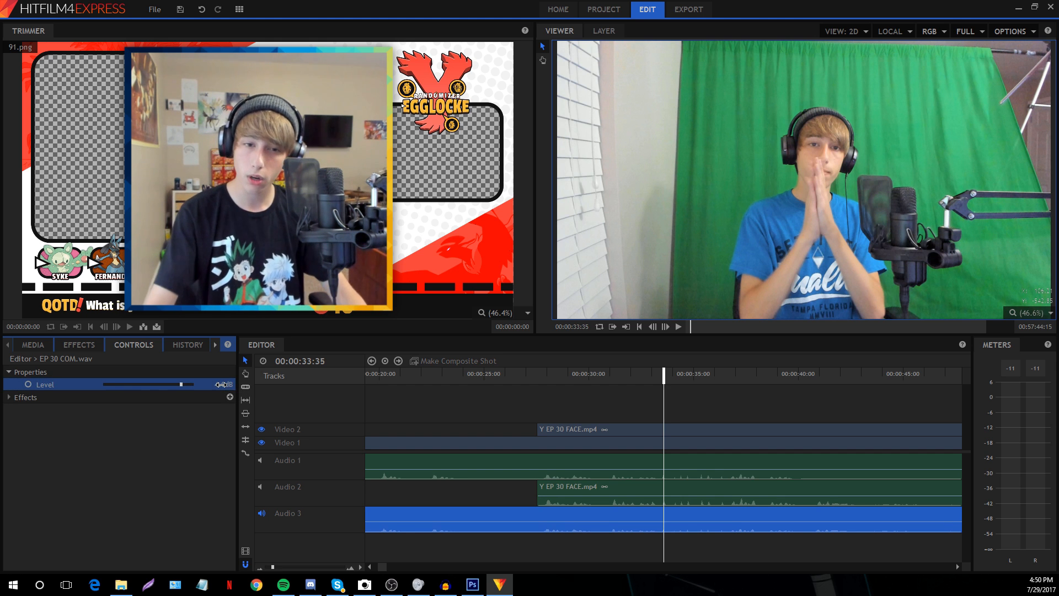
{"action": "left_click", "coordinate": [481, 393]}
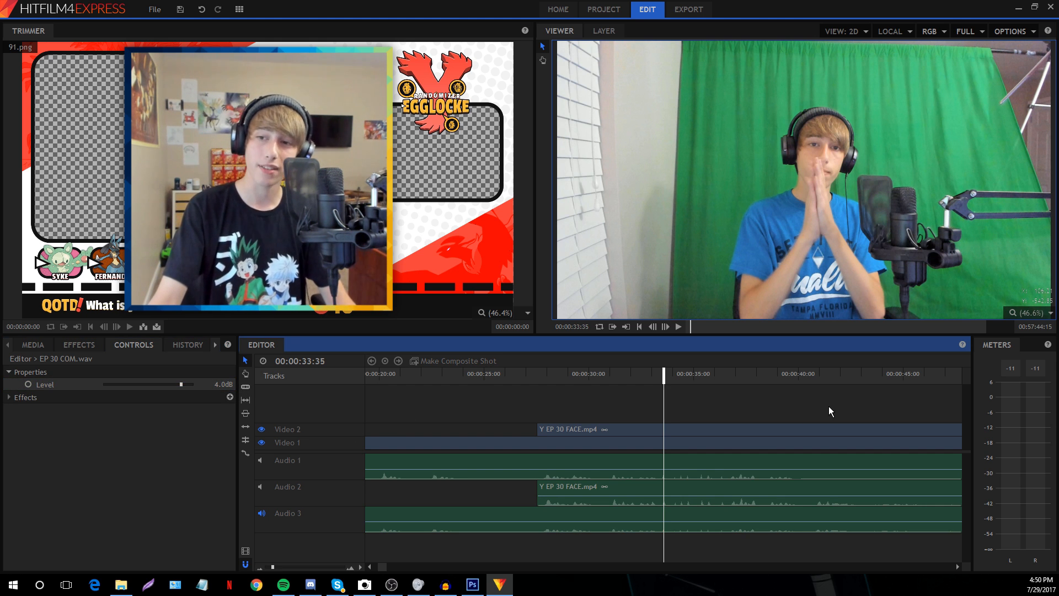
Play back around 00:00:44 and 00:02:48 to check the louder commentary's sync
{"action": "key", "text": "space"}
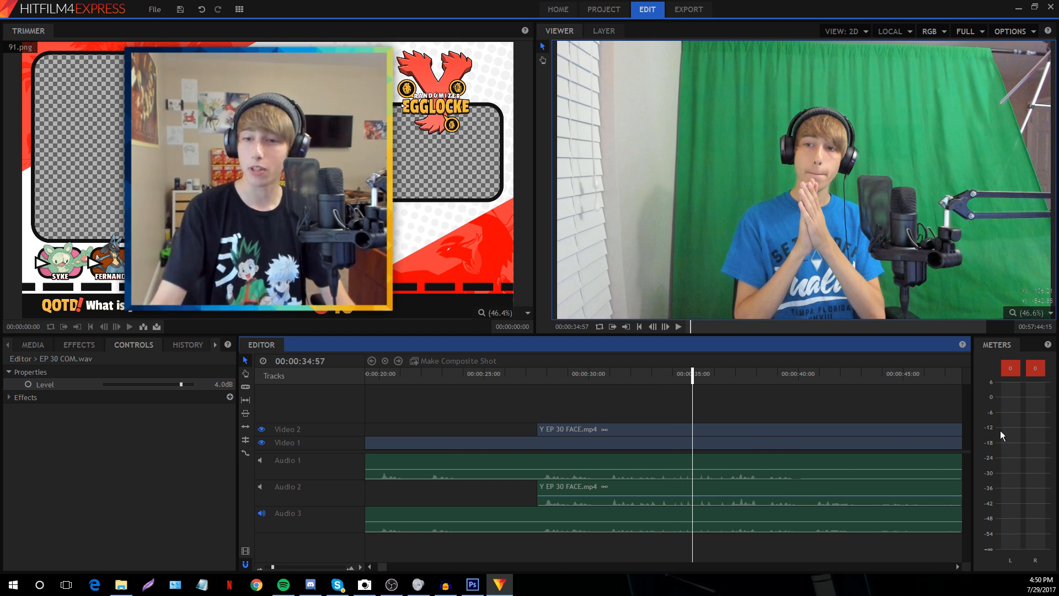
{"action": "left_click", "coordinate": [892, 376]}
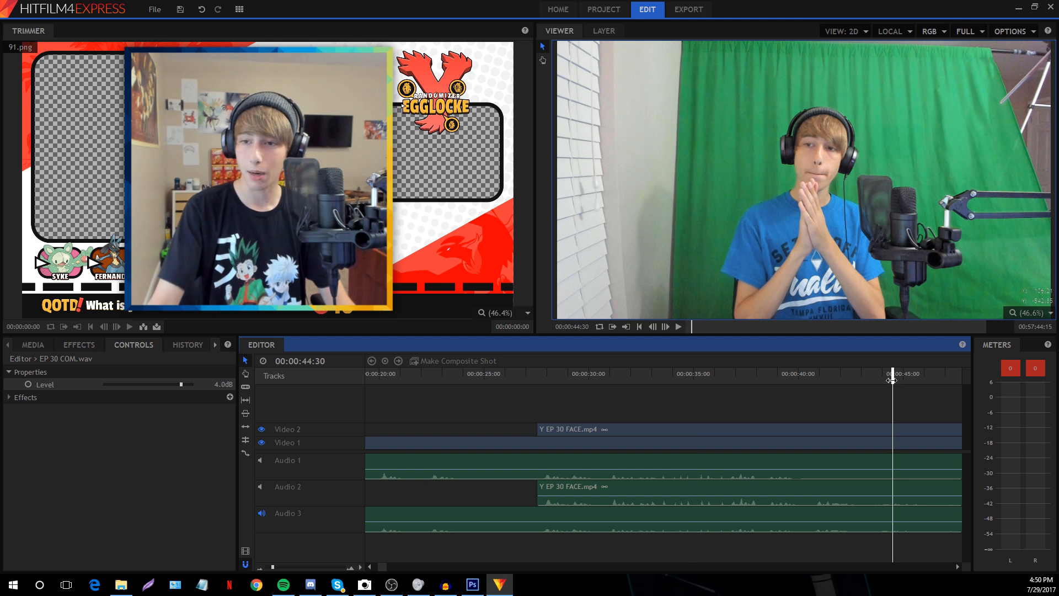
{"action": "left_click", "coordinate": [268, 567]}
{"action": "left_click", "coordinate": [619, 375]}
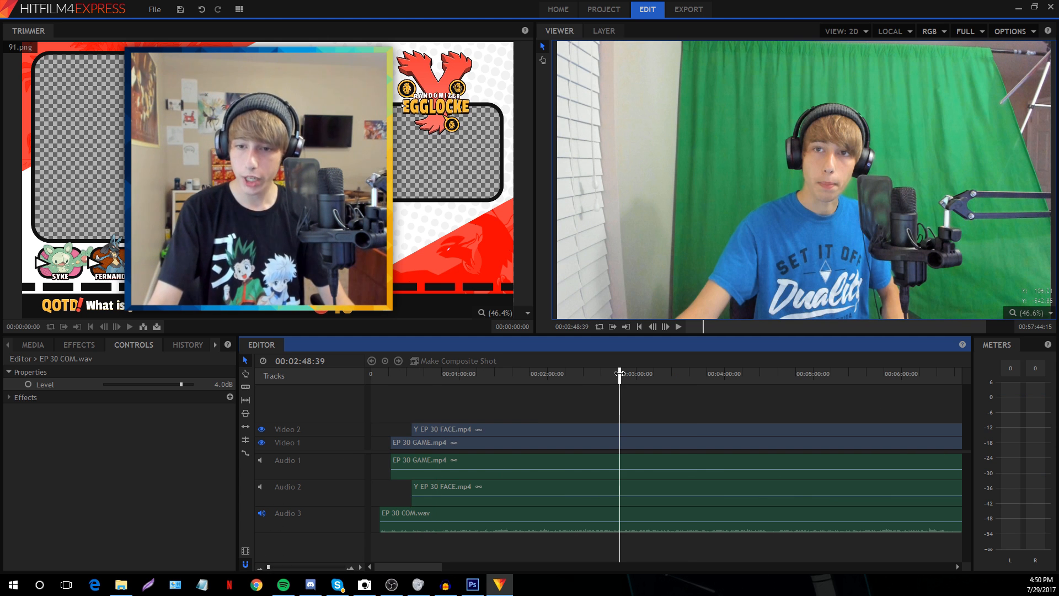
{"action": "left_click", "coordinate": [305, 566]}
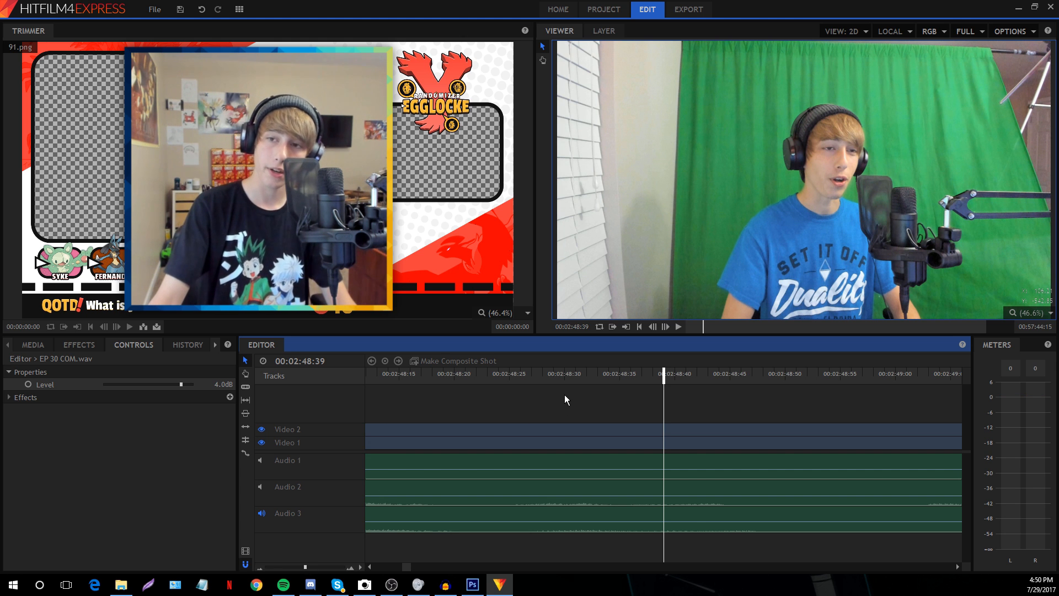
{"action": "key", "text": "space"}
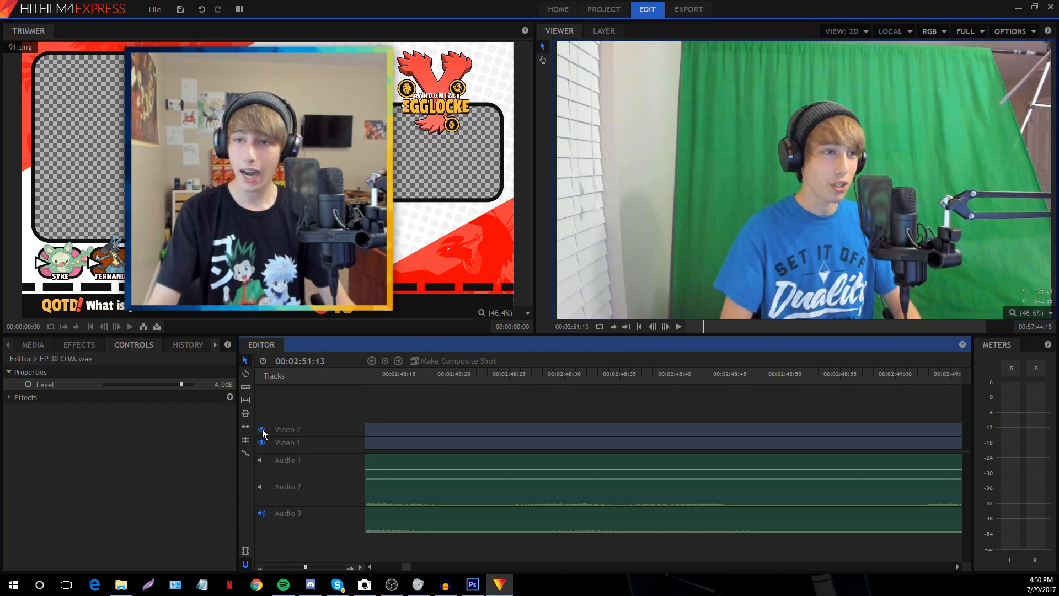
Hide the facecam layer and play the gameplay from 08:27 to check sync
{"action": "left_click", "coordinate": [261, 430]}
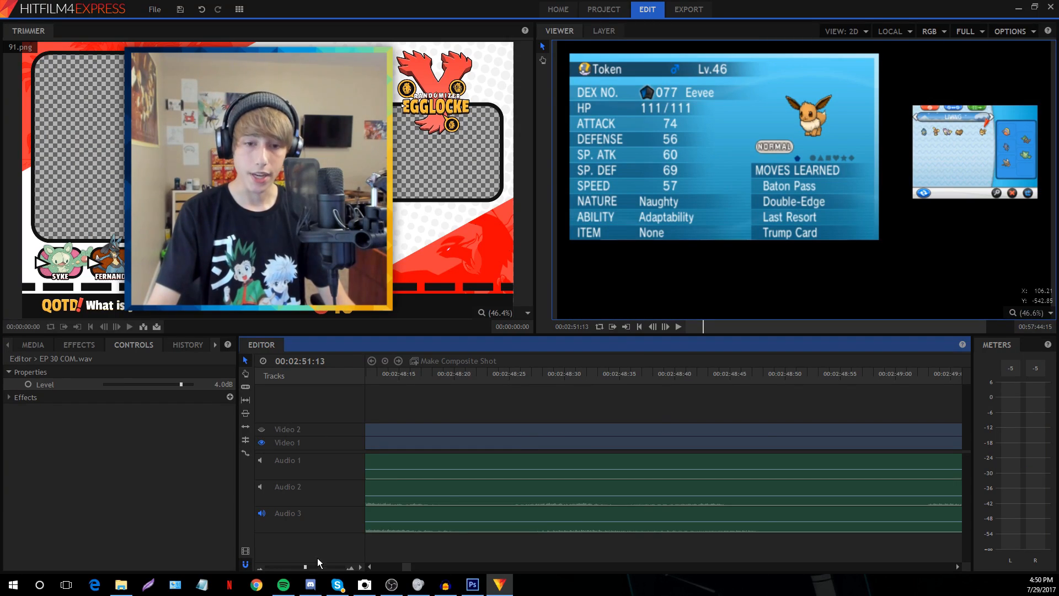
{"action": "left_click_drag", "start_coordinate": [305, 567], "coordinate": [276, 566]}
{"action": "scroll", "coordinate": [406, 568], "scroll_direction": "down", "scroll_amount": 3}
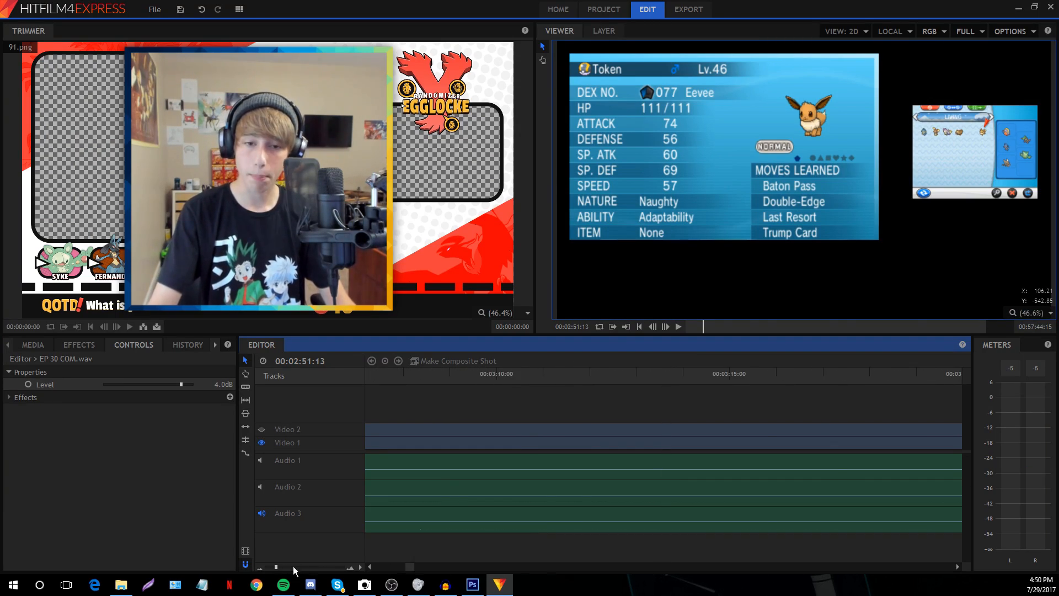
{"action": "left_click_drag", "start_coordinate": [406, 568], "coordinate": [461, 568]}
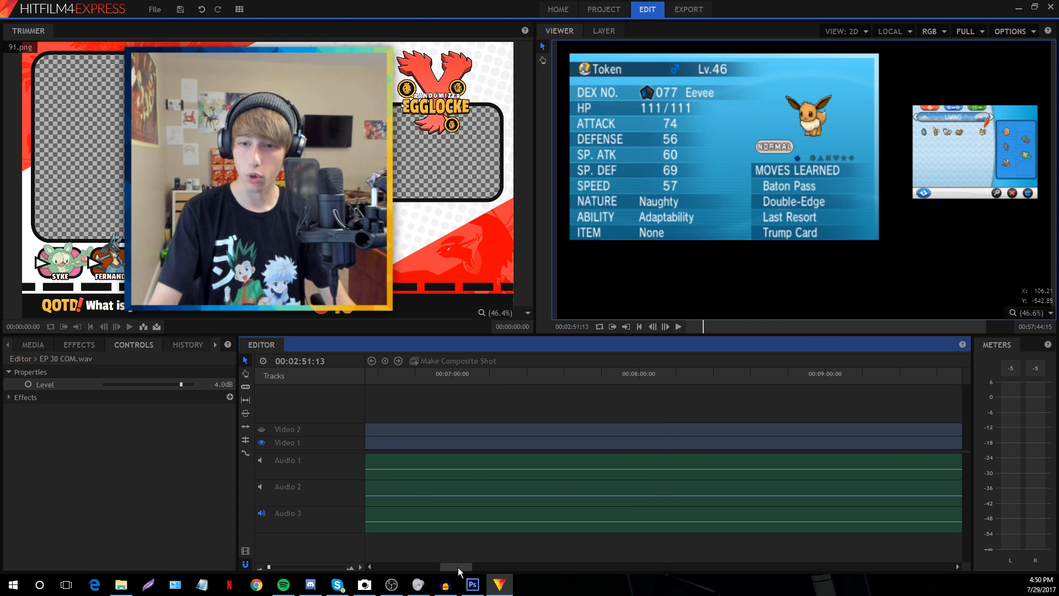
{"action": "left_click", "coordinate": [682, 371]}
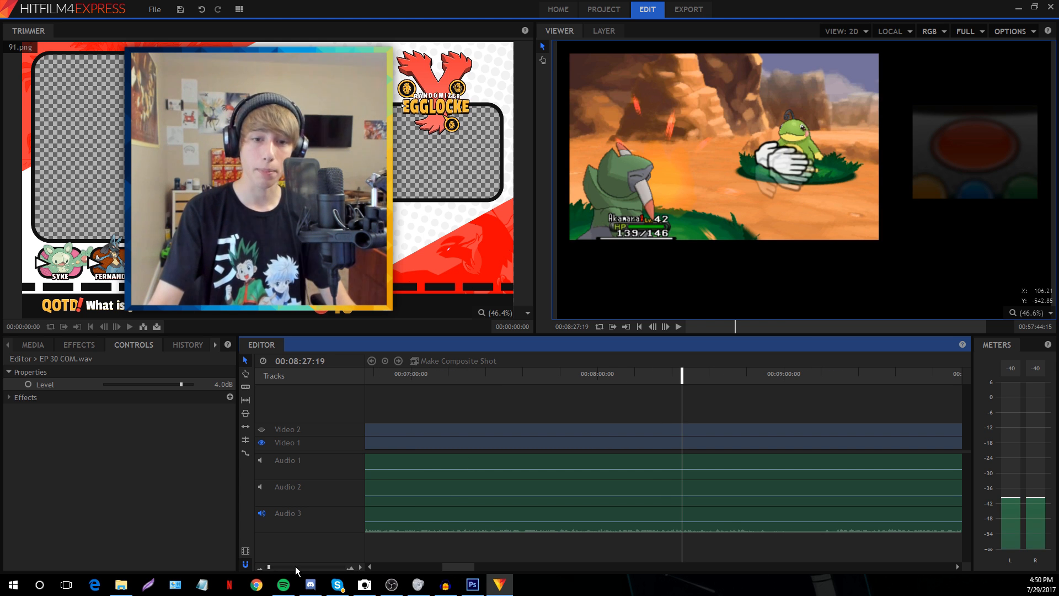
{"action": "left_click_drag", "start_coordinate": [296, 567], "coordinate": [300, 566]}
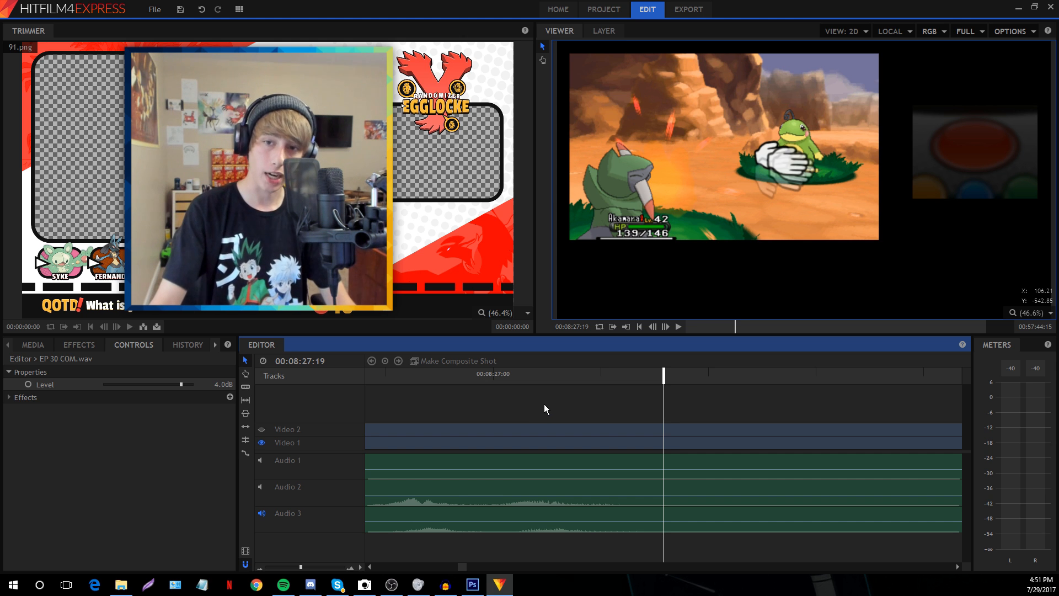
{"action": "key", "text": "space"}
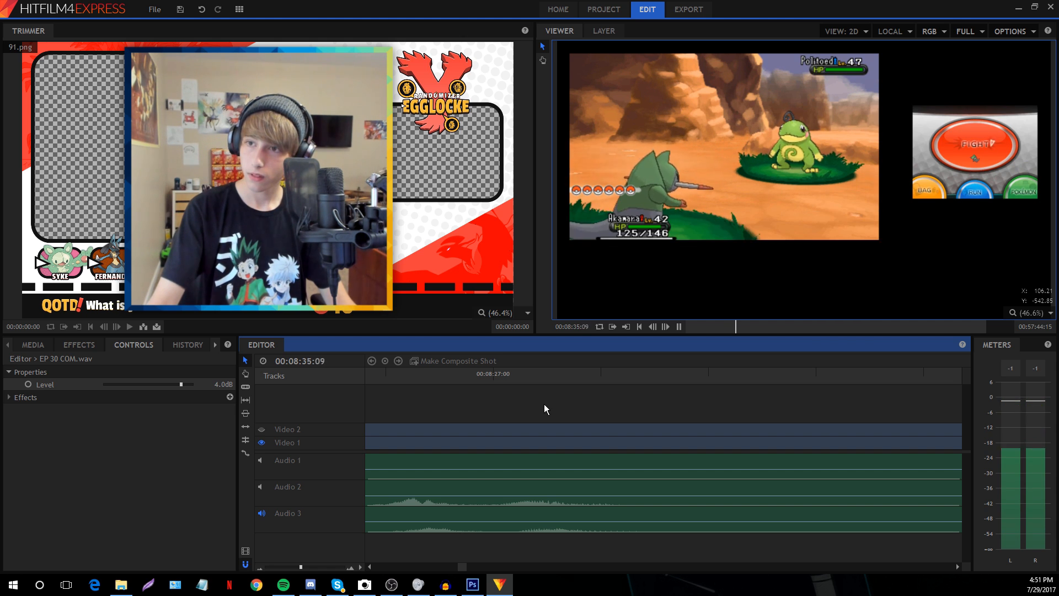
{"action": "key", "text": "space"}
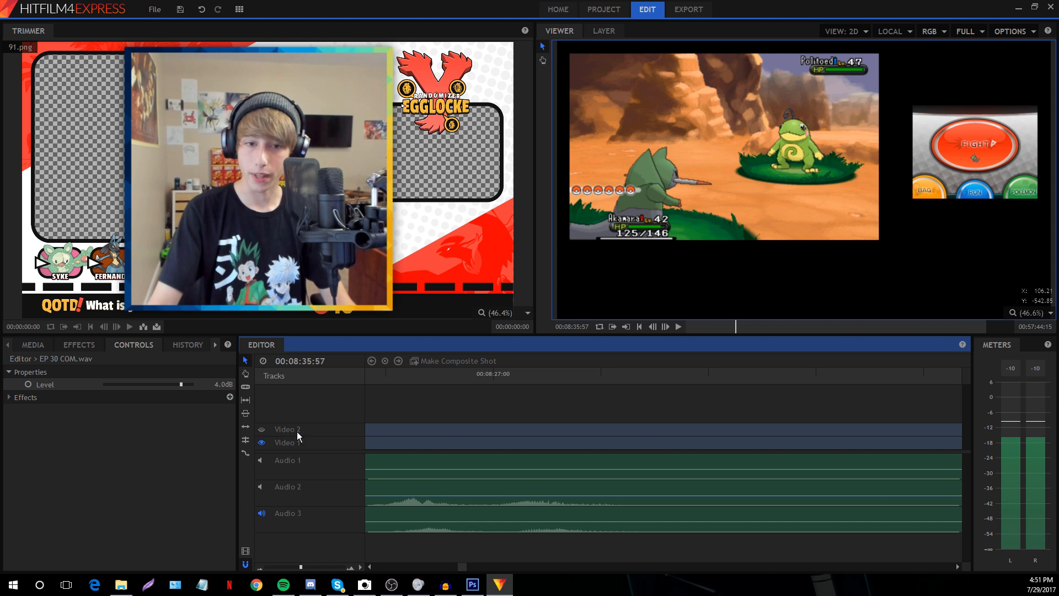
{"action": "key", "text": "space"}
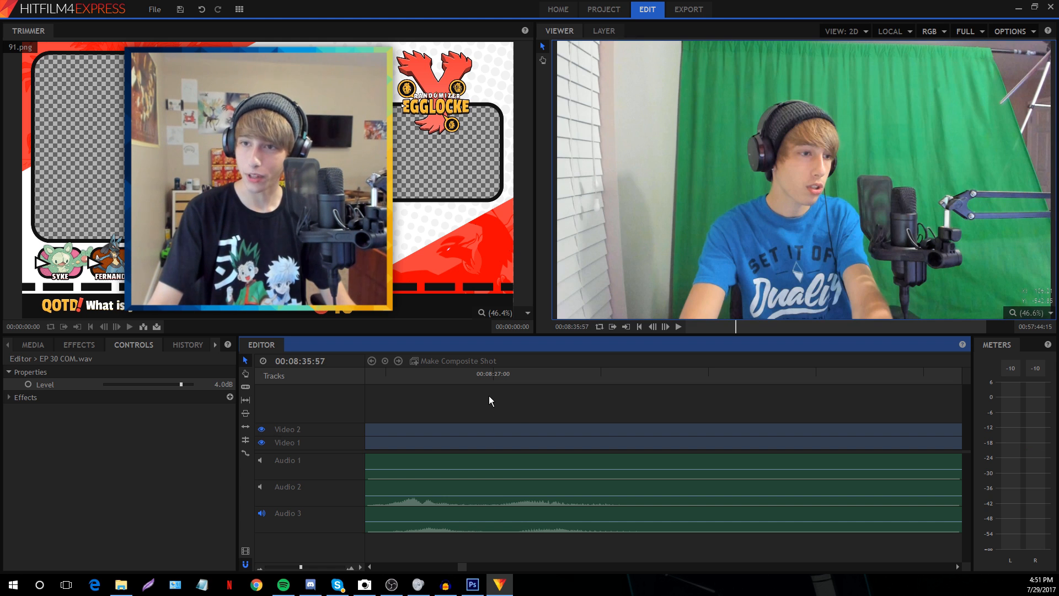
Show the facecam again and play from about 08:41 to check commentary against gameplay
{"action": "left_click", "coordinate": [262, 430]}
{"action": "left_click", "coordinate": [283, 567]}
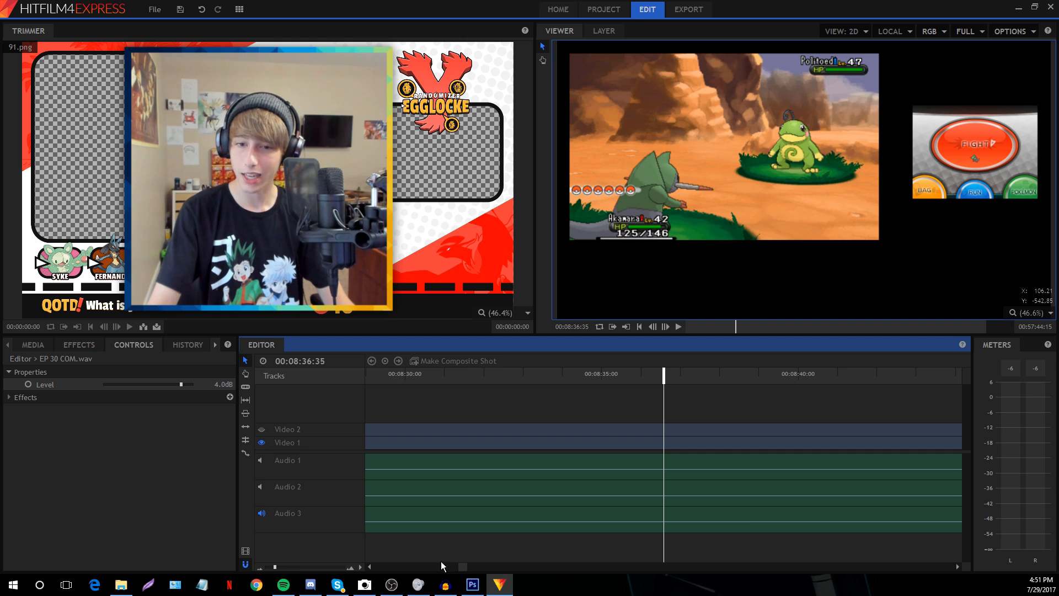
{"action": "left_click", "coordinate": [845, 377]}
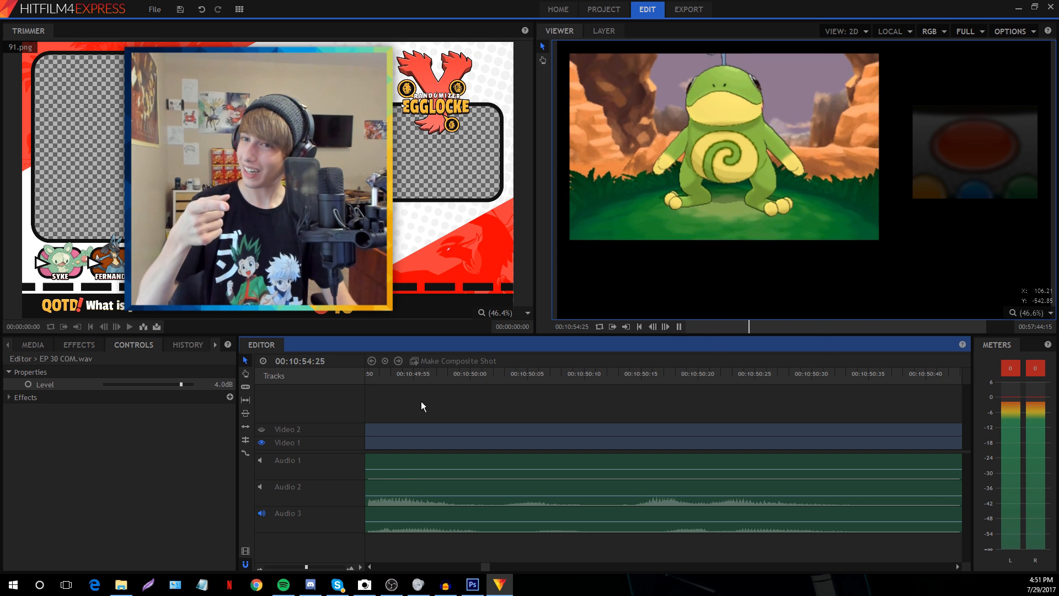
{"action": "key", "text": "space"}
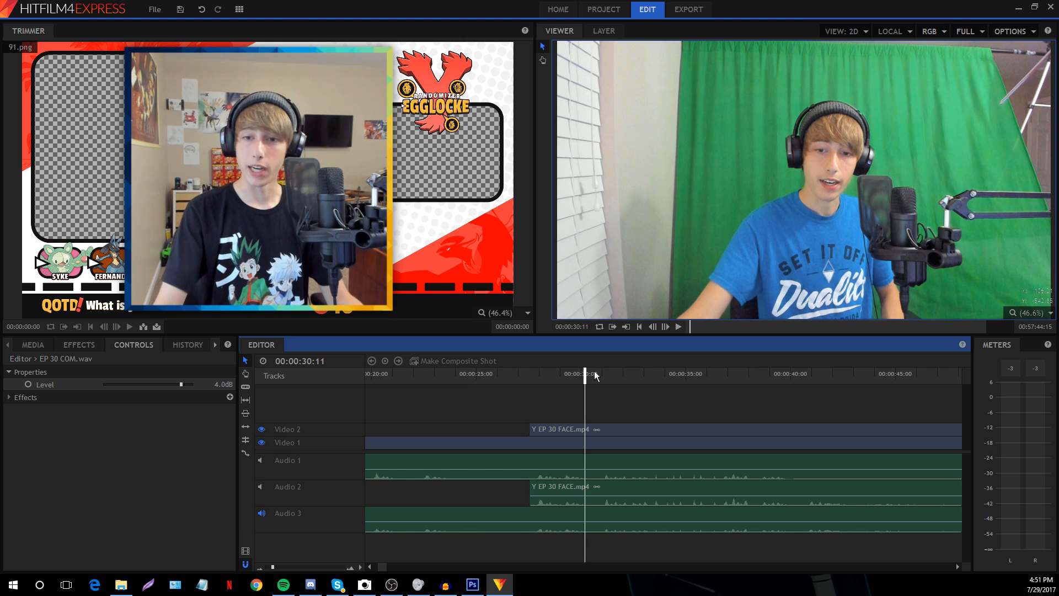
Slice all five clips at 00:00:30:38 and select the pieces before the cut
{"action": "left_click", "coordinate": [595, 377]}
{"action": "left_click_drag", "start_coordinate": [548, 395], "coordinate": [572, 593]}
{"action": "key", "text": "ctrl+shift+d"}
{"action": "left_click_drag", "start_coordinate": [532, 400], "coordinate": [569, 557]}
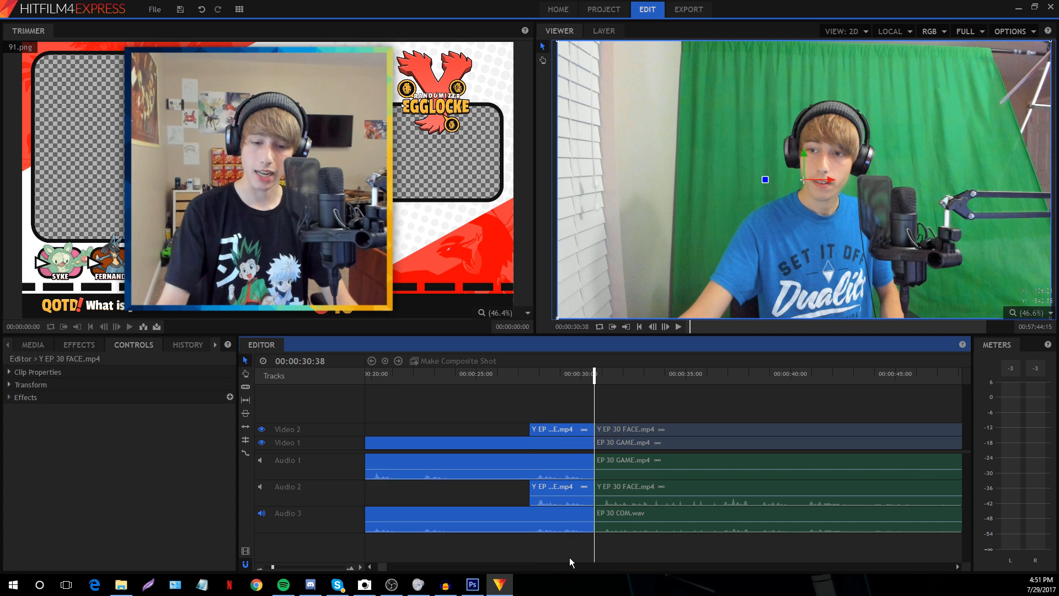
Delete the clips before the intro point and play the trimmed start from 00:00:43:09
{"action": "key", "text": "Delete"}
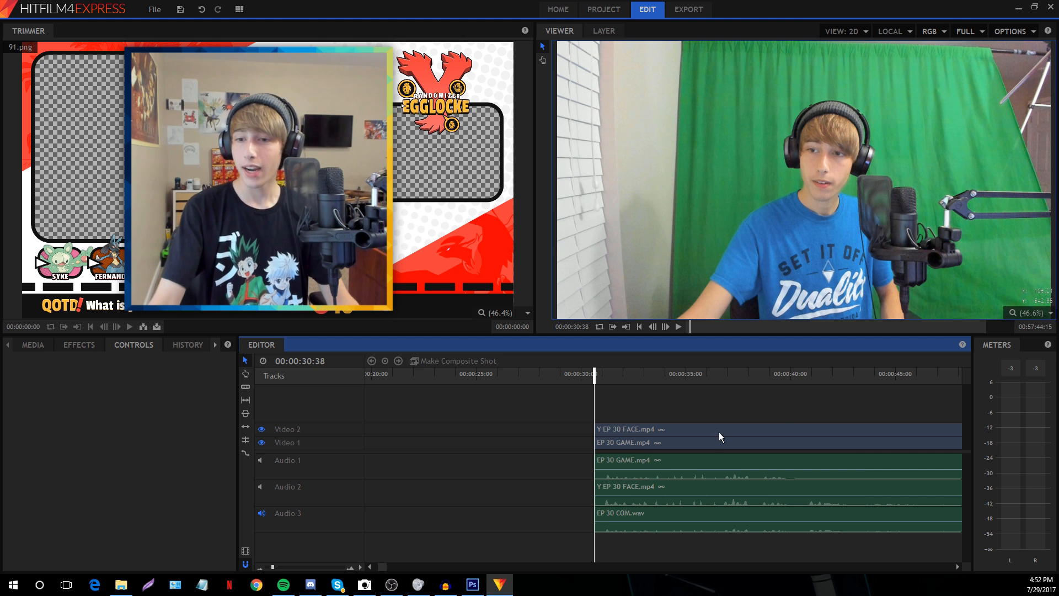
{"action": "left_click", "coordinate": [856, 375]}
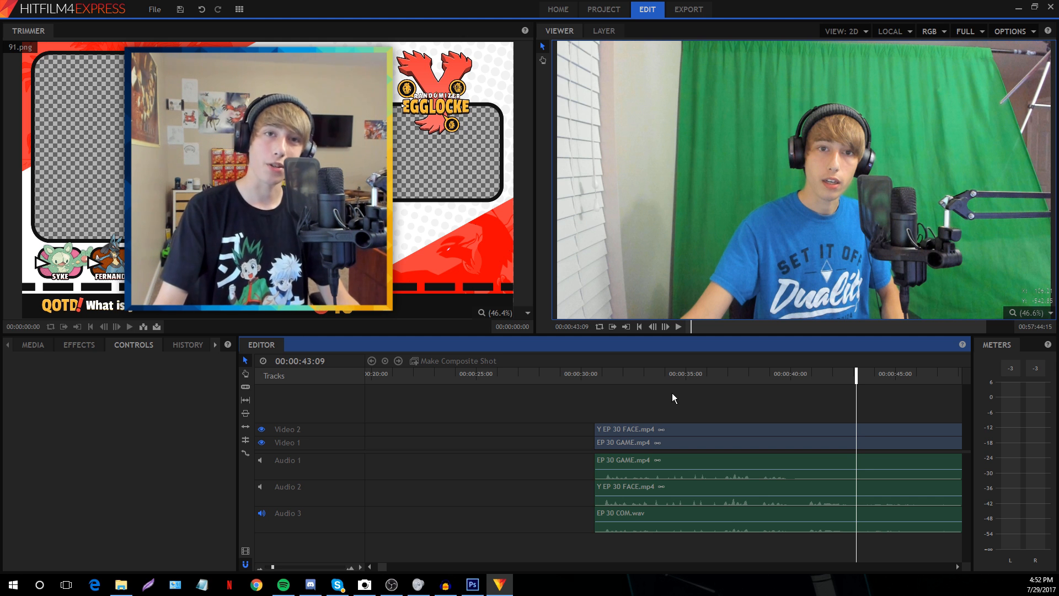
{"action": "key", "text": "space"}
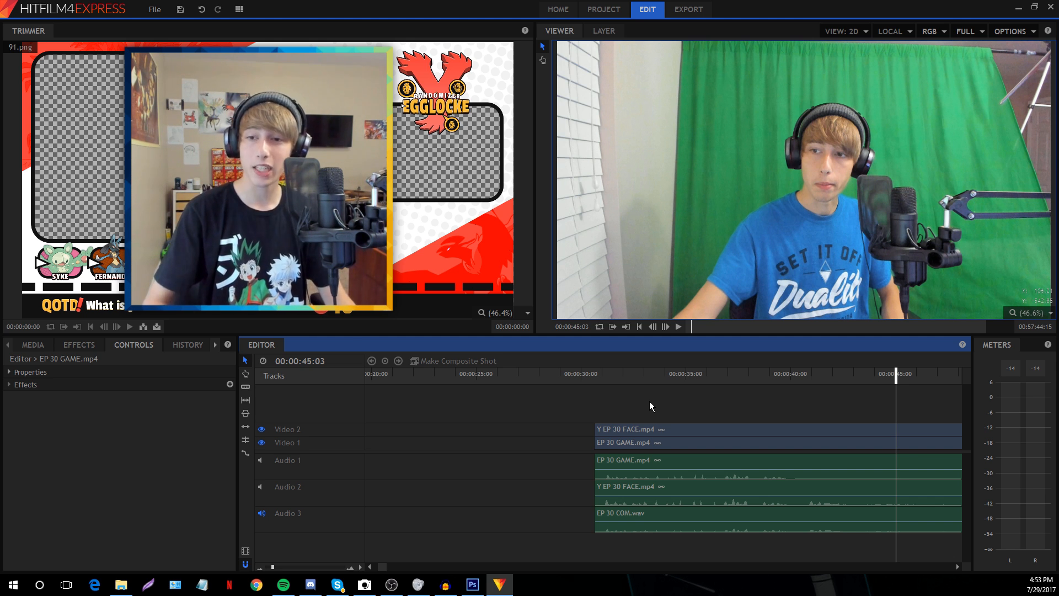
Replay from 00:00:39:14 to check the audio balance
{"action": "left_click", "coordinate": [635, 465]}
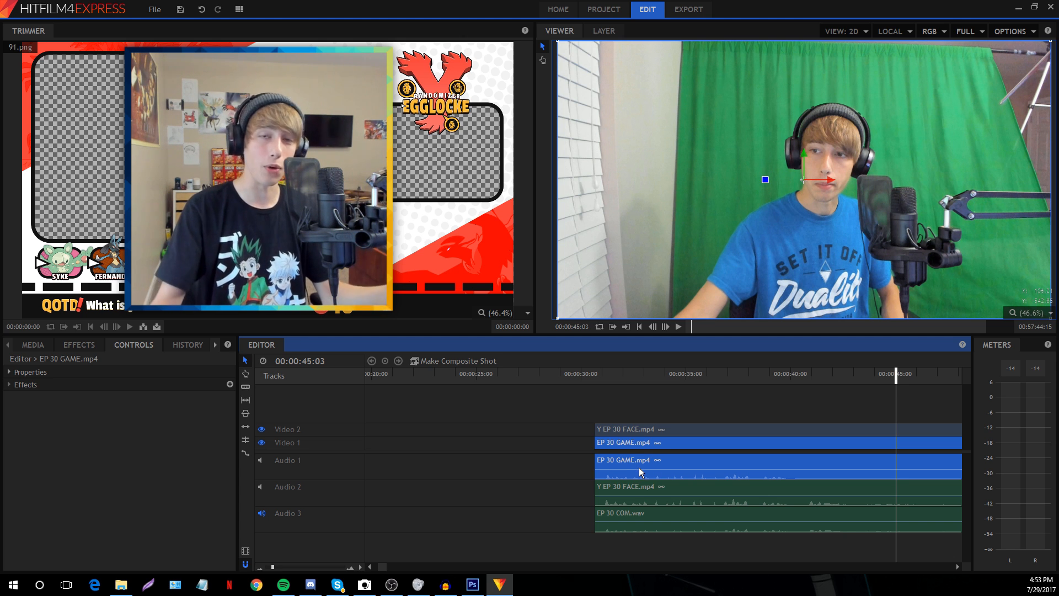
{"action": "left_click", "coordinate": [756, 385]}
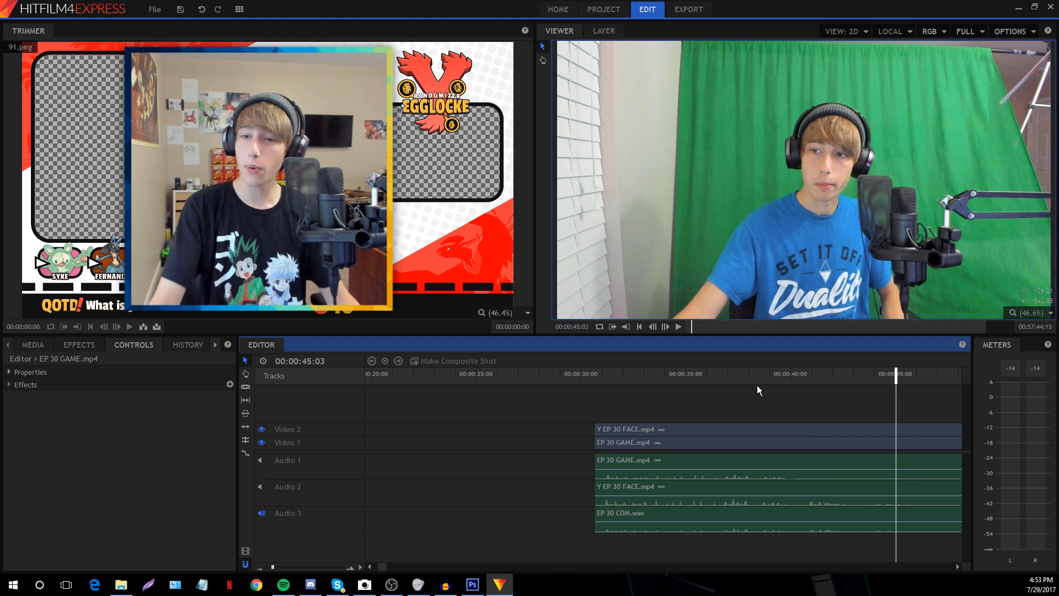
{"action": "left_click_drag", "start_coordinate": [759, 386], "coordinate": [854, 394]}
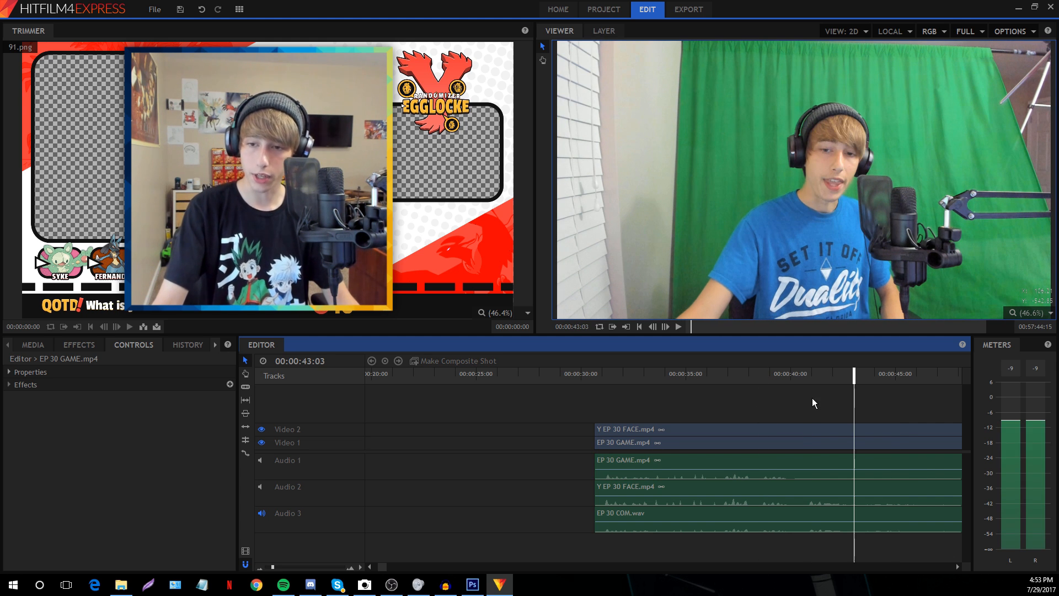
{"action": "left_click", "coordinate": [774, 377]}
{"action": "key", "text": "space"}
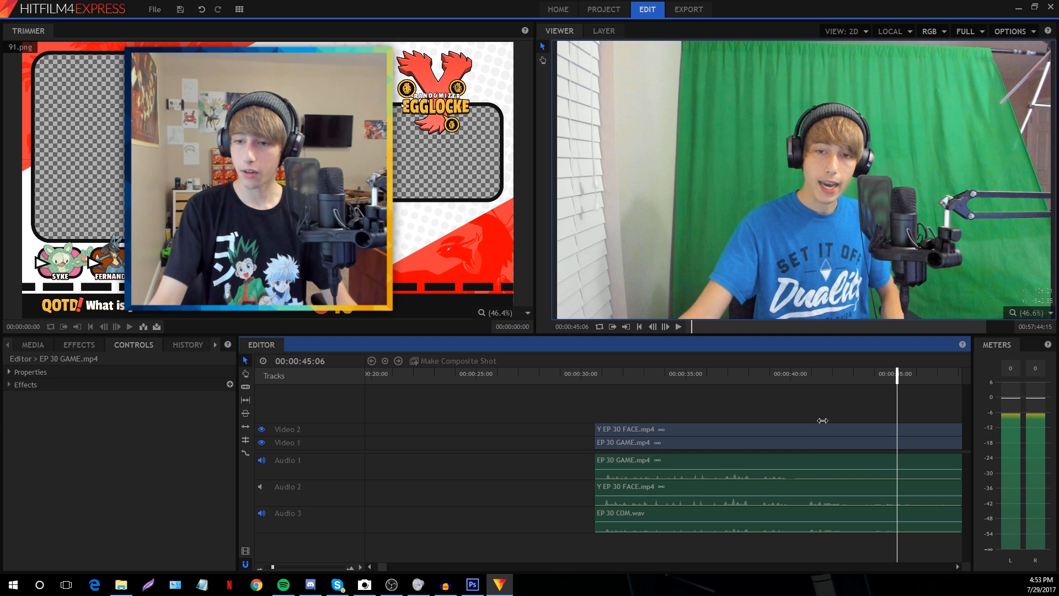
Hide the facecam layer and zoom out to show the whole sequence
{"action": "left_click", "coordinate": [269, 567]}
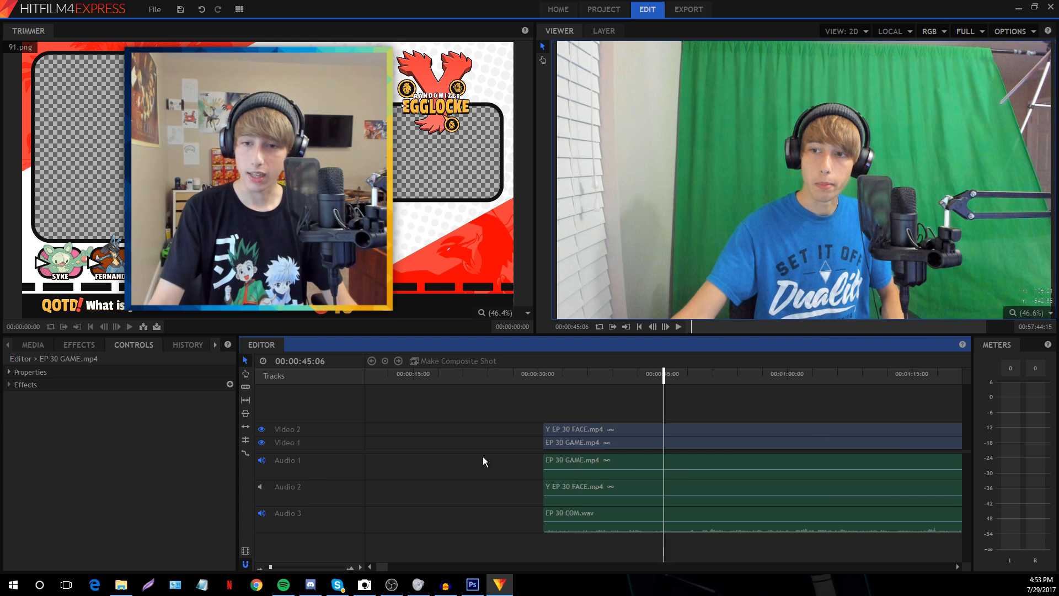
{"action": "left_click", "coordinate": [262, 429]}
{"action": "left_click_drag", "start_coordinate": [270, 567], "coordinate": [266, 567]}
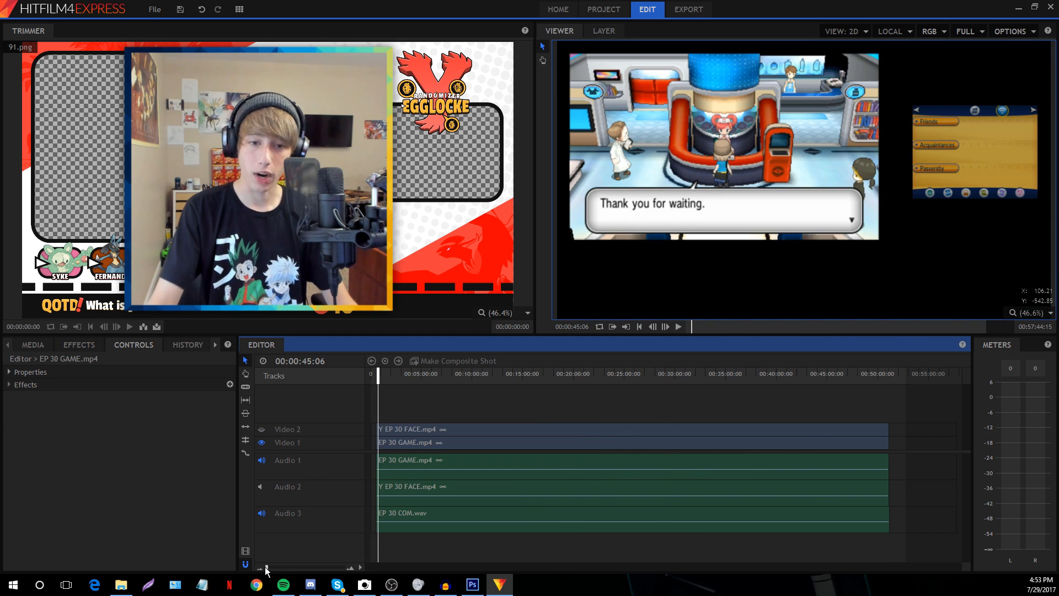
Play the battle moment near 10:58 to hear the audio mix
{"action": "left_click", "coordinate": [442, 377]}
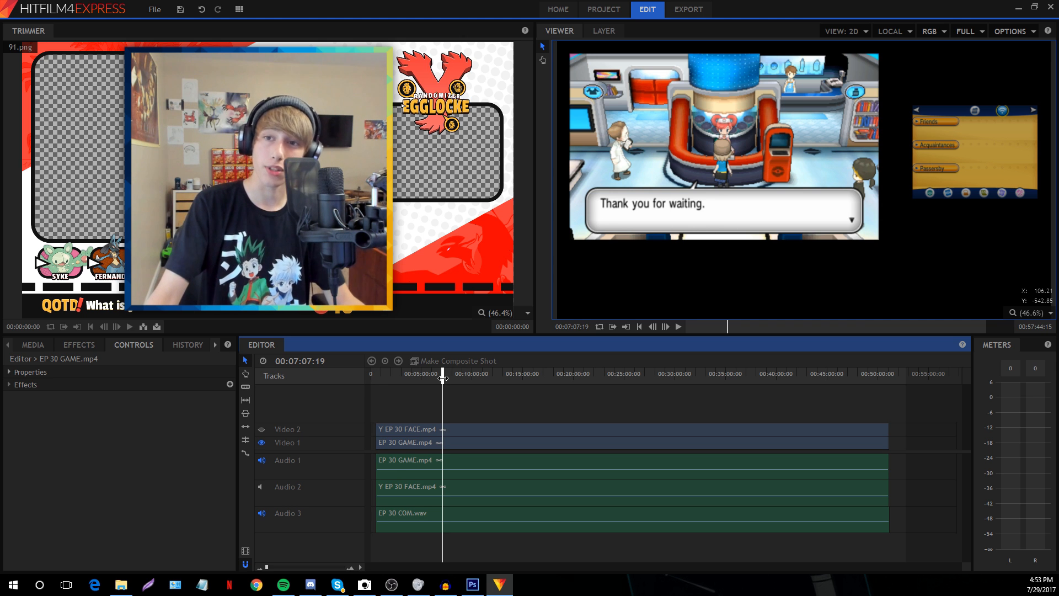
{"action": "left_click", "coordinate": [482, 379]}
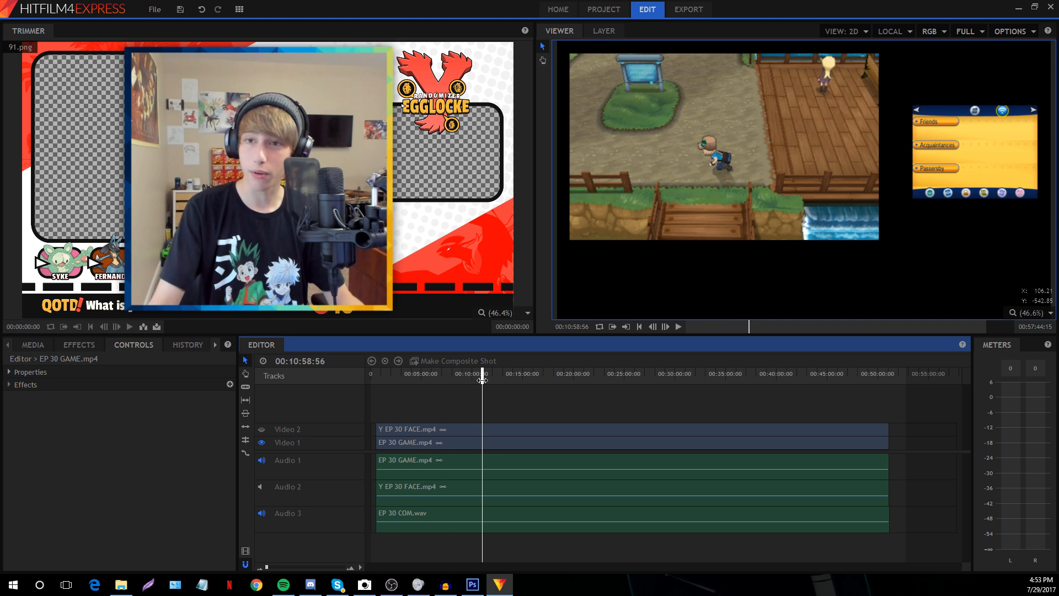
{"action": "left_click", "coordinate": [283, 565]}
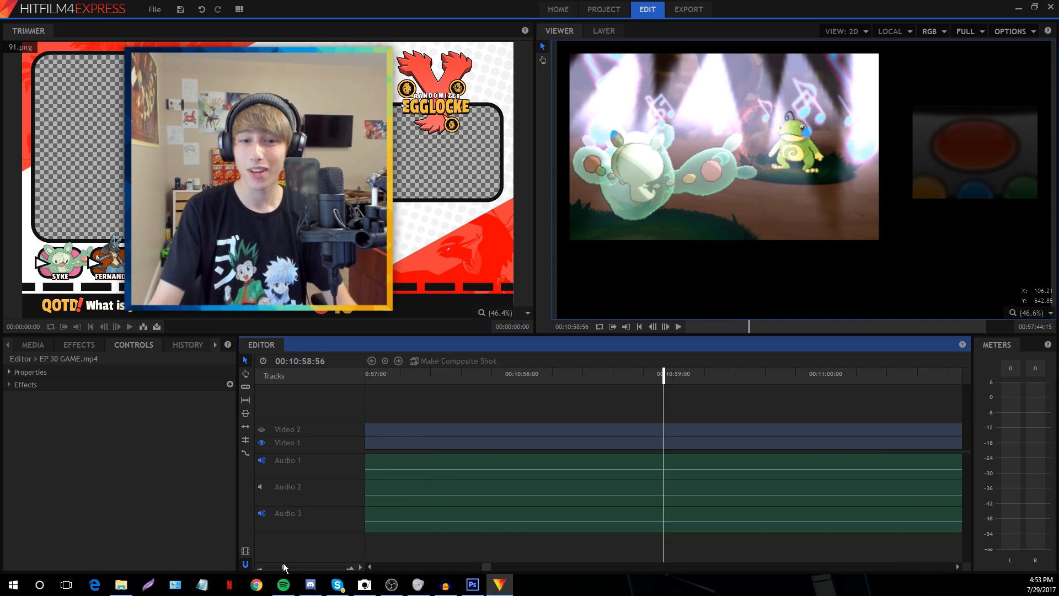
{"action": "key", "text": "space"}
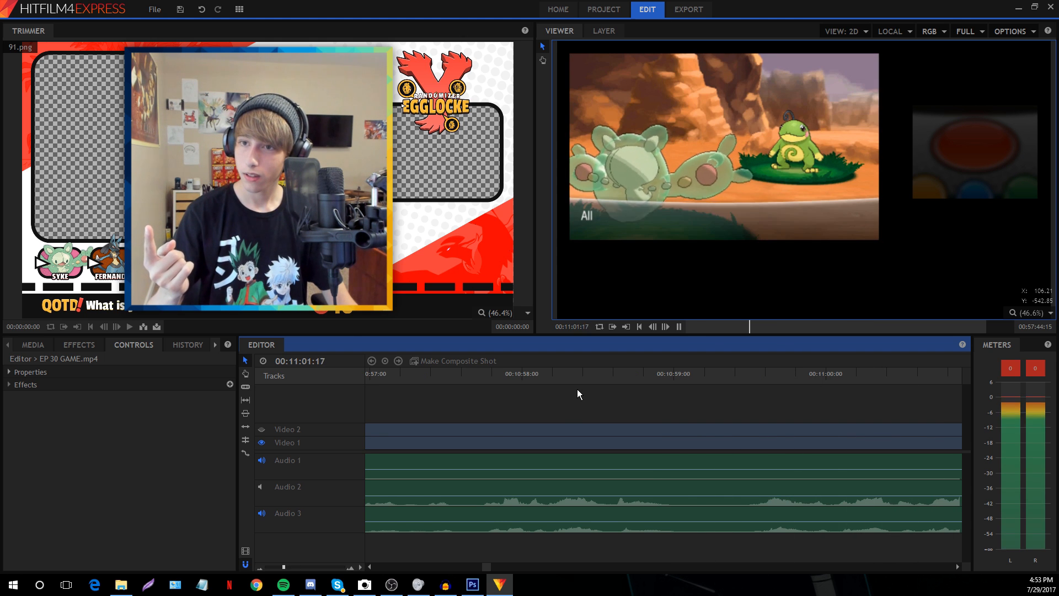
{"action": "key", "text": "space"}
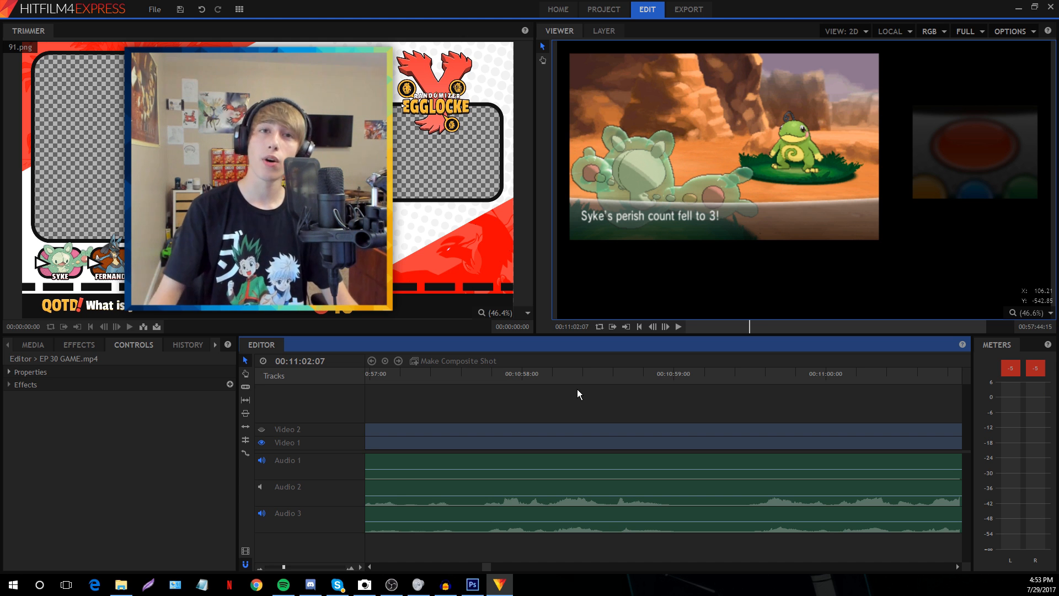
Set the EP 30 GAME.mp4 clip's Level to 6.0 dB and listen
{"action": "left_click", "coordinate": [485, 374]}
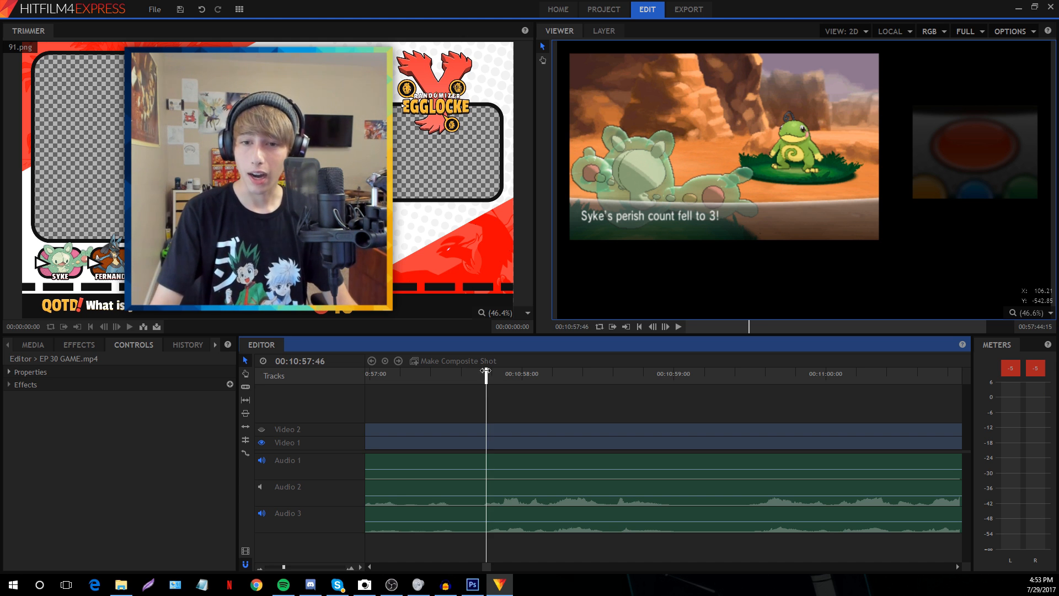
{"action": "left_click", "coordinate": [504, 458]}
{"action": "left_click", "coordinate": [12, 372]}
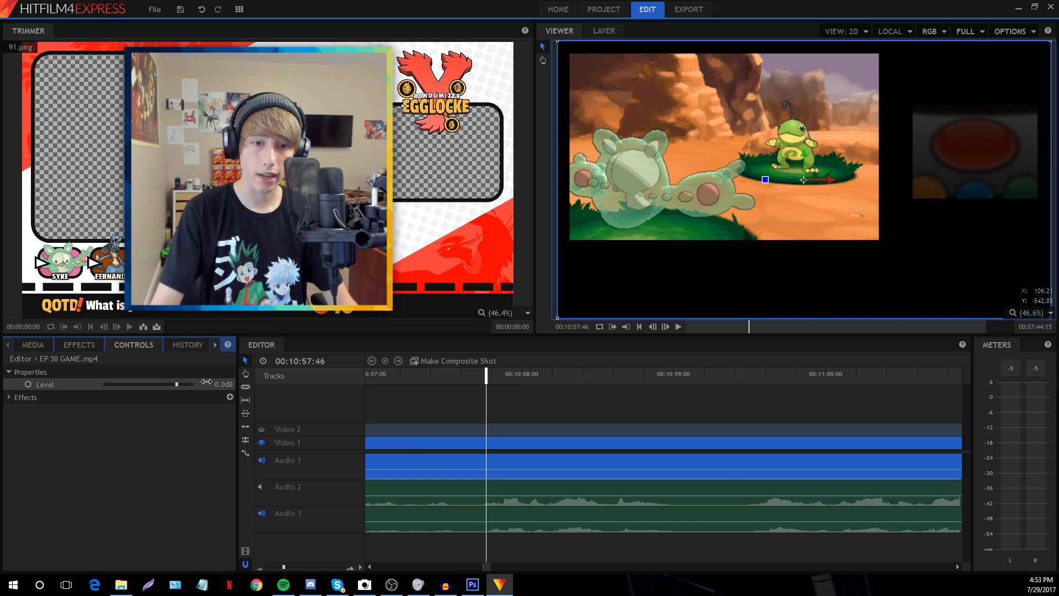
{"action": "left_click", "coordinate": [207, 383]}
{"action": "type", "text": "6"}
{"action": "key", "text": "Return"}
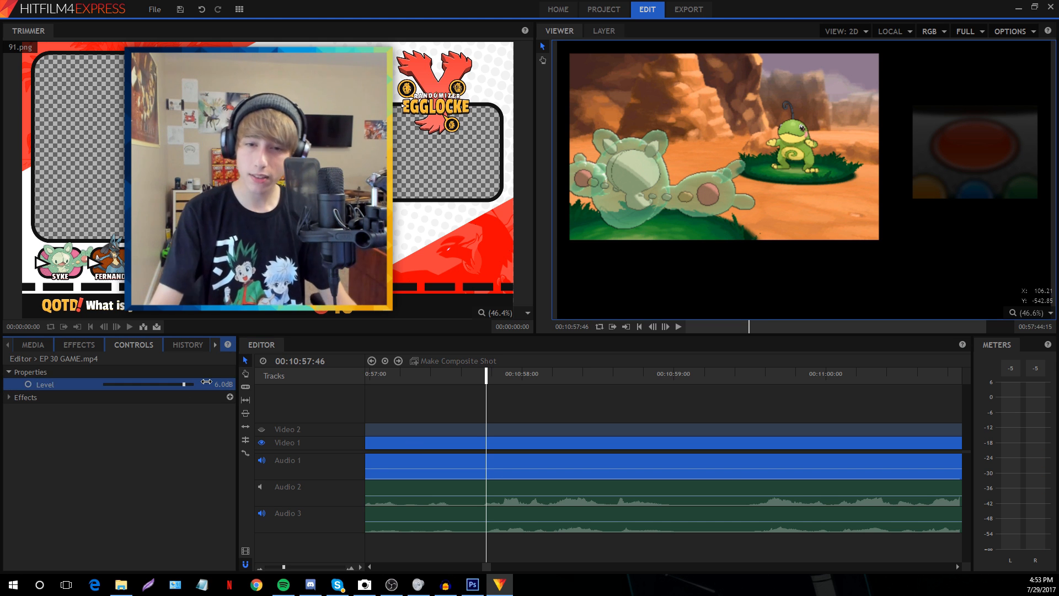
{"action": "left_click", "coordinate": [561, 389]}
{"action": "key", "text": "space"}
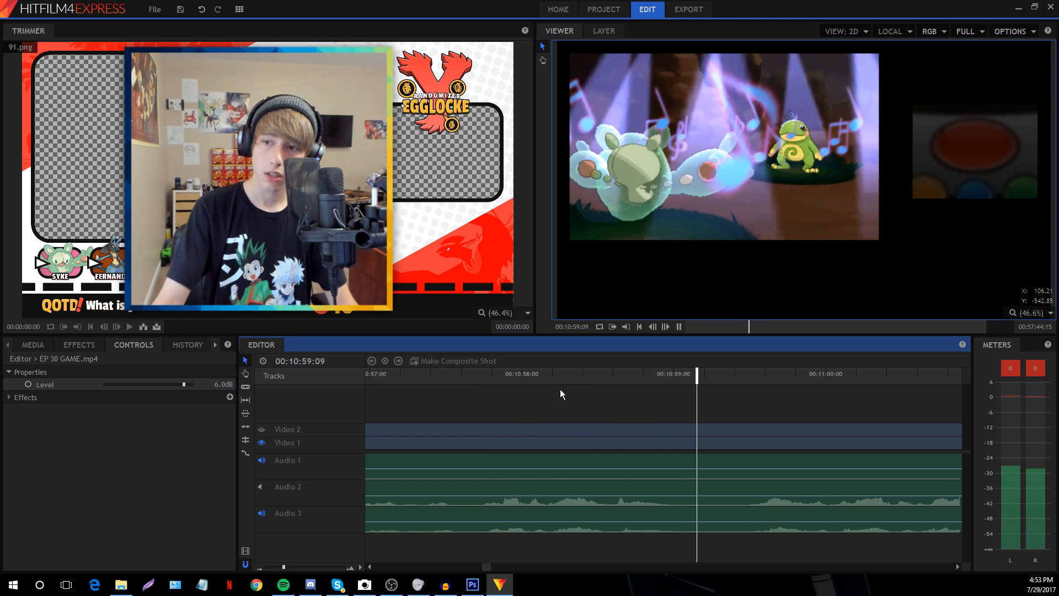
{"action": "key", "text": "space"}
Lower the gameplay Level to 4.0 dB and replay from 10:58 to check the balance
{"action": "left_click", "coordinate": [209, 384]}
{"action": "type", "text": "4"}
{"action": "key", "text": "Return"}
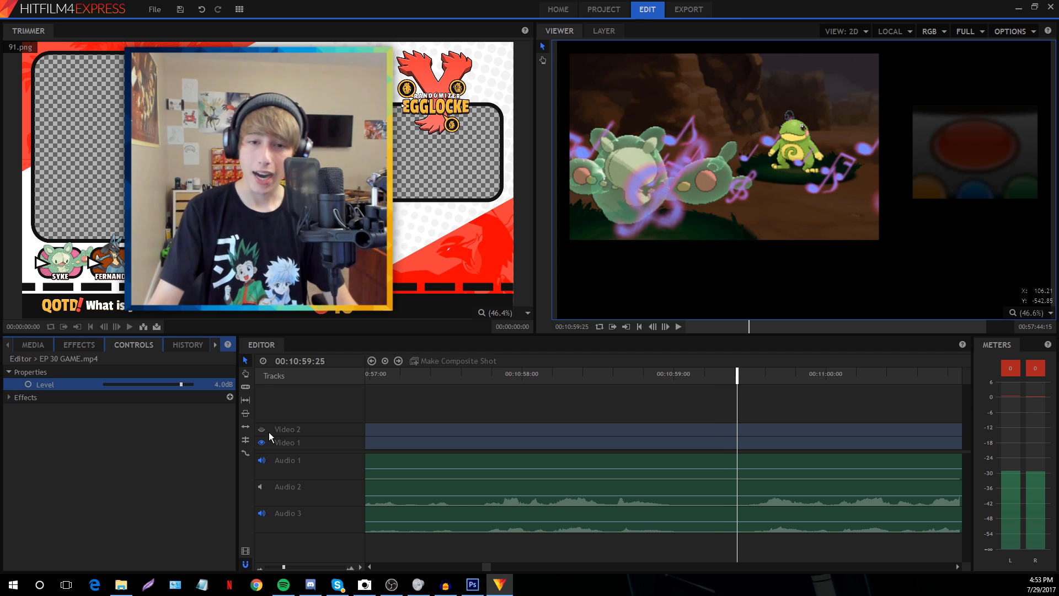
{"action": "left_click", "coordinate": [398, 399]}
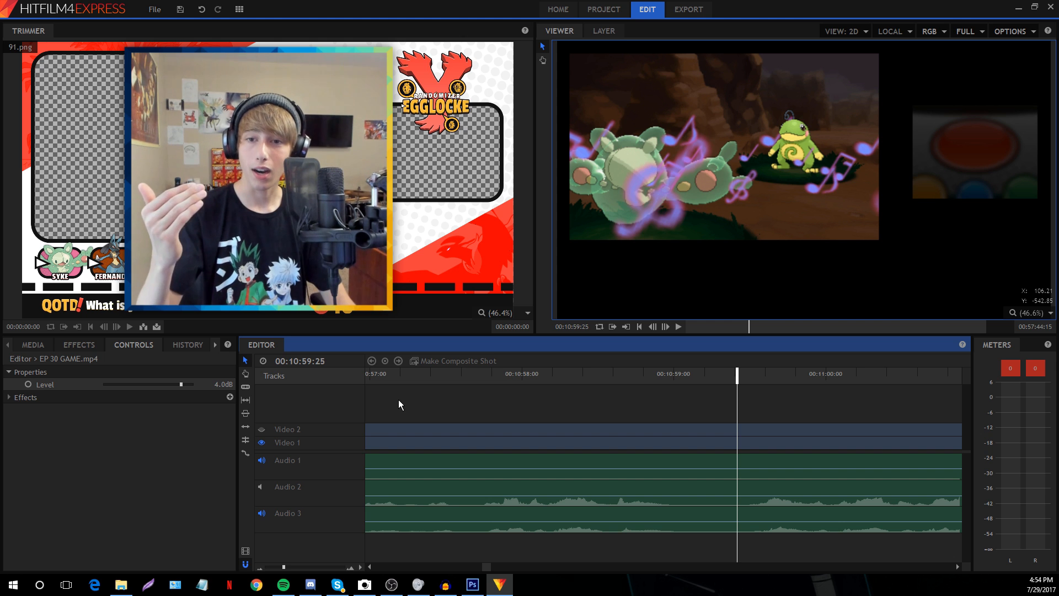
{"action": "left_click", "coordinate": [600, 389]}
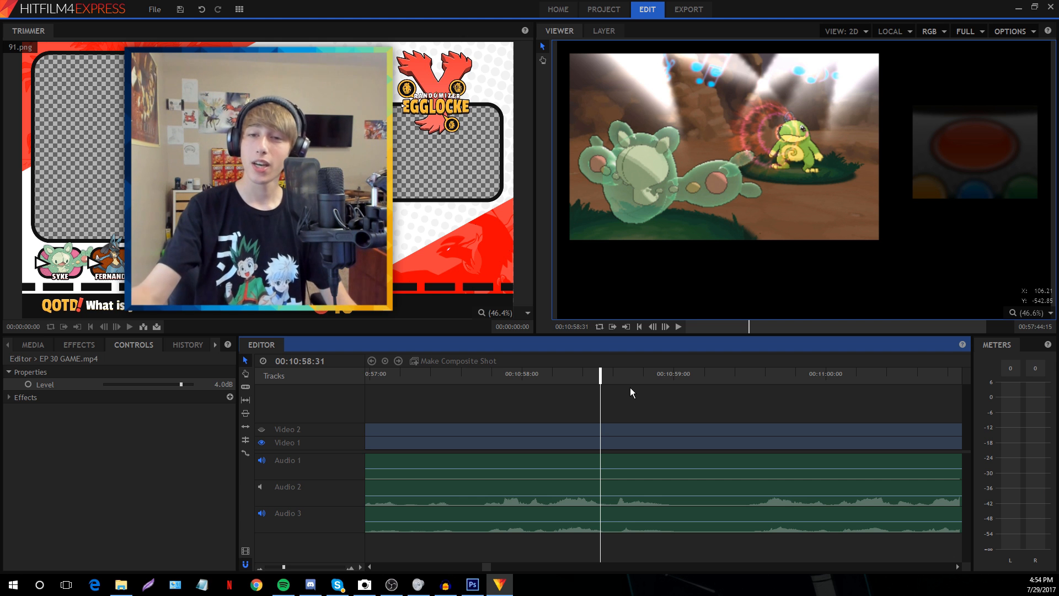
{"action": "key", "text": "space"}
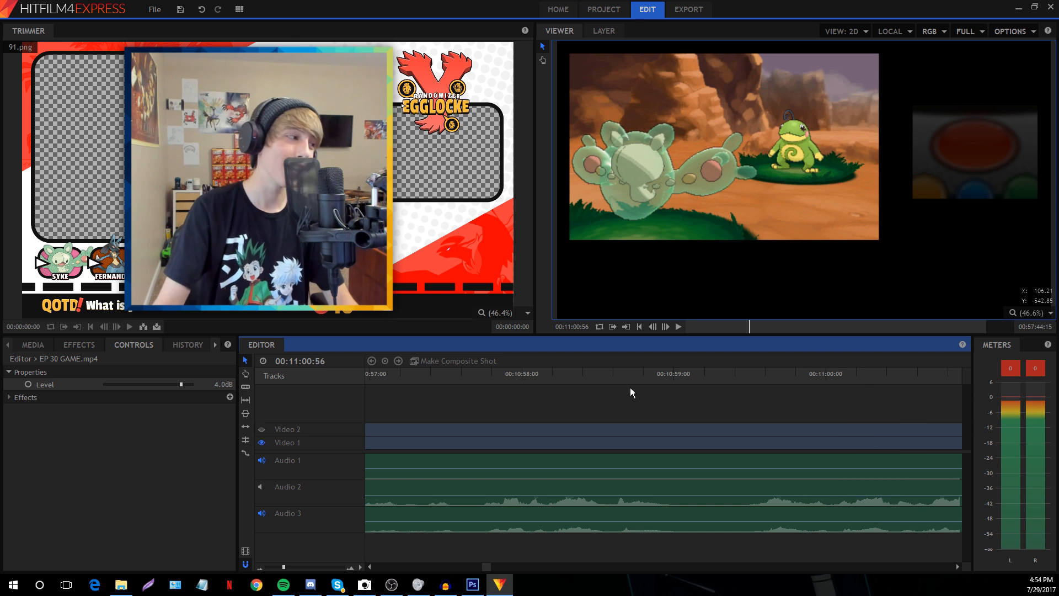
Listen again around 11:00 and reselect the gameplay clip to confirm its level
{"action": "left_click", "coordinate": [221, 392]}
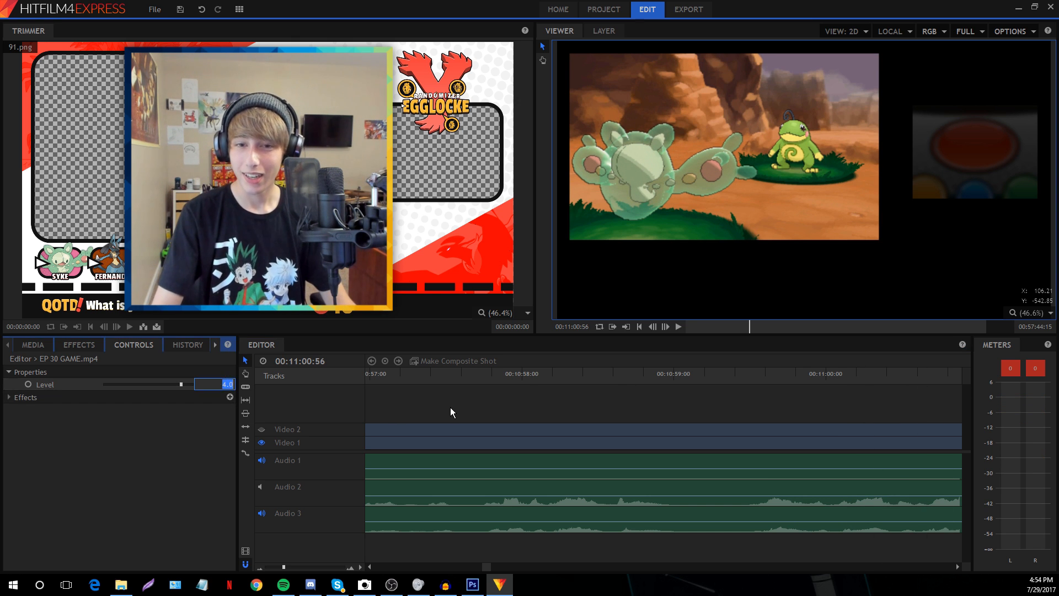
{"action": "left_click", "coordinate": [450, 408]}
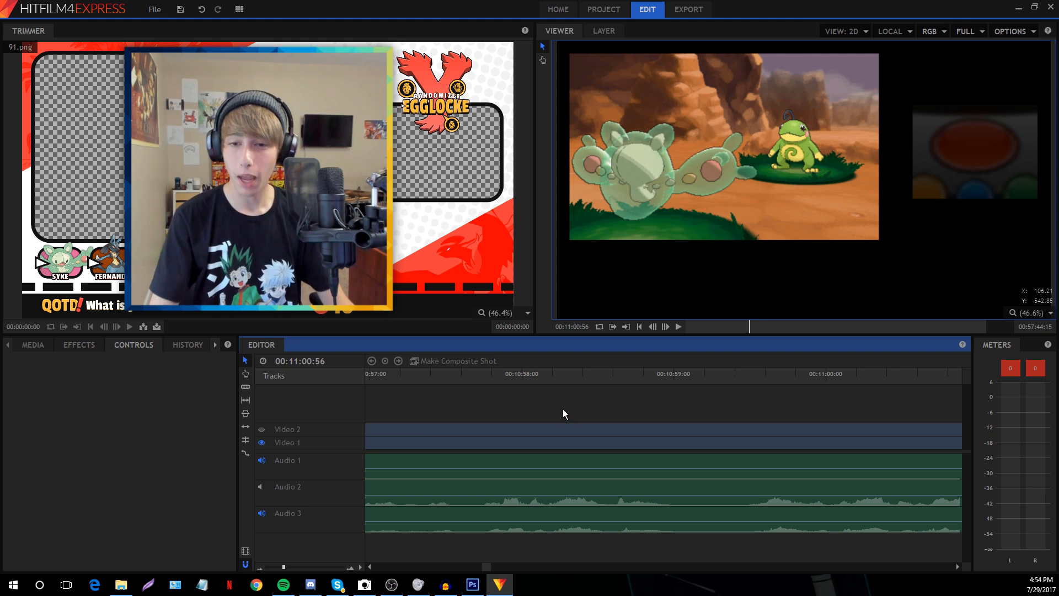
{"action": "left_click_drag", "start_coordinate": [284, 568], "coordinate": [286, 568]}
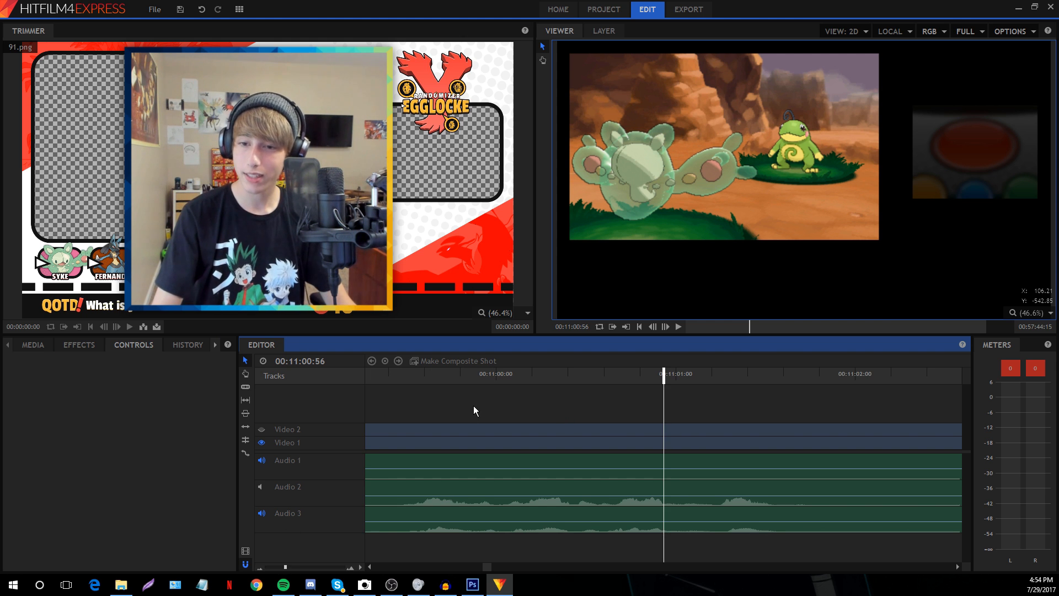
{"action": "key", "text": "space"}
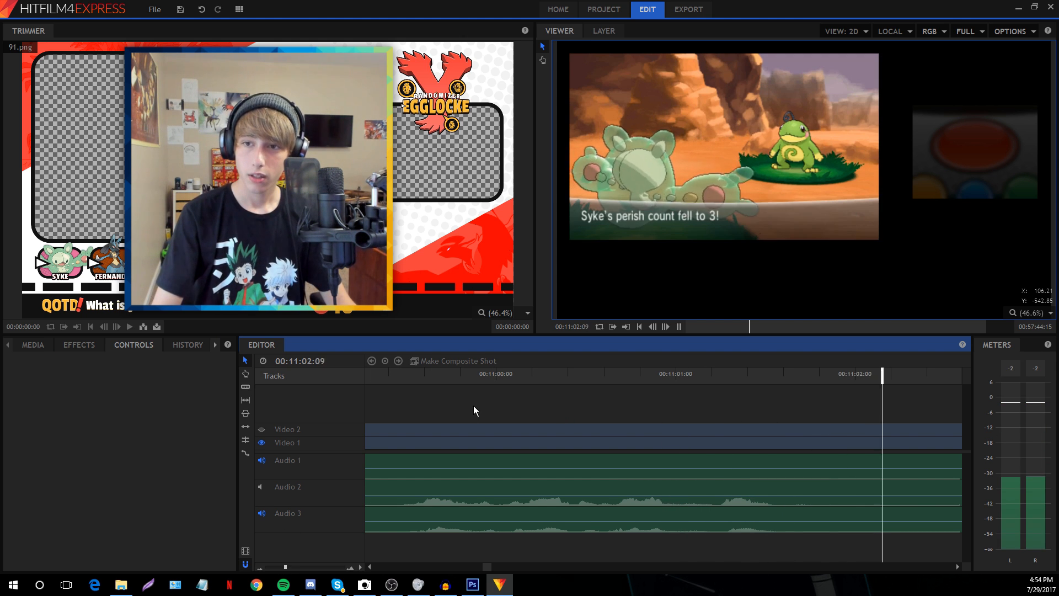
{"action": "key", "text": "space"}
{"action": "left_click", "coordinate": [462, 456]}
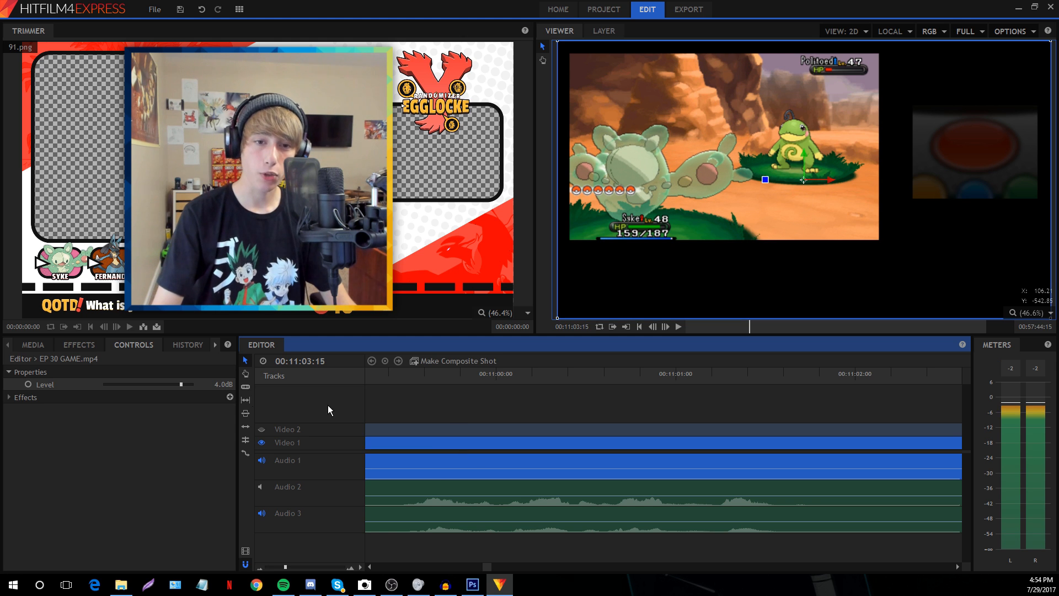
Check the audio at the Rare Candy moment around 21:00, then zoom back out
{"action": "left_click_drag", "start_coordinate": [284, 569], "coordinate": [266, 568]}
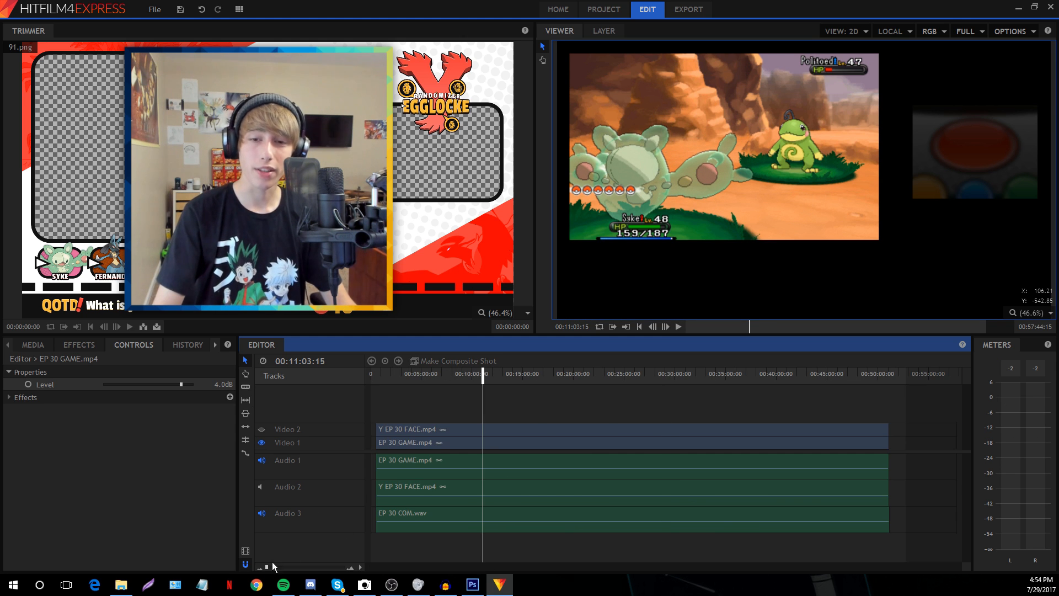
{"action": "left_click", "coordinate": [669, 378]}
{"action": "left_click", "coordinate": [598, 375]}
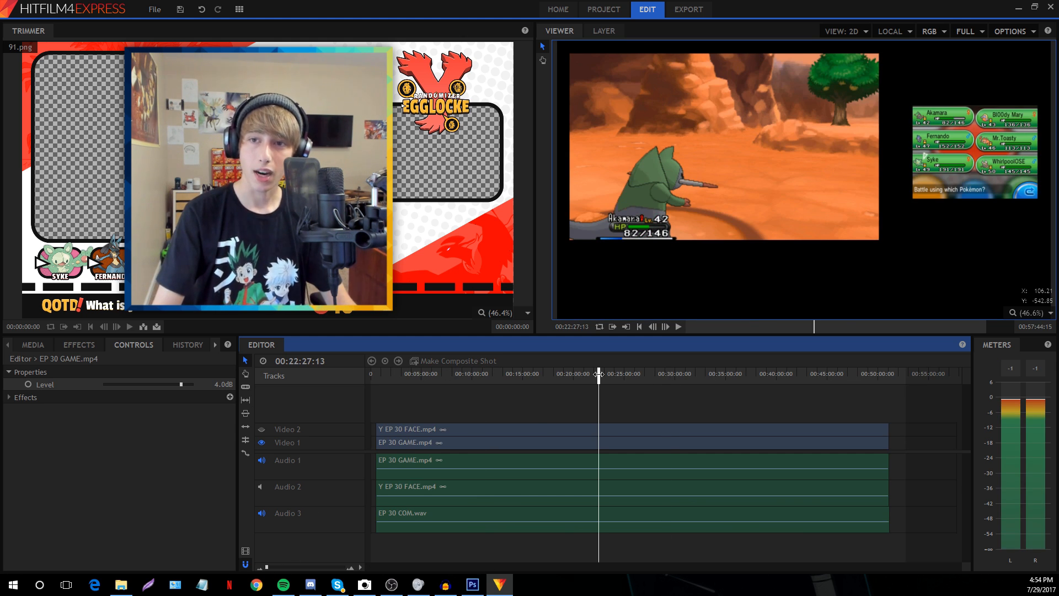
{"action": "left_click", "coordinate": [584, 375]}
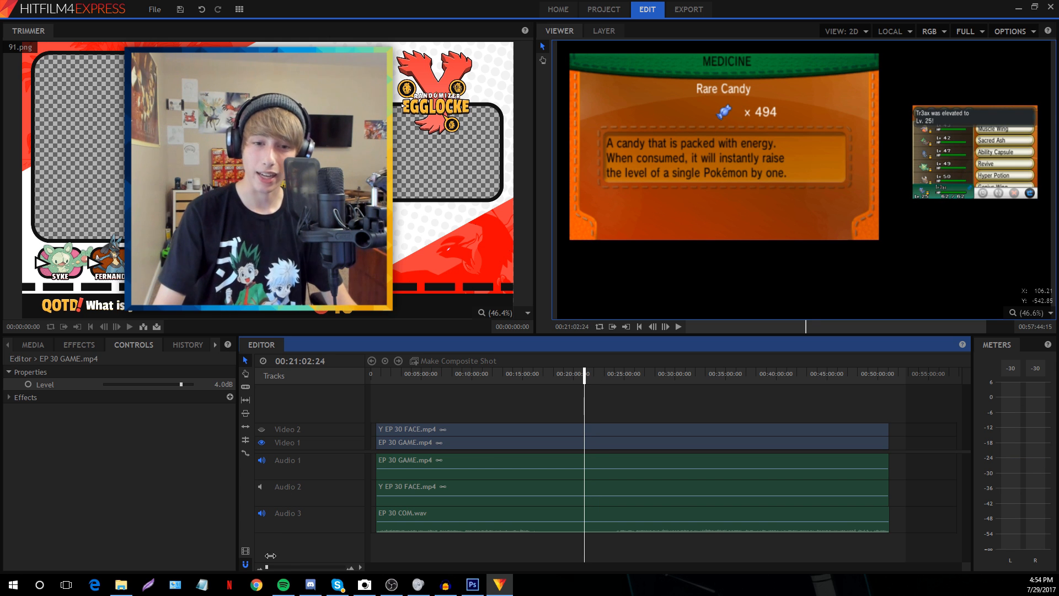
{"action": "left_click_drag", "start_coordinate": [268, 567], "coordinate": [286, 567]}
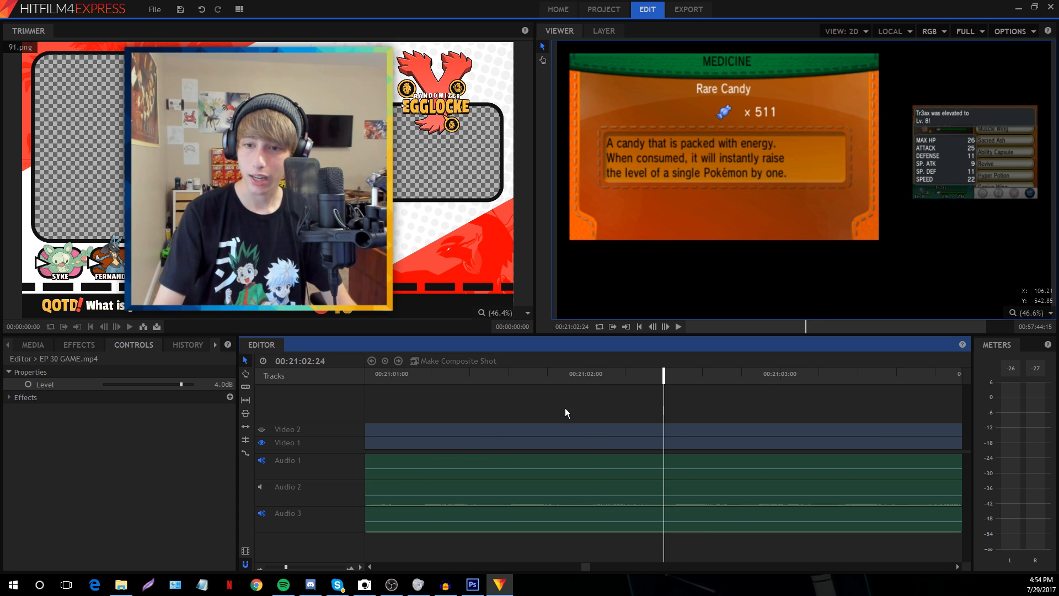
{"action": "key", "text": "space"}
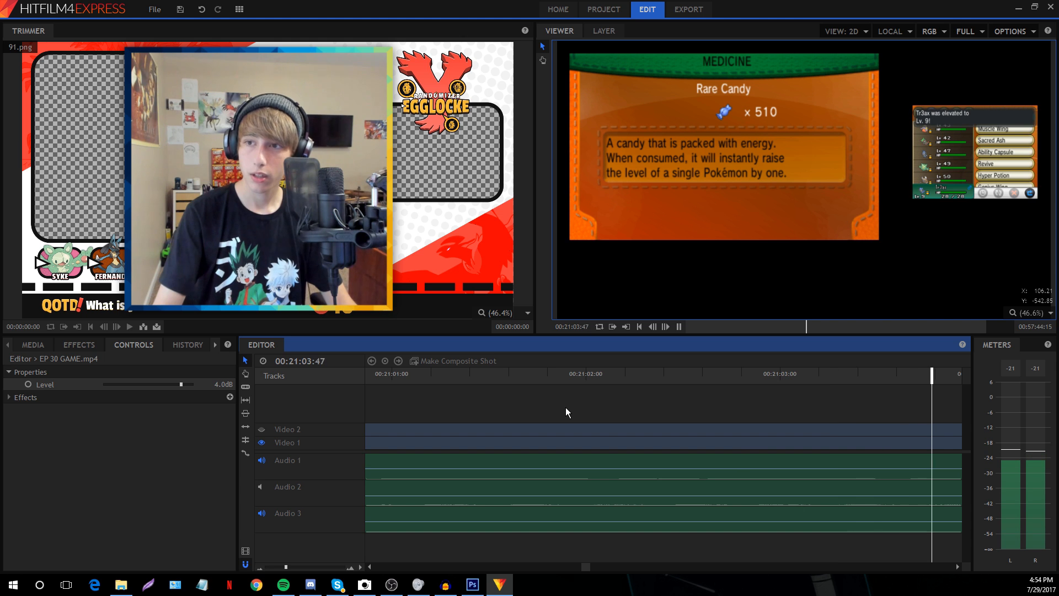
{"action": "key", "text": "space"}
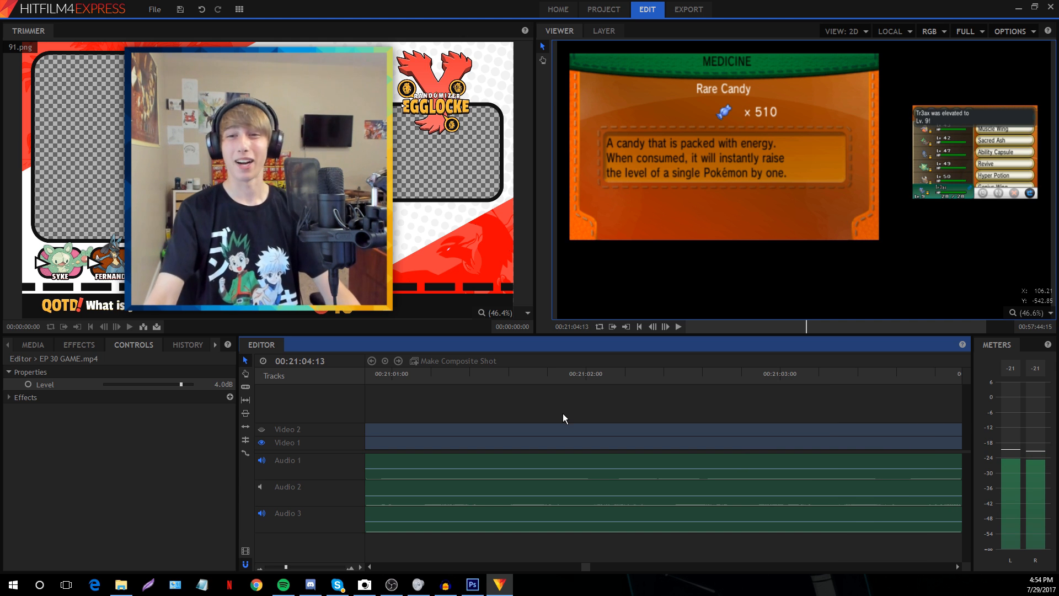
{"action": "left_click", "coordinate": [272, 567]}
{"action": "left_click", "coordinate": [268, 567]}
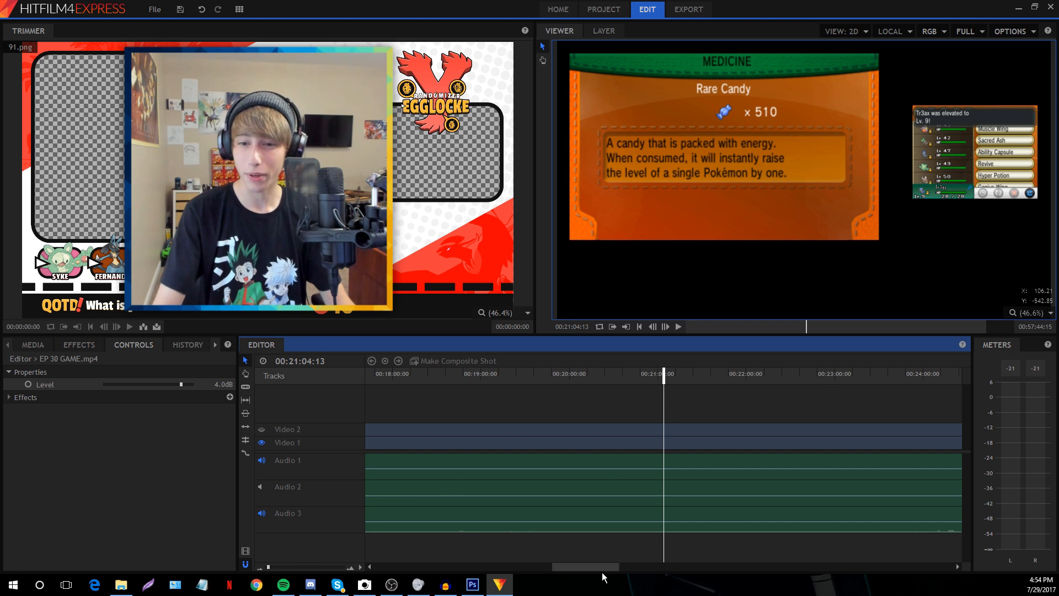
{"action": "left_click_drag", "start_coordinate": [581, 568], "coordinate": [401, 564]}
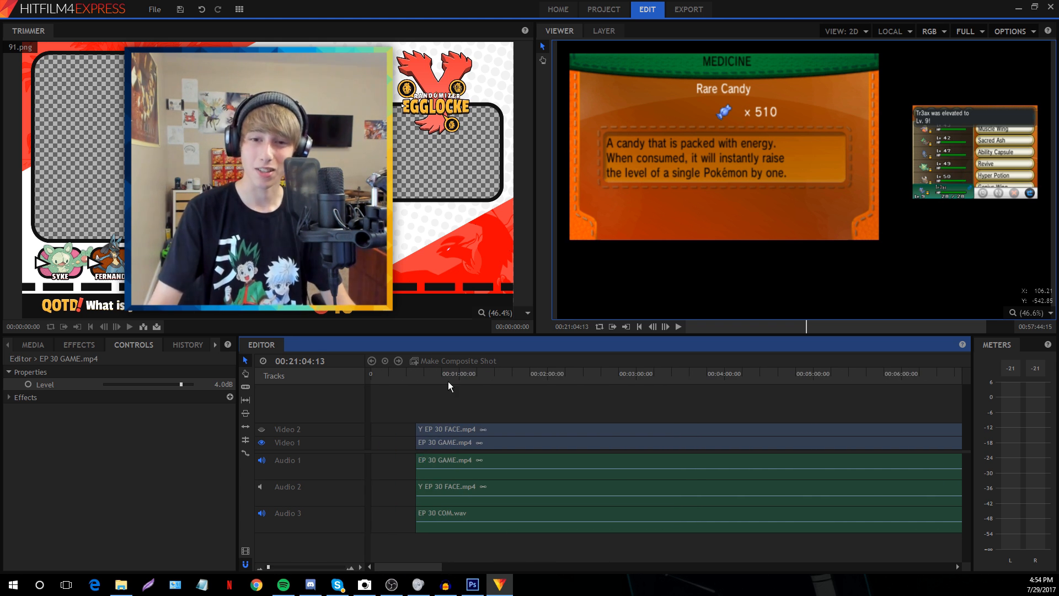
Inspect where the clips start near 00:00:32:05 and select the facecam clip on Video 2
{"action": "left_click", "coordinate": [428, 375]}
{"action": "left_click", "coordinate": [274, 567]}
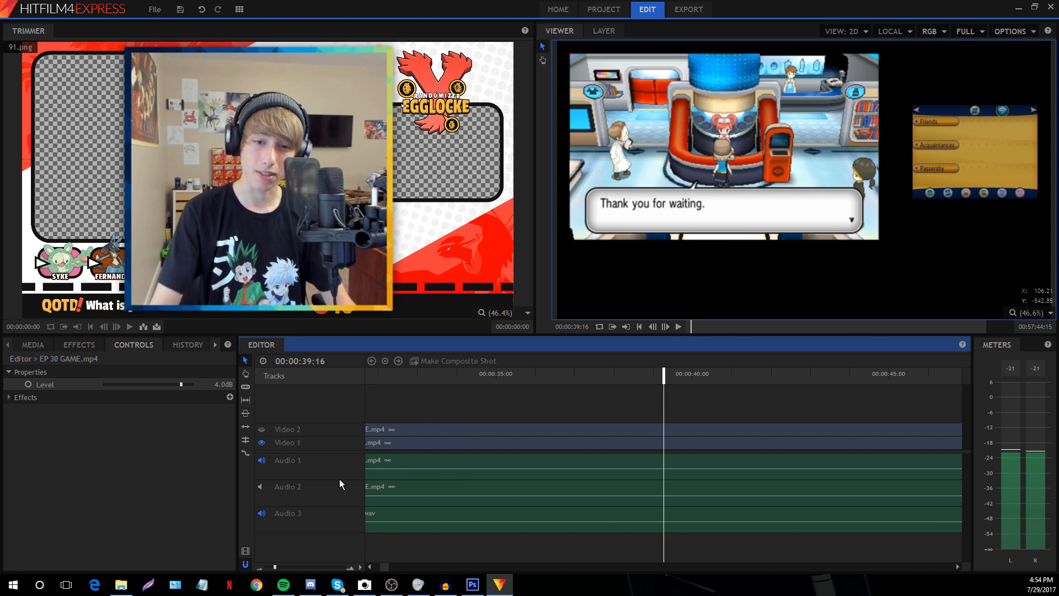
{"action": "left_click_drag", "start_coordinate": [276, 563], "coordinate": [272, 567]}
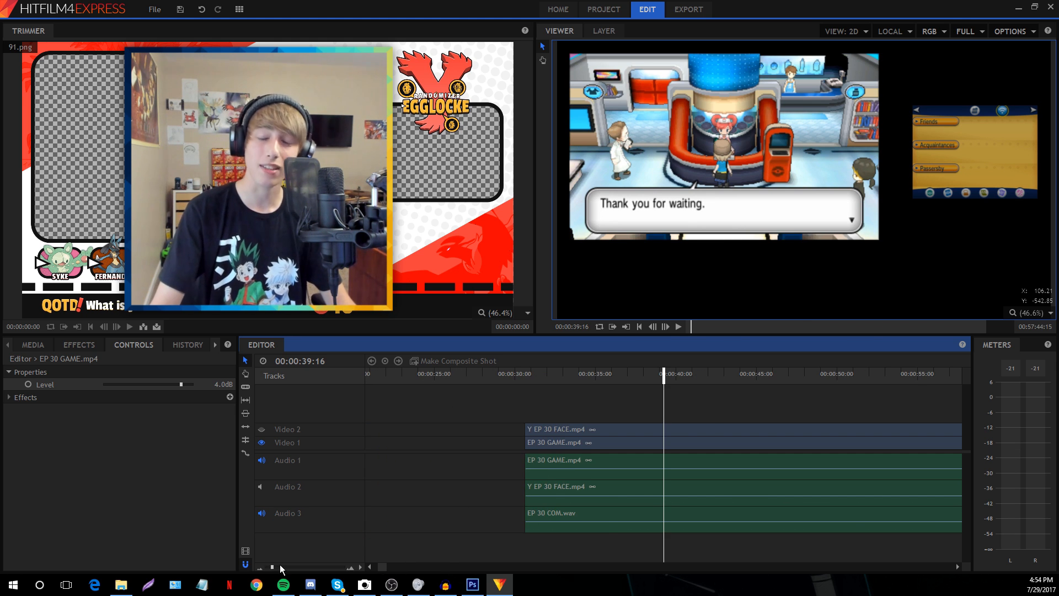
{"action": "left_click", "coordinate": [549, 381]}
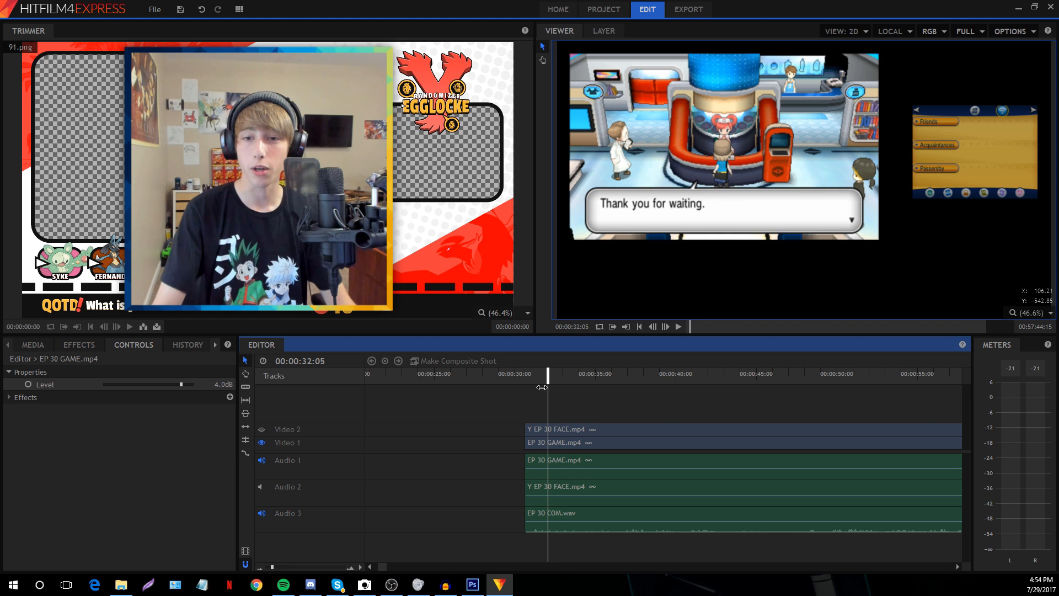
{"action": "left_click", "coordinate": [280, 566]}
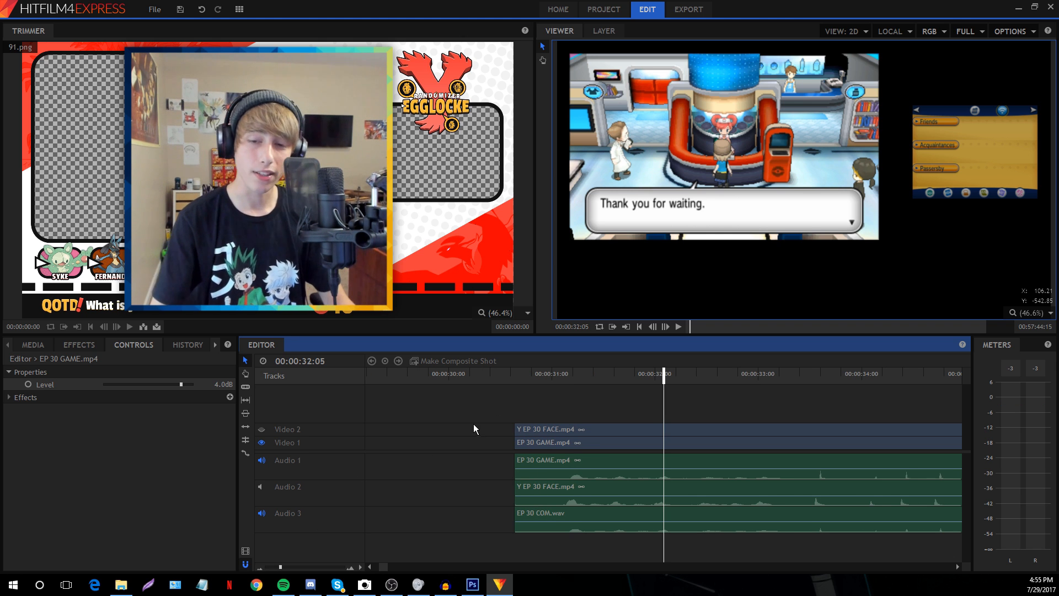
{"action": "left_click", "coordinate": [546, 428]}
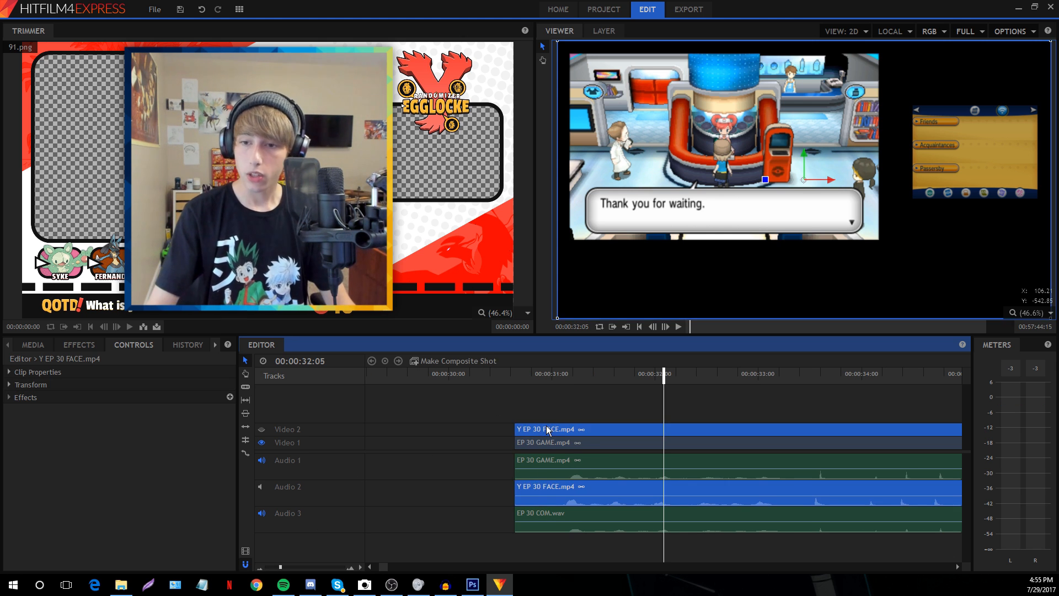
Park the playhead at about 50 seconds and zoom in around it
{"action": "left_click_drag", "start_coordinate": [282, 566], "coordinate": [271, 567]}
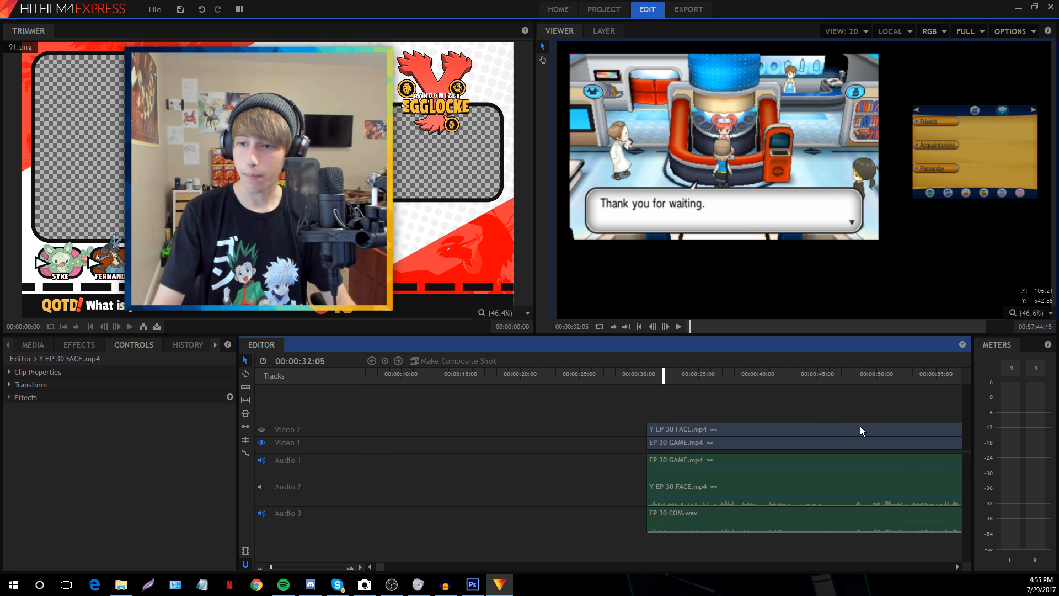
{"action": "left_click", "coordinate": [883, 375]}
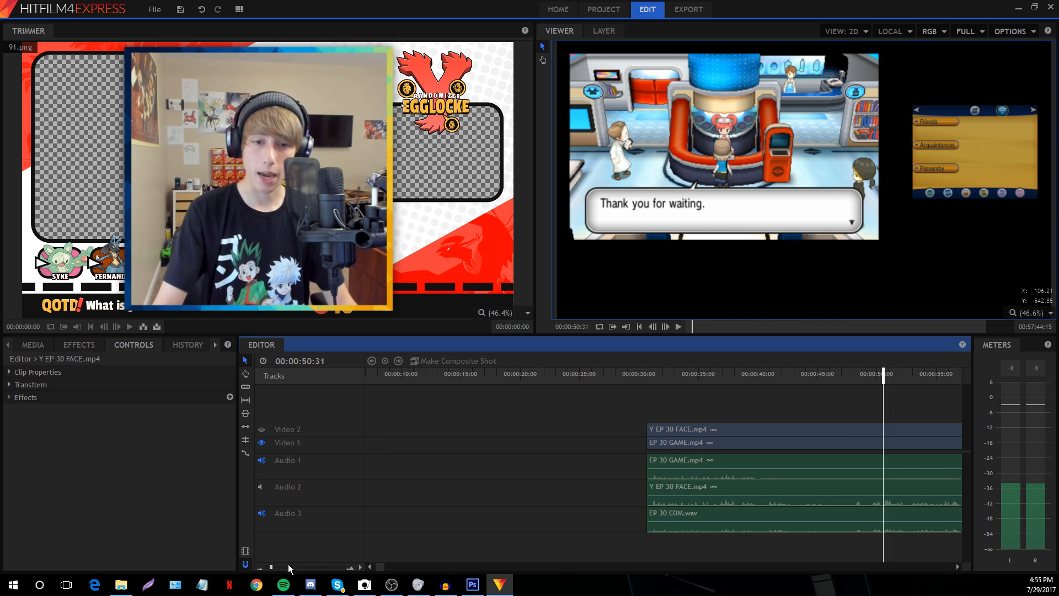
{"action": "left_click", "coordinate": [267, 566]}
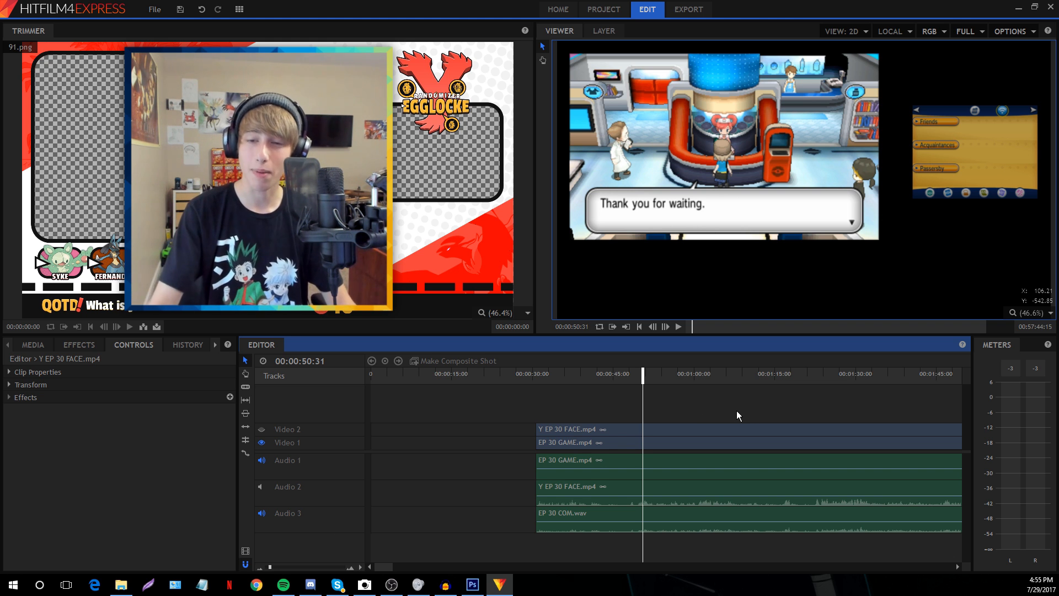
{"action": "left_click", "coordinate": [283, 567]}
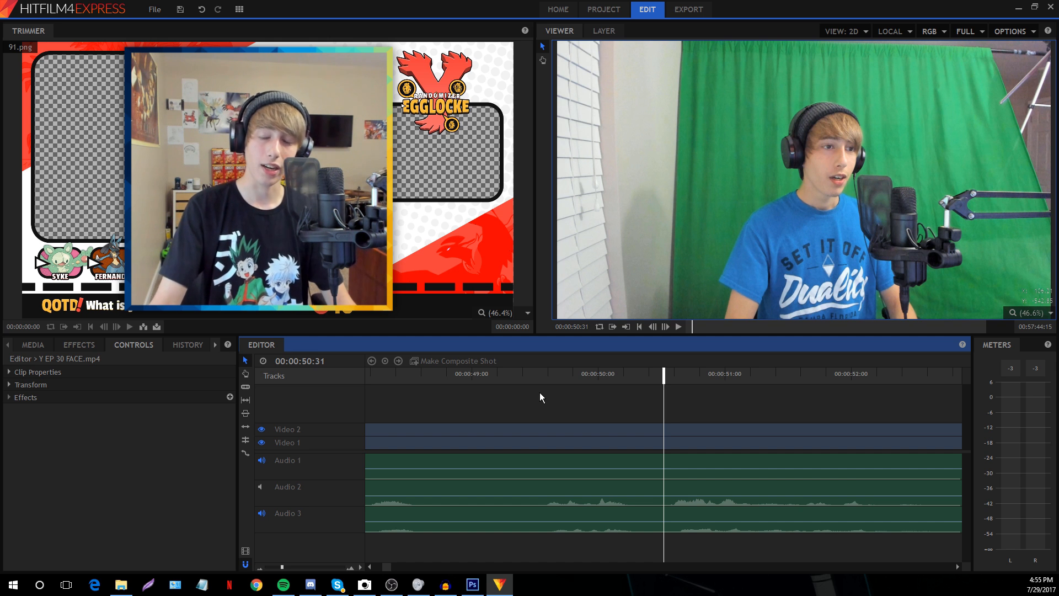
Play the footage, then replay from about 1:22 and 1:29 to check sync
{"action": "key", "text": "space"}
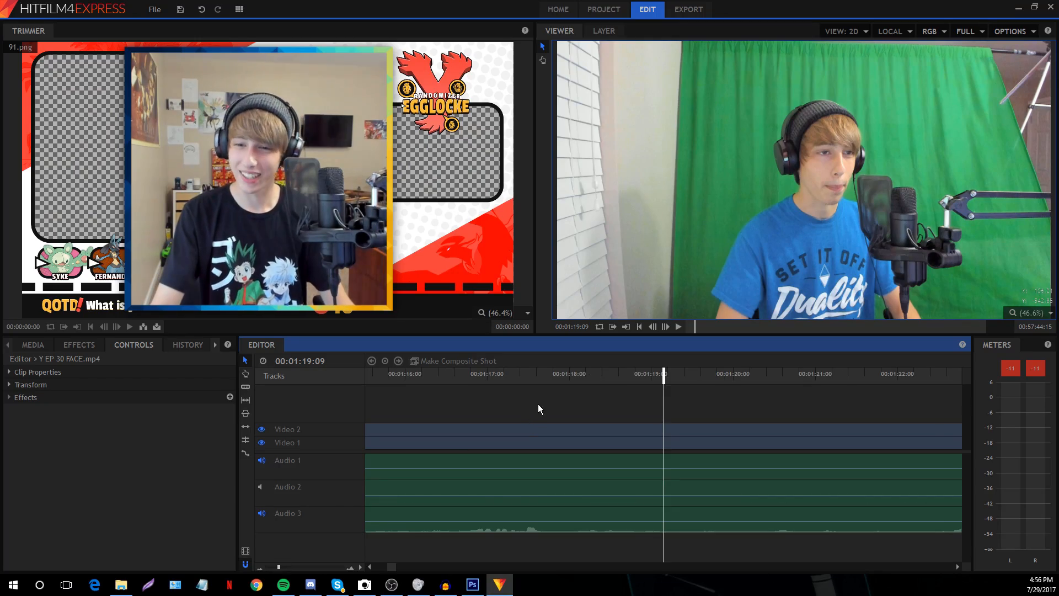
{"action": "left_click", "coordinate": [942, 374]}
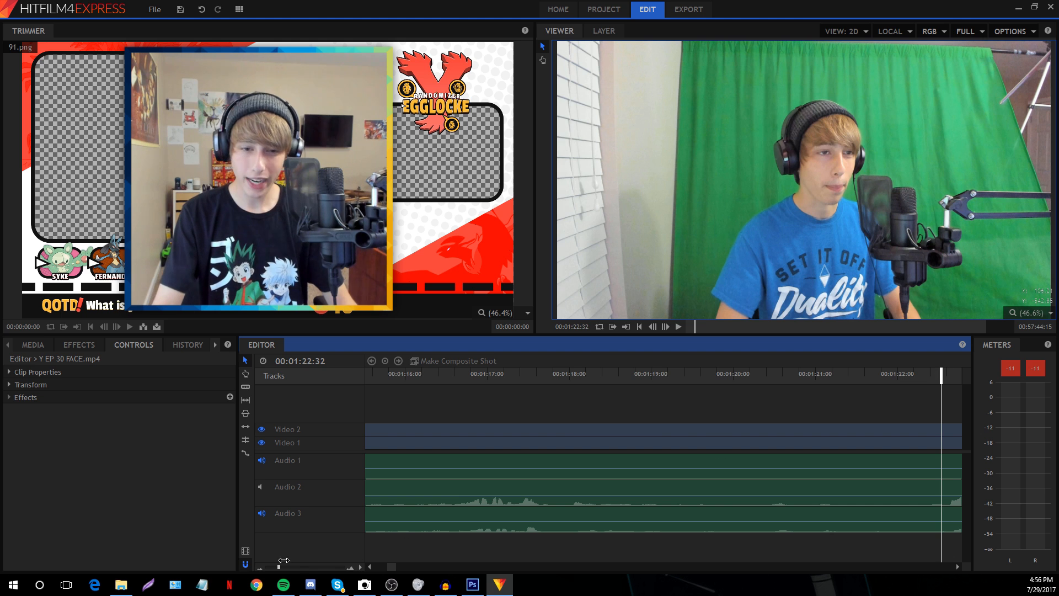
{"action": "left_click_drag", "start_coordinate": [284, 560], "coordinate": [281, 560]}
{"action": "key", "text": "space"}
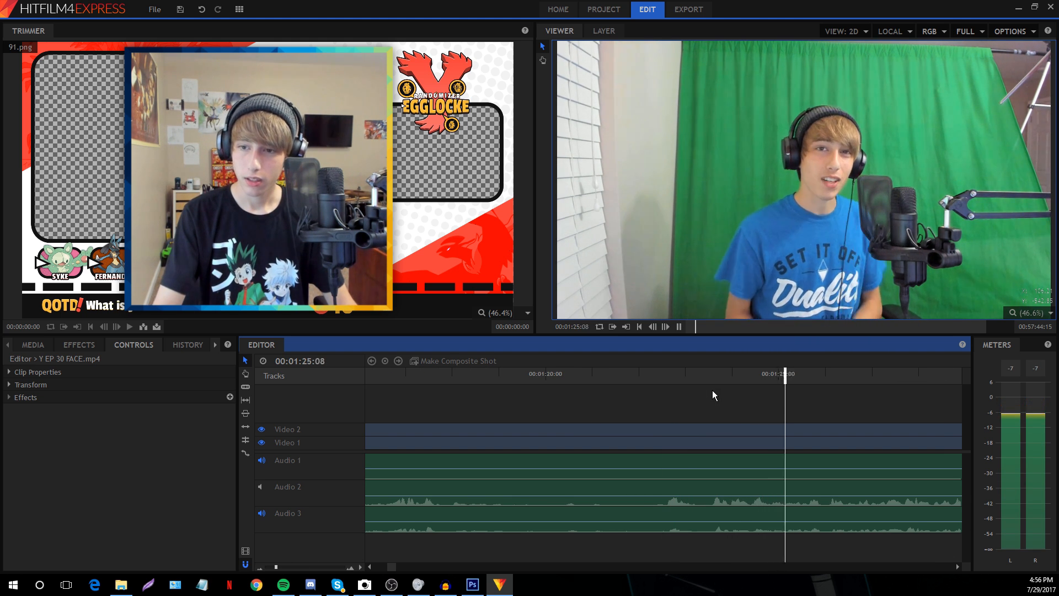
{"action": "key", "text": "space"}
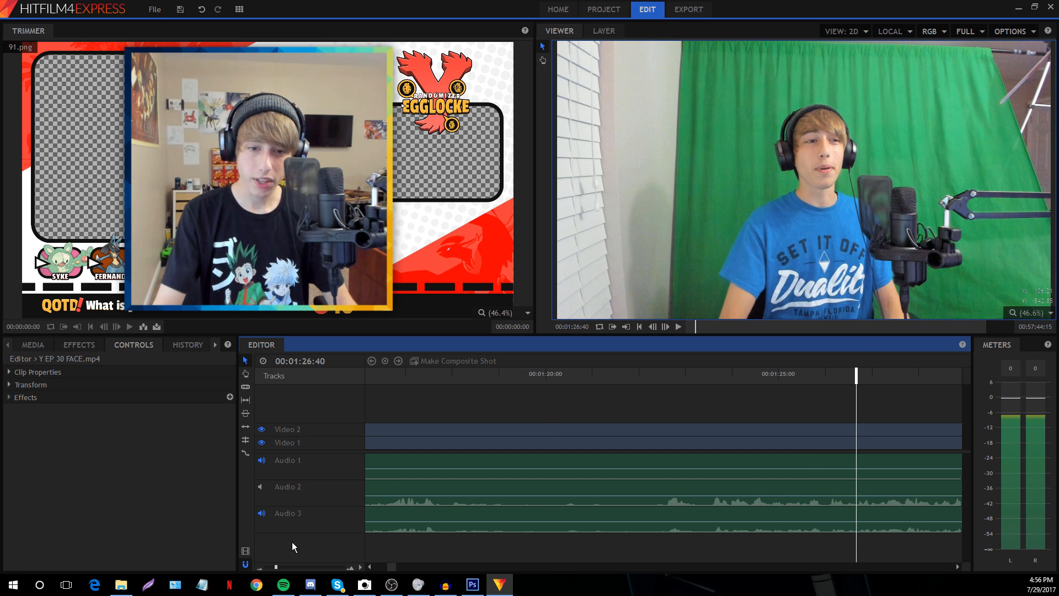
{"action": "left_click_drag", "start_coordinate": [274, 567], "coordinate": [271, 567]}
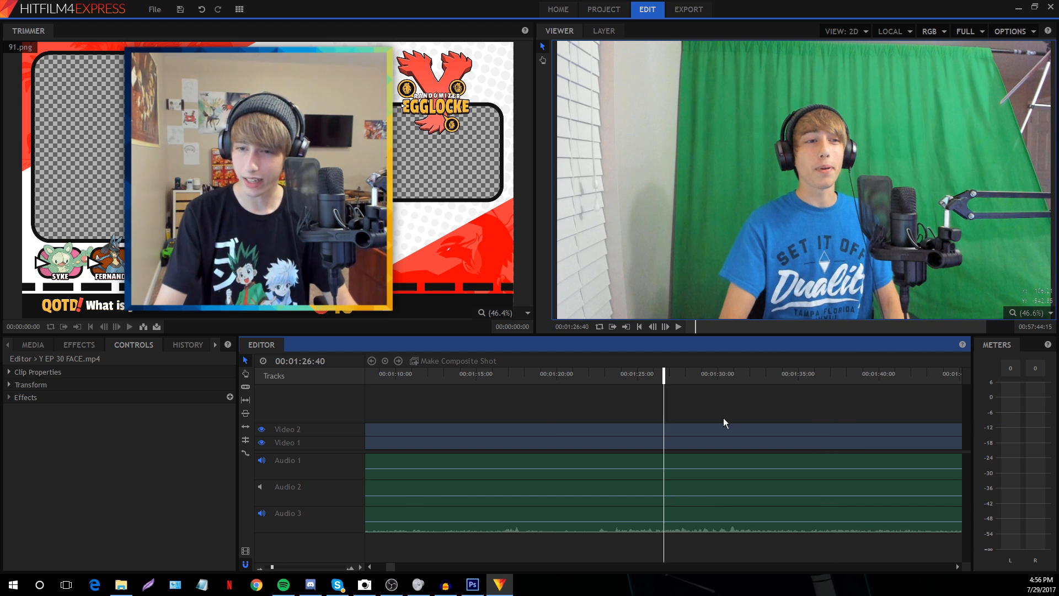
{"action": "left_click", "coordinate": [708, 374]}
{"action": "key", "text": "space"}
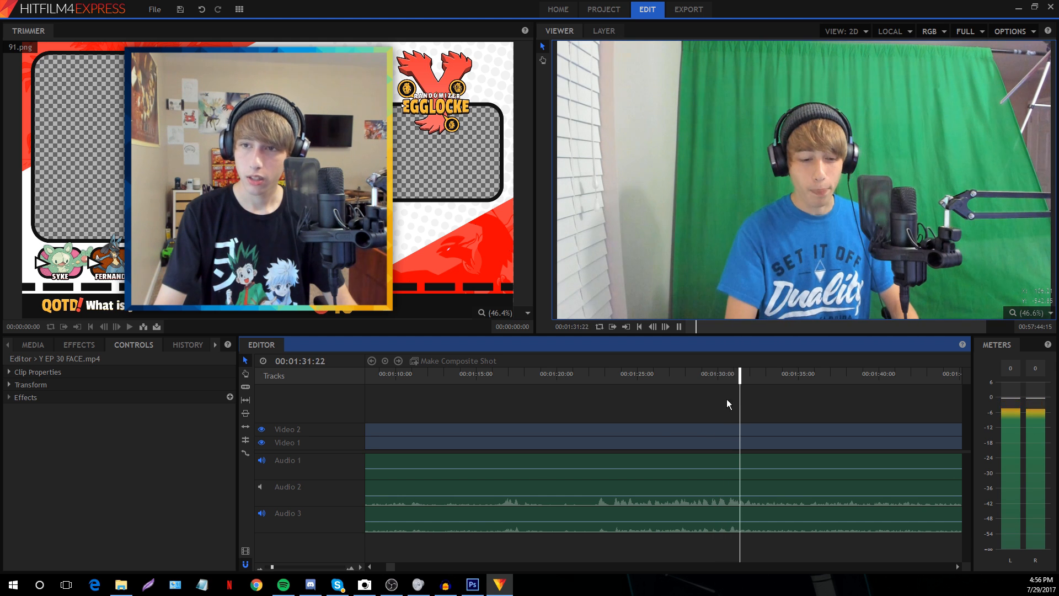
Play from about 1:53 to keep checking the footage
{"action": "left_click_drag", "start_coordinate": [392, 565], "coordinate": [392, 564]}
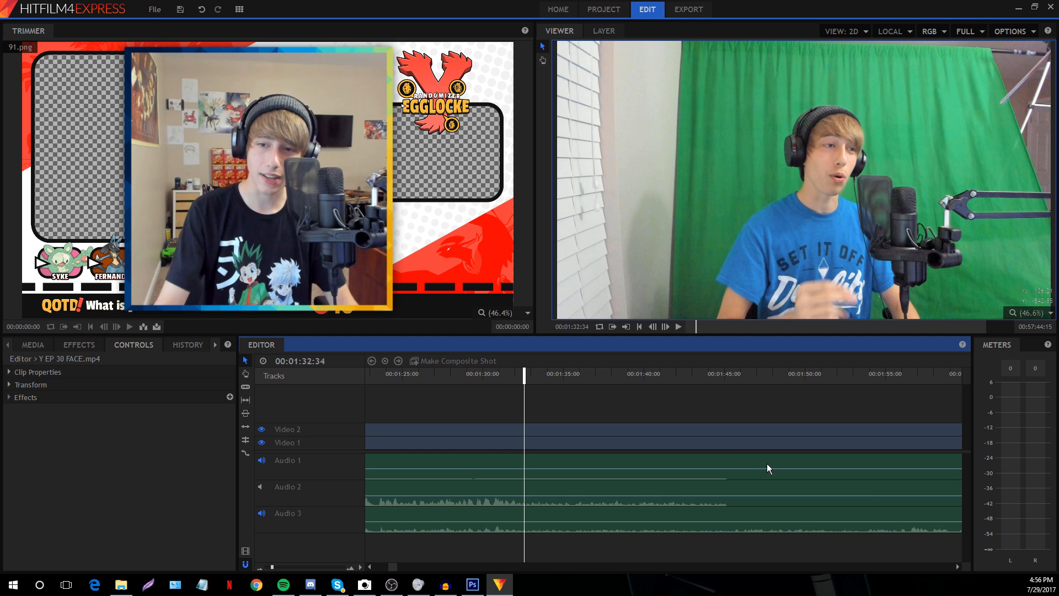
{"action": "left_click", "coordinate": [865, 380]}
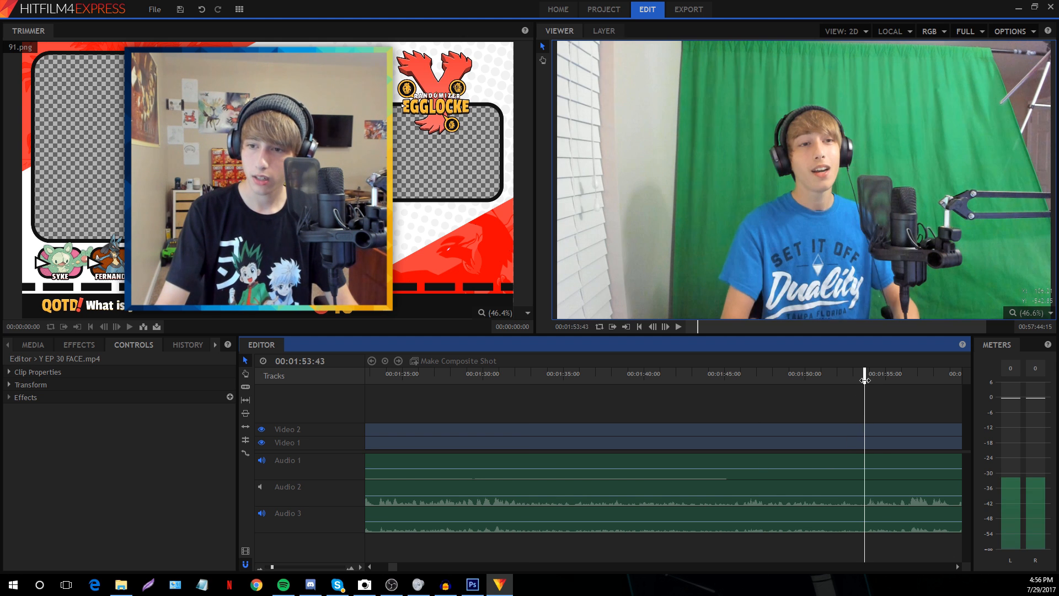
{"action": "key", "text": "space"}
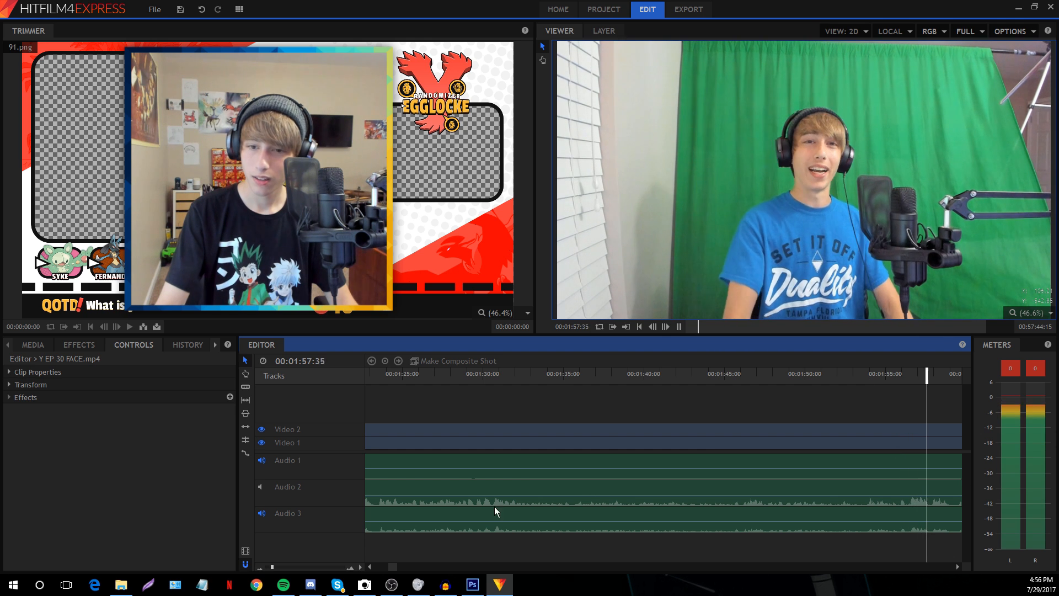
{"action": "left_click_drag", "start_coordinate": [392, 567], "coordinate": [392, 571]}
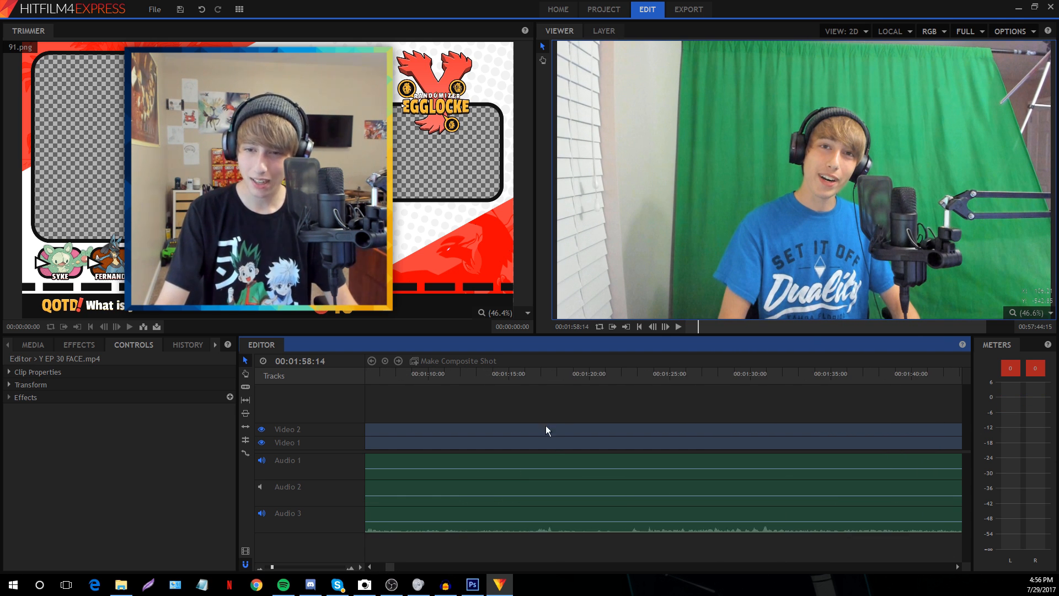
Narrow the intro point to 1:21:12 and marquee-select every clip on all tracks
{"action": "left_click", "coordinate": [638, 374]}
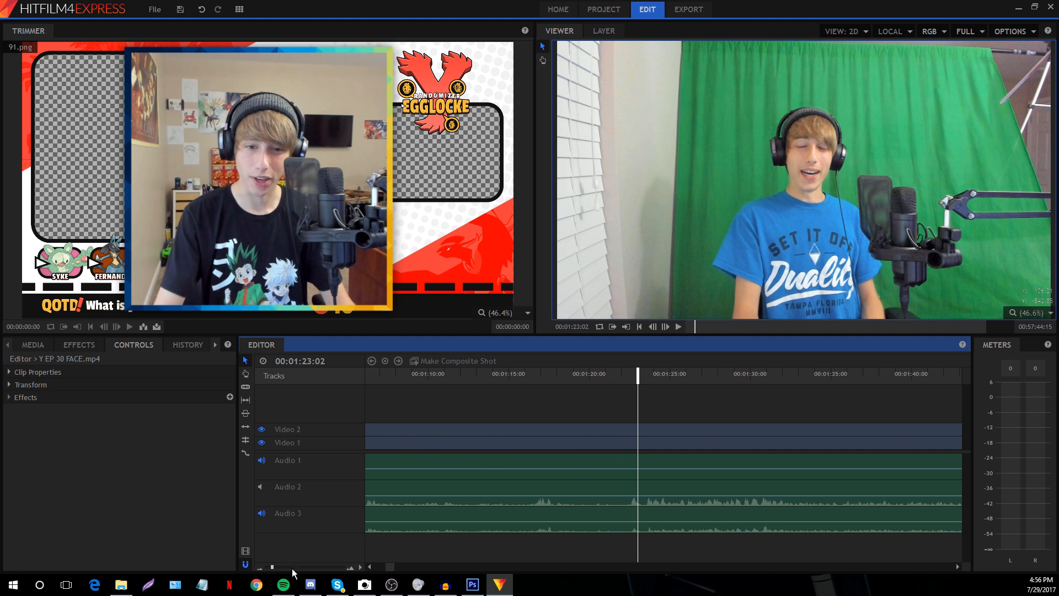
{"action": "scroll", "coordinate": [511, 411], "scroll_direction": "up", "scroll_amount": 2}
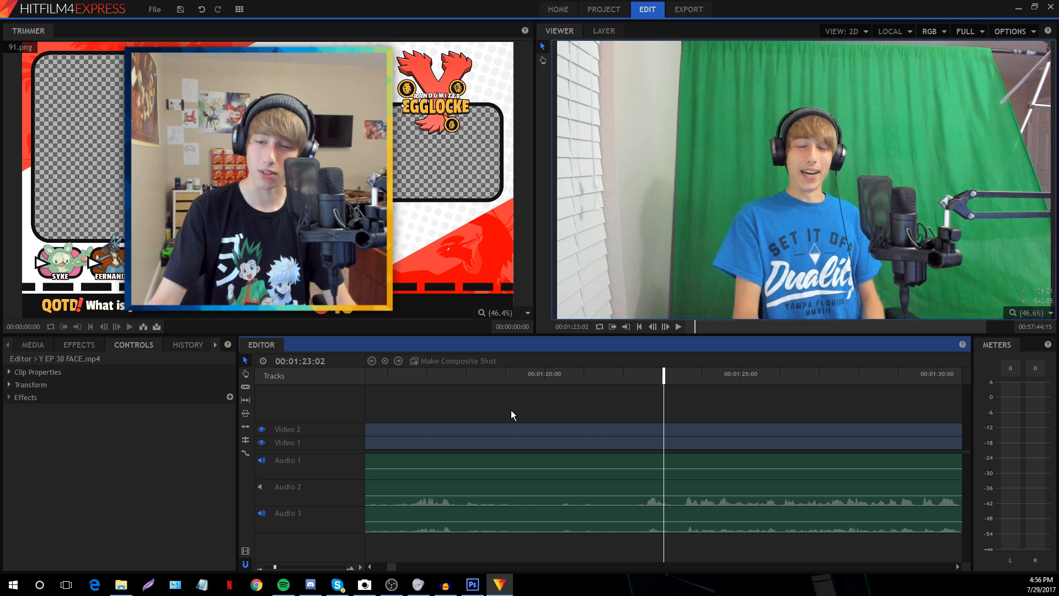
{"action": "key", "text": "space"}
{"action": "left_click", "coordinate": [635, 368]}
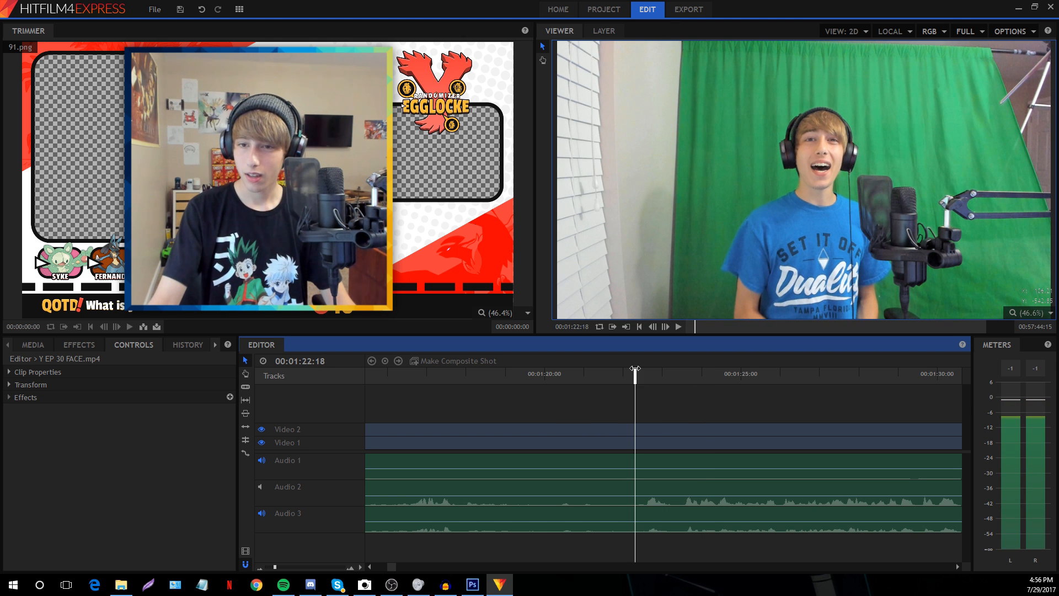
{"action": "key", "text": "space"}
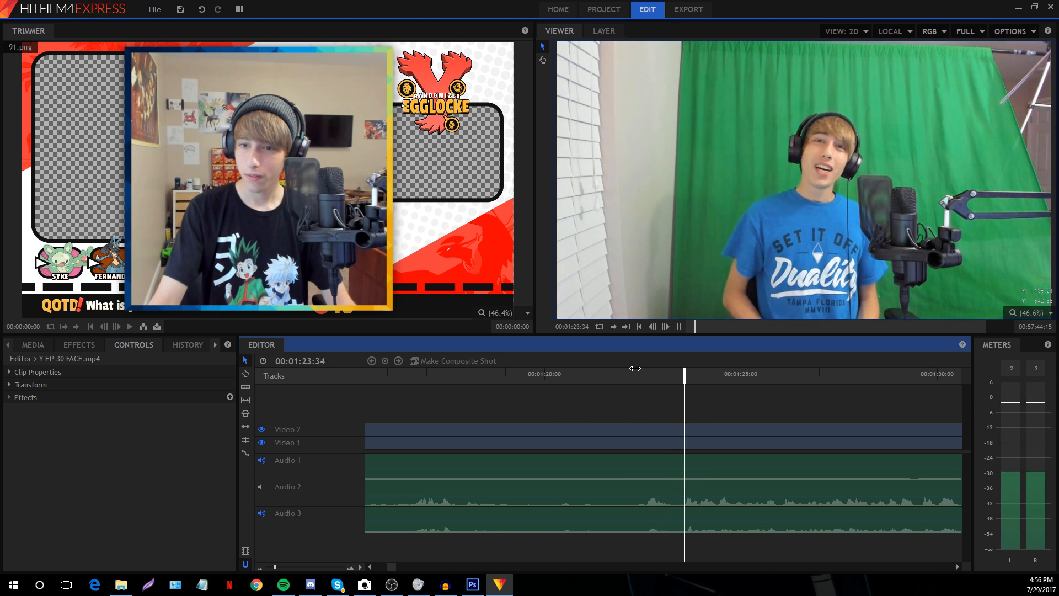
{"action": "key", "text": "space"}
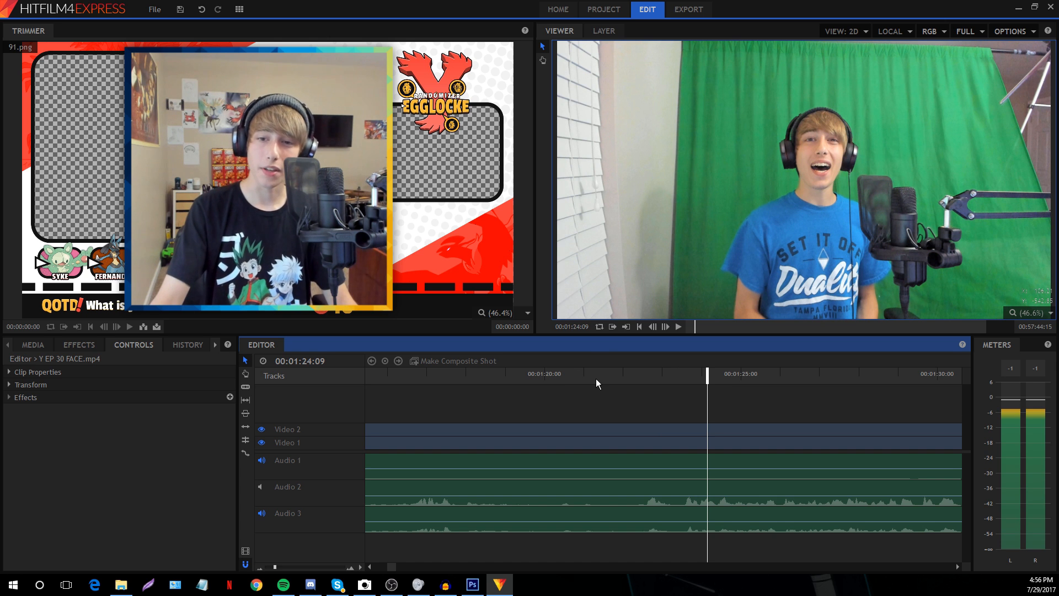
{"action": "left_click", "coordinate": [591, 372]}
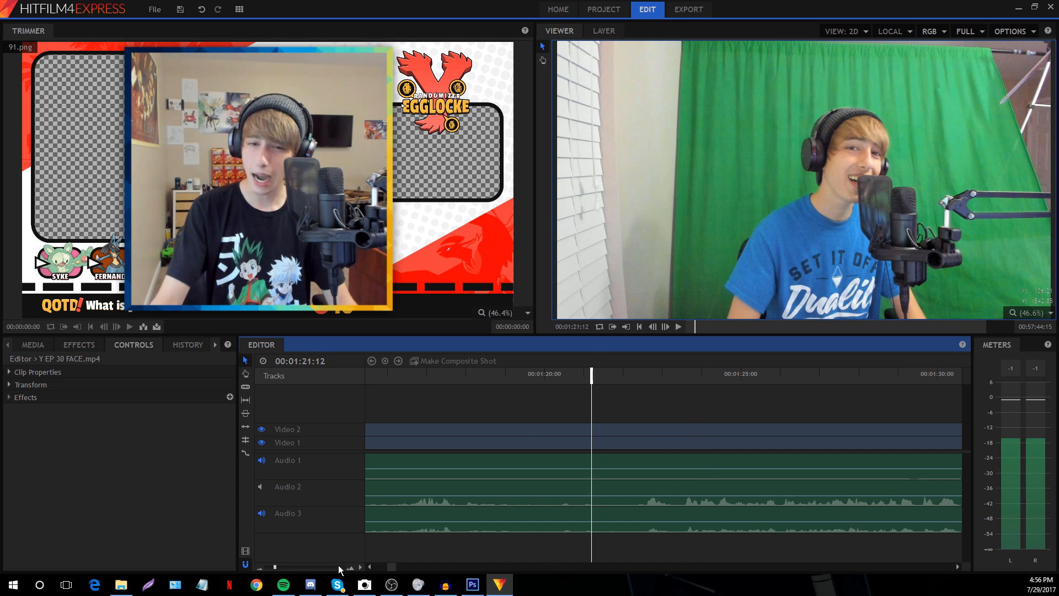
{"action": "left_click_drag", "start_coordinate": [503, 412], "coordinate": [541, 559]}
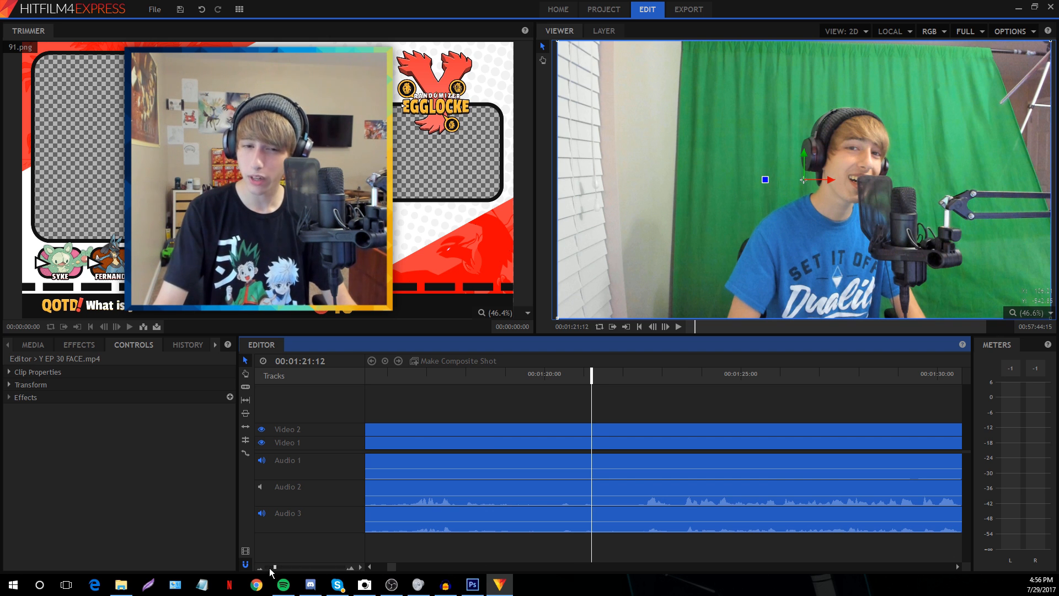
Zoom in around 1:18–1:24 and play from about 1:21 to pinpoint the intro
{"action": "left_click_drag", "start_coordinate": [271, 569], "coordinate": [269, 569]}
{"action": "scroll", "coordinate": [396, 567], "scroll_direction": "right", "scroll_amount": 3}
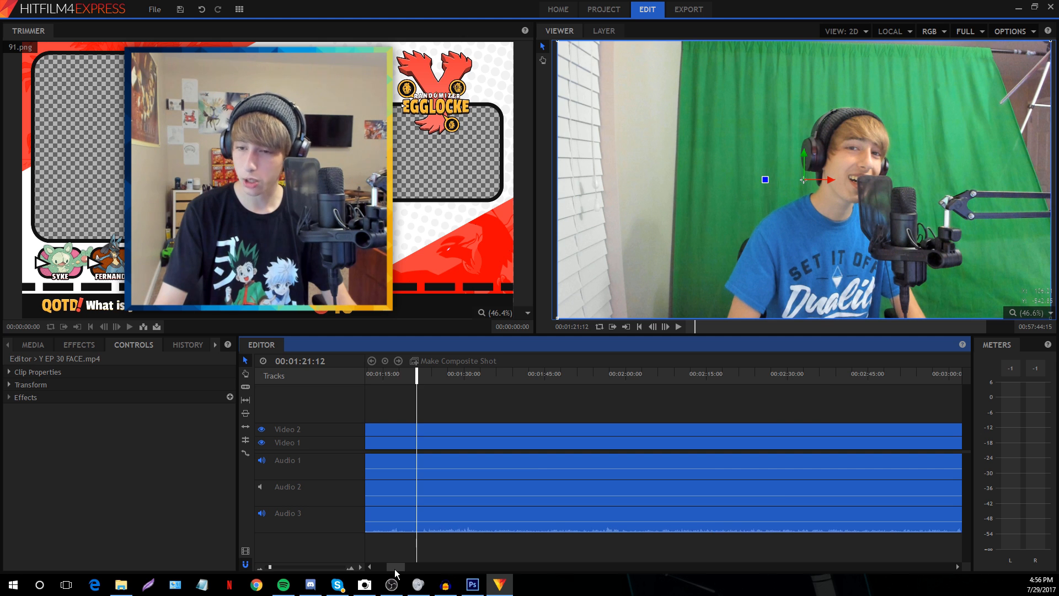
{"action": "scroll", "coordinate": [397, 568], "scroll_direction": "left", "scroll_amount": 1}
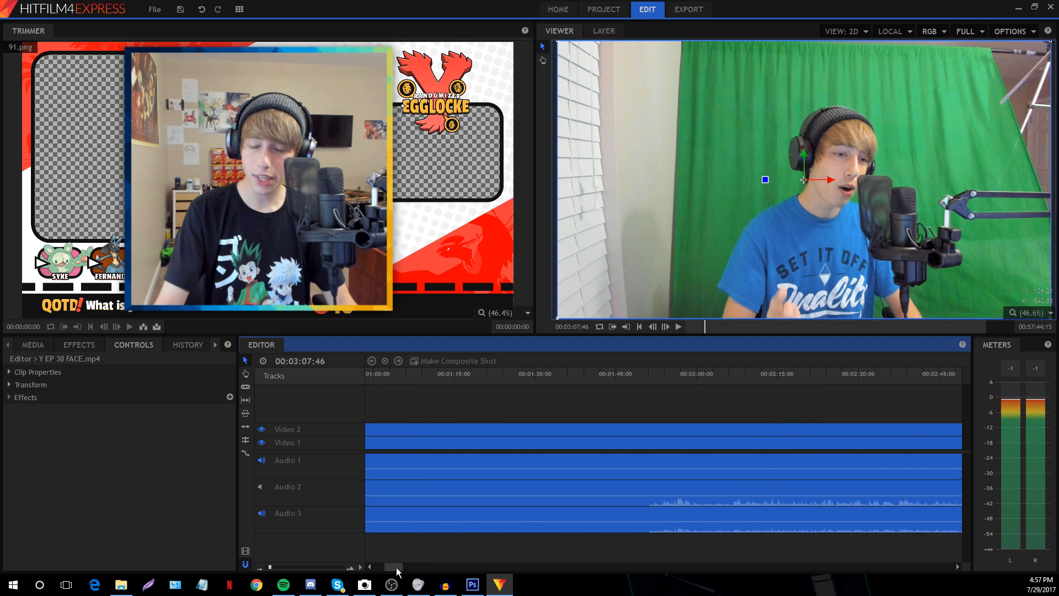
{"action": "left_click", "coordinate": [486, 375]}
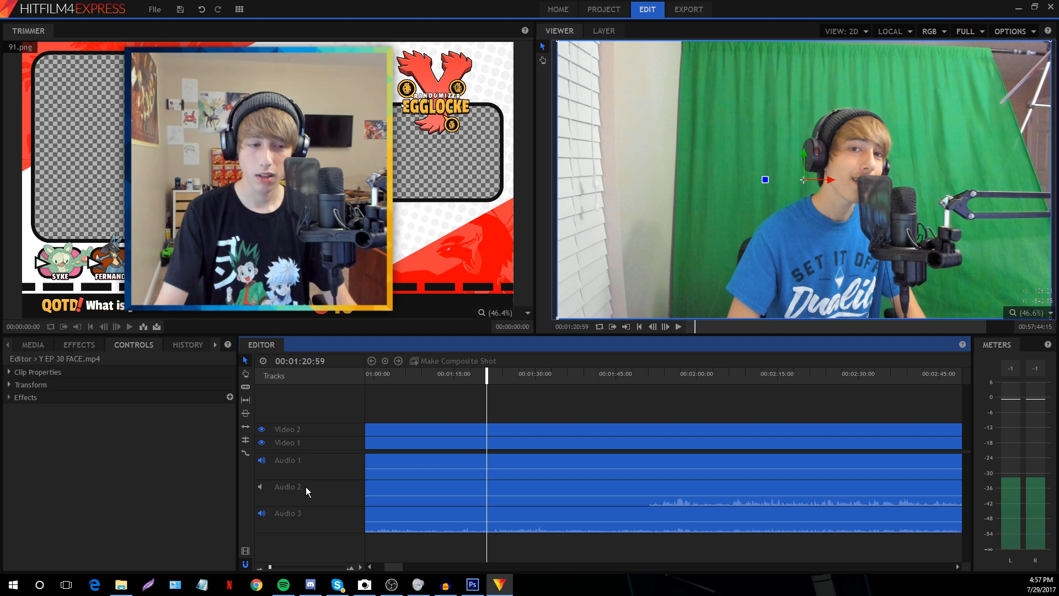
{"action": "left_click", "coordinate": [277, 568]}
{"action": "left_click", "coordinate": [602, 399]}
{"action": "key", "text": "space"}
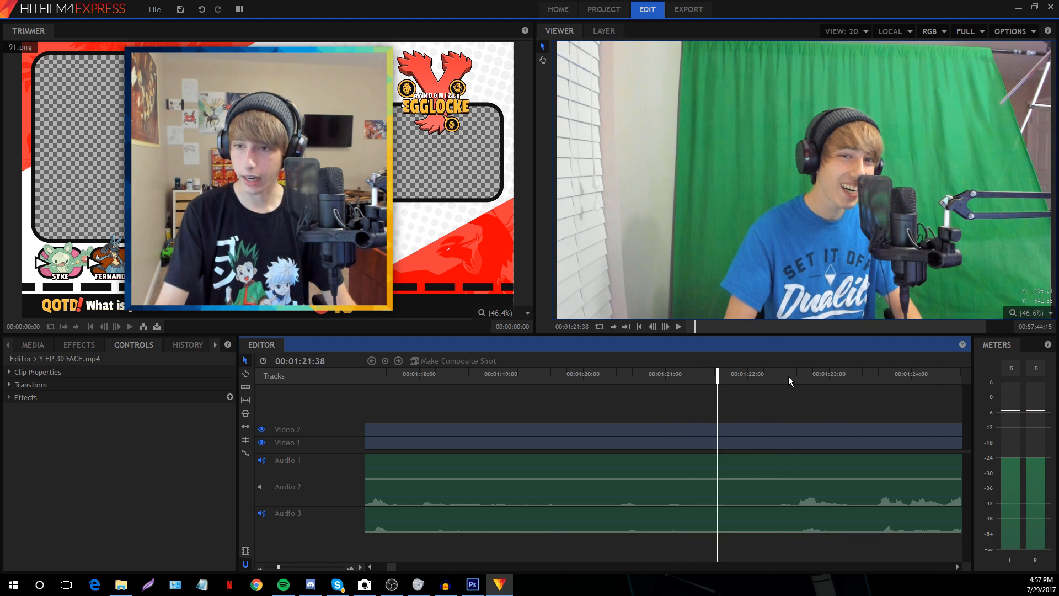
{"action": "left_click", "coordinate": [277, 567]}
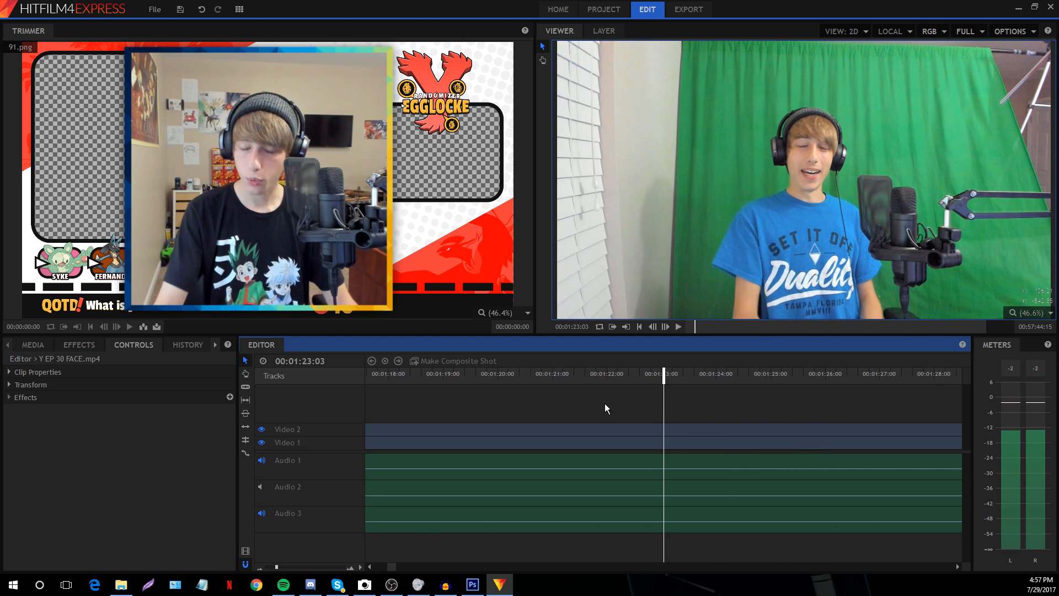
Slice all clips at 00:01:21:52, delete the earlier pieces, and select the remaining clips
{"action": "left_click", "coordinate": [601, 386]}
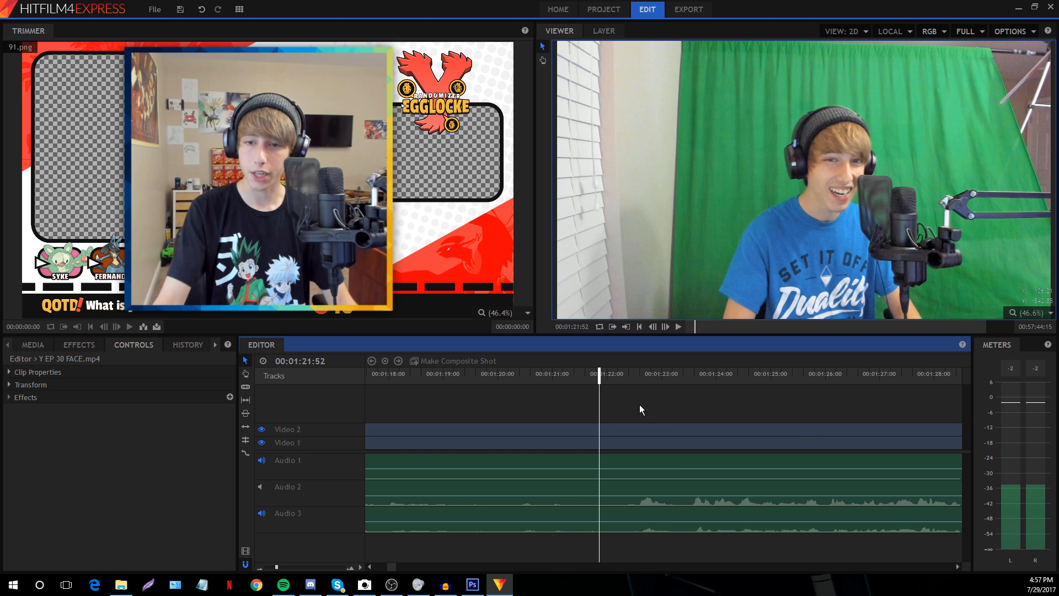
{"action": "key", "text": "ctrl+a"}
{"action": "key", "text": "ctrl+shift+d"}
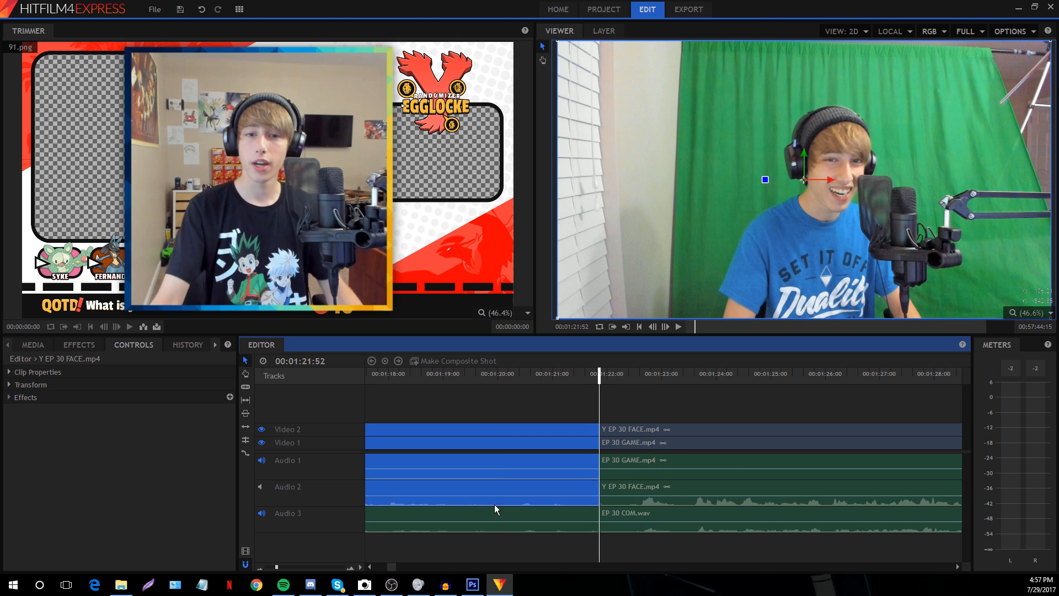
{"action": "key", "text": "Delete"}
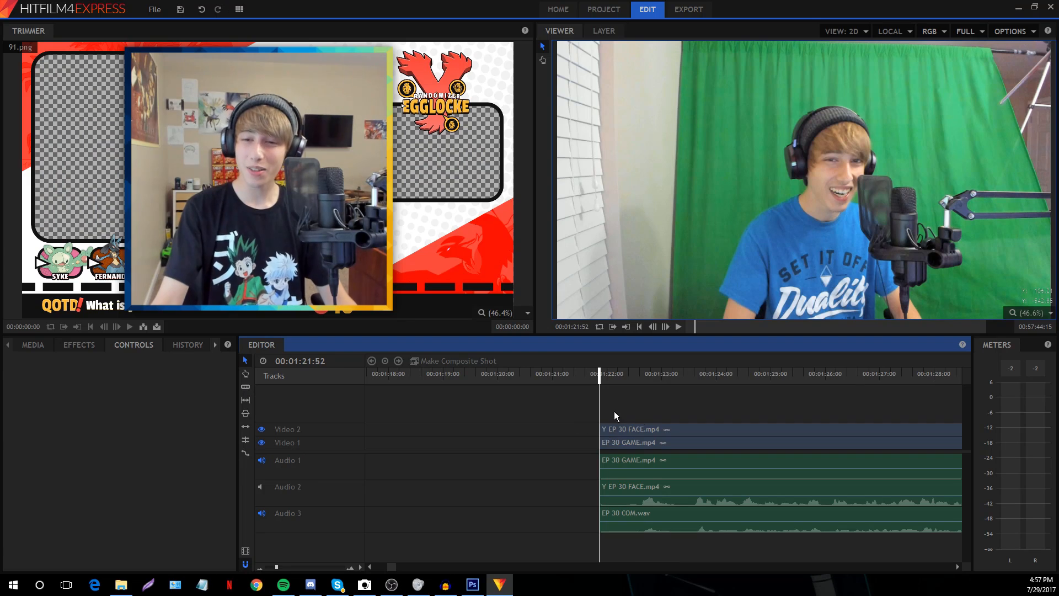
{"action": "left_click_drag", "start_coordinate": [642, 402], "coordinate": [671, 554]}
{"action": "left_click", "coordinate": [678, 374]}
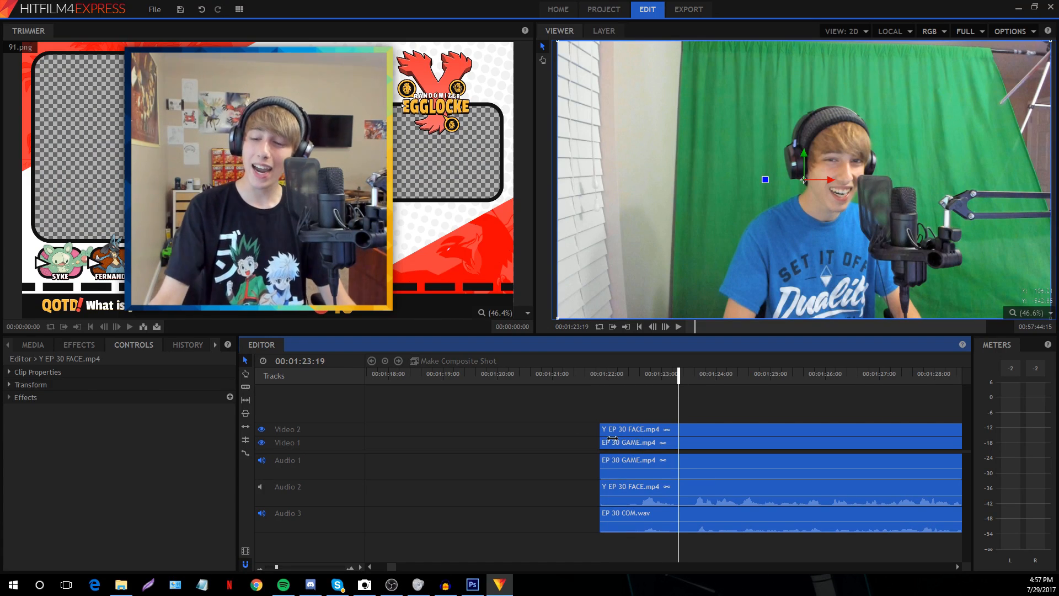
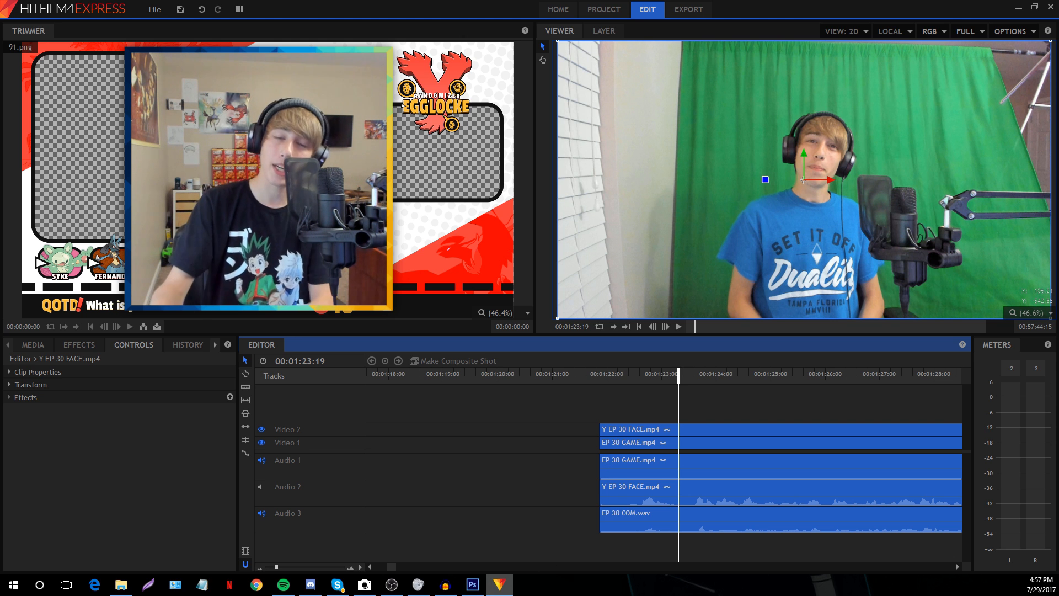
Slice all tracks at 00:01:23:19 and drag the remaining clips left to start near 00:00:04:26
{"action": "key", "text": "ctrl+shift+d"}
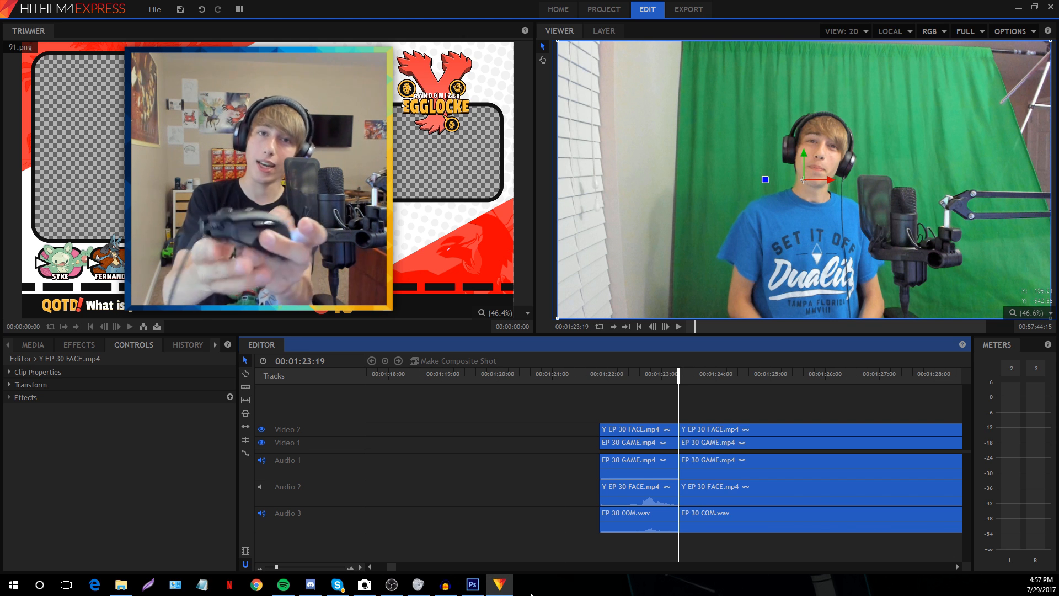
{"action": "left_click", "coordinate": [521, 421]}
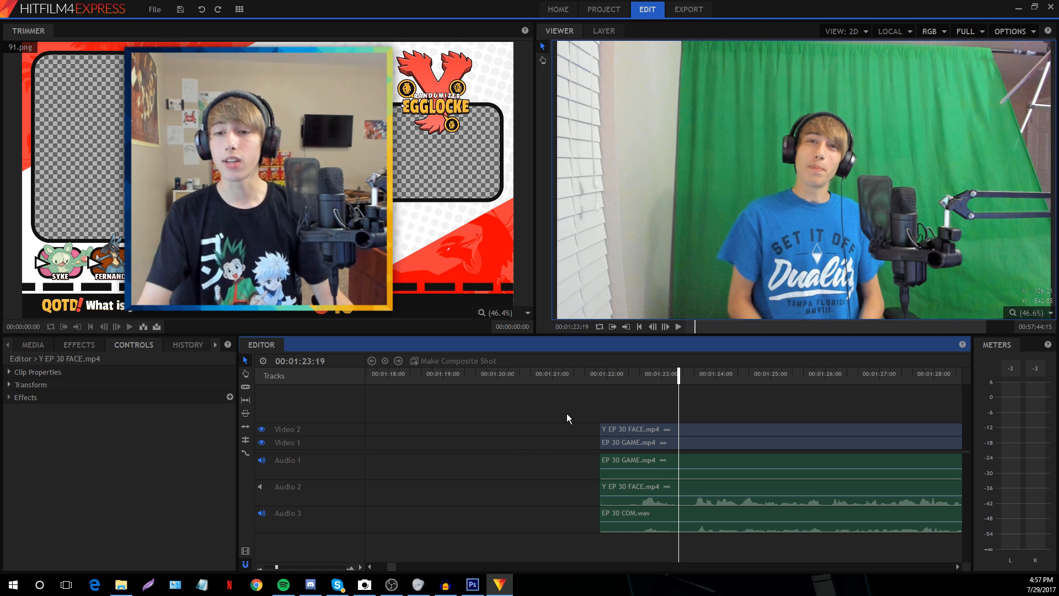
{"action": "left_click_drag", "start_coordinate": [567, 418], "coordinate": [630, 429]}
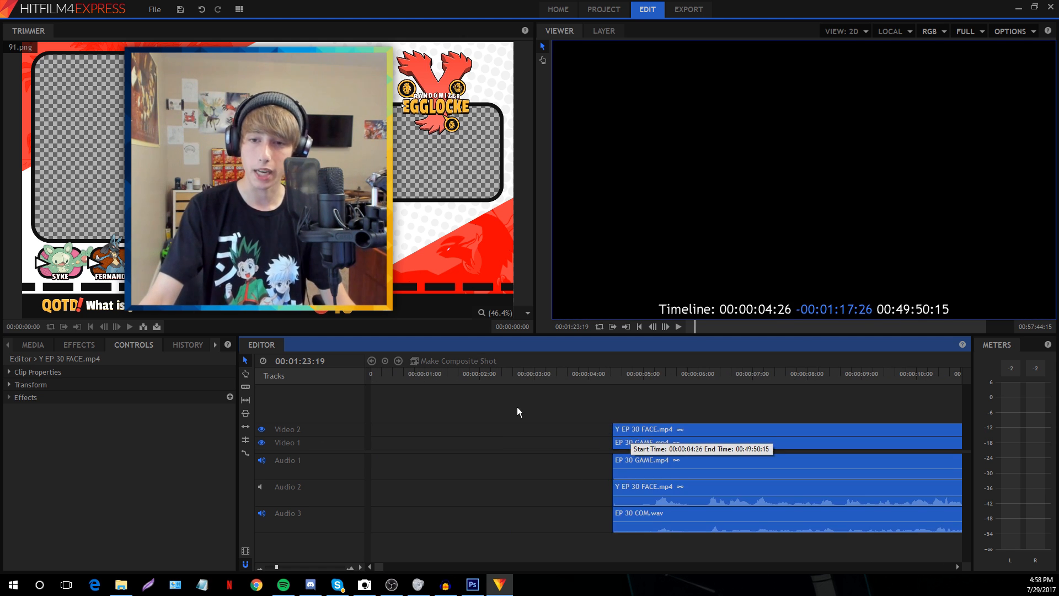
Zoom the timeline out and shift all clips slightly later, then move the playhead to 00:00:09:27
{"action": "left_click", "coordinate": [485, 428]}
{"action": "left_click_drag", "start_coordinate": [275, 567], "coordinate": [272, 567]}
{"action": "key", "text": "ctrl+a"}
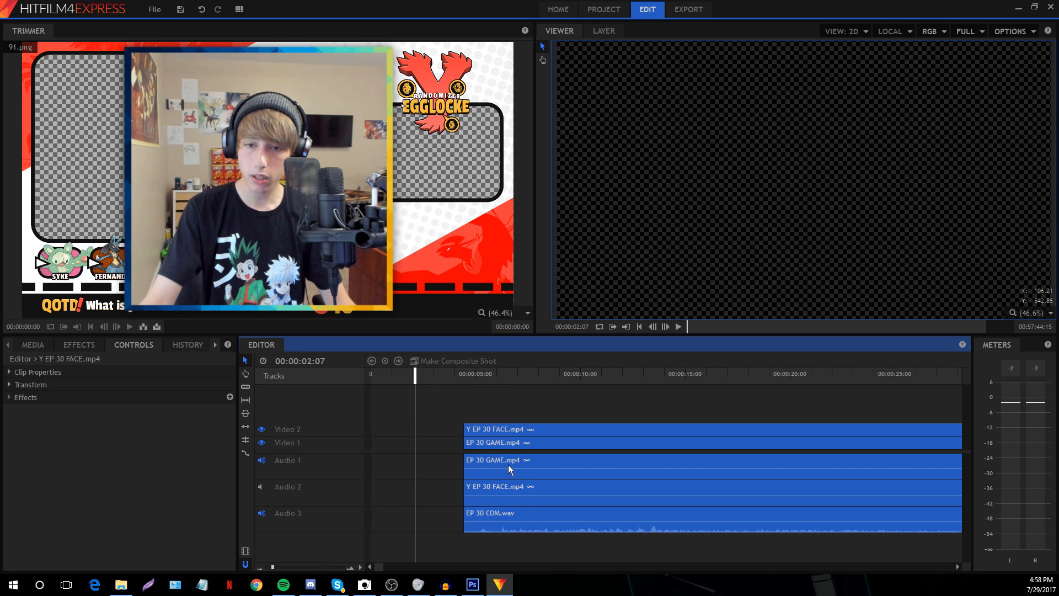
{"action": "left_click_drag", "start_coordinate": [502, 430], "coordinate": [574, 429]}
{"action": "left_click", "coordinate": [502, 439]}
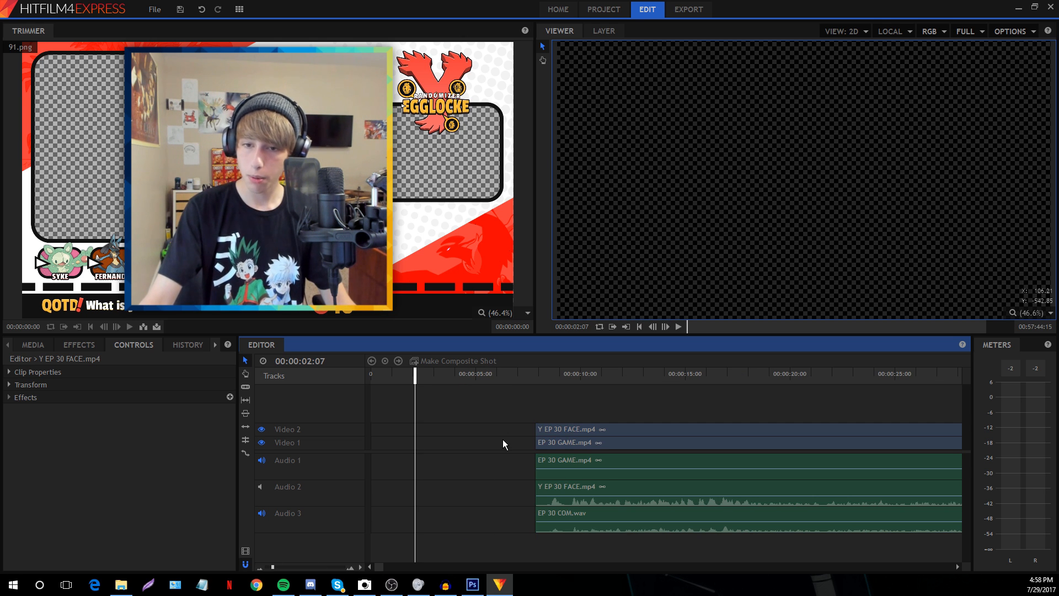
{"action": "left_click", "coordinate": [569, 375]}
Unlink the facecam's audio clip from its video and delete it
{"action": "right_click", "coordinate": [586, 486]}
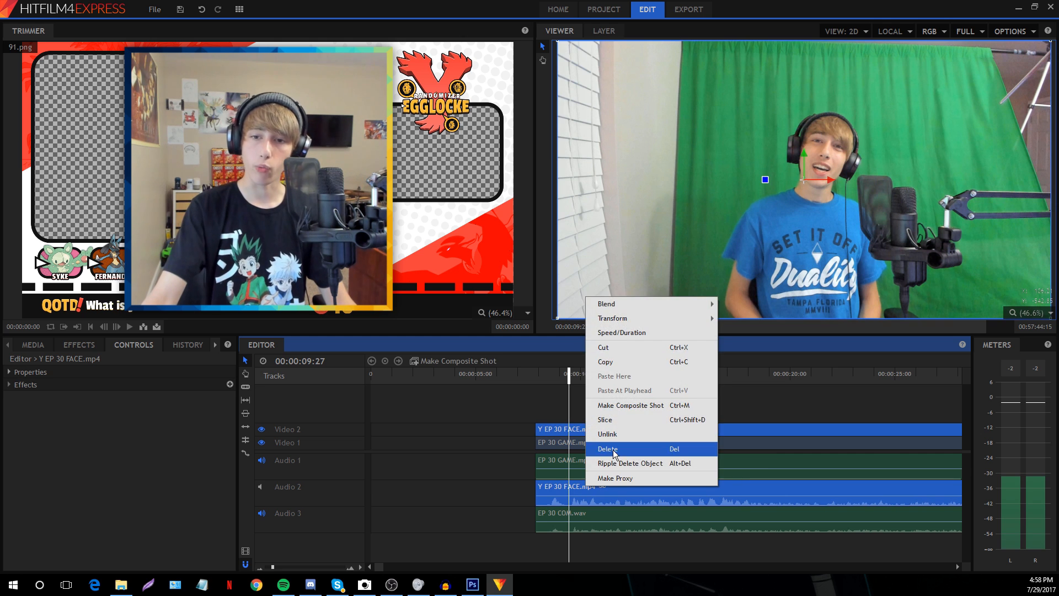
{"action": "left_click", "coordinate": [603, 446]}
{"action": "left_click", "coordinate": [585, 487]}
{"action": "key", "text": "Delete"}
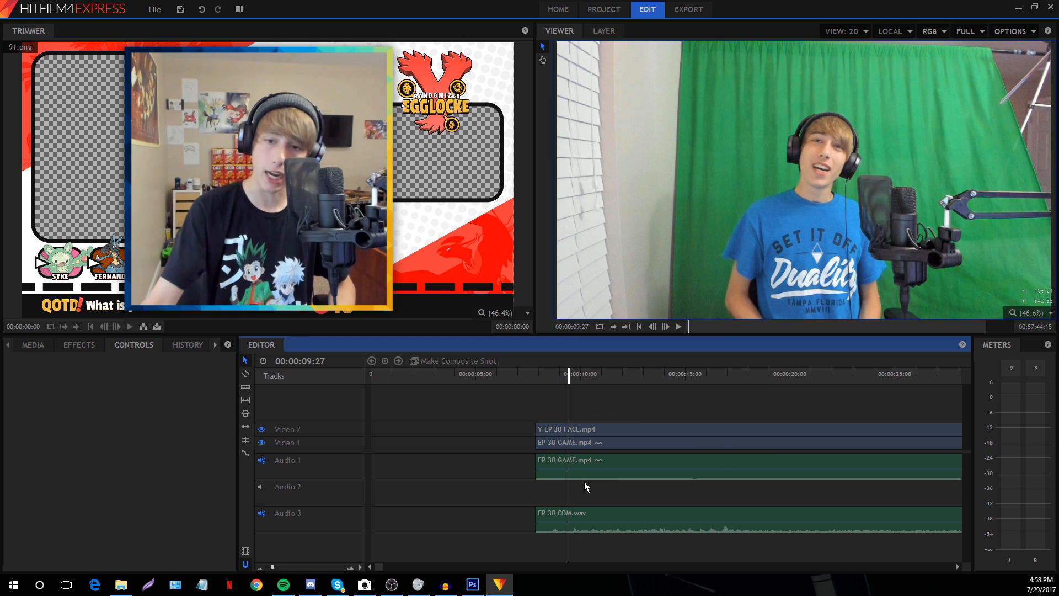
Select the EP 30 GAME.mp4 clip and try moving it earlier, leaving it in place
{"action": "left_click", "coordinate": [585, 447]}
{"action": "right_click", "coordinate": [585, 447]}
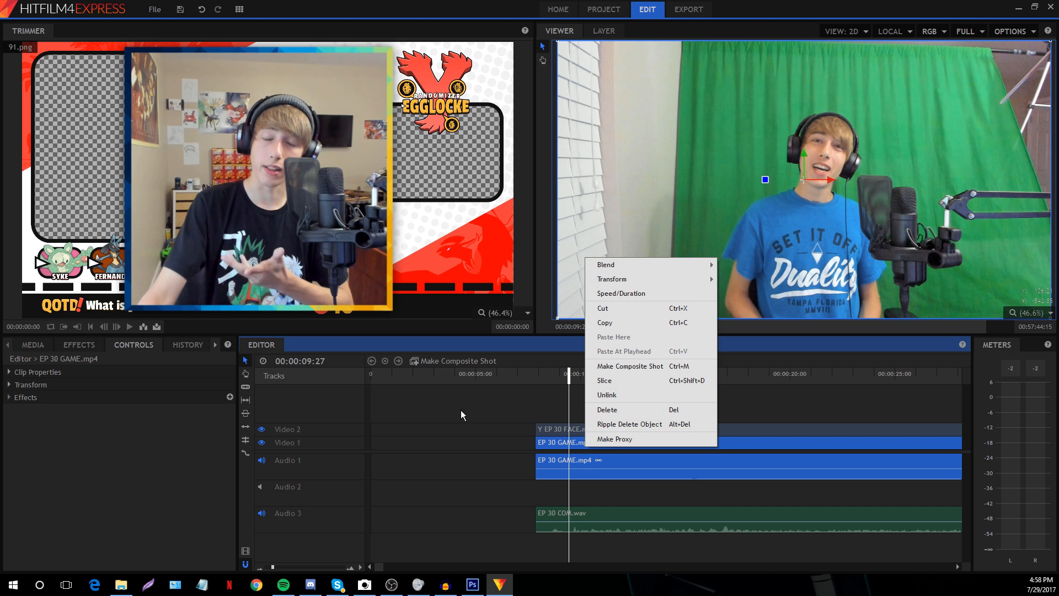
{"action": "left_click", "coordinate": [461, 409]}
{"action": "left_click", "coordinate": [437, 406]}
{"action": "left_click", "coordinate": [587, 445]}
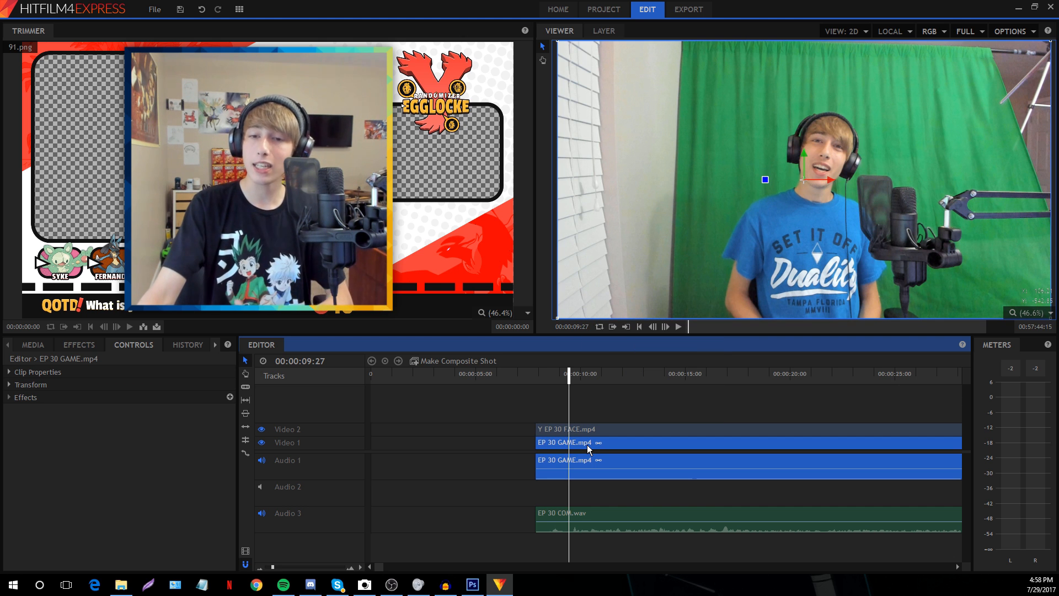
{"action": "left_click_drag", "start_coordinate": [587, 444], "coordinate": [609, 432]}
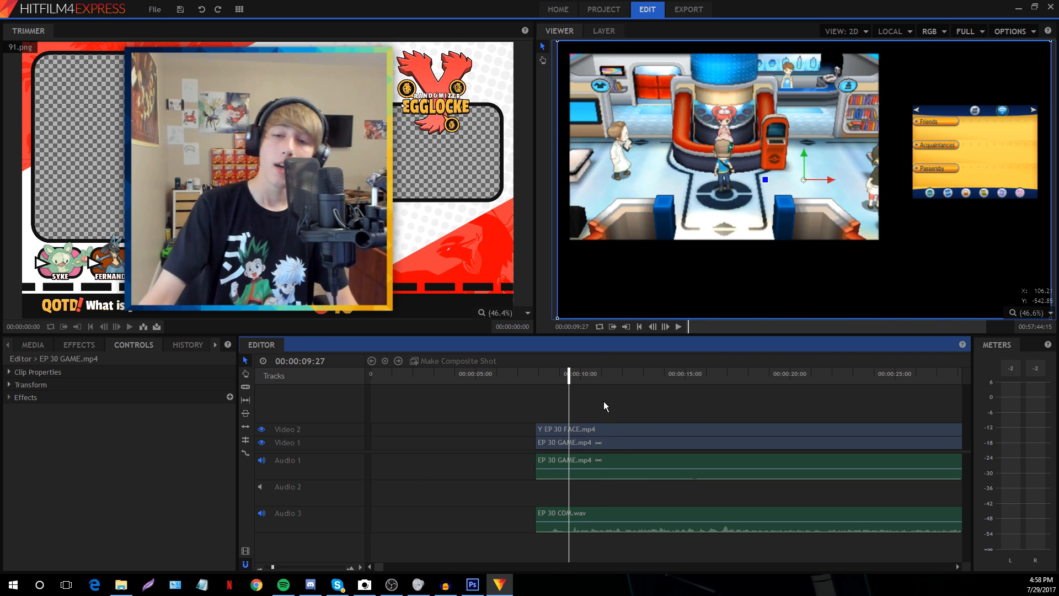
{"action": "left_click", "coordinate": [591, 428]}
{"action": "left_click", "coordinate": [459, 428]}
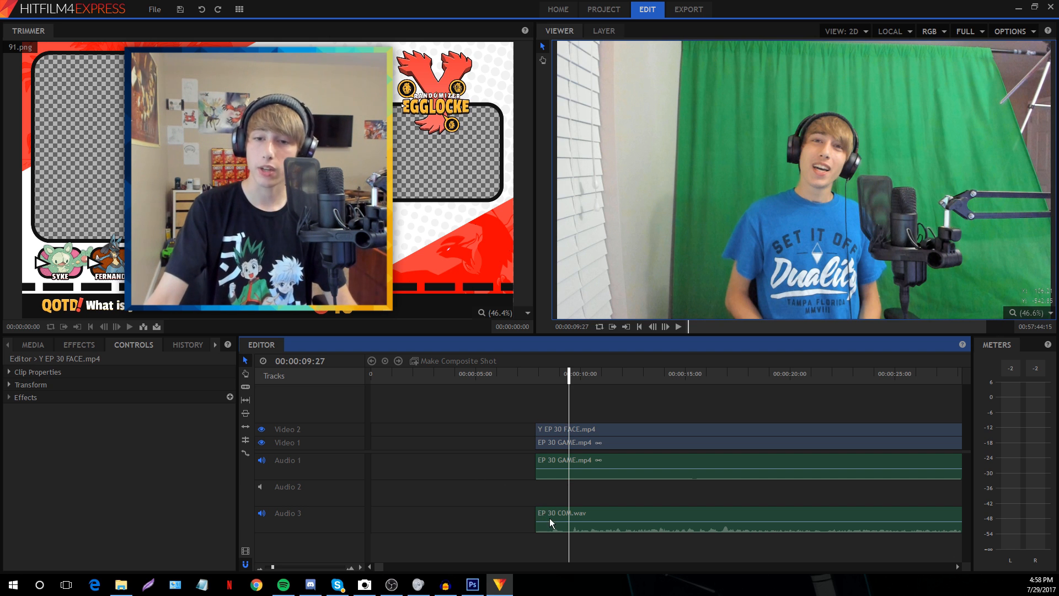
Move EP 30 COM.wav up to Audio 2 and shift all clips to start near 00:00:20
{"action": "left_click_drag", "start_coordinate": [550, 521], "coordinate": [549, 495]}
{"action": "left_click", "coordinate": [499, 475]}
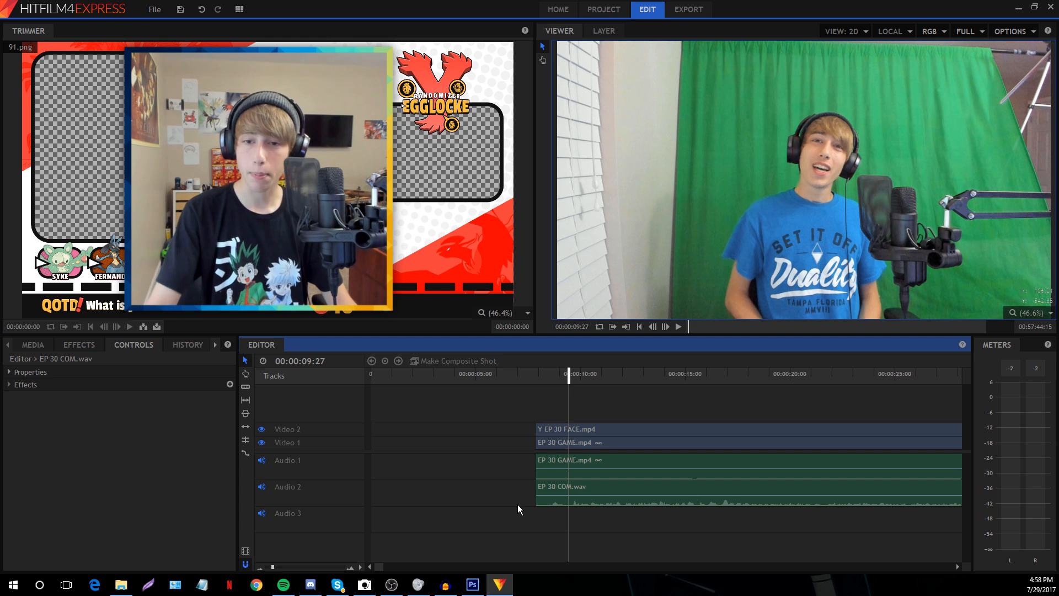
{"action": "left_click_drag", "start_coordinate": [549, 389], "coordinate": [598, 522]}
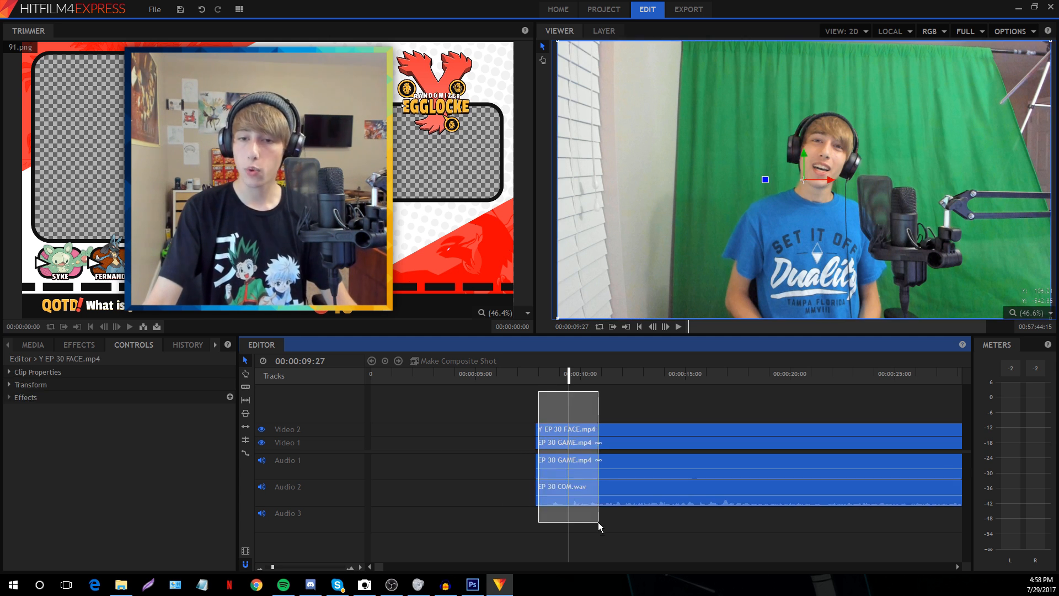
{"action": "left_click_drag", "start_coordinate": [558, 442], "coordinate": [820, 441]}
{"action": "left_click", "coordinate": [724, 422]}
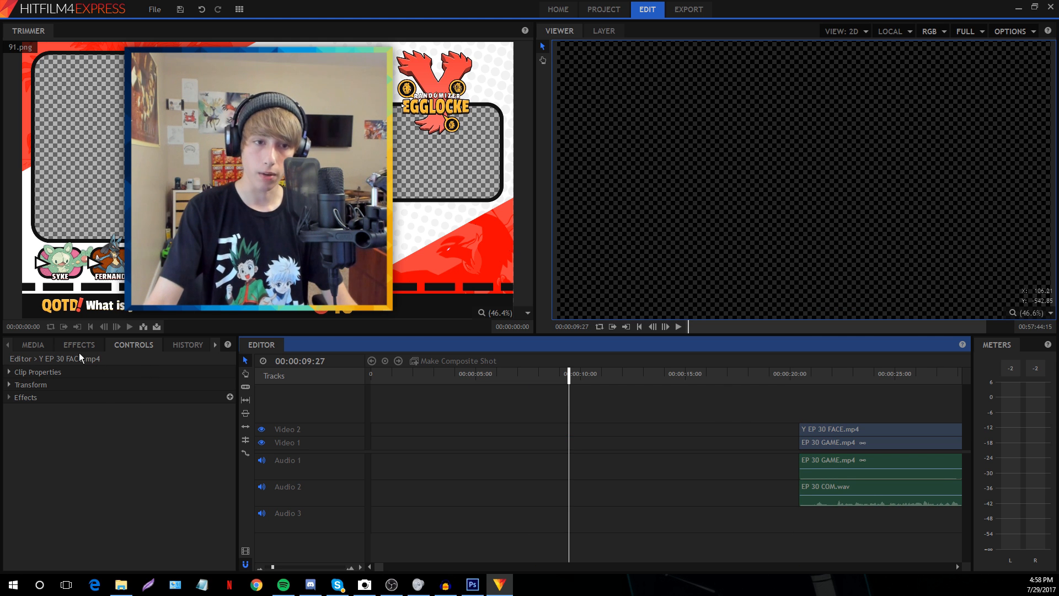
Place Y EGGLOCKE INTRO PART 1.avi from the media list at the start of Video 1
{"action": "left_click", "coordinate": [33, 344]}
{"action": "scroll", "coordinate": [138, 496], "scroll_direction": "down", "scroll_amount": 5}
{"action": "scroll", "coordinate": [148, 526], "scroll_direction": "down", "scroll_amount": 3}
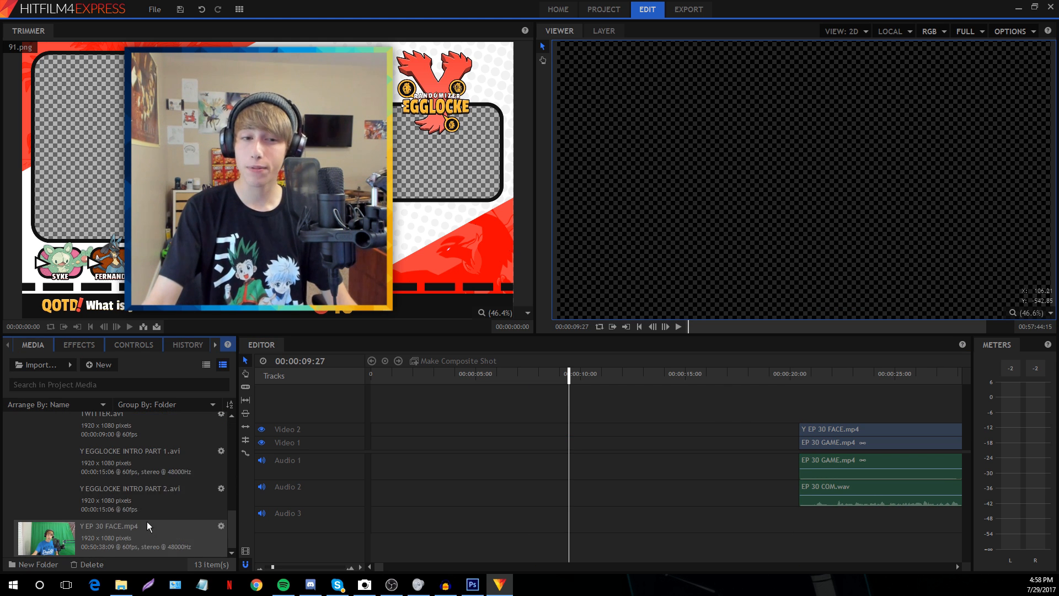
{"action": "left_click", "coordinate": [147, 507]}
{"action": "scroll", "coordinate": [138, 485], "scroll_direction": "down", "scroll_amount": 1}
{"action": "left_click_drag", "start_coordinate": [127, 466], "coordinate": [369, 446]}
{"action": "left_click", "coordinate": [452, 391]}
Preview the intro by scrubbing frames around 00:00:05 and playing it from the start
{"action": "left_click", "coordinate": [483, 374]}
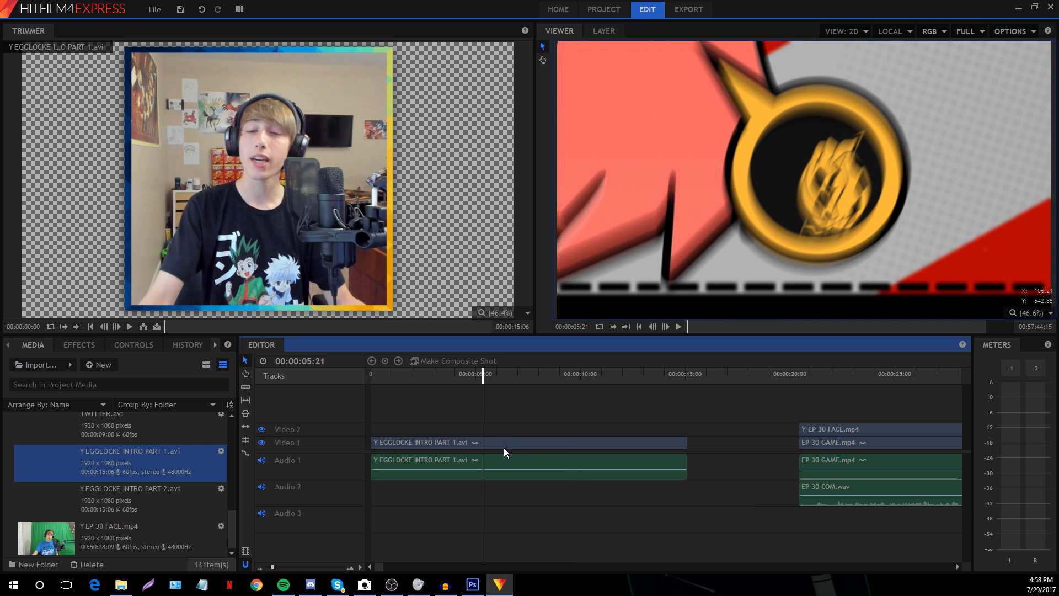
{"action": "left_click", "coordinate": [515, 374]}
{"action": "left_click", "coordinate": [378, 375]}
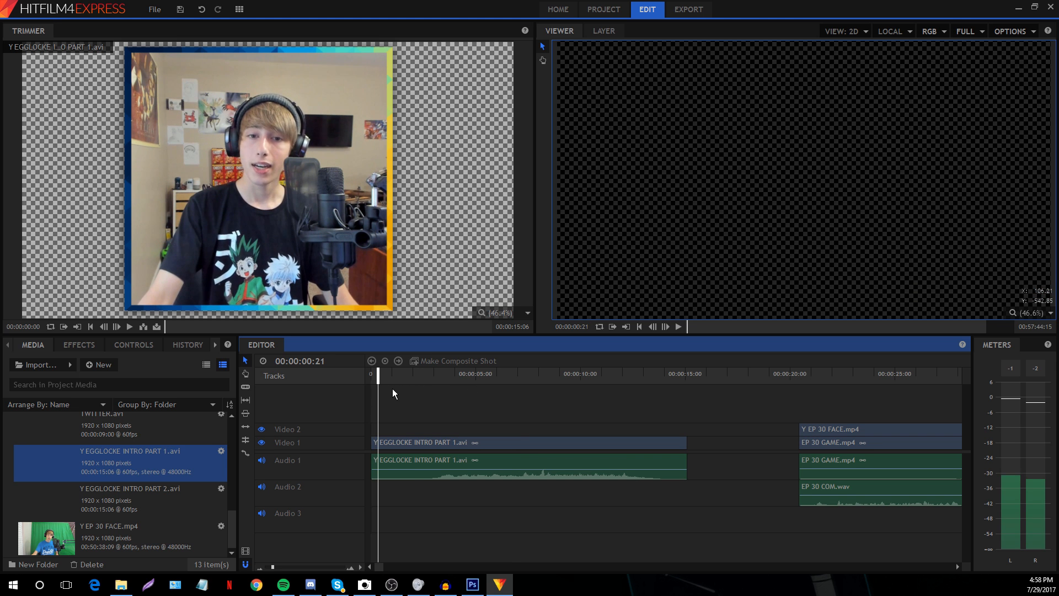
{"action": "key", "text": "space"}
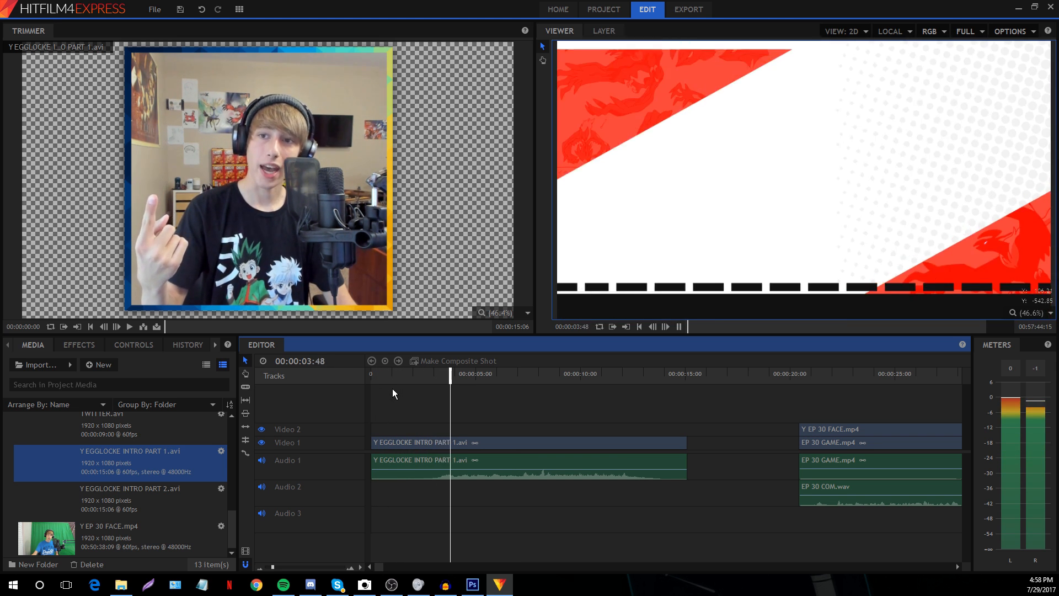
{"action": "key", "text": "space"}
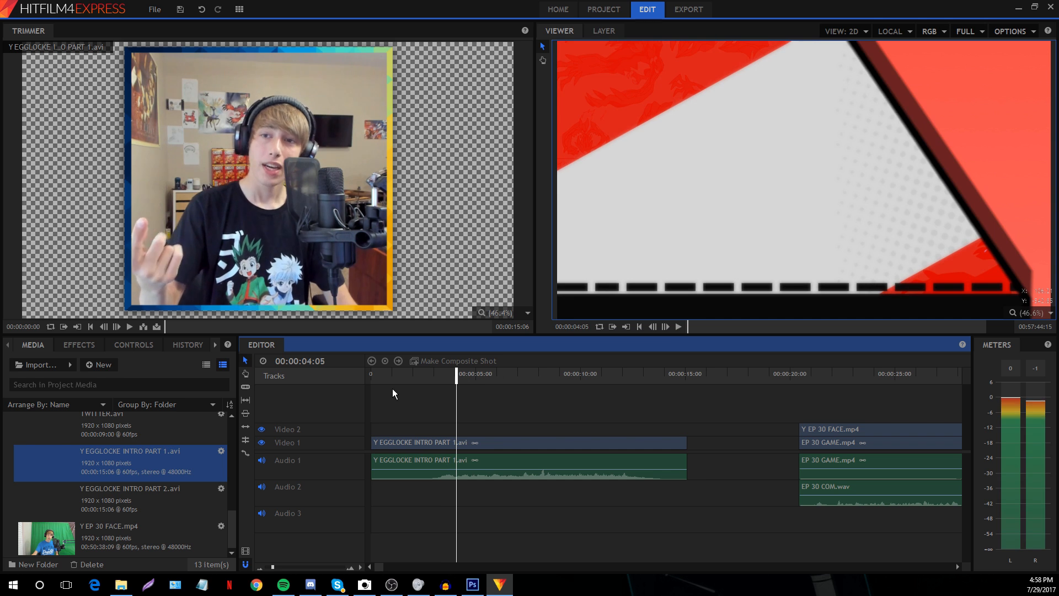
{"action": "left_click", "coordinate": [478, 372]}
Lower the intro clip's audio Level to -3.0 dB in its Controls
{"action": "left_click", "coordinate": [479, 443]}
{"action": "left_click", "coordinate": [134, 345]}
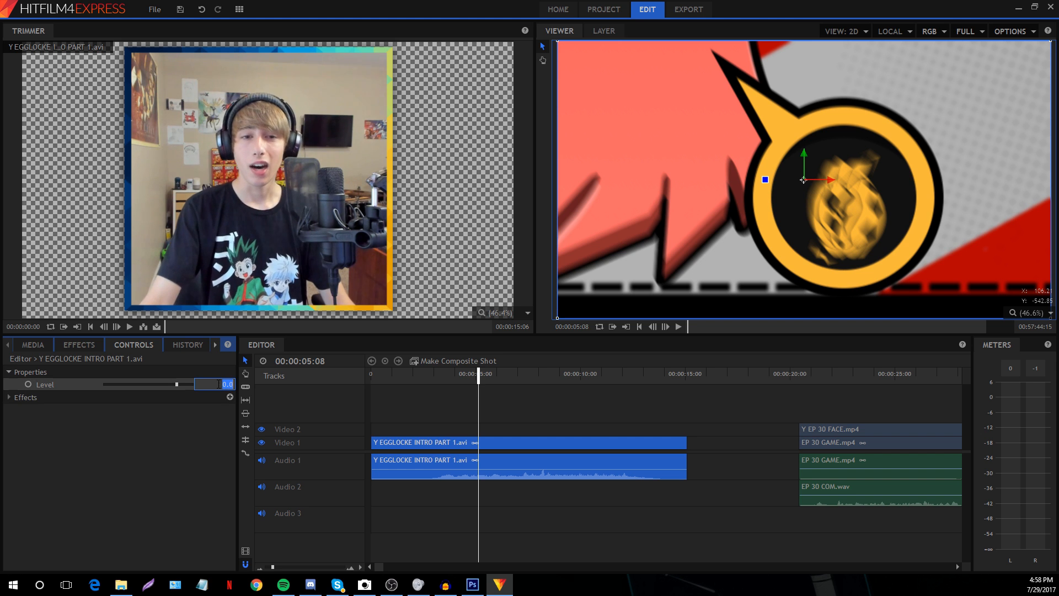
{"action": "left_click_drag", "start_coordinate": [223, 384], "coordinate": [218, 384]}
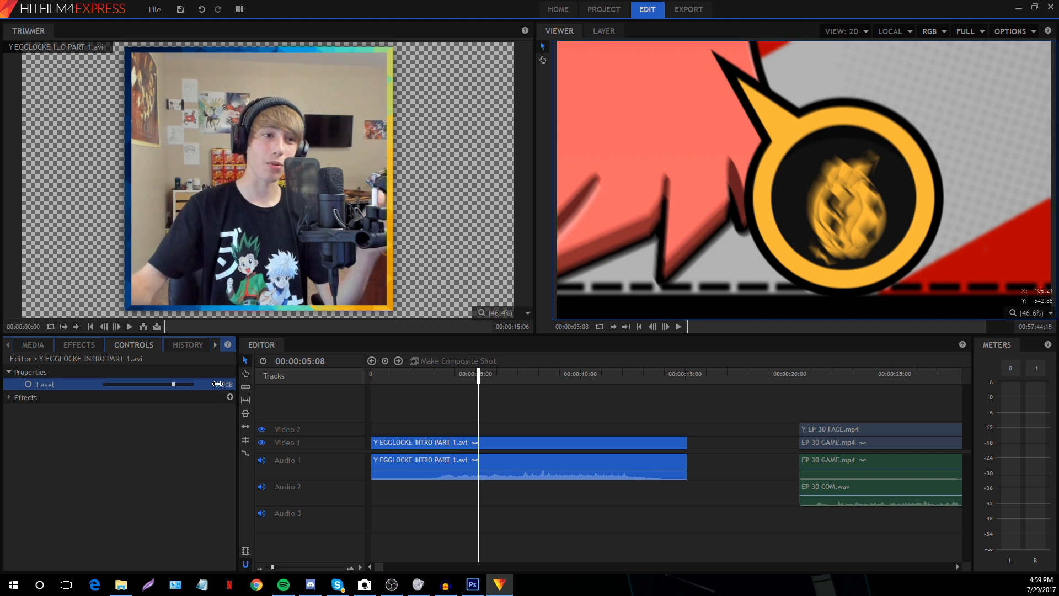
{"action": "left_click", "coordinate": [489, 412]}
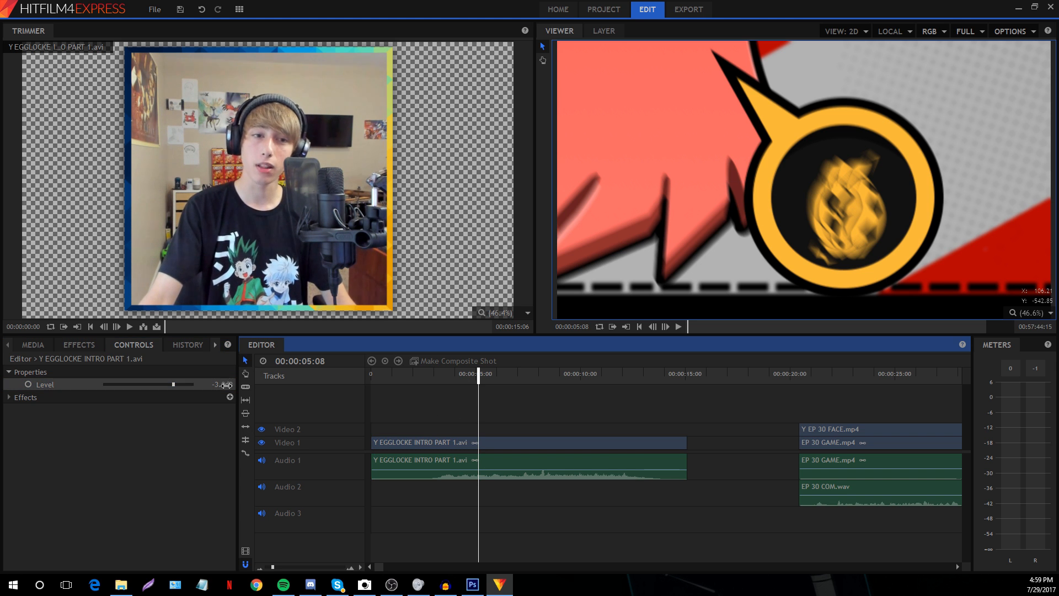
{"action": "left_click", "coordinate": [439, 442]}
{"action": "left_click", "coordinate": [430, 414]}
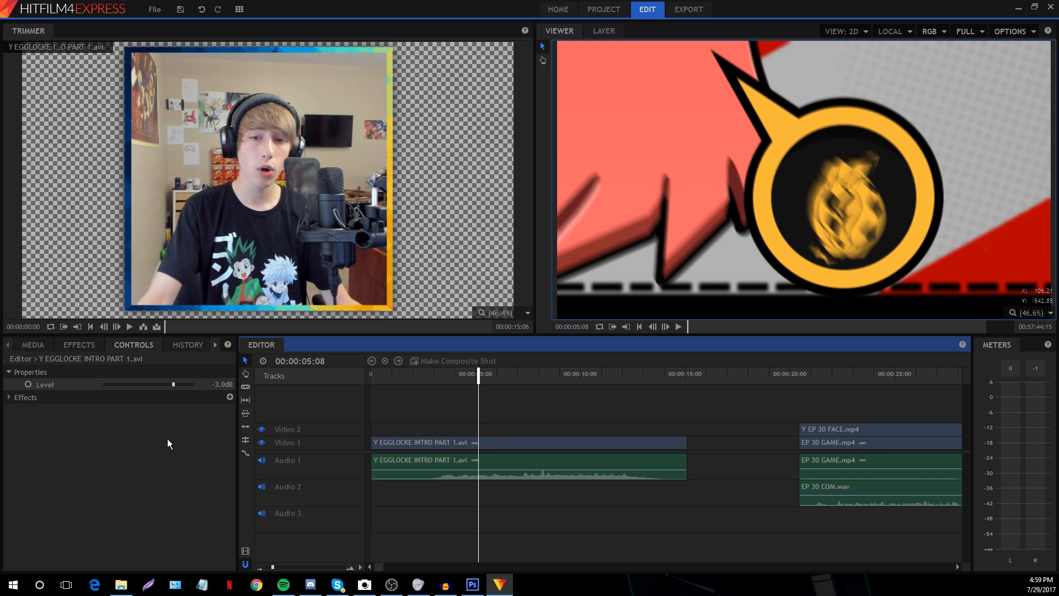
{"action": "left_click", "coordinate": [520, 374]}
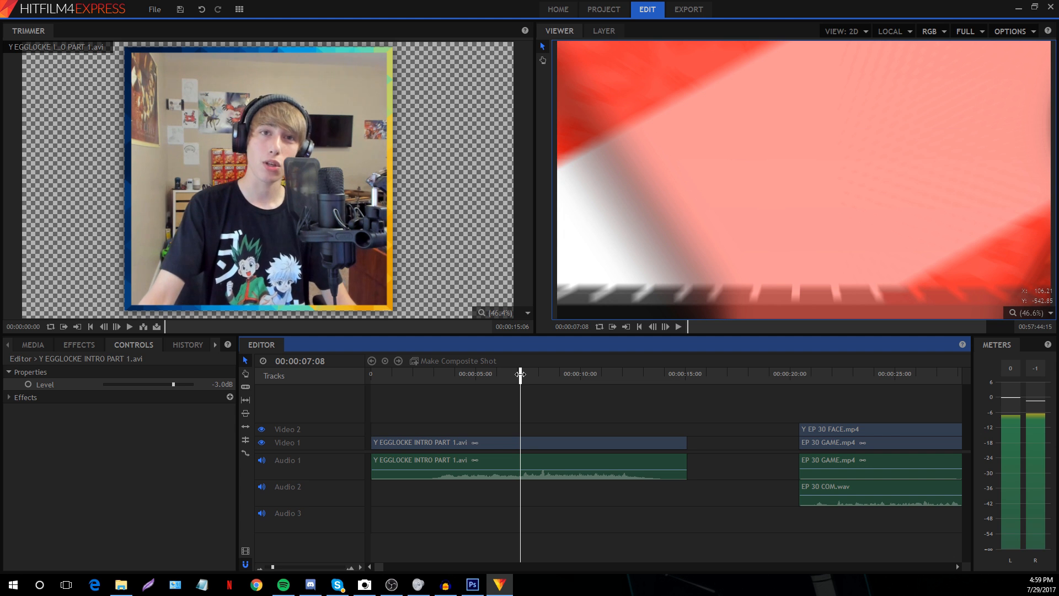
Play back the intro and check it around 00:00:12:24
{"action": "key", "text": "space"}
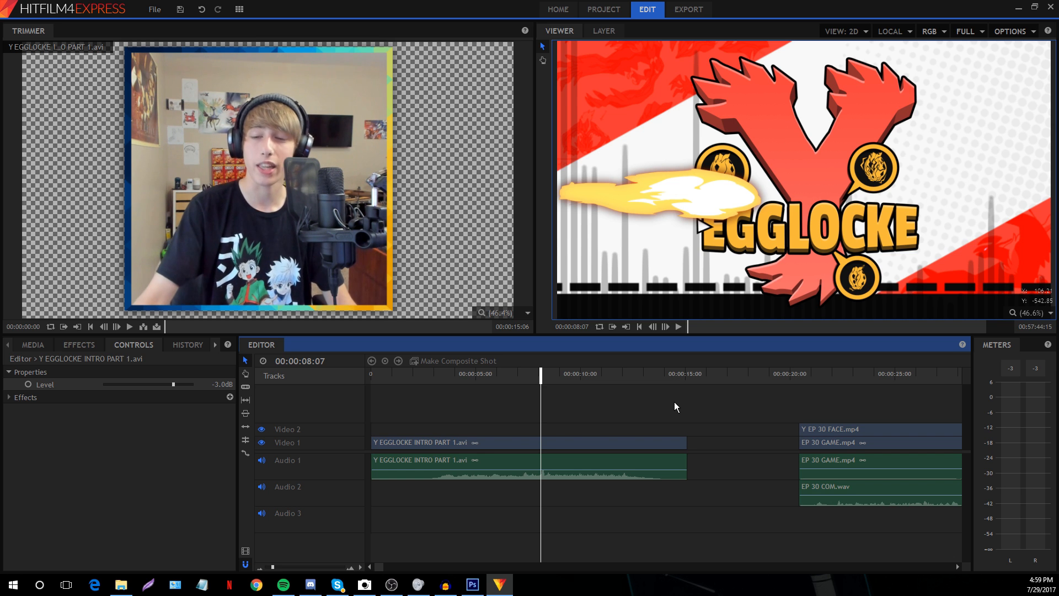
{"action": "scroll", "coordinate": [378, 447], "scroll_direction": "up", "scroll_amount": 1}
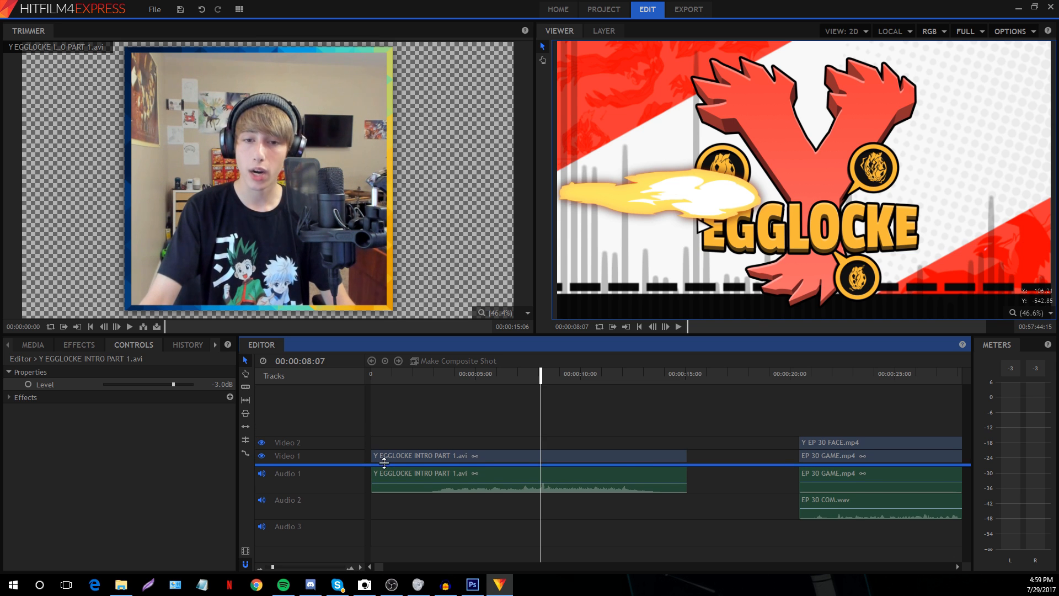
{"action": "left_click", "coordinate": [392, 451]}
{"action": "left_click", "coordinate": [395, 428]}
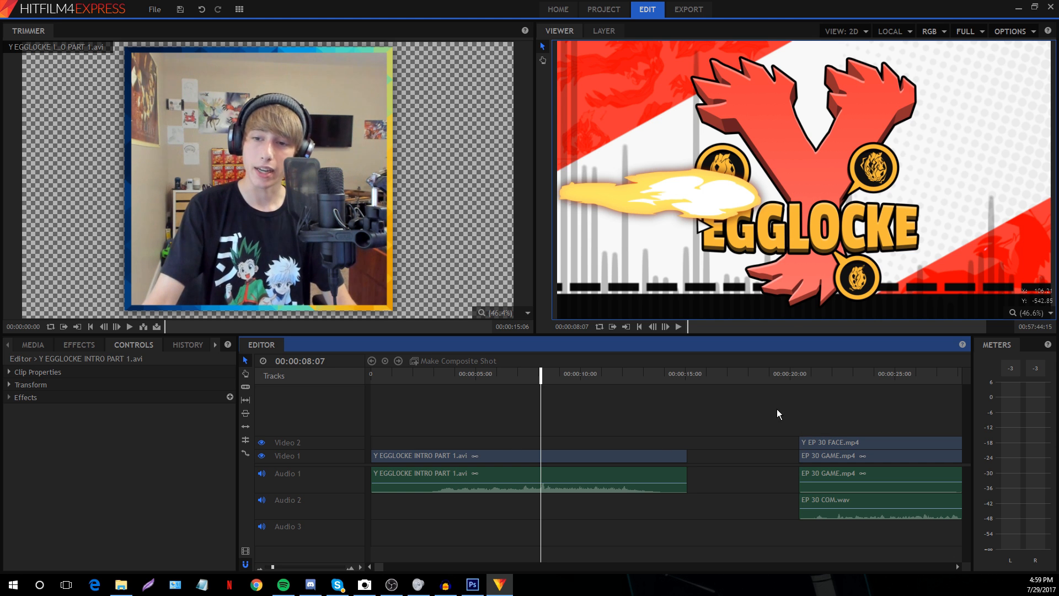
{"action": "left_click", "coordinate": [630, 409]}
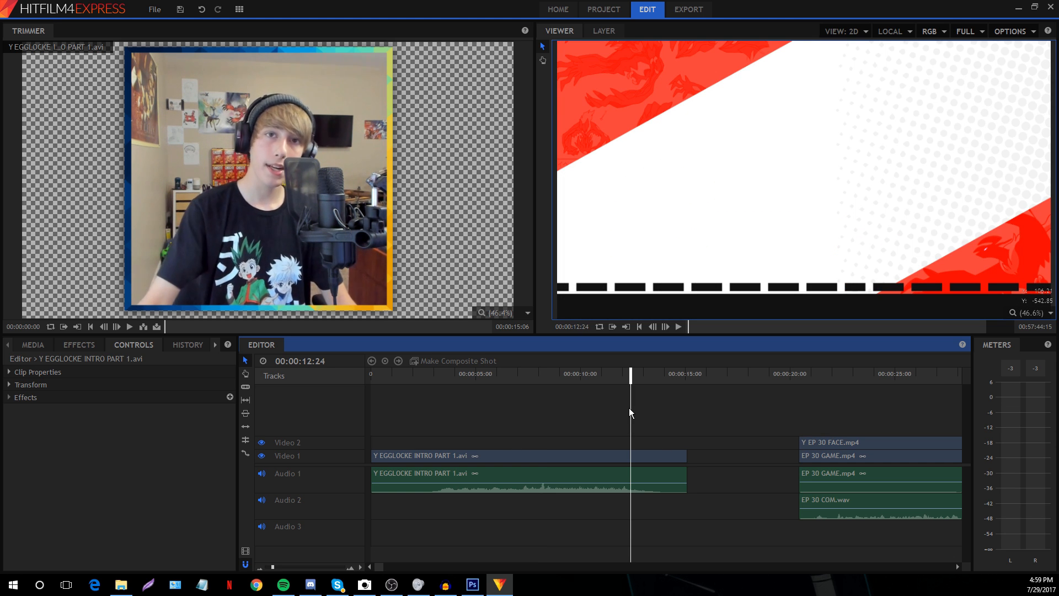
{"action": "key", "text": "space"}
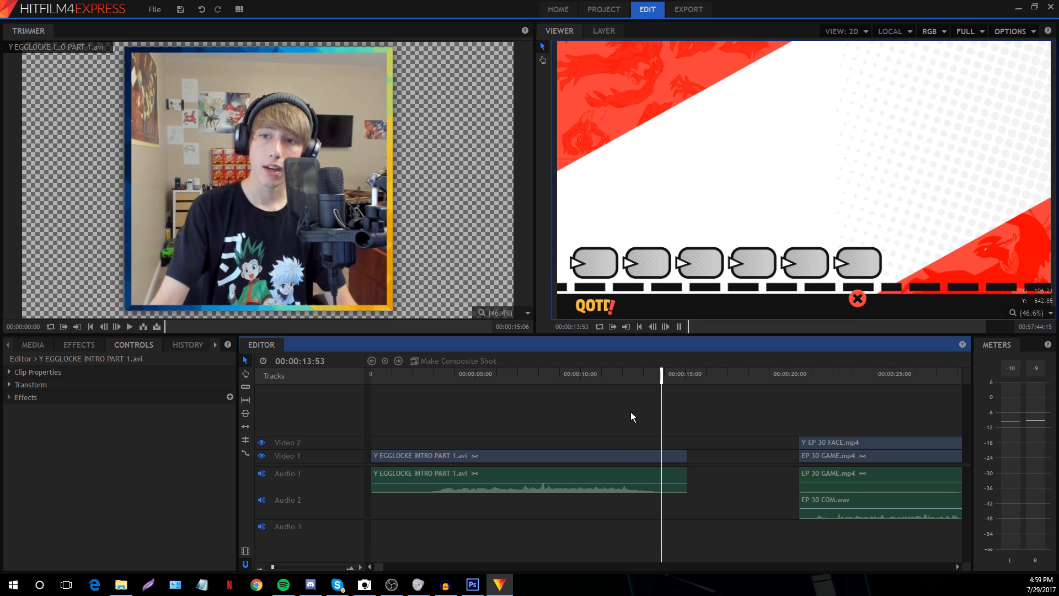
{"action": "key", "text": "space"}
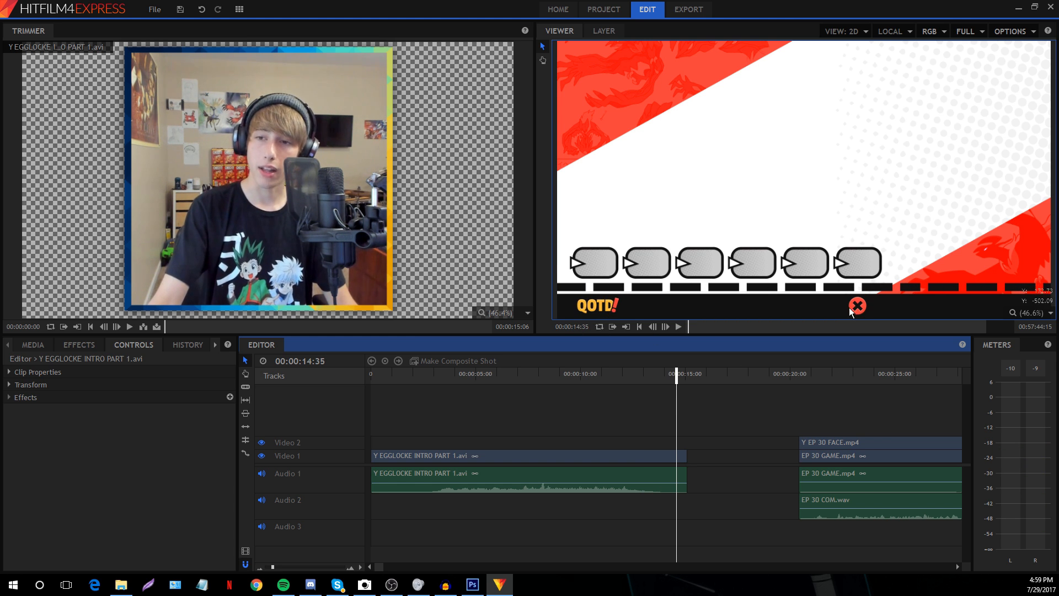
Play the intro's ending near 13 seconds, then load Y EGGLOCKE INTRO PART 2.avi from Media
{"action": "left_click", "coordinate": [661, 390]}
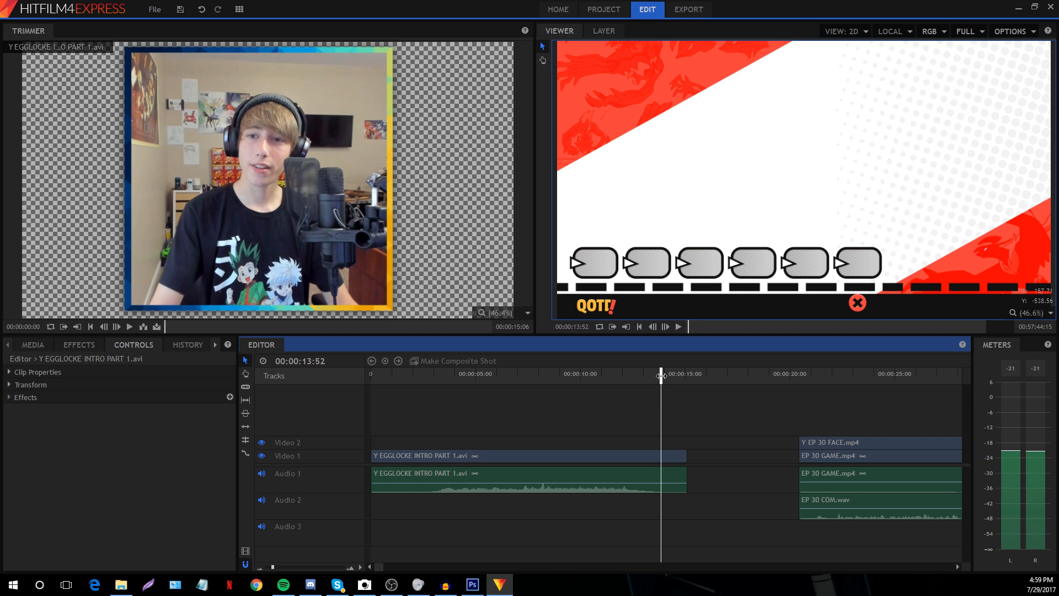
{"action": "left_click", "coordinate": [538, 369]}
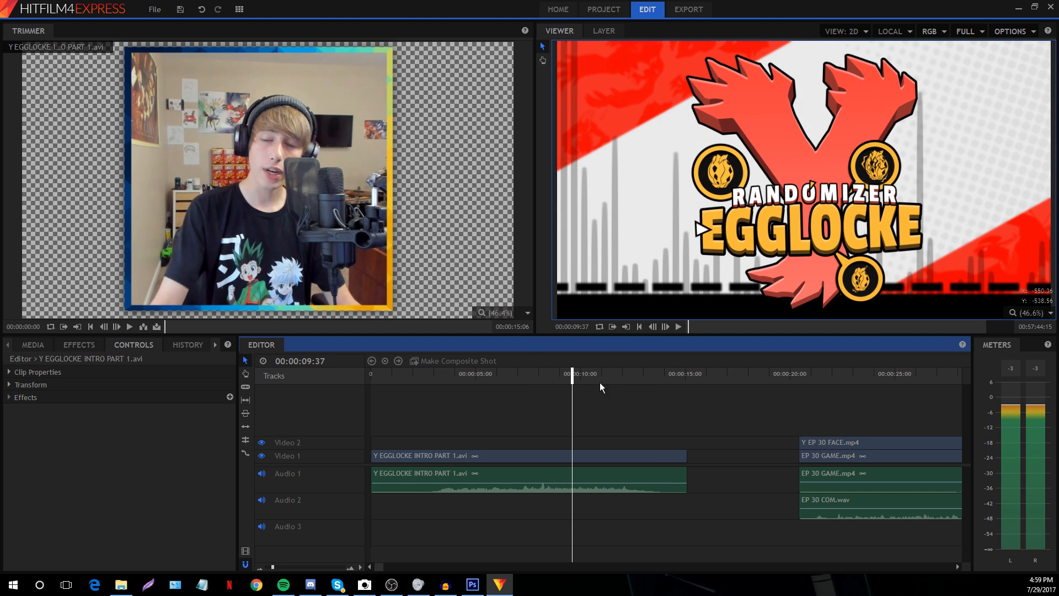
{"action": "left_click_drag", "start_coordinate": [634, 376], "coordinate": [646, 375]}
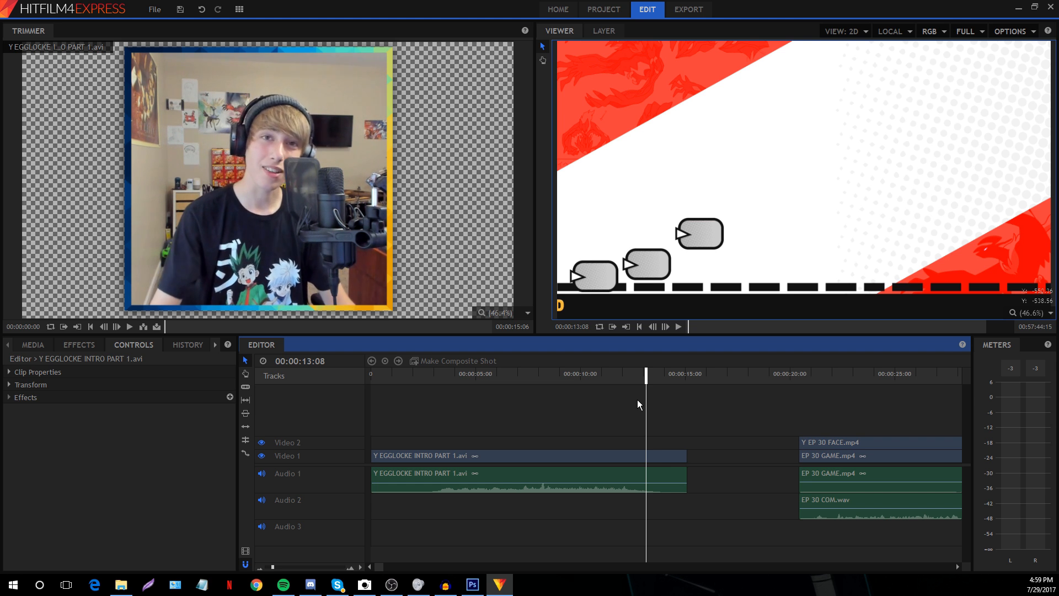
{"action": "key", "text": "space"}
{"action": "left_click", "coordinate": [34, 345]}
{"action": "left_click", "coordinate": [102, 508]}
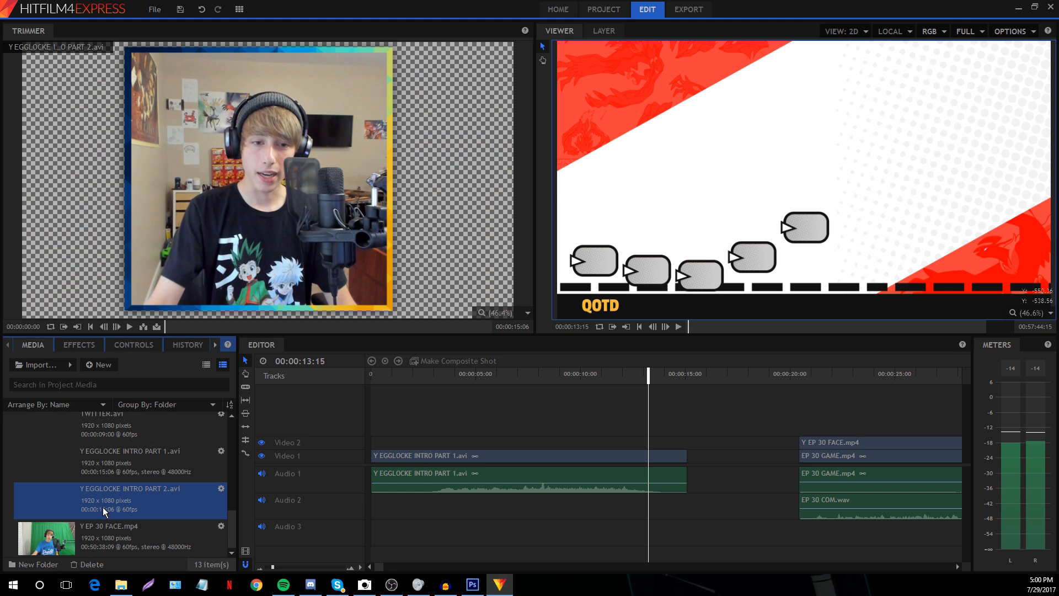
Layer Y EGGLOCKE INTRO PART 2.avi on a new top track at 0s and preview it, toggling Video 1's visibility
{"action": "left_click_drag", "start_coordinate": [103, 508], "coordinate": [378, 413]}
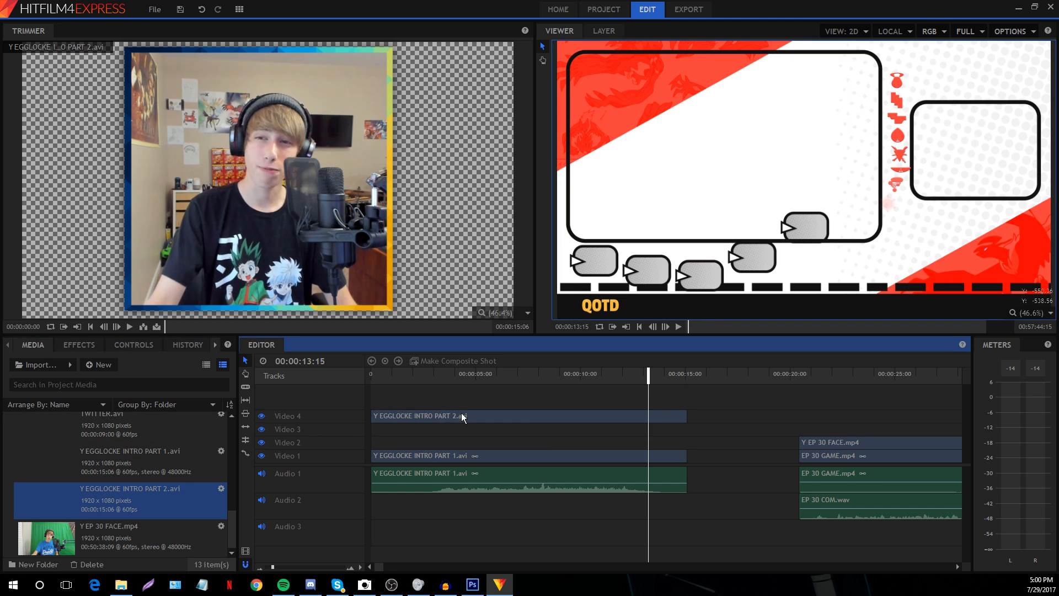
{"action": "left_click", "coordinate": [607, 374]}
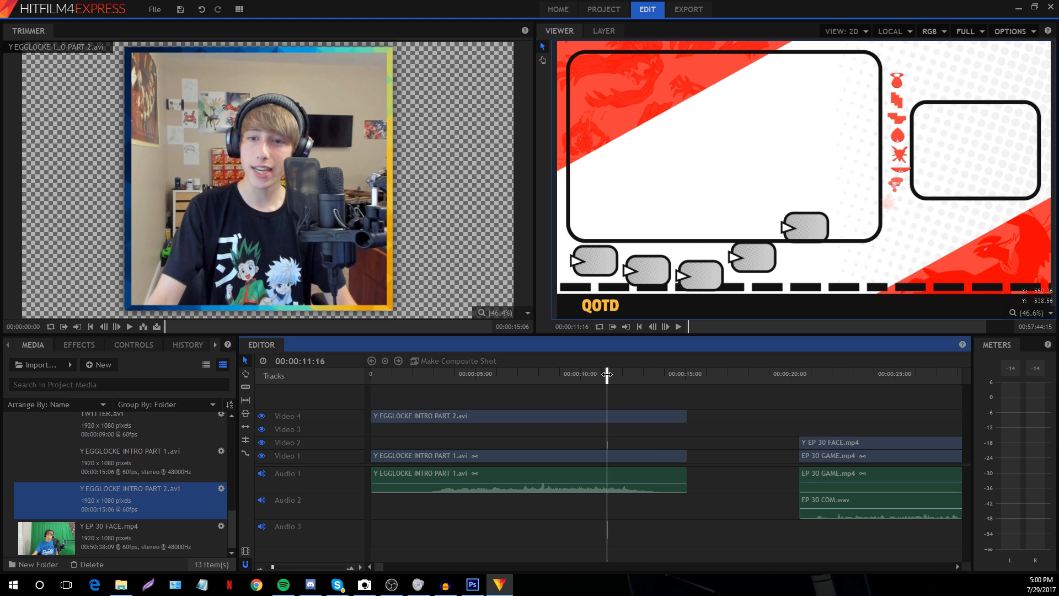
{"action": "key", "text": "space"}
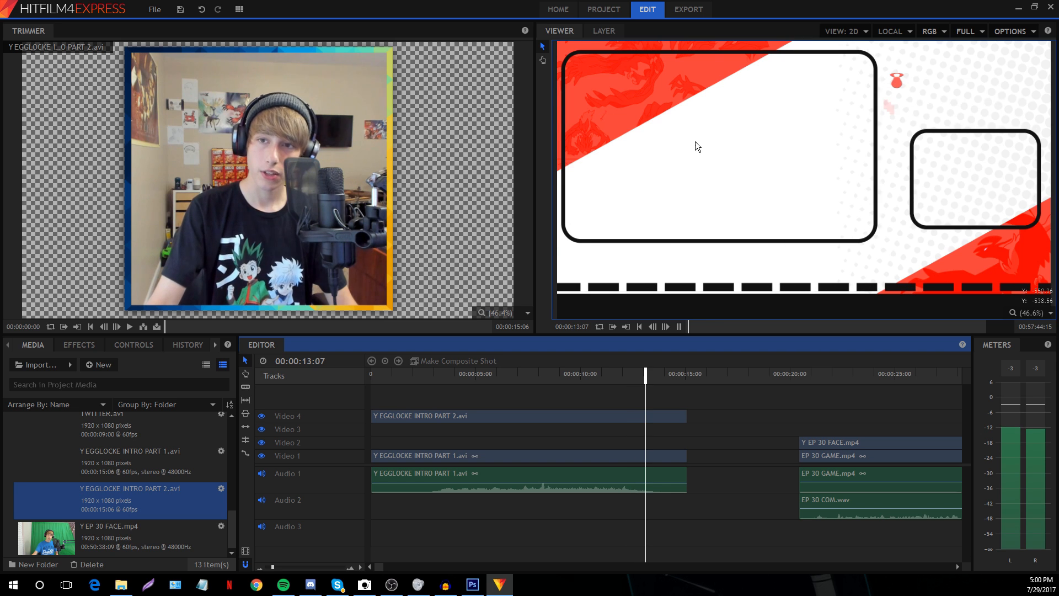
{"action": "key", "text": "space"}
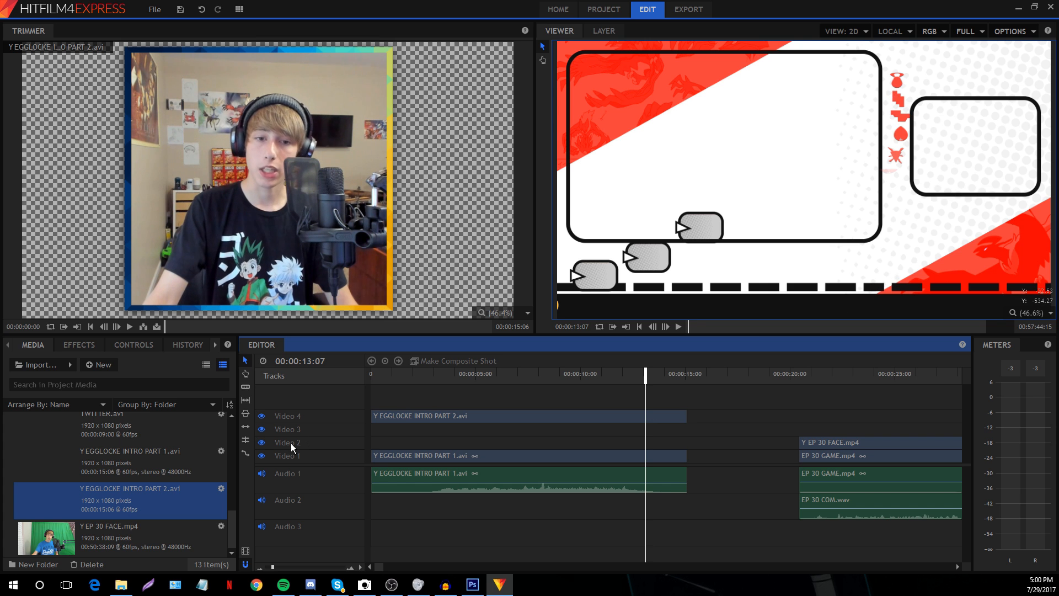
{"action": "left_click", "coordinate": [262, 455]}
{"action": "left_click", "coordinate": [262, 456]}
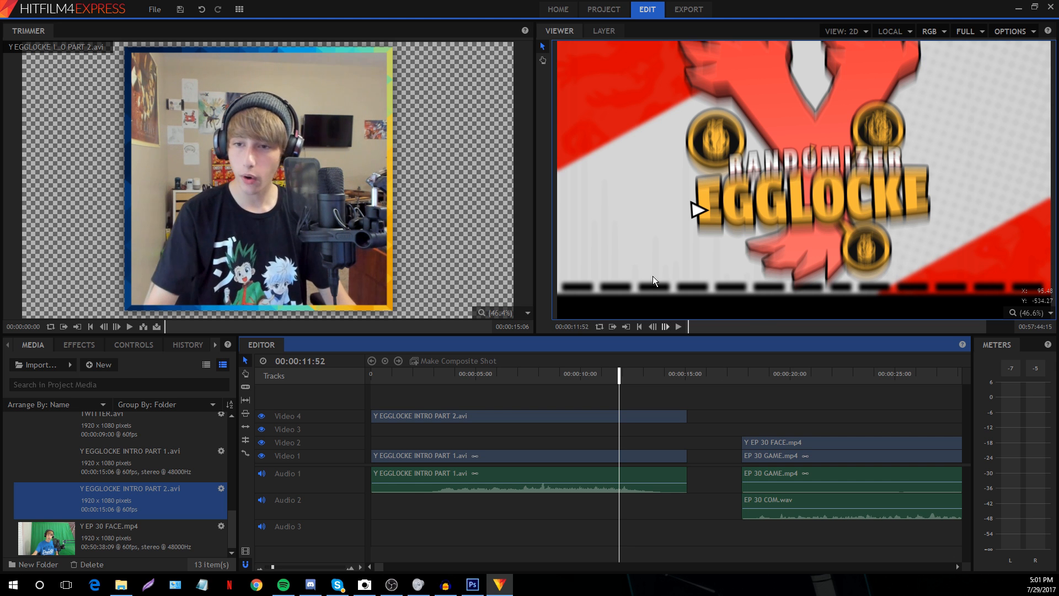
Move the Y EP 30 FACE.mp4 facecam clip up onto a new Video 5 track
{"action": "left_click", "coordinate": [765, 373]}
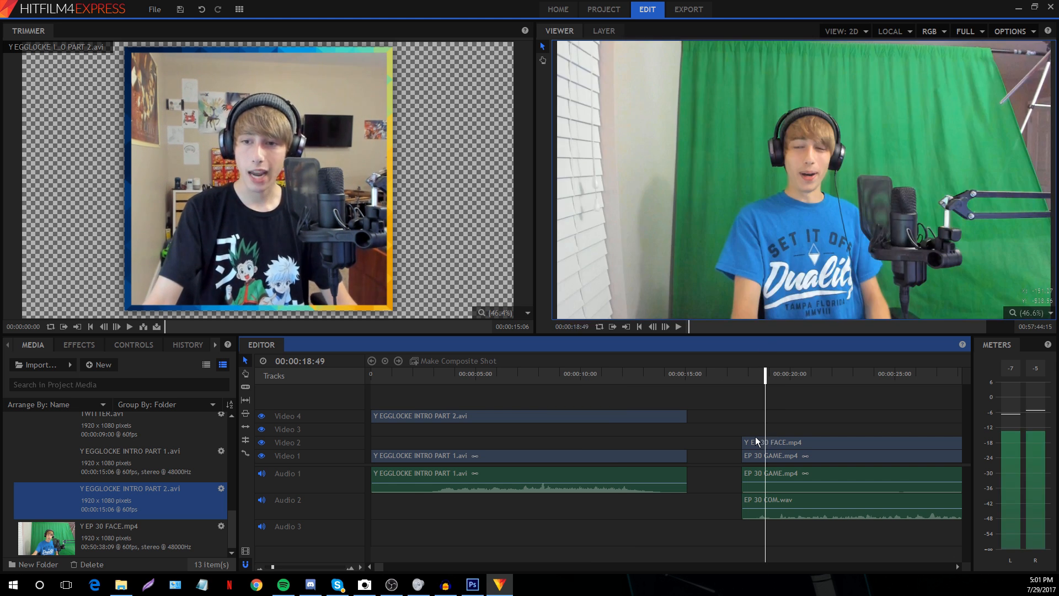
{"action": "left_click_drag", "start_coordinate": [757, 444], "coordinate": [749, 412]}
{"action": "left_click", "coordinate": [738, 412]}
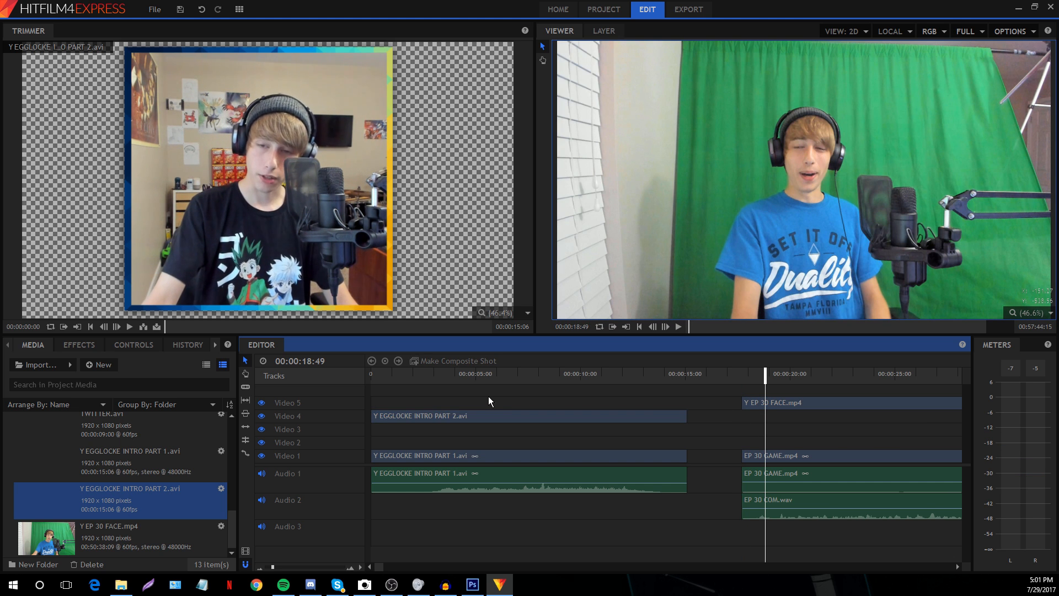
{"action": "left_click", "coordinate": [765, 403]}
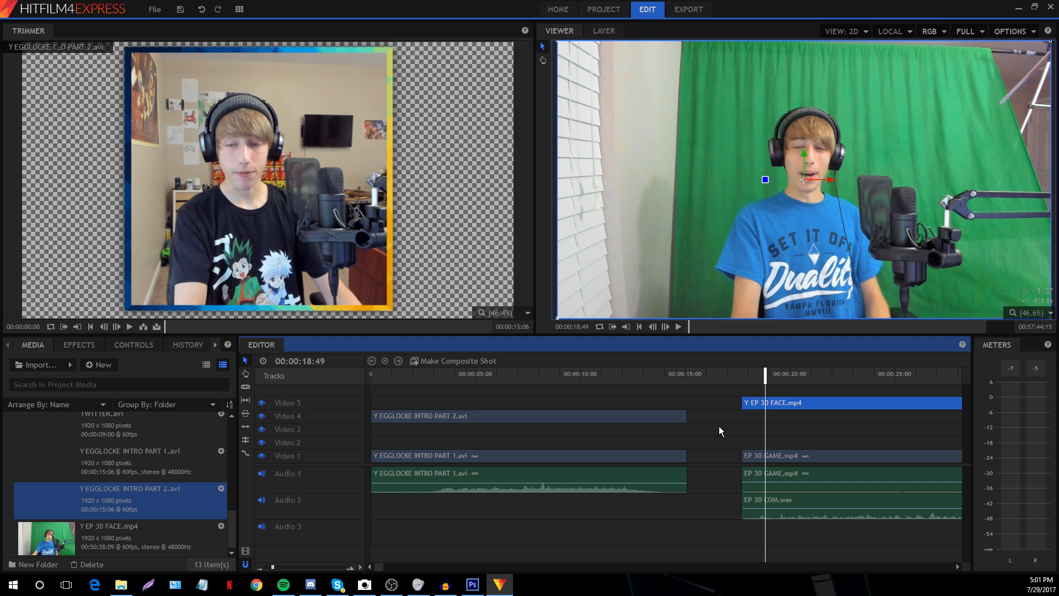
Paste a facecam copy onto a new track and align its start with the original
{"action": "key", "text": "ctrl+v"}
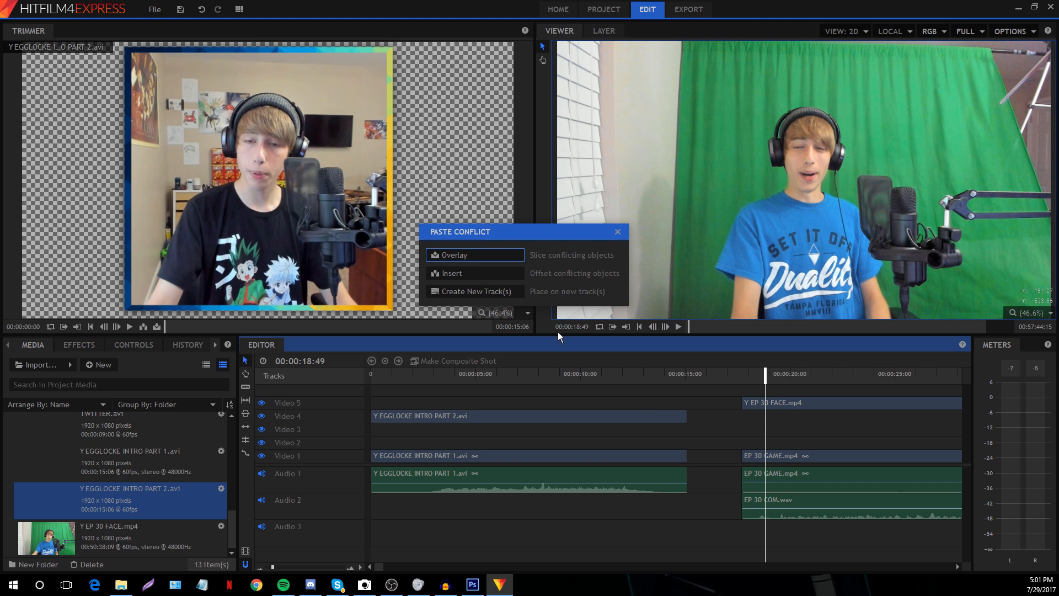
{"action": "left_click", "coordinate": [508, 296]}
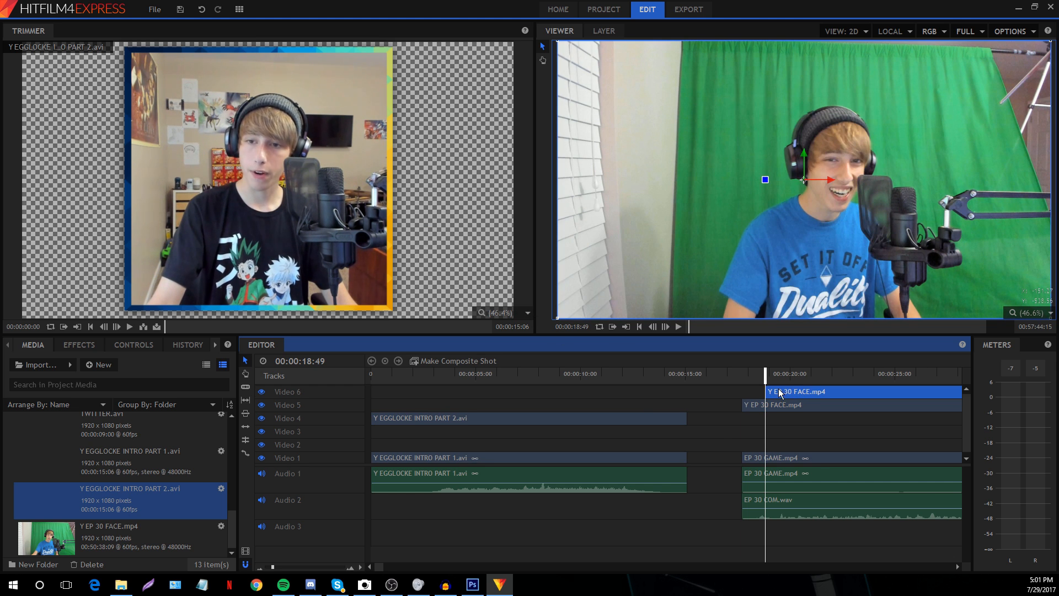
{"action": "left_click_drag", "start_coordinate": [779, 393], "coordinate": [779, 404]}
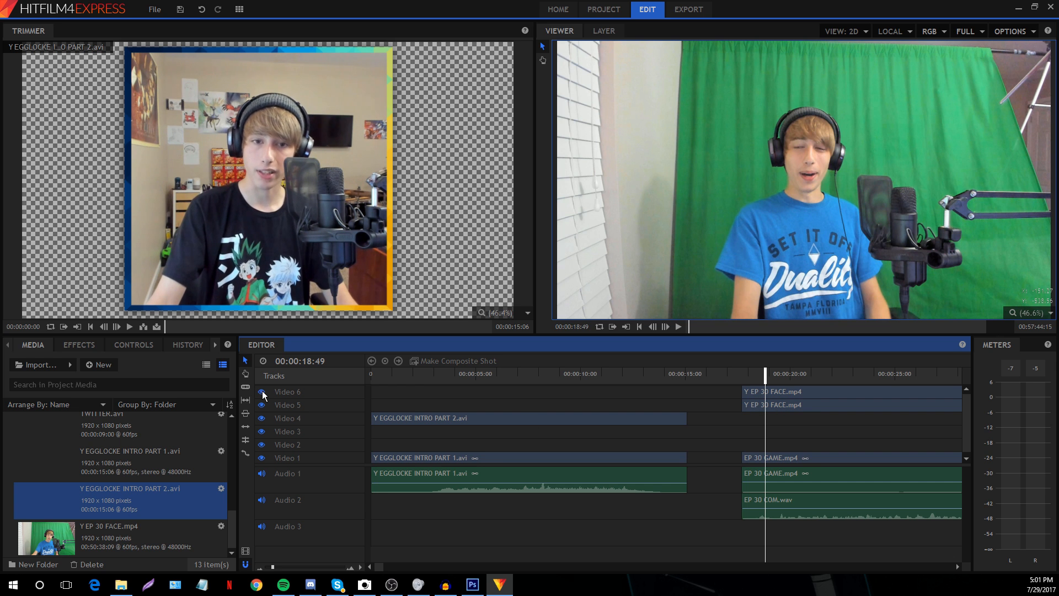
{"action": "scroll", "coordinate": [765, 413], "scroll_direction": "down", "scroll_amount": 1}
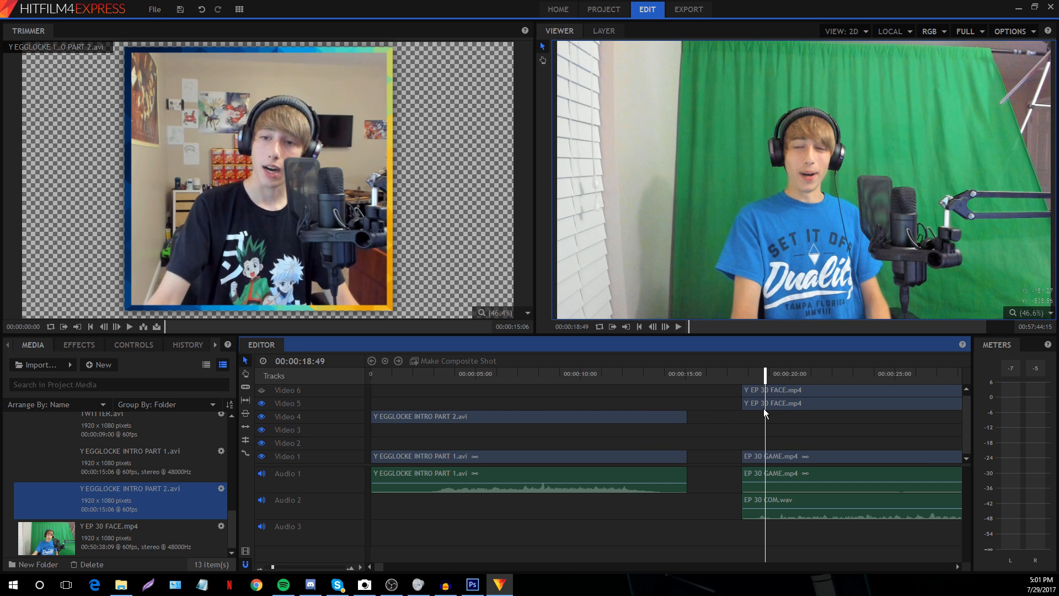
{"action": "left_click", "coordinate": [754, 456]}
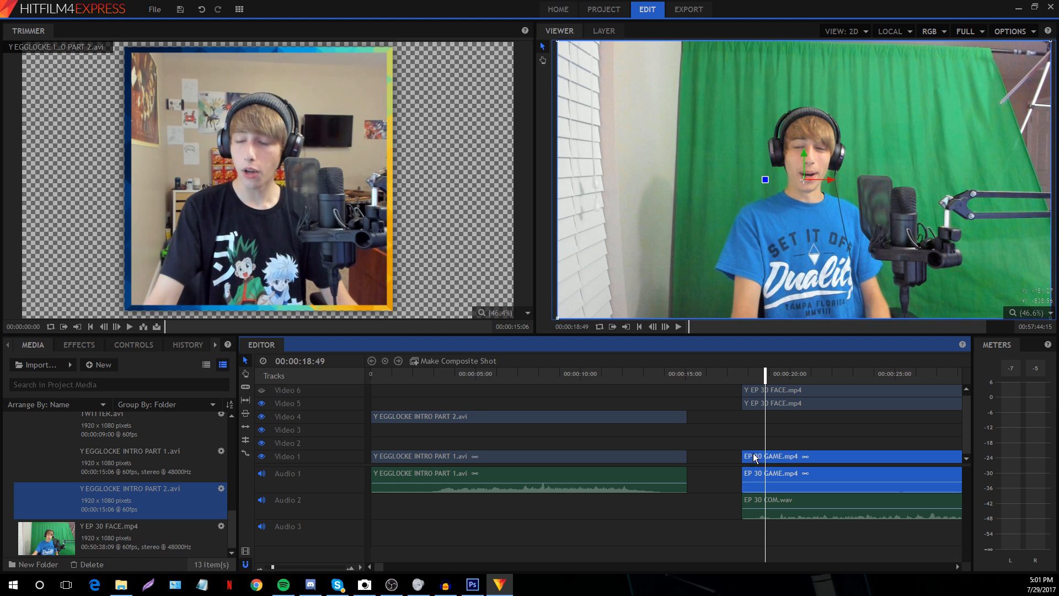
Paste a copy of EP 30 GAME.mp4 onto new tracks and delete its unlinked duplicate audio
{"action": "left_click", "coordinate": [726, 419]}
{"action": "key", "text": "ctrl+v"}
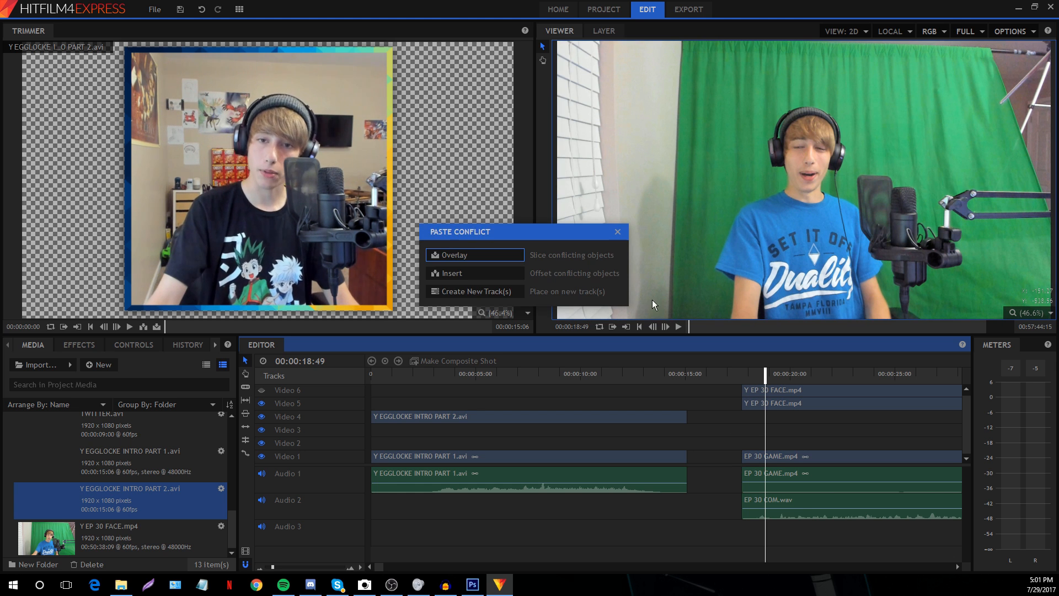
{"action": "left_click", "coordinate": [486, 290]}
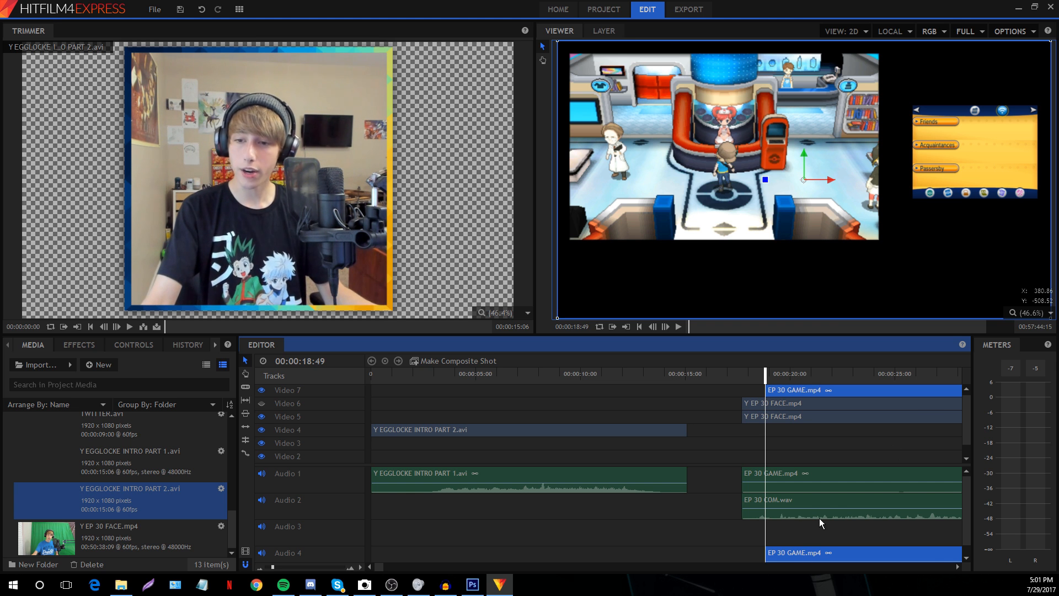
{"action": "right_click", "coordinate": [805, 552]}
{"action": "left_click", "coordinate": [816, 534]}
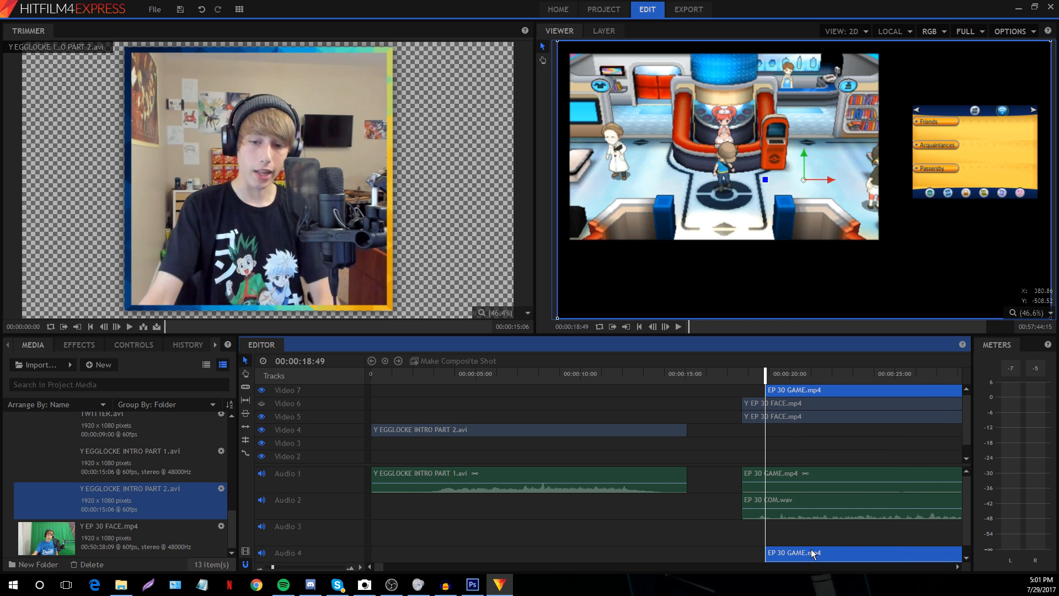
{"action": "left_click", "coordinate": [811, 552]}
{"action": "key", "text": "Delete"}
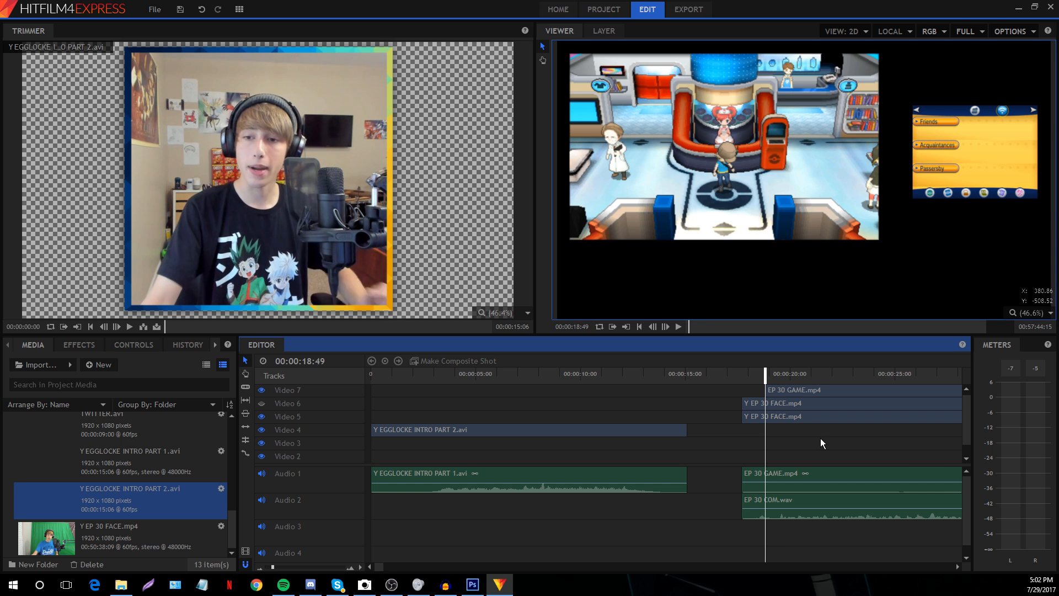
Move the video-only gameplay copy directly above the original and enlarge the timeline panel
{"action": "left_click", "coordinate": [795, 393]}
{"action": "mouse_move", "coordinate": [765, 459]}
{"action": "left_mouse_down"}
{"action": "mouse_move", "coordinate": [774, 522]}
{"action": "mouse_move", "coordinate": [767, 443]}
{"action": "left_mouse_up"}
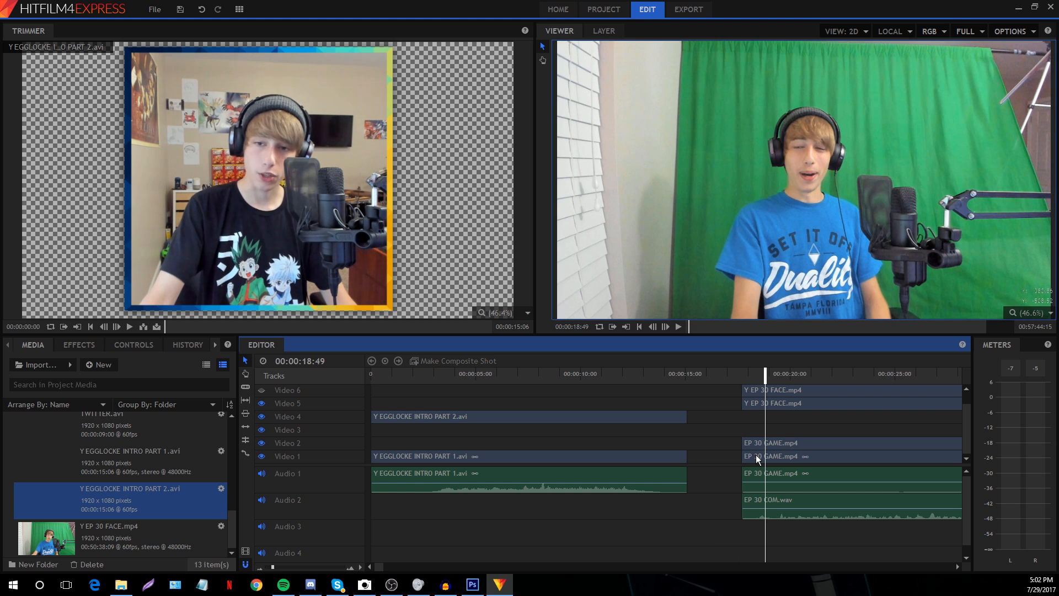
{"action": "left_click", "coordinate": [758, 459]}
{"action": "left_click", "coordinate": [720, 438]}
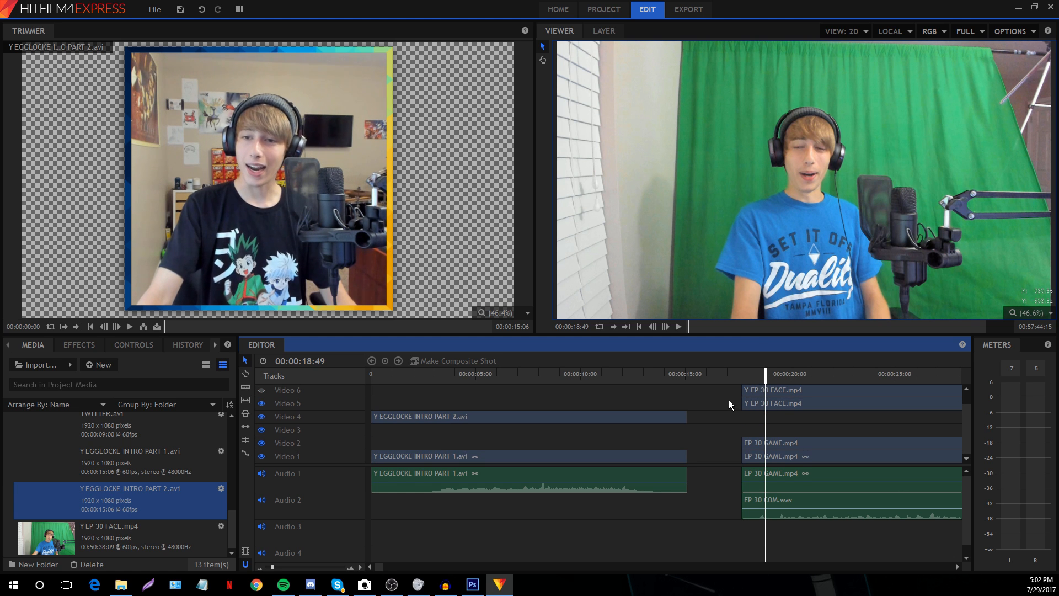
{"action": "left_click_drag", "start_coordinate": [751, 337], "coordinate": [734, 258]}
{"action": "left_click_drag", "start_coordinate": [724, 324], "coordinate": [739, 391]}
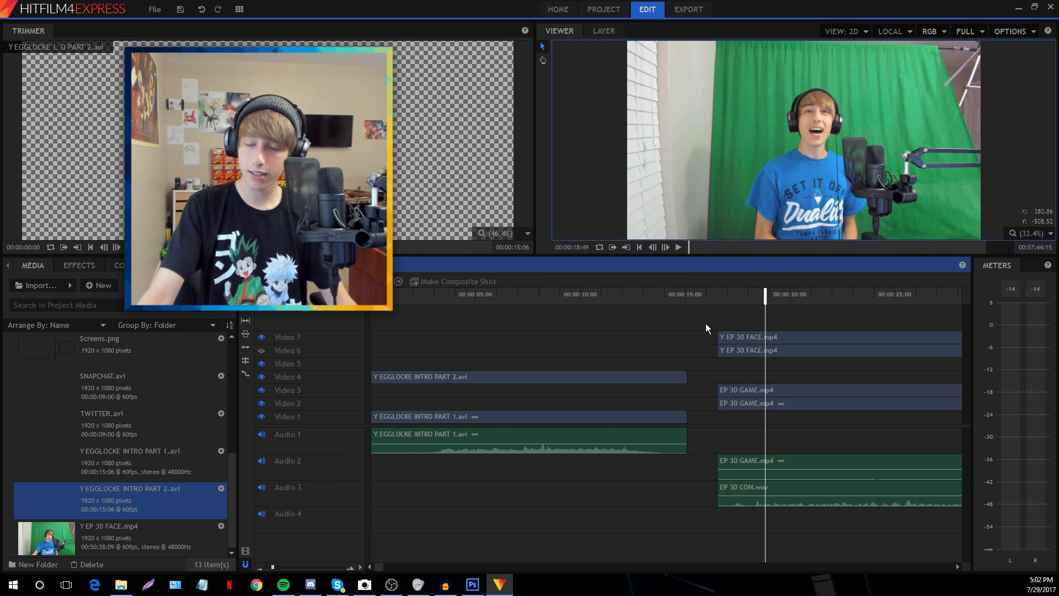
{"action": "left_click_drag", "start_coordinate": [734, 348], "coordinate": [732, 362]}
{"action": "left_click", "coordinate": [706, 330]}
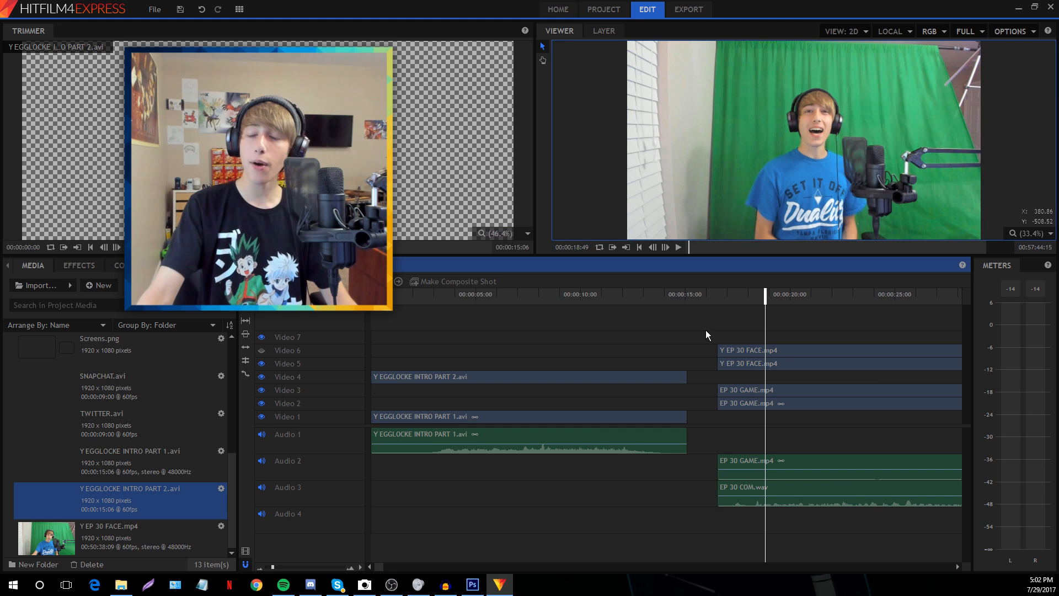
{"action": "left_click", "coordinate": [660, 293]}
{"action": "left_click", "coordinate": [756, 297]}
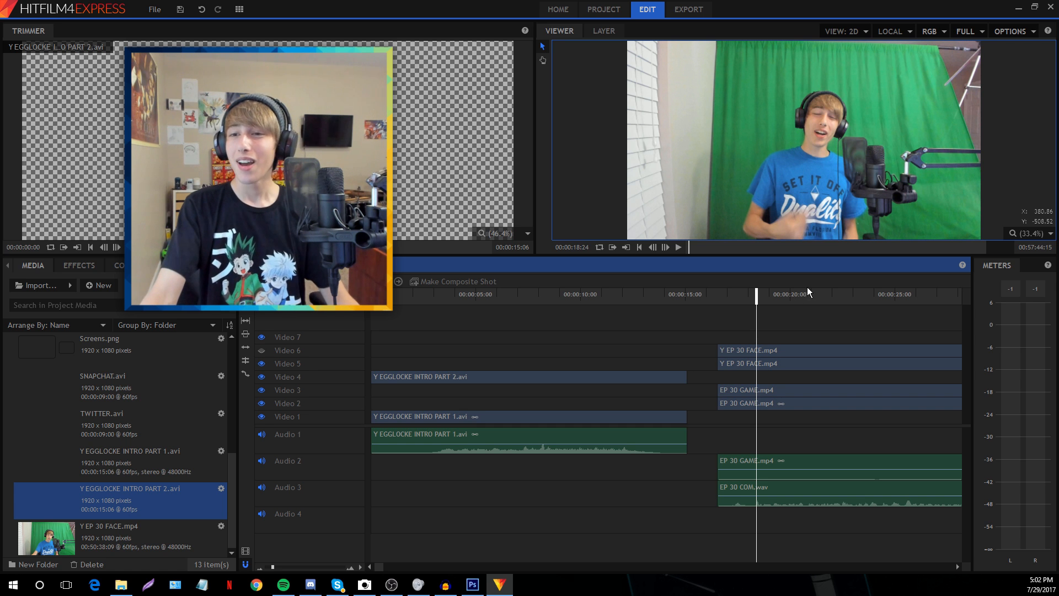
{"action": "left_click", "coordinate": [780, 390]}
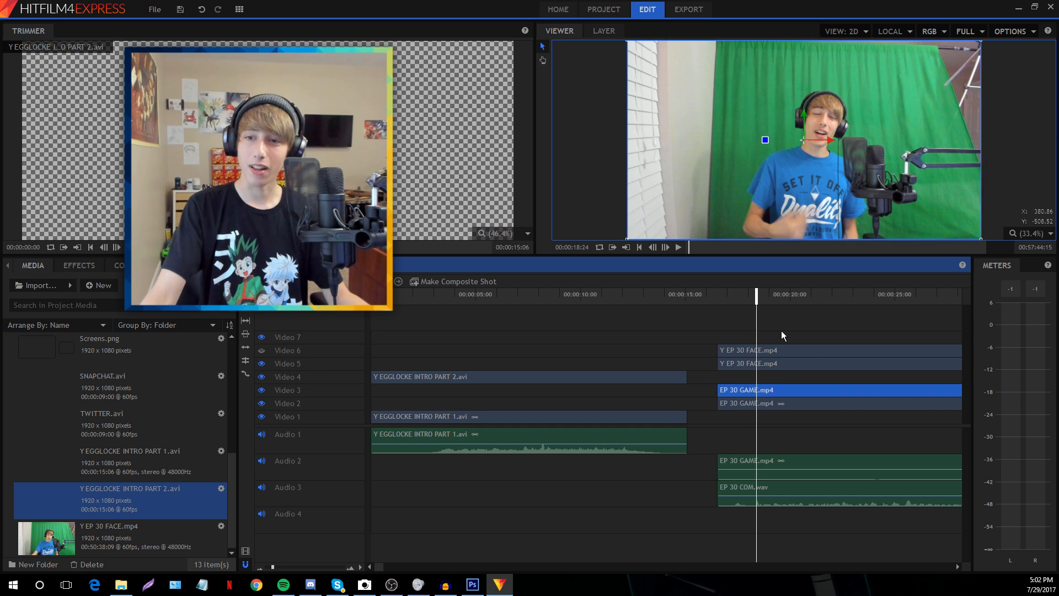
{"action": "left_click", "coordinate": [781, 331]}
{"action": "left_click", "coordinate": [722, 363]}
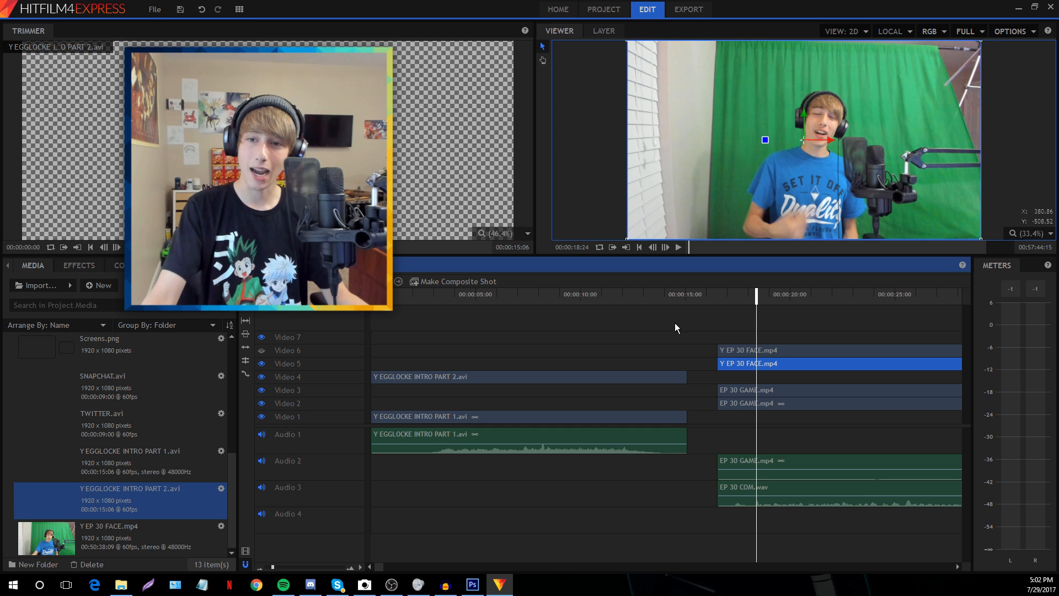
{"action": "left_click", "coordinate": [238, 11]}
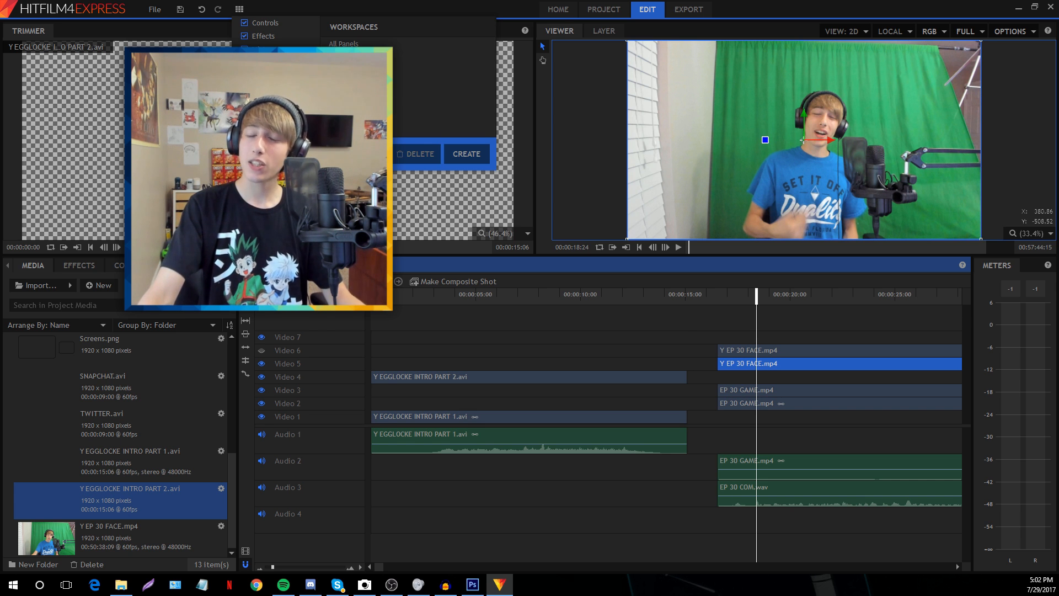
{"action": "left_click", "coordinate": [673, 332]}
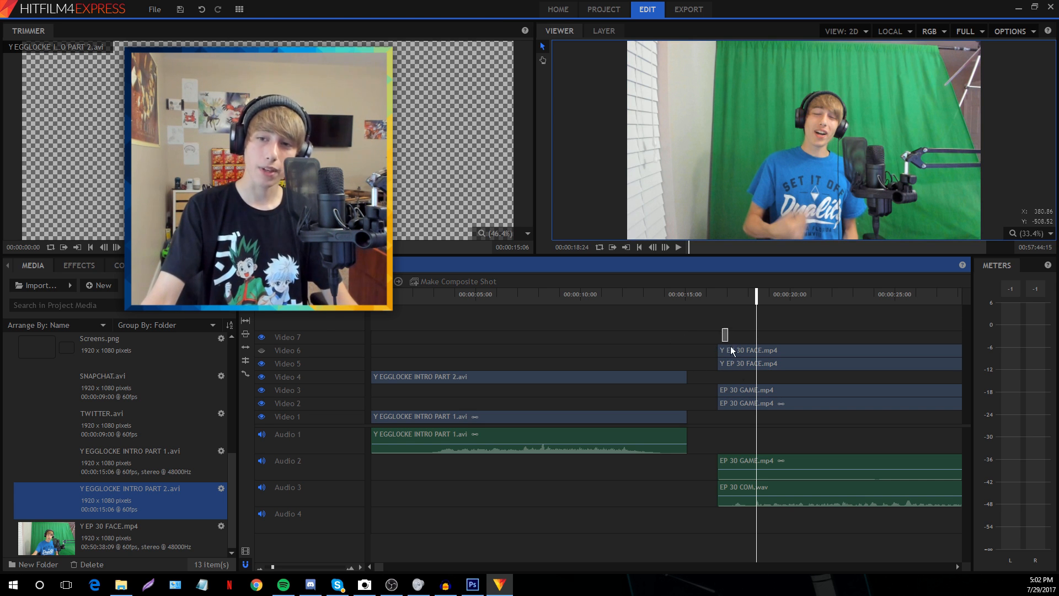
{"action": "left_click_drag", "start_coordinate": [731, 347], "coordinate": [732, 343]}
{"action": "scroll", "coordinate": [95, 445], "scroll_direction": "up", "scroll_amount": 5}
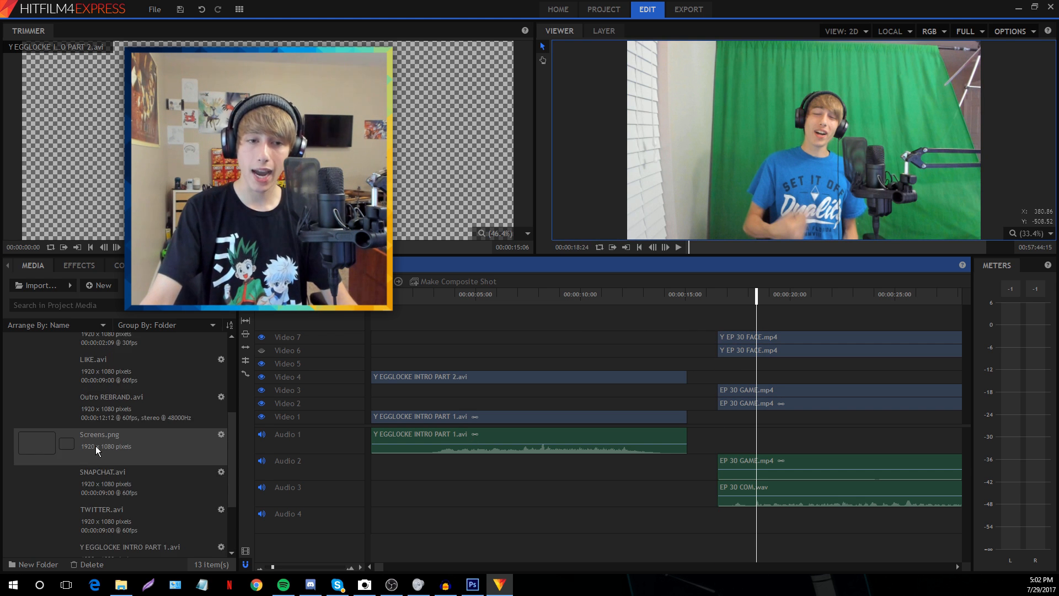
Place 91.png on Video 5 and stretch it to the end of the gameplay clips
{"action": "left_click", "coordinate": [84, 356]}
{"action": "left_click_drag", "start_coordinate": [84, 353], "coordinate": [753, 364]}
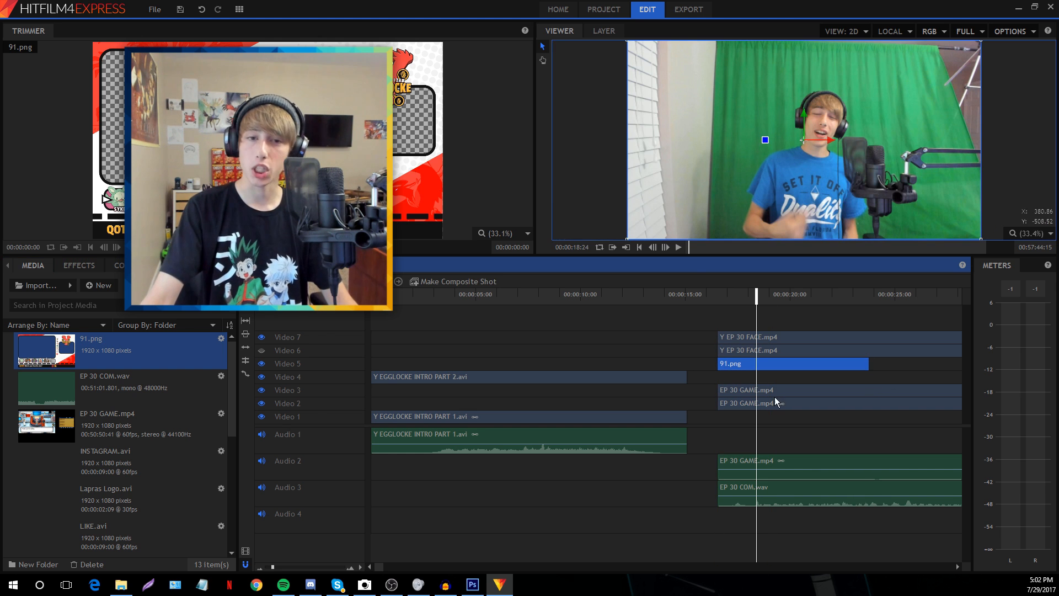
{"action": "left_click_drag", "start_coordinate": [272, 569], "coordinate": [270, 567]}
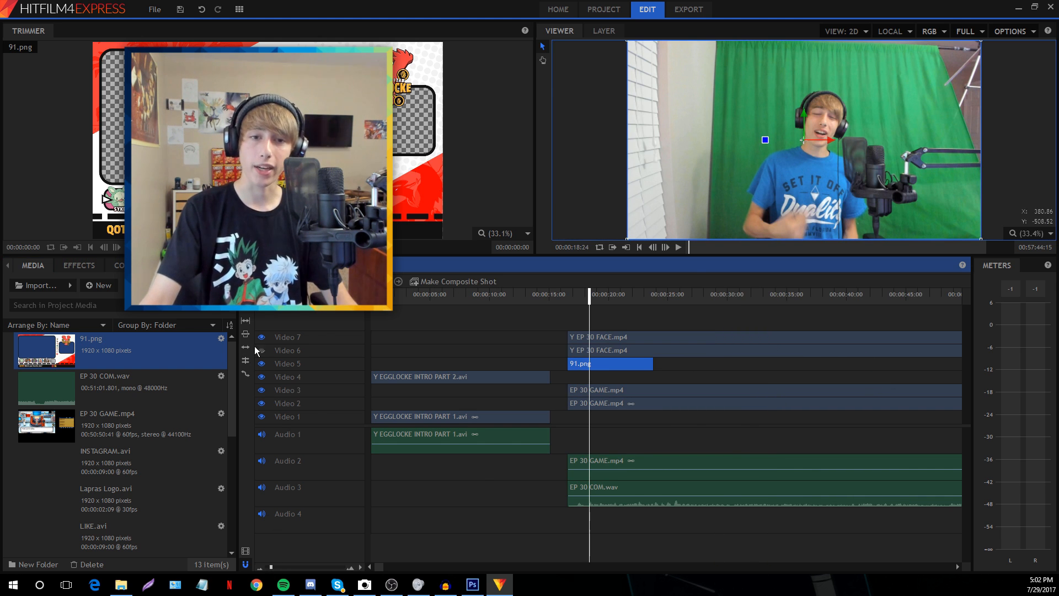
{"action": "left_click_drag", "start_coordinate": [657, 363], "coordinate": [953, 364]}
{"action": "left_click_drag", "start_coordinate": [271, 567], "coordinate": [267, 567]}
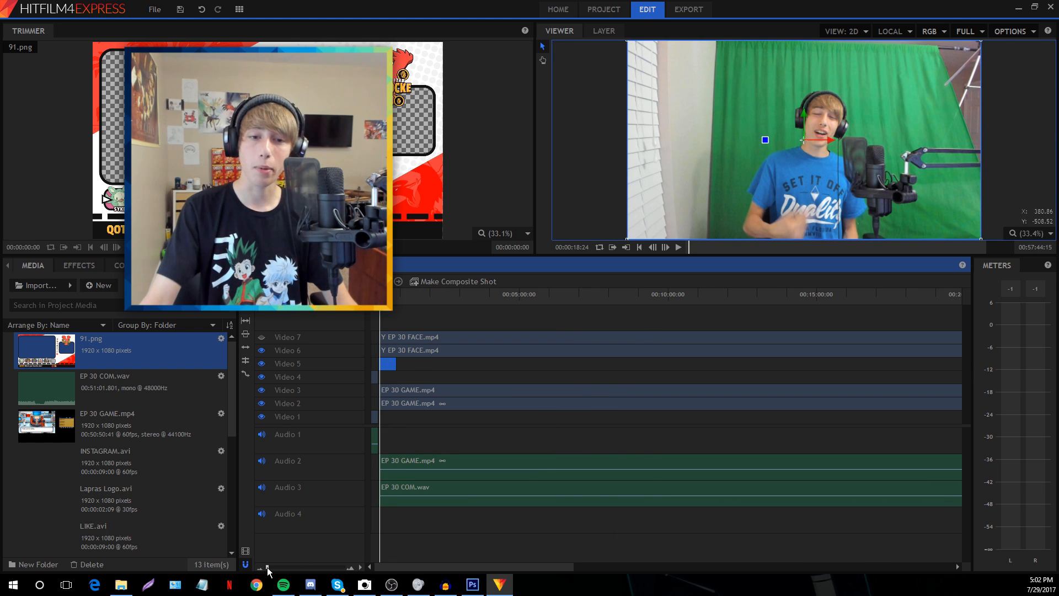
{"action": "left_click_drag", "start_coordinate": [396, 363], "coordinate": [954, 364]}
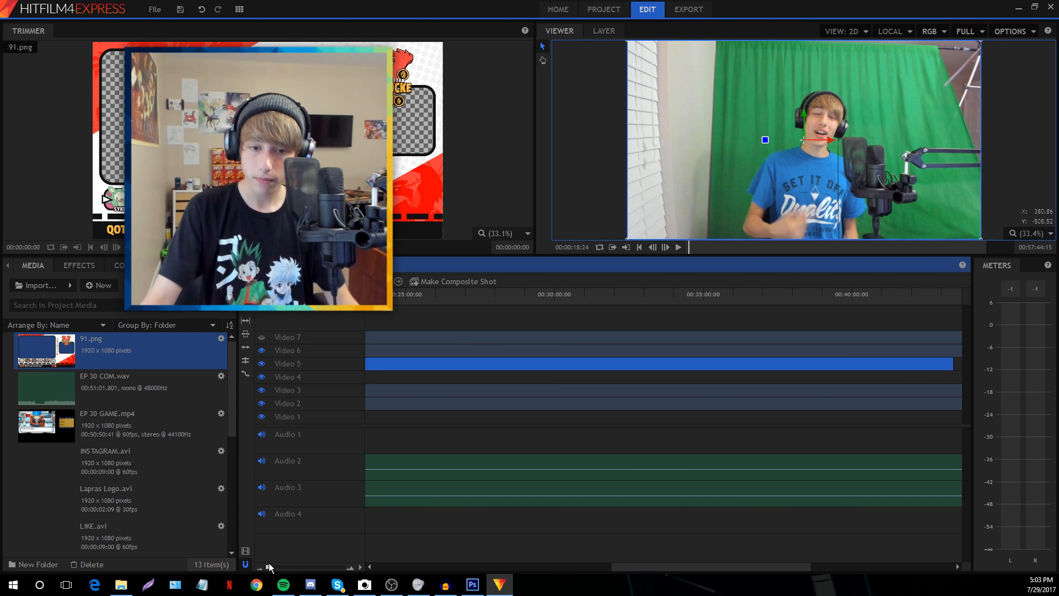
{"action": "left_click_drag", "start_coordinate": [267, 567], "coordinate": [275, 567]}
Switch to a layout with a larger timeline and select the facecam clip on Video 6
{"action": "left_click", "coordinate": [575, 336]}
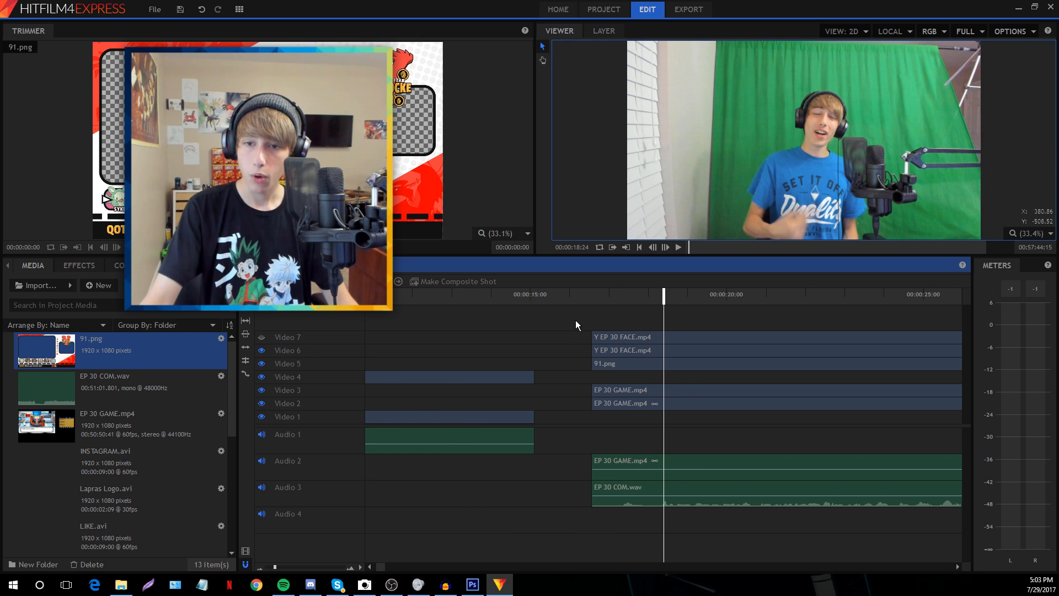
{"action": "left_click", "coordinate": [607, 337]}
{"action": "left_click", "coordinate": [552, 337]}
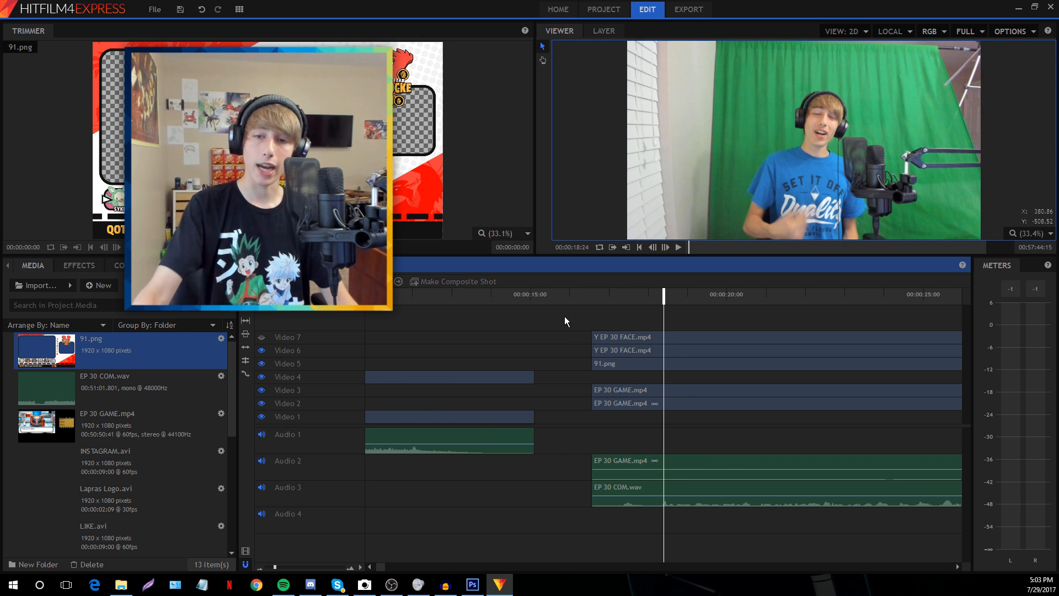
{"action": "left_click", "coordinate": [386, 83]}
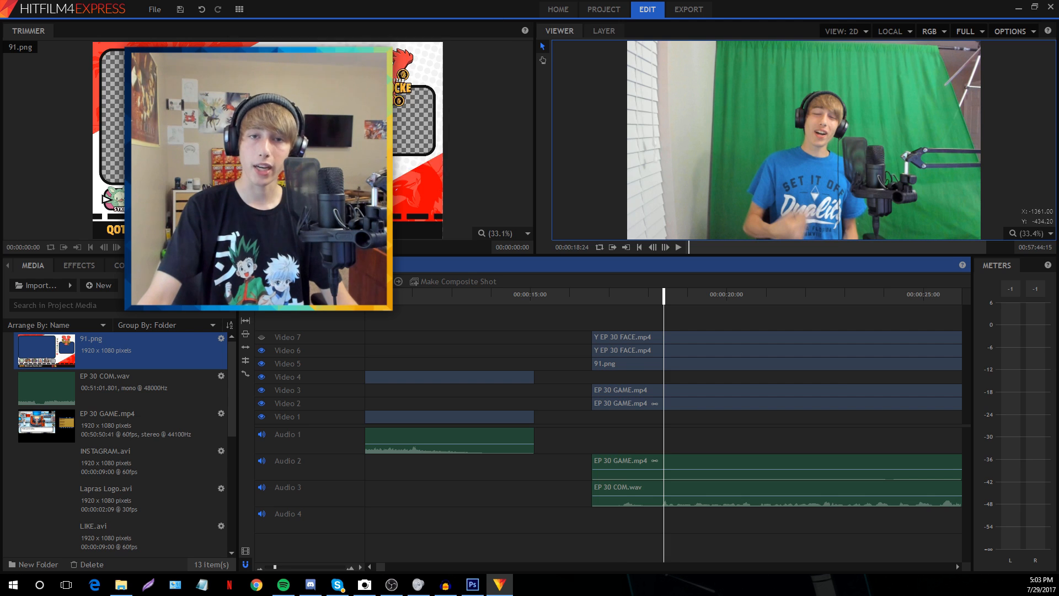
{"action": "scroll", "coordinate": [615, 401], "scroll_direction": "up", "scroll_amount": 1}
{"action": "left_click", "coordinate": [616, 406]}
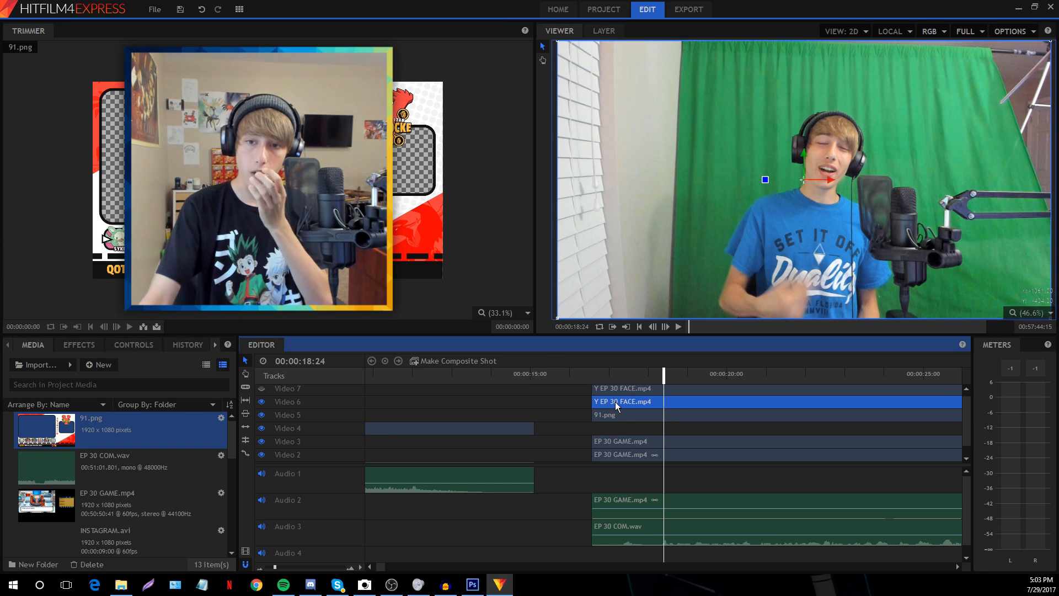
Make a composite shot from the Video 6 Y EP 30 FACE.mp4 clip
{"action": "scroll", "coordinate": [617, 402], "scroll_direction": "up", "scroll_amount": 1}
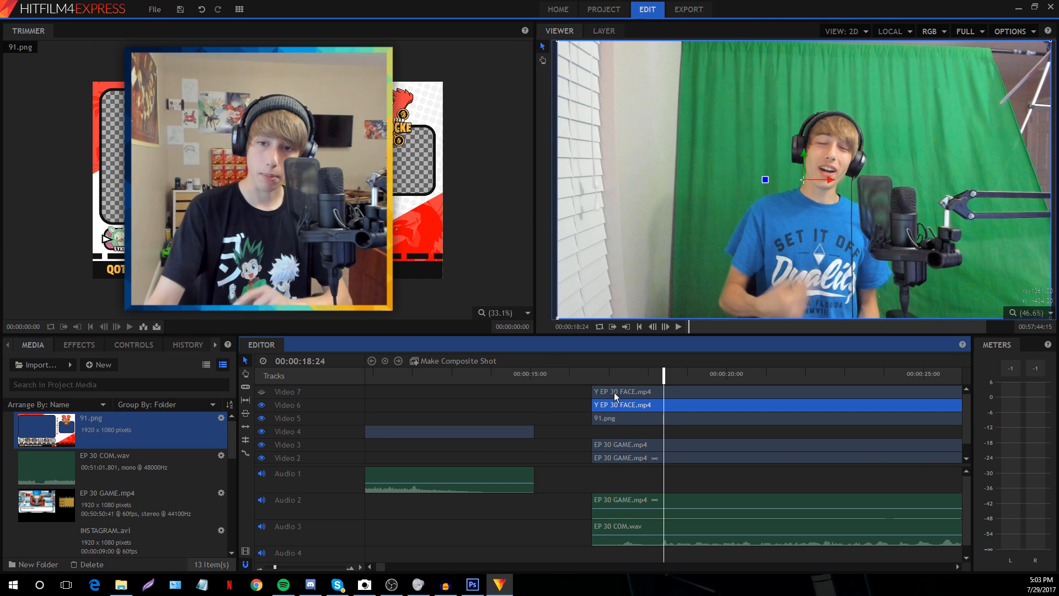
{"action": "left_click", "coordinate": [614, 392]}
{"action": "left_click", "coordinate": [605, 408]}
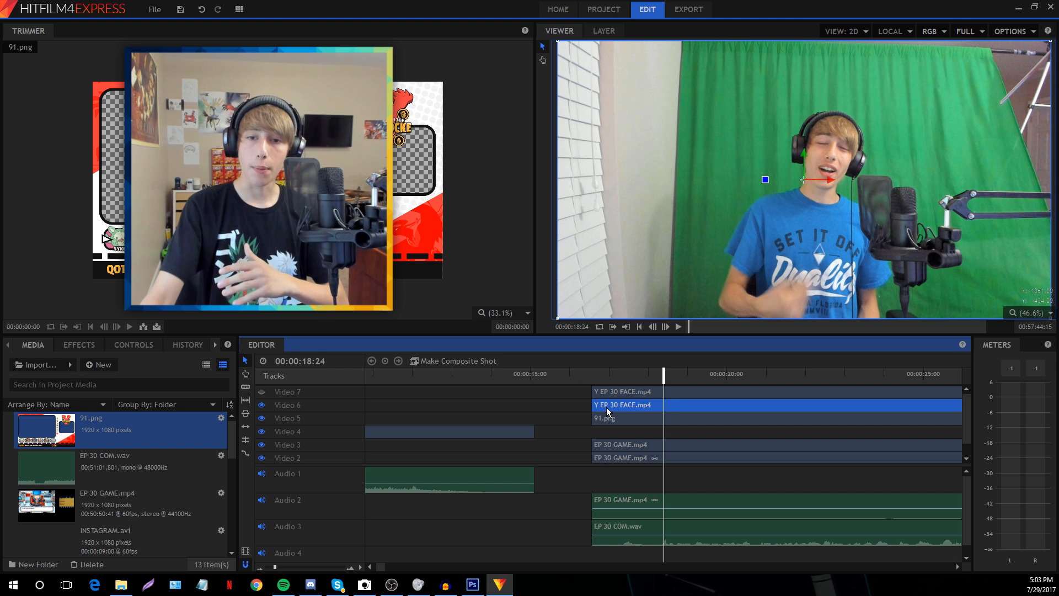
{"action": "left_click", "coordinate": [464, 361]}
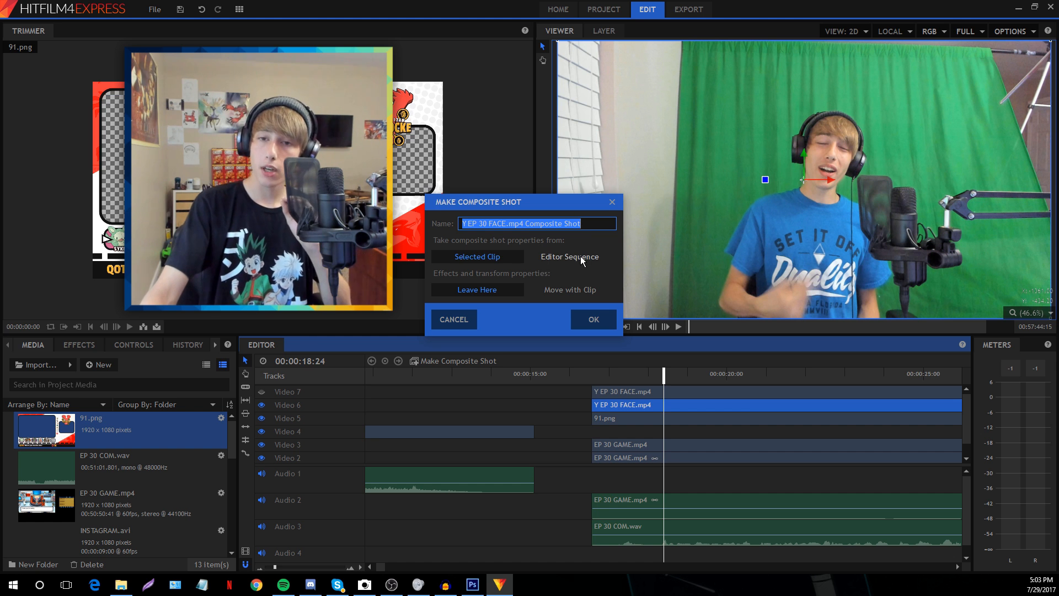
{"action": "left_click", "coordinate": [593, 320]}
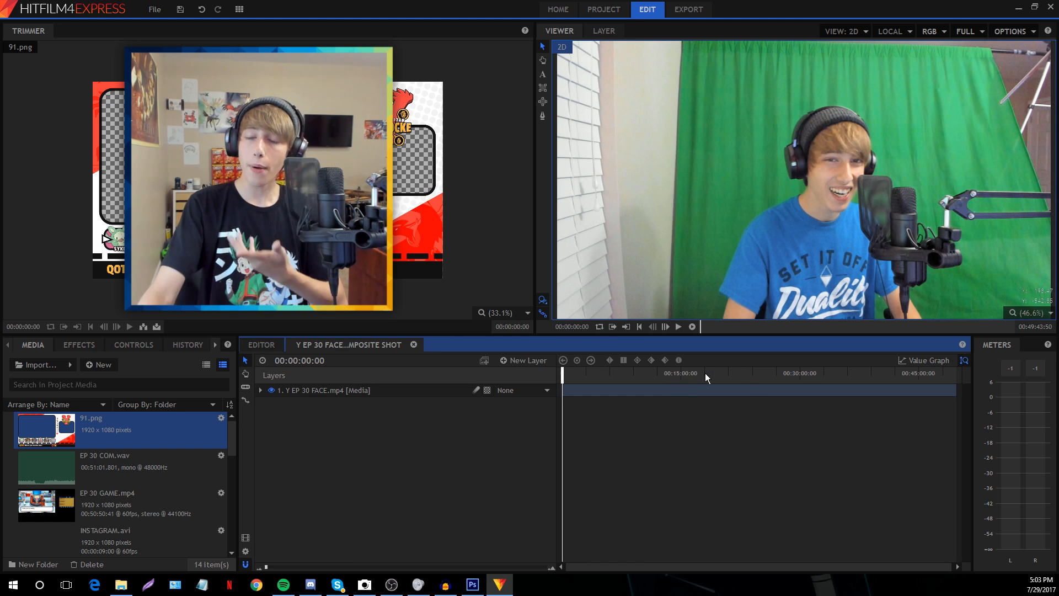
Scrub the composite's facecam footage around 13 minutes, then return to the start and select its layer
{"action": "left_click", "coordinate": [737, 373]}
{"action": "left_click", "coordinate": [794, 373]}
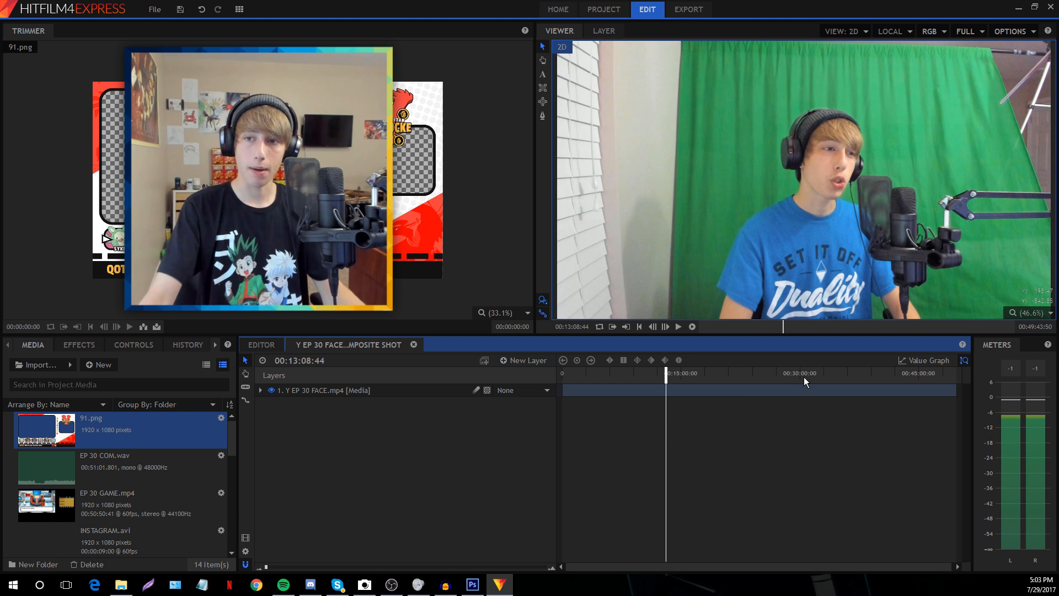
{"action": "left_click", "coordinate": [803, 374]}
{"action": "left_click", "coordinate": [761, 373]}
{"action": "left_click", "coordinate": [668, 373]}
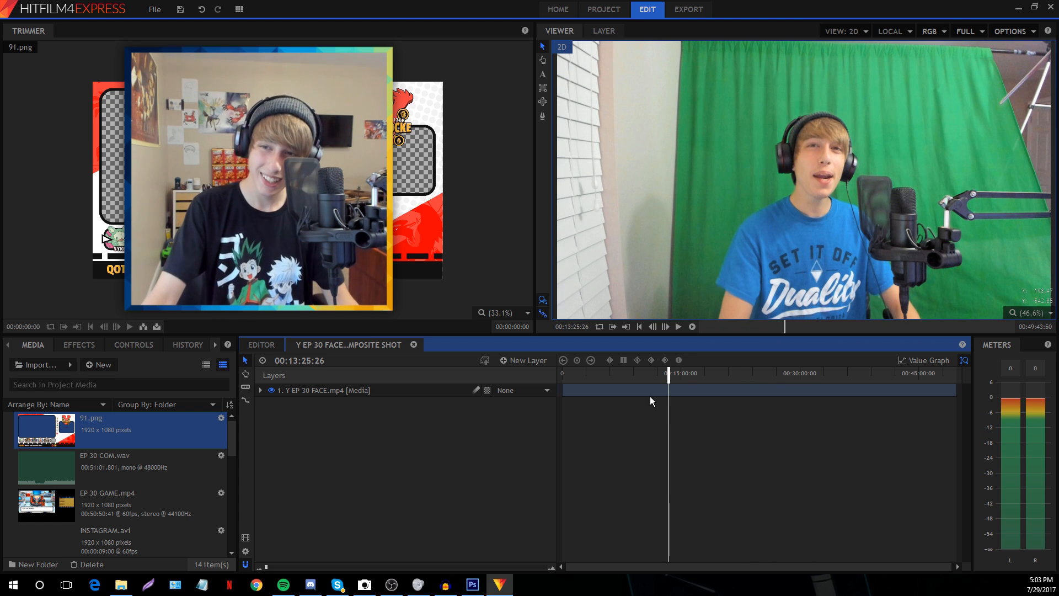
{"action": "left_click_drag", "start_coordinate": [725, 373], "coordinate": [515, 424]}
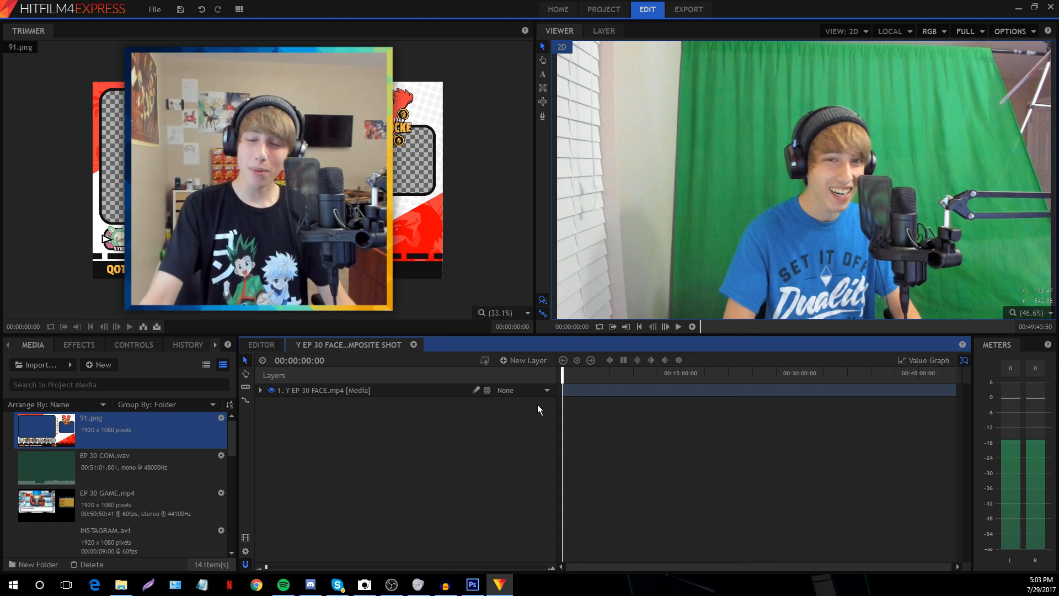
{"action": "left_click", "coordinate": [587, 392]}
{"action": "scroll", "coordinate": [784, 165], "scroll_direction": "down", "scroll_amount": 1}
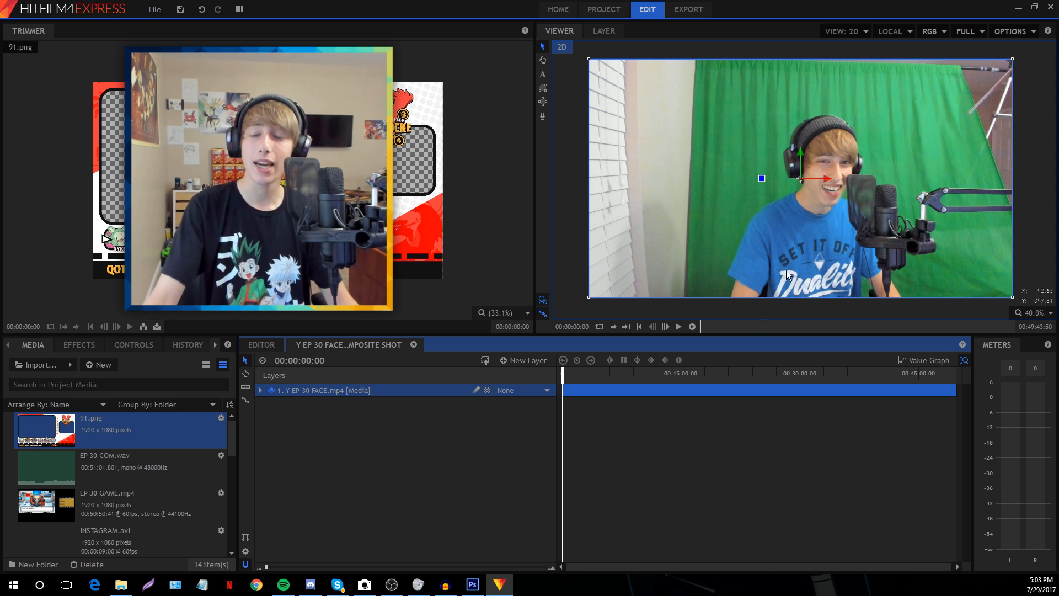
Draw and undo a rectangle mask, then switch to the freehand mask tool on the facecam layer
{"action": "left_click", "coordinate": [545, 115]}
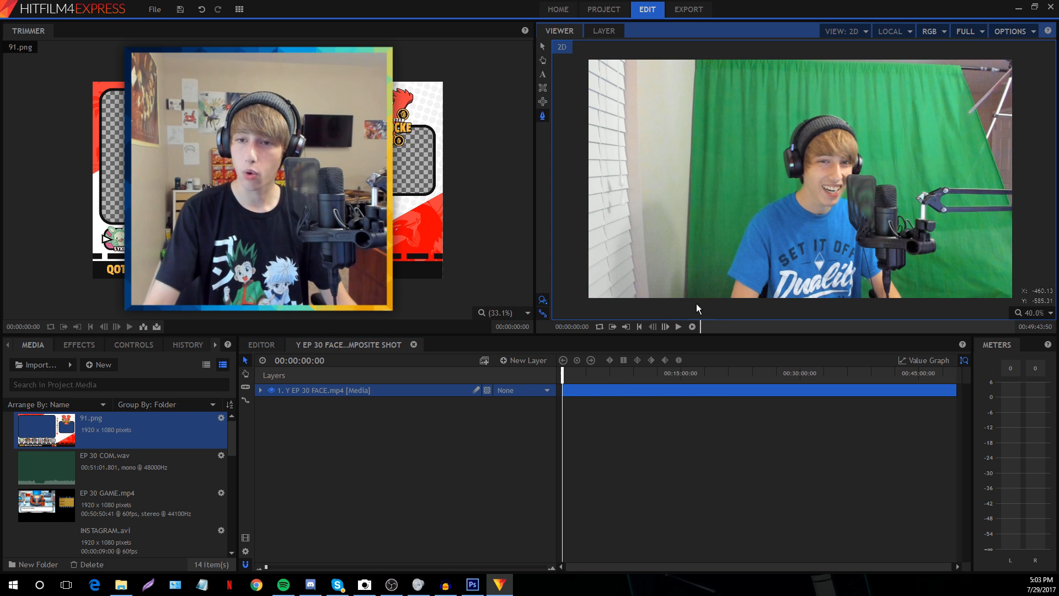
{"action": "left_click", "coordinate": [543, 87]}
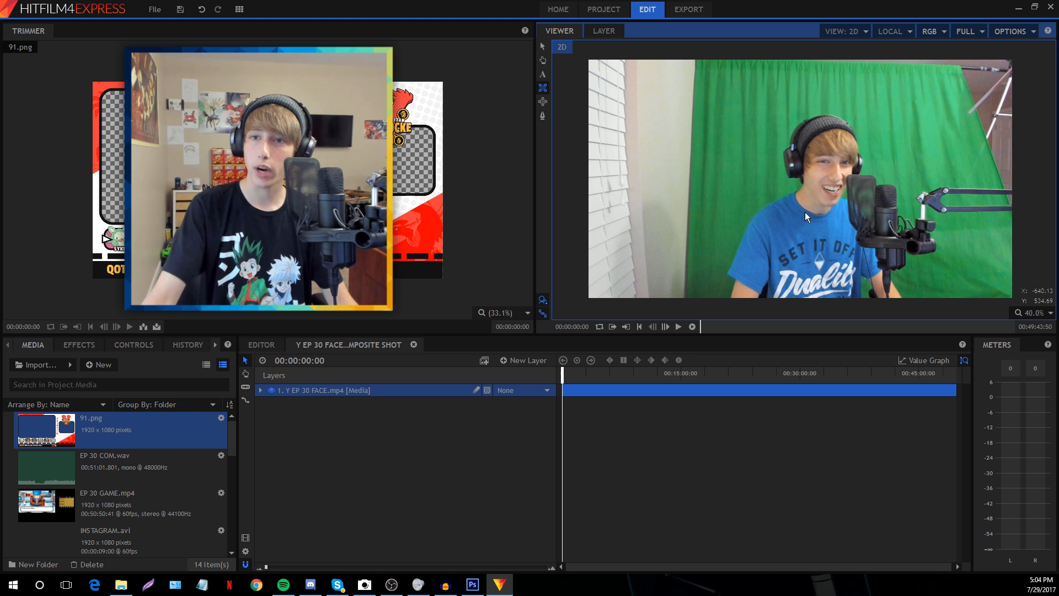
{"action": "left_click_drag", "start_coordinate": [591, 61], "coordinate": [834, 260]}
{"action": "key", "text": "ctrl+z"}
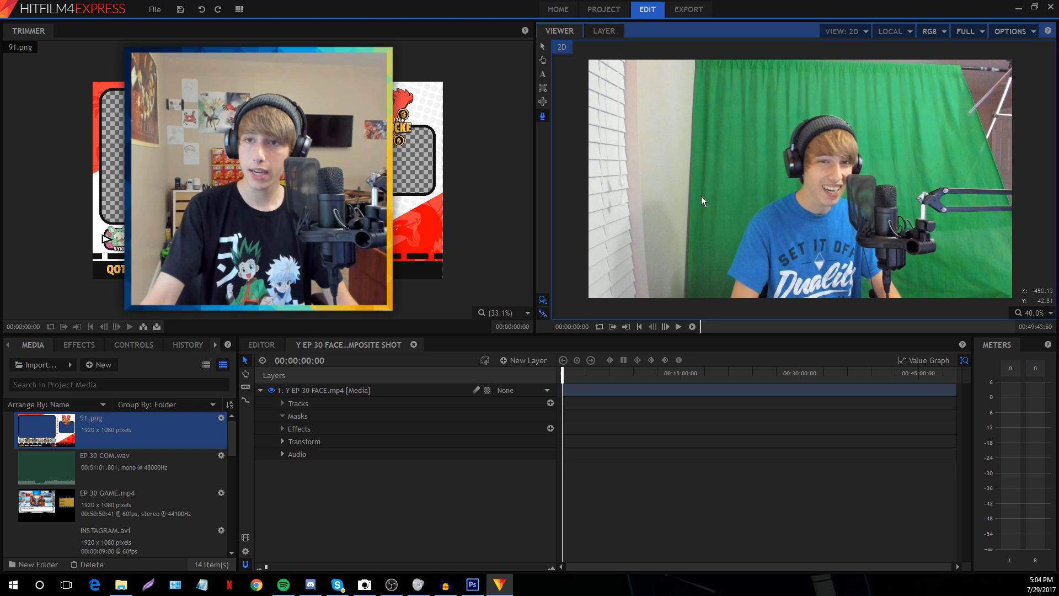
{"action": "left_click", "coordinate": [387, 395]}
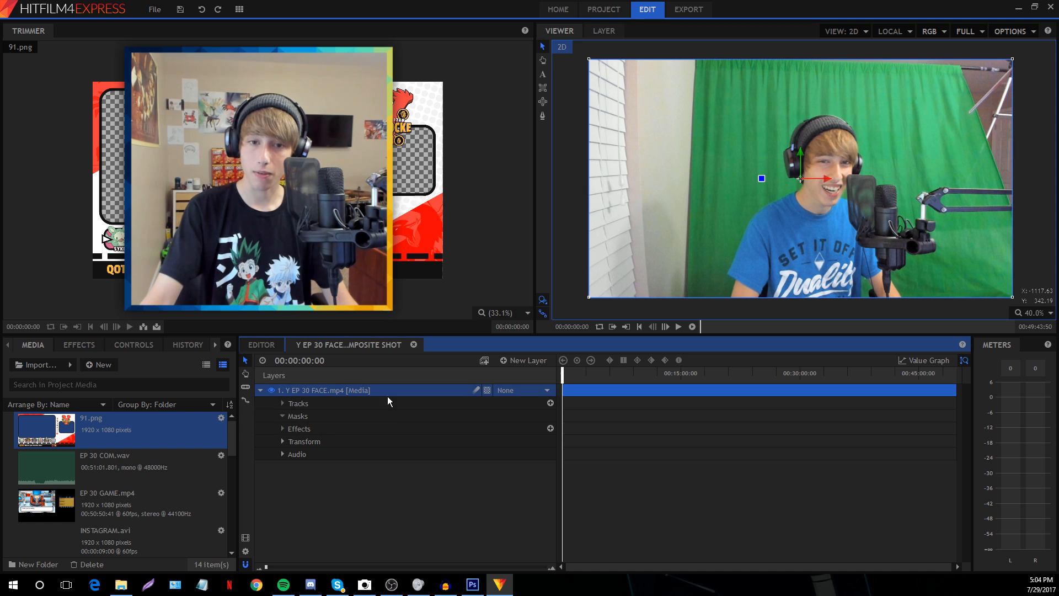
{"action": "left_click", "coordinate": [543, 115]}
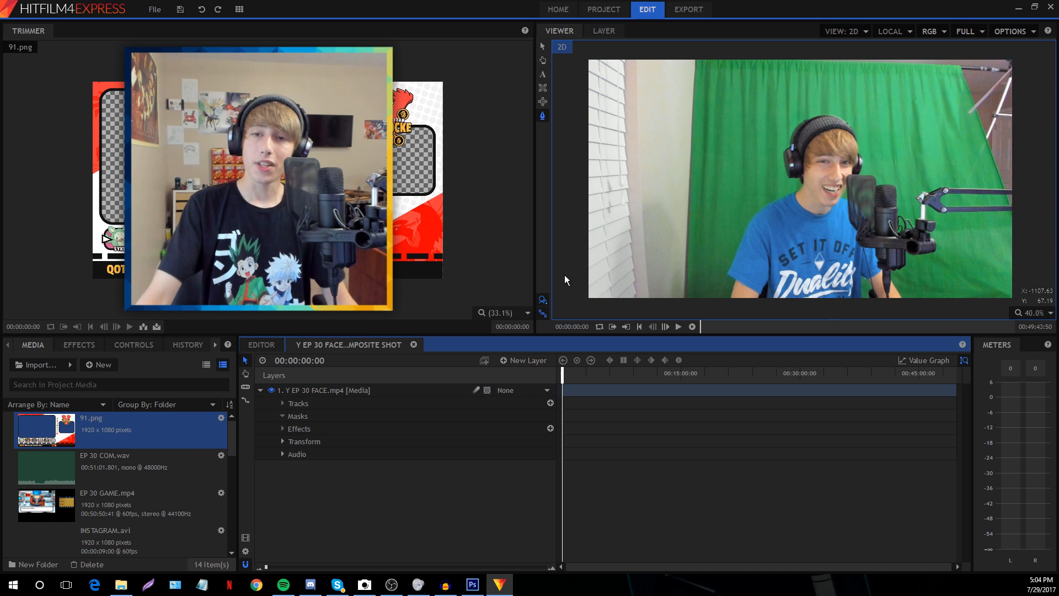
{"action": "left_click", "coordinate": [695, 302]}
{"action": "left_click", "coordinate": [409, 386]}
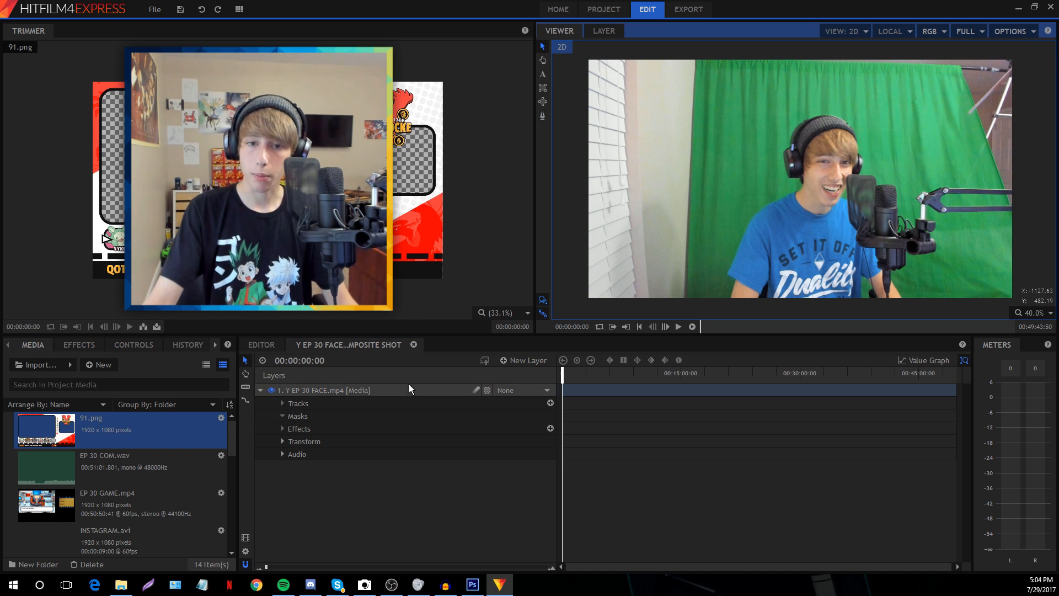
Trace a closed freehand mask around the green-screen area of the facecam
{"action": "left_click", "coordinate": [702, 58]}
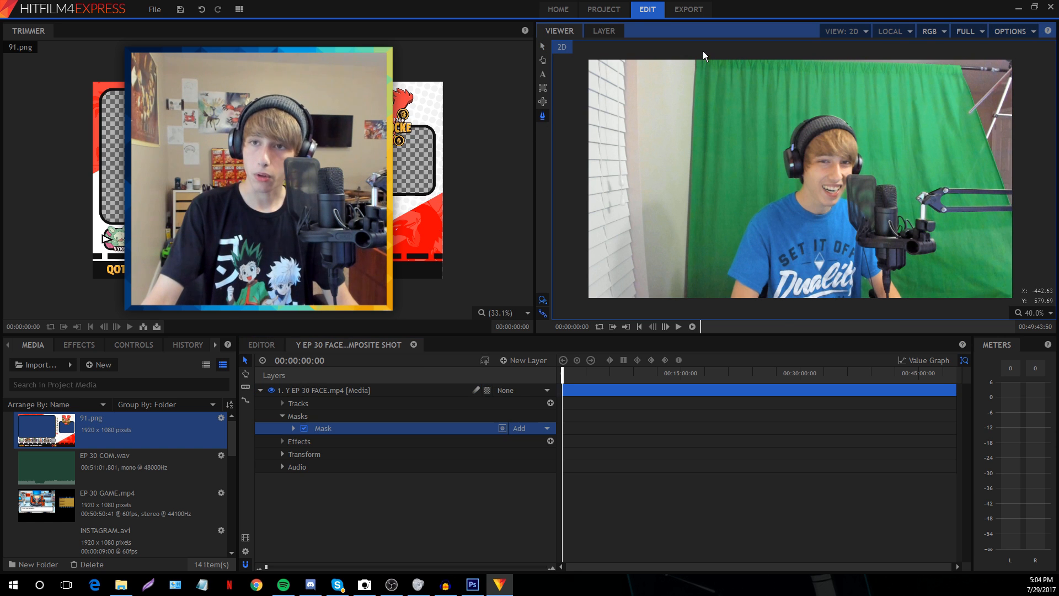
{"action": "left_click", "coordinate": [692, 313]}
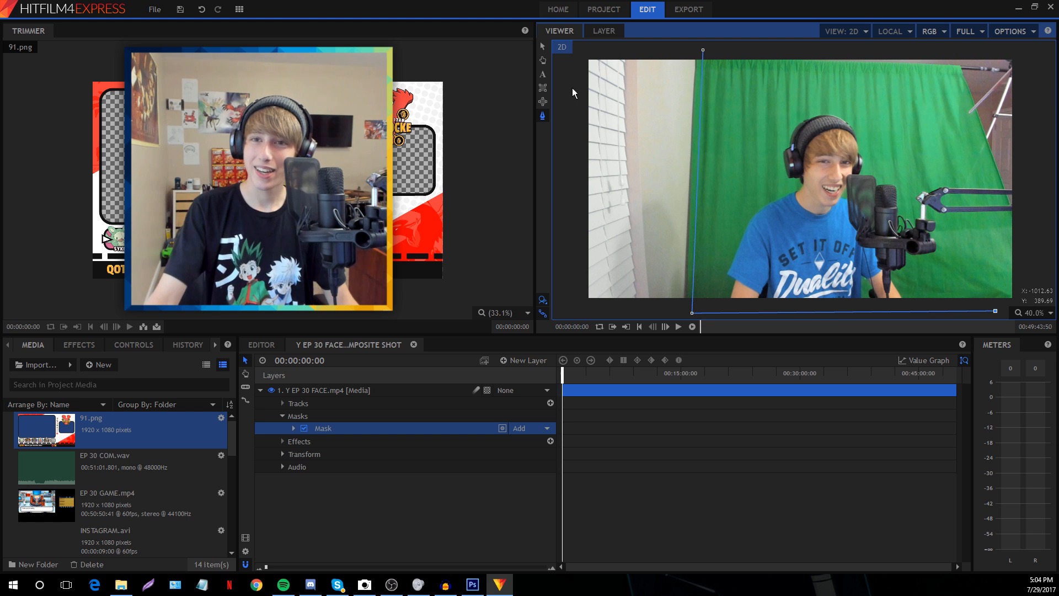
{"action": "left_click", "coordinate": [543, 60]}
{"action": "left_click_drag", "start_coordinate": [805, 157], "coordinate": [702, 139]}
{"action": "left_click", "coordinate": [543, 116]}
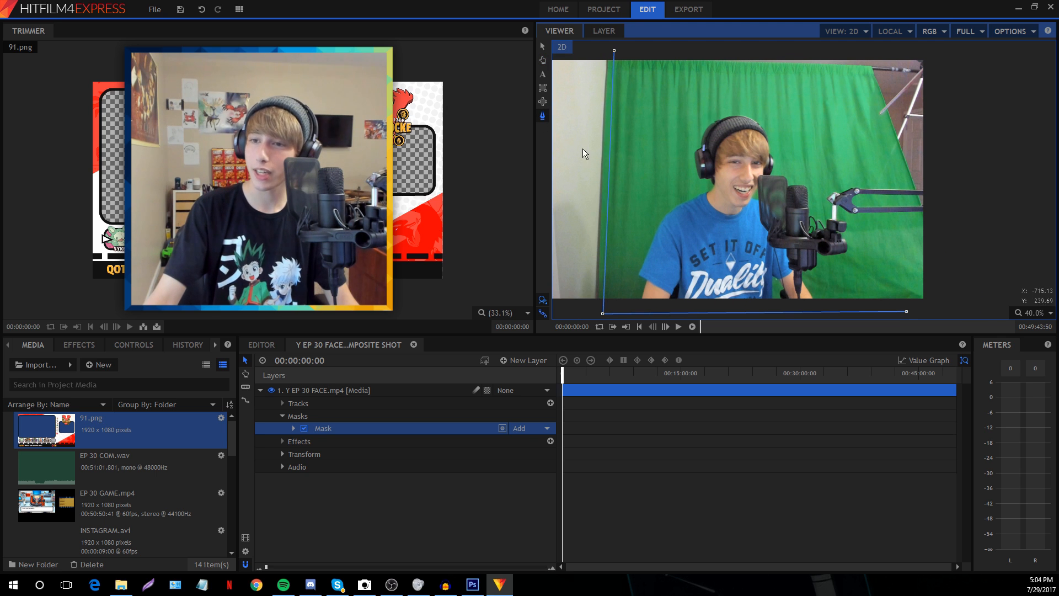
{"action": "left_click", "coordinate": [938, 303]}
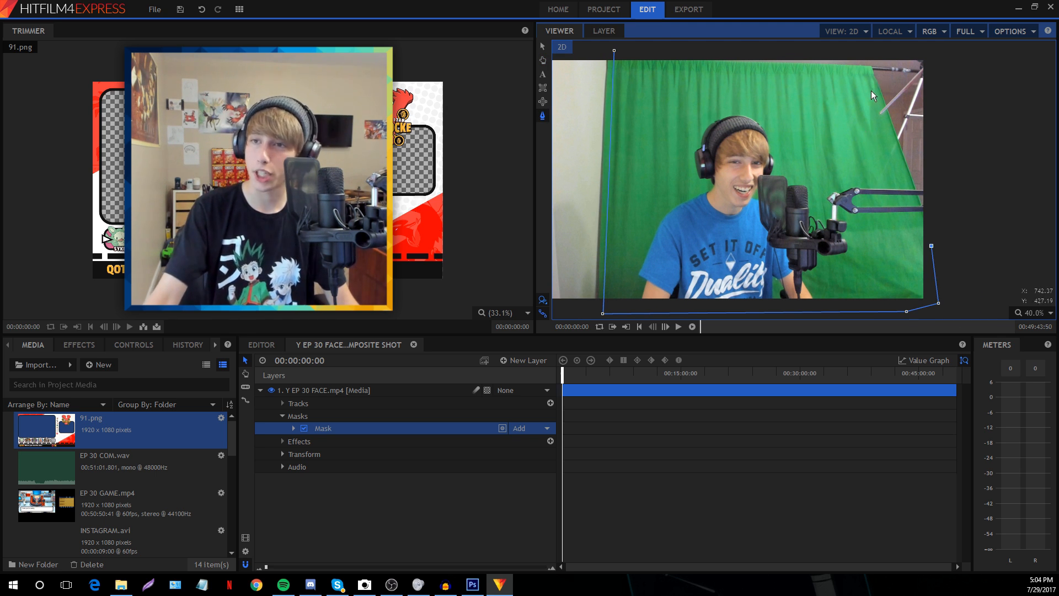
{"action": "left_click", "coordinate": [887, 117]}
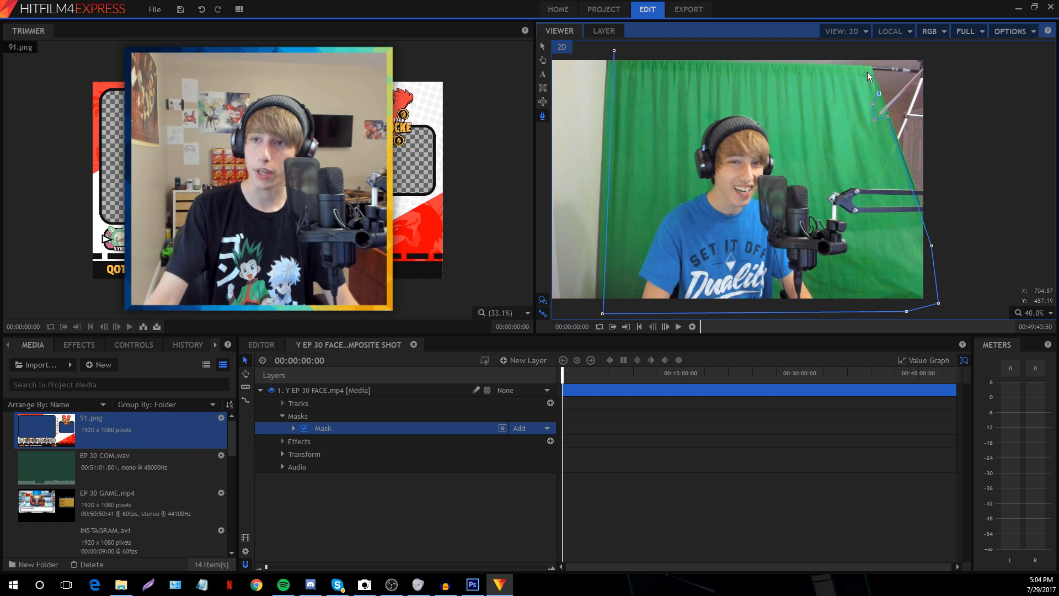
{"action": "left_click", "coordinate": [673, 62]}
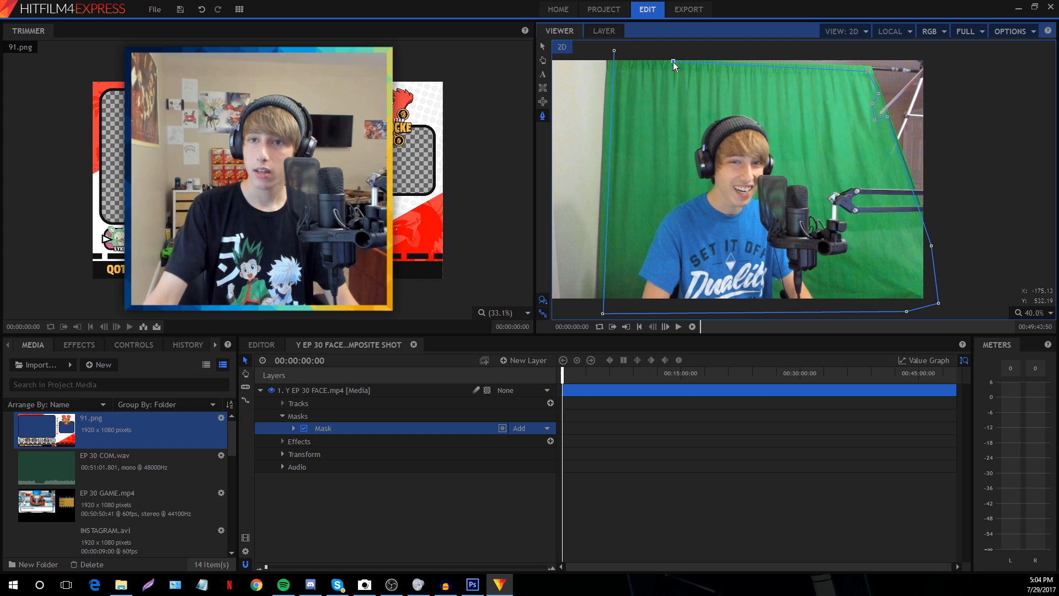
{"action": "left_click", "coordinate": [614, 51]}
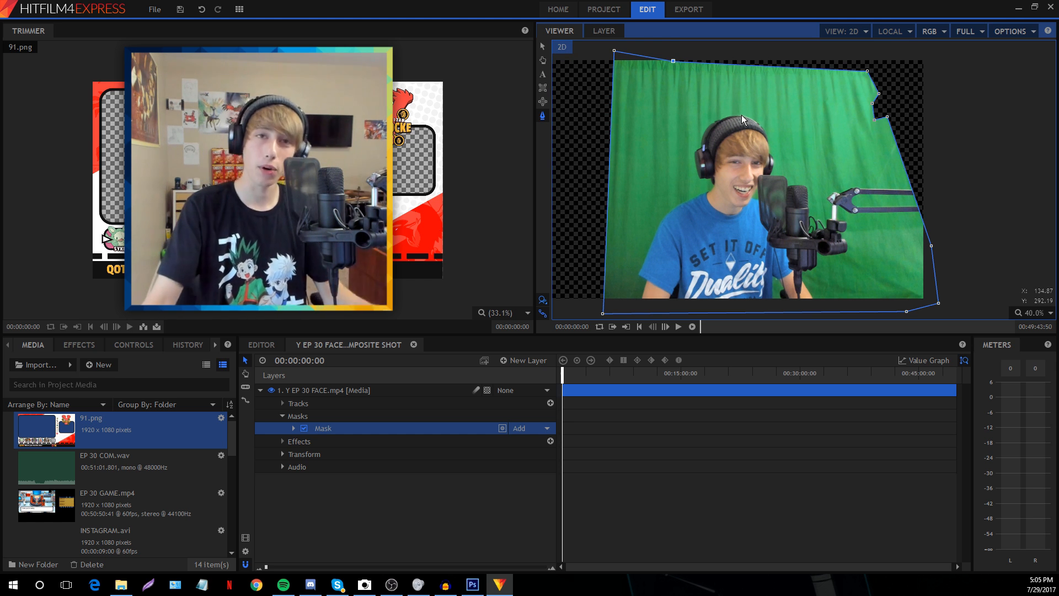
Set the viewer to Scale to Fit and show the Effects list
{"action": "left_click", "coordinate": [1039, 313]}
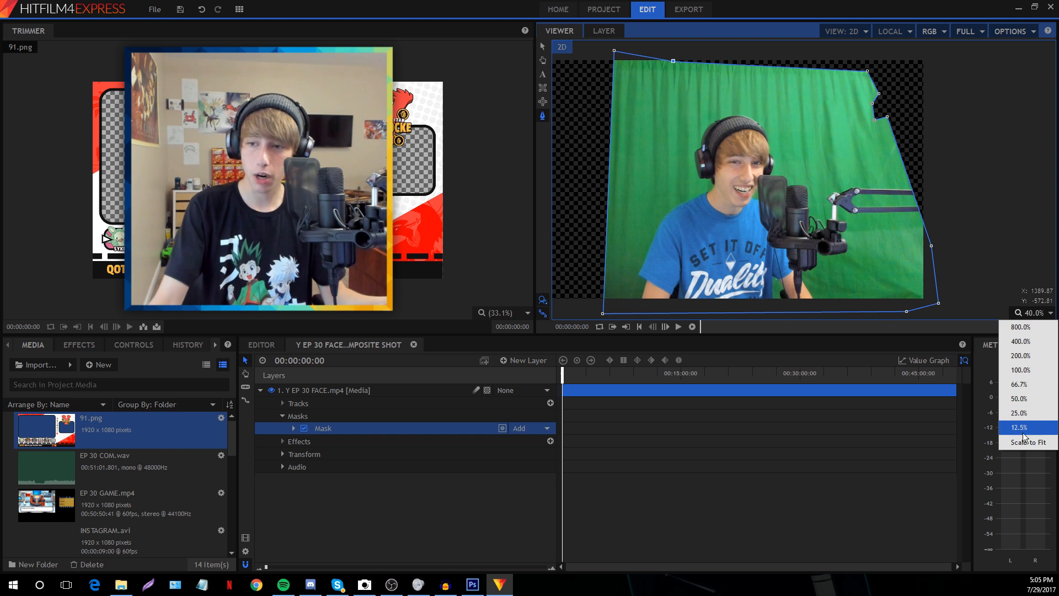
{"action": "left_click", "coordinate": [1025, 441]}
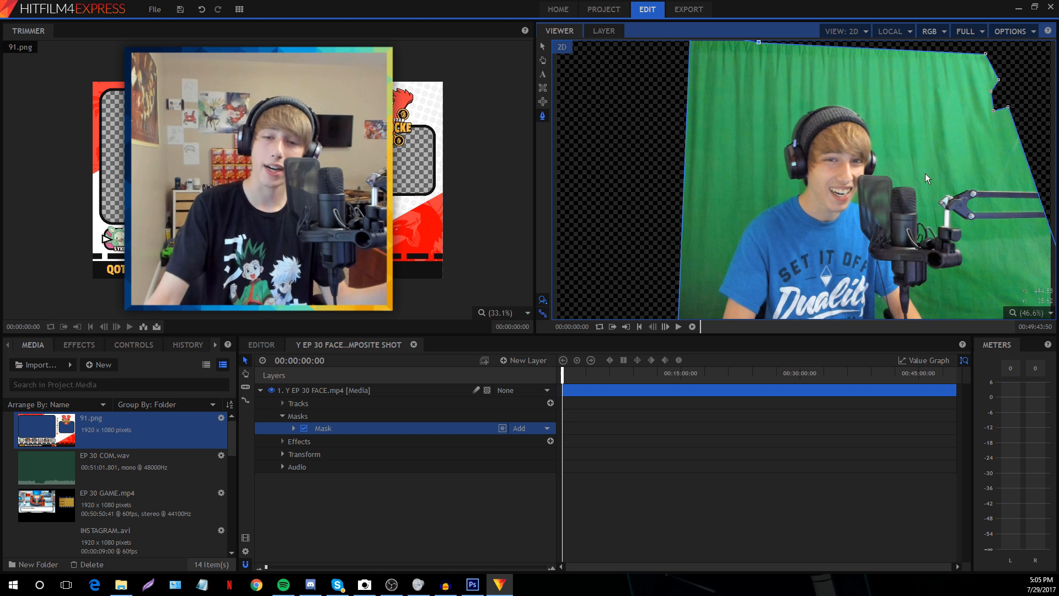
{"action": "left_click", "coordinate": [78, 347]}
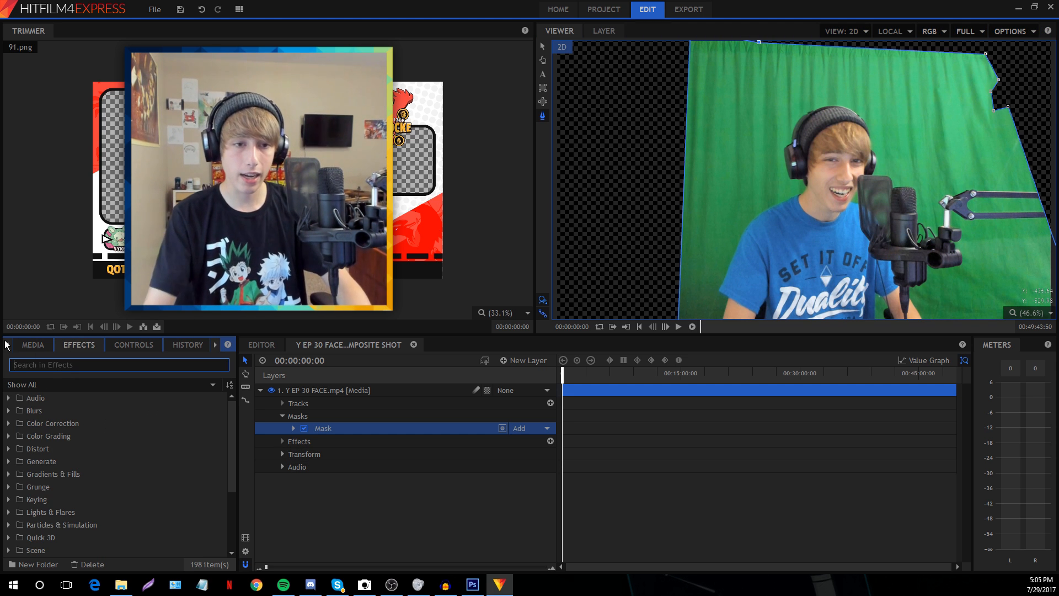
{"action": "left_click", "coordinate": [48, 347]}
{"action": "left_click", "coordinate": [79, 345]}
Search 'br' in Effects and apply Brightness & Contrast to the facecam layer
{"action": "scroll", "coordinate": [121, 458], "scroll_direction": "down", "scroll_amount": 5}
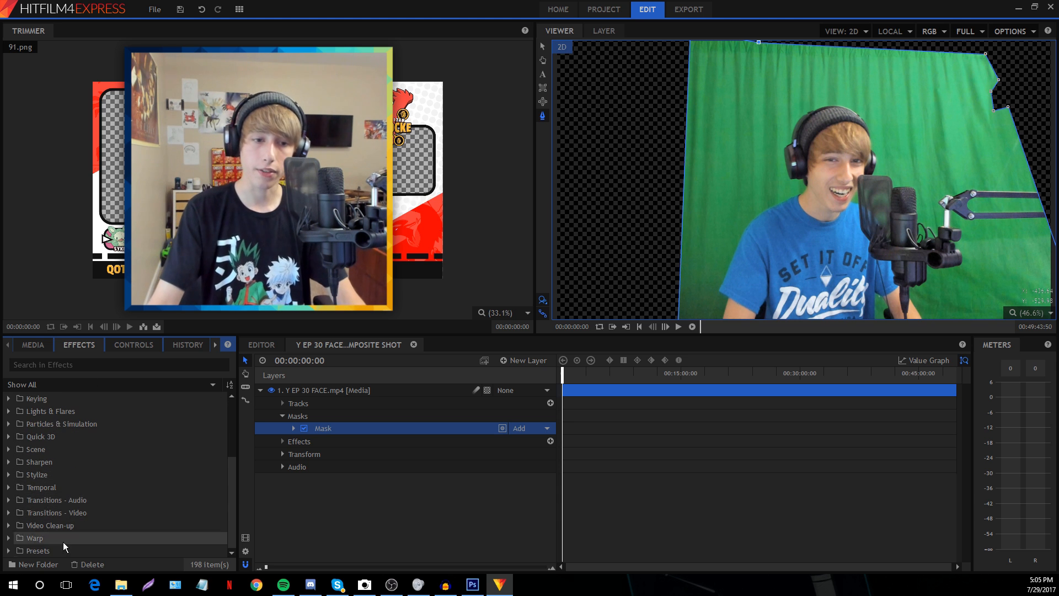
{"action": "scroll", "coordinate": [99, 437], "scroll_direction": "up", "scroll_amount": 5}
{"action": "scroll", "coordinate": [127, 475], "scroll_direction": "down", "scroll_amount": 3}
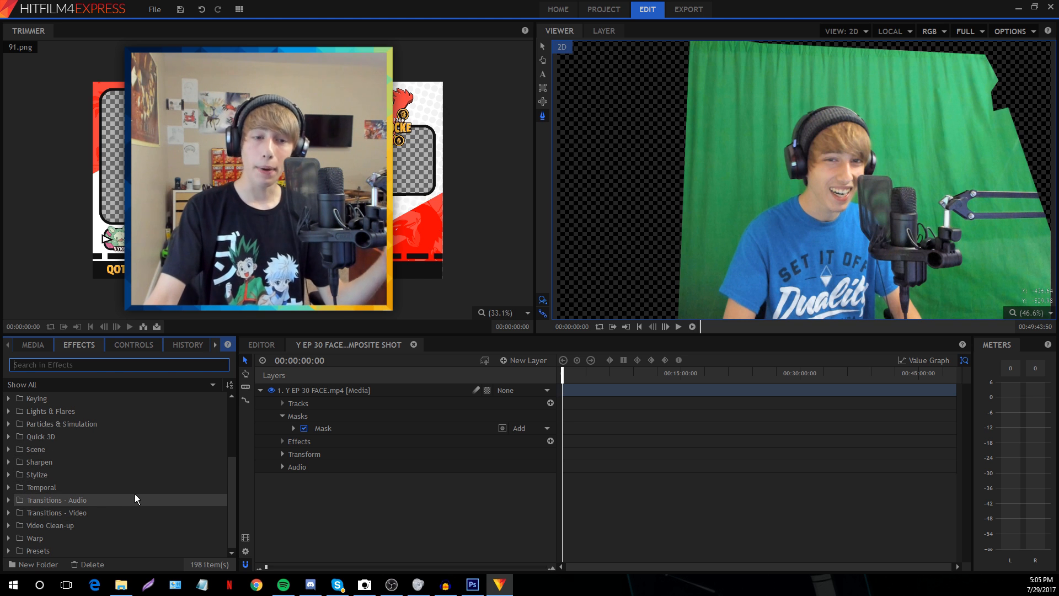
{"action": "scroll", "coordinate": [135, 494], "scroll_direction": "up", "scroll_amount": 3}
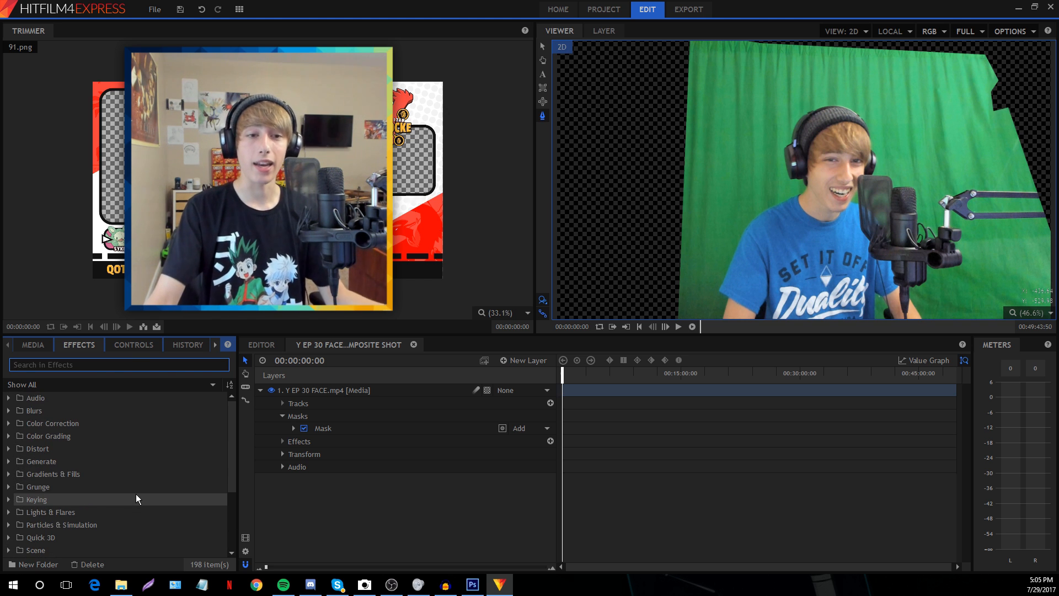
{"action": "left_click", "coordinate": [45, 365]}
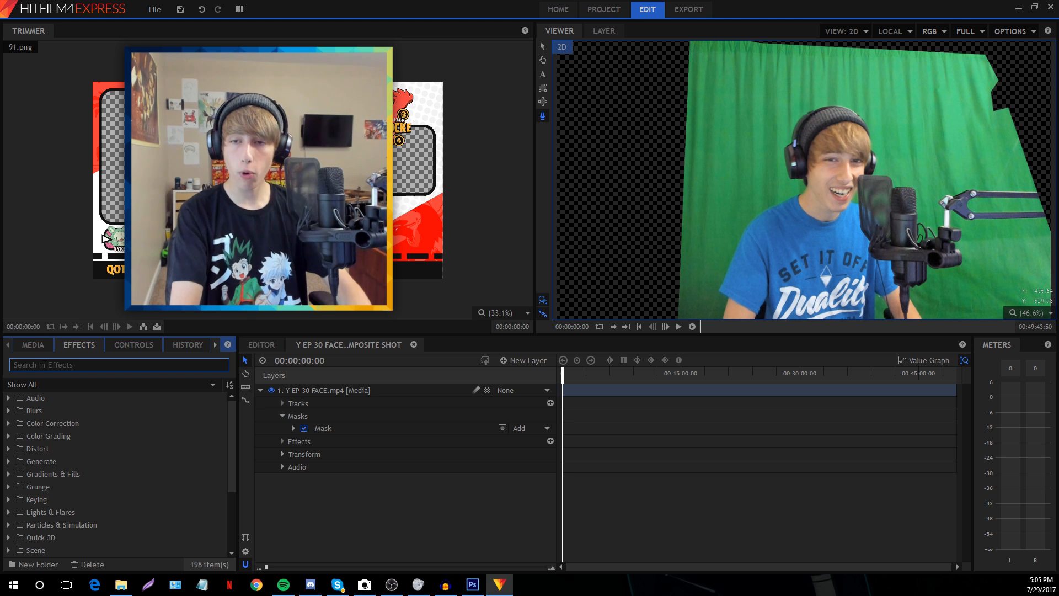
{"action": "type", "text": "br"}
{"action": "left_click_drag", "start_coordinate": [72, 411], "coordinate": [320, 396]}
Set the Brightness & Contrast effect's Contrast to 4.0
{"action": "left_click", "coordinate": [134, 344]}
{"action": "left_click", "coordinate": [20, 434]}
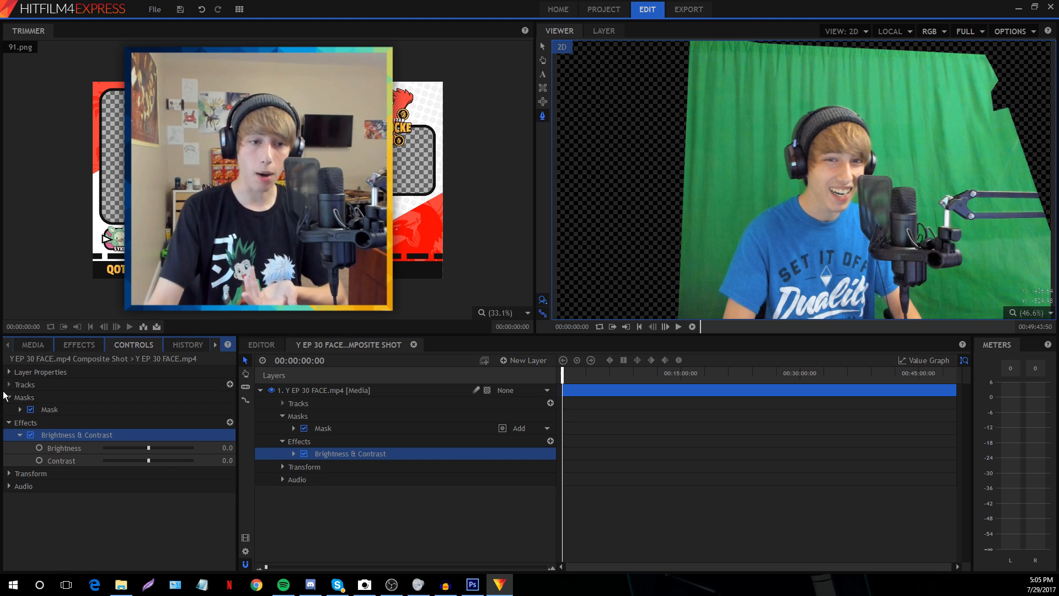
{"action": "left_click", "coordinate": [7, 397]}
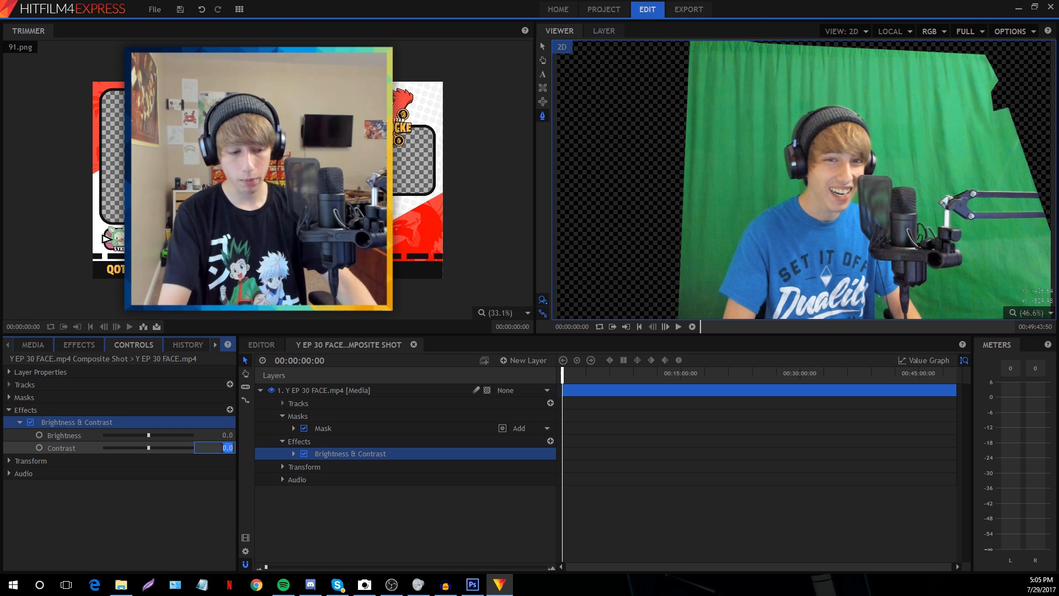
{"action": "left_click", "coordinate": [221, 448]}
{"action": "type", "text": "4"}
{"action": "key", "text": "Return"}
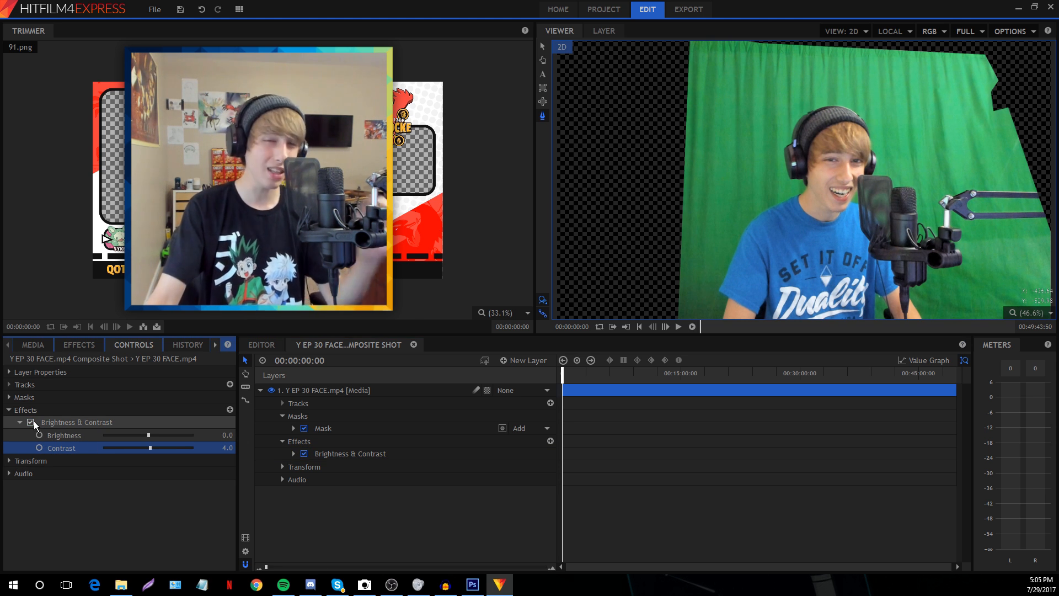
{"action": "left_click", "coordinate": [74, 508]}
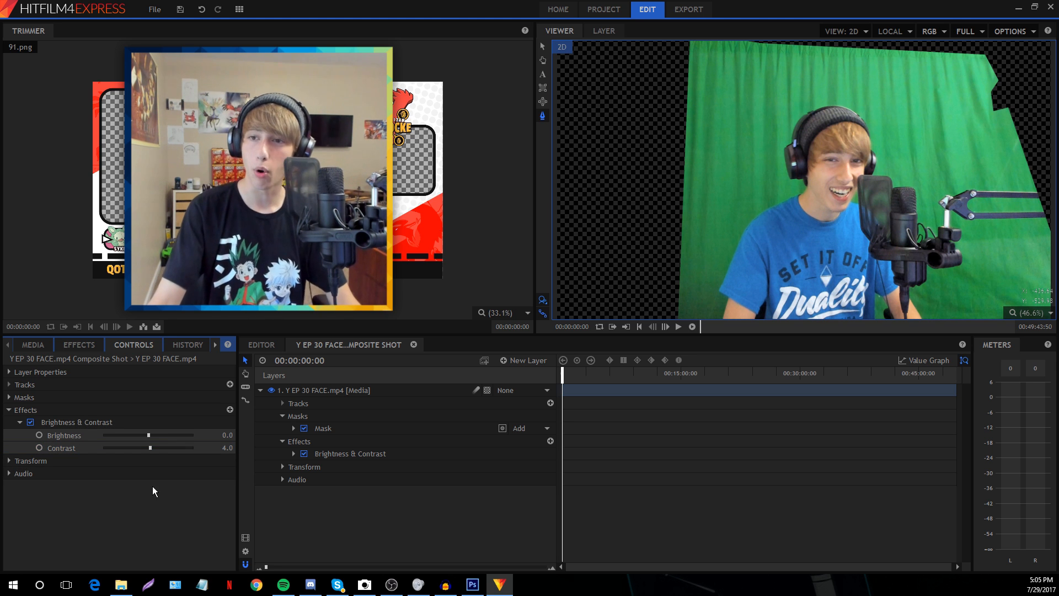
Apply the Greenscreen Key preset to the facecam layer and expand its Color Difference Key settings
{"action": "left_click", "coordinate": [80, 345]}
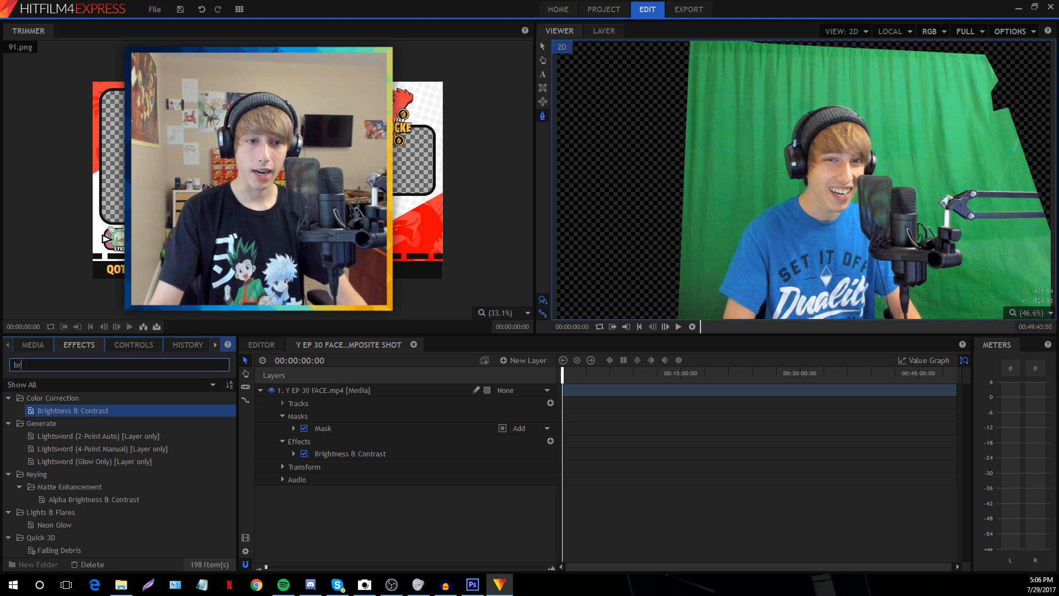
{"action": "type", "text": "gre"}
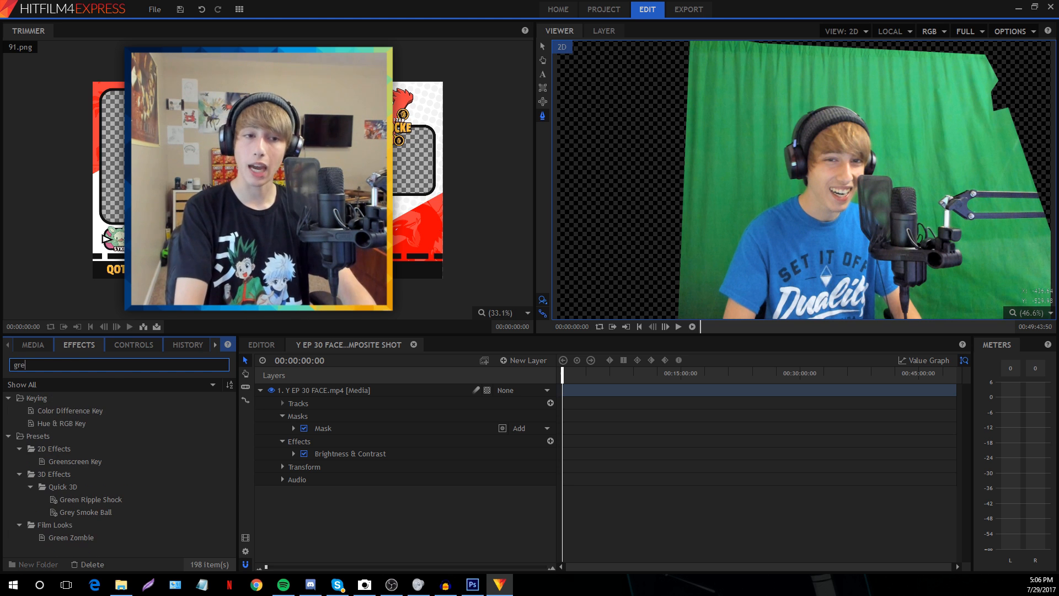
{"action": "left_click", "coordinate": [80, 463]}
{"action": "left_click_drag", "start_coordinate": [72, 461], "coordinate": [343, 389]}
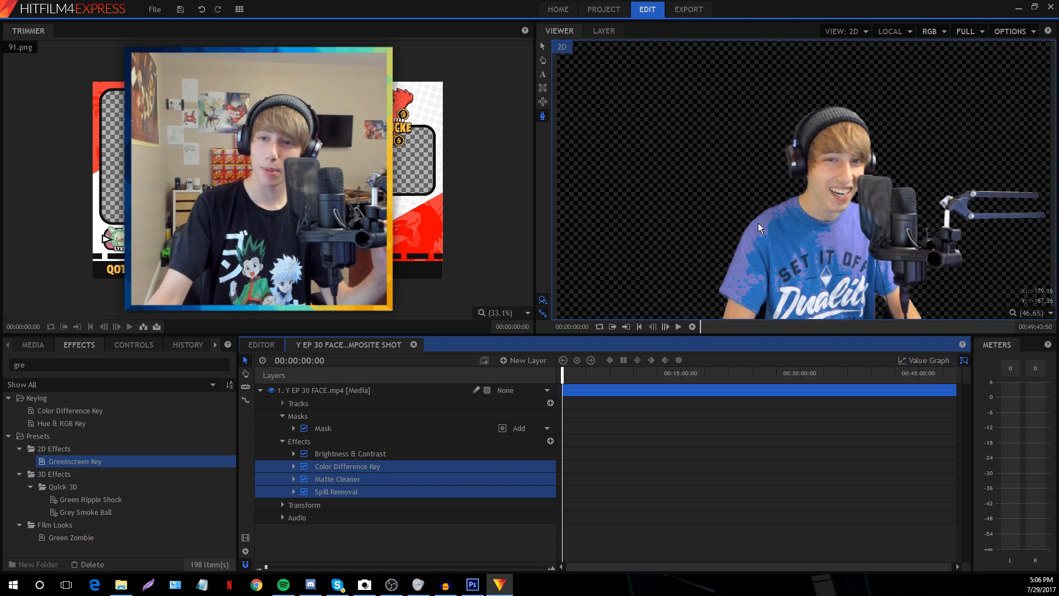
{"action": "left_click", "coordinate": [128, 345]}
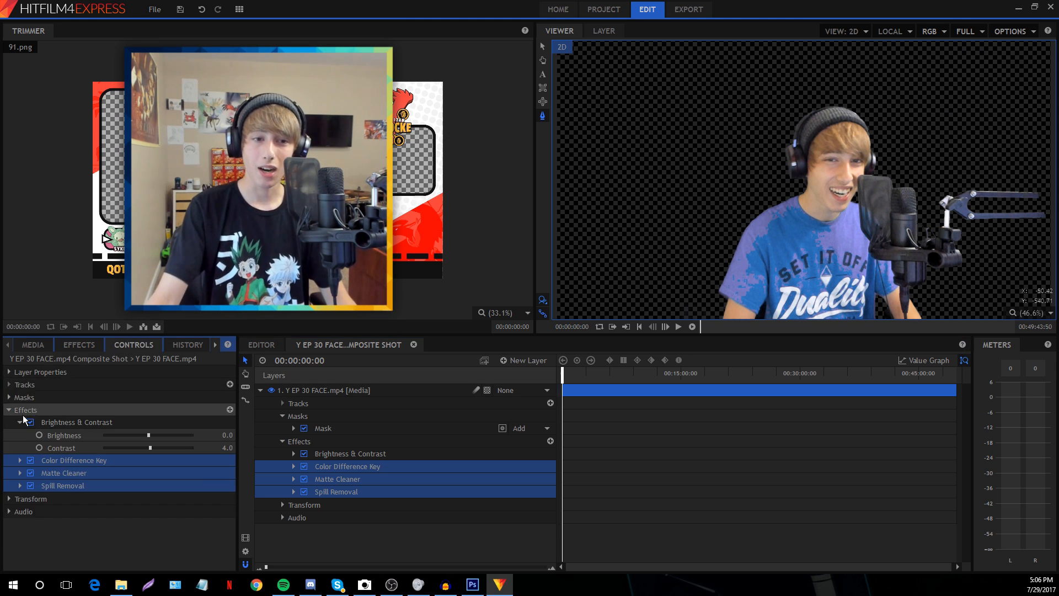
{"action": "left_click", "coordinate": [19, 435]}
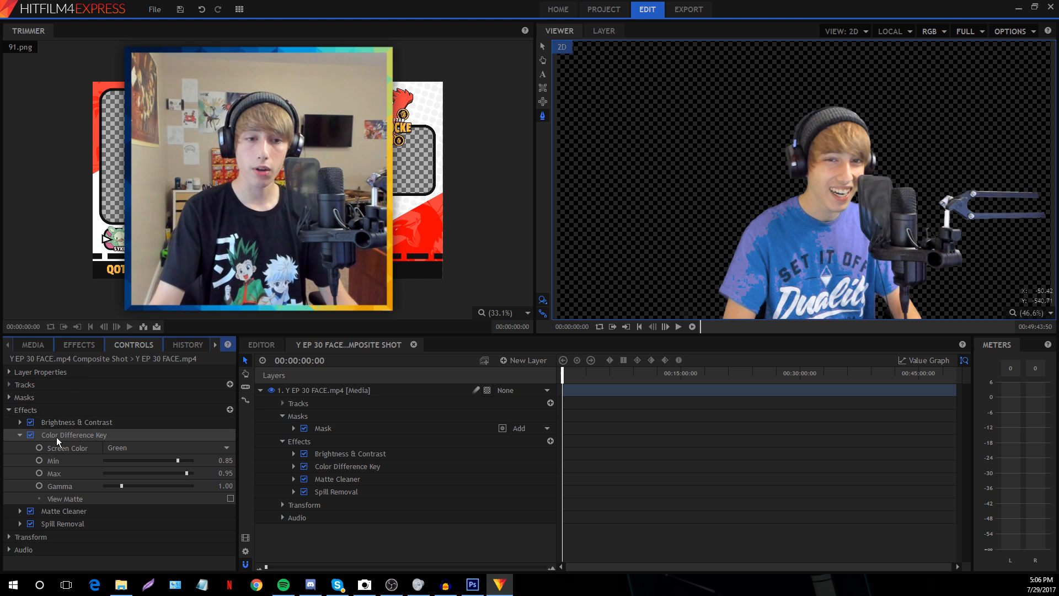
Preview the black-and-white matte and set the Color Difference Key Min to 0.9
{"action": "left_click", "coordinate": [230, 499]}
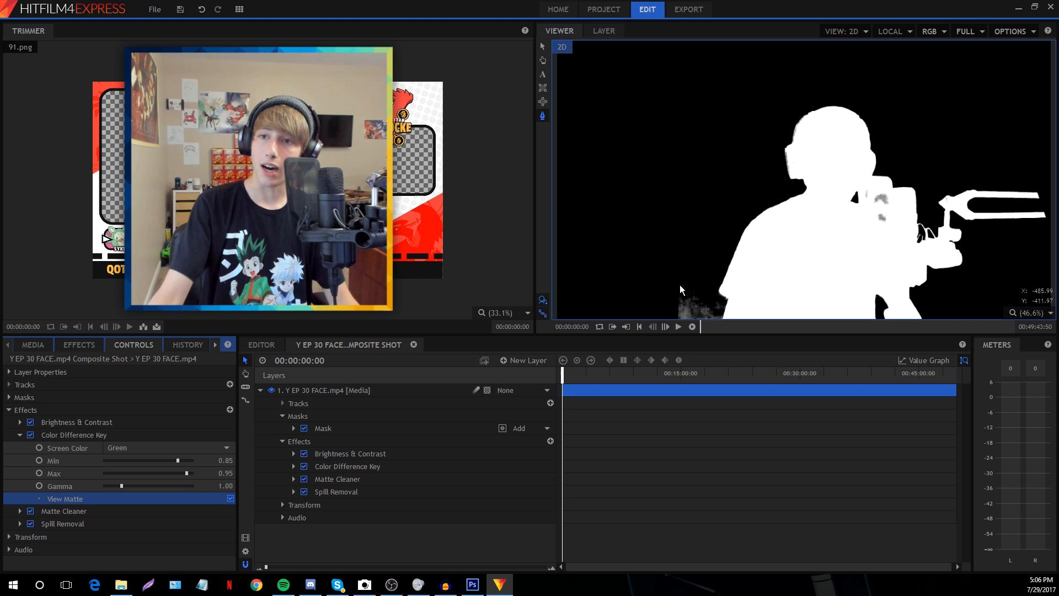
{"action": "scroll", "coordinate": [819, 220], "scroll_direction": "down", "scroll_amount": 1}
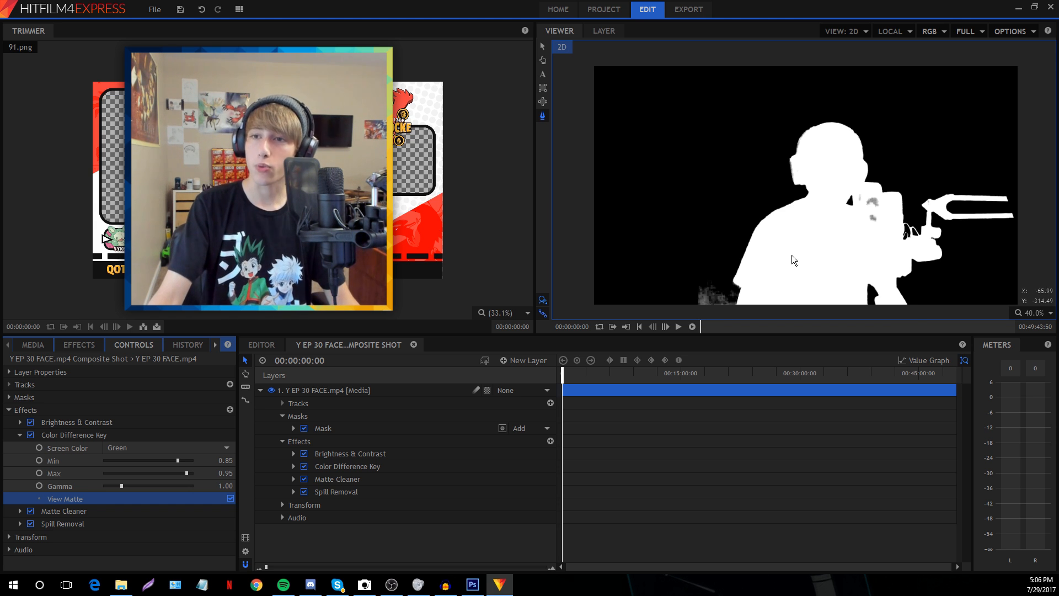
{"action": "scroll", "coordinate": [792, 255], "scroll_direction": "up", "scroll_amount": 2}
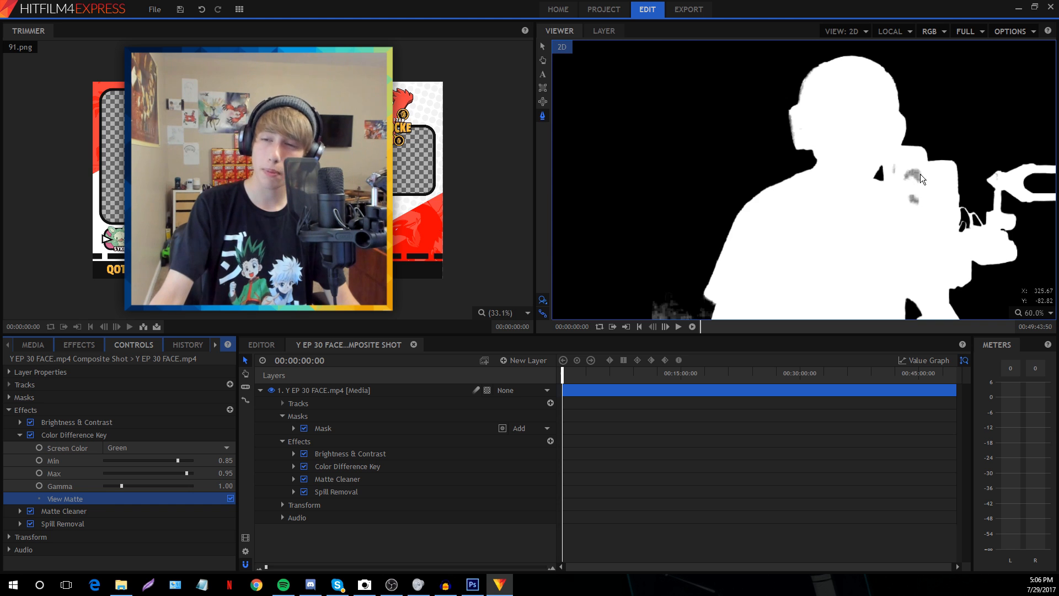
{"action": "left_click", "coordinate": [1050, 313]}
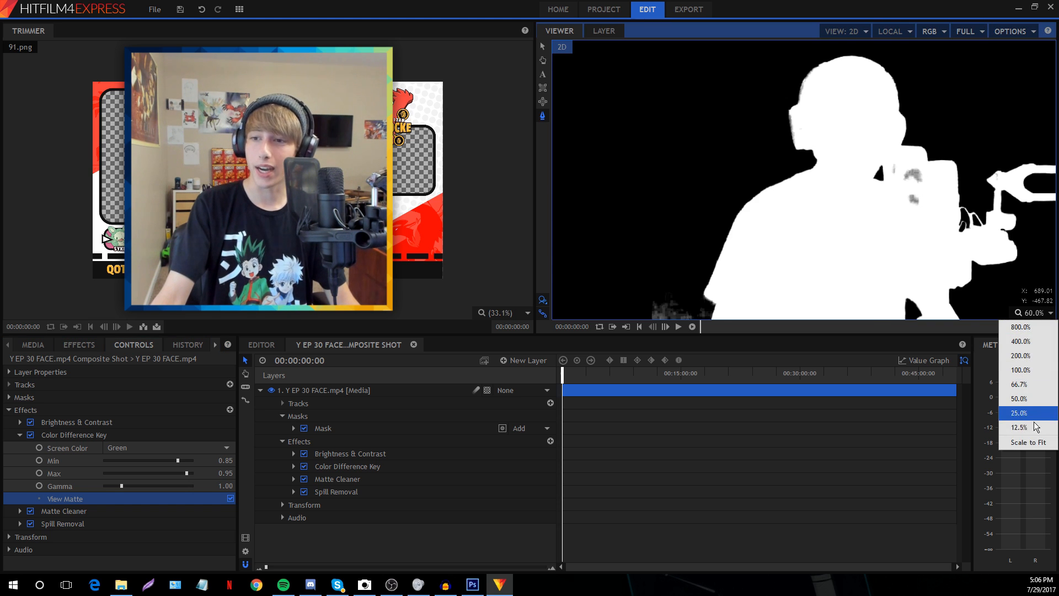
{"action": "left_click", "coordinate": [1034, 441]}
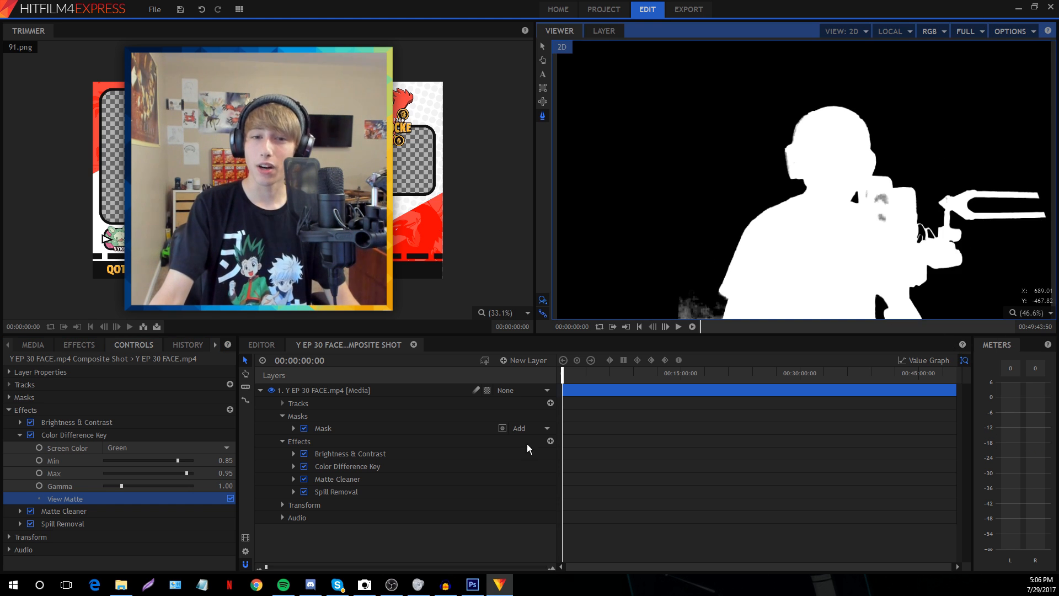
{"action": "left_click", "coordinate": [231, 498]}
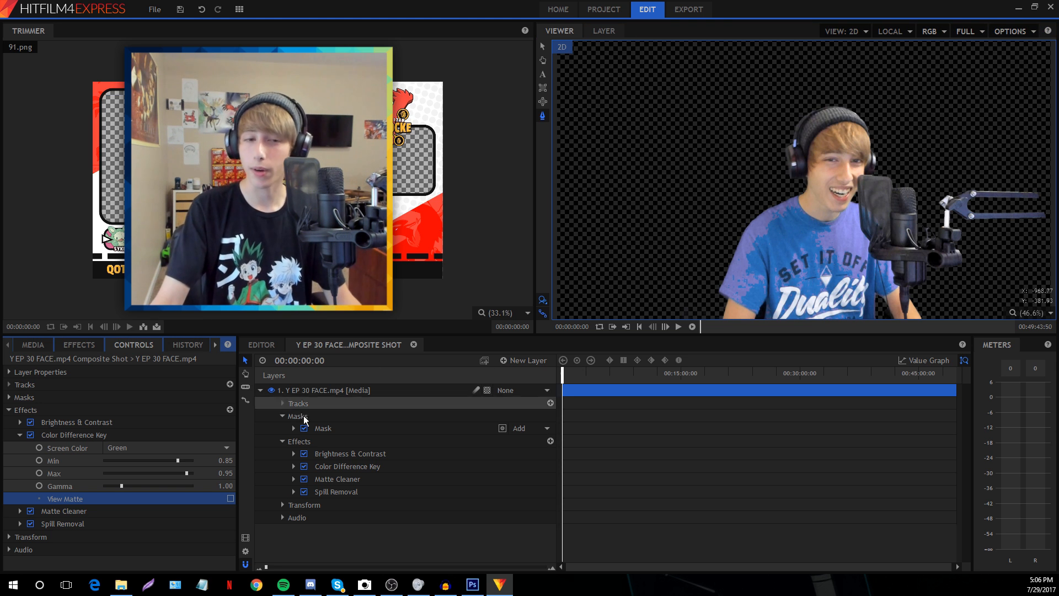
{"action": "left_click", "coordinate": [230, 498]}
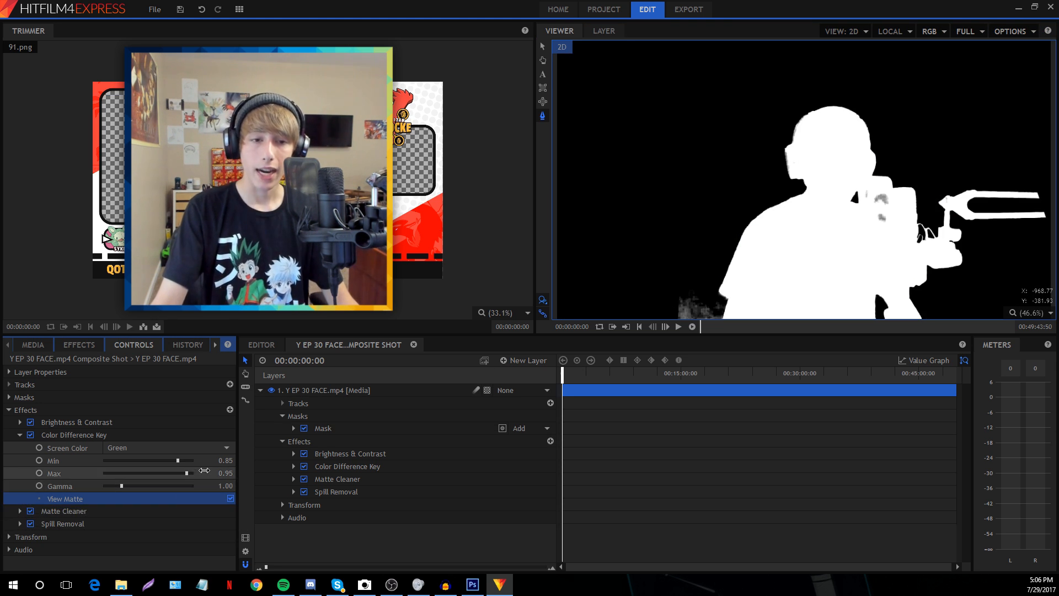
{"action": "left_click", "coordinate": [223, 461]}
{"action": "type", "text": "0"}
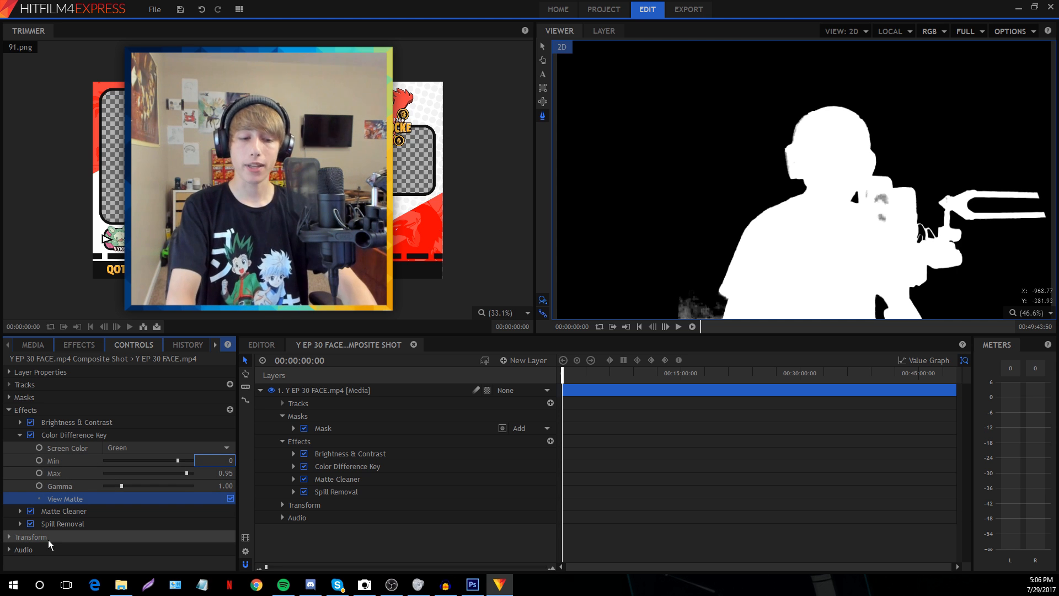
{"action": "type", "text": ".9"}
{"action": "key", "text": "Return"}
Refine the Min threshold to 0.87 while checking the matte, then view the keyed image
{"action": "scroll", "coordinate": [779, 205], "scroll_direction": "down", "scroll_amount": 1}
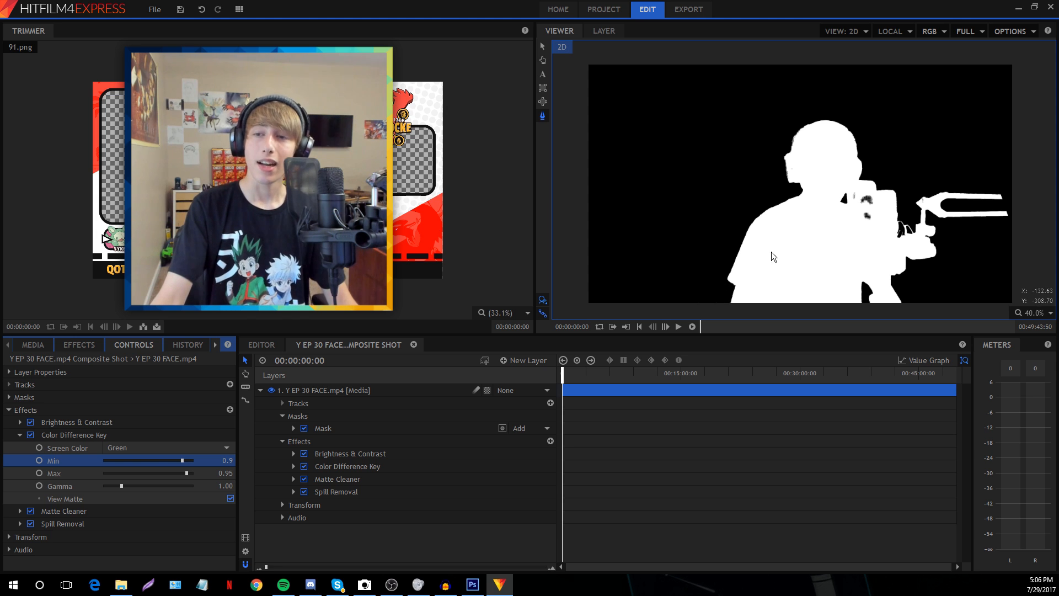
{"action": "left_click", "coordinate": [230, 498]}
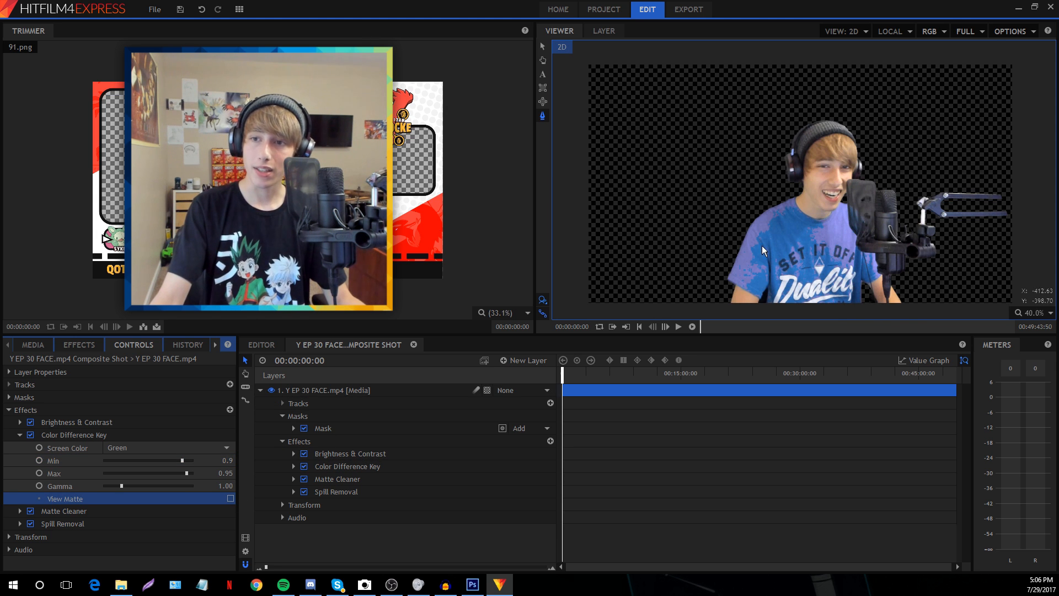
{"action": "scroll", "coordinate": [762, 246], "scroll_direction": "up", "scroll_amount": 8}
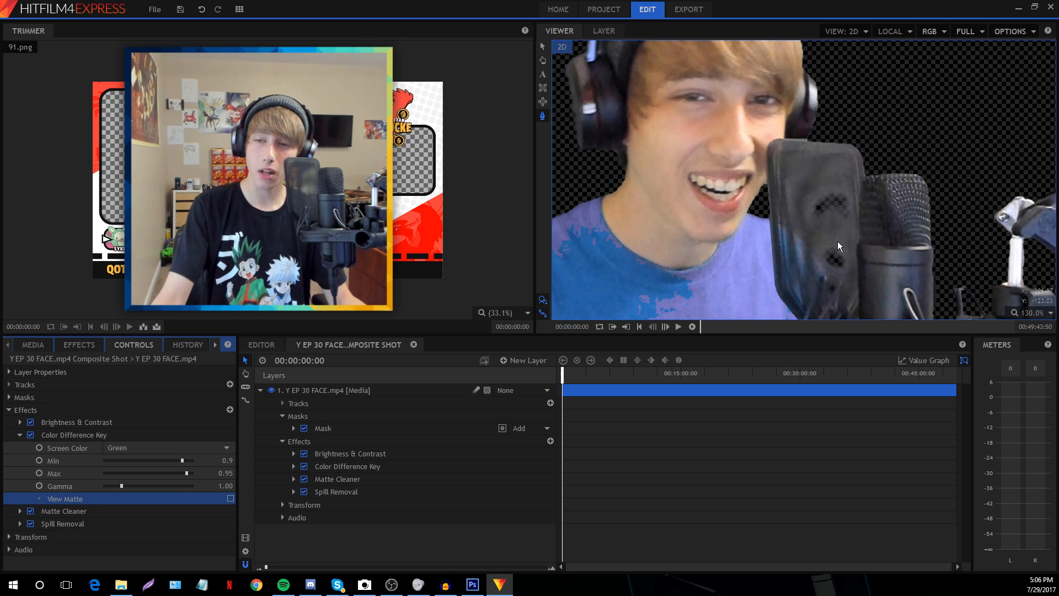
{"action": "left_click", "coordinate": [1042, 313]}
{"action": "left_click", "coordinate": [1026, 444]}
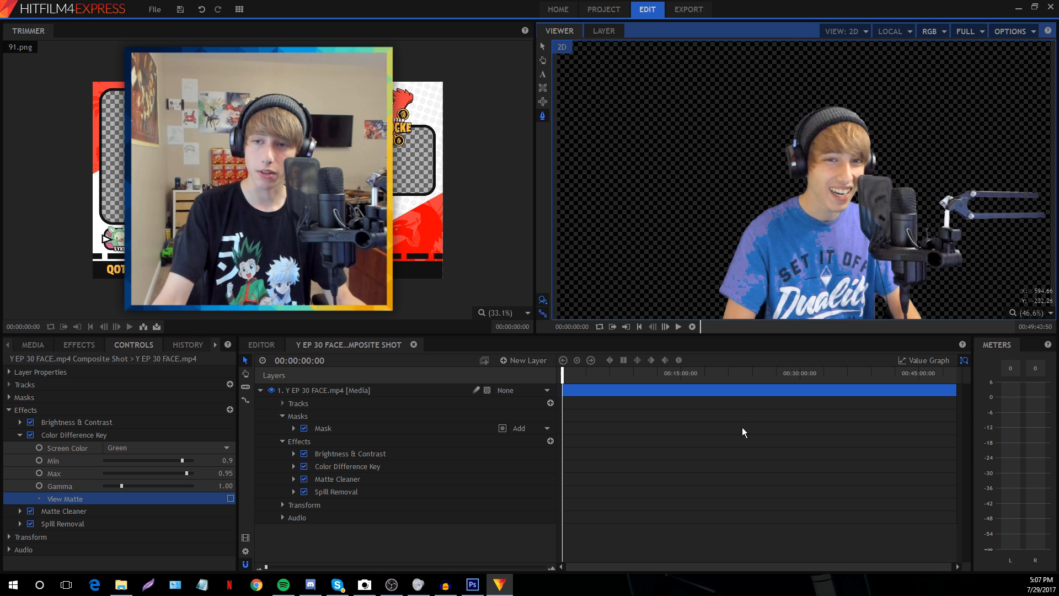
{"action": "left_click", "coordinate": [231, 498]}
{"action": "left_click", "coordinate": [227, 460]}
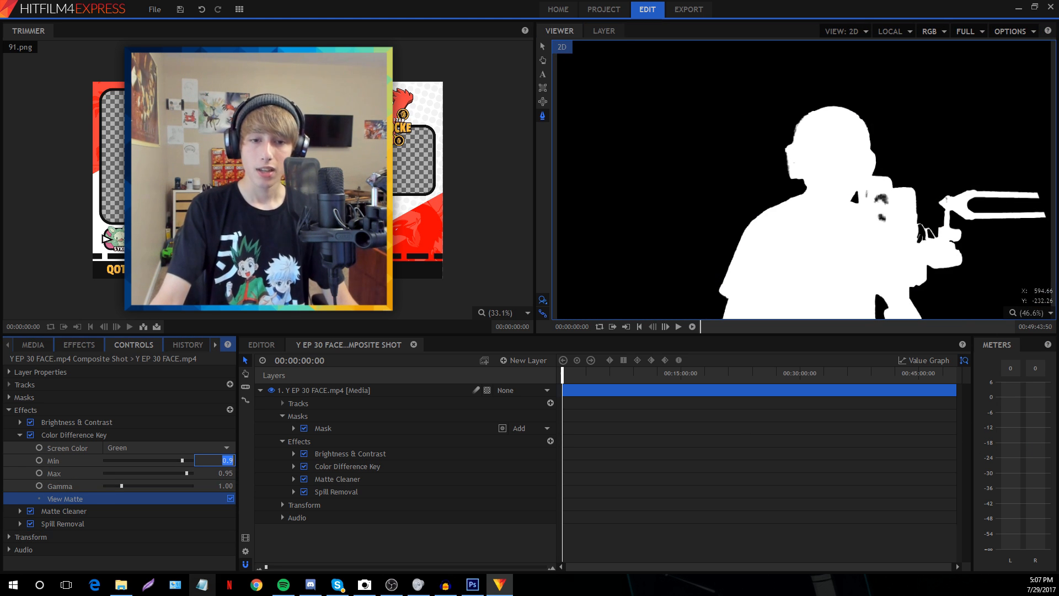
{"action": "type", "text": "0."}
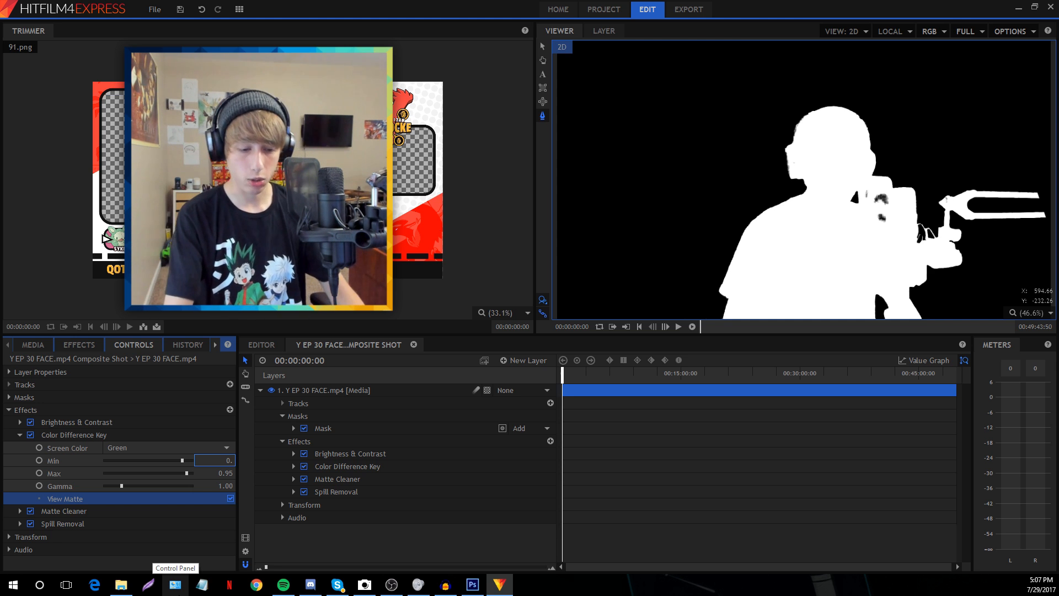
{"action": "type", "text": "87"}
{"action": "key", "text": "Return"}
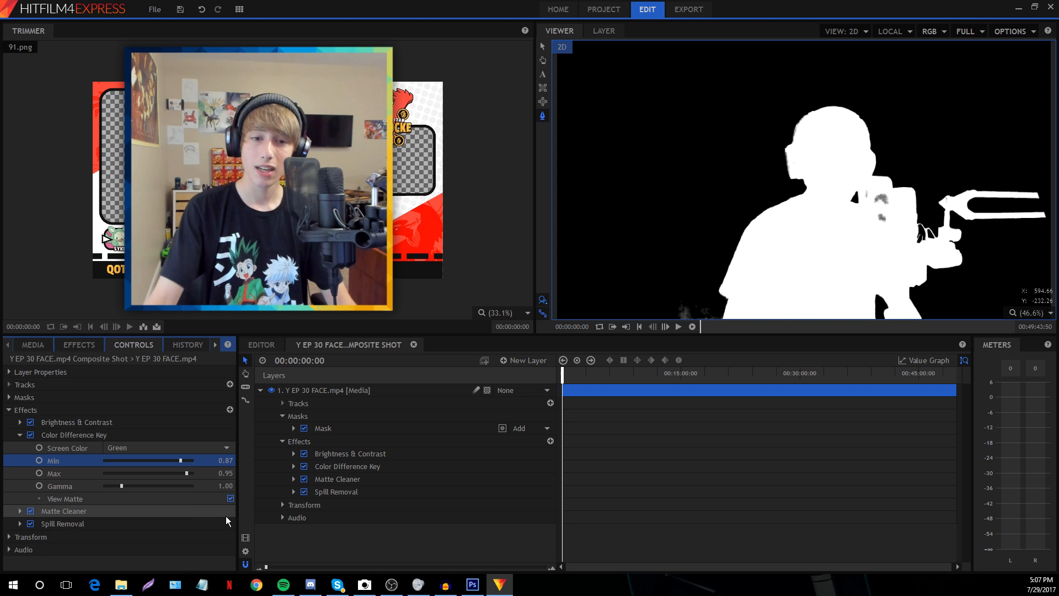
{"action": "left_click", "coordinate": [230, 498]}
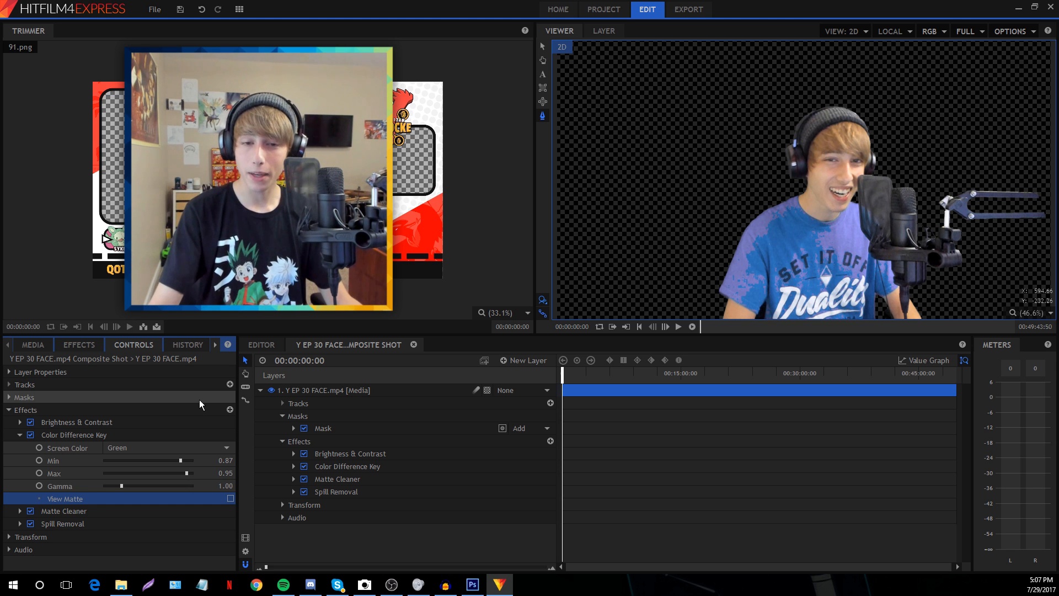
Toggle Color Difference Key, Matte Cleaner and Spill Removal off and on to compare the key
{"action": "left_click", "coordinate": [304, 466]}
{"action": "left_click", "coordinate": [304, 478]}
{"action": "left_click", "coordinate": [304, 491]}
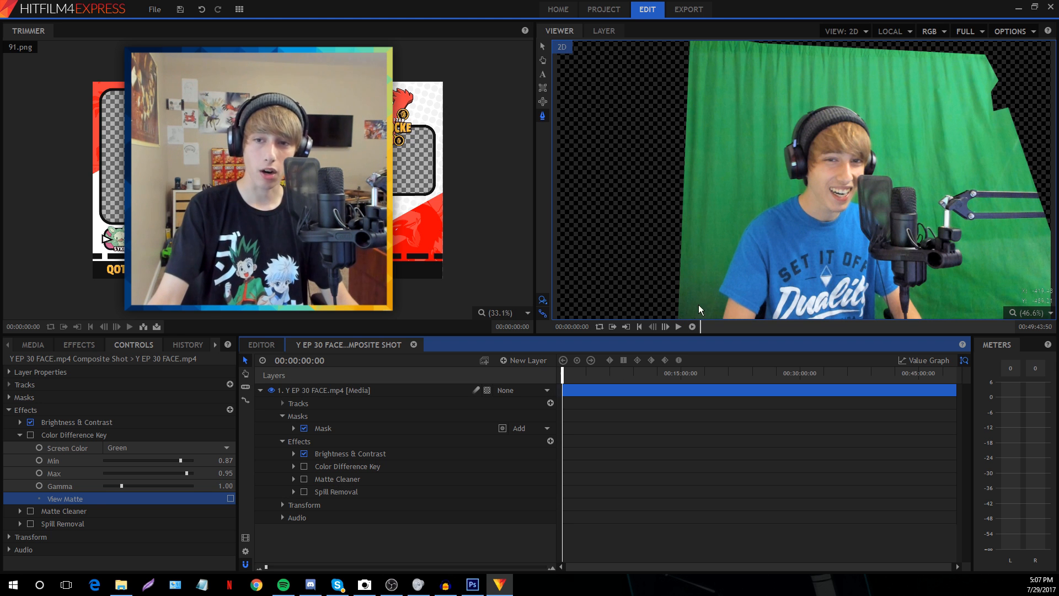
{"action": "left_click", "coordinate": [304, 492]}
{"action": "left_click", "coordinate": [304, 479]}
{"action": "left_click", "coordinate": [304, 467]}
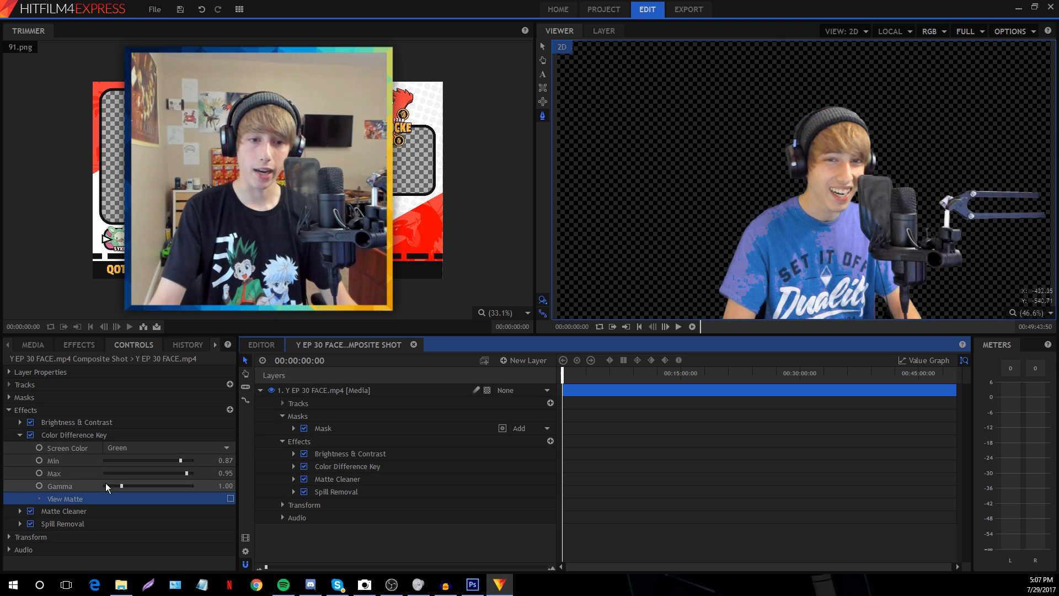
{"action": "left_click", "coordinate": [20, 435]}
{"action": "left_click", "coordinate": [60, 461]}
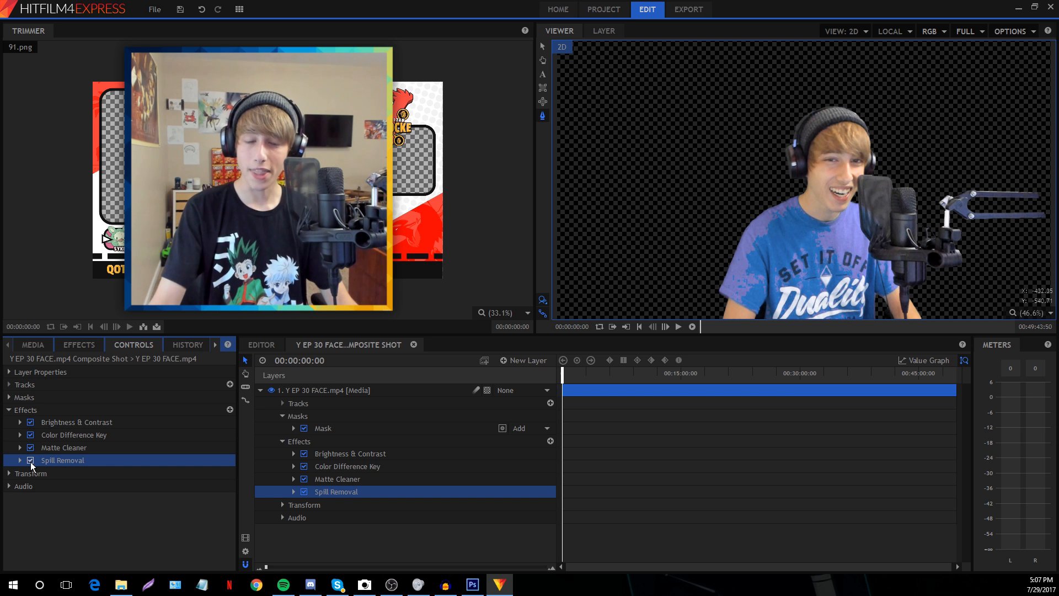
{"action": "left_click", "coordinate": [31, 461]}
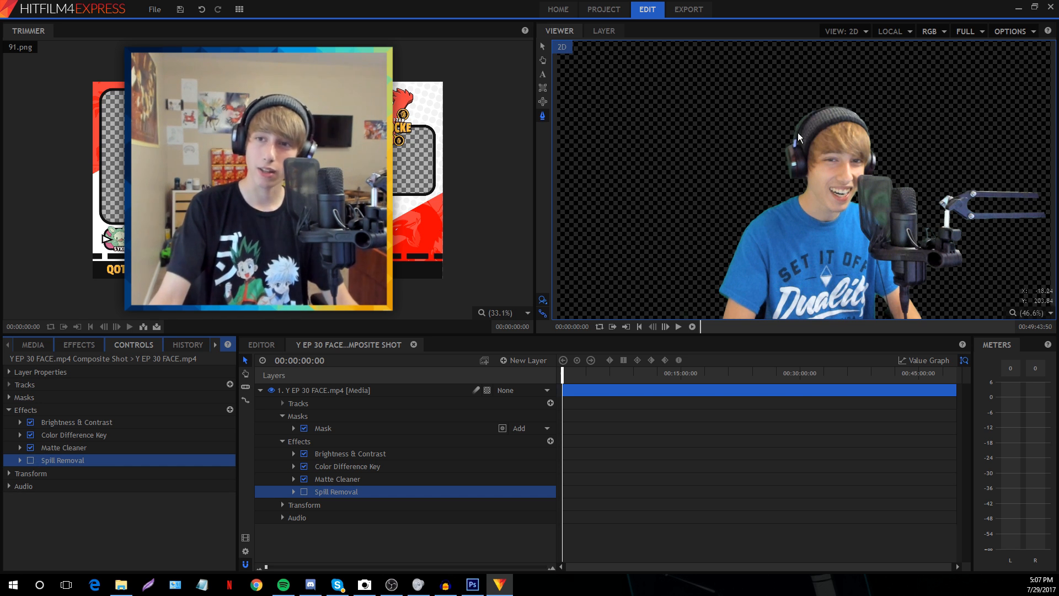
{"action": "left_click", "coordinate": [31, 461]}
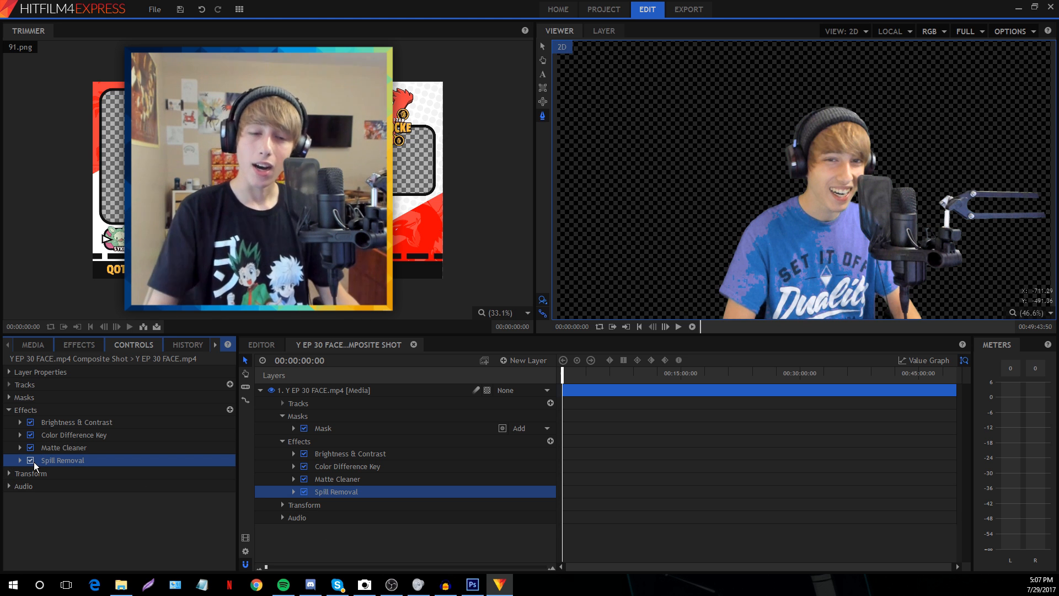
Set the Spill Removal Strength to 0.5
{"action": "left_click", "coordinate": [22, 460]}
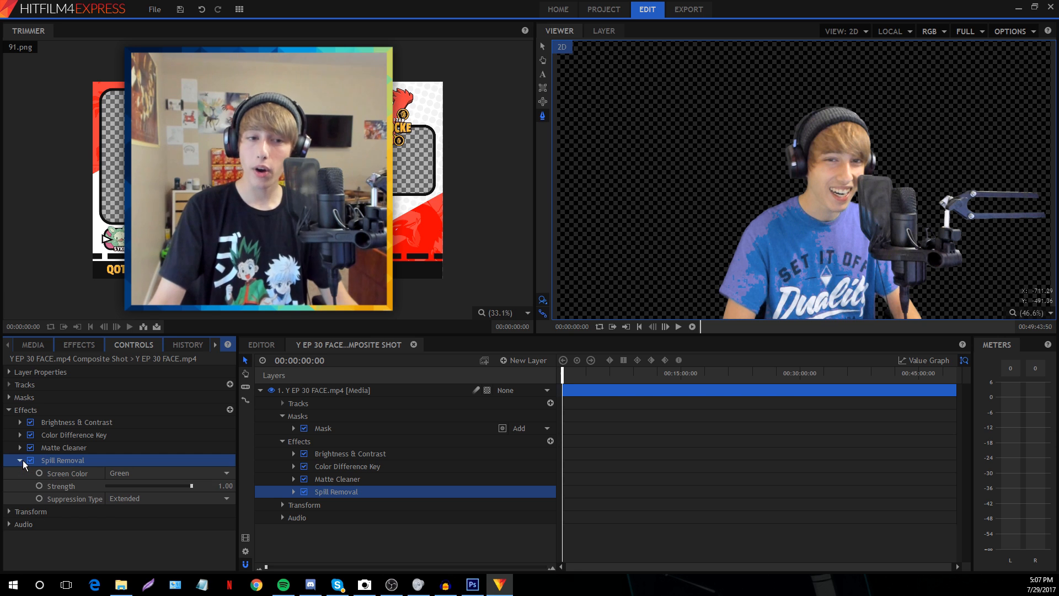
{"action": "left_click_drag", "start_coordinate": [191, 485], "coordinate": [158, 489]}
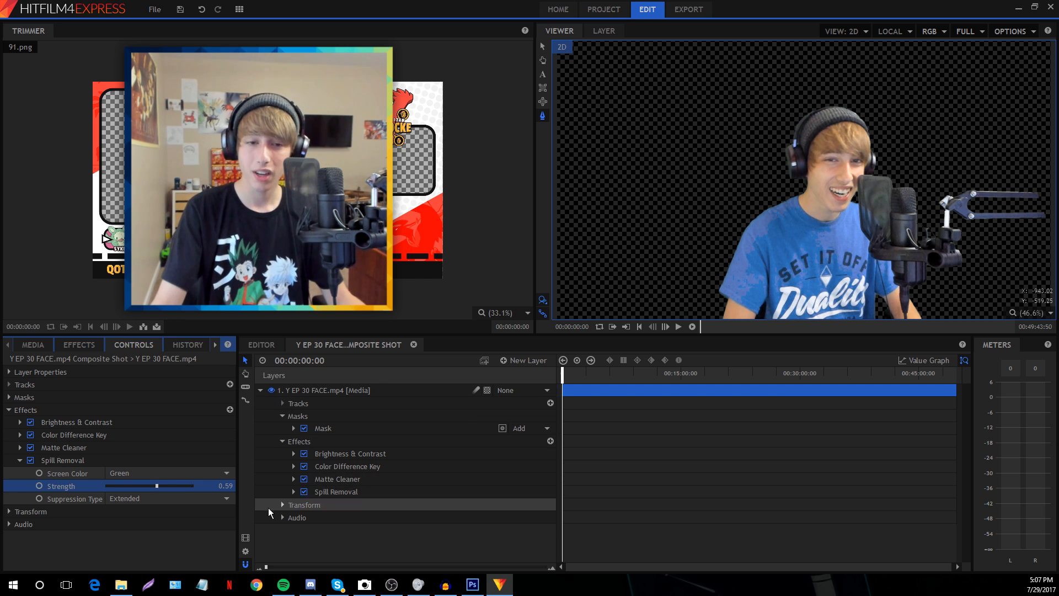
{"action": "left_click", "coordinate": [225, 485]}
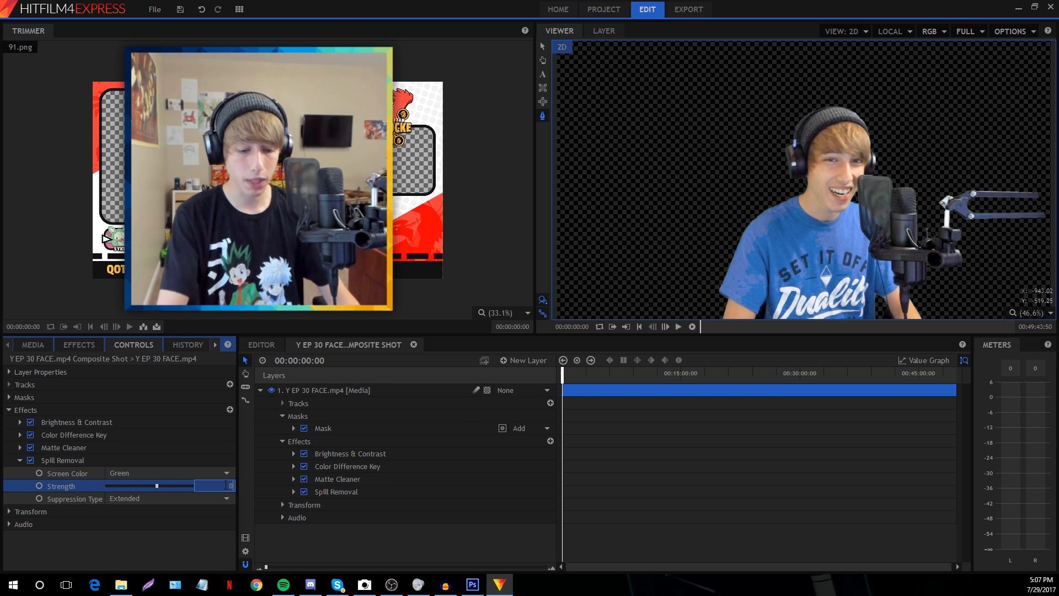
{"action": "type", "text": "0.5"}
{"action": "key", "text": "Return"}
Toggle Spill Removal off and on to compare the shirt colour
{"action": "left_click", "coordinate": [200, 538]}
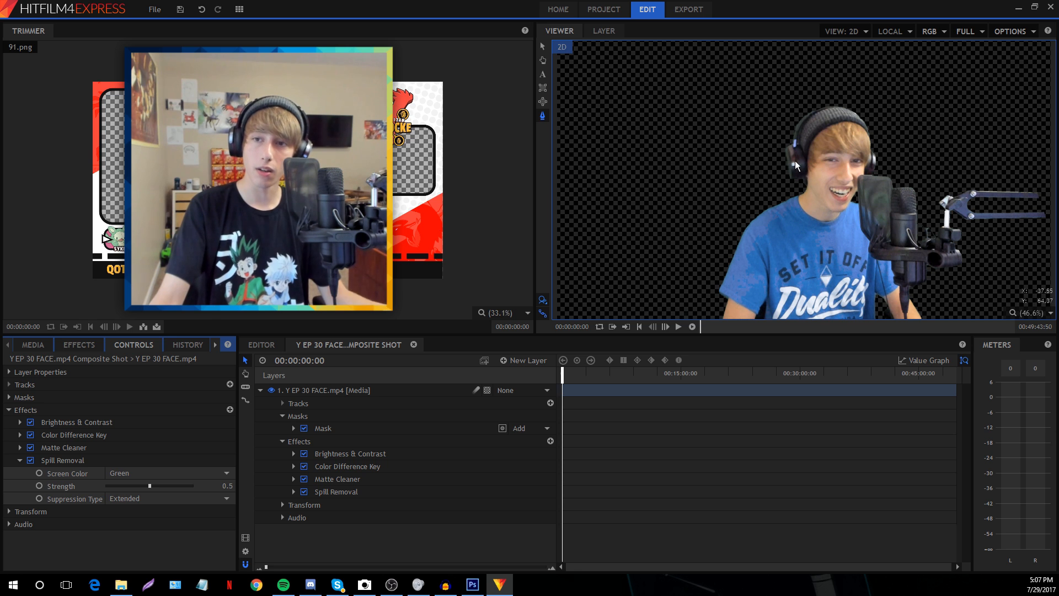
{"action": "left_click", "coordinate": [31, 461]}
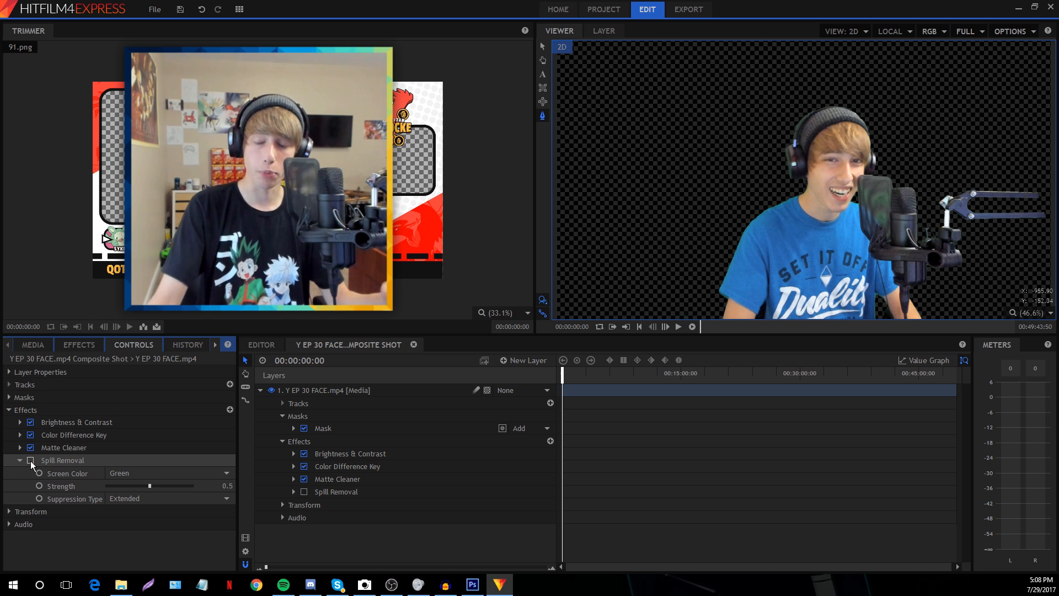
{"action": "left_click", "coordinate": [30, 461]}
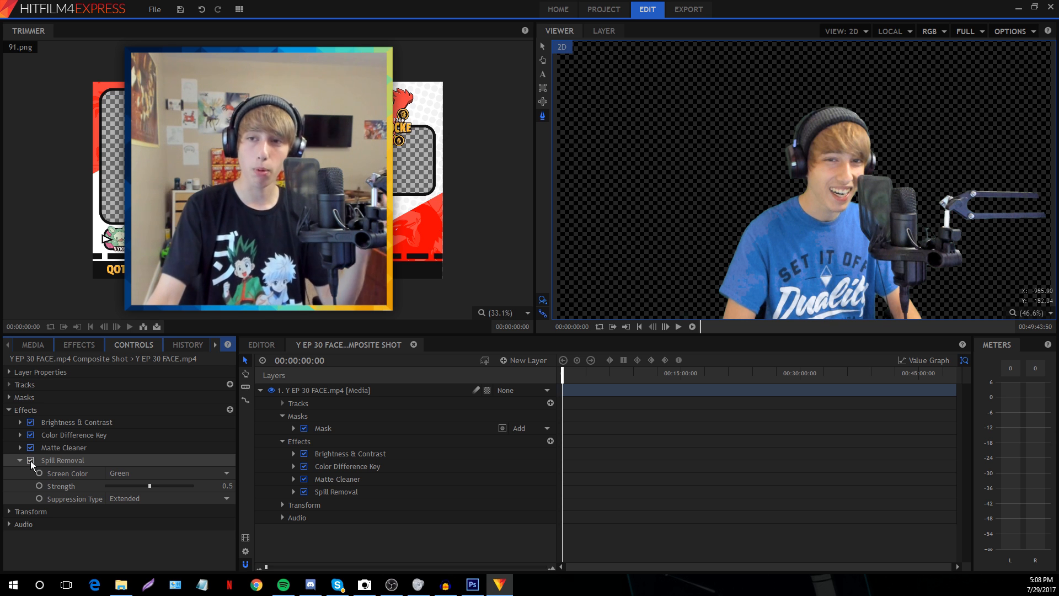
{"action": "left_click", "coordinate": [31, 461]}
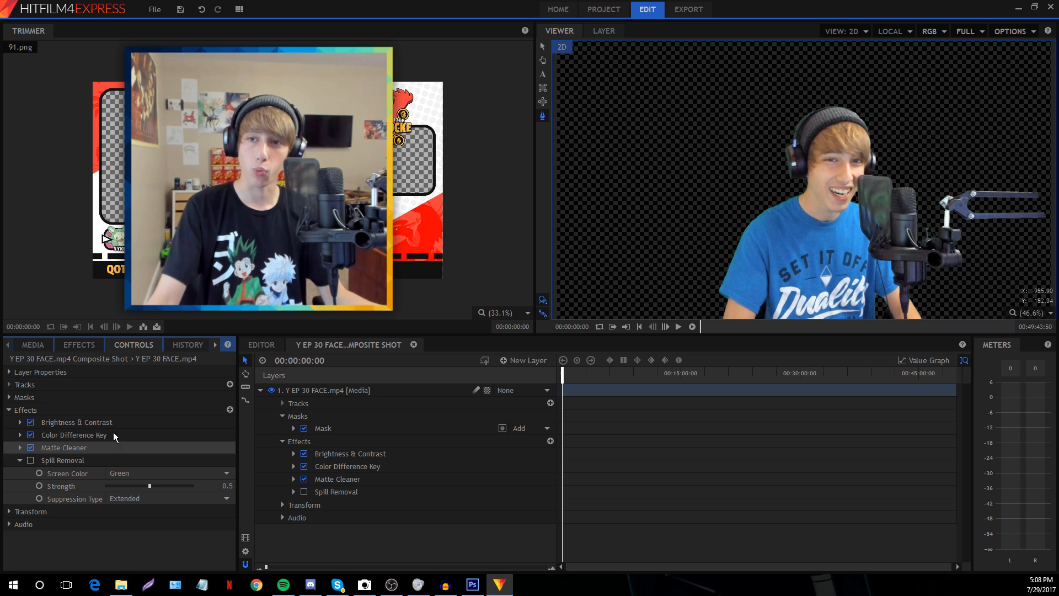
{"action": "left_click", "coordinate": [31, 461]}
On the Editor timeline, unlink the Composite Shot clip and delete its audio on Audio 5
{"action": "left_click", "coordinate": [260, 348]}
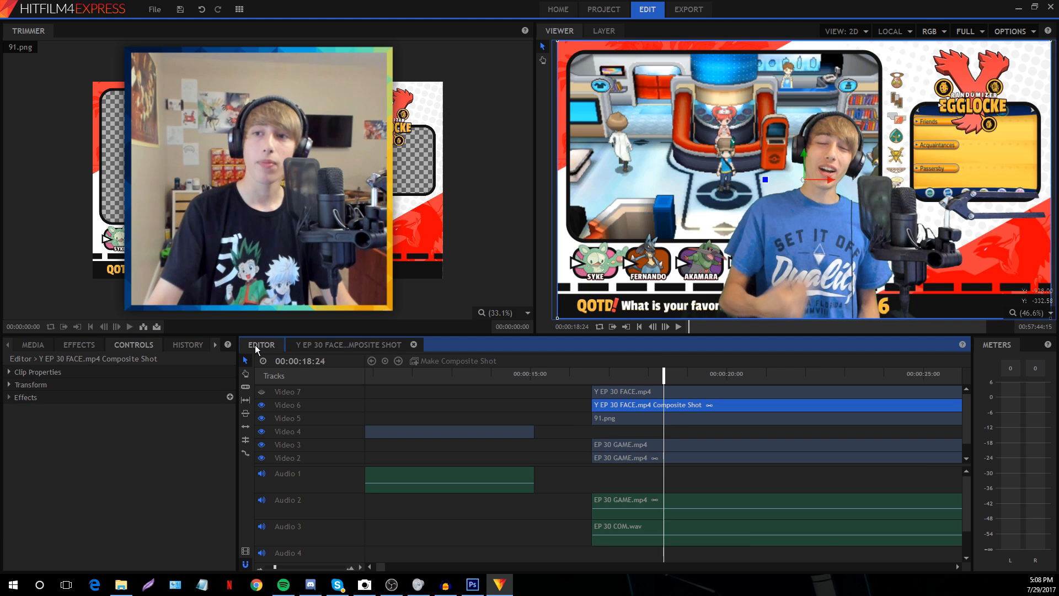
{"action": "right_click", "coordinate": [648, 405]}
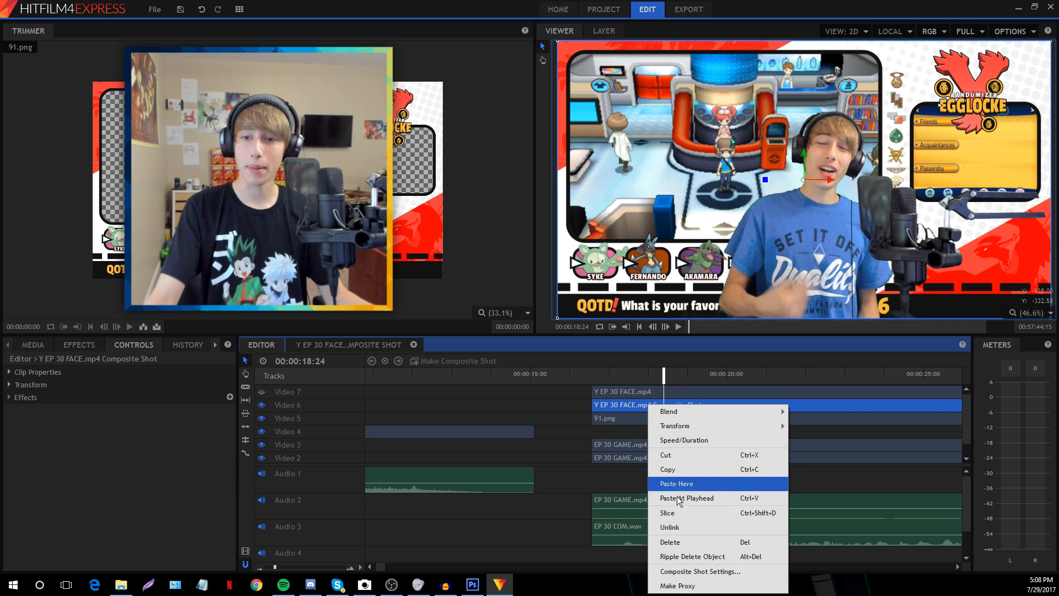
{"action": "left_click", "coordinate": [681, 528]}
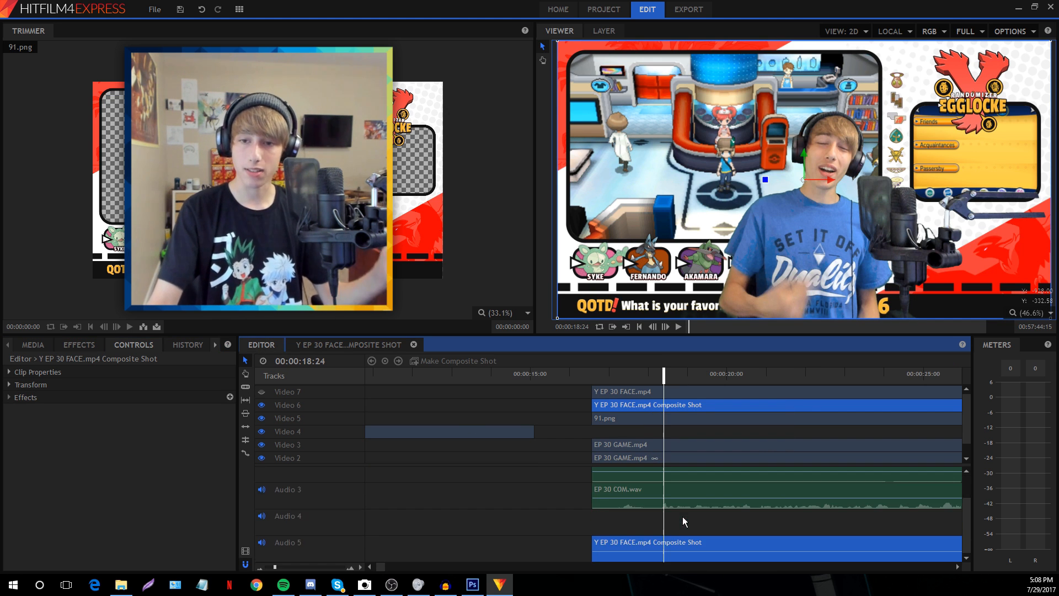
{"action": "left_click", "coordinate": [664, 544]}
{"action": "key", "text": "Delete"}
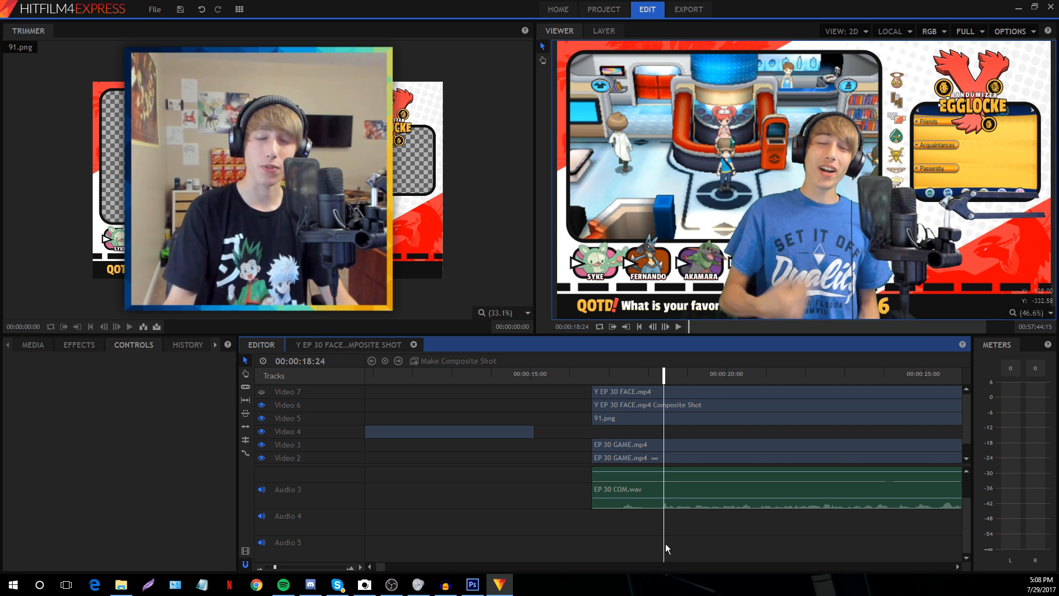
Check the composite clip on Video 6 and the Y EP 30 FACE.mp4 clip on Video 7
{"action": "scroll", "coordinate": [667, 542], "scroll_direction": "up", "scroll_amount": 2}
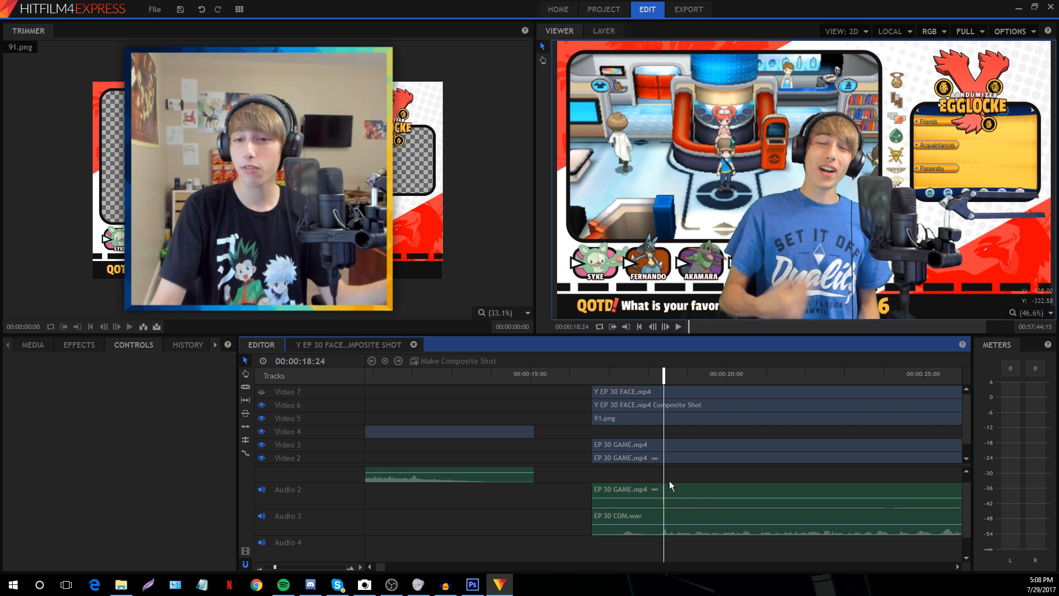
{"action": "left_click", "coordinate": [615, 405]}
{"action": "left_click", "coordinate": [563, 401]}
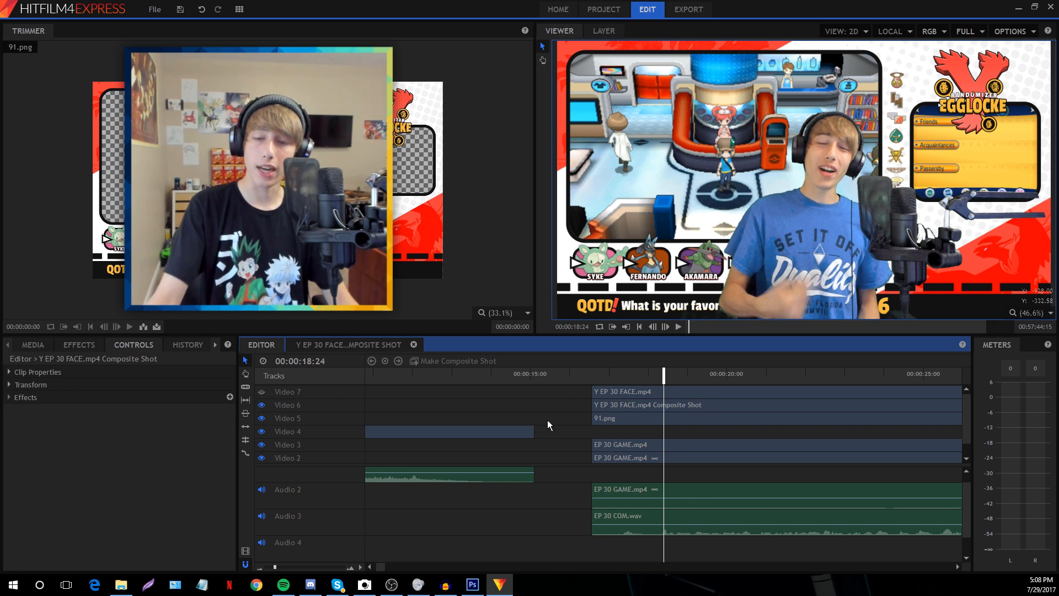
{"action": "left_click", "coordinate": [620, 395]}
{"action": "left_click", "coordinate": [548, 392]}
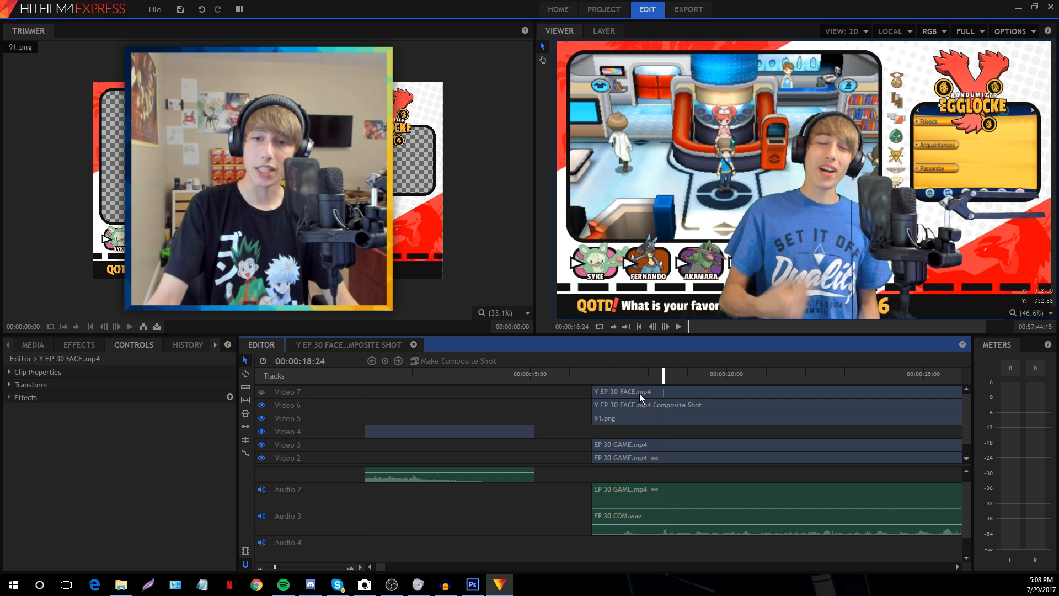
{"action": "left_click", "coordinate": [262, 392]}
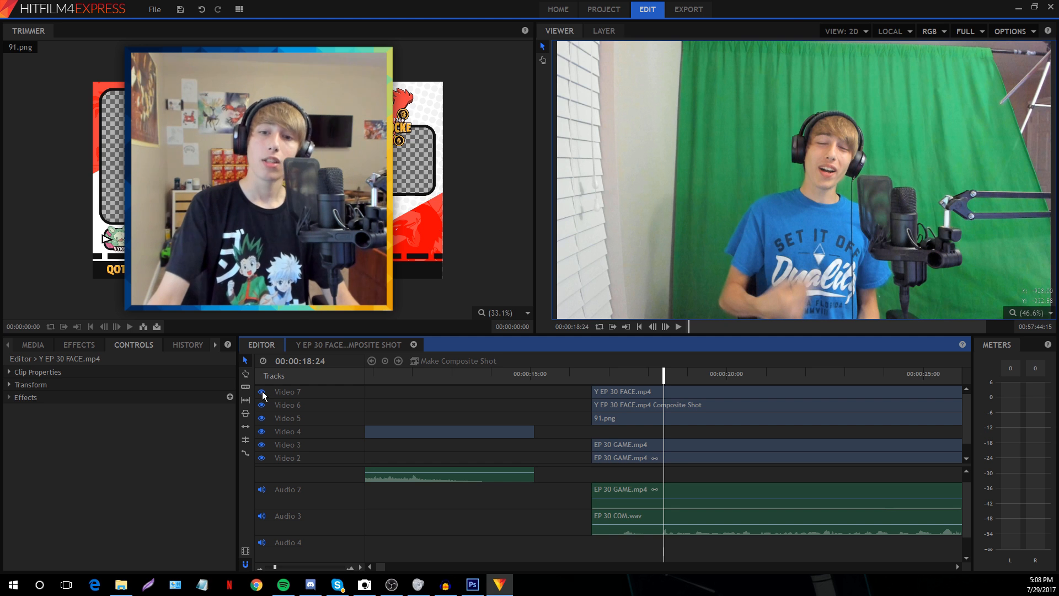
{"action": "left_click", "coordinate": [262, 392]}
{"action": "left_click", "coordinate": [630, 392]}
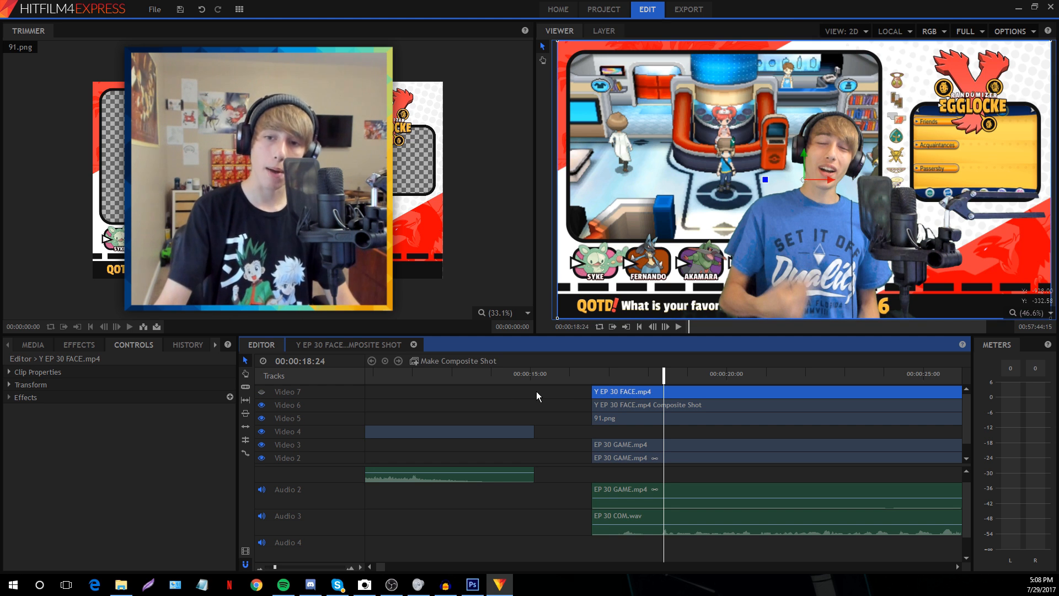
{"action": "left_click", "coordinate": [536, 392]}
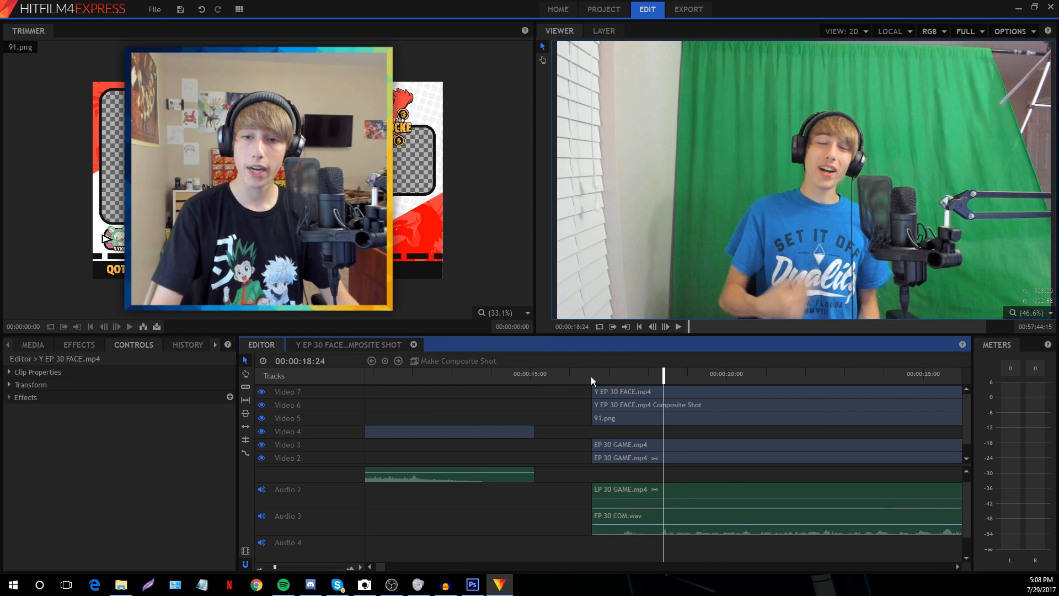
{"action": "left_click", "coordinate": [614, 391]}
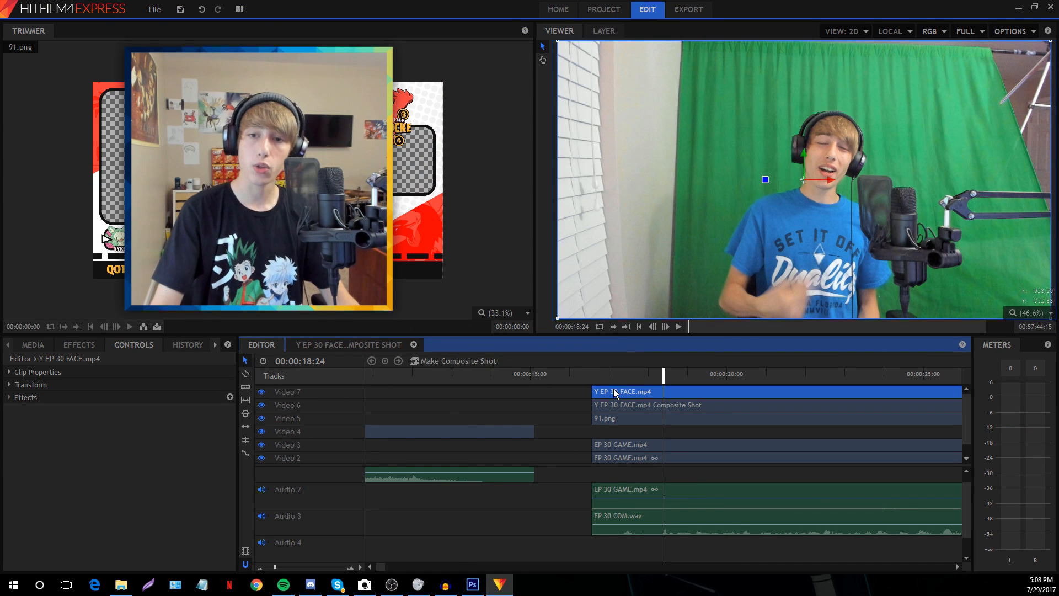
{"action": "left_click", "coordinate": [557, 389]}
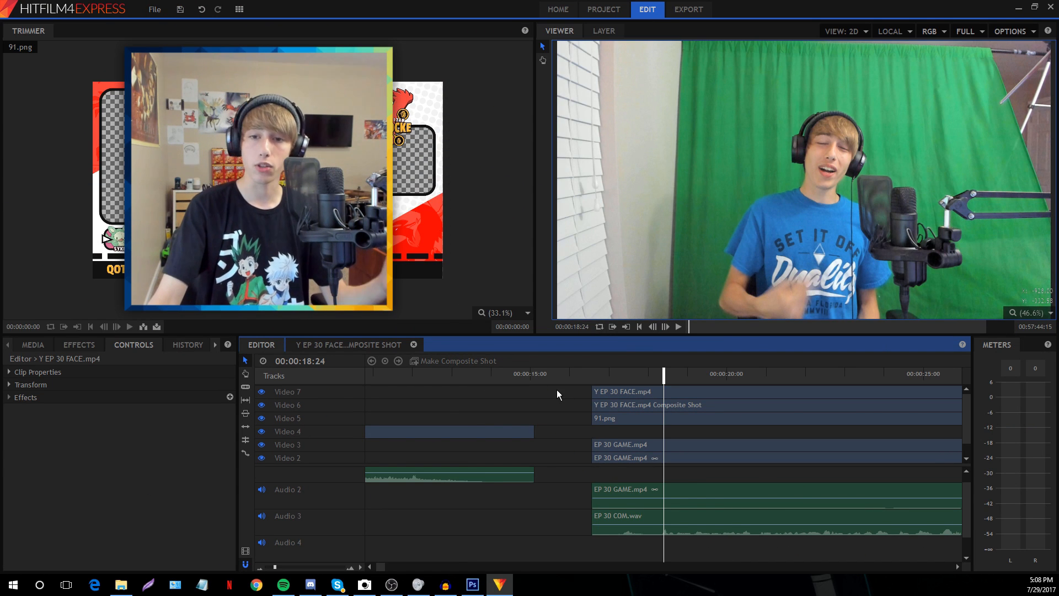
{"action": "left_click", "coordinate": [262, 392]}
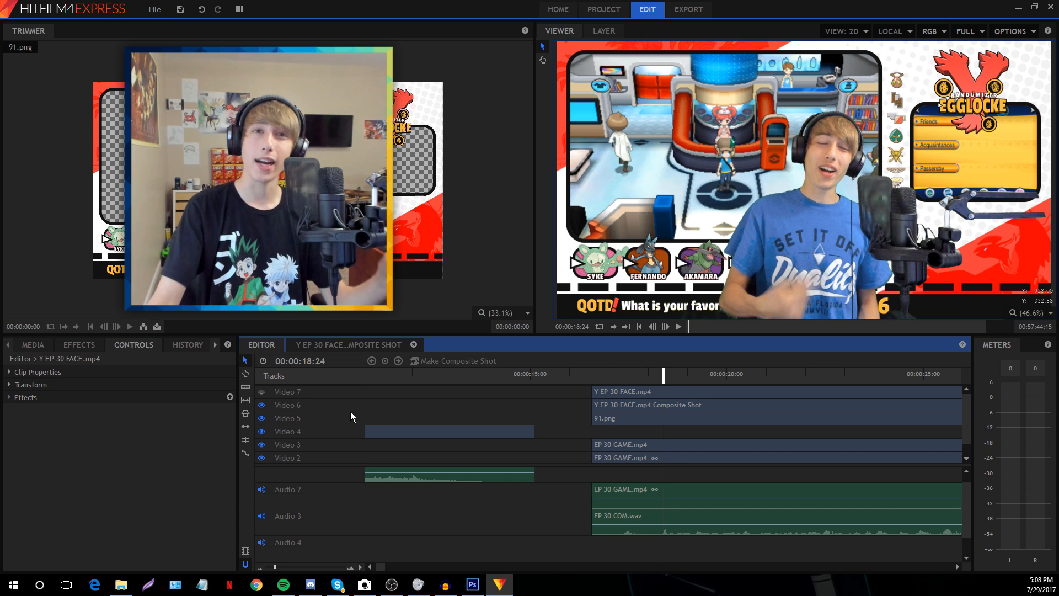
{"action": "left_click", "coordinate": [634, 406]}
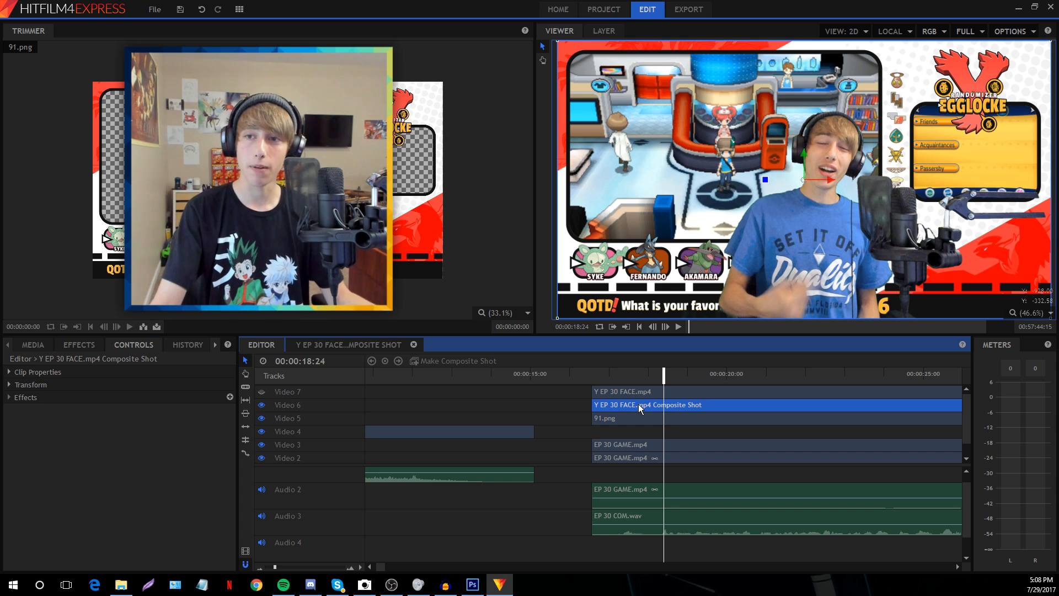
Expand the composite's Transform properties and reset its Scale to 100%
{"action": "left_click", "coordinate": [9, 384]}
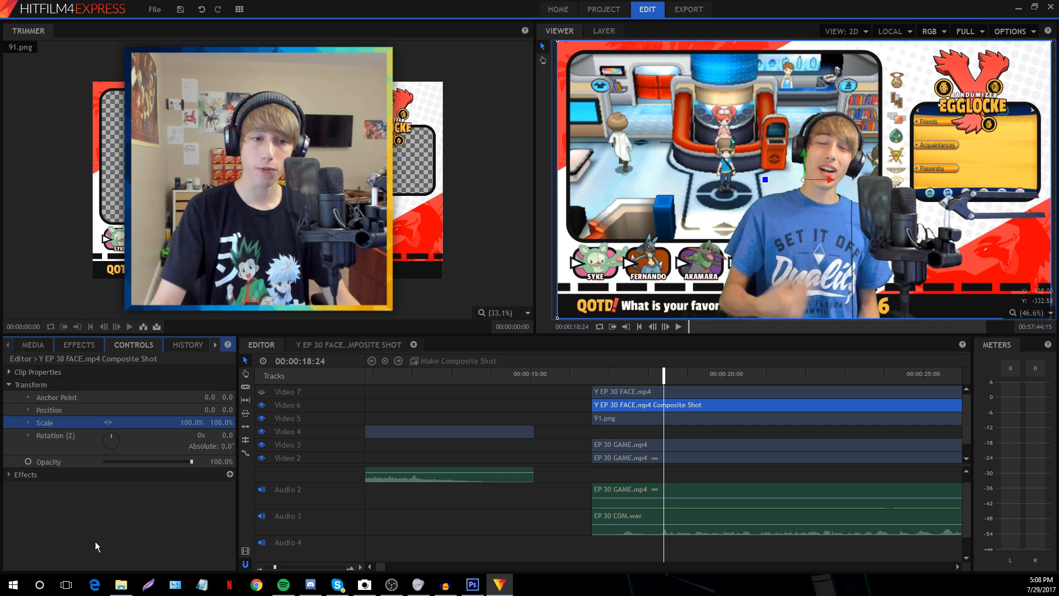
{"action": "left_click", "coordinate": [106, 433]}
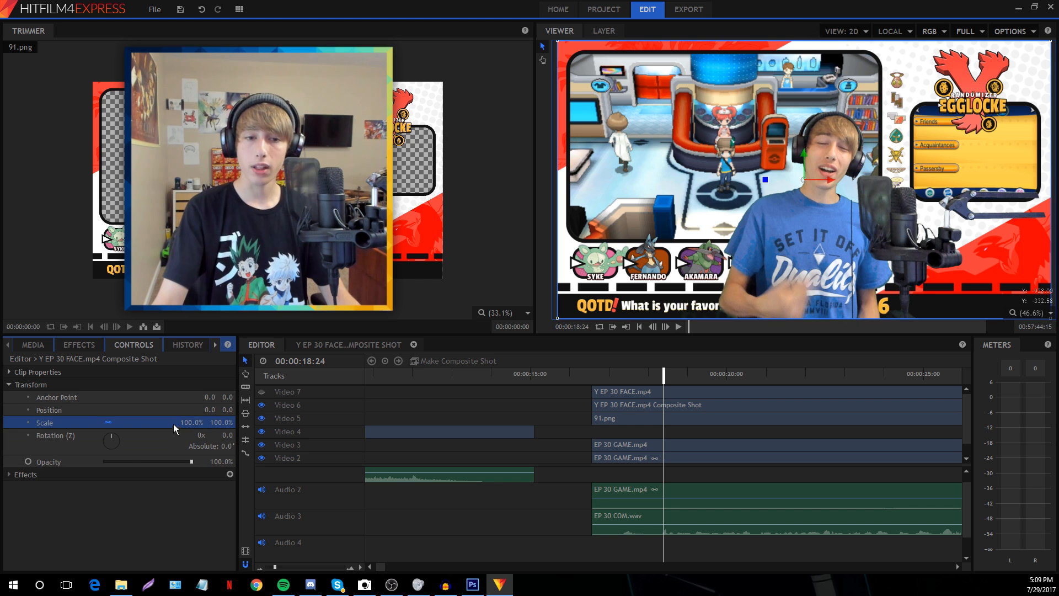
{"action": "left_click_drag", "start_coordinate": [176, 426], "coordinate": [270, 422]}
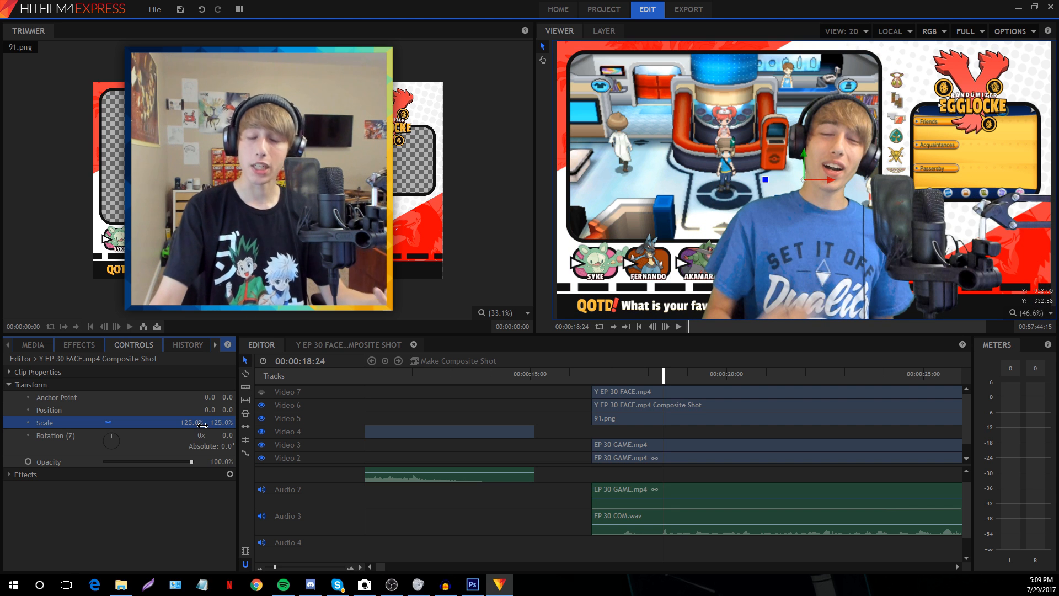
{"action": "left_click", "coordinate": [199, 422]}
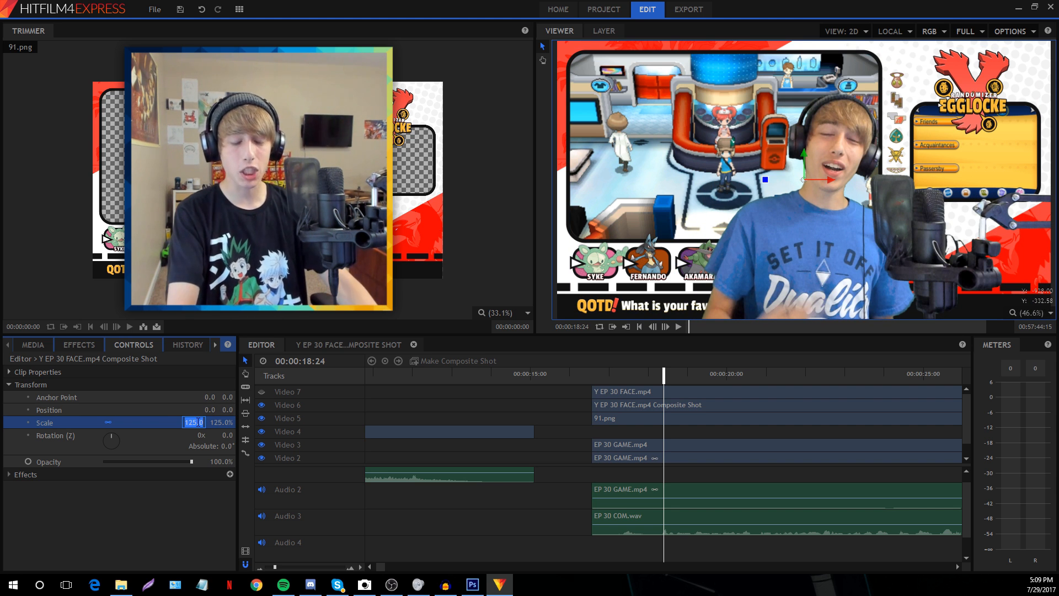
{"action": "type", "text": "100"}
{"action": "key", "text": "Return"}
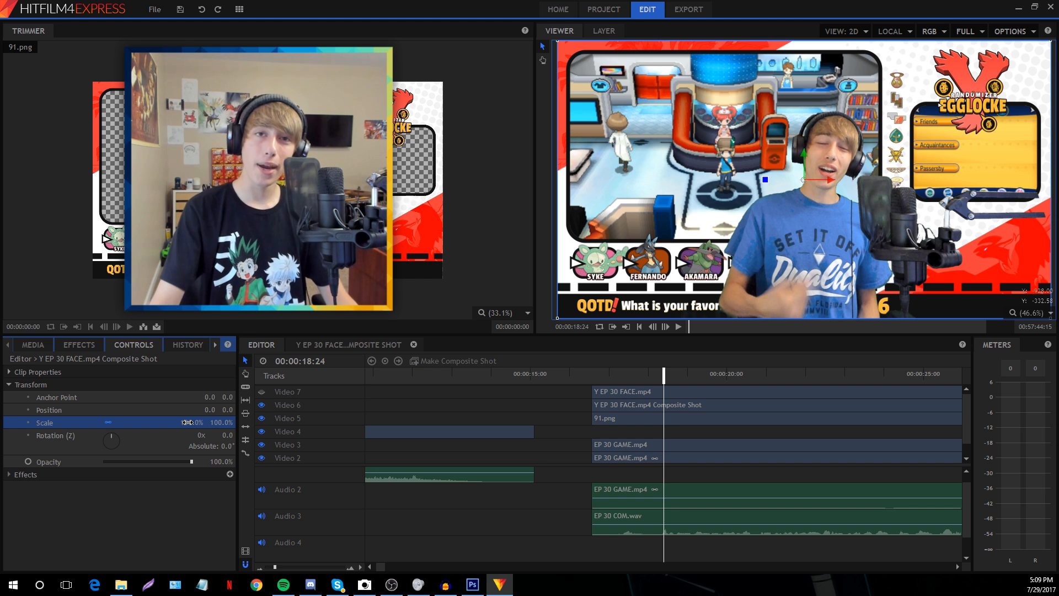
{"action": "mouse_move", "coordinate": [188, 422]}
{"action": "left_mouse_down"}
{"action": "mouse_move", "coordinate": [260, 424]}
{"action": "mouse_move", "coordinate": [193, 433]}
{"action": "left_mouse_up"}
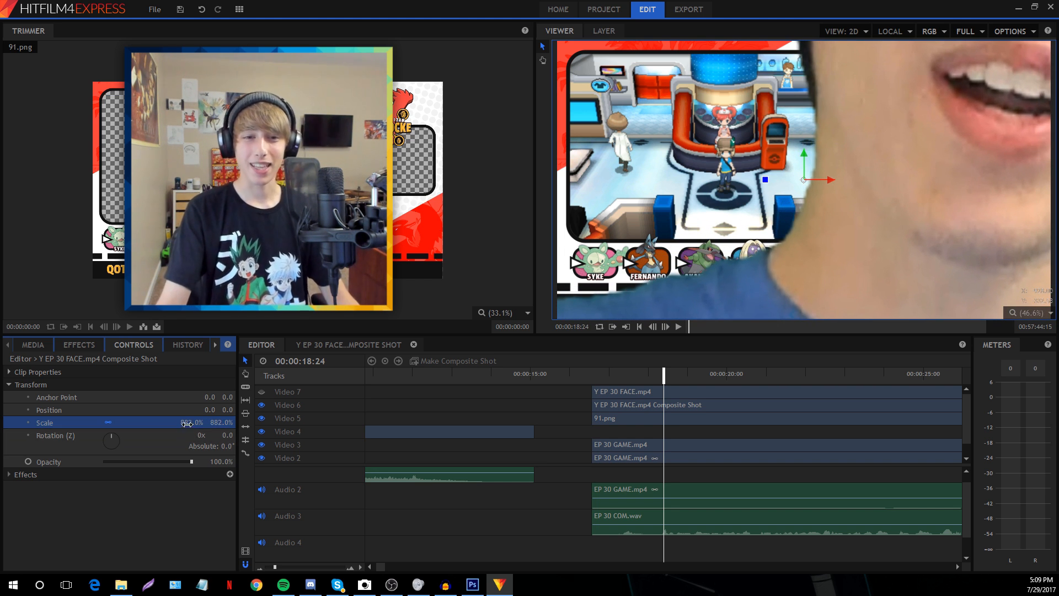
{"action": "left_click", "coordinate": [187, 423]}
{"action": "type", "text": "100"}
{"action": "key", "text": "Return"}
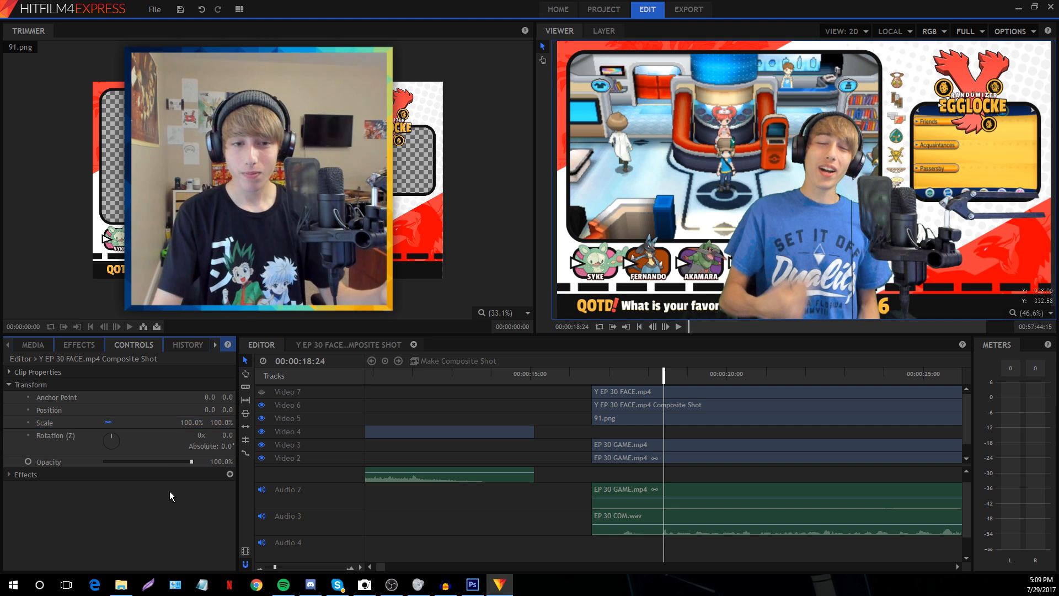
Unlink the Scale axes and set the X scale to -100% to mirror the facecam
{"action": "left_click", "coordinate": [108, 423]}
{"action": "left_click", "coordinate": [200, 422]}
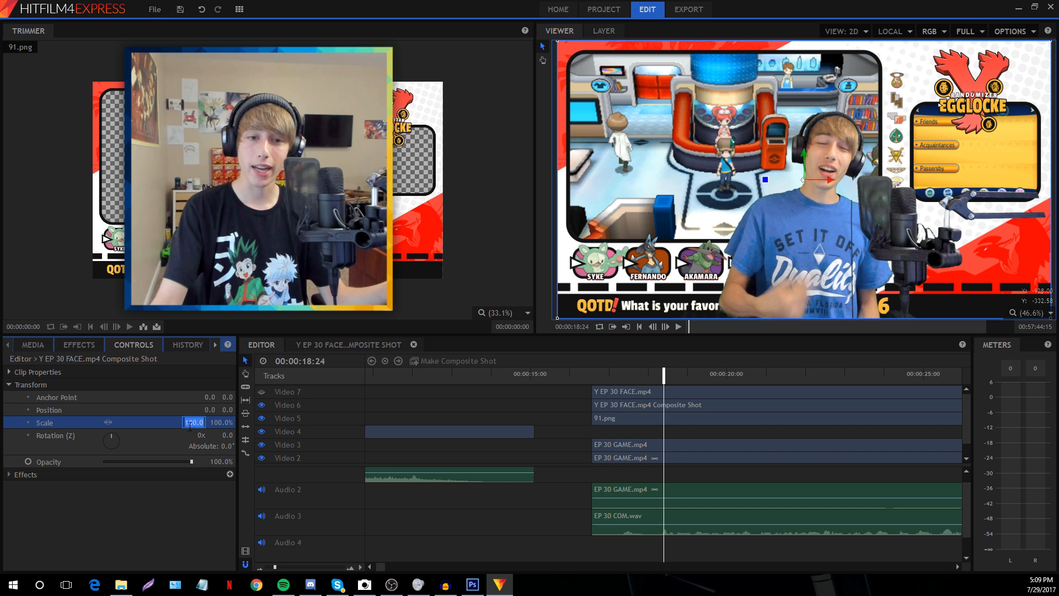
{"action": "type", "text": "-"}
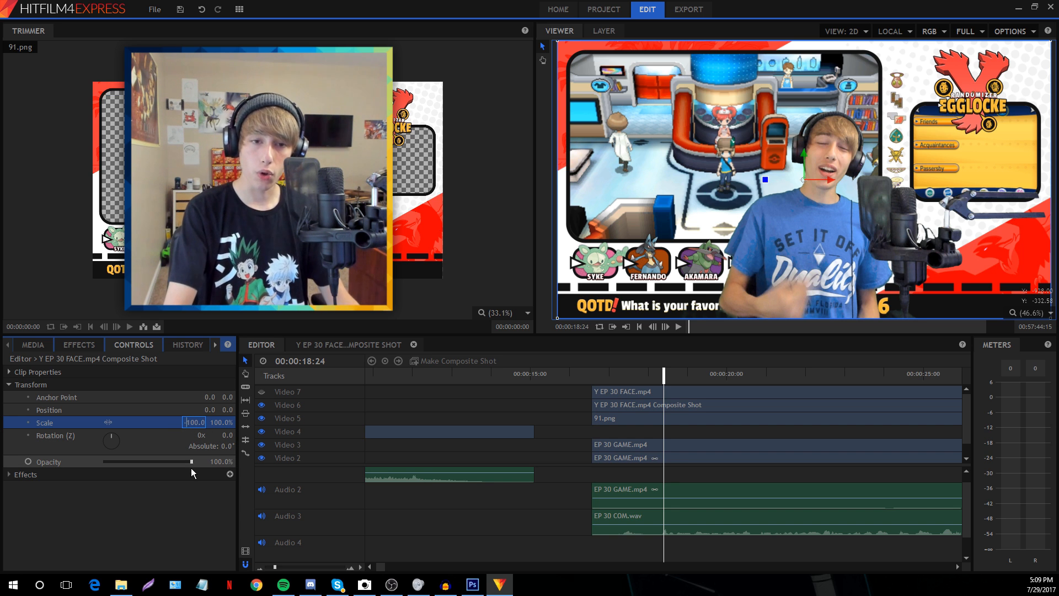
{"action": "key", "text": "Return"}
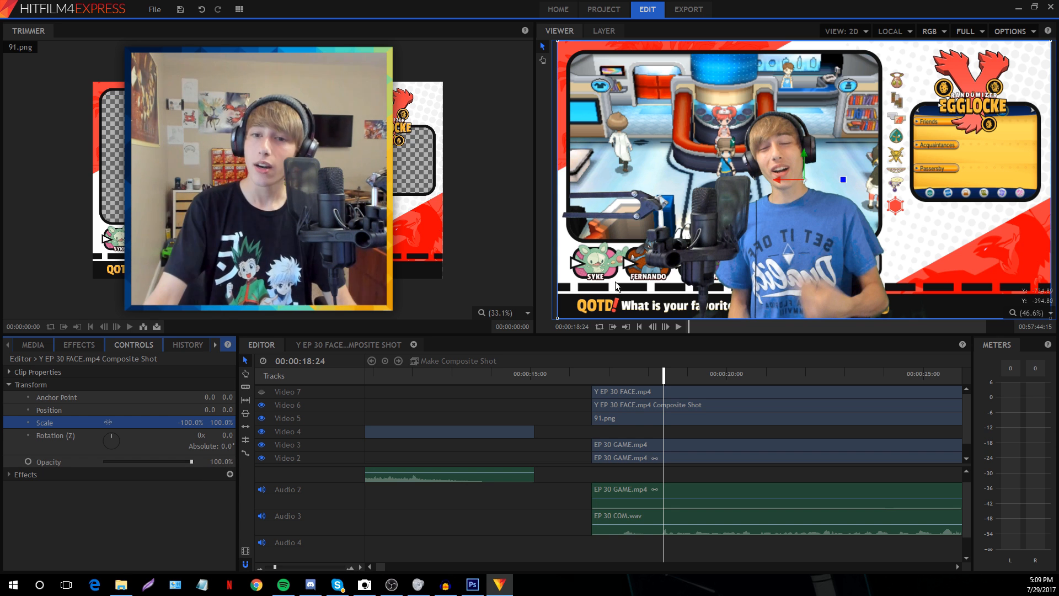
Shrink the facecam composite to about 56% and move it toward the bottom-right corner
{"action": "left_click", "coordinate": [631, 409]}
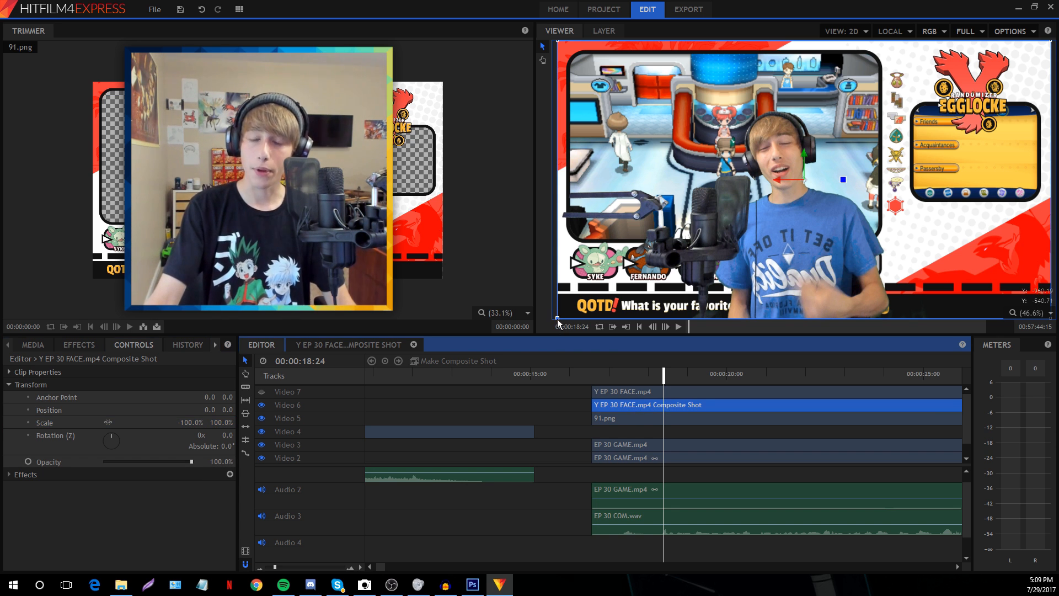
{"action": "left_click_drag", "start_coordinate": [559, 322], "coordinate": [657, 130]}
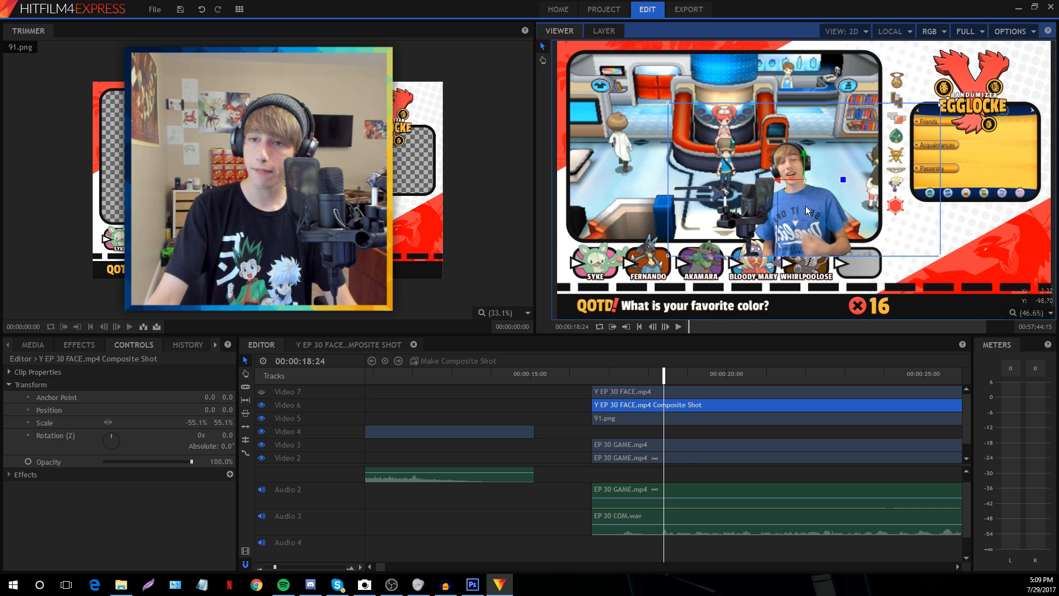
{"action": "left_click_drag", "start_coordinate": [805, 207], "coordinate": [781, 202]}
{"action": "left_click", "coordinate": [543, 60]}
{"action": "scroll", "coordinate": [965, 259], "scroll_direction": "up", "scroll_amount": 4}
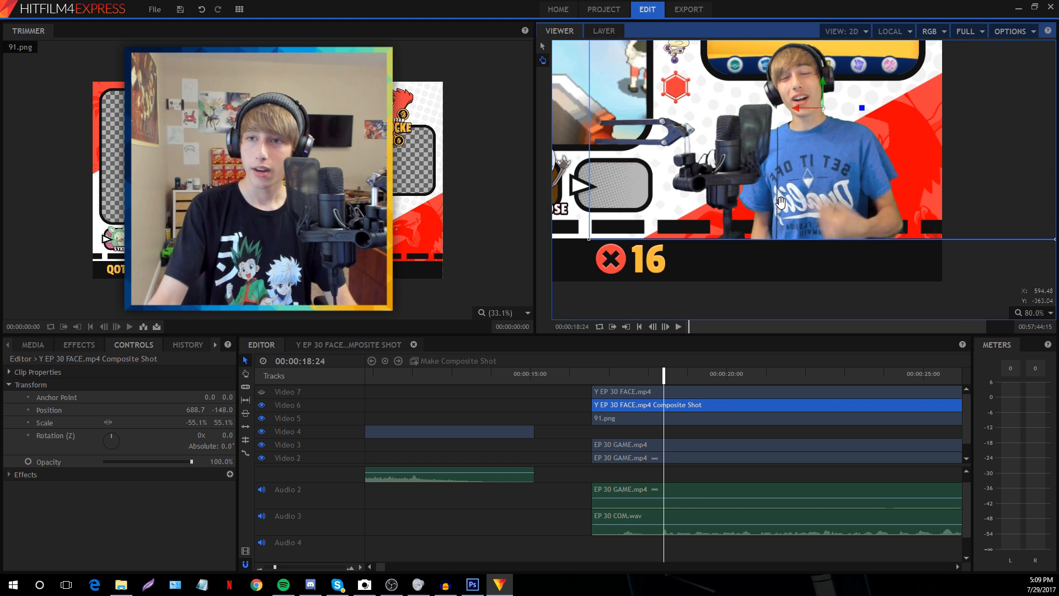
{"action": "scroll", "coordinate": [780, 202], "scroll_direction": "down", "scroll_amount": 1}
{"action": "left_click", "coordinate": [543, 47]}
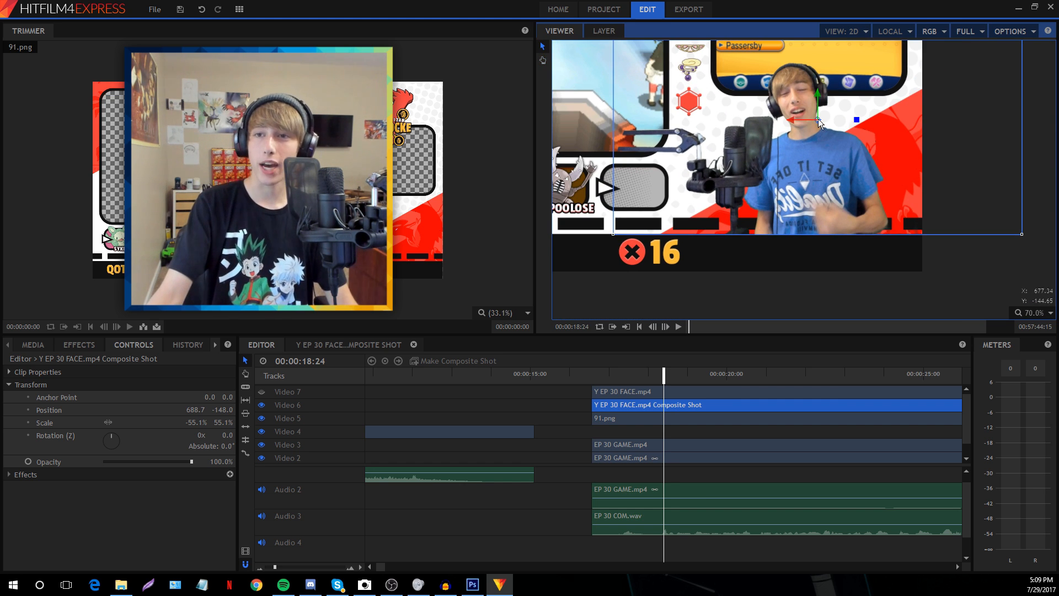
{"action": "left_click_drag", "start_coordinate": [819, 118], "coordinate": [837, 158]}
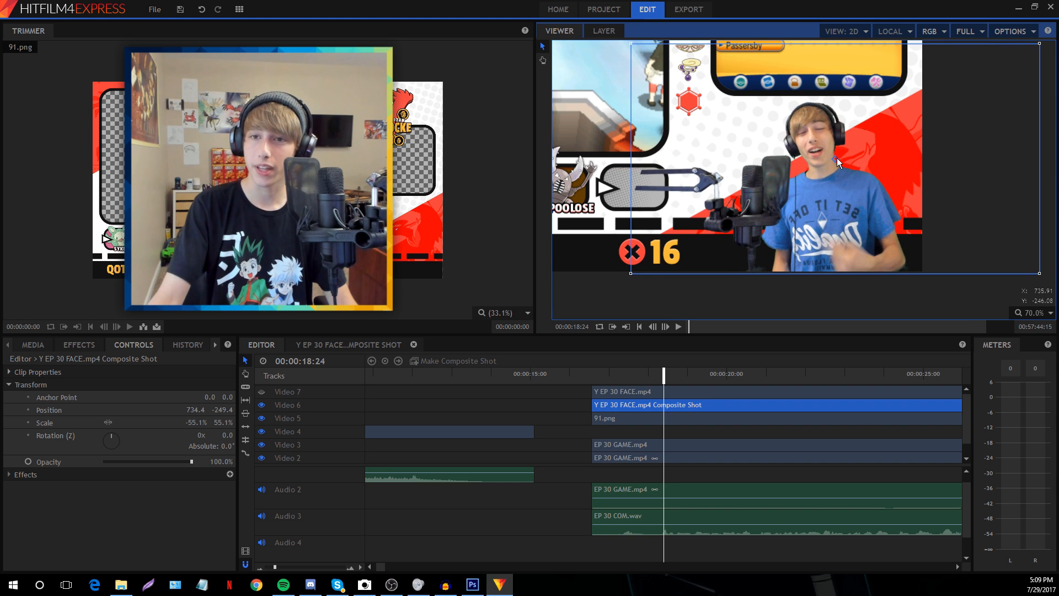
Enlarge the facecam to about 63.4%, nudge it into place, and fit the preview to the frame
{"action": "left_click_drag", "start_coordinate": [631, 273], "coordinate": [602, 284]}
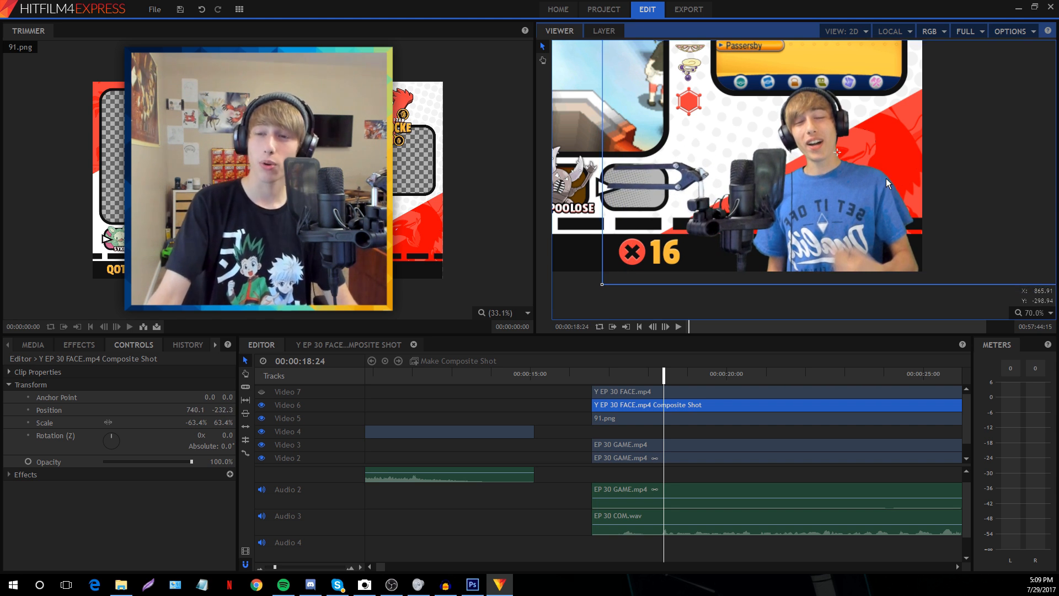
{"action": "left_click_drag", "start_coordinate": [886, 177], "coordinate": [885, 174]}
{"action": "left_click_drag", "start_coordinate": [806, 148], "coordinate": [804, 147]}
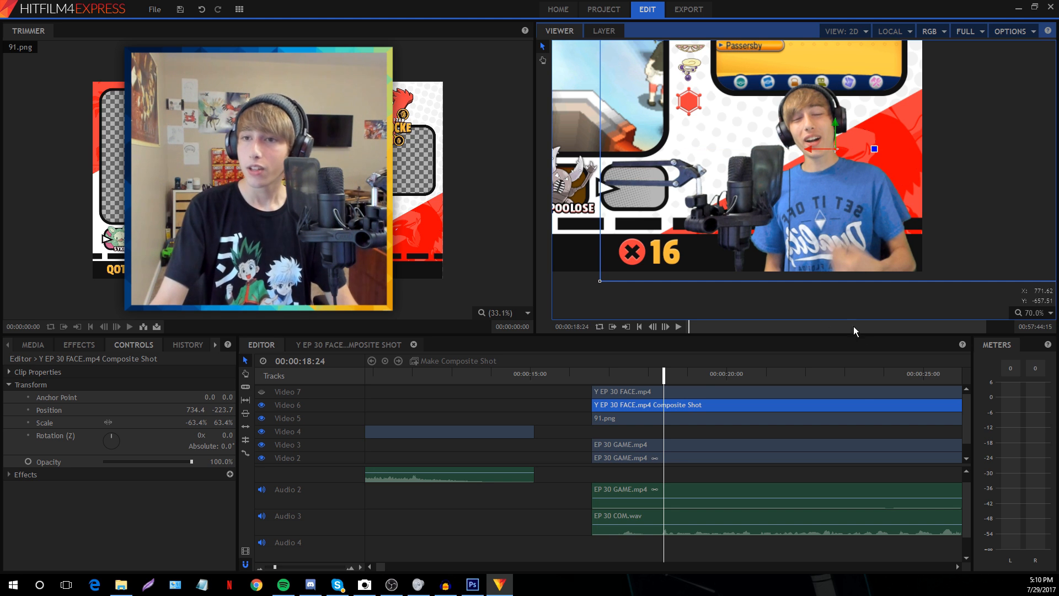
{"action": "left_click", "coordinate": [1028, 316]}
{"action": "left_click", "coordinate": [1024, 440]}
{"action": "left_click_drag", "start_coordinate": [273, 568], "coordinate": [269, 568]}
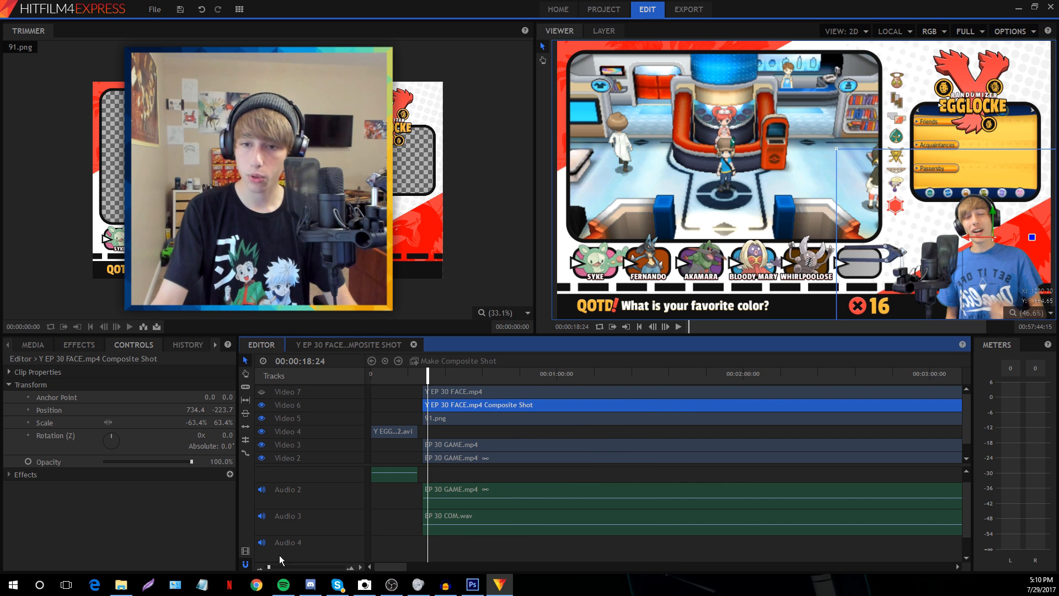
At about 2:00 into the gameplay, shrink the facecam composite to about 57.8% and lower it
{"action": "left_click", "coordinate": [746, 373]}
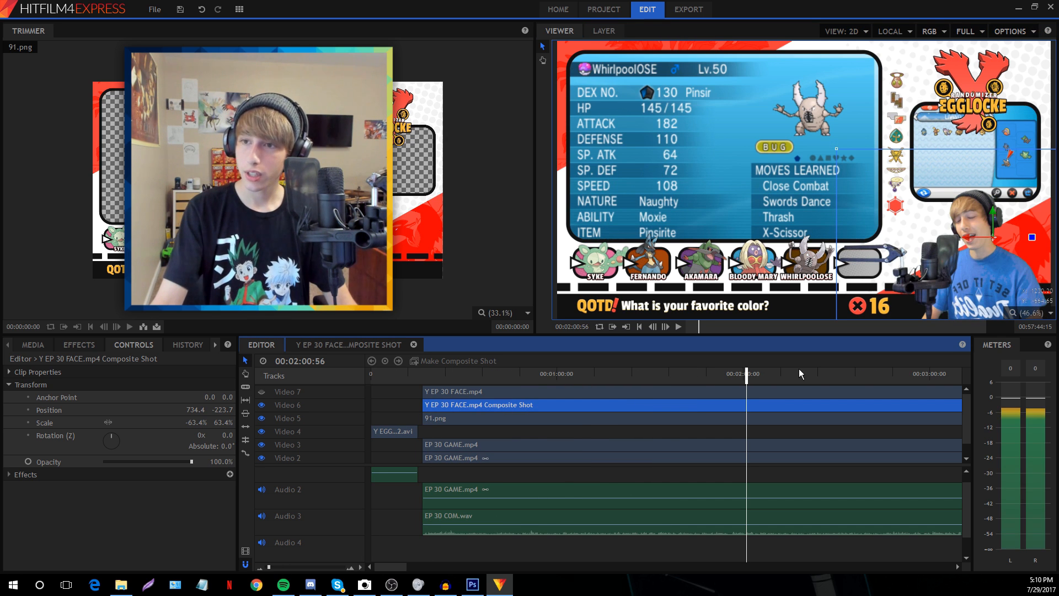
{"action": "scroll", "coordinate": [987, 232], "scroll_direction": "down", "scroll_amount": 1}
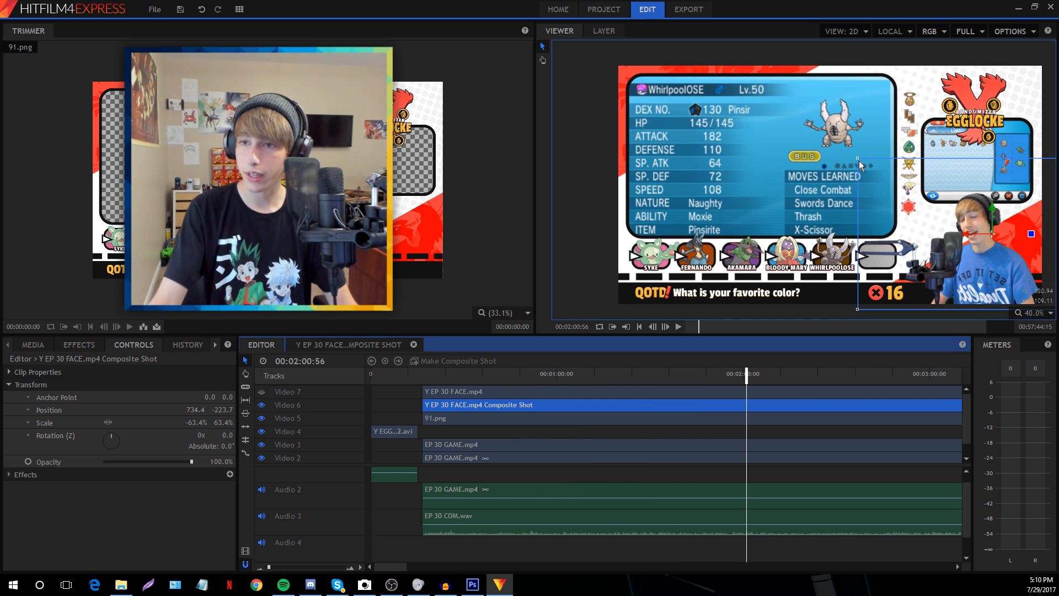
{"action": "left_click_drag", "start_coordinate": [858, 157], "coordinate": [884, 172]}
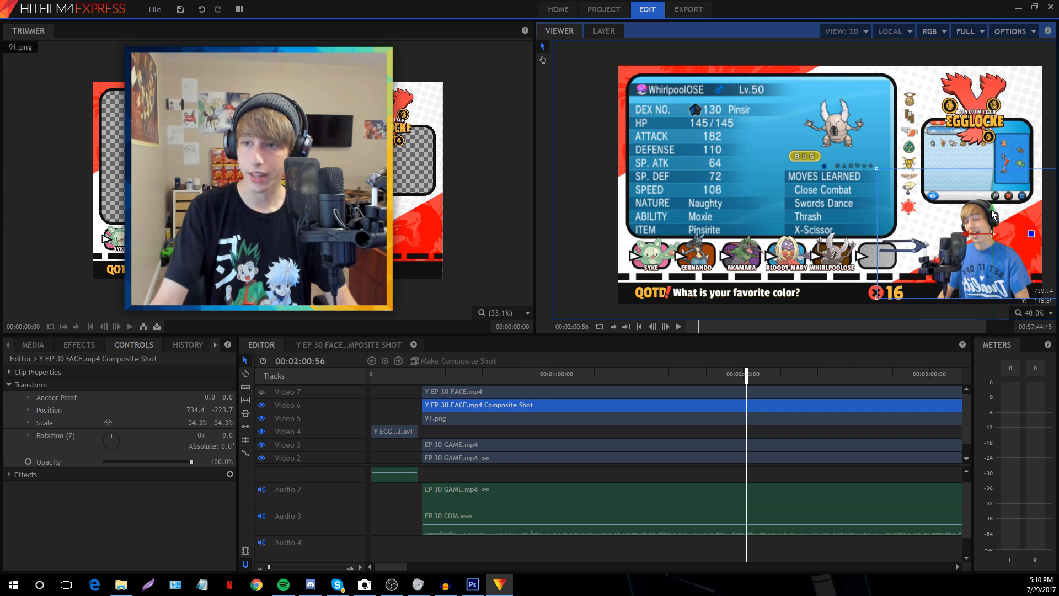
{"action": "left_click_drag", "start_coordinate": [987, 214], "coordinate": [971, 255]}
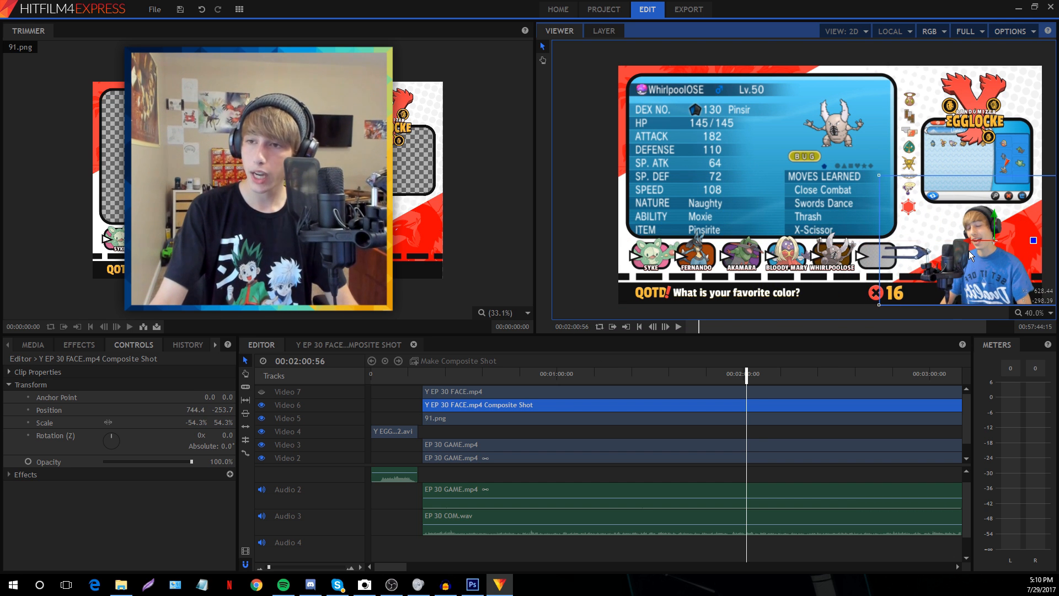
{"action": "left_click", "coordinate": [1036, 313]}
{"action": "left_click", "coordinate": [1031, 440]}
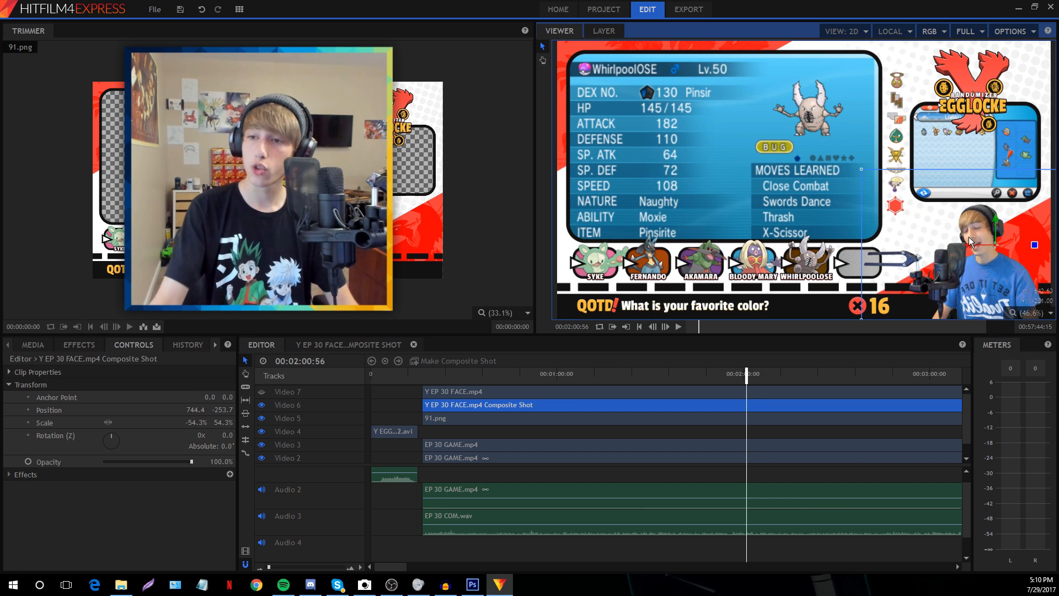
{"action": "scroll", "coordinate": [887, 292], "scroll_direction": "up", "scroll_amount": 2}
{"action": "scroll", "coordinate": [915, 271], "scroll_direction": "down", "scroll_amount": 5}
{"action": "scroll", "coordinate": [942, 253], "scroll_direction": "up", "scroll_amount": 2}
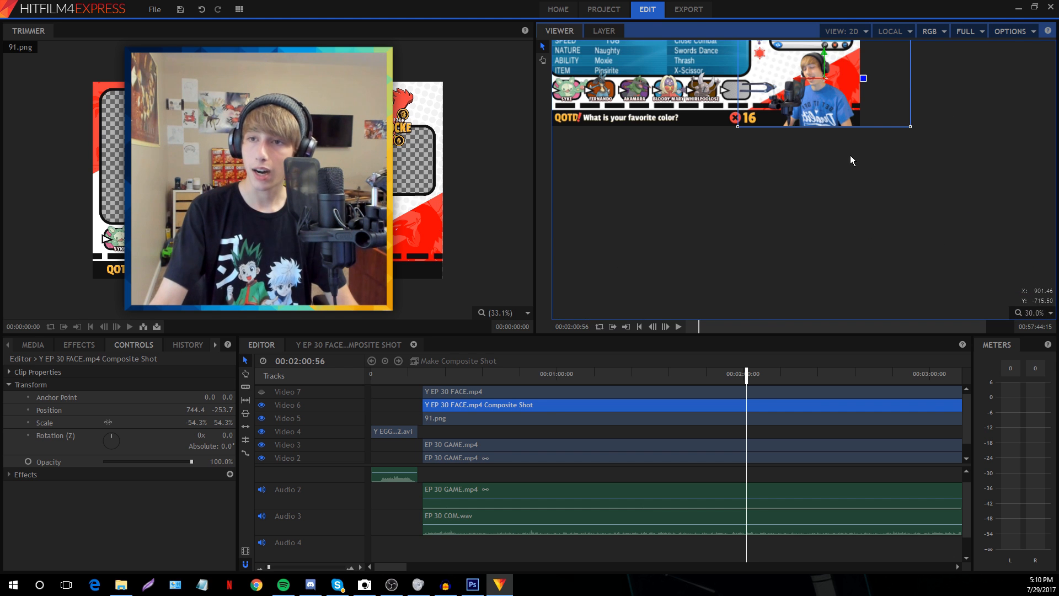
Check the facecam placement at about nine minutes and 11:48 with the preview fitted to frame
{"action": "left_click", "coordinate": [1036, 312]}
{"action": "left_click", "coordinate": [1028, 442]}
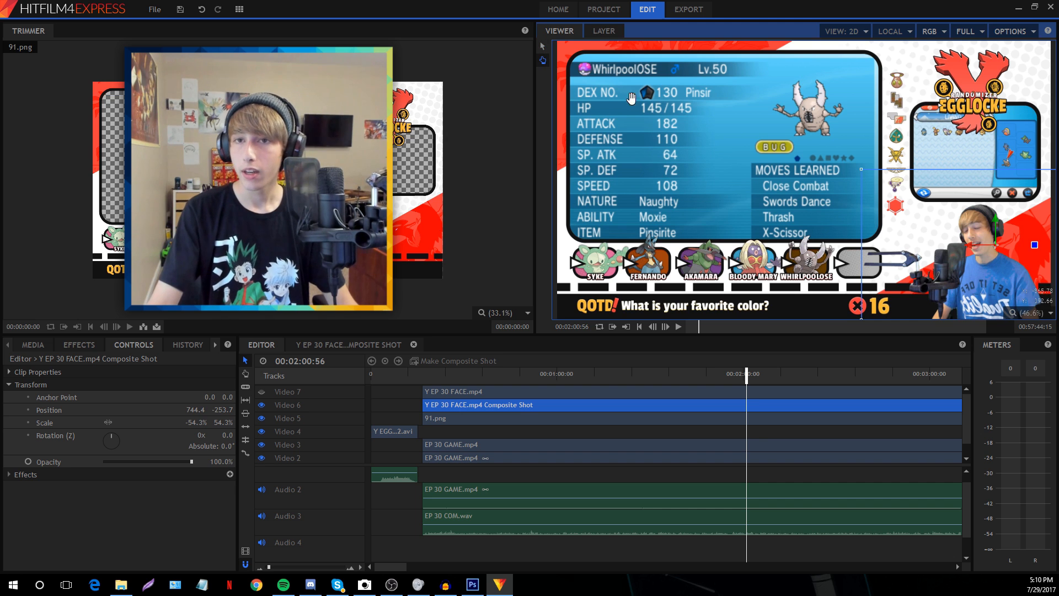
{"action": "scroll", "coordinate": [795, 161], "scroll_direction": "up", "scroll_amount": 4}
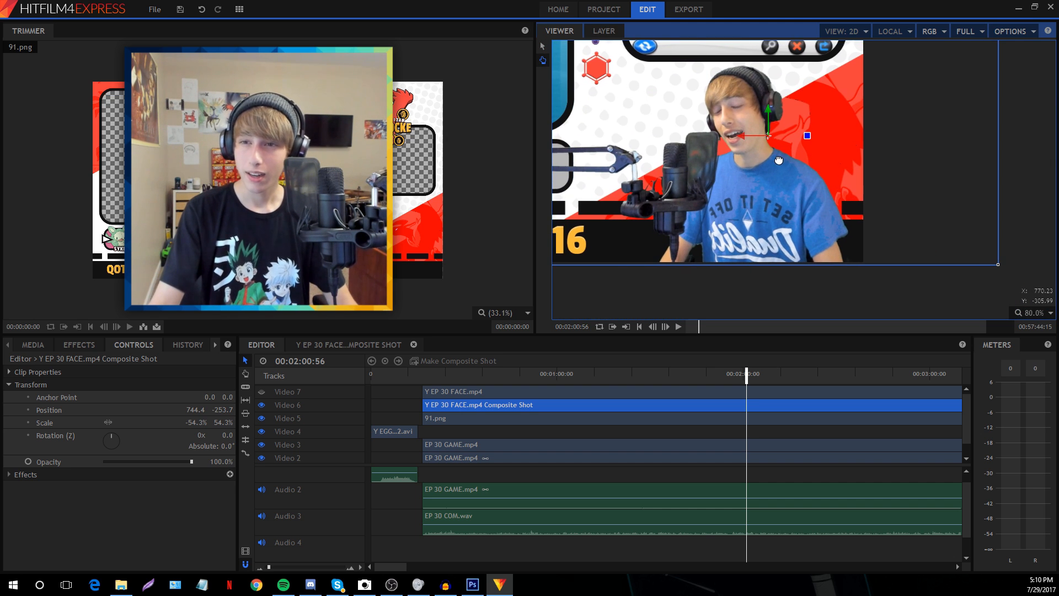
{"action": "left_click_drag", "start_coordinate": [270, 567], "coordinate": [267, 567]}
{"action": "left_click", "coordinate": [647, 383]}
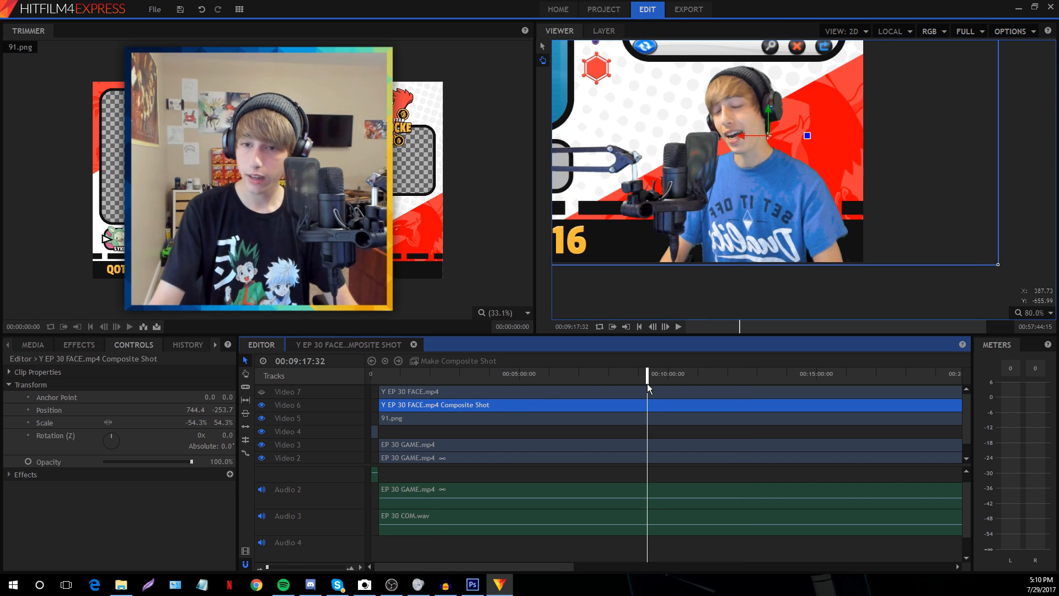
{"action": "left_click", "coordinate": [722, 372]}
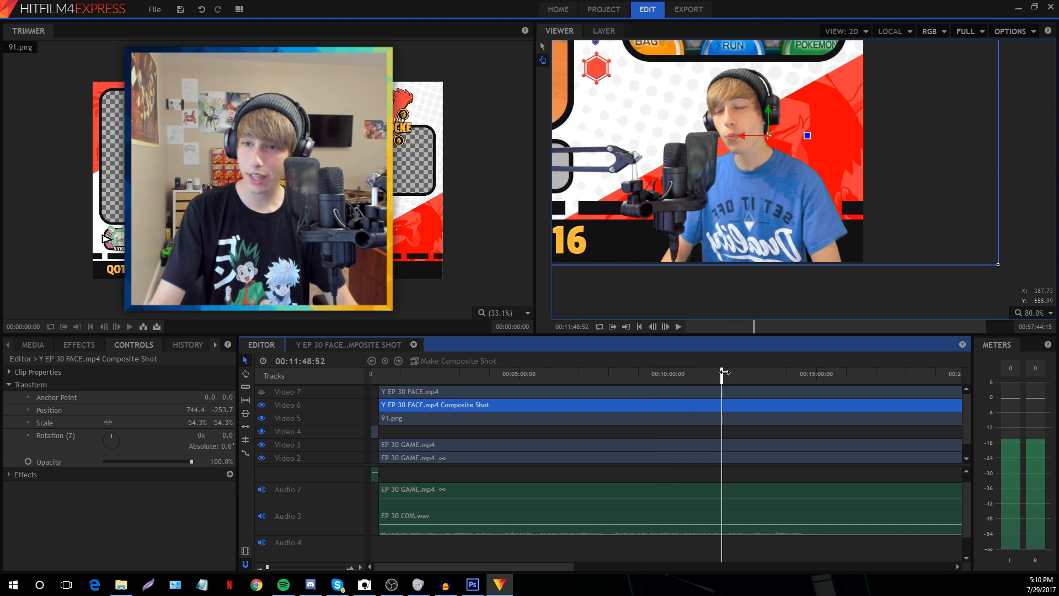
{"action": "left_click", "coordinate": [1036, 317]}
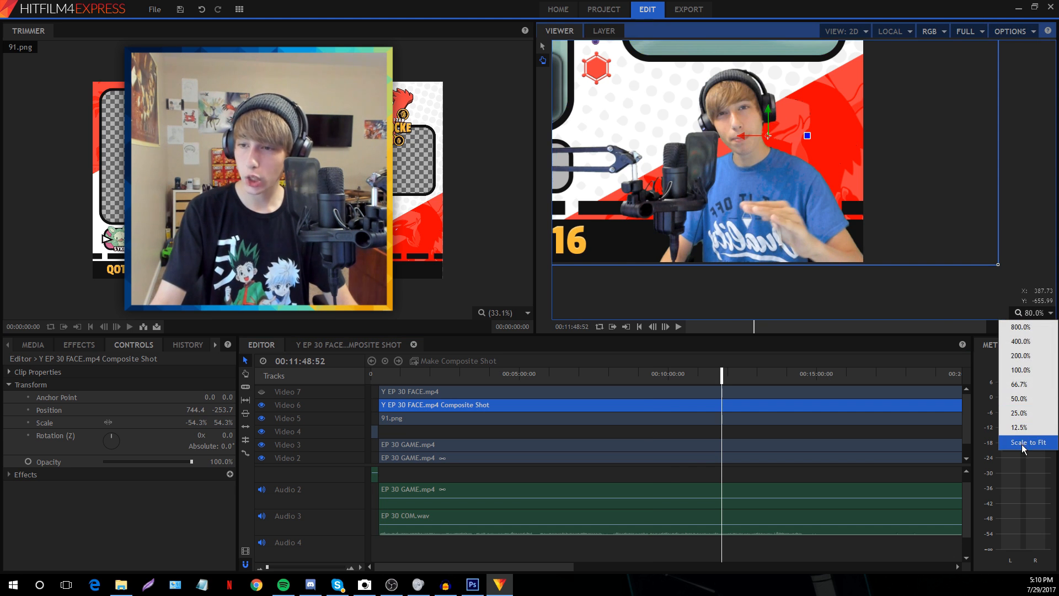
{"action": "left_click", "coordinate": [1022, 444]}
{"action": "scroll", "coordinate": [979, 269], "scroll_direction": "down", "scroll_amount": 1}
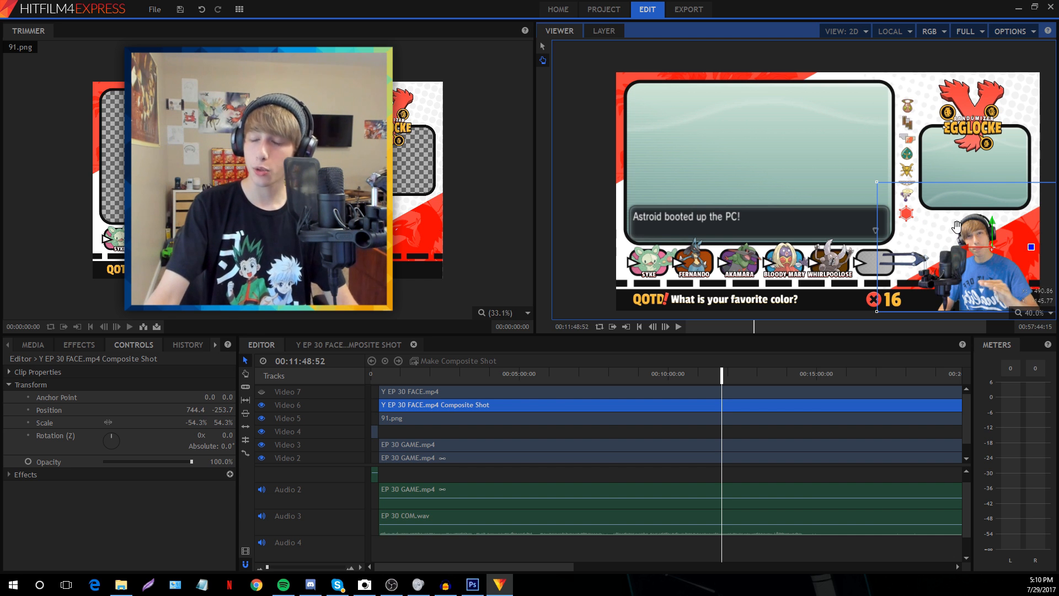
Zoom the timeline around the playhead and return it to the gameplay start at 00:00:18:19
{"action": "left_click", "coordinate": [542, 48]}
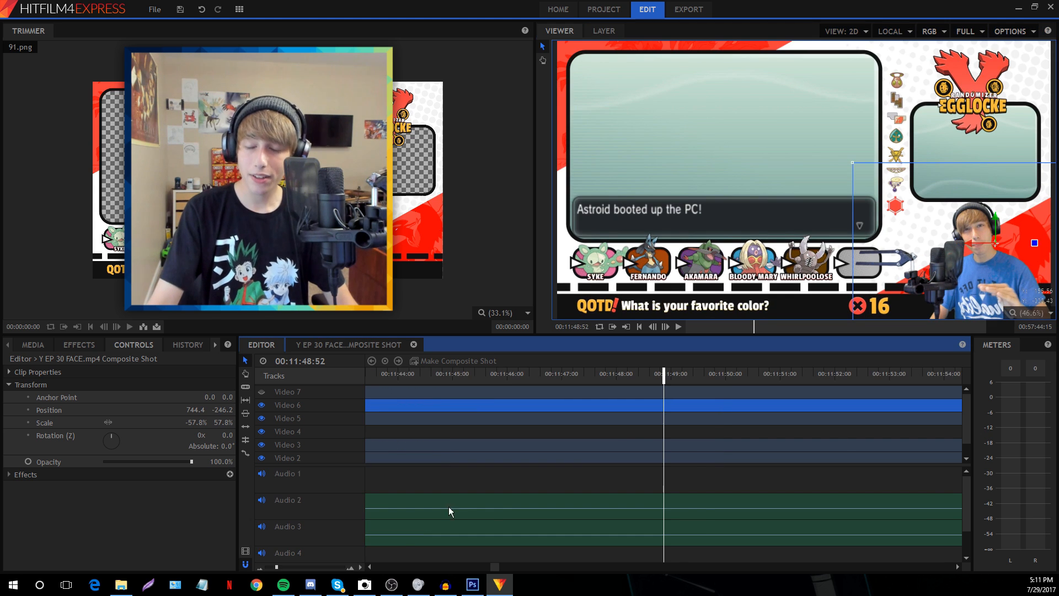
{"action": "left_click_drag", "start_coordinate": [496, 568], "coordinate": [379, 583]}
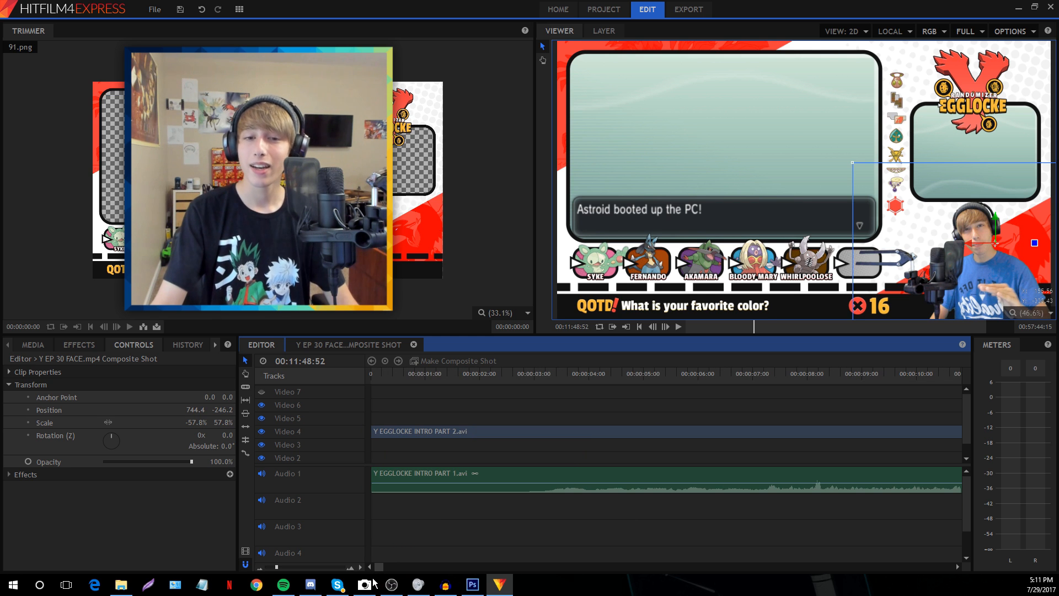
{"action": "left_click_drag", "start_coordinate": [276, 567], "coordinate": [272, 569]}
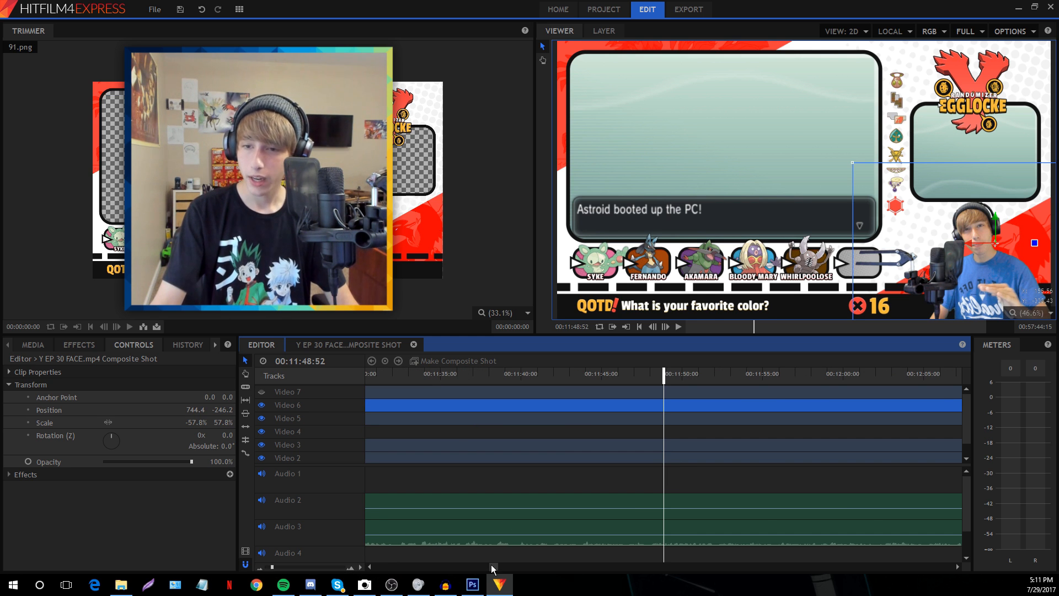
{"action": "left_click_drag", "start_coordinate": [490, 565], "coordinate": [373, 568]}
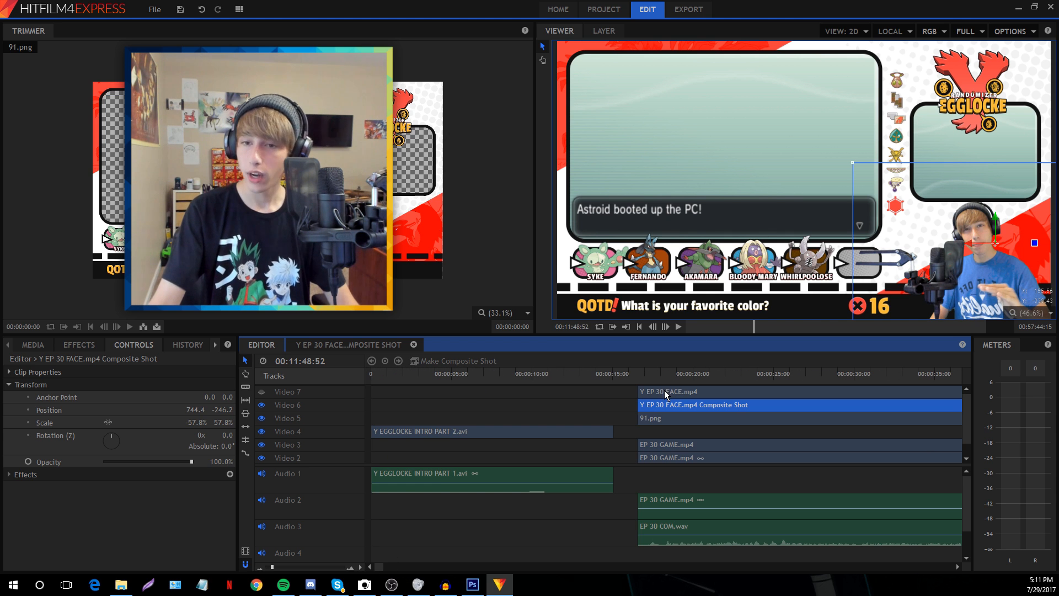
{"action": "left_click", "coordinate": [664, 375]}
{"action": "left_click", "coordinate": [78, 345]}
{"action": "left_click", "coordinate": [78, 364]}
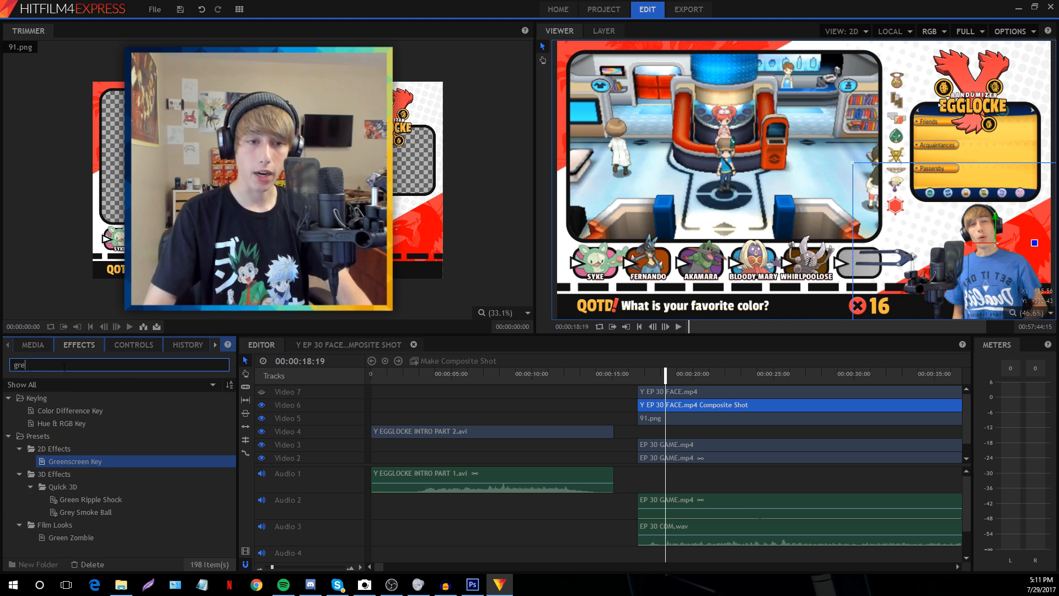
Add a Drop Shadow to the facecam composite and adjust its shadow distance
{"action": "type", "text": "dr"}
{"action": "left_click_drag", "start_coordinate": [58, 436], "coordinate": [663, 406]}
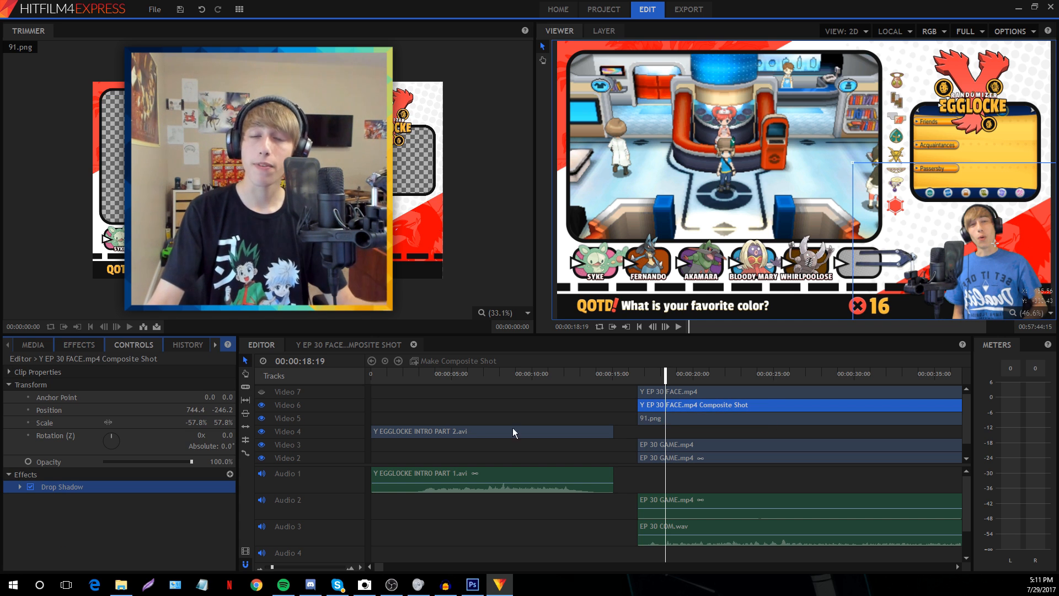
{"action": "left_click", "coordinate": [20, 486]}
{"action": "left_click", "coordinate": [10, 386]}
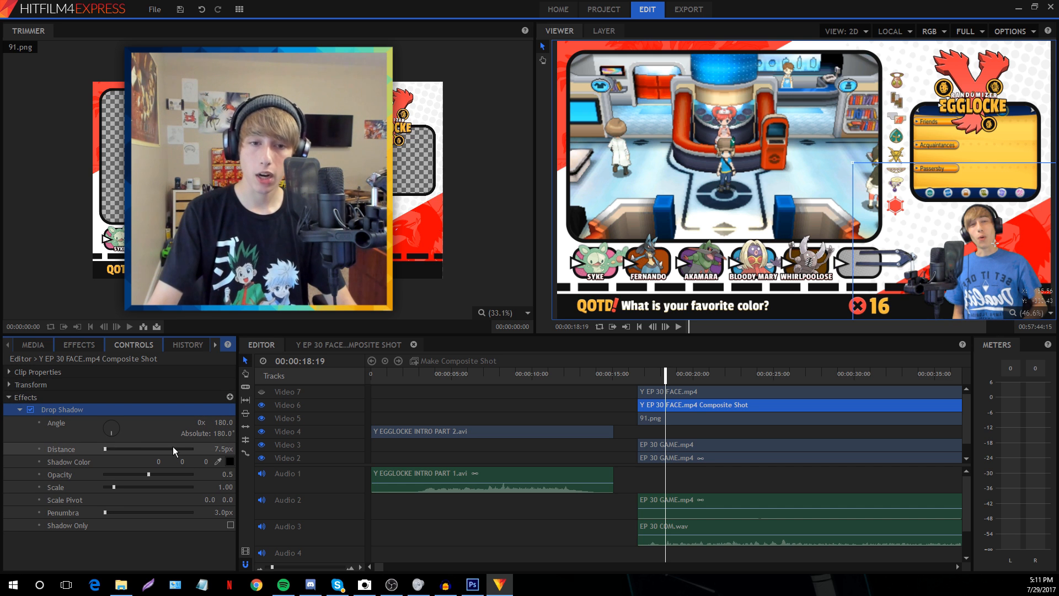
{"action": "left_click_drag", "start_coordinate": [222, 448], "coordinate": [210, 445]}
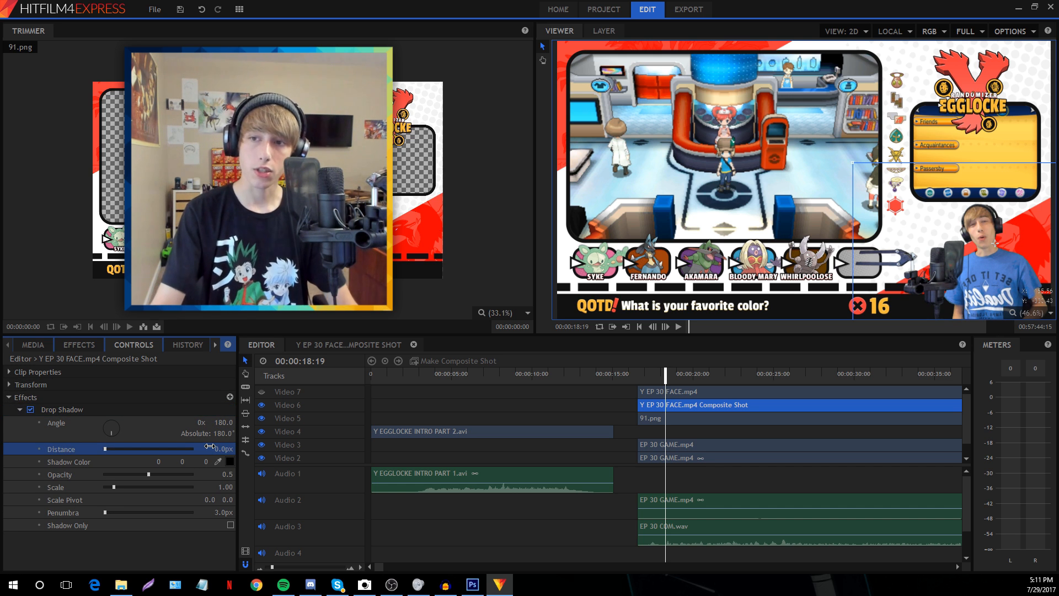
{"action": "left_click", "coordinate": [209, 445]}
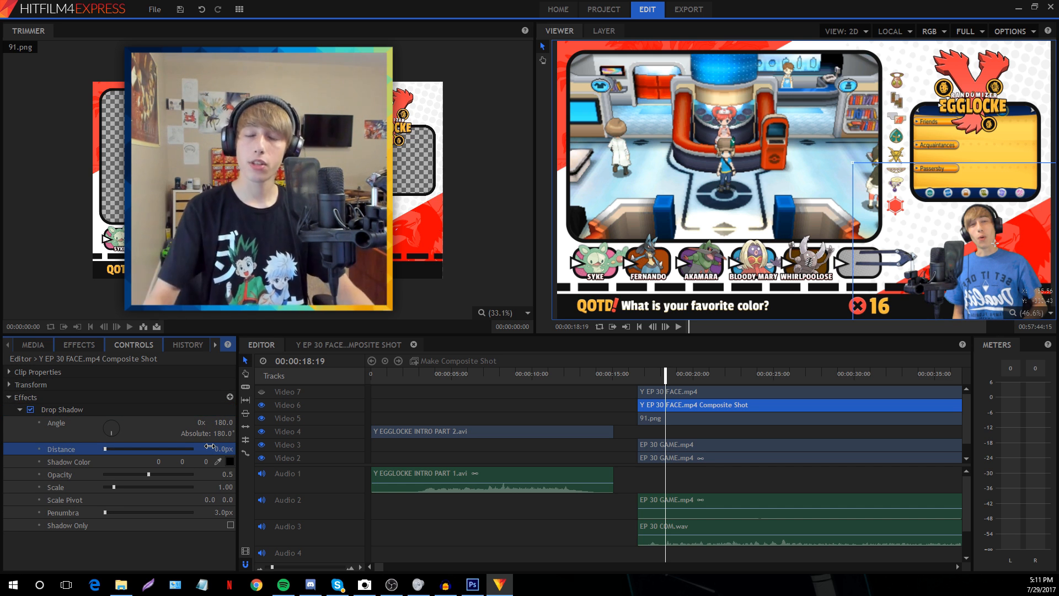
{"action": "type", "text": "60"}
{"action": "key", "text": "Return"}
{"action": "left_click_drag", "start_coordinate": [222, 448], "coordinate": [210, 446]}
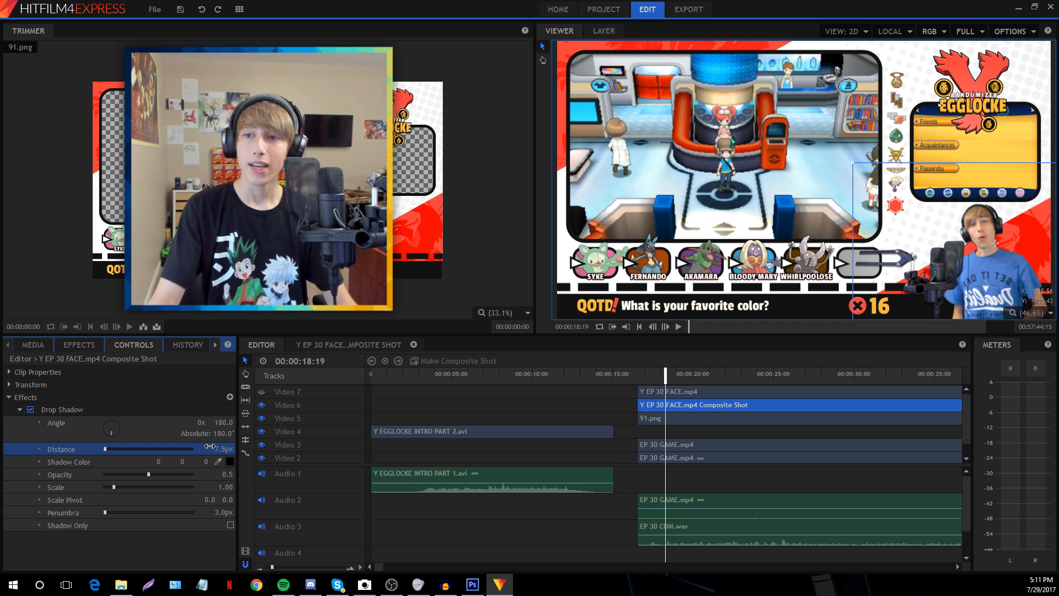
{"action": "type", "text": "5"}
{"action": "key", "text": "Return"}
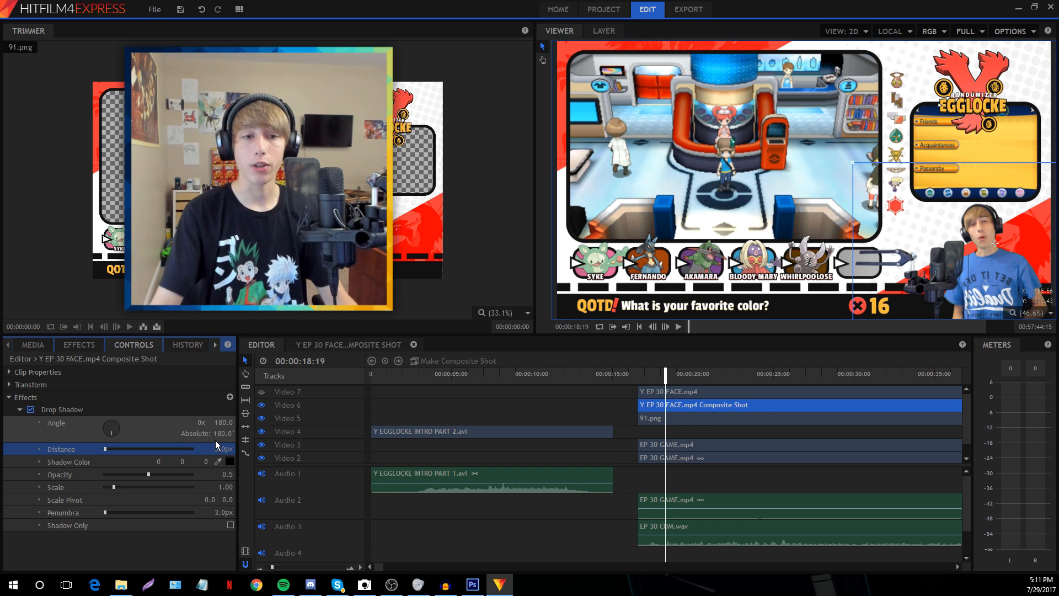
Set the drop shadow's penumbra to about 40.9px and opacity to 0.73
{"action": "left_click_drag", "start_coordinate": [148, 474], "coordinate": [312, 471]}
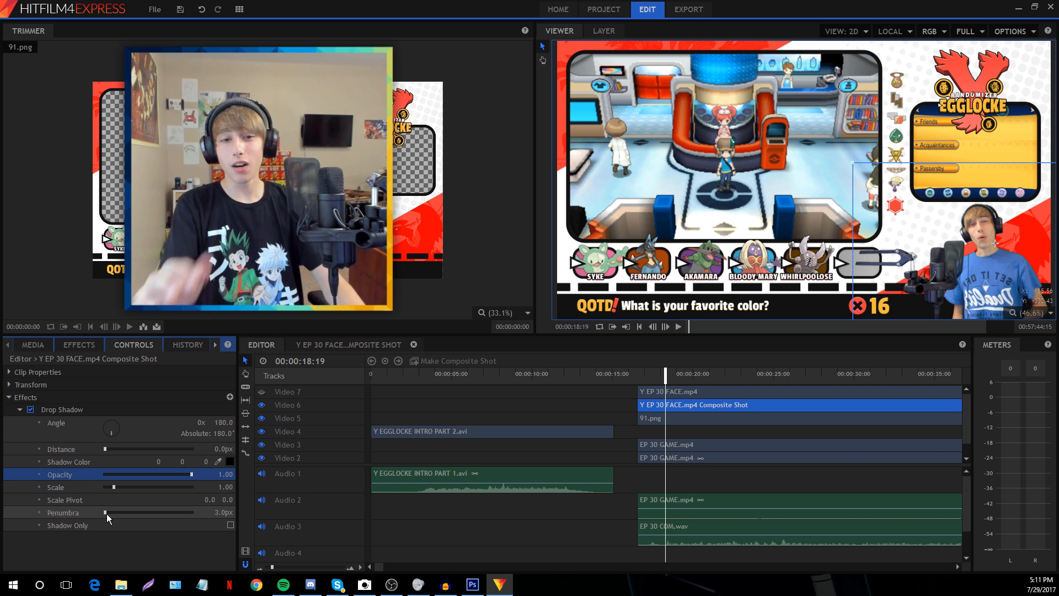
{"action": "left_click_drag", "start_coordinate": [107, 514], "coordinate": [111, 514]}
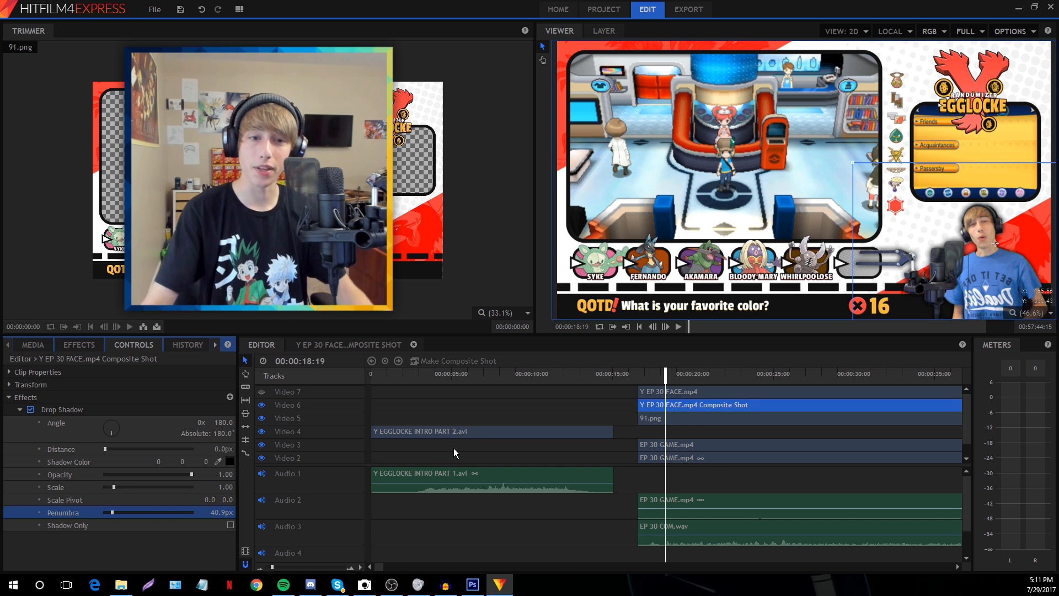
{"action": "left_click_drag", "start_coordinate": [191, 475], "coordinate": [184, 475]}
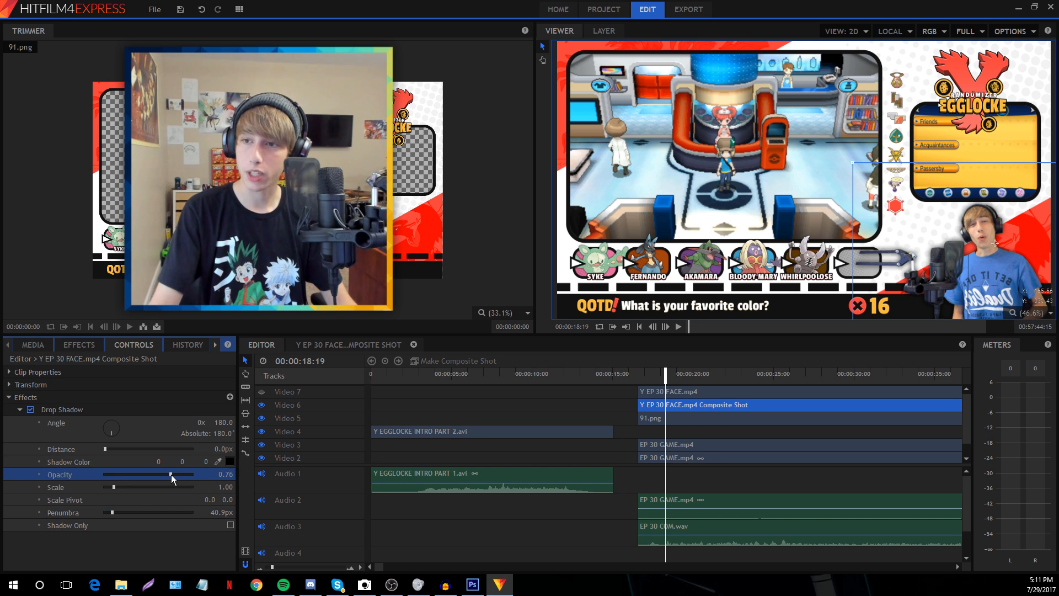
{"action": "left_click", "coordinate": [447, 541]}
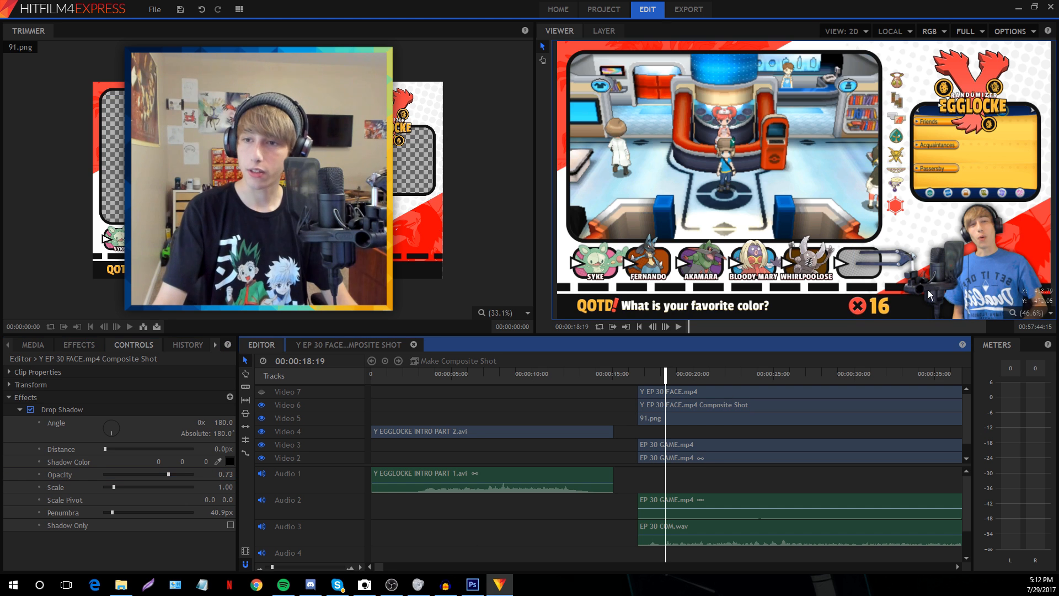
{"action": "scroll", "coordinate": [928, 289], "scroll_direction": "up", "scroll_amount": 3}
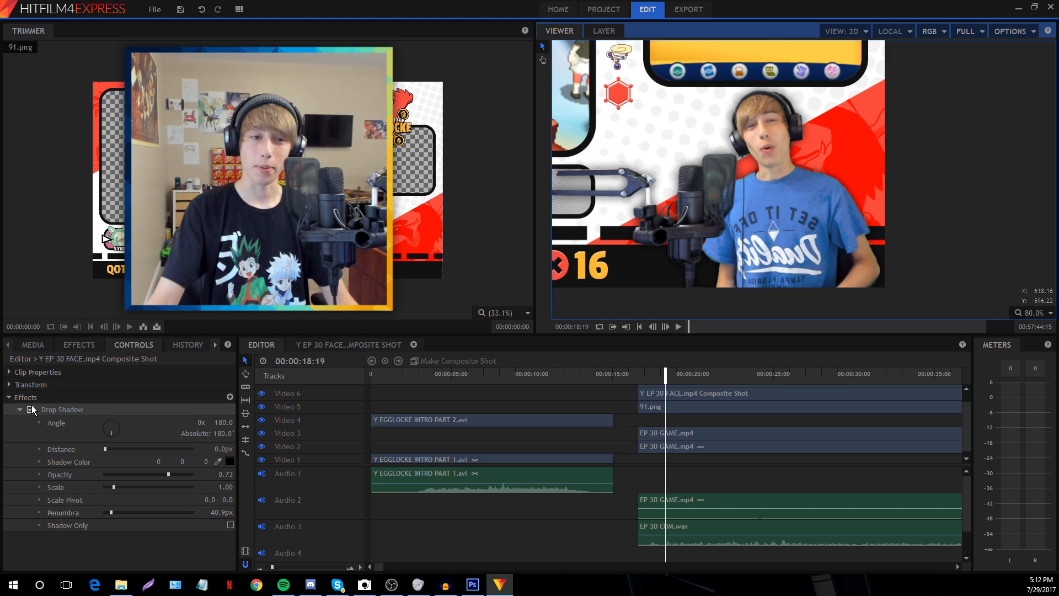
Toggle the facecam Drop Shadow off and back on, then zoom the preview to 46.6%
{"action": "left_click", "coordinate": [31, 409]}
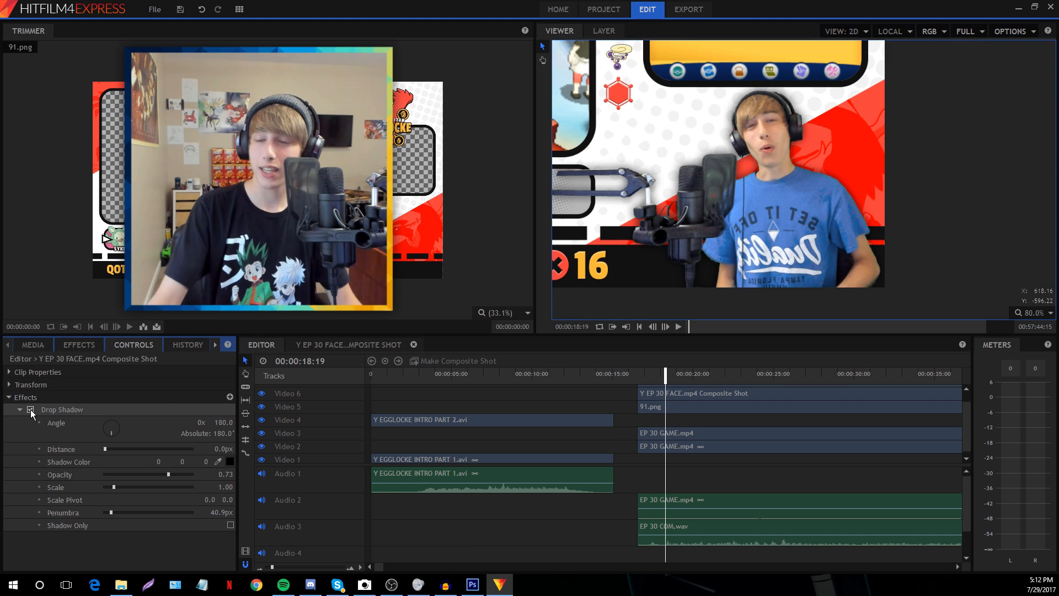
{"action": "left_click", "coordinate": [31, 410]}
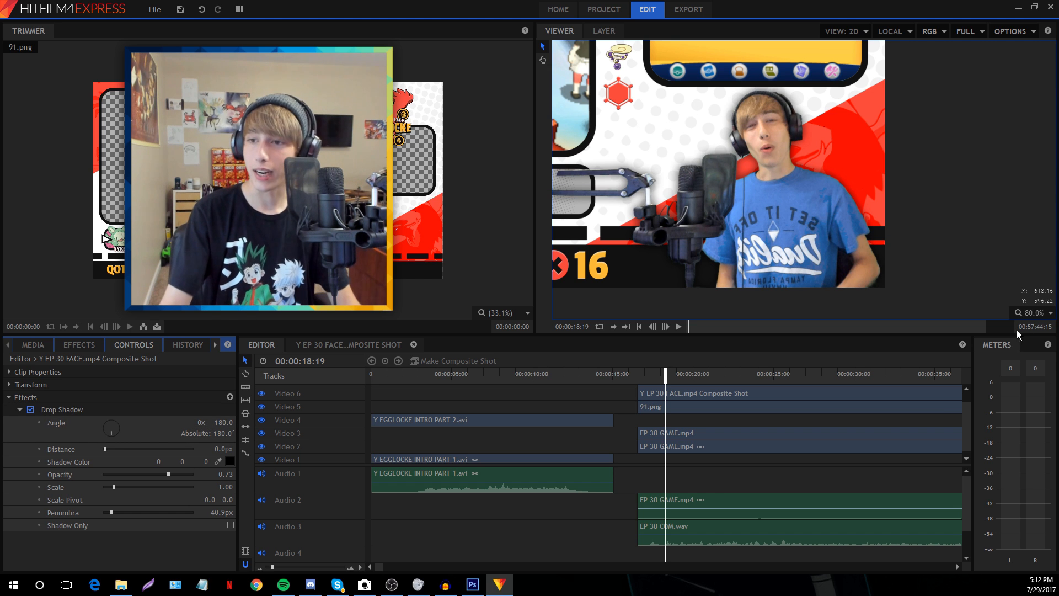
{"action": "left_click", "coordinate": [1031, 313]}
{"action": "left_click", "coordinate": [1026, 400]}
Open the facecam composite shot and select its existing Mask
{"action": "scroll", "coordinate": [704, 436], "scroll_direction": "up", "scroll_amount": 1}
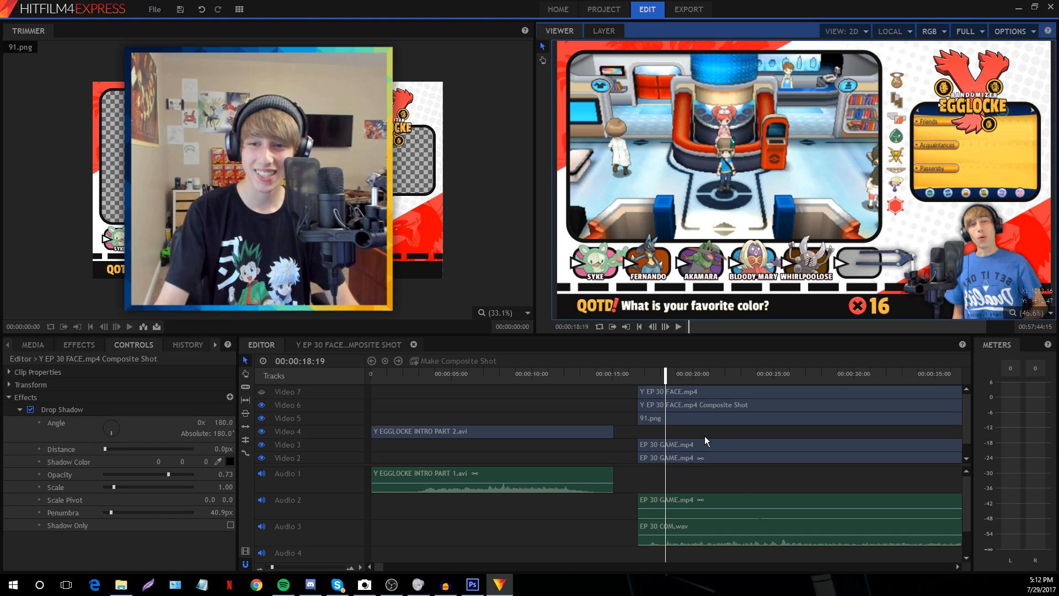
{"action": "left_click", "coordinate": [339, 344]}
{"action": "left_click", "coordinate": [330, 429]}
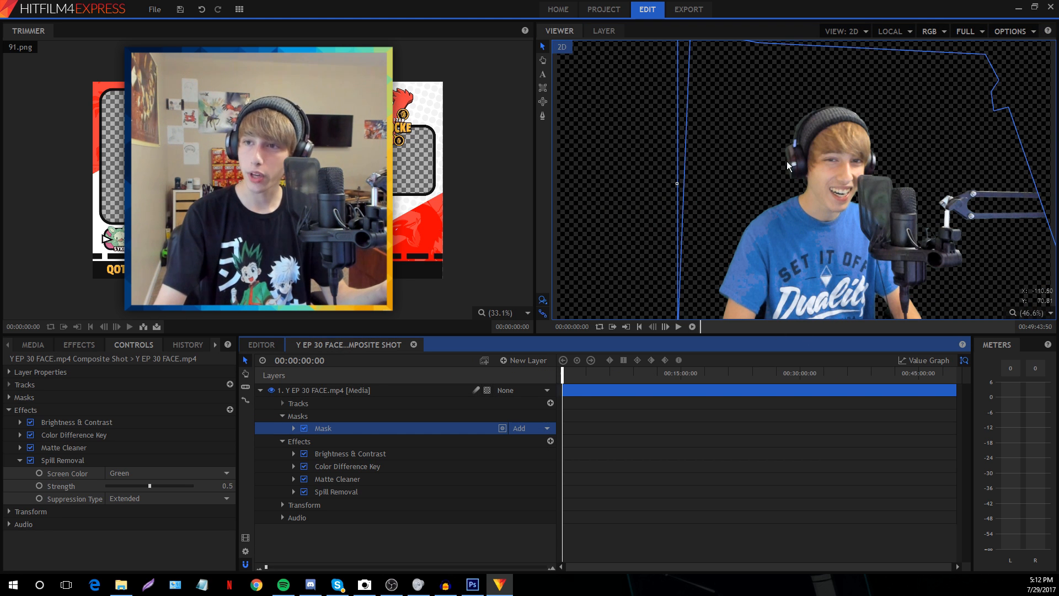
Delete the old Mask from the facecam composite layer
{"action": "scroll", "coordinate": [767, 194], "scroll_direction": "down", "scroll_amount": 1}
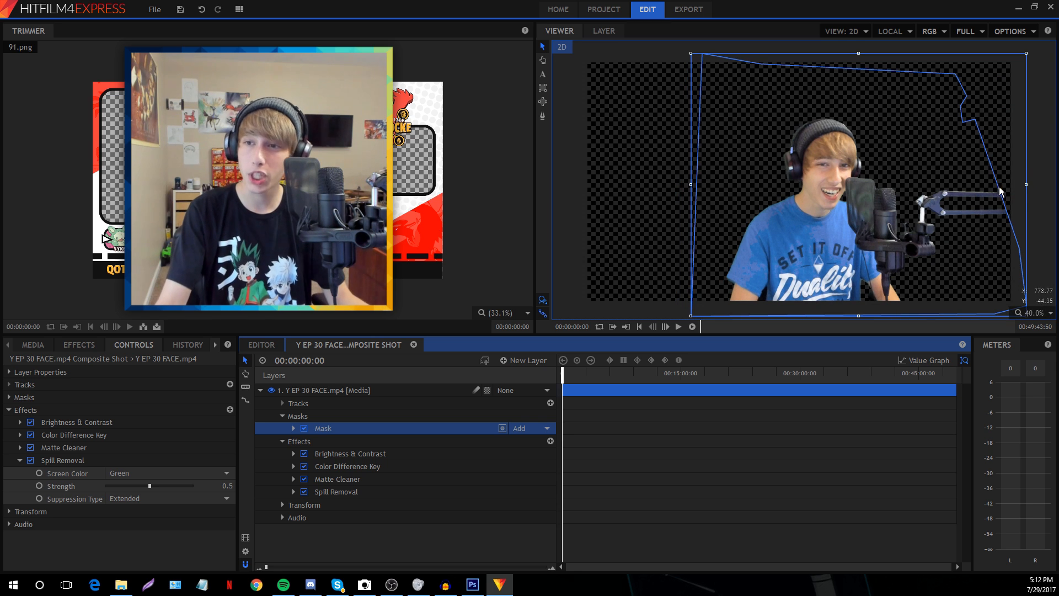
{"action": "left_click", "coordinate": [1026, 186]}
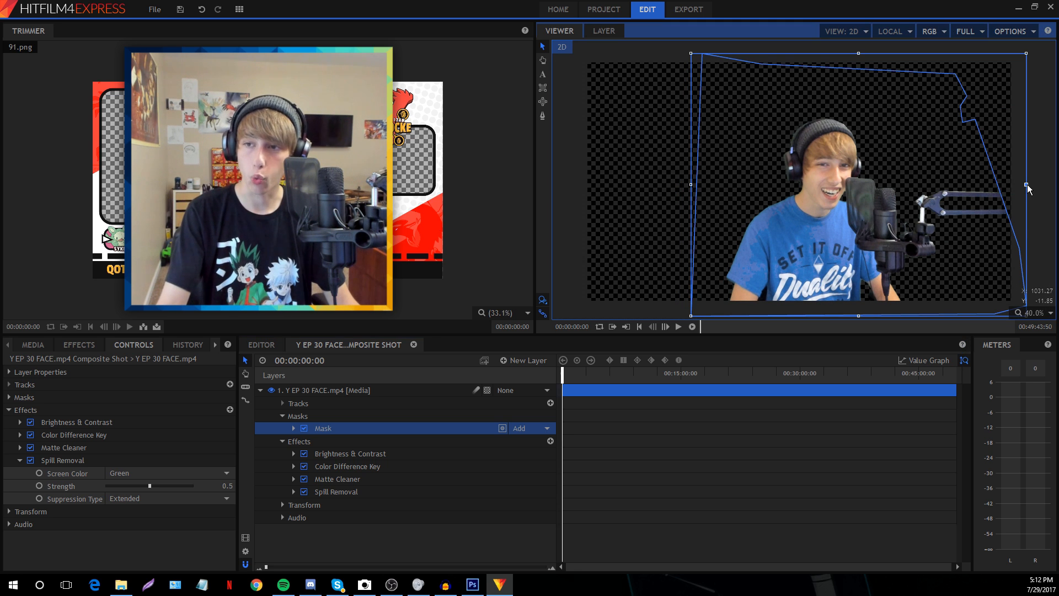
{"action": "left_click", "coordinate": [1037, 210]}
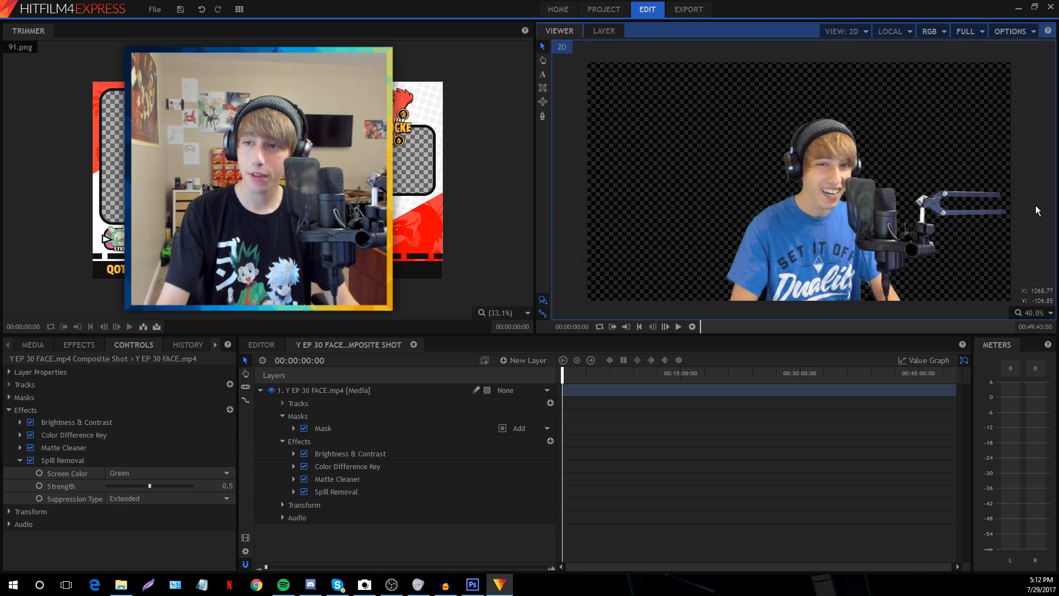
{"action": "left_click", "coordinate": [326, 432]}
{"action": "key", "text": "Delete"}
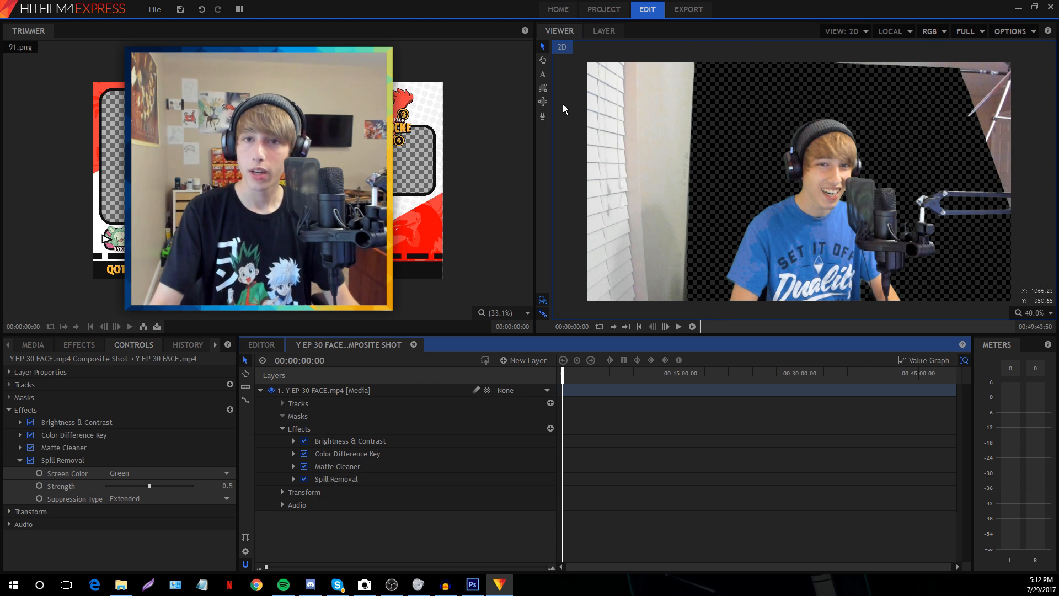
Select the facecam layer and switch to the mask drawing tool
{"action": "left_click", "coordinate": [542, 115]}
{"action": "left_click", "coordinate": [540, 47]}
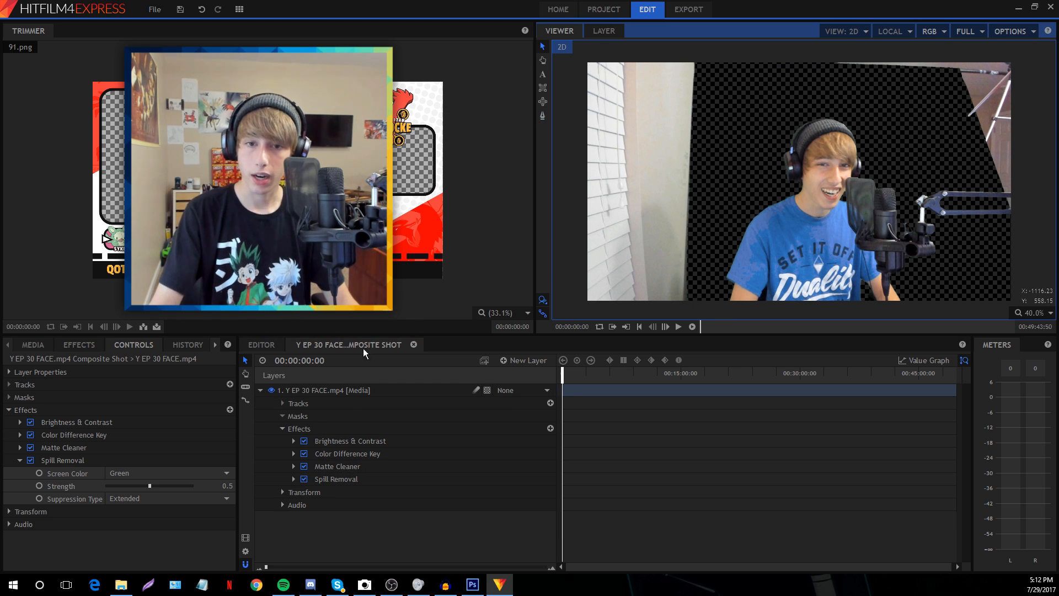
{"action": "left_click", "coordinate": [352, 386]}
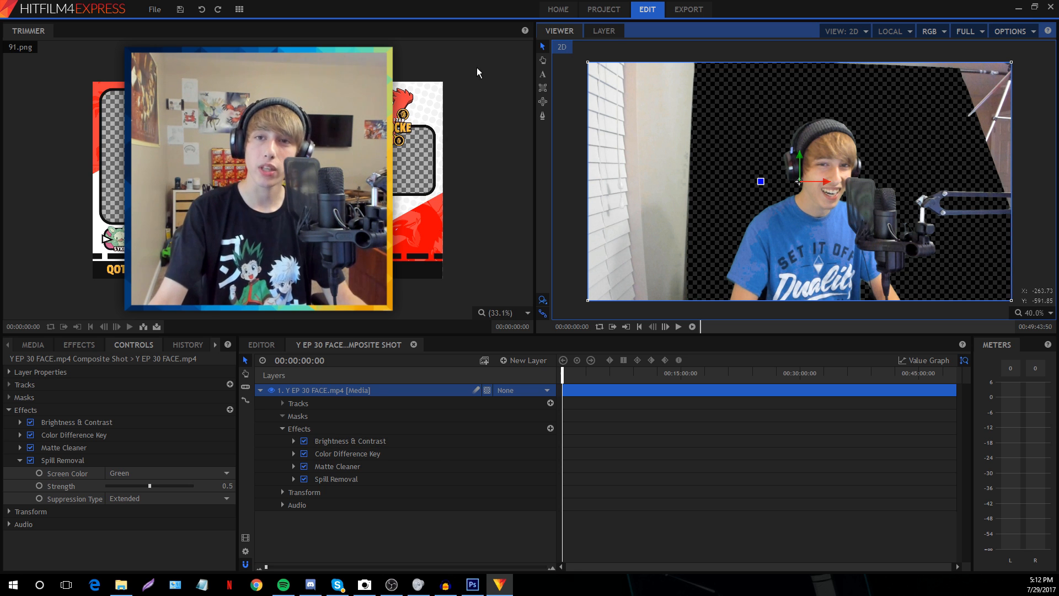
{"action": "left_click", "coordinate": [542, 116]}
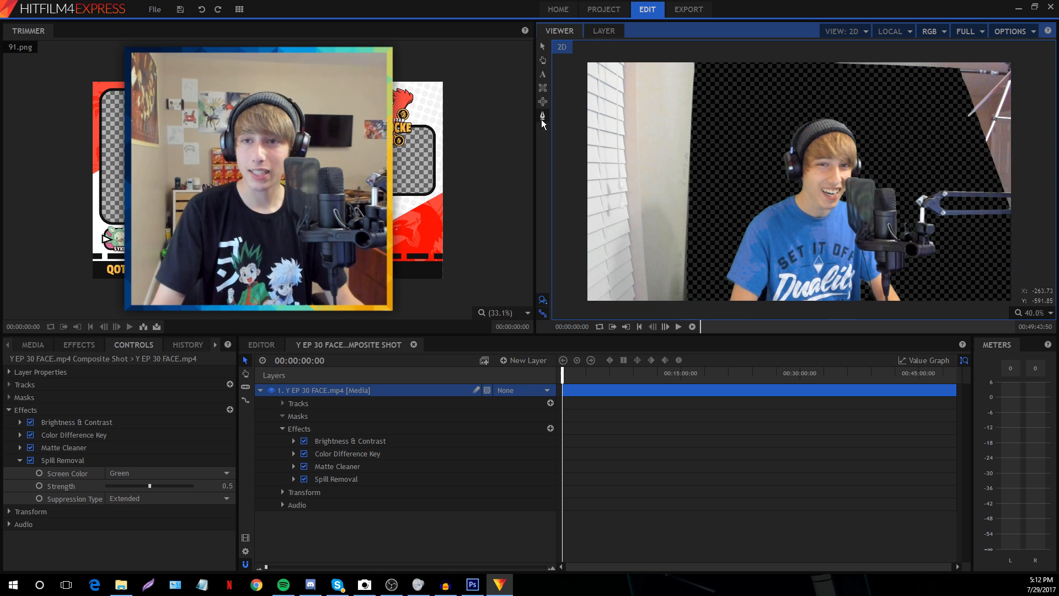
Place mask points along the bottom and right edges and around the mic arm, undoing a stray point
{"action": "left_click", "coordinate": [702, 53]}
{"action": "left_click", "coordinate": [693, 310]}
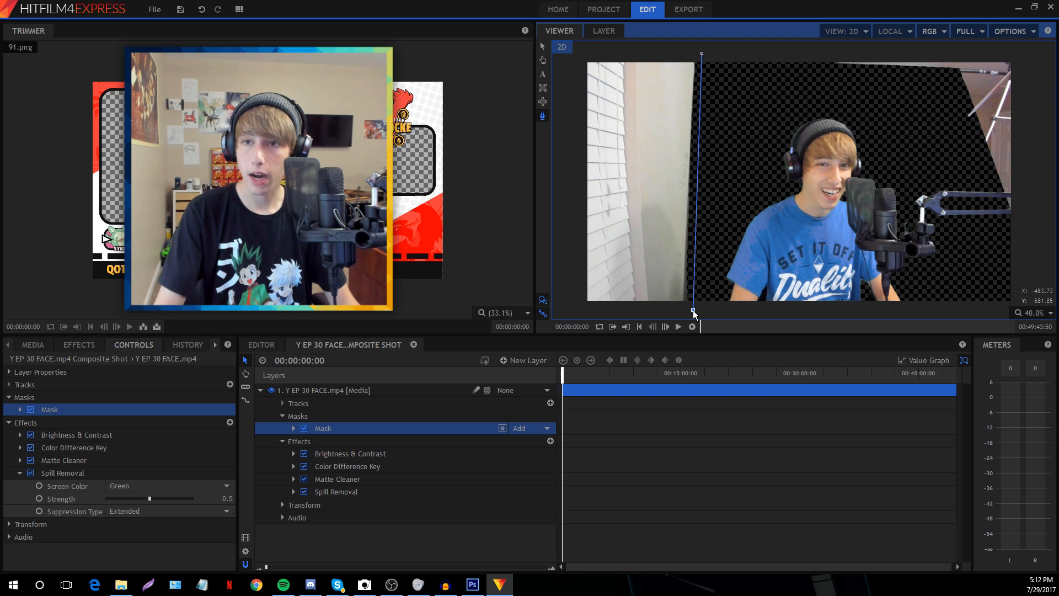
{"action": "left_click", "coordinate": [941, 312]}
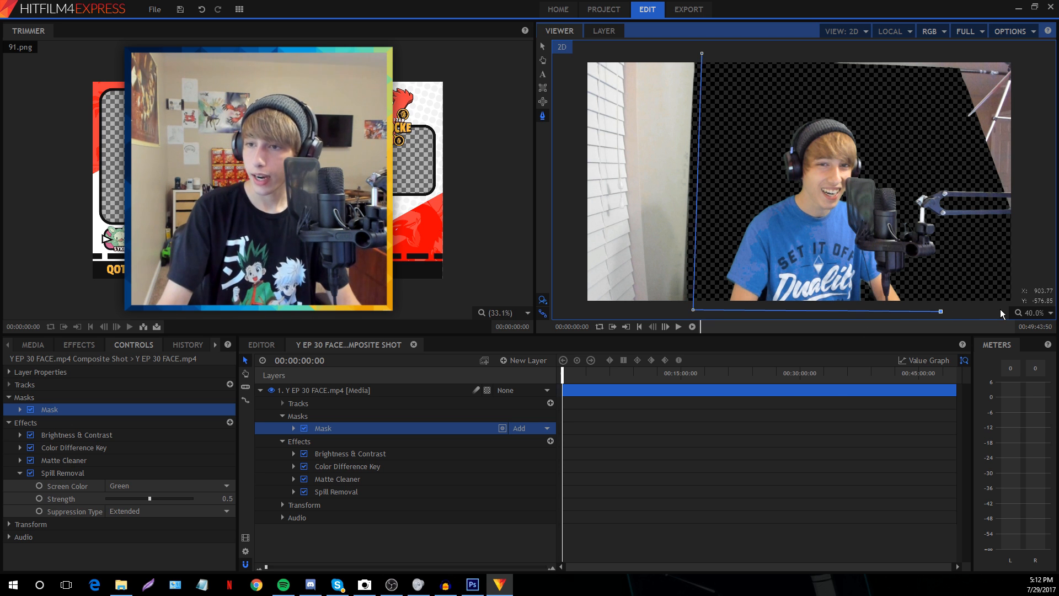
{"action": "left_click", "coordinate": [1000, 309]}
{"action": "left_click", "coordinate": [543, 60]}
{"action": "left_click_drag", "start_coordinate": [710, 153], "coordinate": [602, 101]}
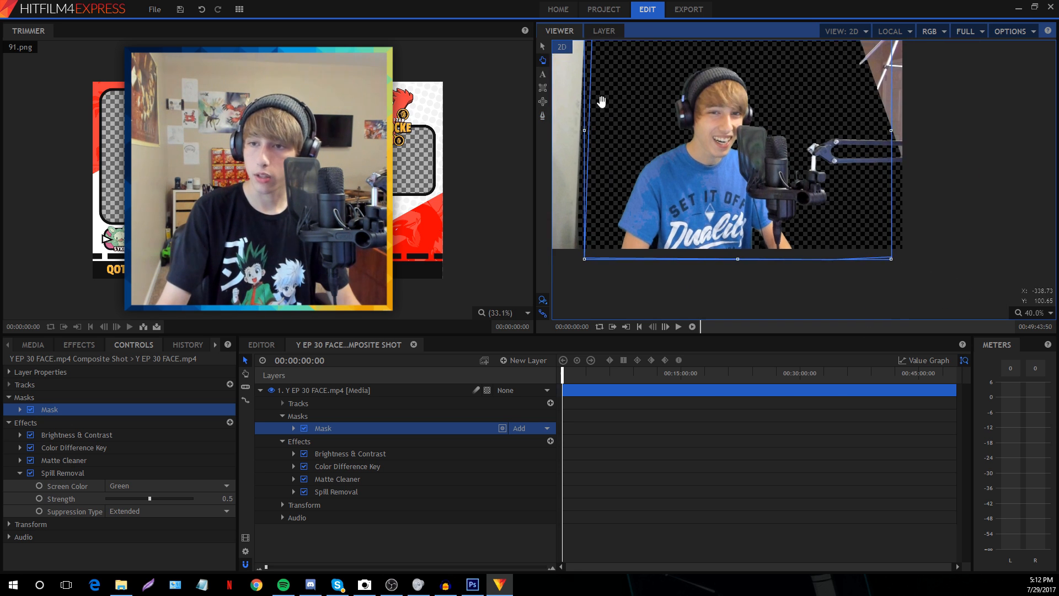
{"action": "left_click", "coordinate": [543, 115]}
{"action": "left_click", "coordinate": [909, 256]}
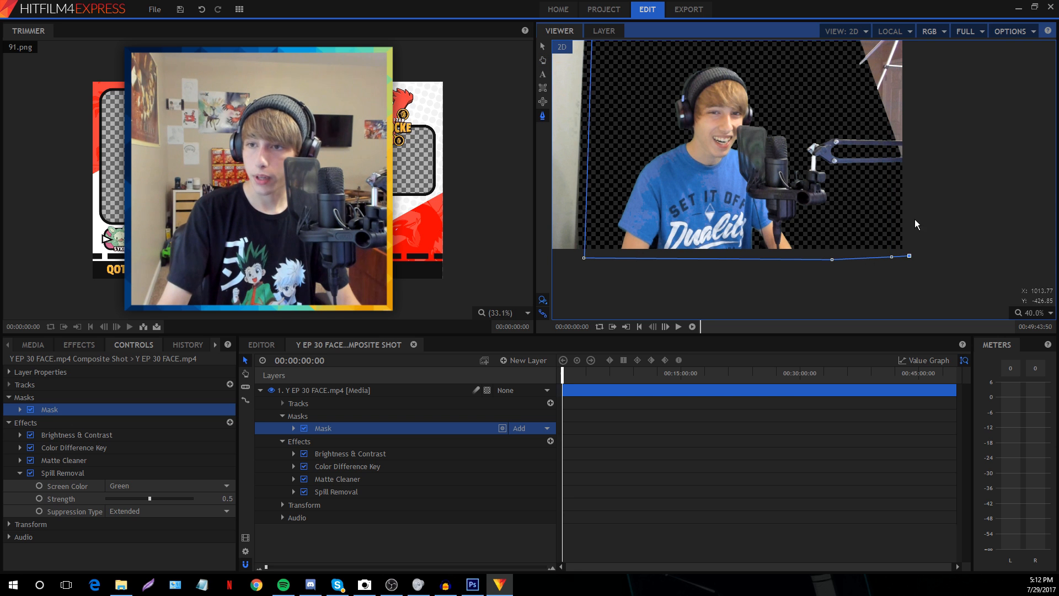
{"action": "left_click", "coordinate": [908, 177]}
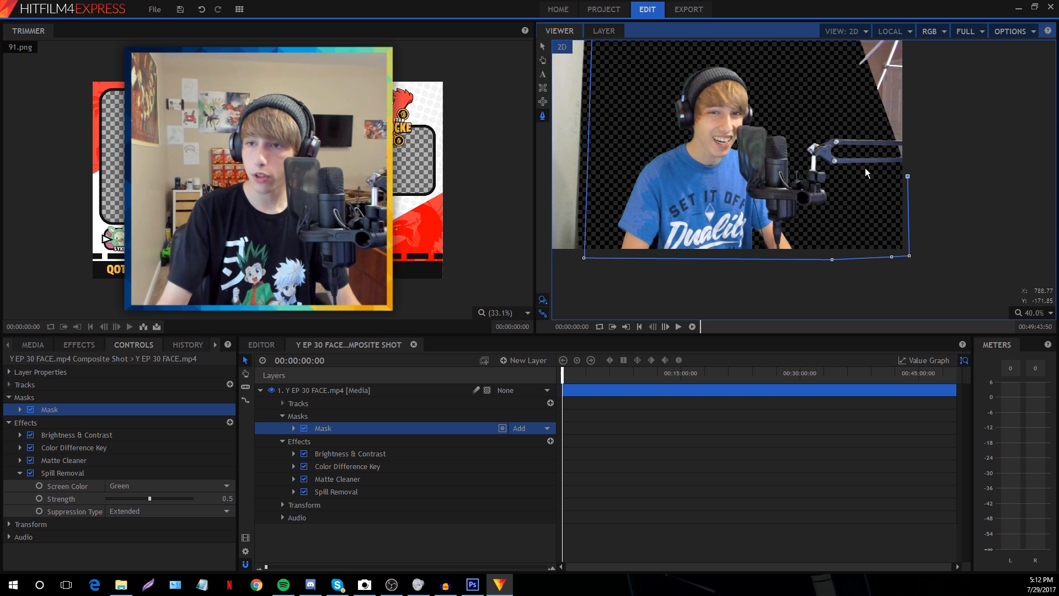
{"action": "left_click", "coordinate": [865, 167]}
{"action": "left_click", "coordinate": [860, 120]}
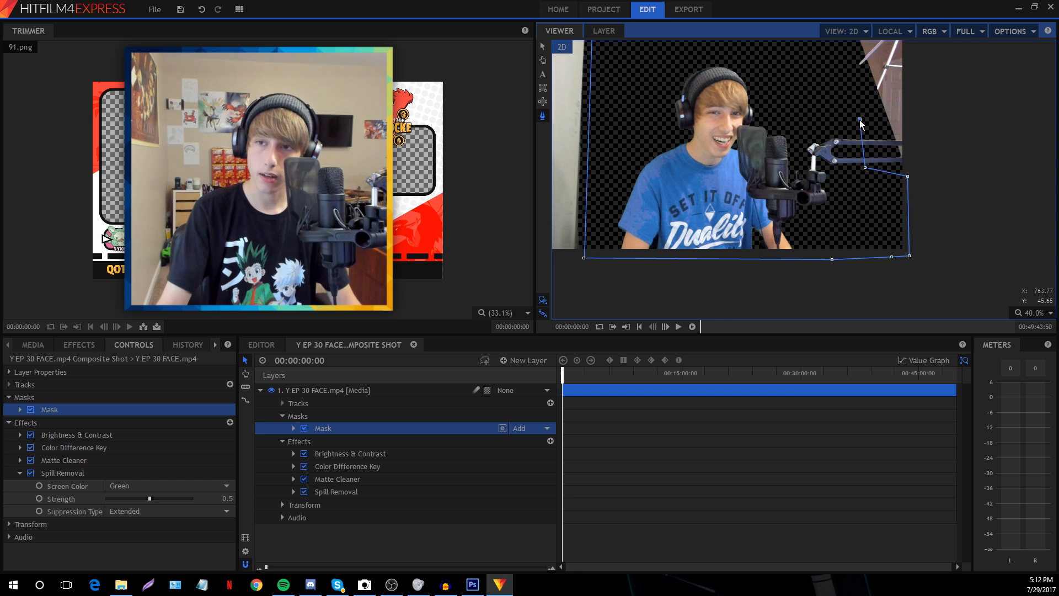
{"action": "key", "text": "ctrl+z"}
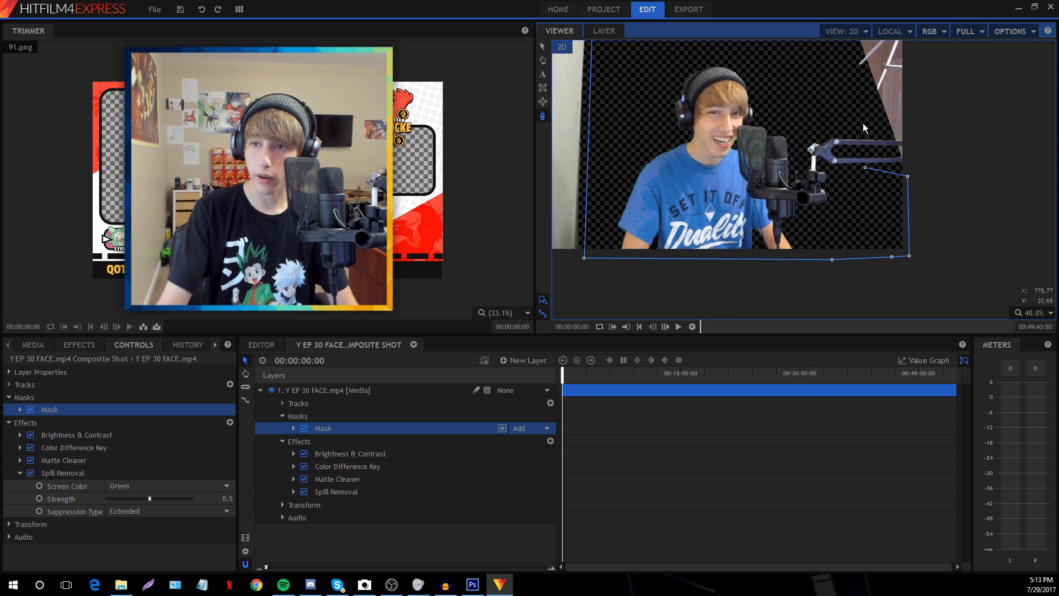
{"action": "left_click", "coordinate": [863, 123]}
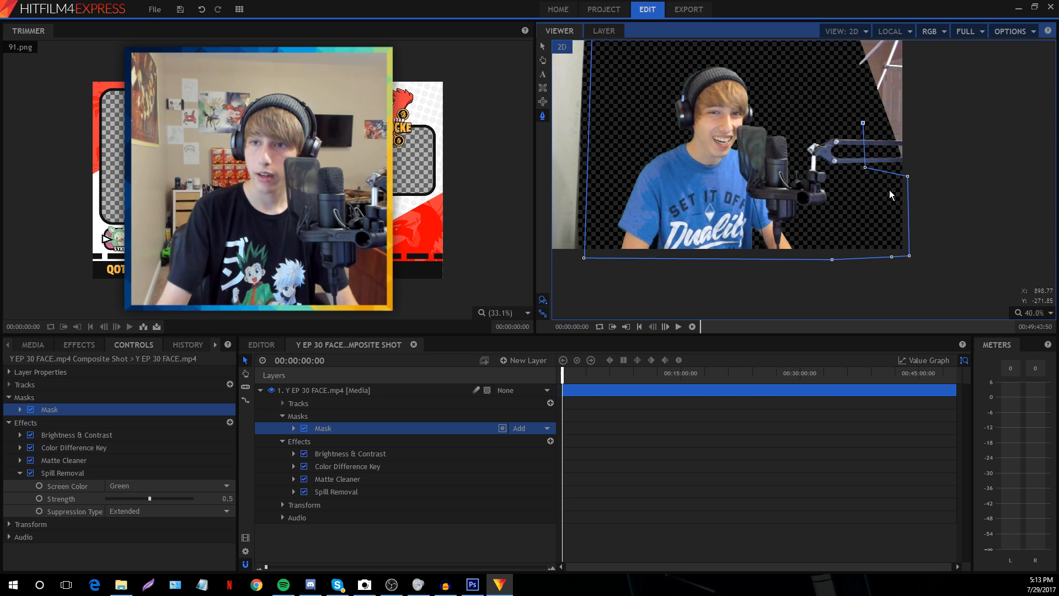
{"action": "left_click", "coordinate": [875, 104]}
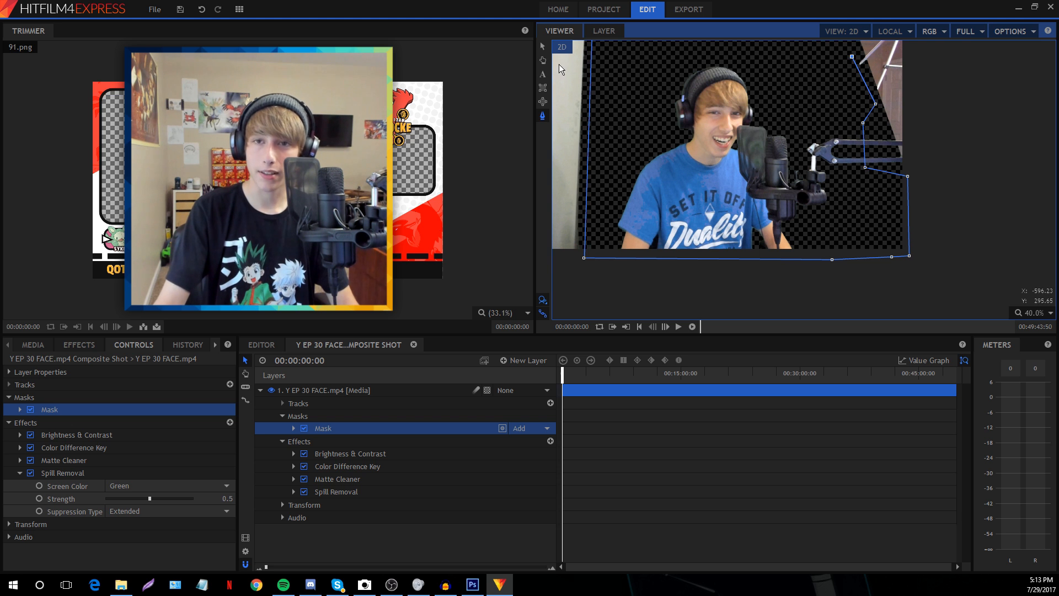
Add a top-edge mask point, then zoom out to the whole frame to check the cutout
{"action": "left_click", "coordinate": [543, 60]}
{"action": "left_click_drag", "start_coordinate": [697, 68], "coordinate": [716, 96]}
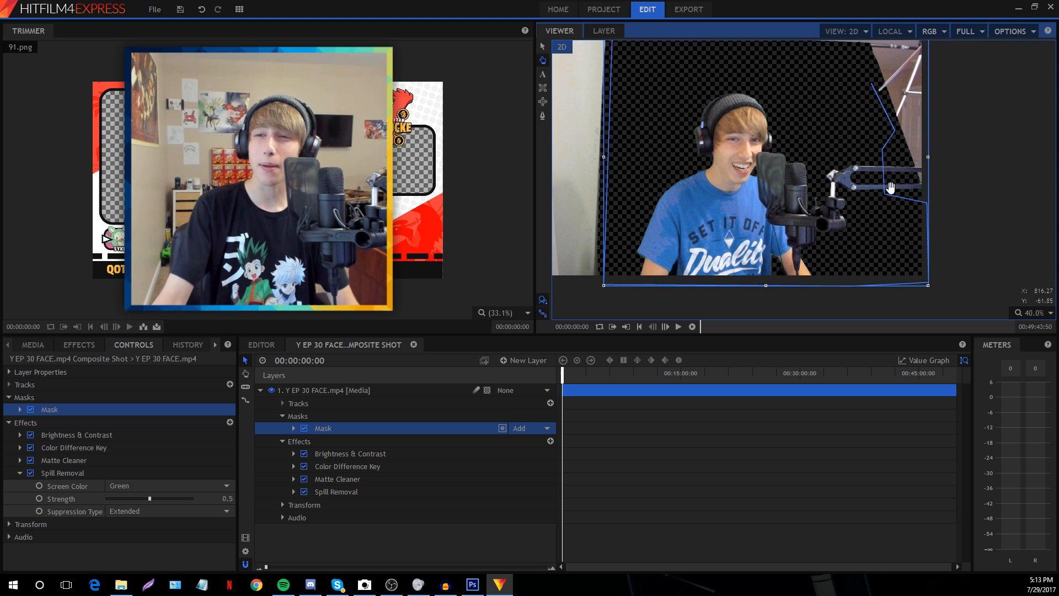
{"action": "left_click_drag", "start_coordinate": [680, 131], "coordinate": [690, 141]}
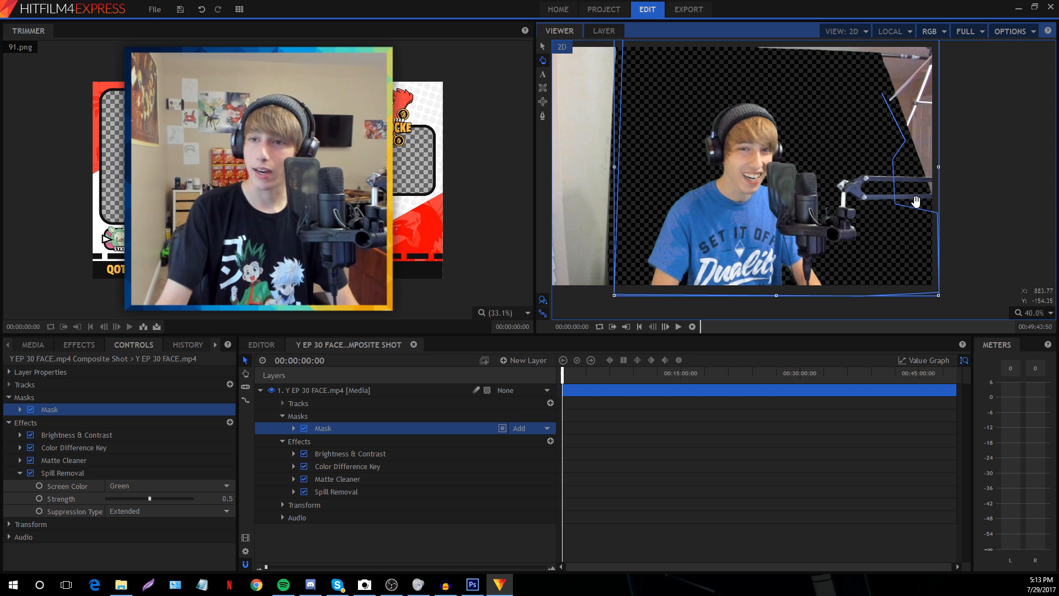
{"action": "left_click", "coordinate": [543, 117]}
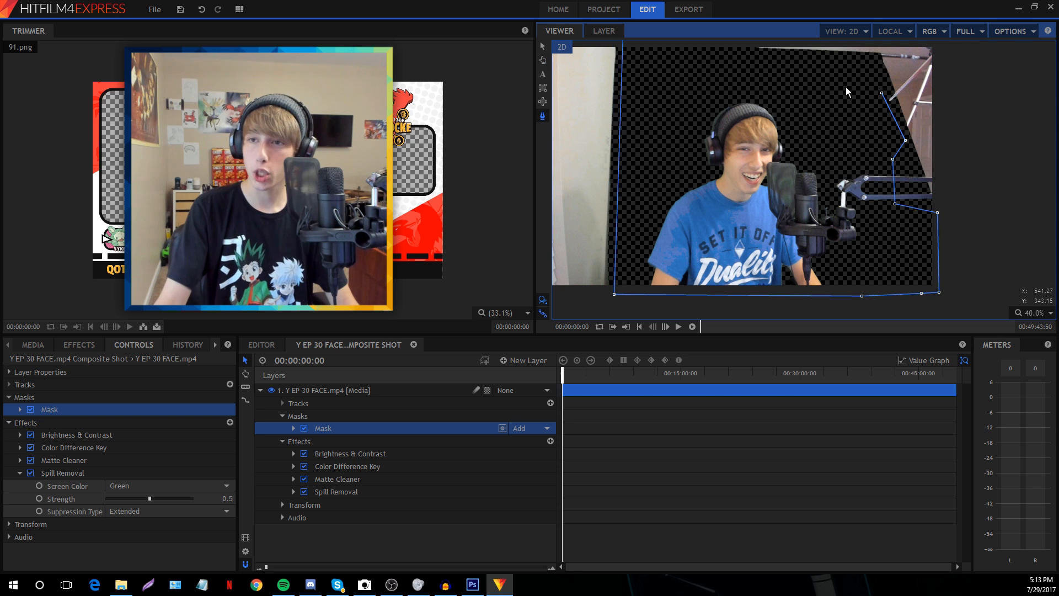
{"action": "left_click", "coordinate": [686, 44]}
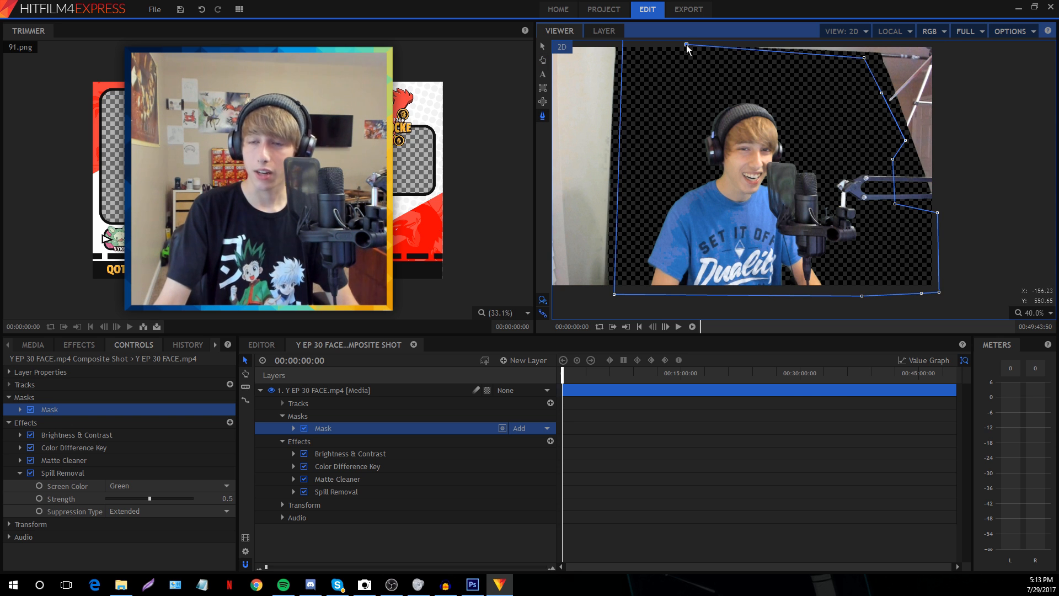
{"action": "left_click", "coordinate": [543, 62]}
{"action": "left_click", "coordinate": [542, 116]}
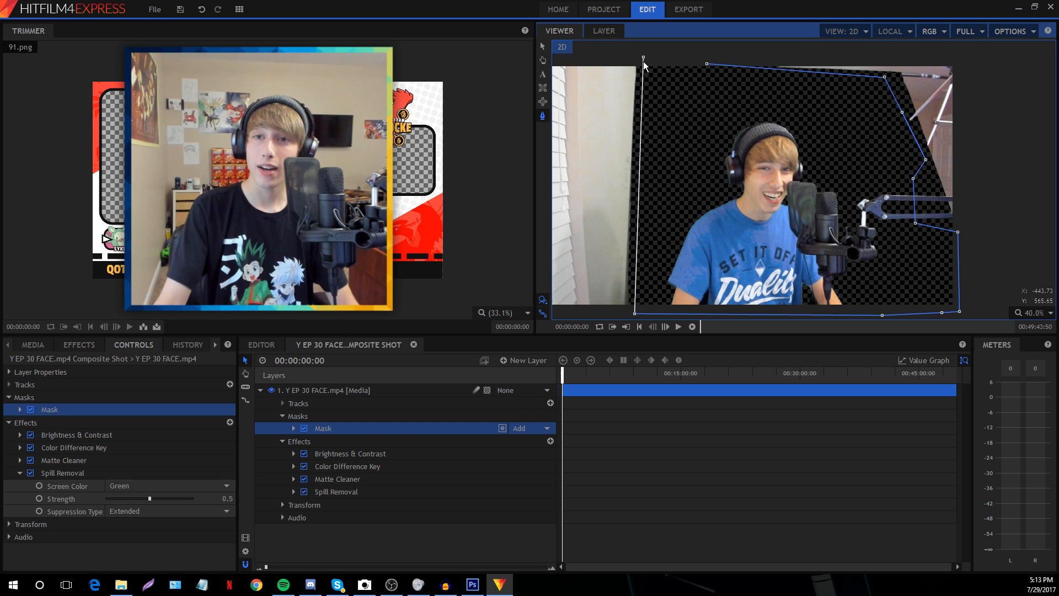
{"action": "left_click", "coordinate": [1032, 313]}
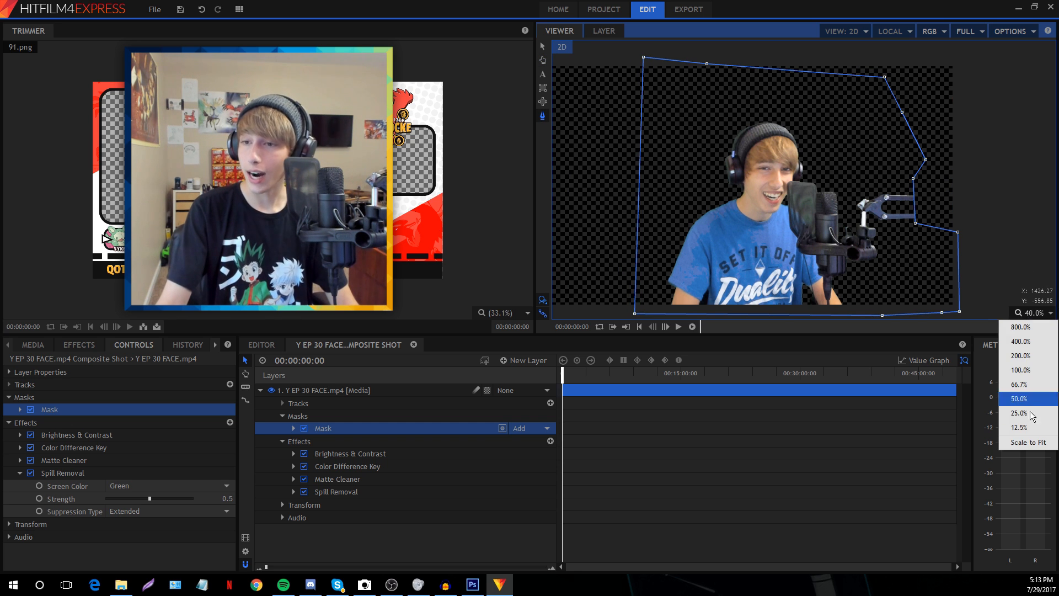
{"action": "left_click", "coordinate": [1027, 440]}
{"action": "left_click", "coordinate": [380, 553]}
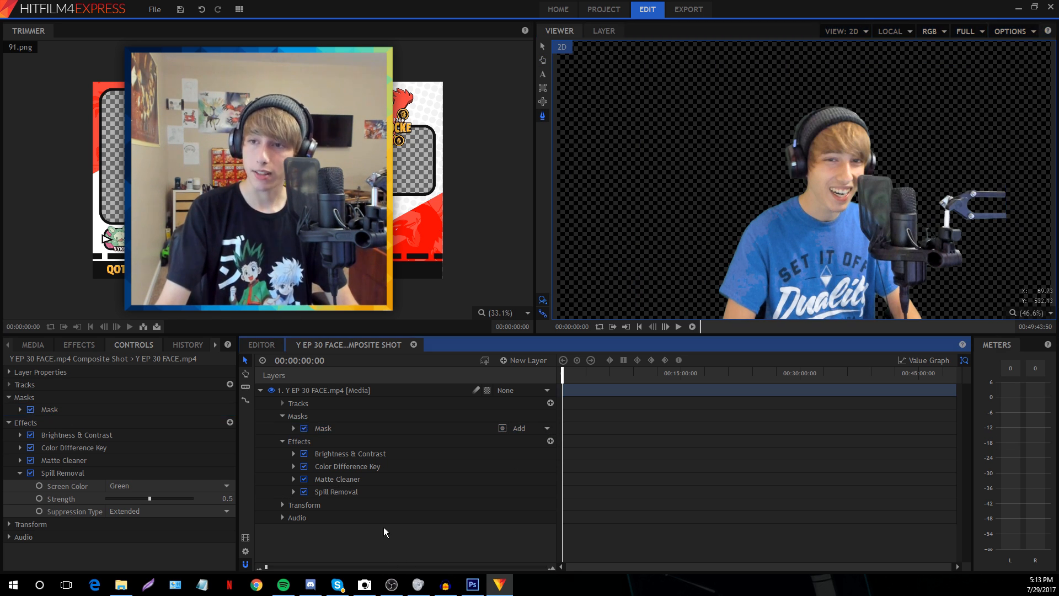
Return to the main timeline and nudge the facecam composite slightly left in its corner
{"action": "left_click", "coordinate": [257, 344]}
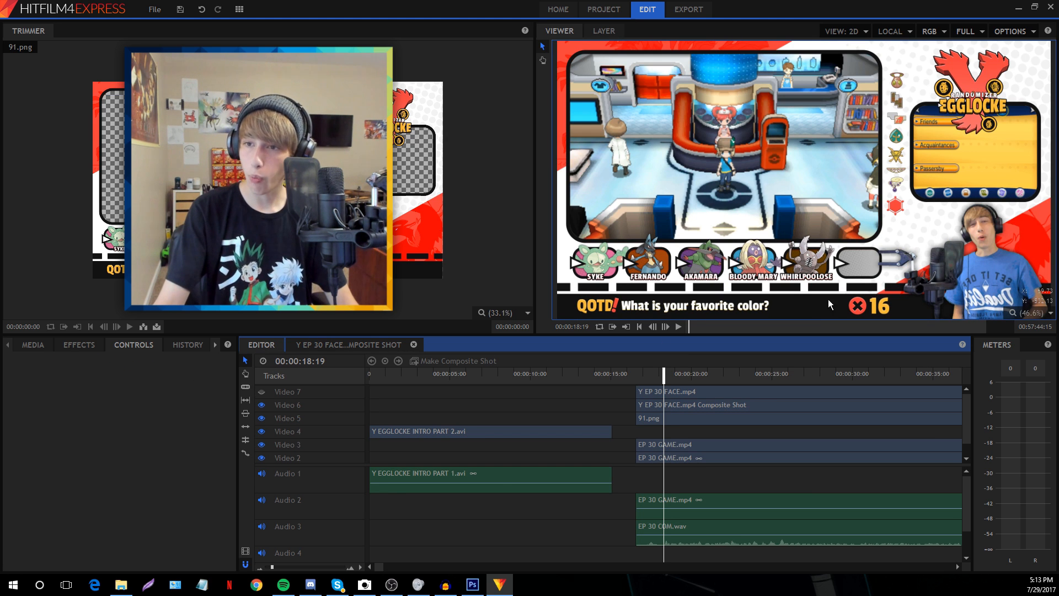
{"action": "scroll", "coordinate": [828, 299], "scroll_direction": "up", "scroll_amount": 3}
{"action": "left_click", "coordinate": [543, 60]}
{"action": "left_click_drag", "start_coordinate": [821, 148], "coordinate": [683, 91]}
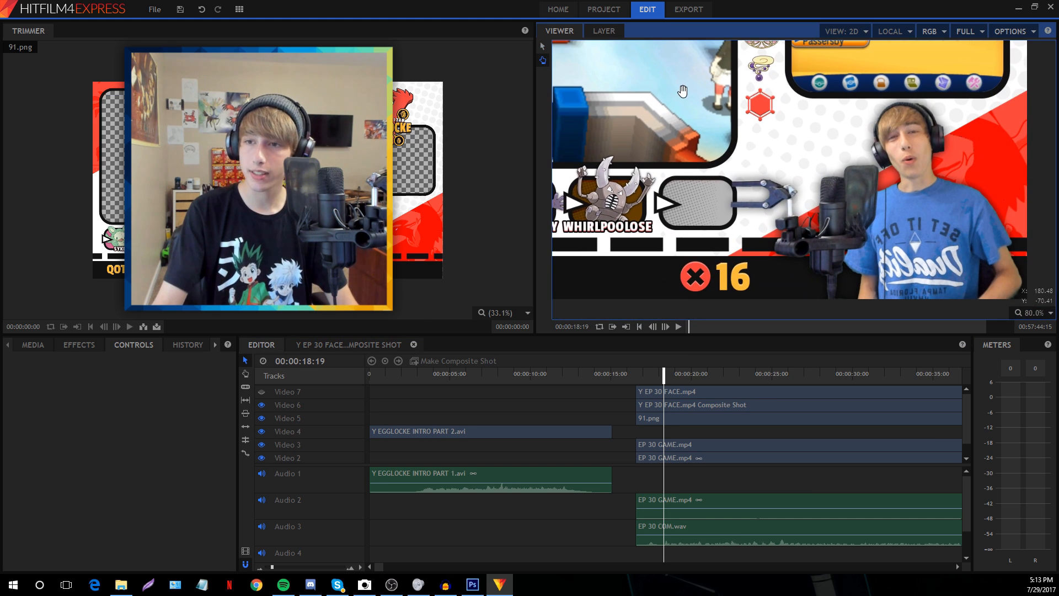
{"action": "left_click", "coordinate": [542, 47]}
{"action": "left_click", "coordinate": [913, 277]}
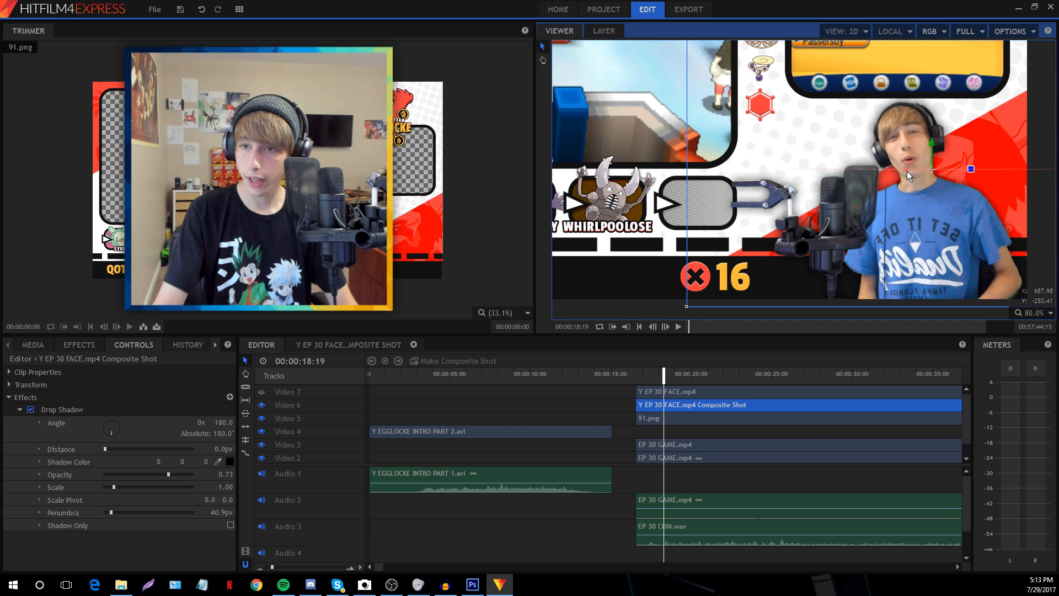
{"action": "left_click_drag", "start_coordinate": [909, 170], "coordinate": [908, 171]}
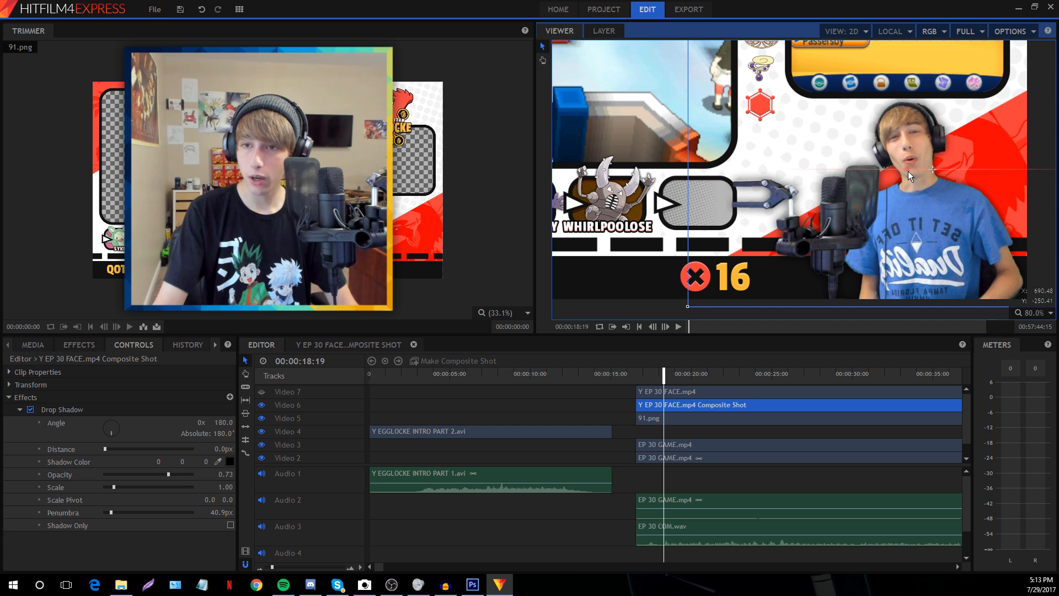
Test moving the facecam up, undo it, and set the viewer to Scale to Fit
{"action": "left_click", "coordinate": [517, 526]}
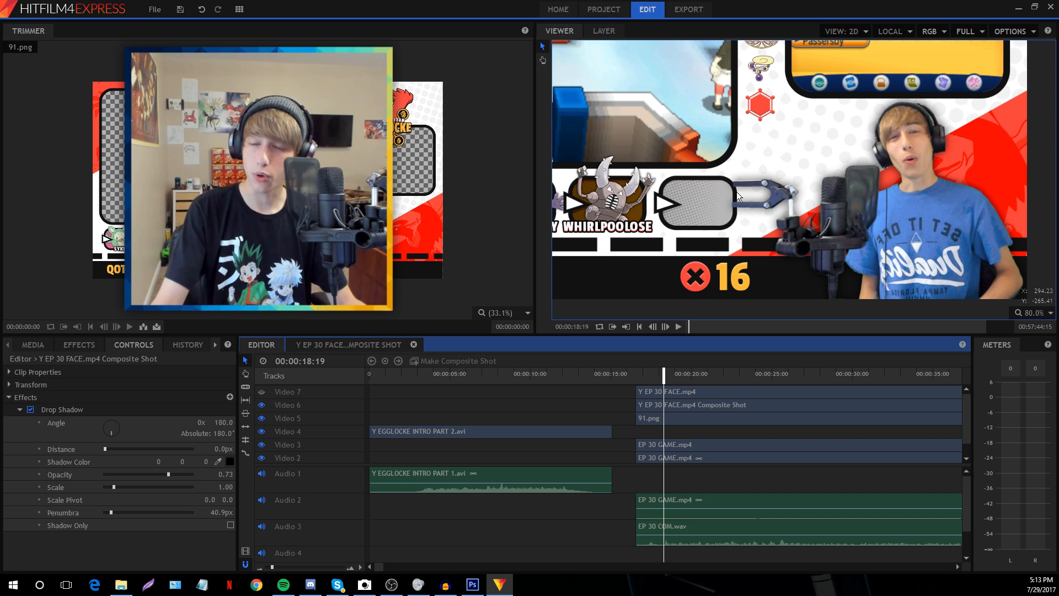
{"action": "left_click_drag", "start_coordinate": [736, 201], "coordinate": [739, 169]}
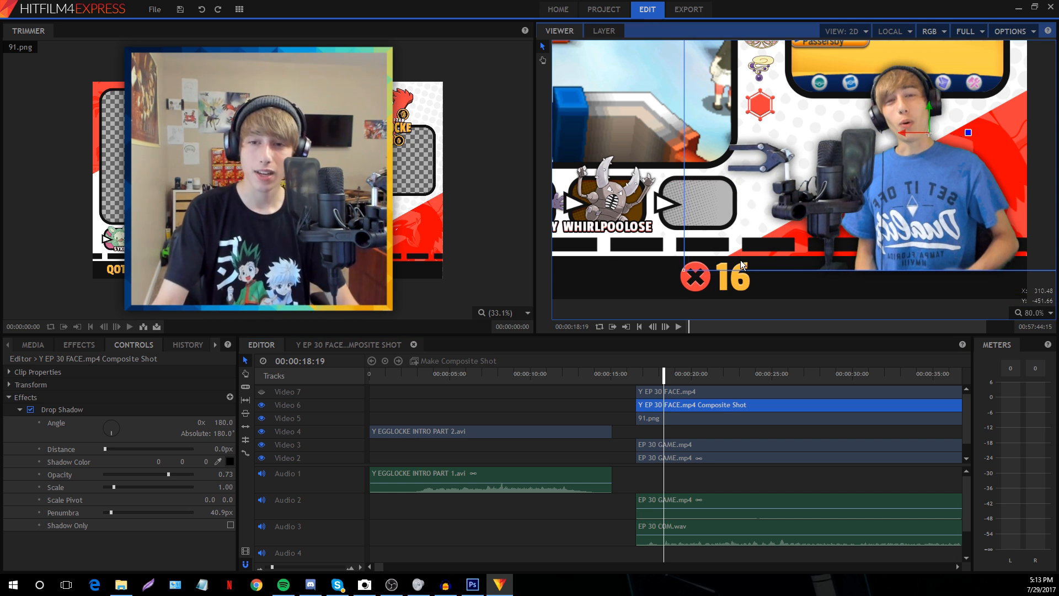
{"action": "key", "text": "ctrl+z"}
{"action": "left_click", "coordinate": [594, 402]}
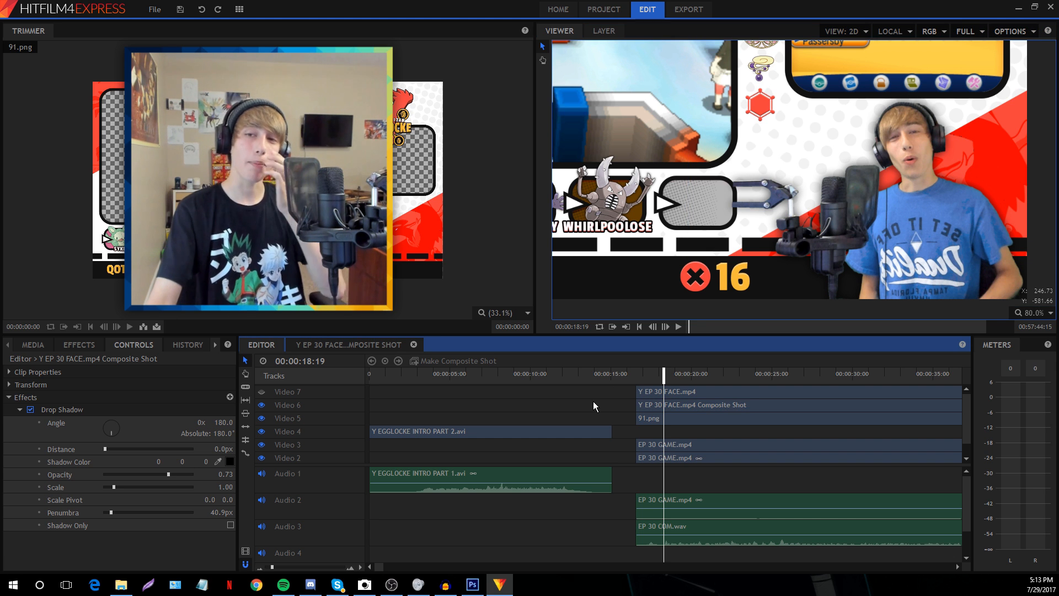
{"action": "left_click", "coordinate": [1023, 312]}
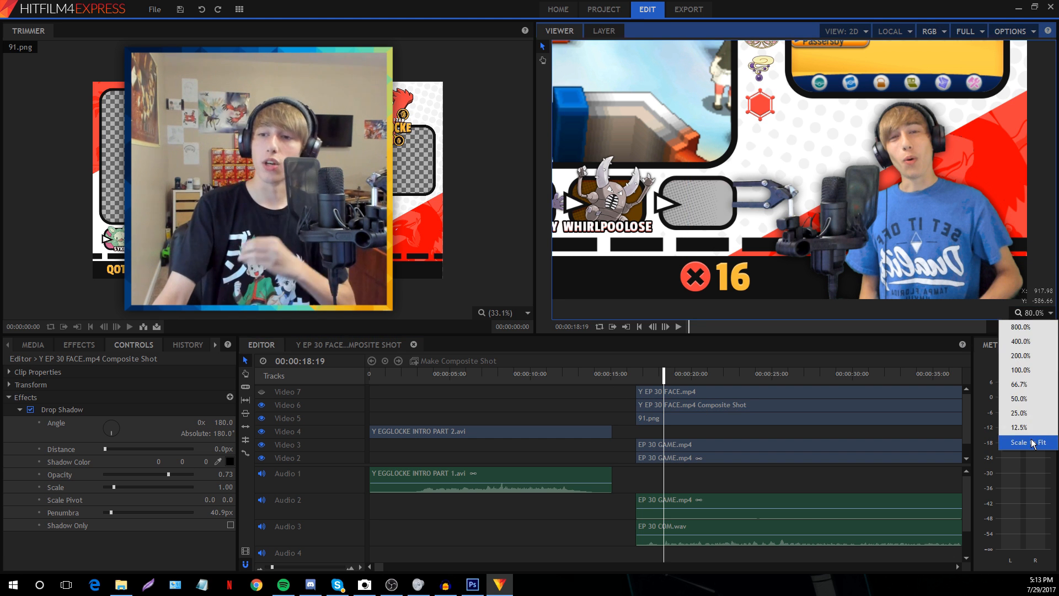
{"action": "left_click", "coordinate": [1021, 419]}
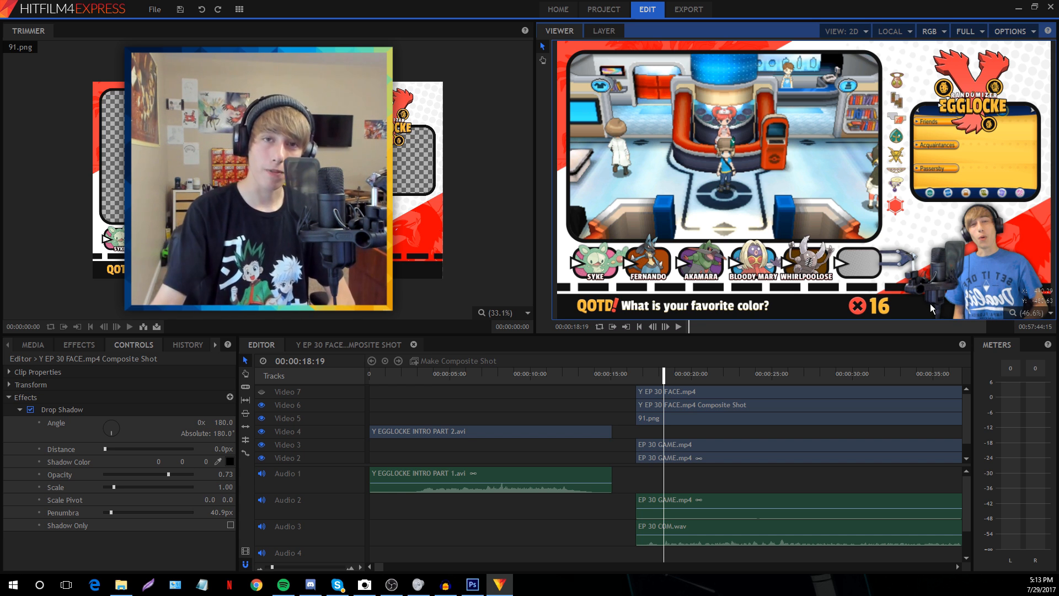
Unhide Video 7 and apply Brightness & Contrast to the Y EP 30 FACE.mp4 clip
{"action": "left_click", "coordinate": [262, 392]}
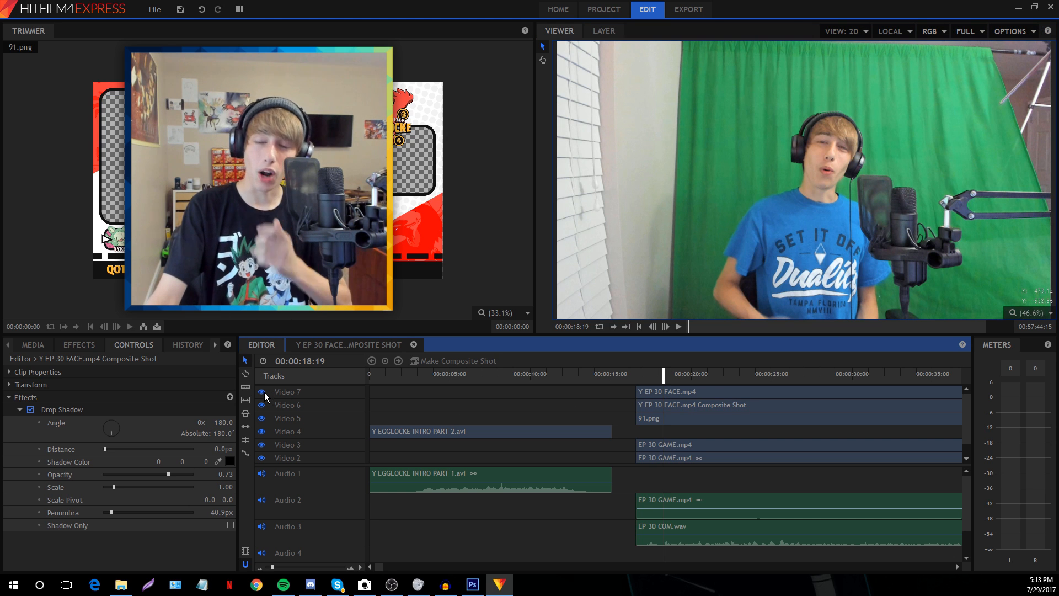
{"action": "left_click", "coordinate": [65, 343]}
{"action": "left_click", "coordinate": [34, 366]}
{"action": "type", "text": "dr"}
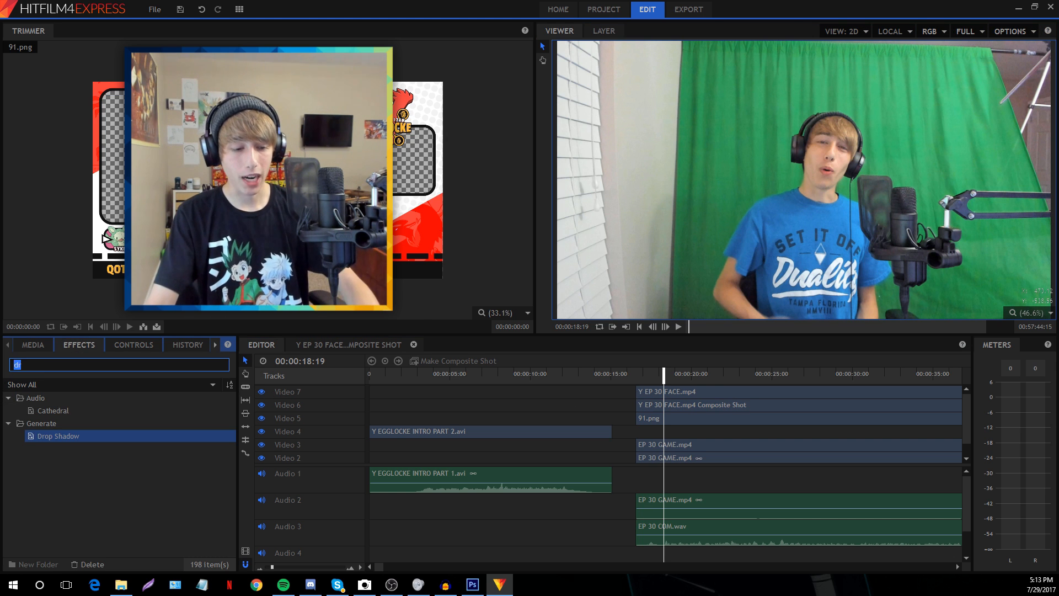
{"action": "type", "text": "br"}
{"action": "left_click_drag", "start_coordinate": [56, 410], "coordinate": [667, 396]}
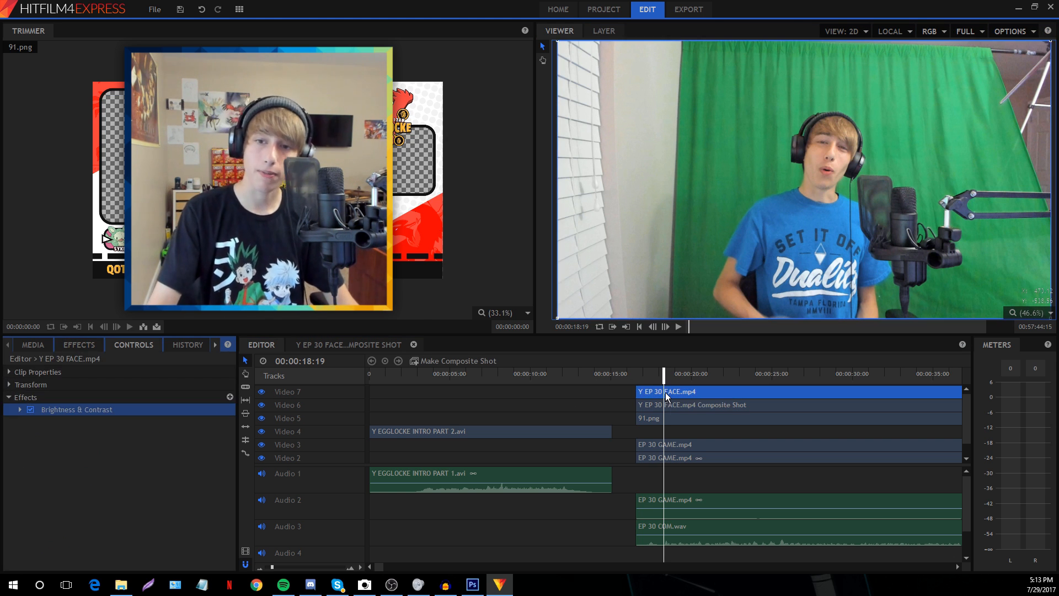
Set Contrast to 4.0, compare the effect off and on, then hide Video 7 again
{"action": "left_click", "coordinate": [19, 410]}
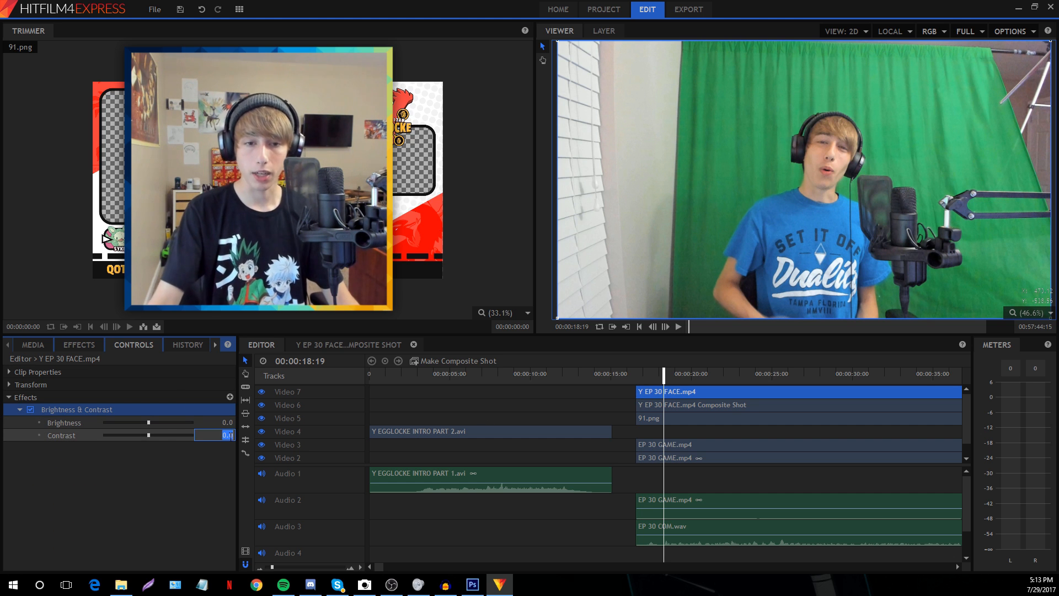
{"action": "key", "text": "Return"}
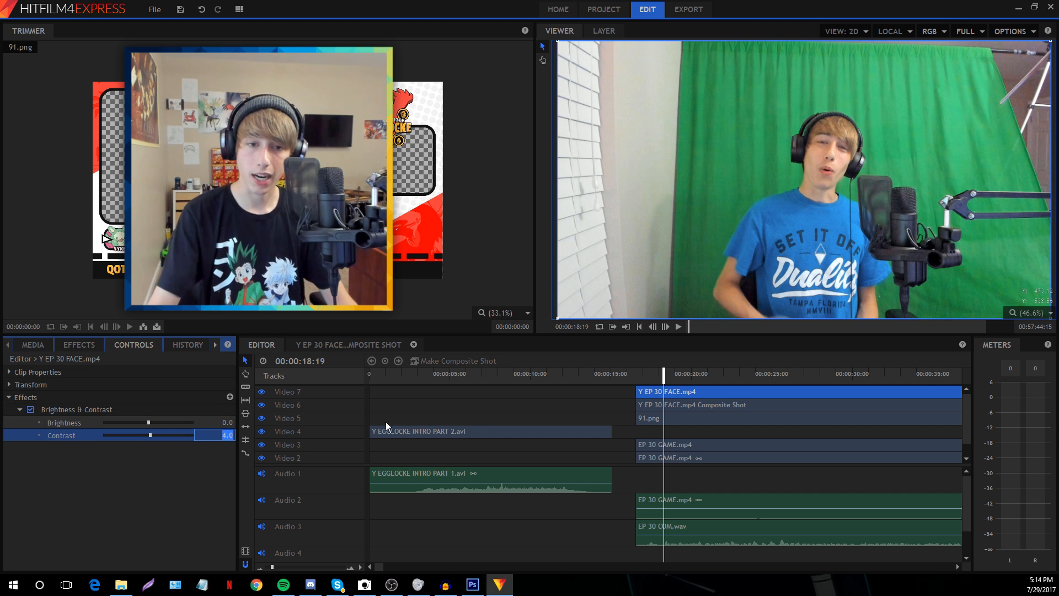
{"action": "left_click", "coordinate": [405, 392]}
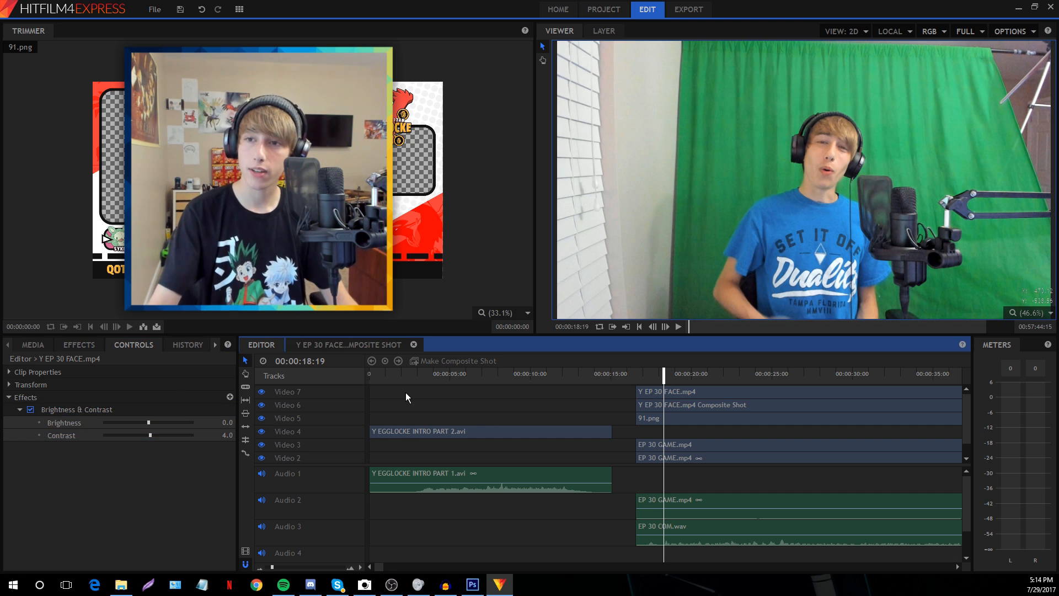
{"action": "left_click", "coordinate": [31, 409]}
{"action": "left_click", "coordinate": [31, 410]}
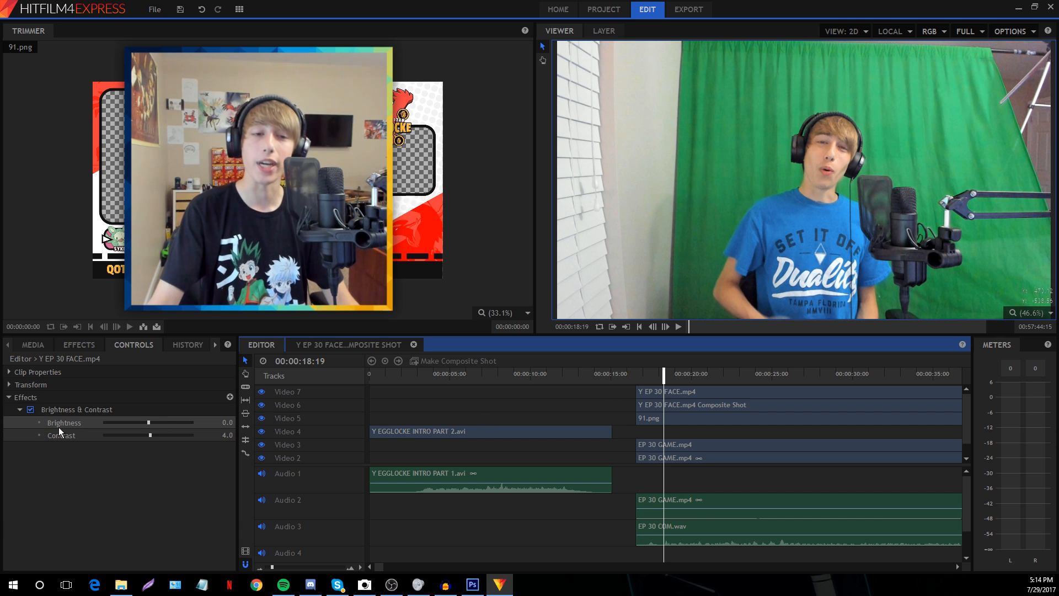
{"action": "left_click", "coordinate": [262, 392]}
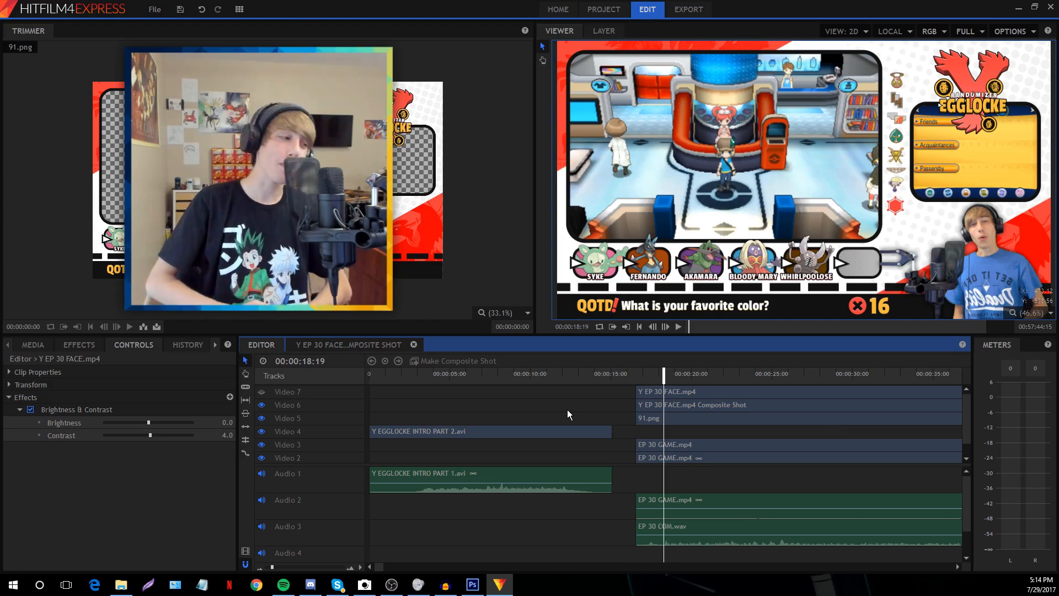
Move the playhead into the intro at 00:00:12:05
{"action": "left_click", "coordinate": [552, 374]}
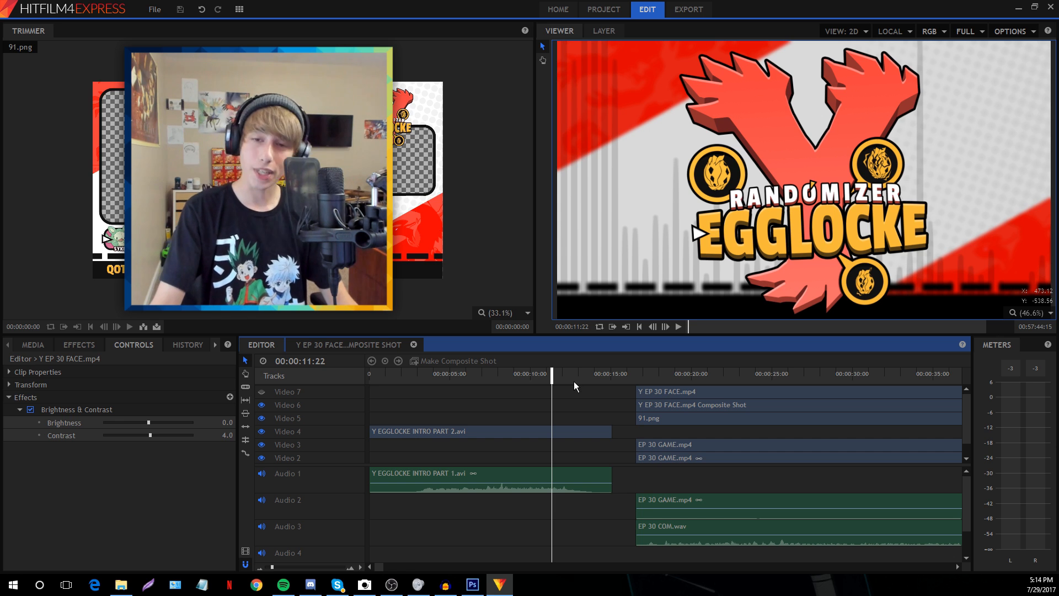
{"action": "left_click", "coordinate": [574, 381]}
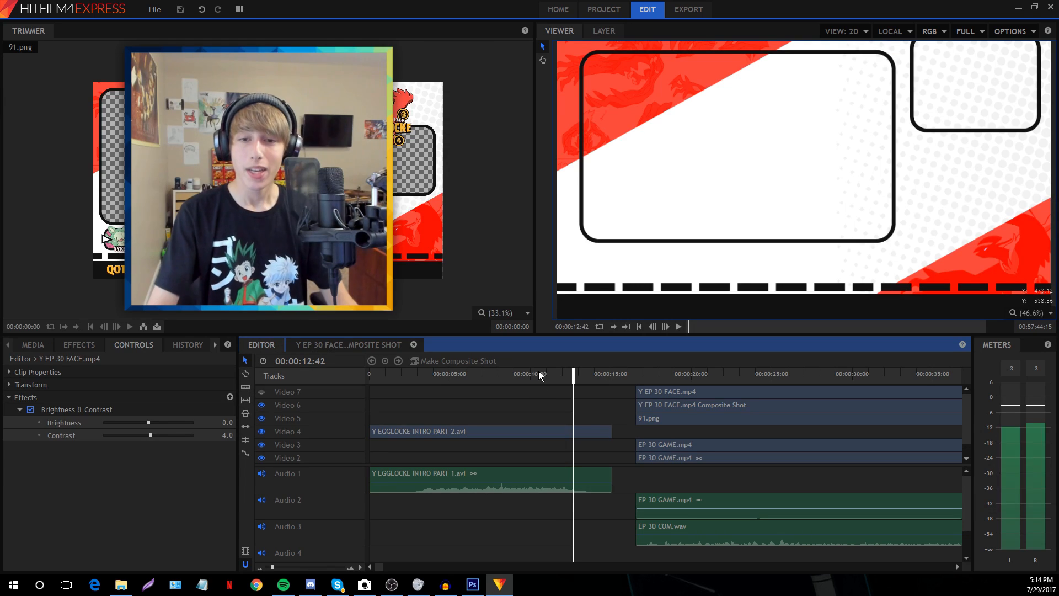
{"action": "left_click", "coordinate": [564, 375]}
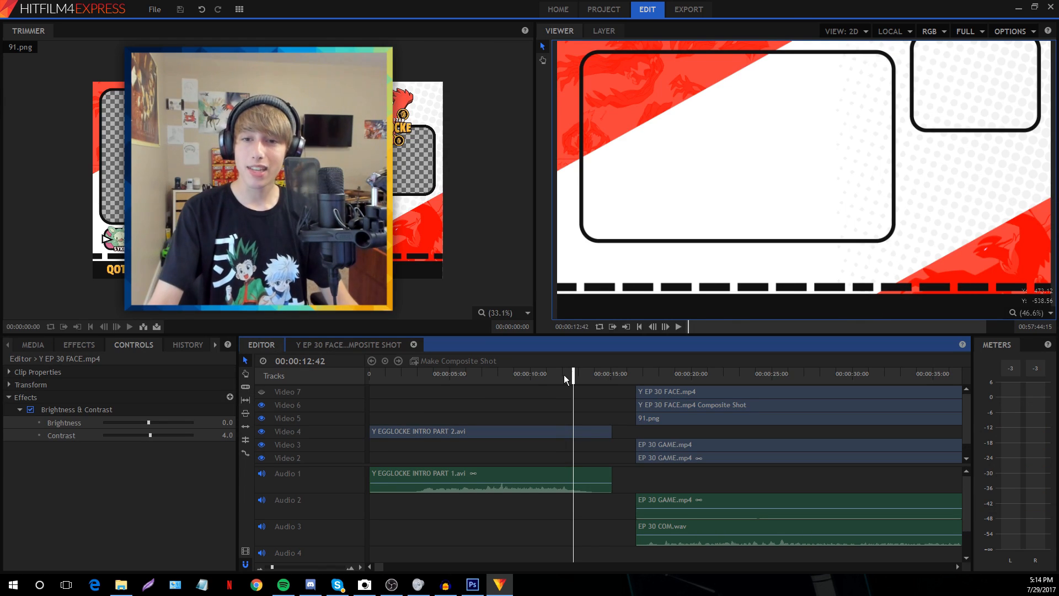
Launch a blank Notepad window and choose File > Open
{"action": "left_click", "coordinate": [202, 584]}
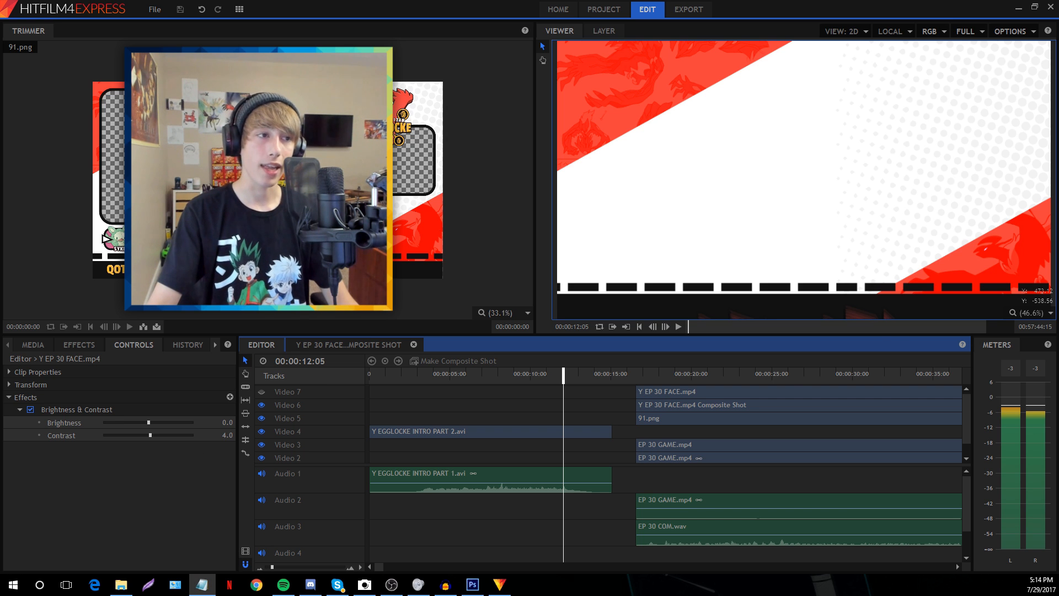
{"action": "left_click", "coordinate": [450, 96]}
{"action": "left_click", "coordinate": [463, 127]}
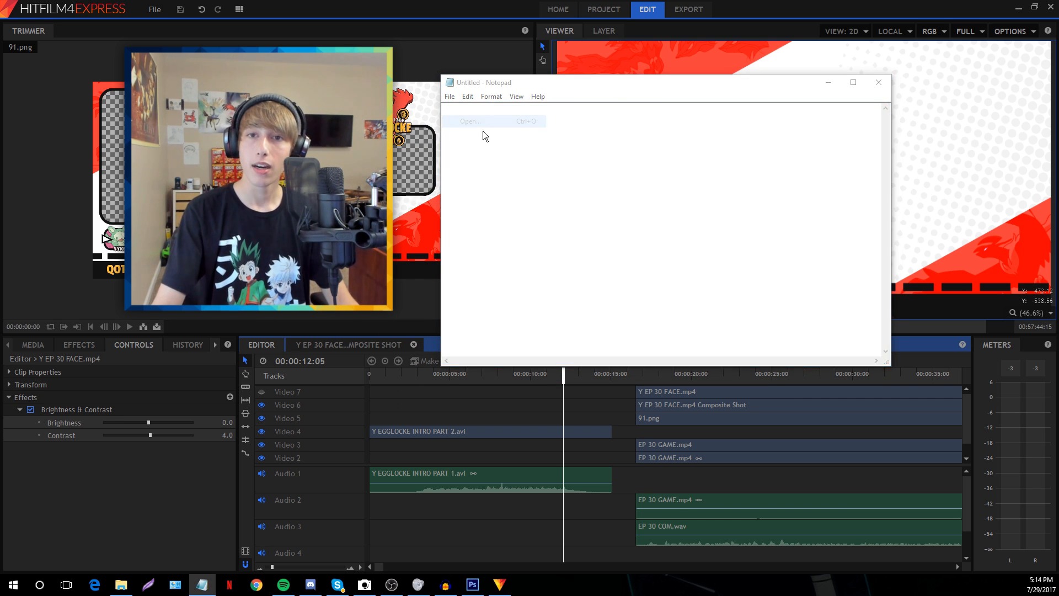
Search the notes for 'y' and open the Y EGGLOCKE GAME ANIMATION note
{"action": "left_click_drag", "start_coordinate": [525, 126], "coordinate": [314, 38]}
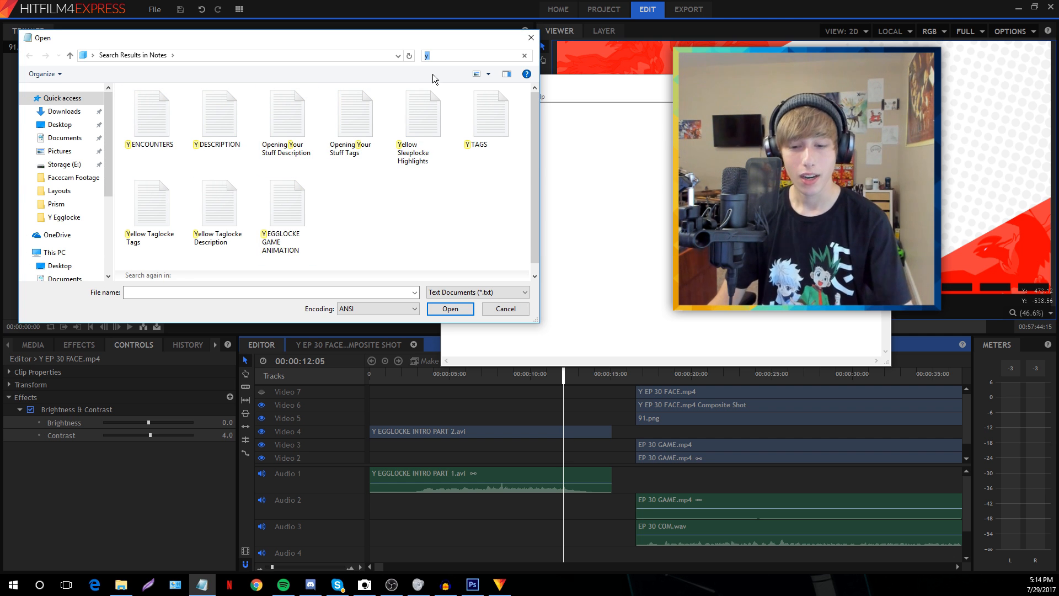
{"action": "left_click", "coordinate": [524, 55]}
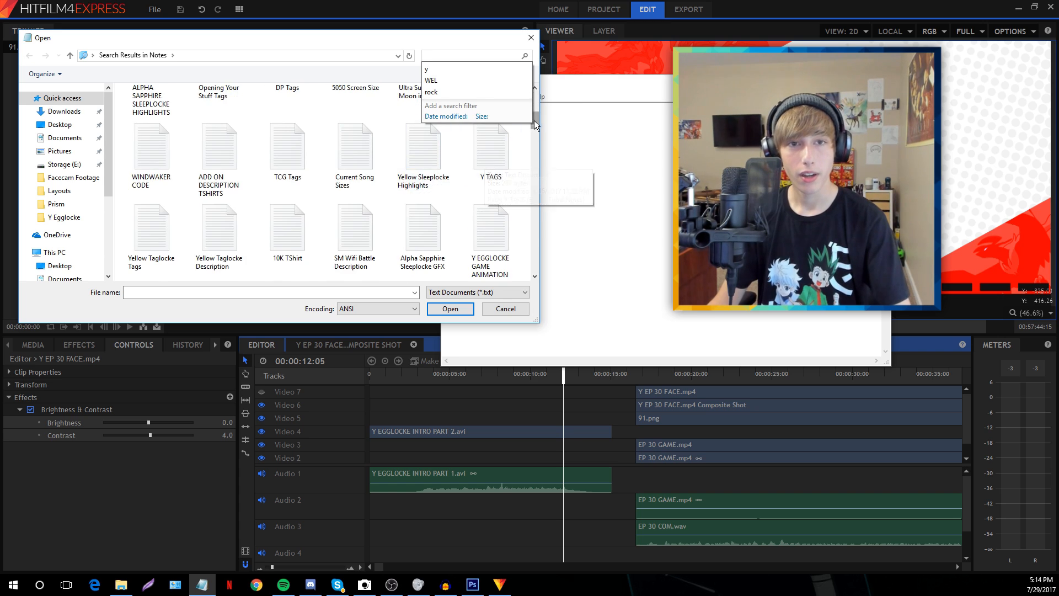
{"action": "left_click_drag", "start_coordinate": [534, 121], "coordinate": [537, 226]}
{"action": "left_click_drag", "start_coordinate": [541, 270], "coordinate": [528, 111]}
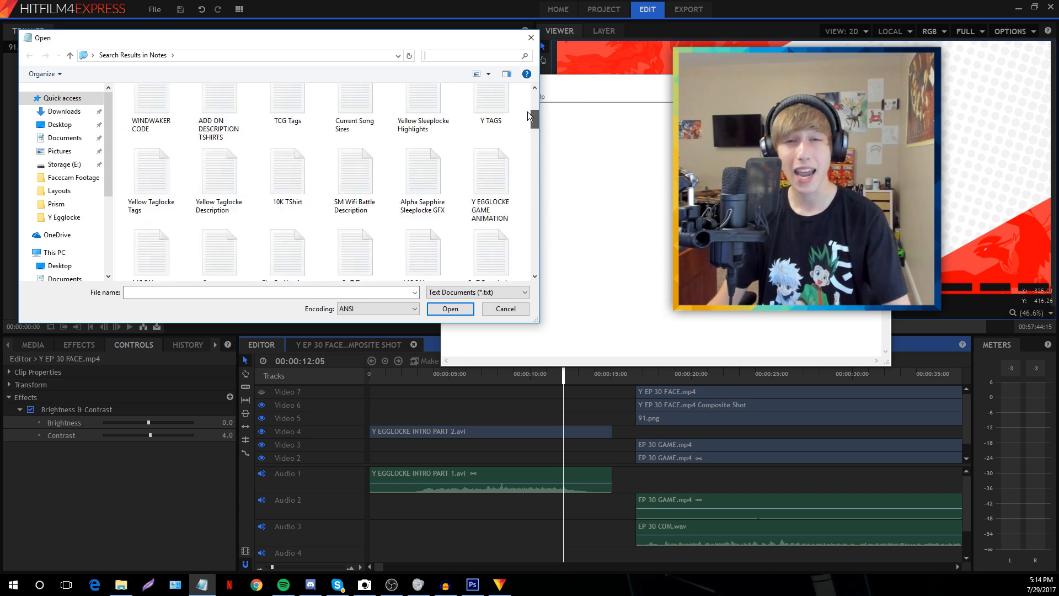
{"action": "left_click", "coordinate": [435, 57]}
{"action": "type", "text": "y"}
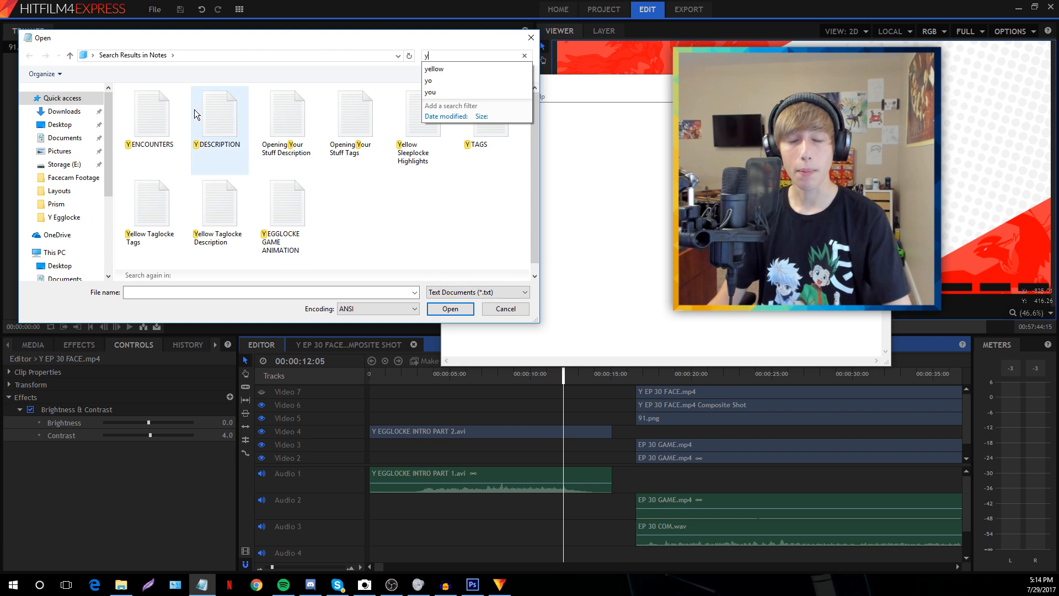
{"action": "double_click", "coordinate": [272, 214]}
Narrow the note window and move it to the upper left of the screen
{"action": "left_click_drag", "start_coordinate": [600, 82], "coordinate": [209, 35]}
{"action": "left_click_drag", "start_coordinate": [500, 94], "coordinate": [371, 94]}
{"action": "left_click_drag", "start_coordinate": [221, 39], "coordinate": [212, 47]}
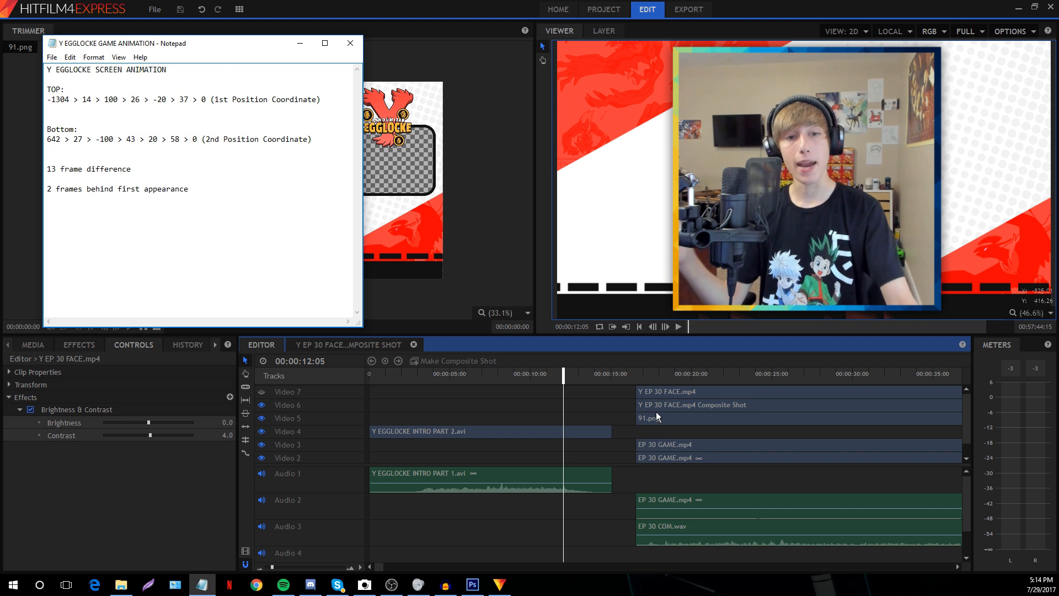
Return to HitFilm, set the playhead near 00:00:12:19, and glance at the animation notes
{"action": "left_click", "coordinate": [652, 388]}
{"action": "left_click", "coordinate": [638, 380]}
{"action": "left_click", "coordinate": [592, 398]}
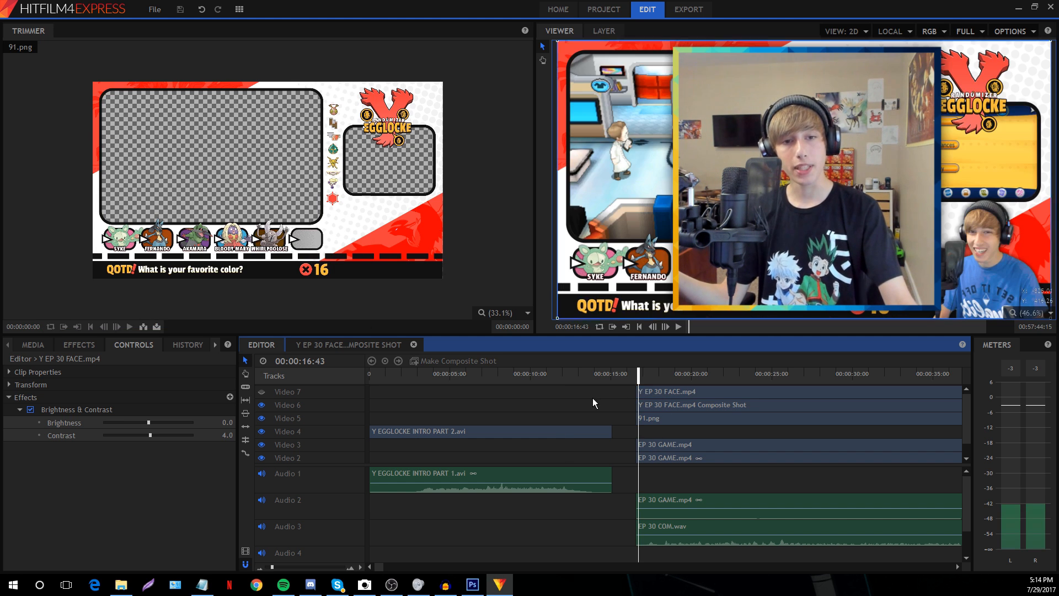
{"action": "left_click", "coordinate": [576, 374]}
{"action": "left_click", "coordinate": [567, 374]}
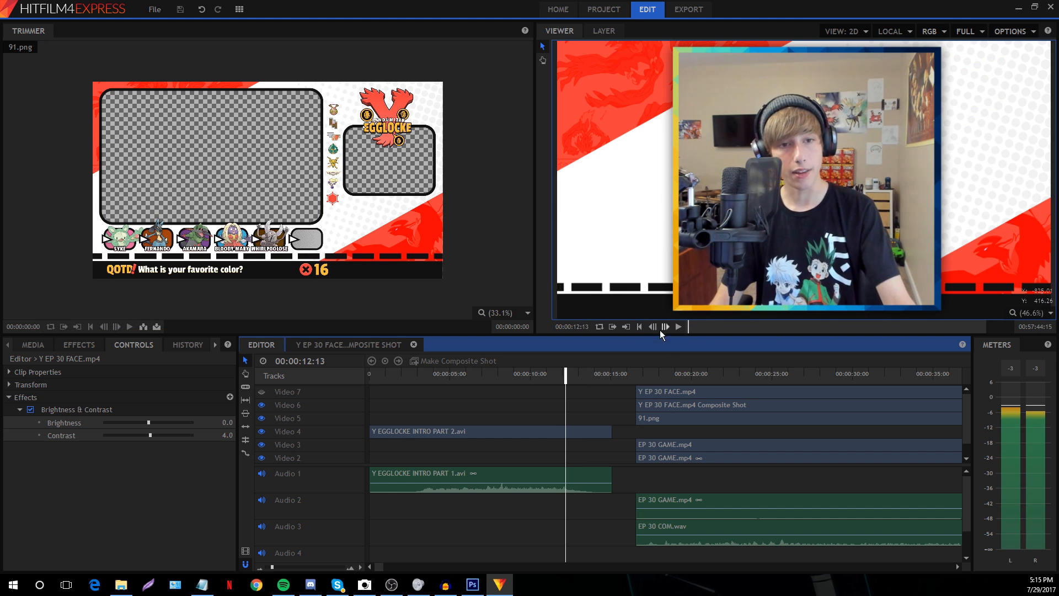
{"action": "left_click", "coordinate": [203, 584]}
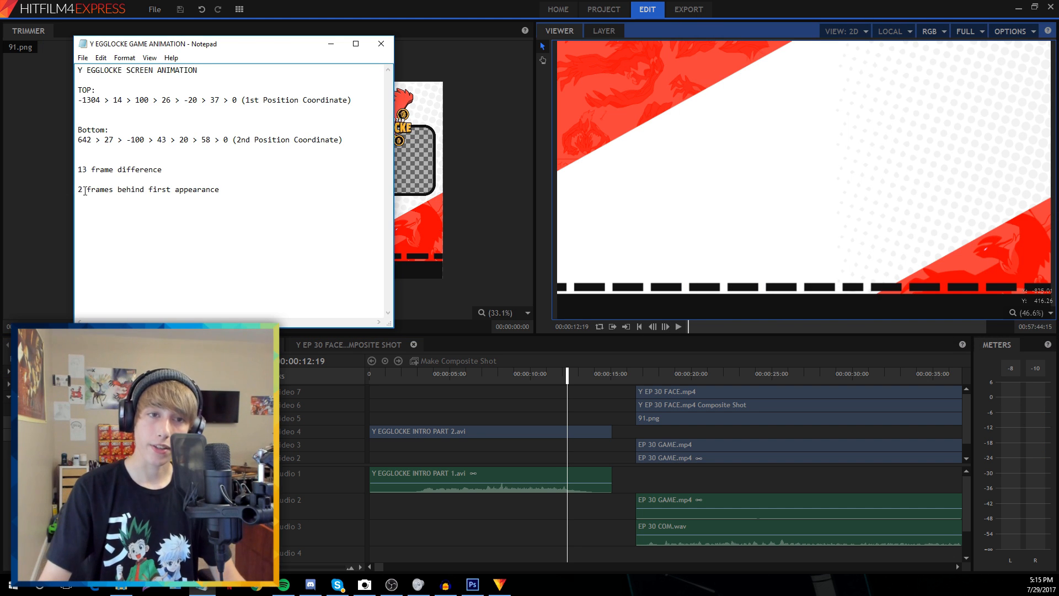
{"action": "left_click", "coordinate": [572, 401]}
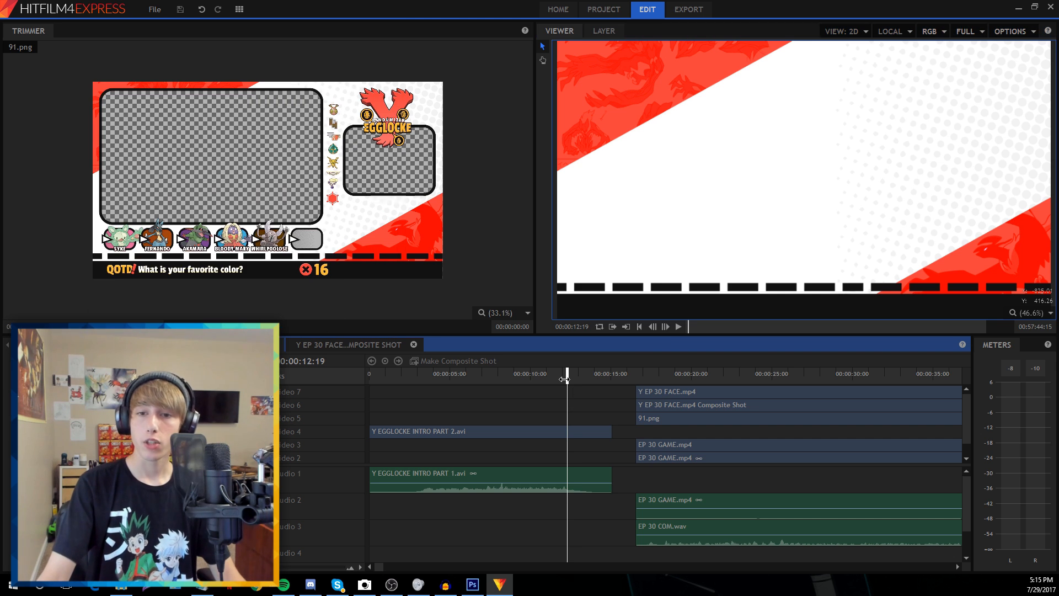
Step frame by frame to settle the playhead at 00:00:12:22
{"action": "left_click", "coordinate": [667, 326]}
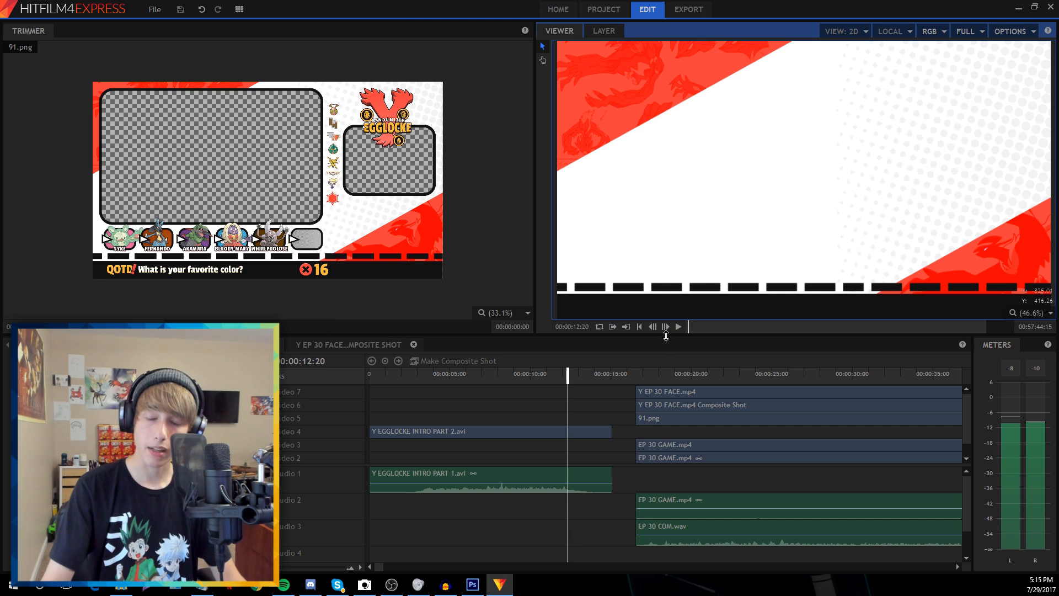
{"action": "left_click", "coordinate": [666, 329]}
{"action": "left_click", "coordinate": [666, 329]}
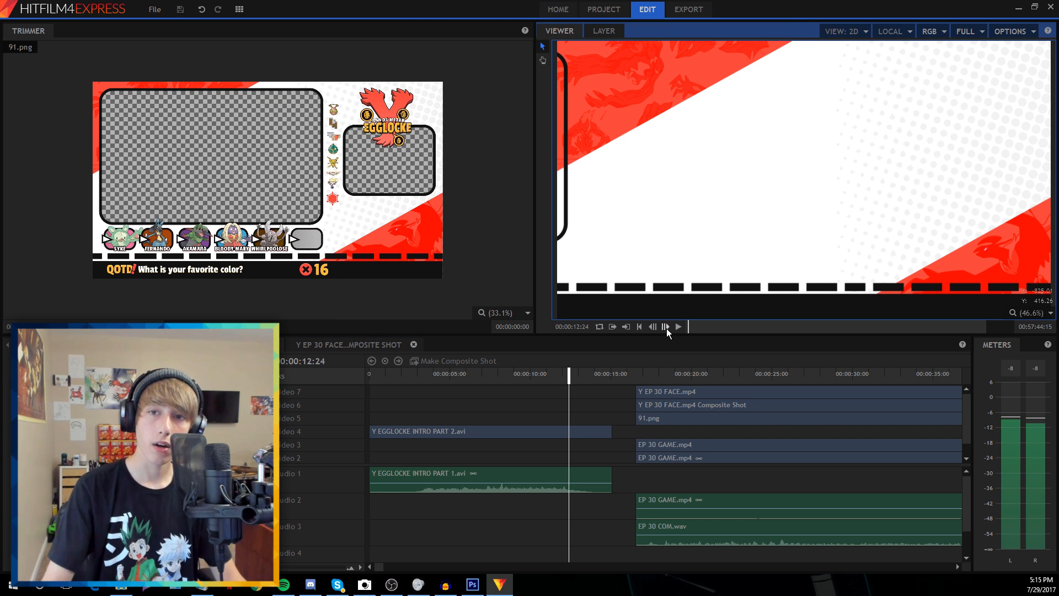
{"action": "left_click", "coordinate": [667, 329]}
{"action": "left_click", "coordinate": [653, 327]}
{"action": "left_click", "coordinate": [655, 328]}
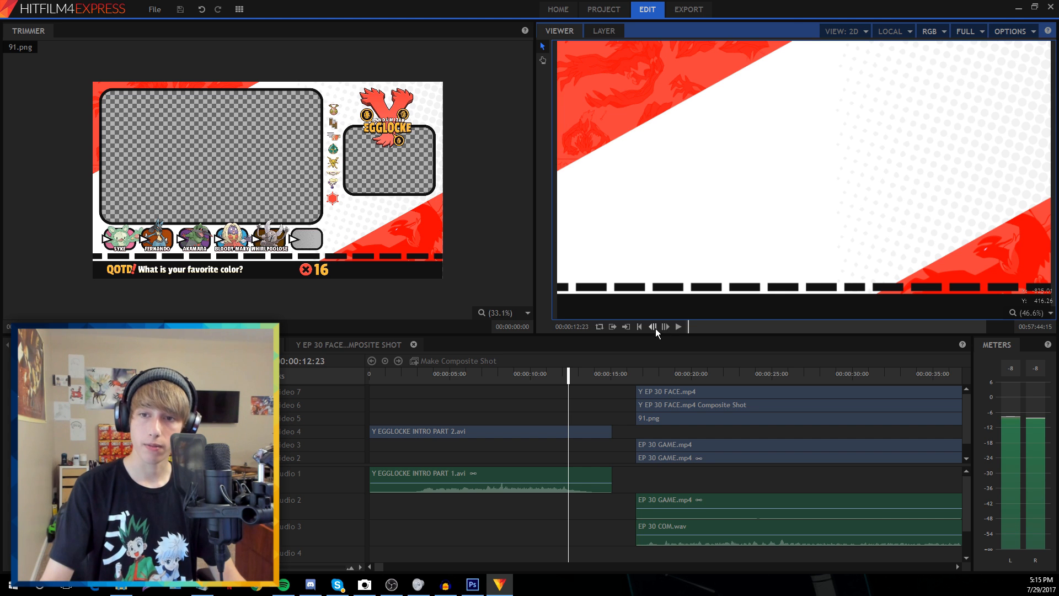
{"action": "left_click", "coordinate": [664, 327]}
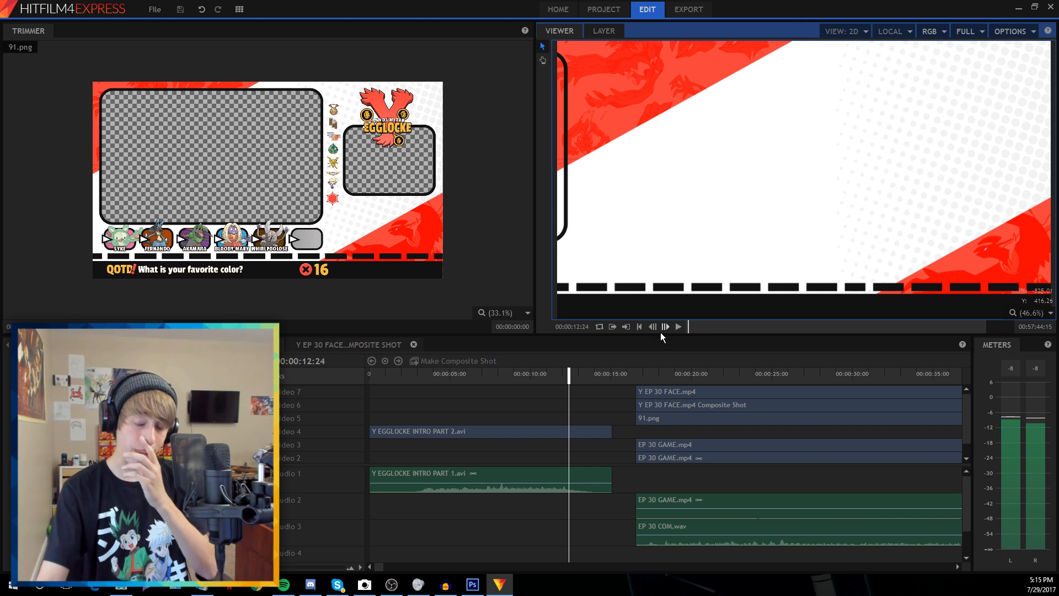
{"action": "left_click", "coordinate": [653, 326]}
{"action": "left_click", "coordinate": [653, 326]}
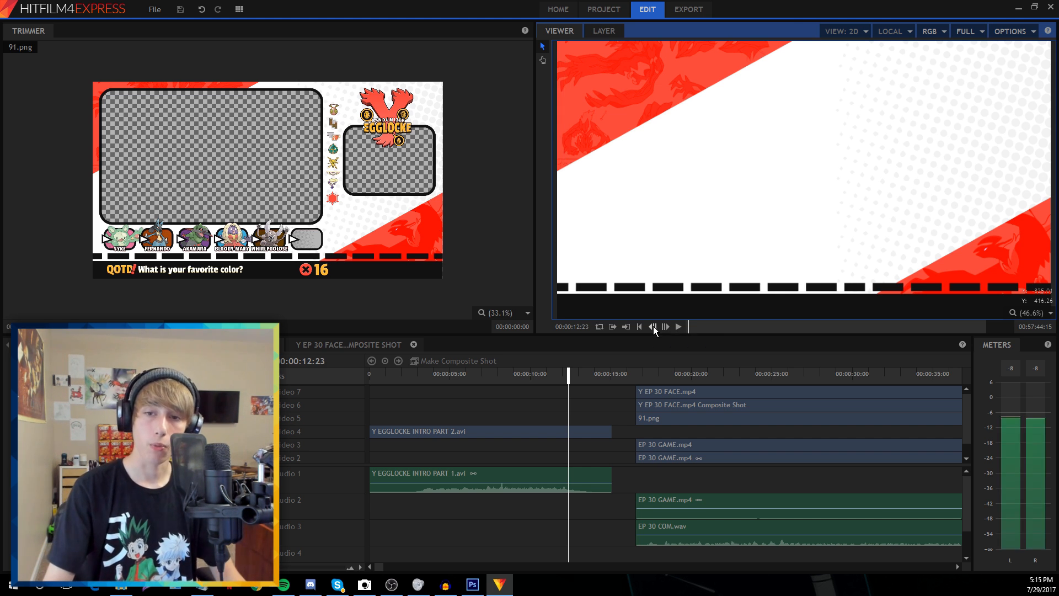
{"action": "scroll", "coordinate": [620, 455], "scroll_direction": "down", "scroll_amount": 1}
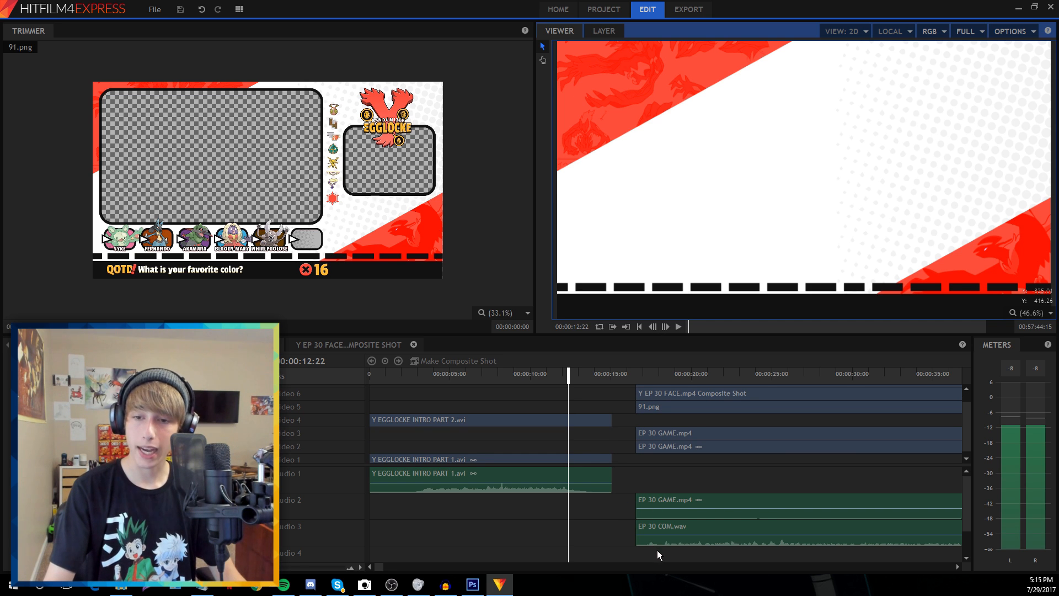
Move the clips after the playhead and play back to check the overlap with the intro
{"action": "left_click_drag", "start_coordinate": [657, 551], "coordinate": [582, 436]}
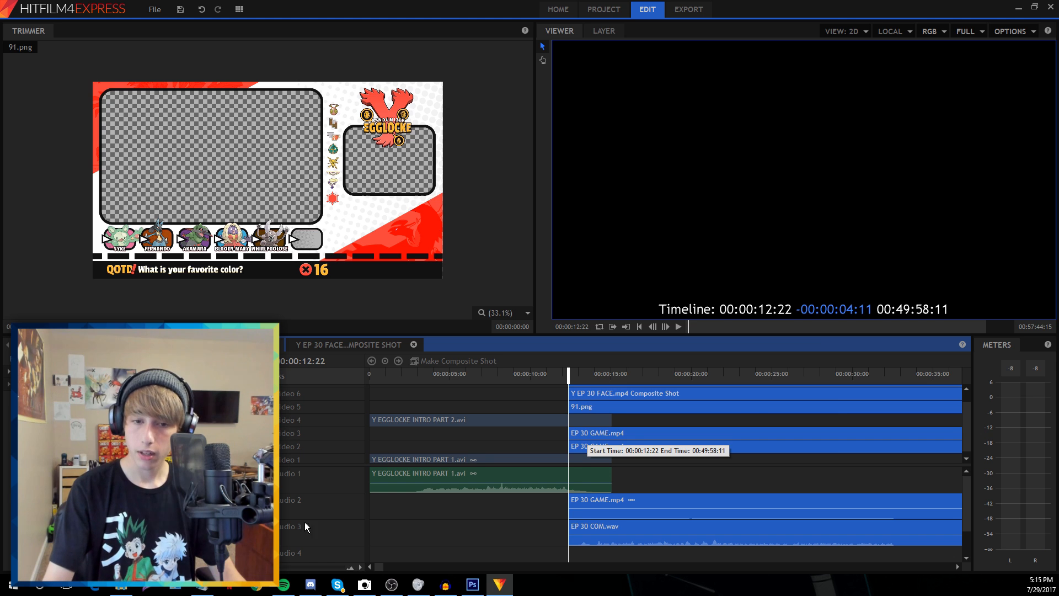
{"action": "scroll", "coordinate": [536, 441], "scroll_direction": "up", "scroll_amount": 3}
{"action": "left_click", "coordinate": [622, 398]}
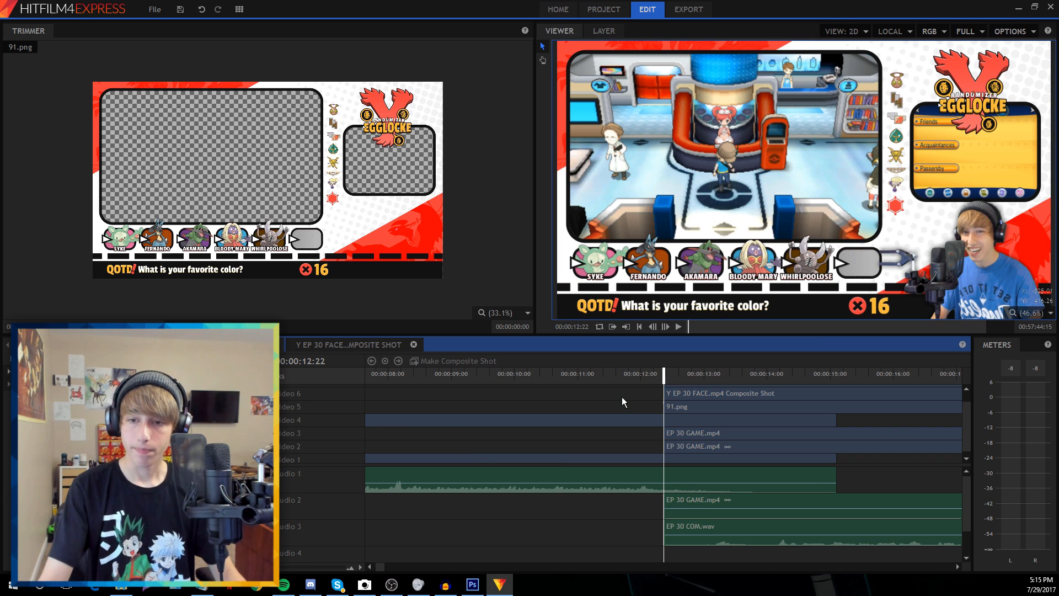
{"action": "scroll", "coordinate": [622, 398], "scroll_direction": "down", "scroll_amount": 1}
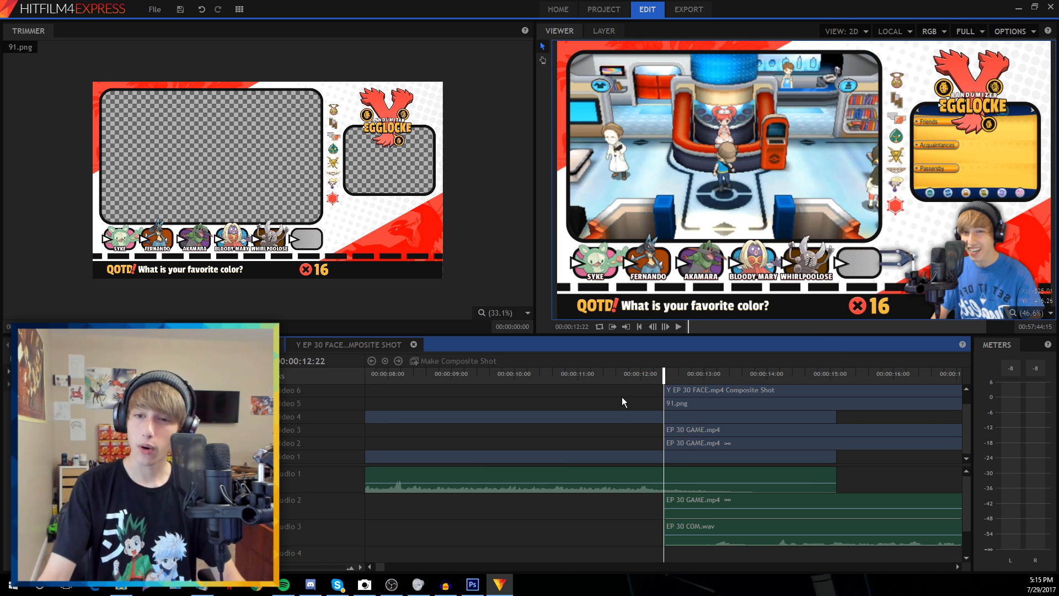
{"action": "key", "text": "space"}
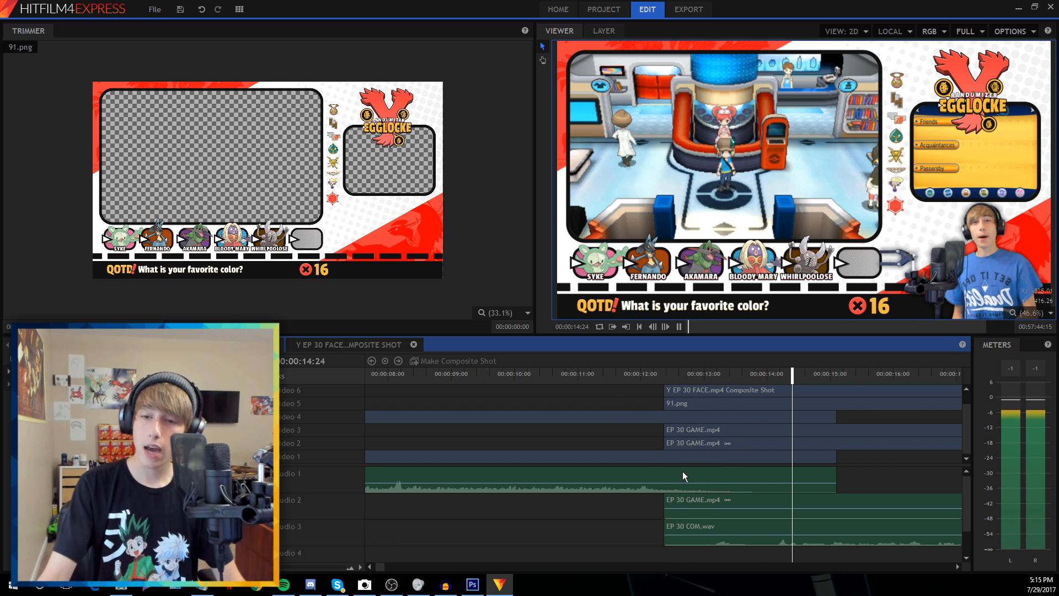
{"action": "left_click", "coordinate": [710, 370]}
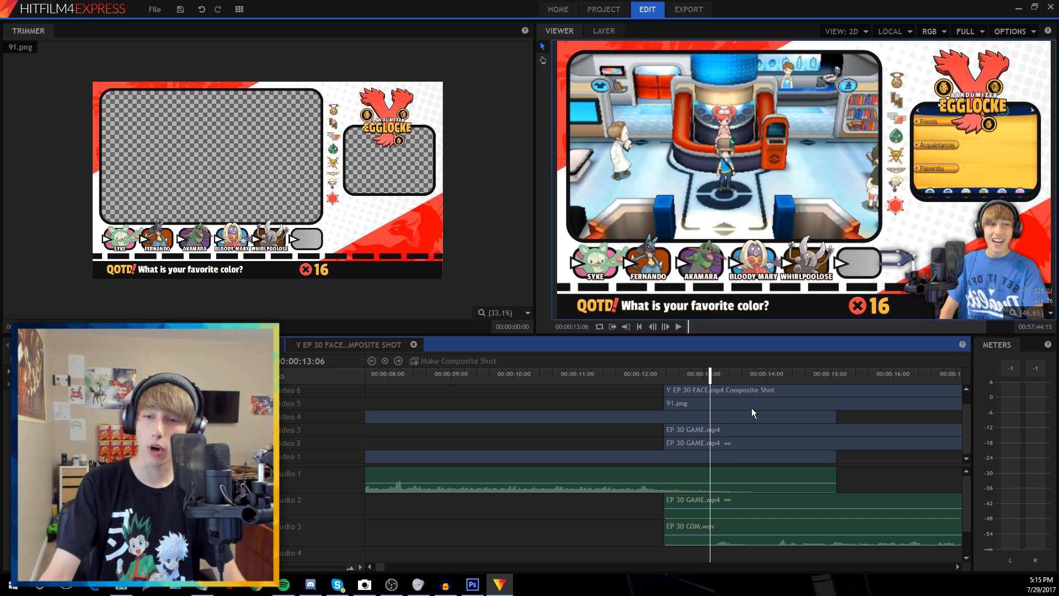
{"action": "left_click", "coordinate": [729, 380]}
{"action": "left_click", "coordinate": [740, 376]}
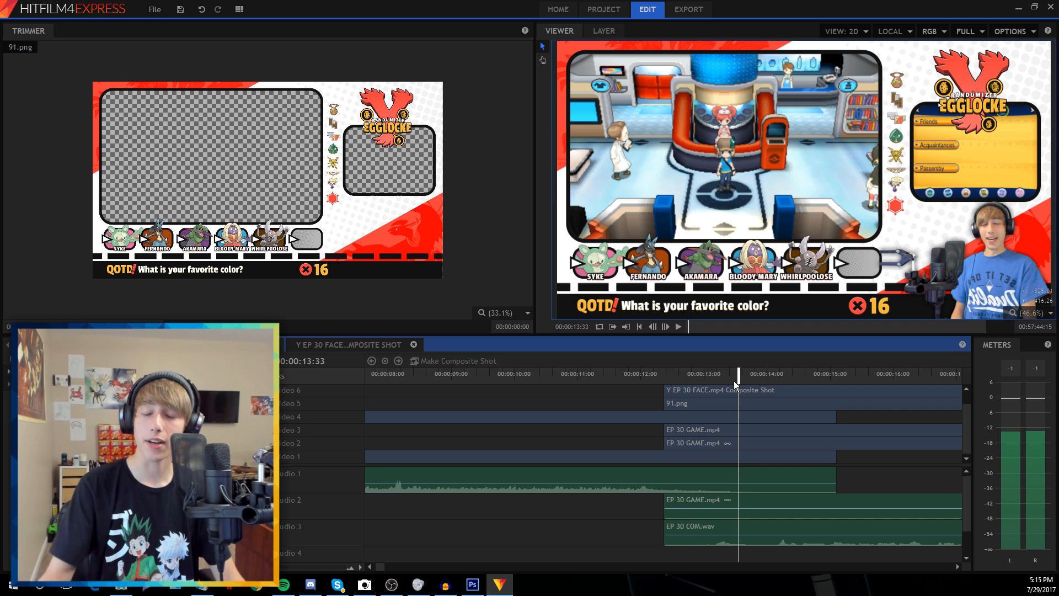
{"action": "left_click", "coordinate": [662, 372]}
{"action": "left_click", "coordinate": [665, 327]}
{"action": "left_click", "coordinate": [665, 327]}
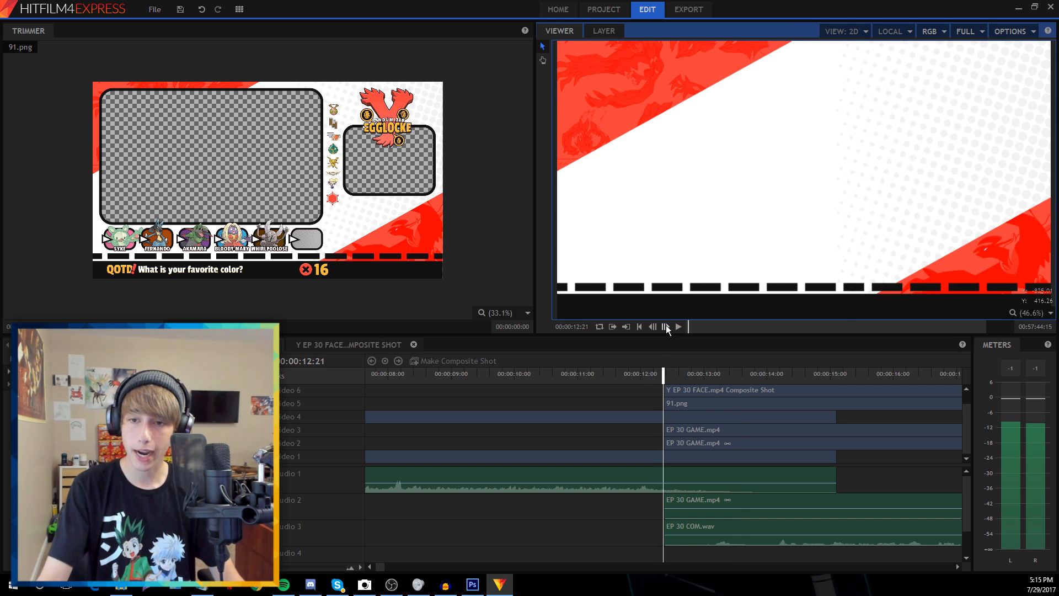
Snap the gameplay, commentary, composite and 91.png clips to 00:00:12:22, then preview and park at 13:31
{"action": "mouse_move", "coordinate": [280, 567]}
{"action": "left_mouse_down"}
{"action": "mouse_move", "coordinate": [293, 567]}
{"action": "mouse_move", "coordinate": [275, 567]}
{"action": "left_mouse_up"}
{"action": "left_click", "coordinate": [663, 327]}
{"action": "left_click_drag", "start_coordinate": [629, 548], "coordinate": [696, 491]}
{"action": "left_click", "coordinate": [678, 432], "text": "shift"}
{"action": "left_click_drag", "start_coordinate": [644, 386], "coordinate": [681, 390]}
{"action": "left_click", "coordinate": [618, 392]}
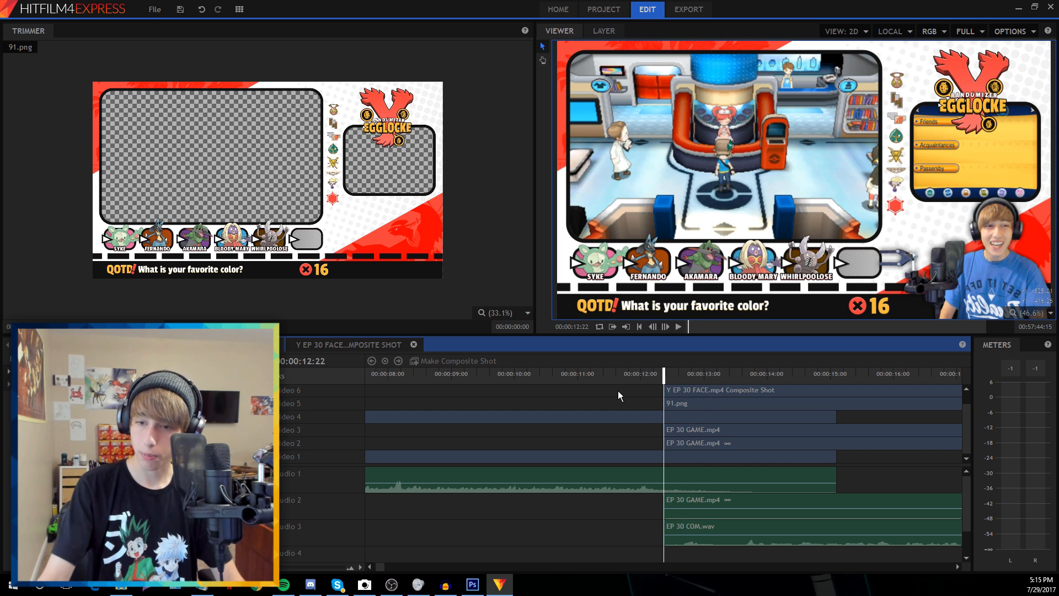
{"action": "key", "text": "space"}
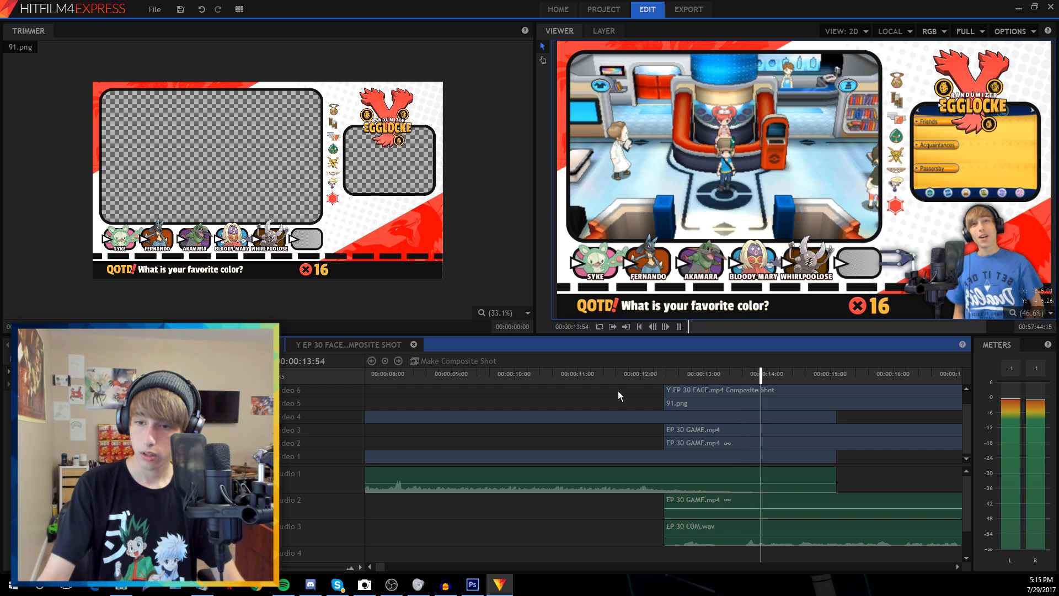
{"action": "key", "text": "space"}
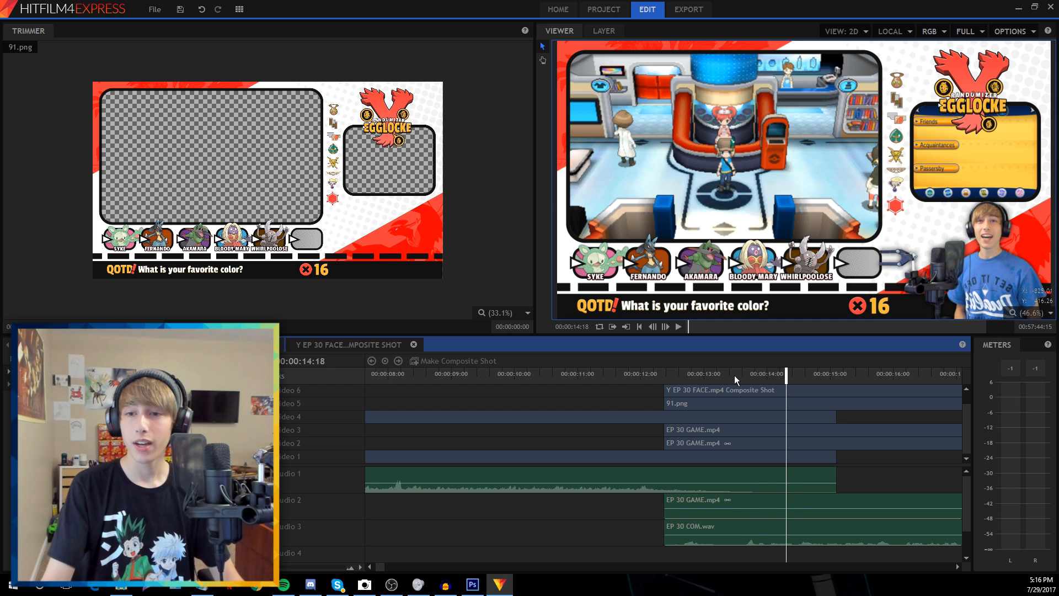
{"action": "left_click_drag", "start_coordinate": [732, 372], "coordinate": [736, 374]}
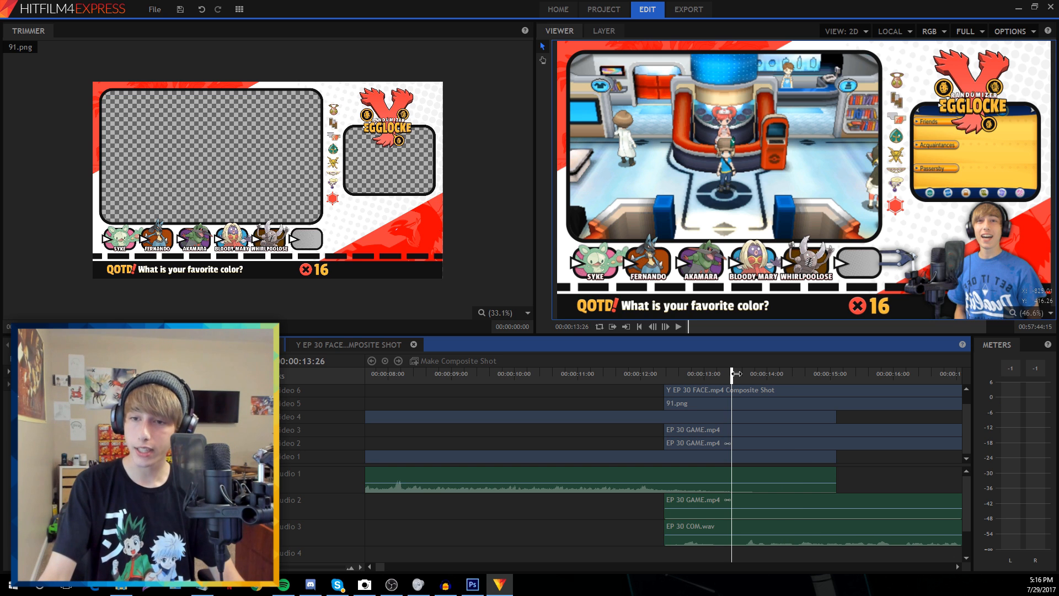
{"action": "left_click", "coordinate": [703, 527]}
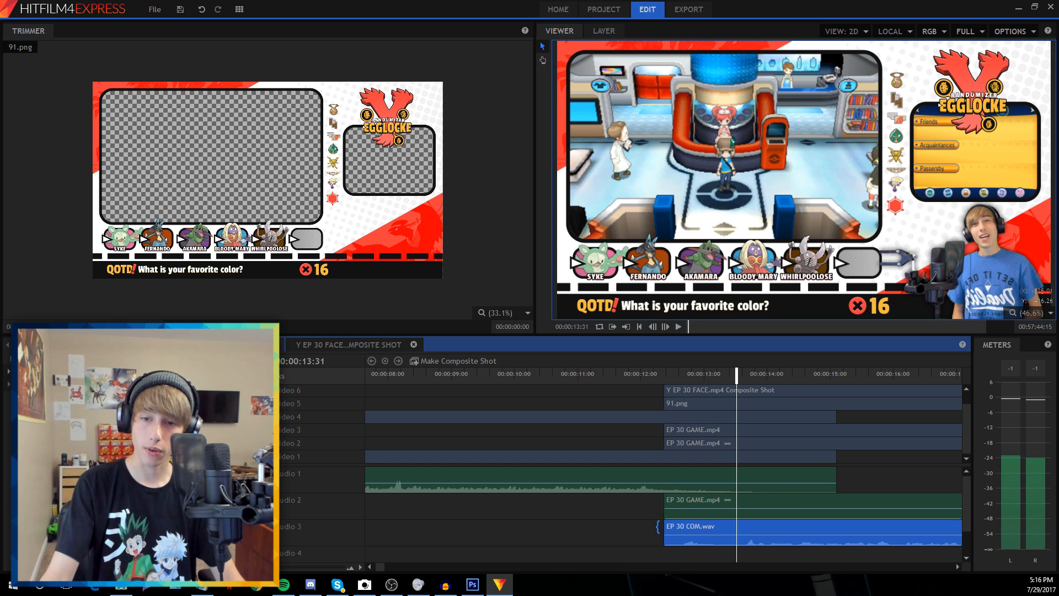
Split the facecam, composite, 91.png and EP 30 COM.wav clips at 13:31 and delete the left pieces
{"action": "scroll", "coordinate": [683, 423], "scroll_direction": "up", "scroll_amount": 1}
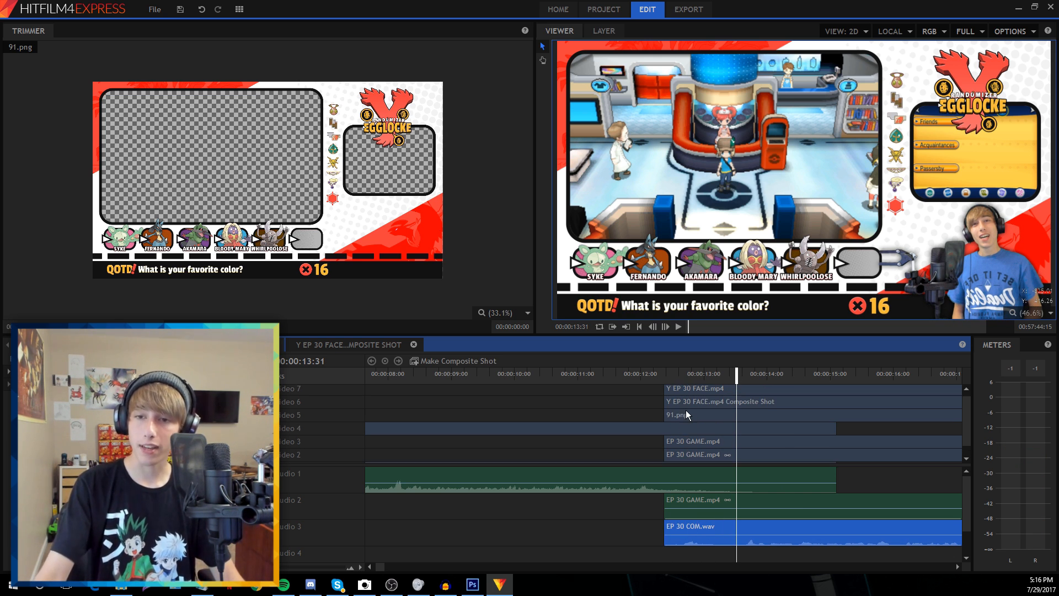
{"action": "scroll", "coordinate": [626, 456], "scroll_direction": "down", "scroll_amount": 3}
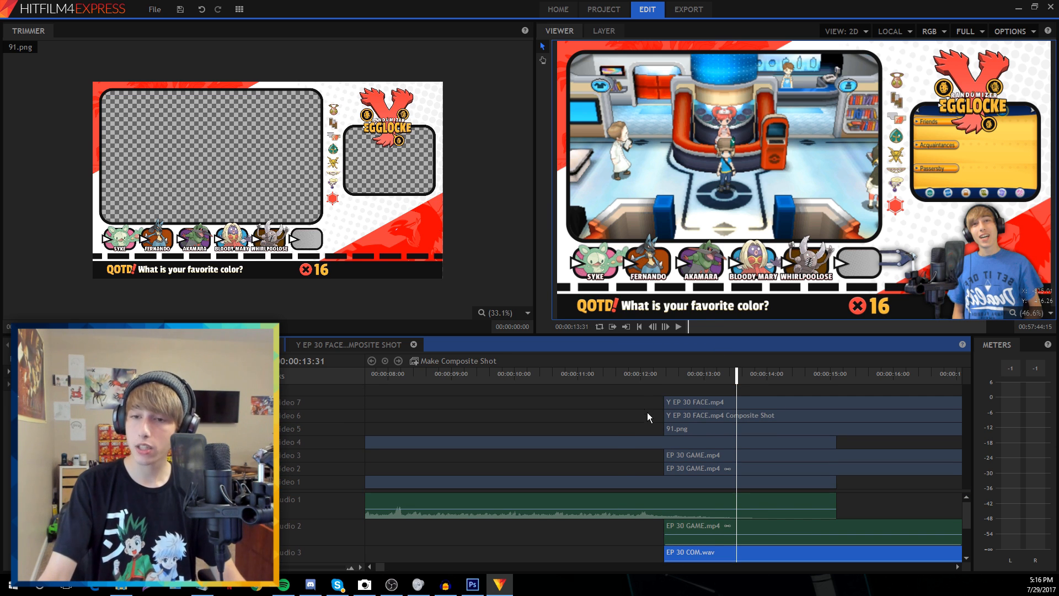
{"action": "left_click_drag", "start_coordinate": [642, 390], "coordinate": [689, 425]}
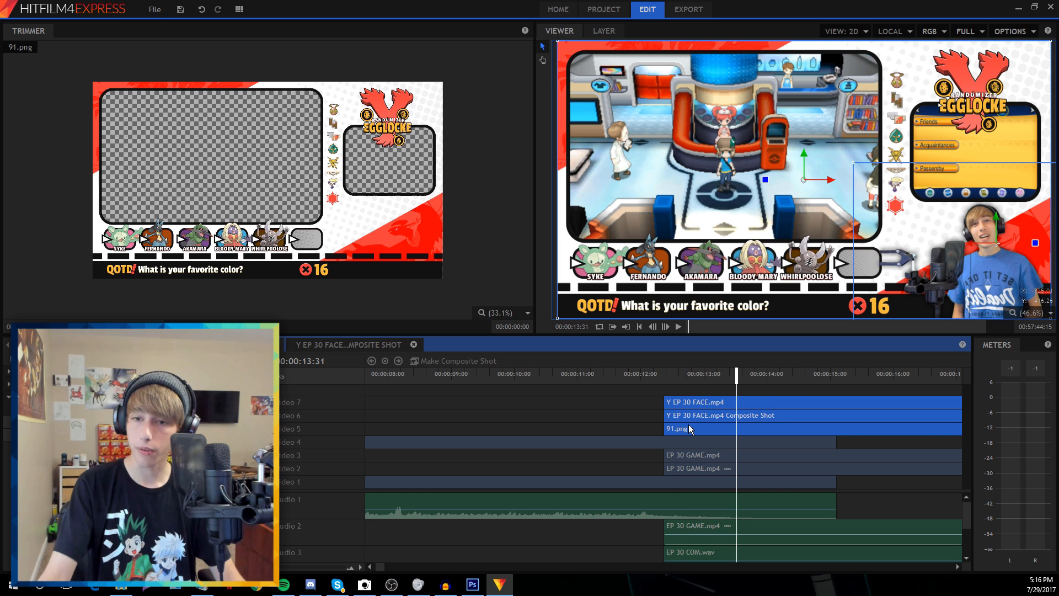
{"action": "left_click", "coordinate": [690, 551], "text": "ctrl"}
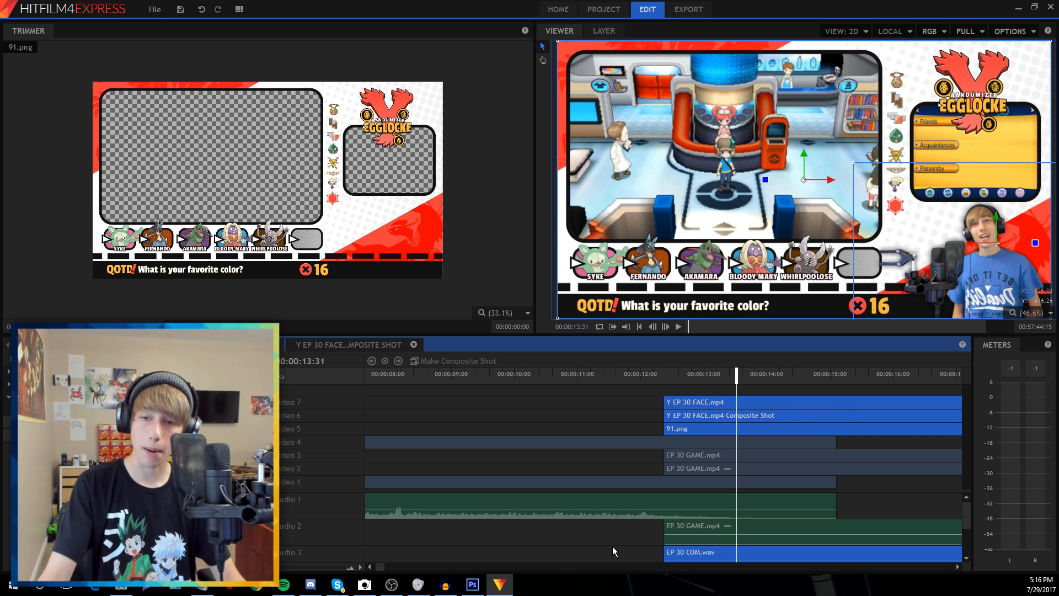
{"action": "key", "text": "ctrl+shift+d"}
{"action": "left_click", "coordinate": [677, 422]}
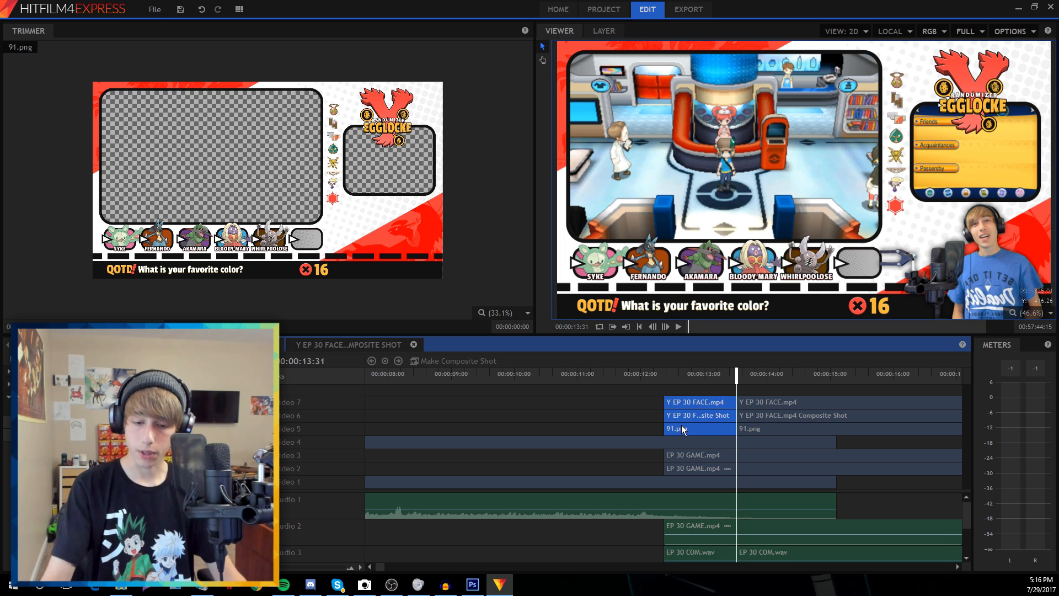
{"action": "key", "text": "Delete"}
{"action": "scroll", "coordinate": [618, 511], "scroll_direction": "down", "scroll_amount": 1}
{"action": "left_click", "coordinate": [684, 532]}
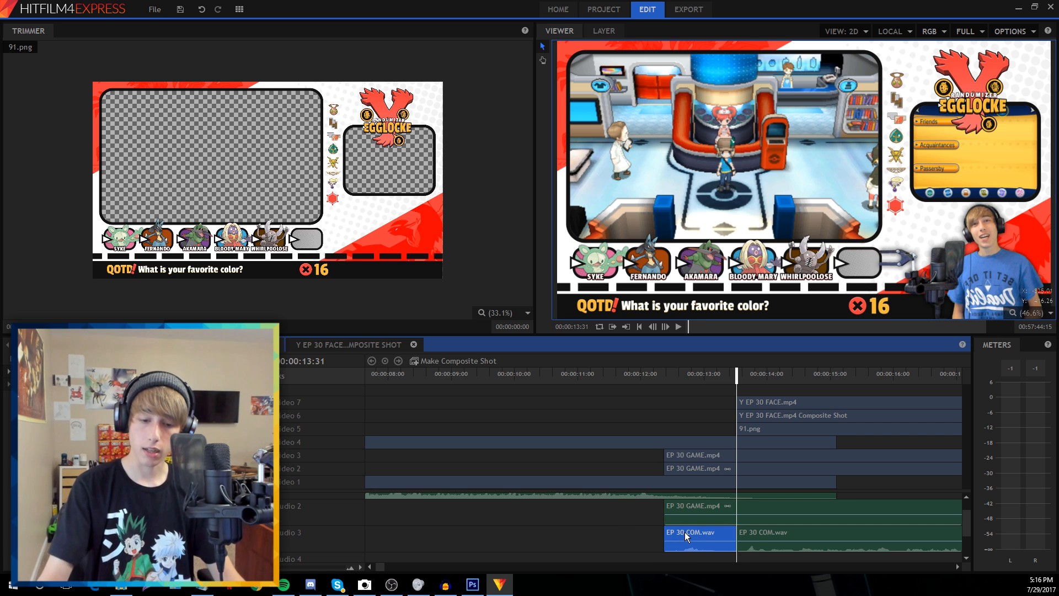
{"action": "key", "text": "Delete"}
{"action": "scroll", "coordinate": [684, 532], "scroll_direction": "up", "scroll_amount": 1}
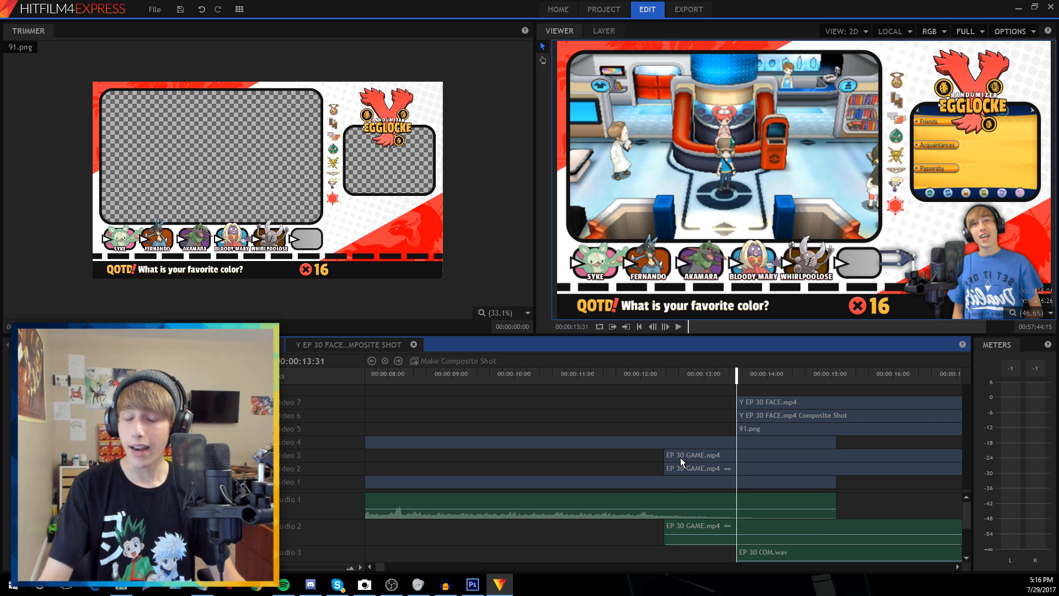
Trim the Y EP 30 FACE.mp4 clip on Video 7 to start near 16 seconds
{"action": "left_click", "coordinate": [753, 402]}
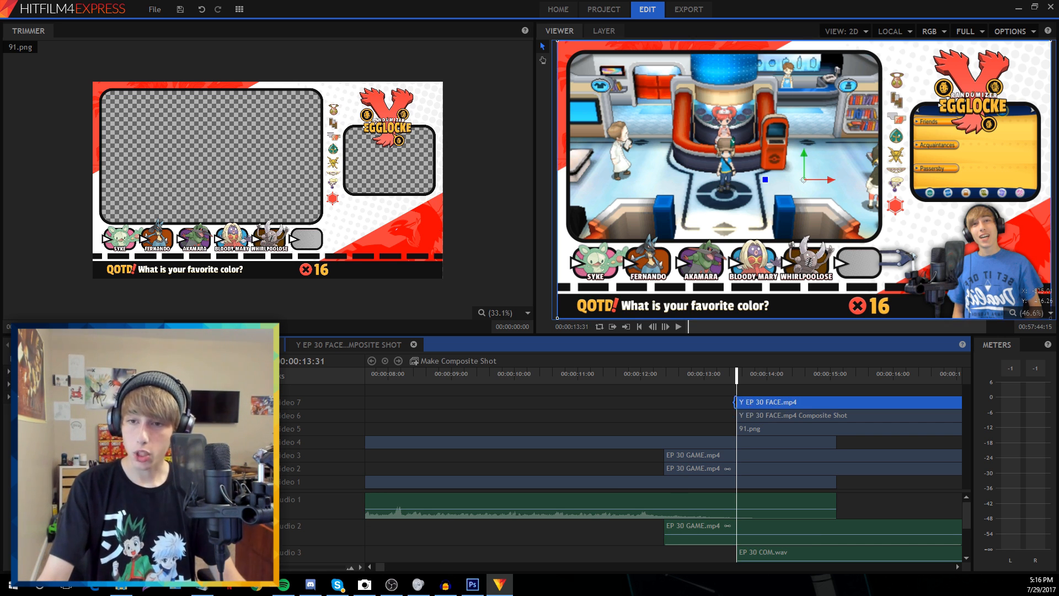
{"action": "left_click_drag", "start_coordinate": [910, 401], "coordinate": [911, 402]}
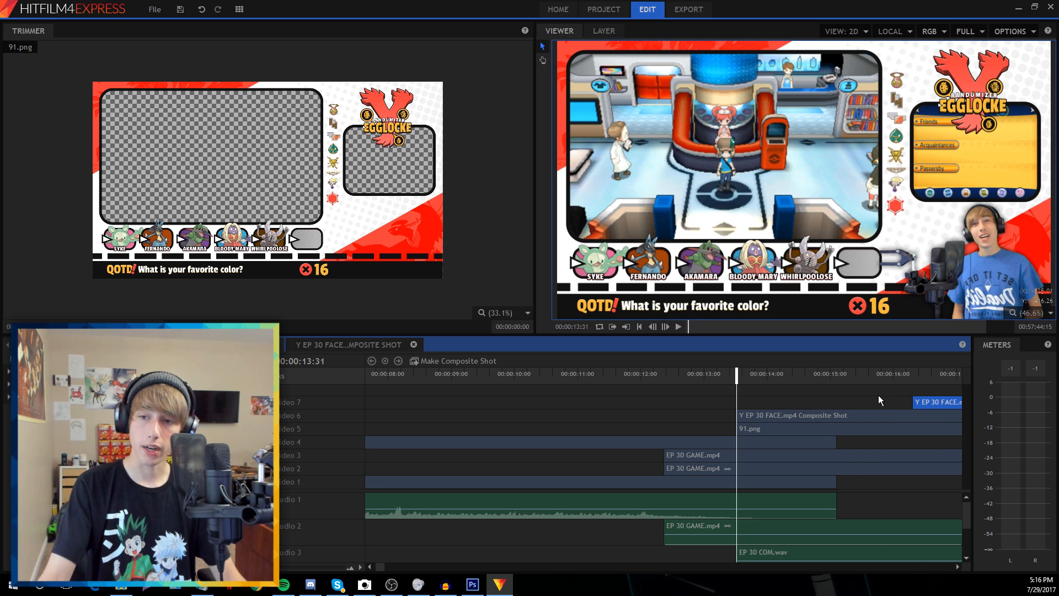
{"action": "key", "text": "ctrl+z"}
{"action": "left_click_drag", "start_coordinate": [736, 399], "coordinate": [879, 397]}
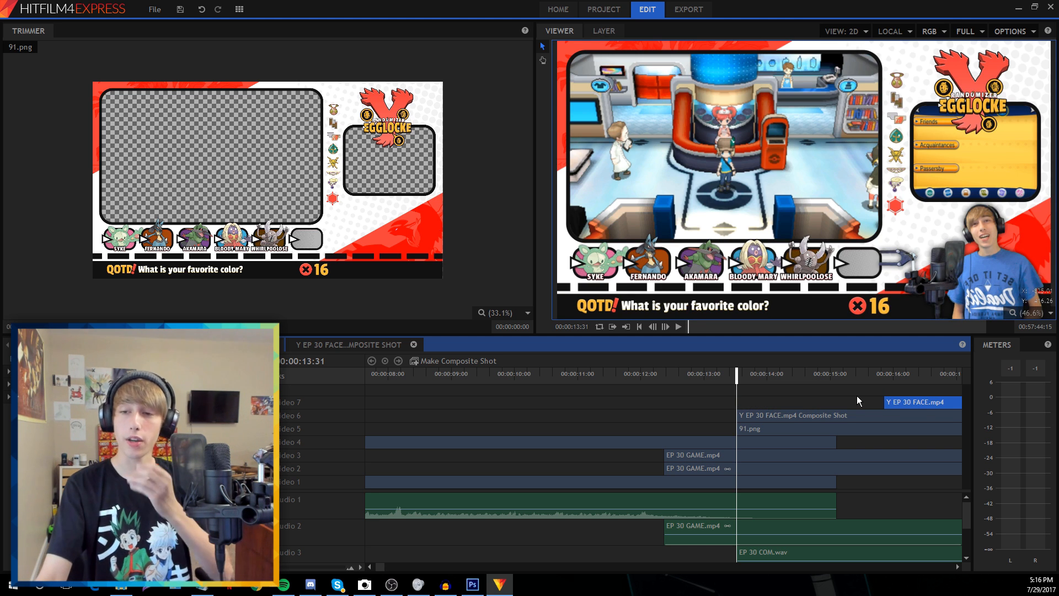
{"action": "left_click", "coordinate": [856, 396]}
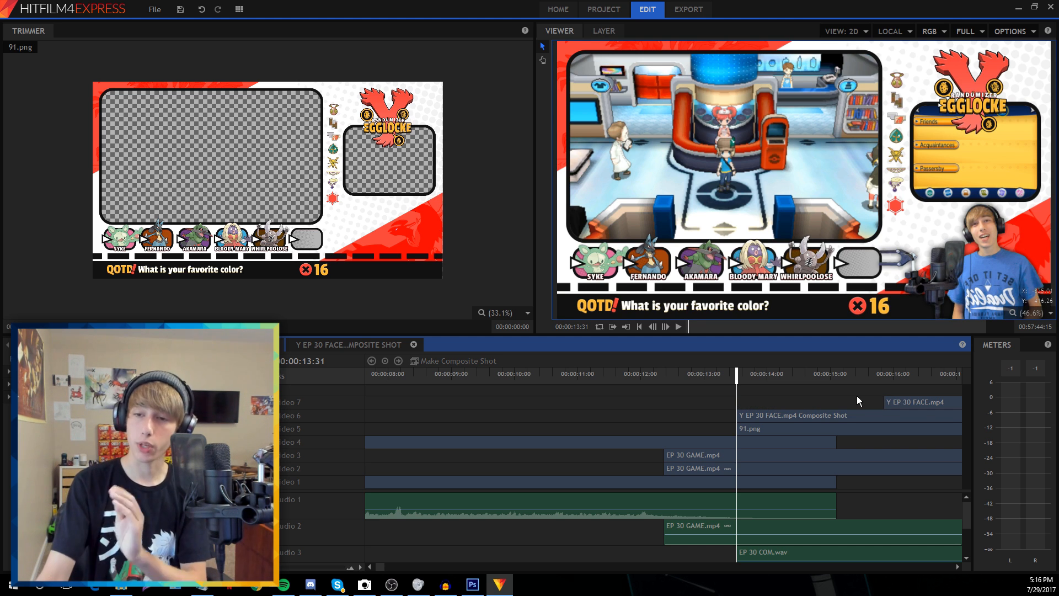
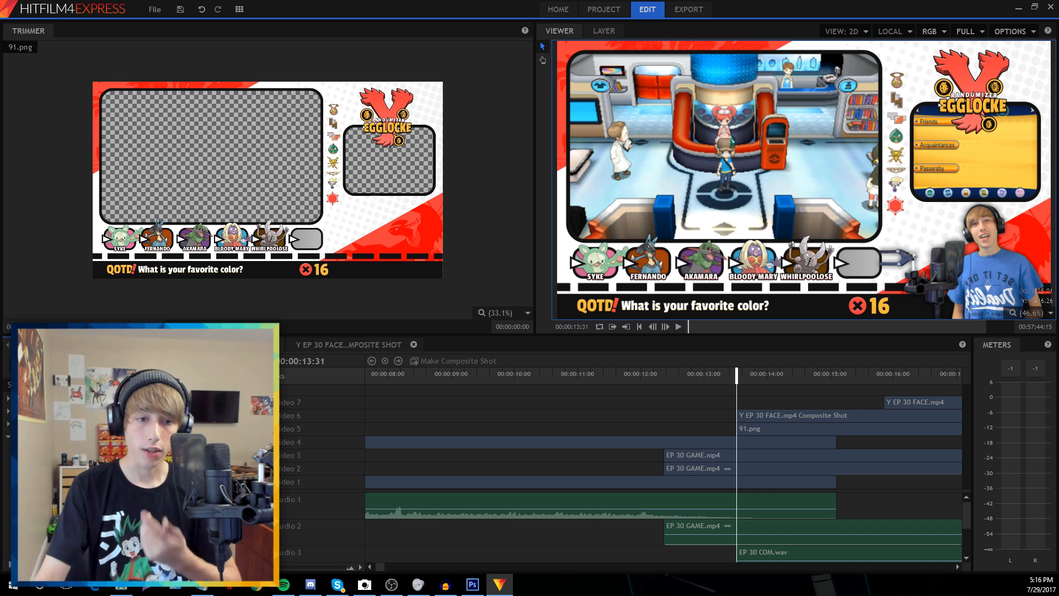
Add Cross Dissolve fade-ins at the start of the Video 6 composite clip and the 91.png overlay, previewing the result
{"action": "left_click_drag", "start_coordinate": [588, 394], "coordinate": [744, 417]}
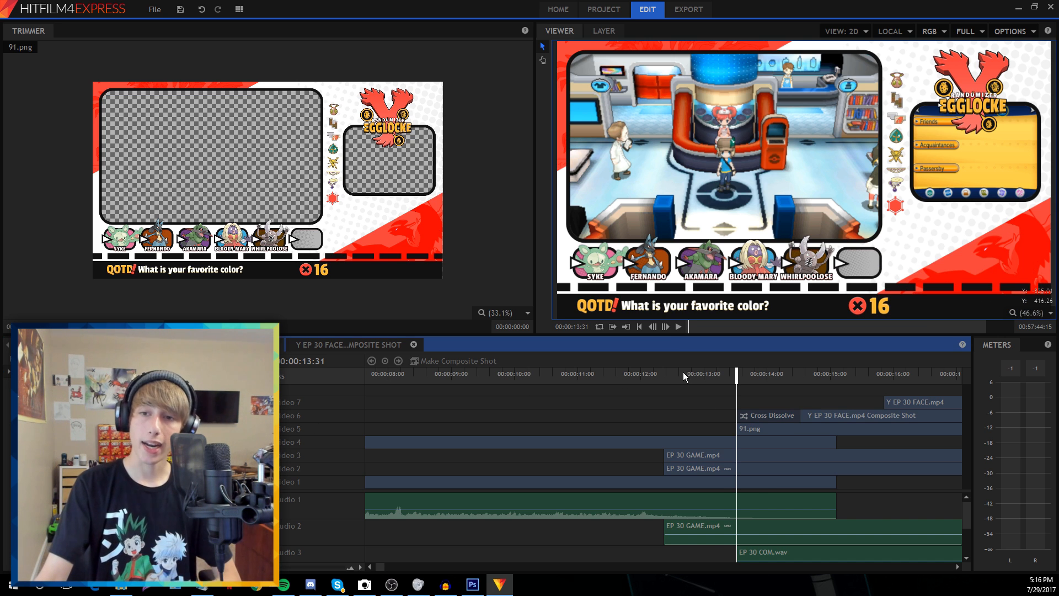
{"action": "key", "text": "space"}
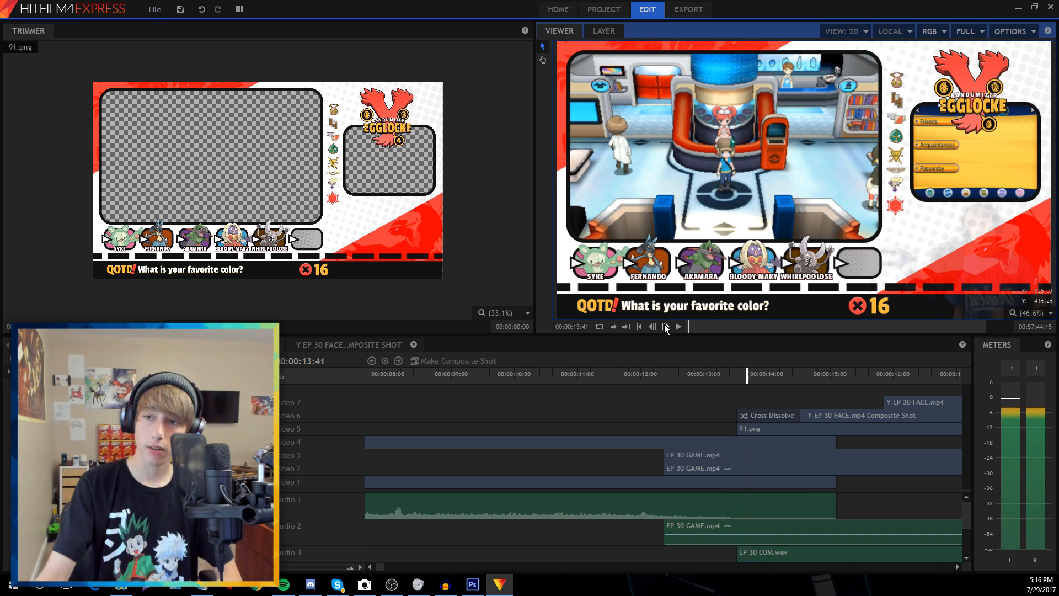
{"action": "left_click", "coordinate": [708, 379]}
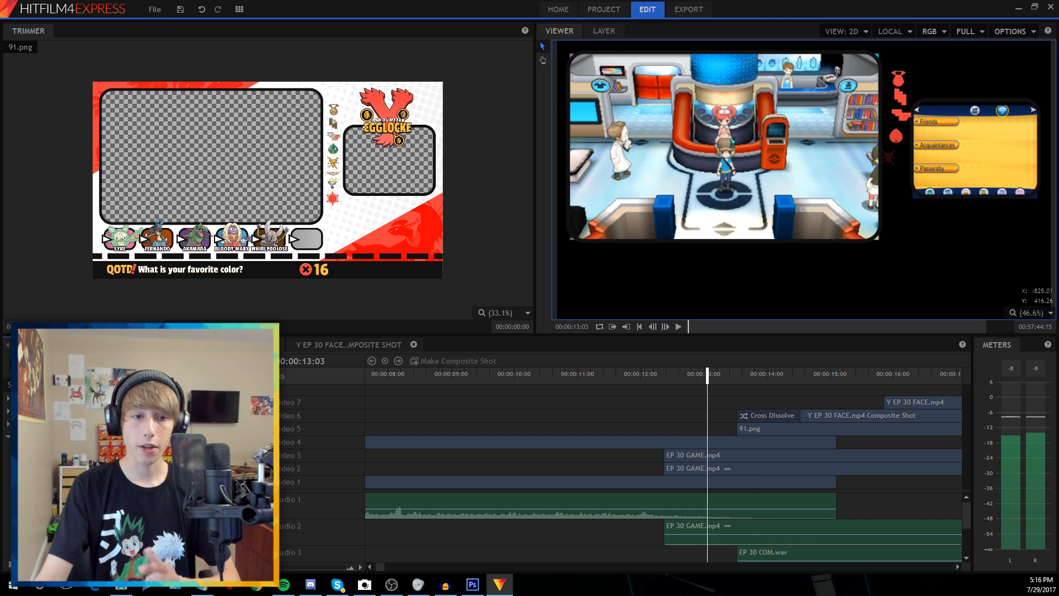
{"action": "left_click_drag", "start_coordinate": [296, 456], "coordinate": [746, 433]}
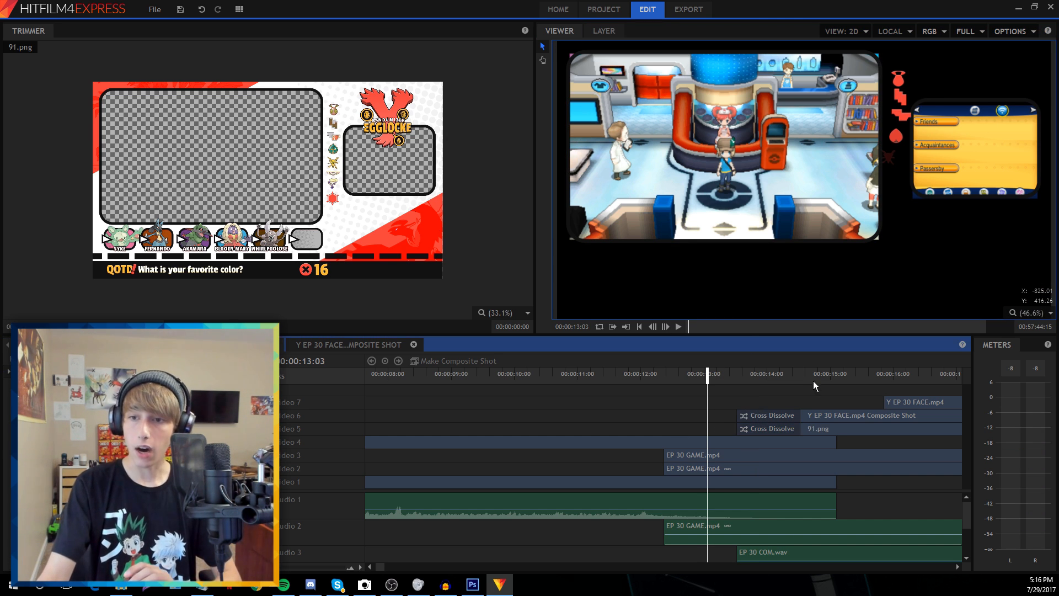
{"action": "left_click", "coordinate": [813, 379]}
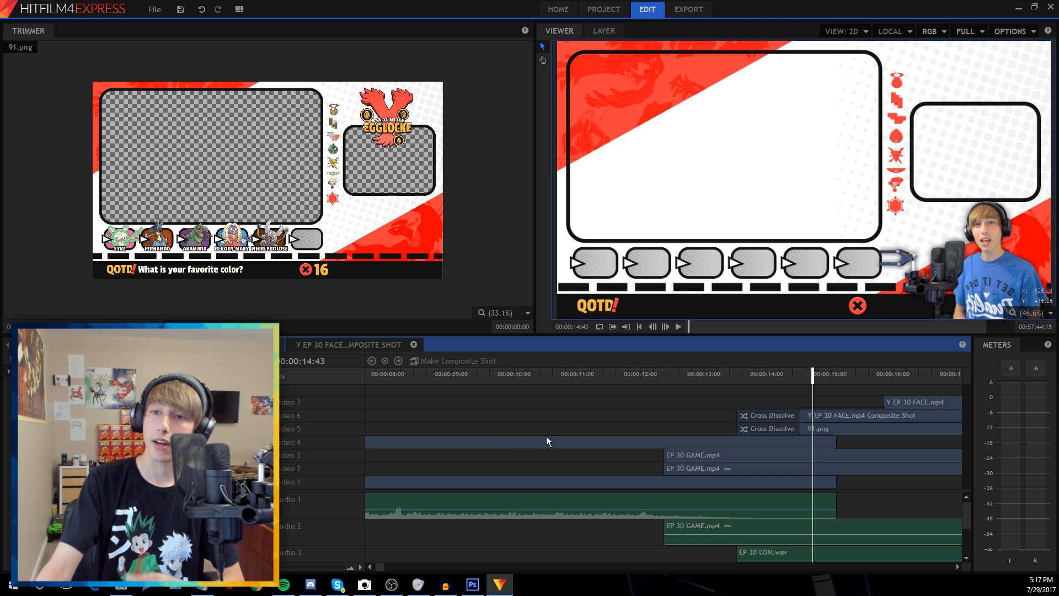
Zoom into the timeline and slide the 91.png clip with its dissolve later on Video 5
{"action": "left_click", "coordinate": [827, 374]}
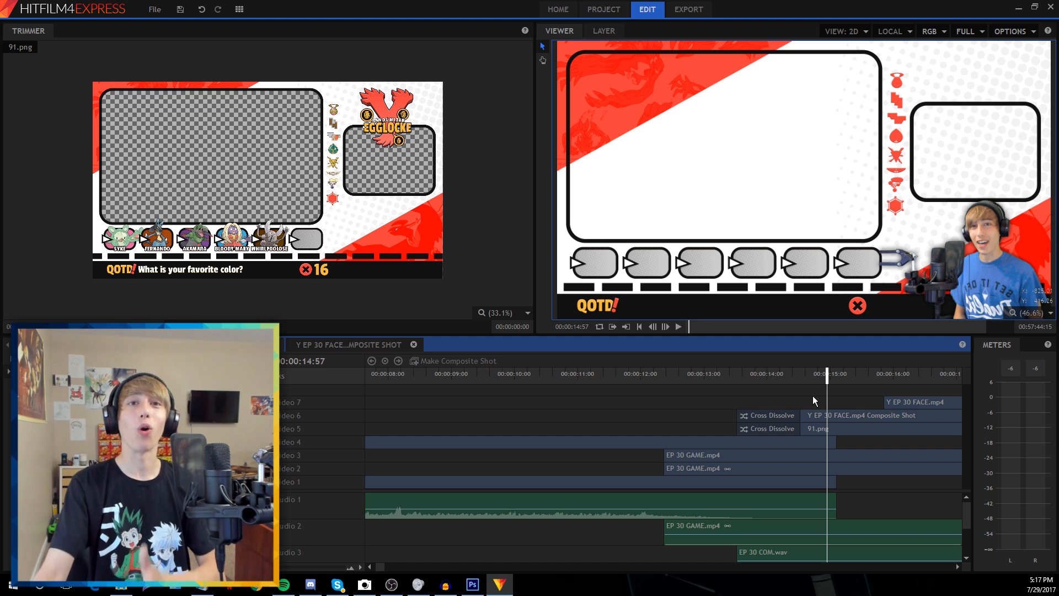
{"action": "left_click", "coordinate": [280, 573]}
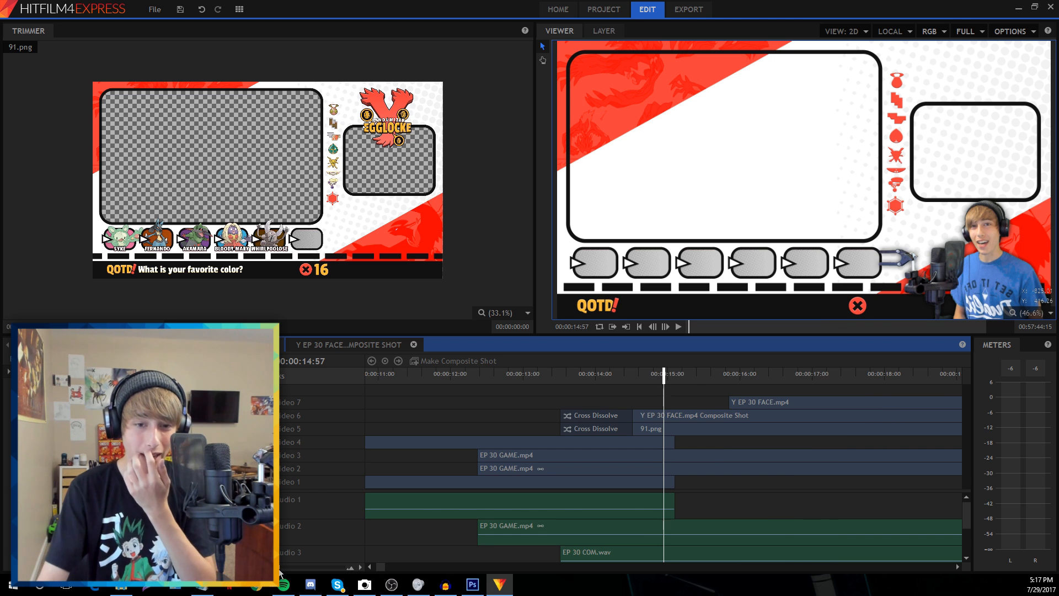
{"action": "left_click", "coordinate": [282, 567]}
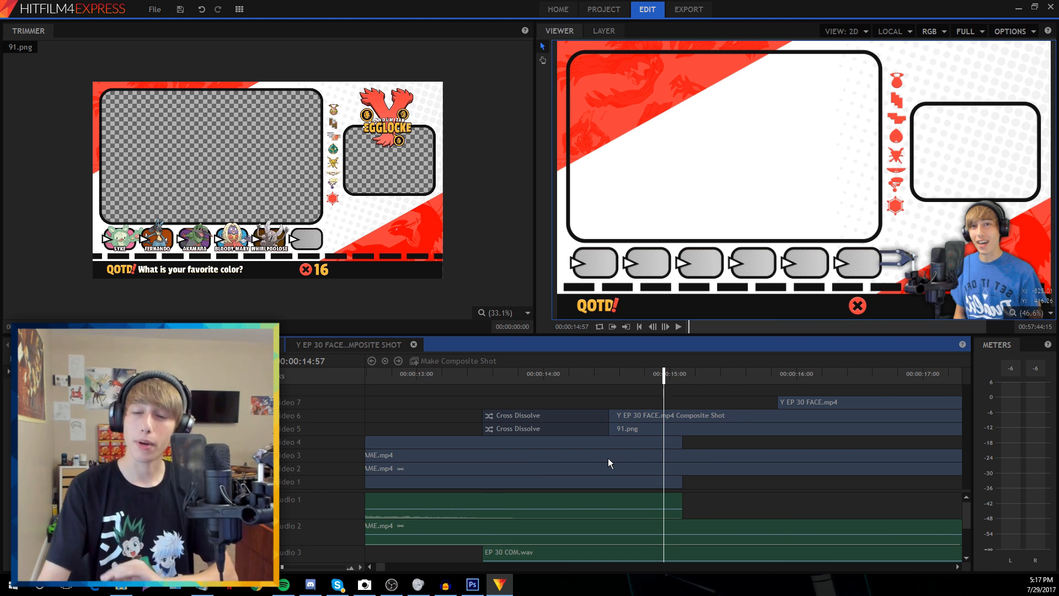
{"action": "left_click_drag", "start_coordinate": [623, 430], "coordinate": [721, 431]}
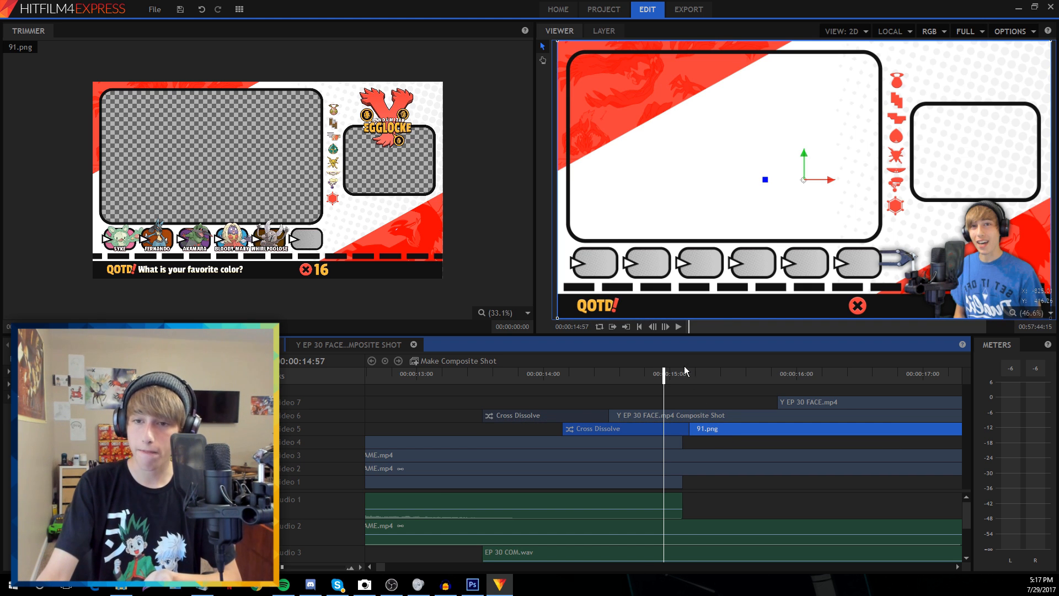
Snap the 91.png overlay's start back to where the Video 1 clip ends
{"action": "left_click", "coordinate": [686, 370]}
{"action": "left_click", "coordinate": [289, 565]}
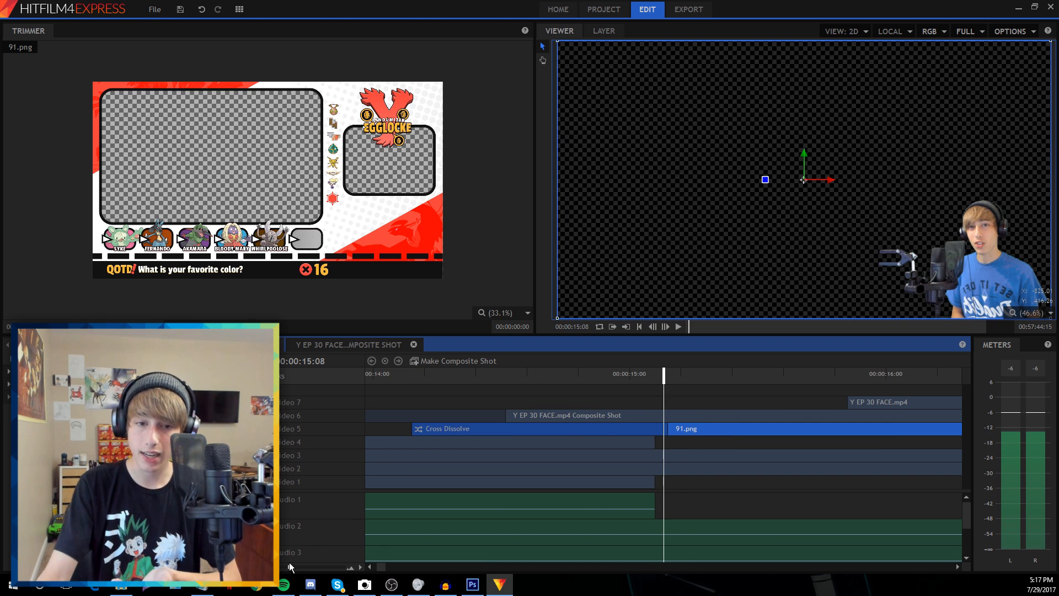
{"action": "left_click_drag", "start_coordinate": [700, 425], "coordinate": [689, 425]}
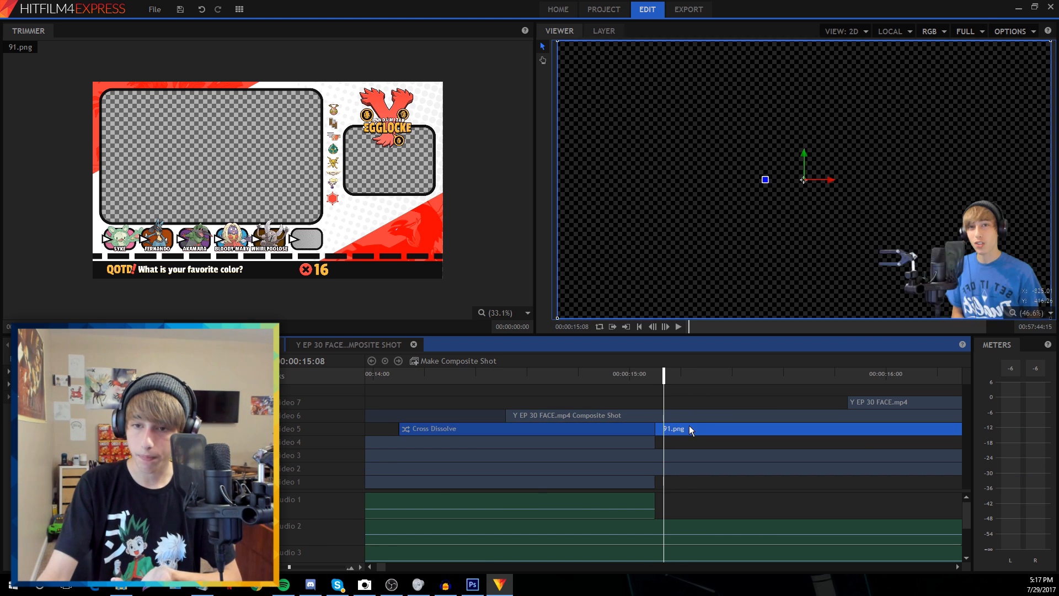
{"action": "left_click", "coordinate": [683, 441]}
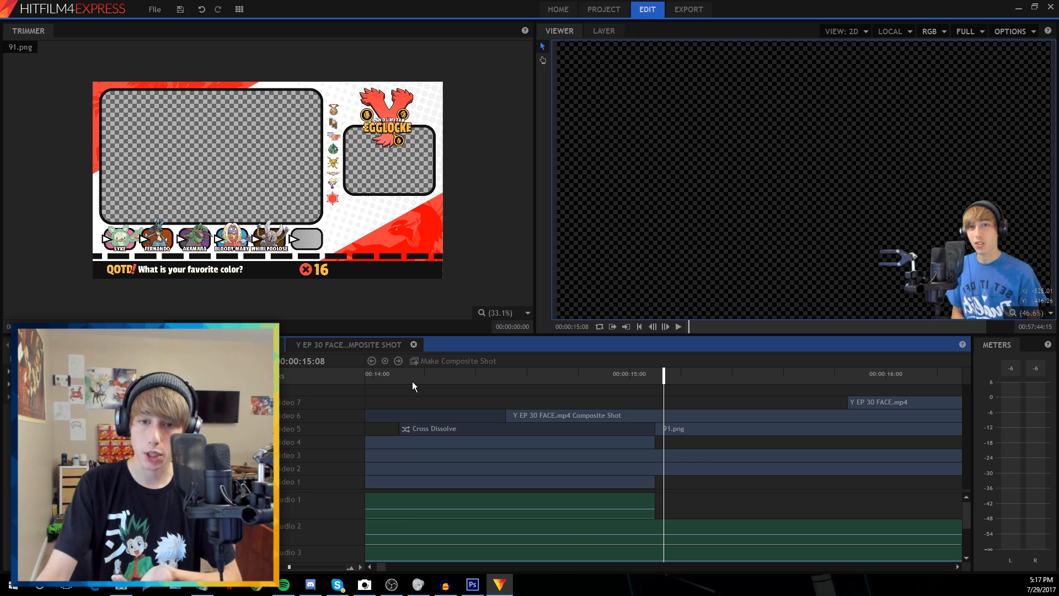
{"action": "left_click", "coordinate": [412, 382]}
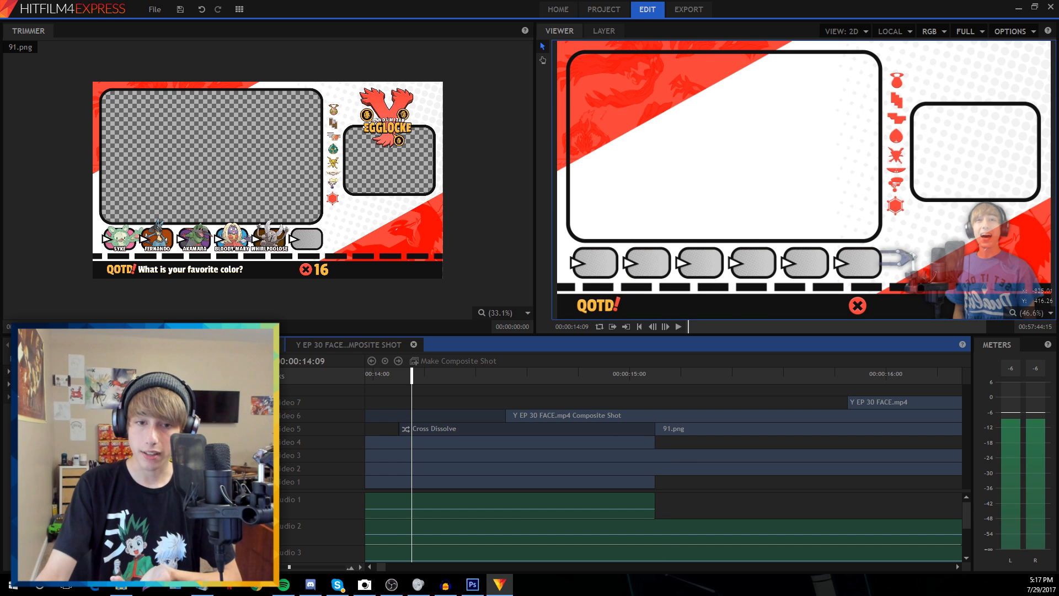
{"action": "left_click", "coordinate": [369, 379]}
Step through the cross dissolve frame by frame starting from 13:59
{"action": "left_click", "coordinate": [668, 326]}
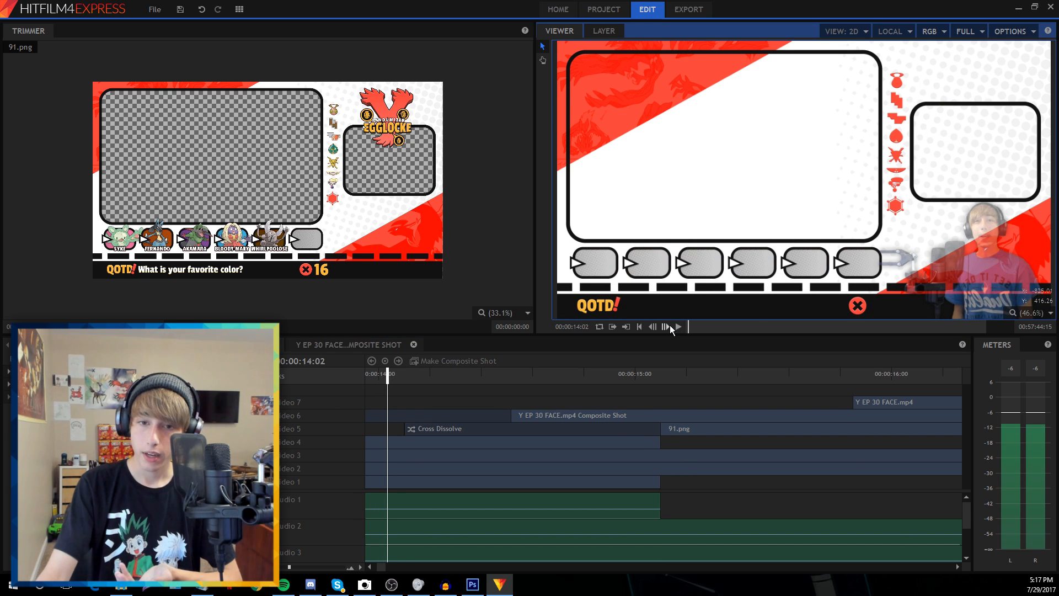
{"action": "left_click", "coordinate": [668, 326]}
{"action": "left_click", "coordinate": [668, 326]}
{"action": "left_click", "coordinate": [667, 326]}
{"action": "left_click", "coordinate": [668, 326]}
{"action": "left_click", "coordinate": [670, 325]}
{"action": "left_click", "coordinate": [669, 325]}
{"action": "left_click", "coordinate": [670, 325]}
{"action": "left_click", "coordinate": [670, 325]}
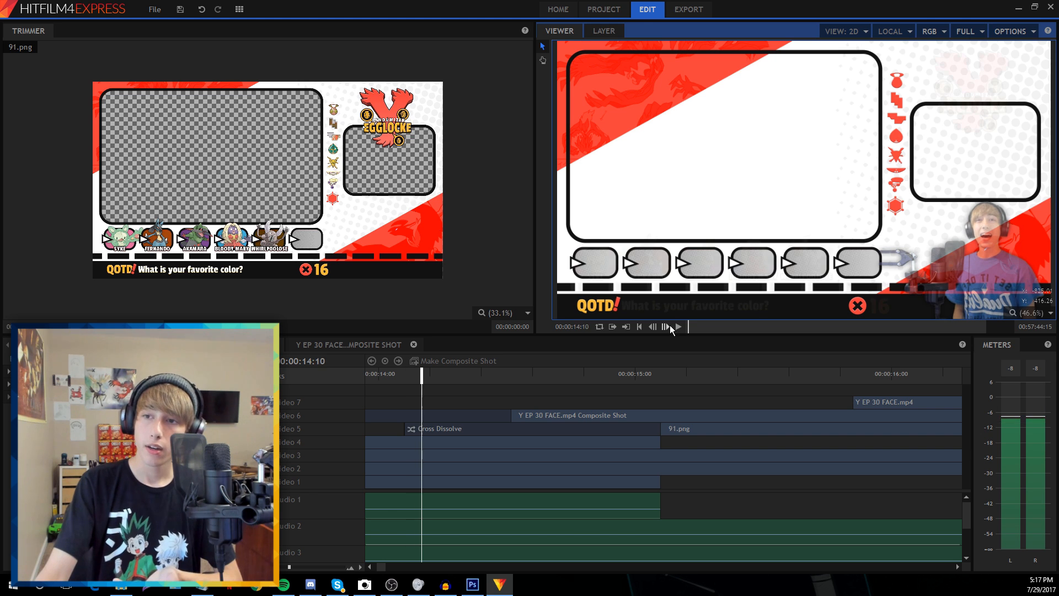
{"action": "left_click", "coordinate": [670, 325]}
{"action": "left_click", "coordinate": [670, 326]}
{"action": "left_click", "coordinate": [669, 326]}
{"action": "left_click", "coordinate": [670, 325]}
{"action": "left_click", "coordinate": [670, 326]}
{"action": "left_click", "coordinate": [669, 325]}
{"action": "left_click", "coordinate": [669, 325]}
{"action": "left_click", "coordinate": [670, 325]}
{"action": "left_click", "coordinate": [670, 326]}
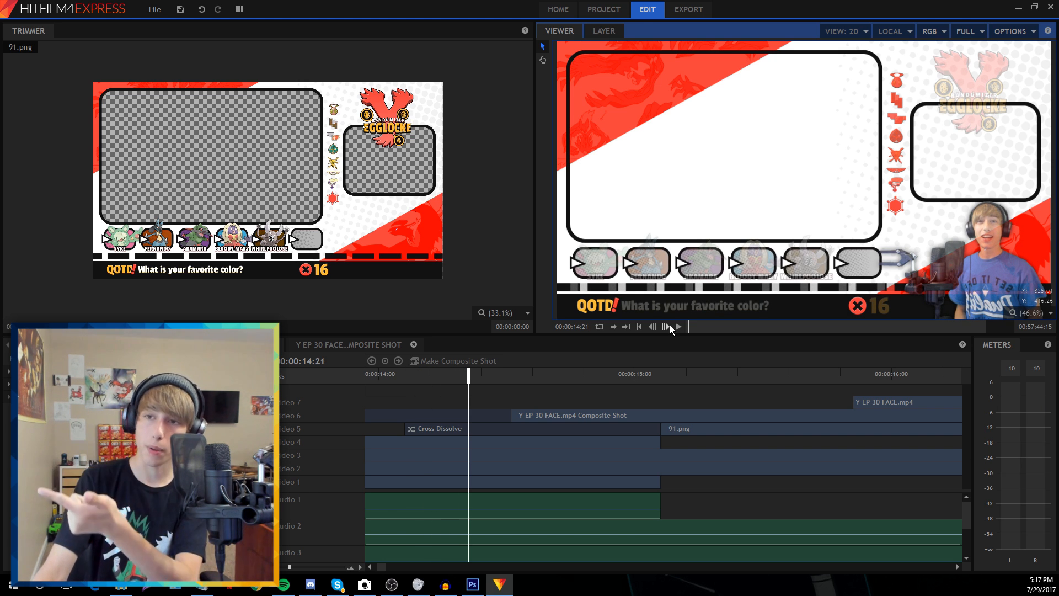
{"action": "left_click", "coordinate": [670, 326]}
{"action": "left_click", "coordinate": [670, 326]}
{"action": "left_click", "coordinate": [669, 325]}
{"action": "left_click", "coordinate": [669, 325]}
{"action": "left_click", "coordinate": [670, 325]}
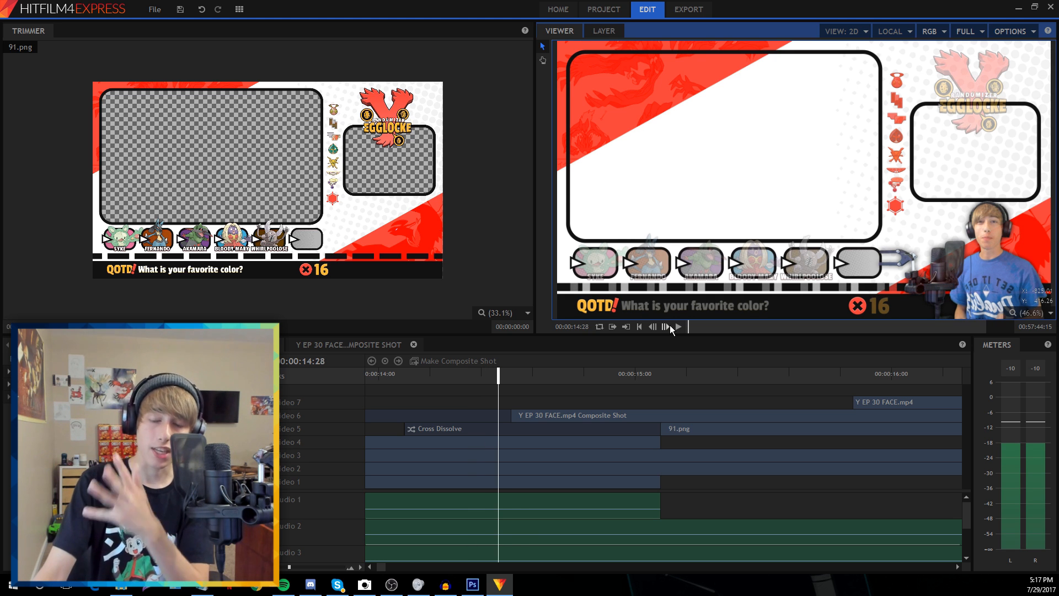
{"action": "left_click", "coordinate": [670, 326]}
{"action": "left_click", "coordinate": [670, 325]}
{"action": "left_click", "coordinate": [670, 325]}
{"action": "left_click", "coordinate": [669, 326]}
{"action": "left_click", "coordinate": [670, 325]}
{"action": "left_click", "coordinate": [670, 326]}
{"action": "left_click", "coordinate": [669, 326]}
{"action": "left_click", "coordinate": [670, 326]}
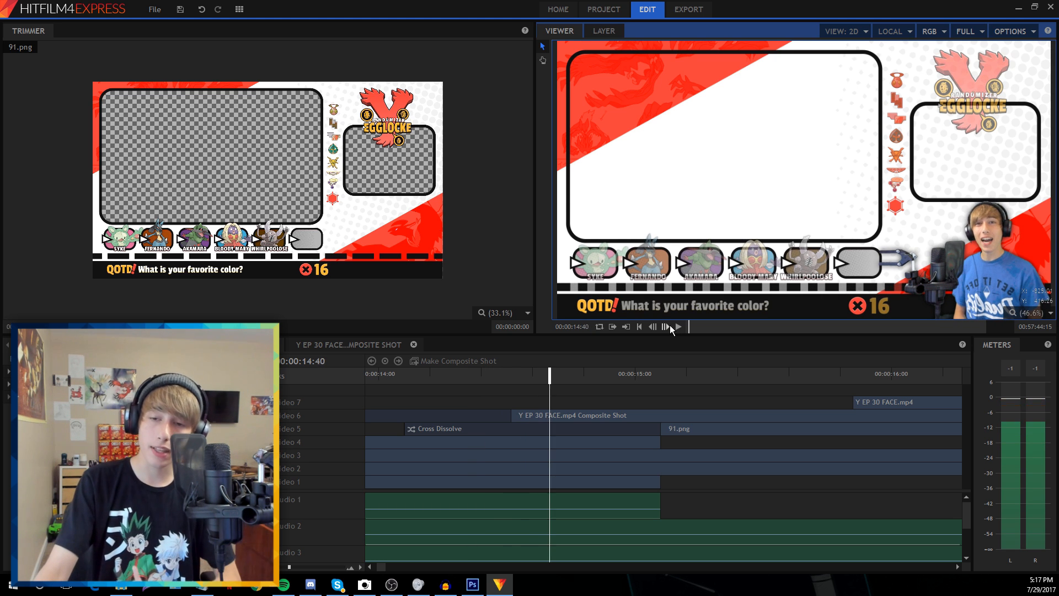
{"action": "left_click", "coordinate": [669, 326]}
{"action": "left_click", "coordinate": [669, 325]}
{"action": "left_click", "coordinate": [670, 325]}
{"action": "left_click", "coordinate": [669, 325]}
{"action": "left_click", "coordinate": [669, 326]}
{"action": "left_click", "coordinate": [669, 326]}
{"action": "left_click", "coordinate": [669, 325]}
{"action": "left_click", "coordinate": [670, 326]}
{"action": "left_click", "coordinate": [669, 326]}
{"action": "left_click", "coordinate": [670, 326]}
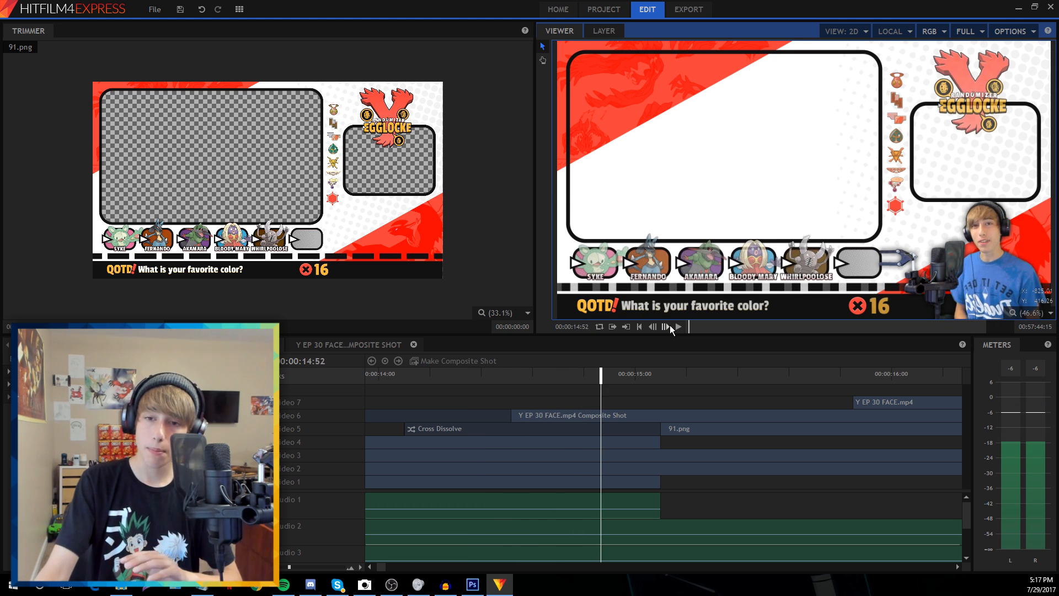
{"action": "left_click", "coordinate": [670, 326]}
Check the Video 1 clips and step frame by frame past the end of the gameplay
{"action": "left_click", "coordinate": [641, 481]}
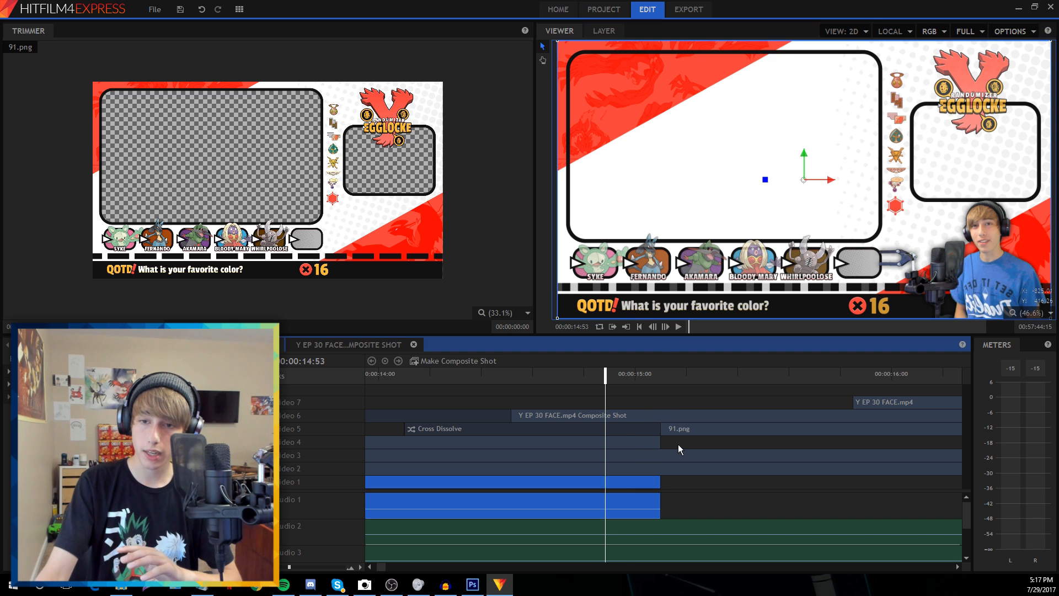
{"action": "left_click", "coordinate": [677, 444]}
{"action": "left_click", "coordinate": [665, 326]}
{"action": "left_click", "coordinate": [665, 326]}
{"action": "left_click", "coordinate": [665, 326]}
{"action": "left_click", "coordinate": [664, 326]}
{"action": "left_click", "coordinate": [665, 326]}
{"action": "left_click", "coordinate": [665, 326]}
{"action": "left_click", "coordinate": [665, 326]}
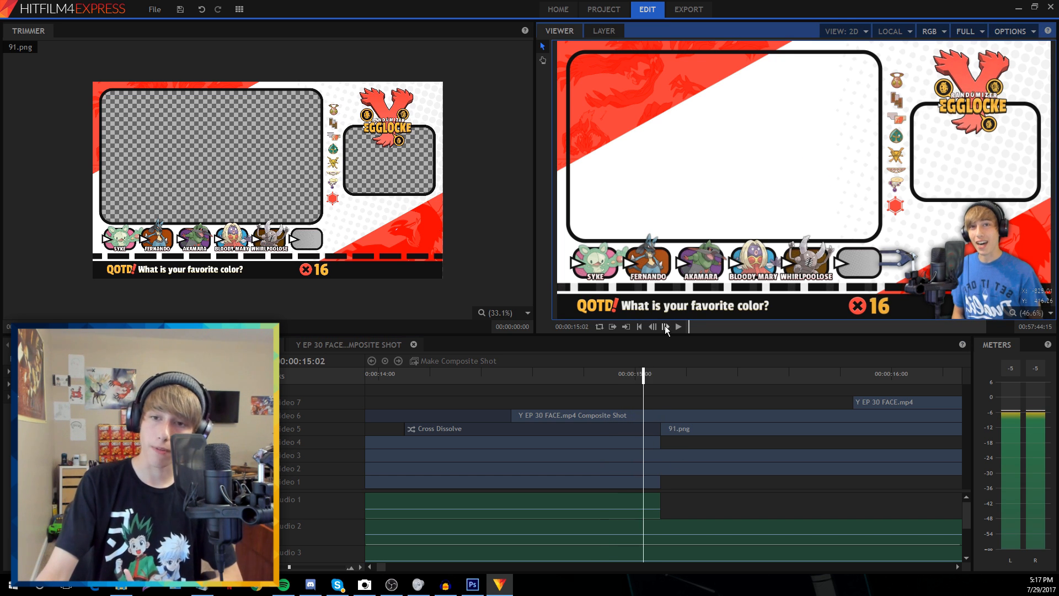
{"action": "left_click", "coordinate": [665, 326]}
{"action": "left_click", "coordinate": [665, 326]}
{"action": "left_click", "coordinate": [665, 326]}
{"action": "left_click", "coordinate": [665, 326]}
{"action": "left_click", "coordinate": [665, 326]}
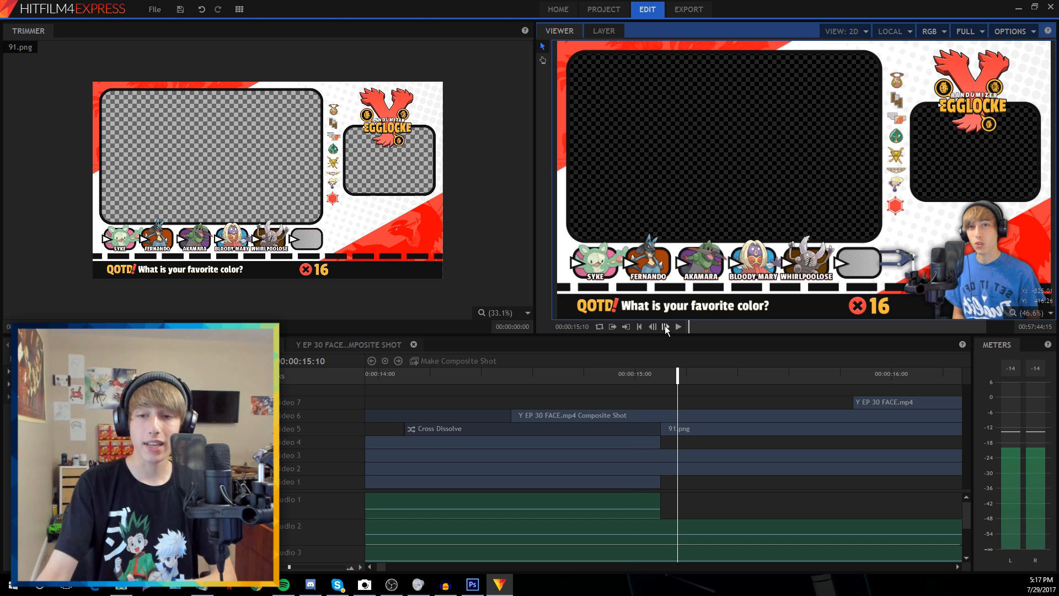
Jump back to about 15:05 and compare neighbouring frames one at a time
{"action": "left_click", "coordinate": [656, 376]}
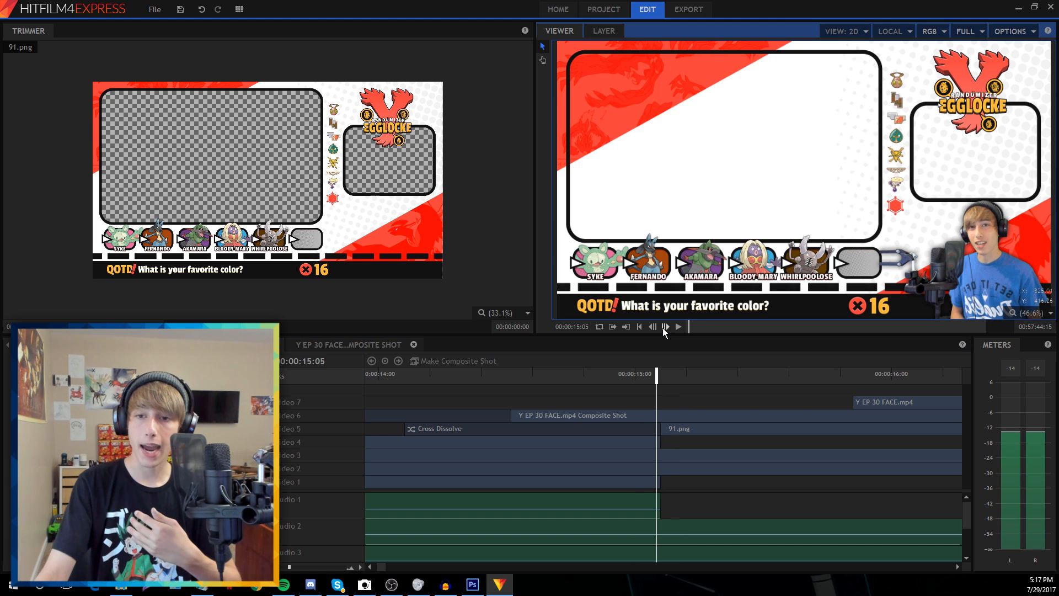
{"action": "left_click", "coordinate": [664, 326]}
{"action": "left_click", "coordinate": [656, 328]}
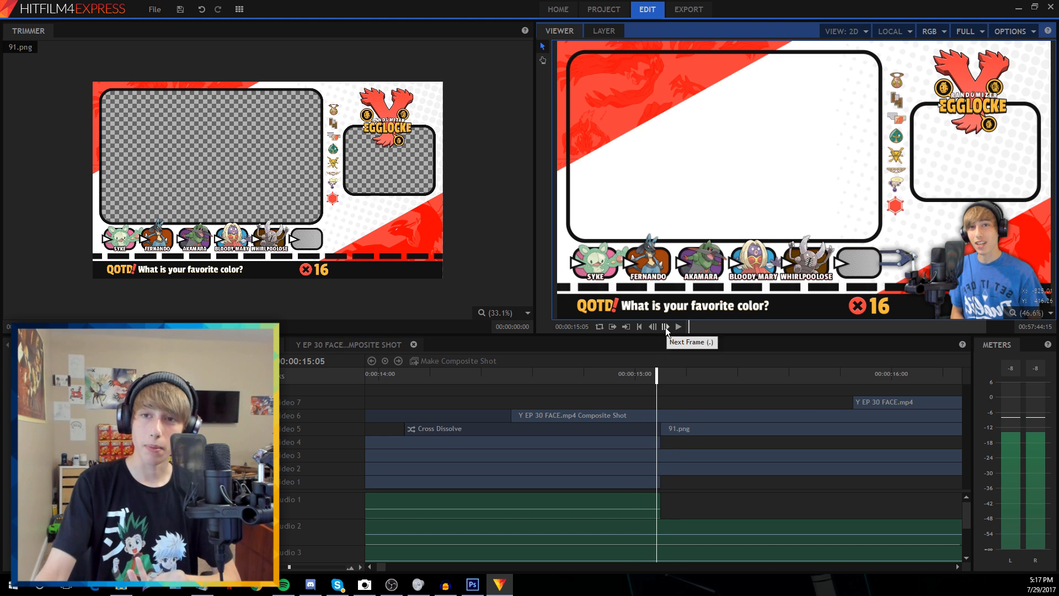
{"action": "left_click", "coordinate": [666, 328]}
{"action": "left_click", "coordinate": [666, 328]}
{"action": "left_click", "coordinate": [665, 328]}
{"action": "left_click", "coordinate": [666, 327]}
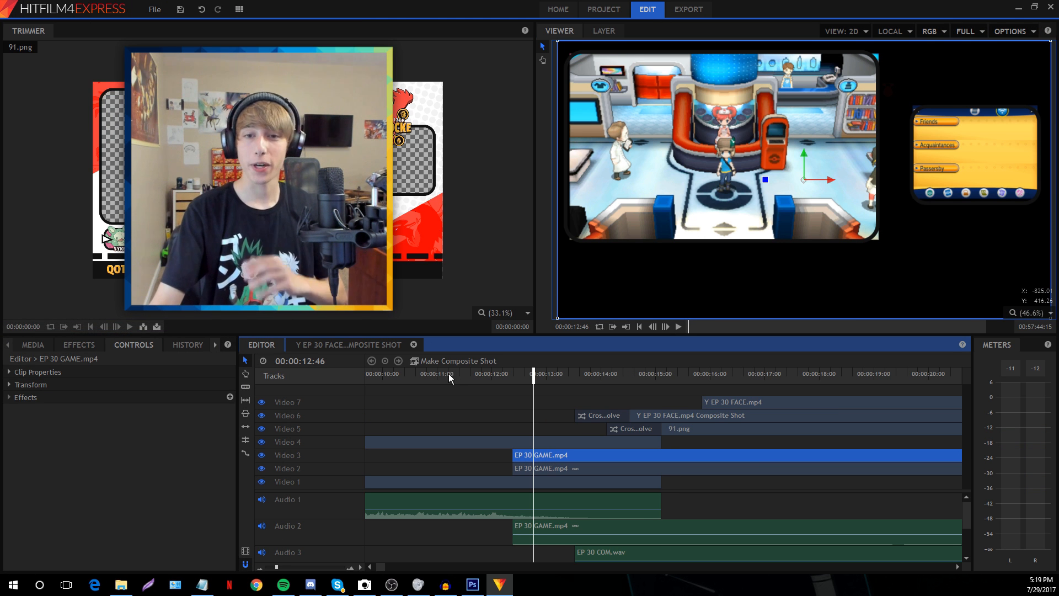
Turn EP 30 GAME.mp4 into a composite shot using editor sequence settings, carrying effects and transforms
{"action": "left_click", "coordinate": [446, 373]}
{"action": "left_click", "coordinate": [539, 373]}
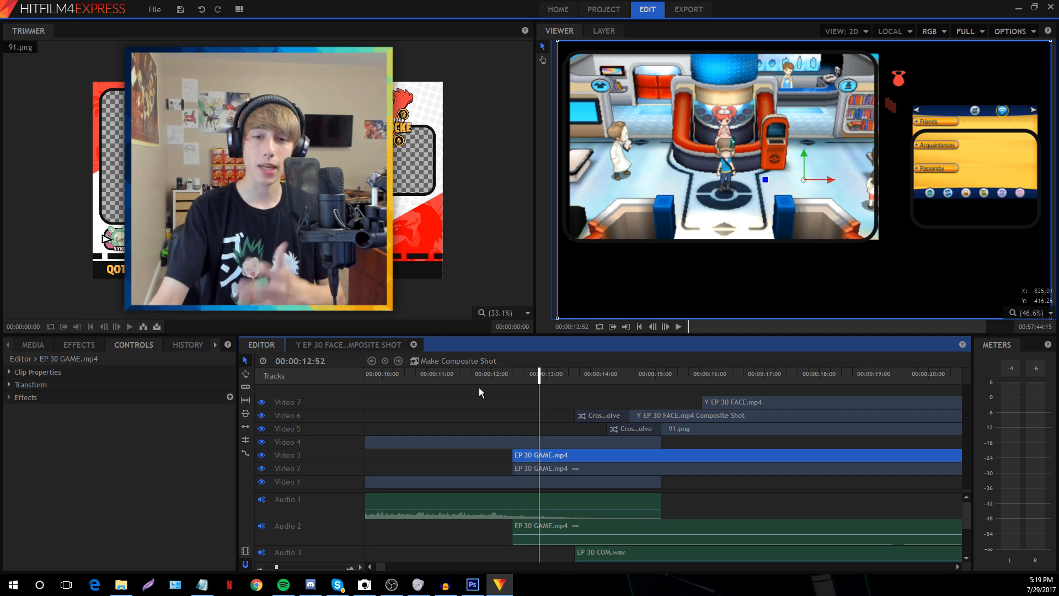
{"action": "left_click", "coordinate": [454, 362]}
{"action": "left_click", "coordinate": [559, 258]}
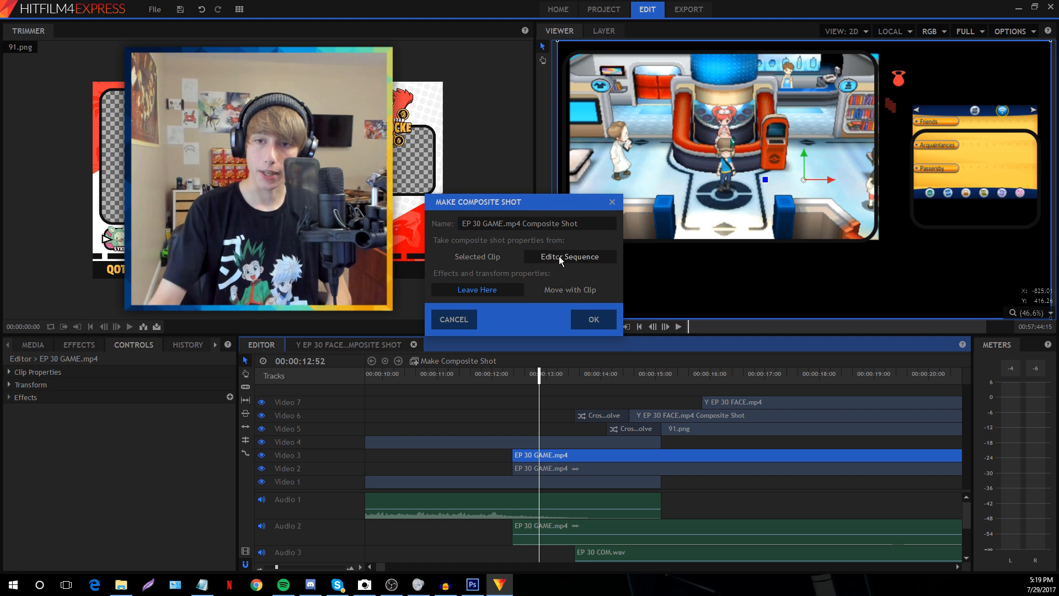
{"action": "left_click", "coordinate": [560, 288]}
{"action": "left_click", "coordinate": [588, 319]}
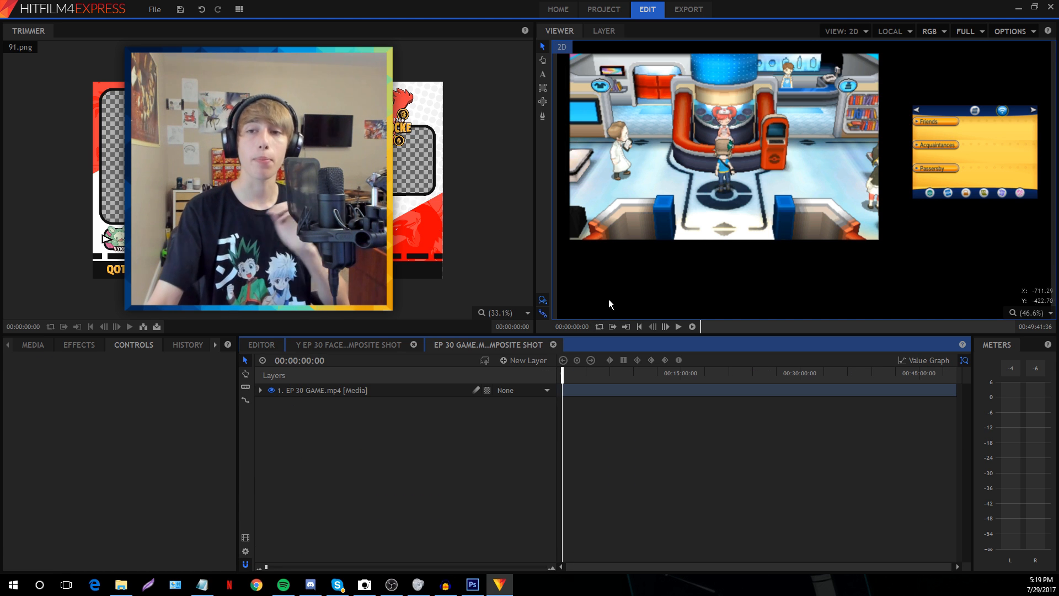
Add Screens.png from the media list as a layer above the gameplay in the composite
{"action": "left_click", "coordinate": [32, 346]}
{"action": "scroll", "coordinate": [121, 467], "scroll_direction": "down", "scroll_amount": 5}
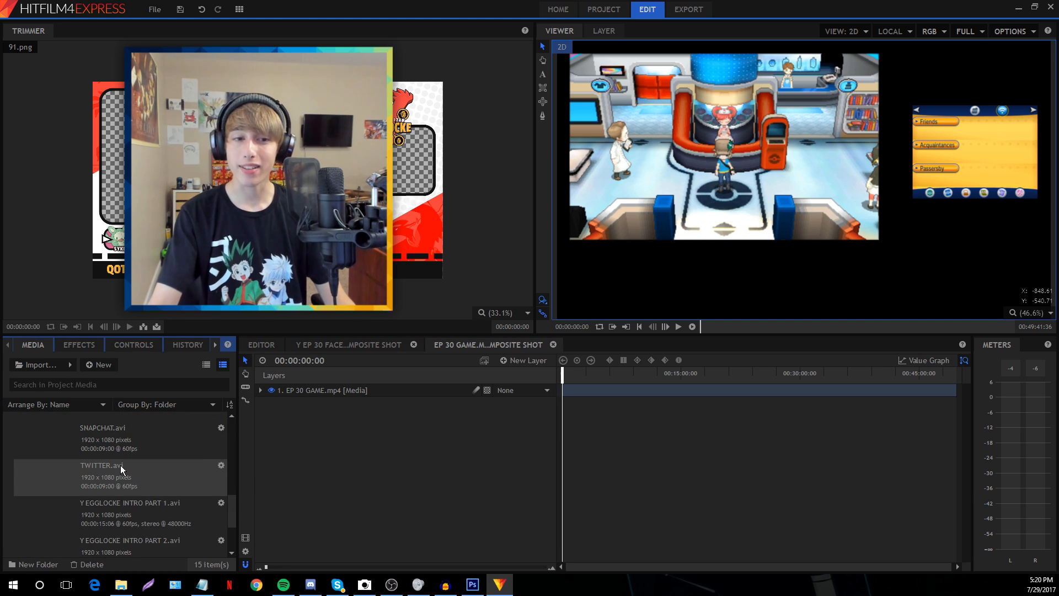
{"action": "scroll", "coordinate": [120, 466], "scroll_direction": "down", "scroll_amount": 3}
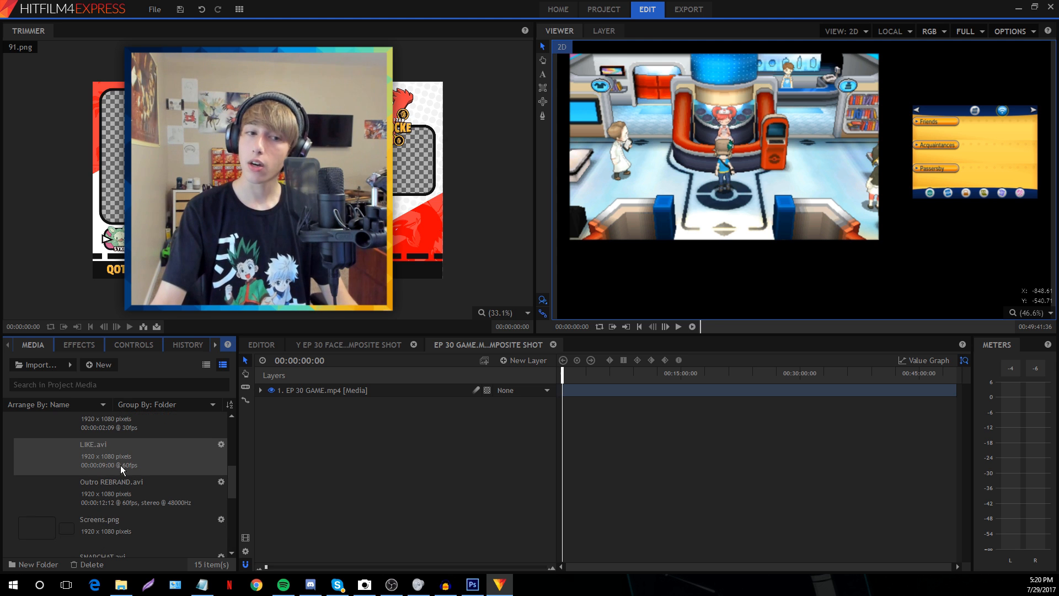
{"action": "left_click", "coordinate": [112, 538]}
{"action": "left_click_drag", "start_coordinate": [112, 537], "coordinate": [375, 387]}
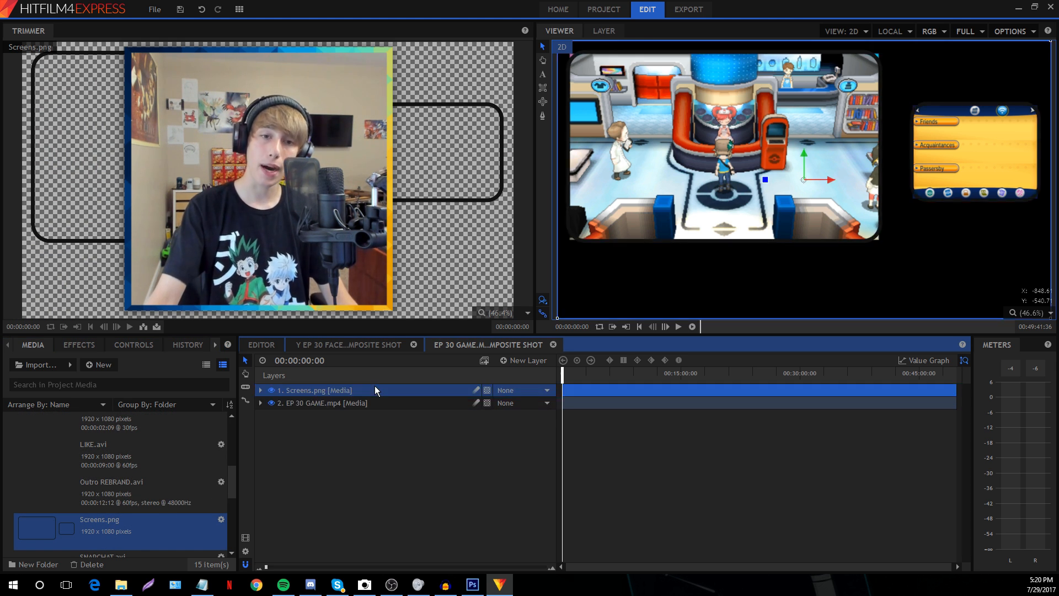
{"action": "left_click", "coordinate": [79, 345]}
Apply Fill Color to Screens.png with 100% blend amount and green #00ff15
{"action": "left_click", "coordinate": [83, 364]}
{"action": "type", "text": "fill"}
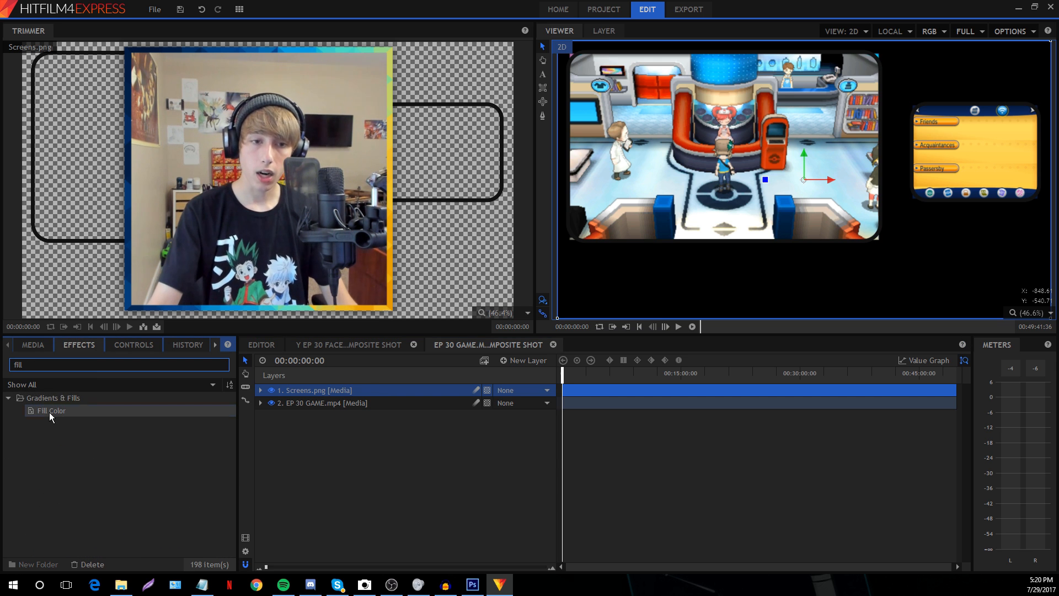
{"action": "left_click_drag", "start_coordinate": [49, 411], "coordinate": [303, 389]}
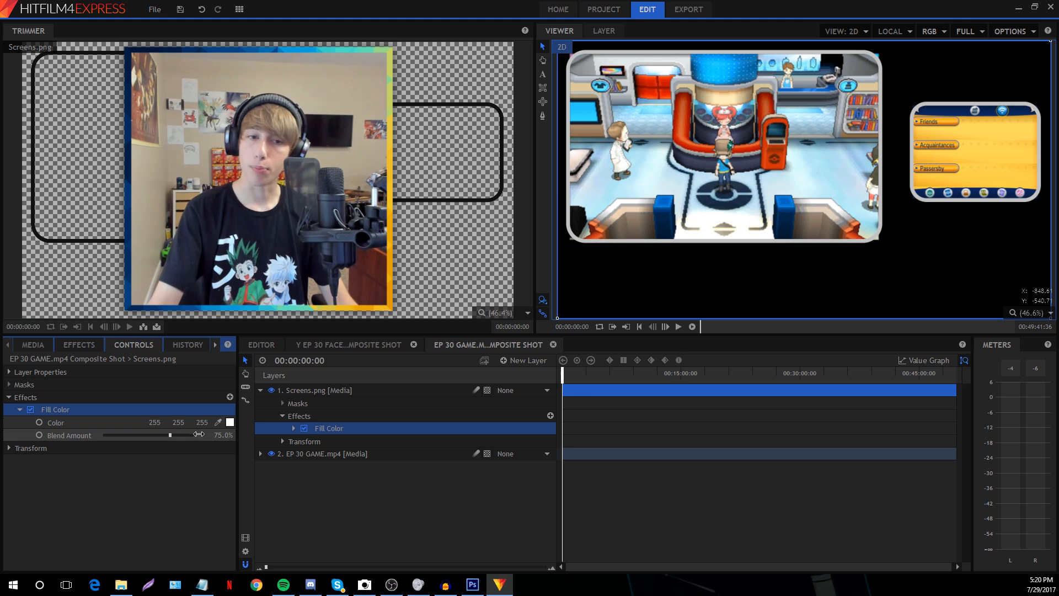
{"action": "left_click_drag", "start_coordinate": [198, 434], "coordinate": [232, 434]}
{"action": "left_click", "coordinate": [230, 422]}
{"action": "left_click", "coordinate": [574, 238]}
{"action": "left_click", "coordinate": [600, 190]}
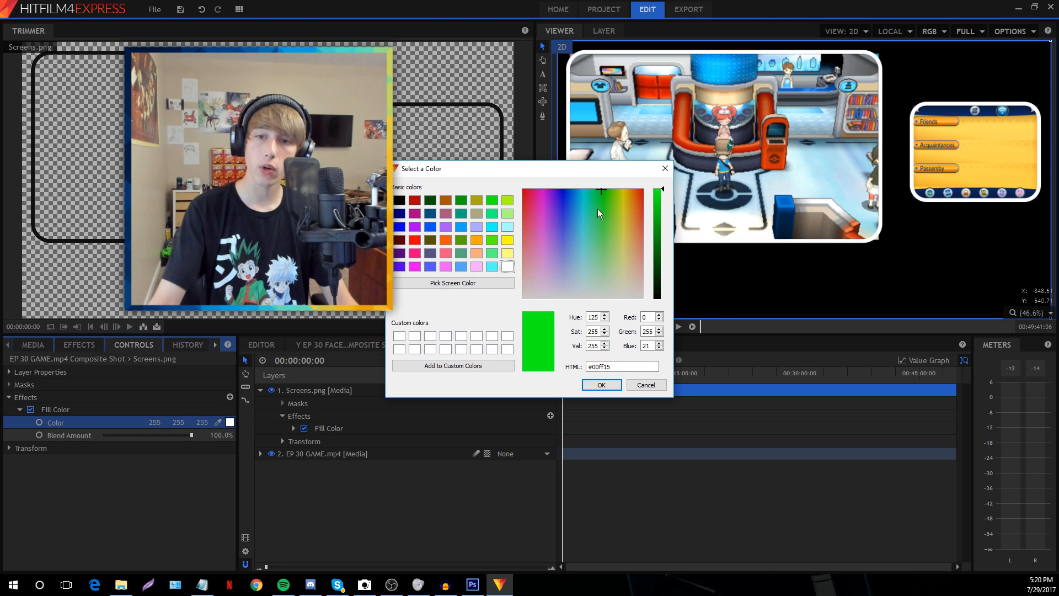
{"action": "left_click", "coordinate": [600, 386]}
{"action": "left_click", "coordinate": [323, 457]}
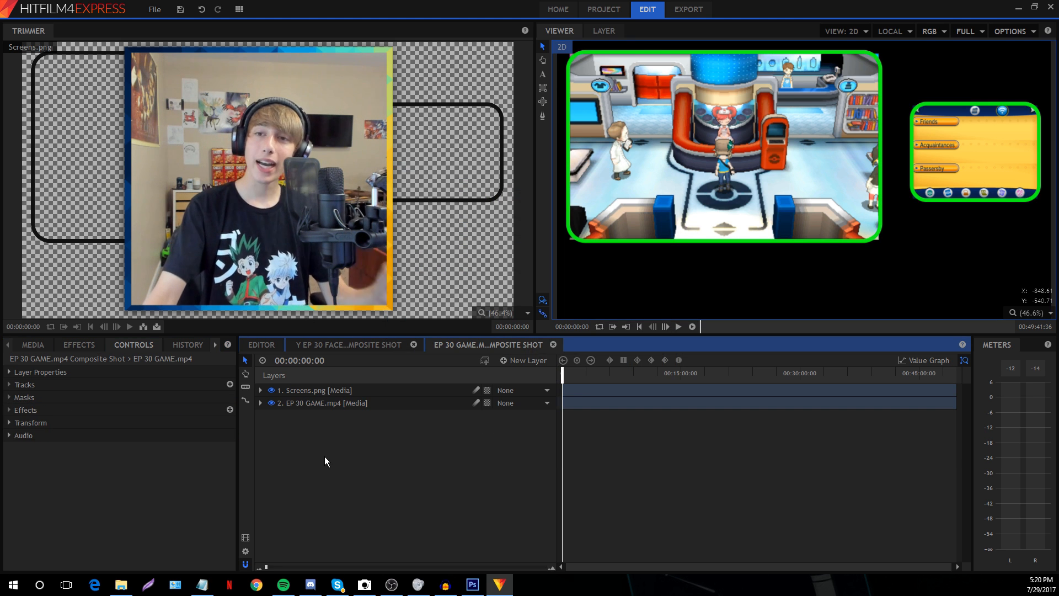
Pan and zoom the viewer onto the gameplay frame's top-left corner
{"action": "left_click", "coordinate": [543, 60]}
{"action": "left_click_drag", "start_coordinate": [584, 88], "coordinate": [616, 102]}
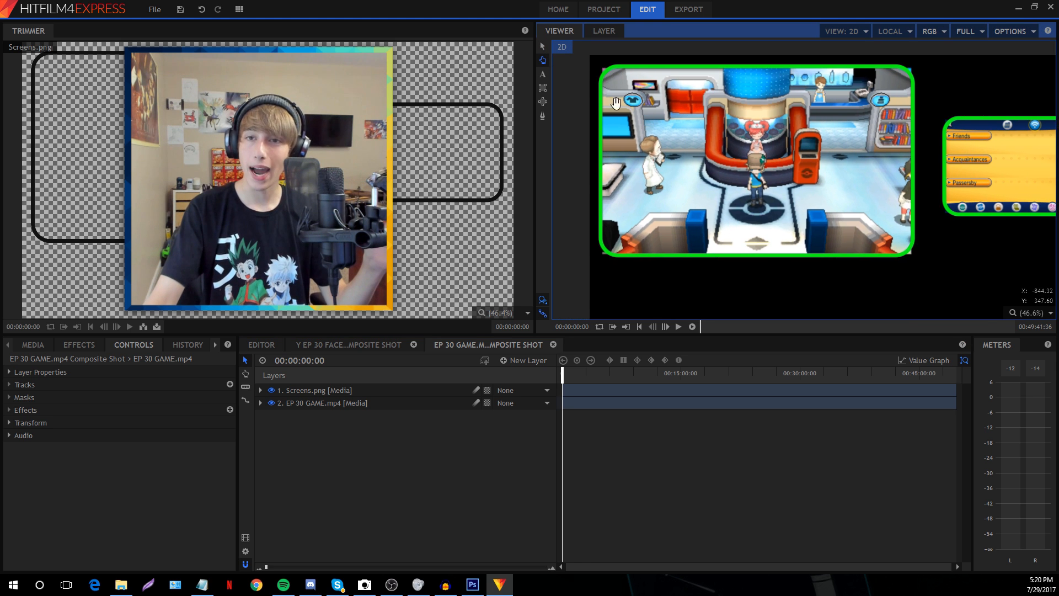
{"action": "scroll", "coordinate": [615, 102], "scroll_direction": "up", "scroll_amount": 4}
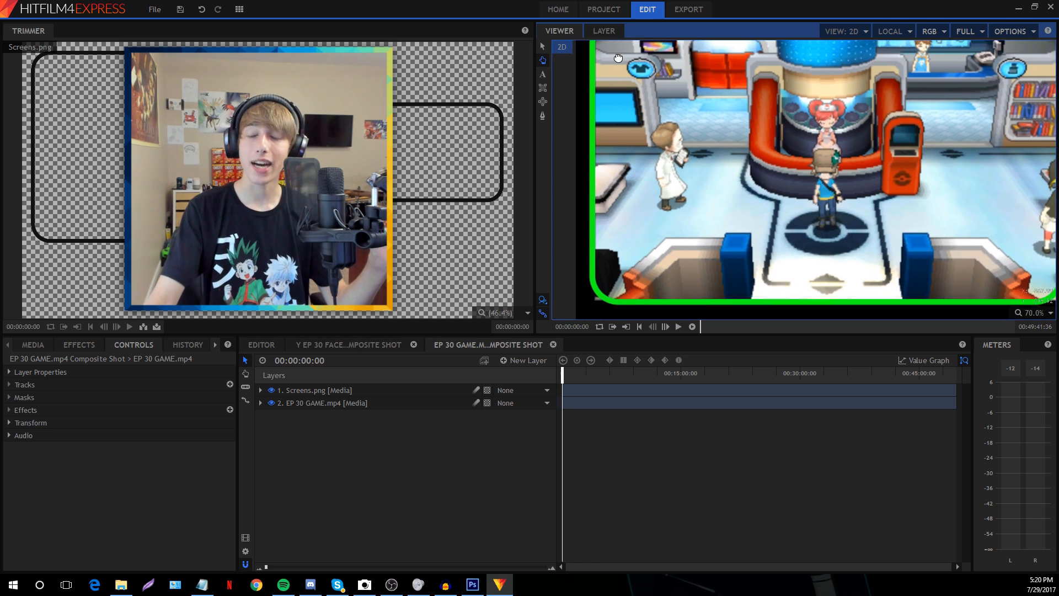
{"action": "scroll", "coordinate": [617, 58], "scroll_direction": "down", "scroll_amount": 1}
{"action": "scroll", "coordinate": [644, 79], "scroll_direction": "up", "scroll_amount": 10}
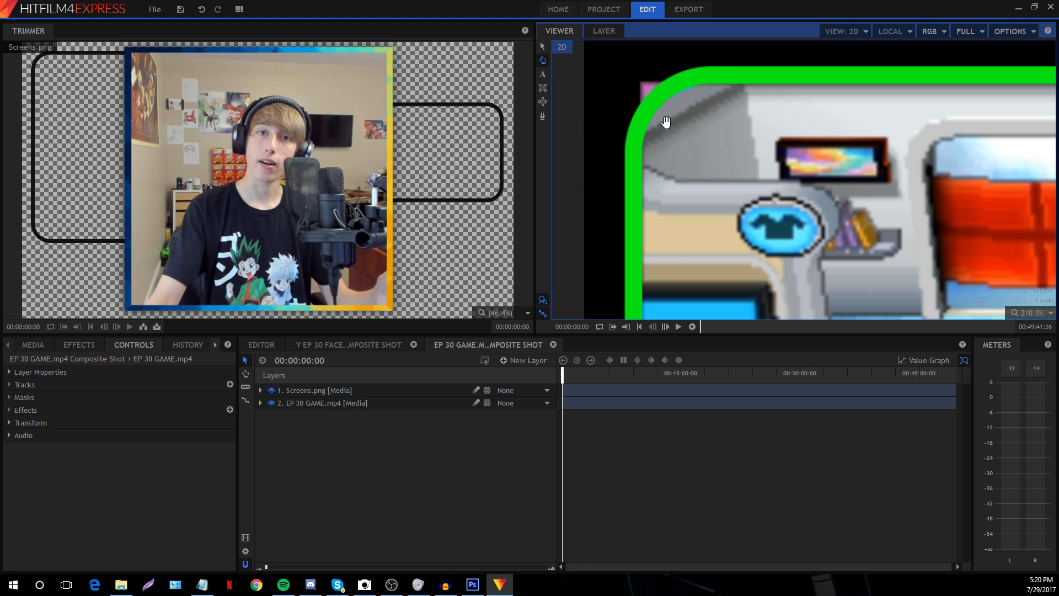
{"action": "scroll", "coordinate": [670, 124], "scroll_direction": "down", "scroll_amount": 6}
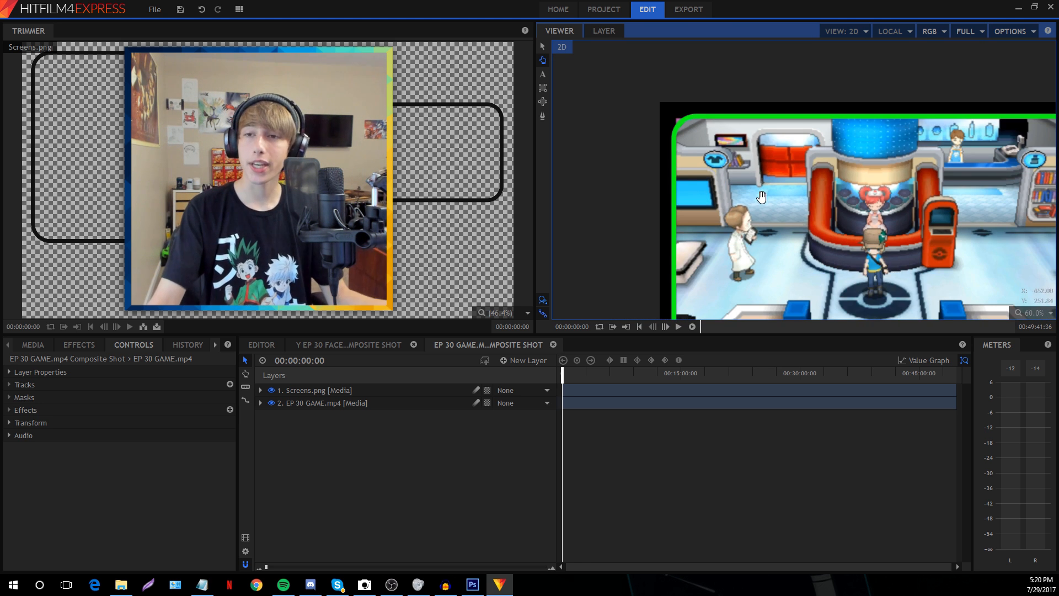
{"action": "scroll", "coordinate": [712, 135], "scroll_direction": "up", "scroll_amount": 4}
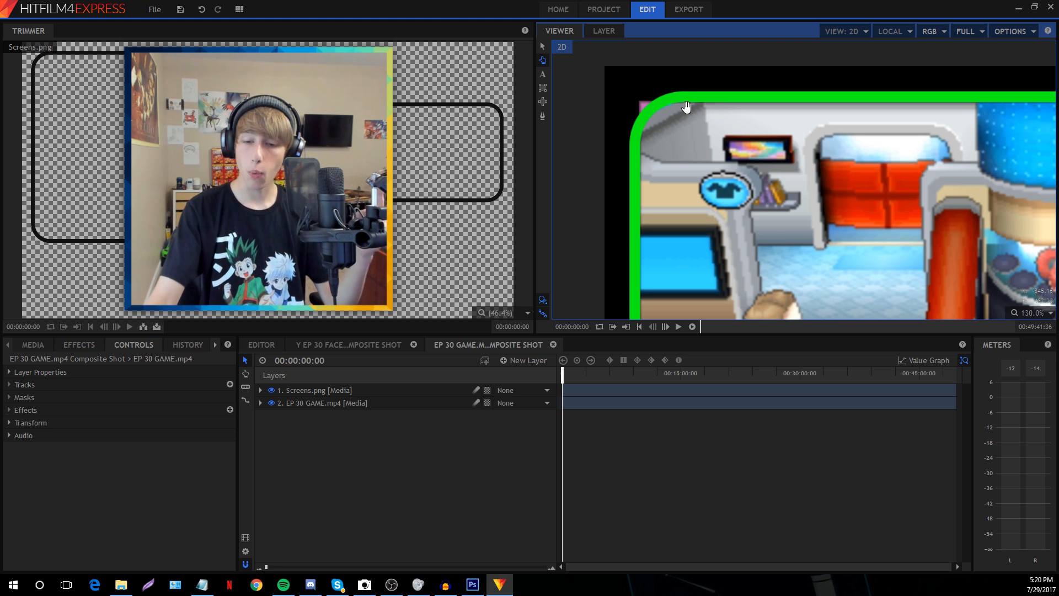
Fit the composite, zoom to about 140% on the corner, and select EP 30 GAME.mp4 with the Pen tool
{"action": "left_click", "coordinate": [1033, 313]}
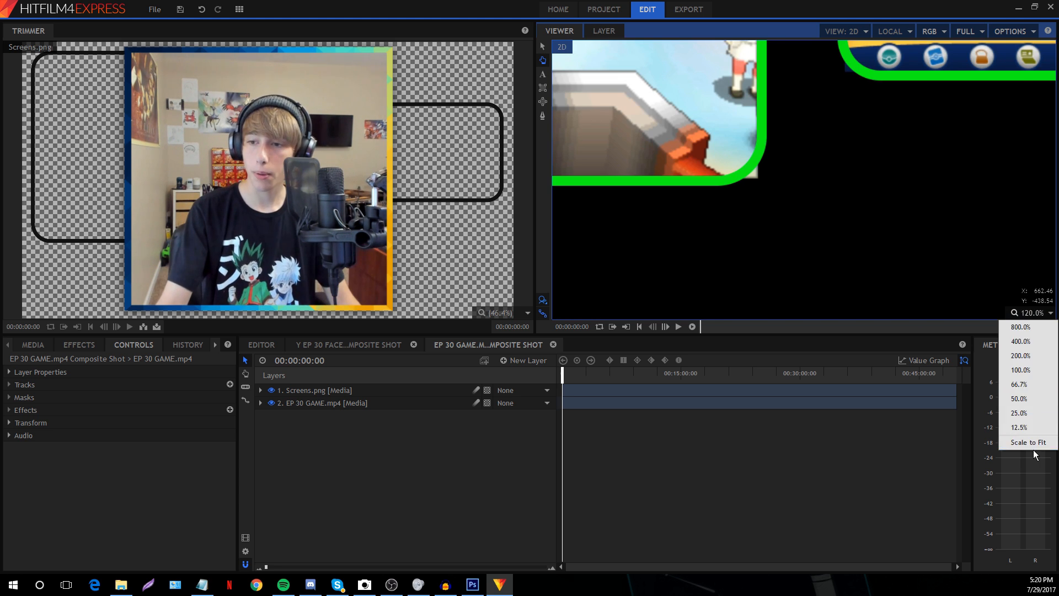
{"action": "left_click", "coordinate": [1034, 449]}
{"action": "left_click", "coordinate": [1031, 314]}
{"action": "left_click", "coordinate": [1028, 442]}
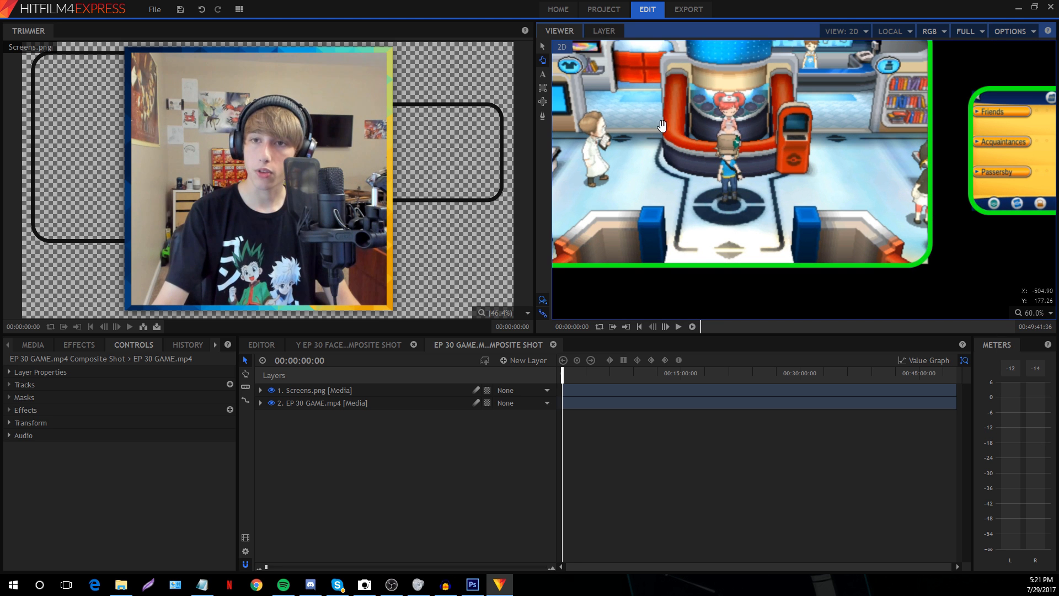
{"action": "scroll", "coordinate": [577, 69], "scroll_direction": "up", "scroll_amount": 4}
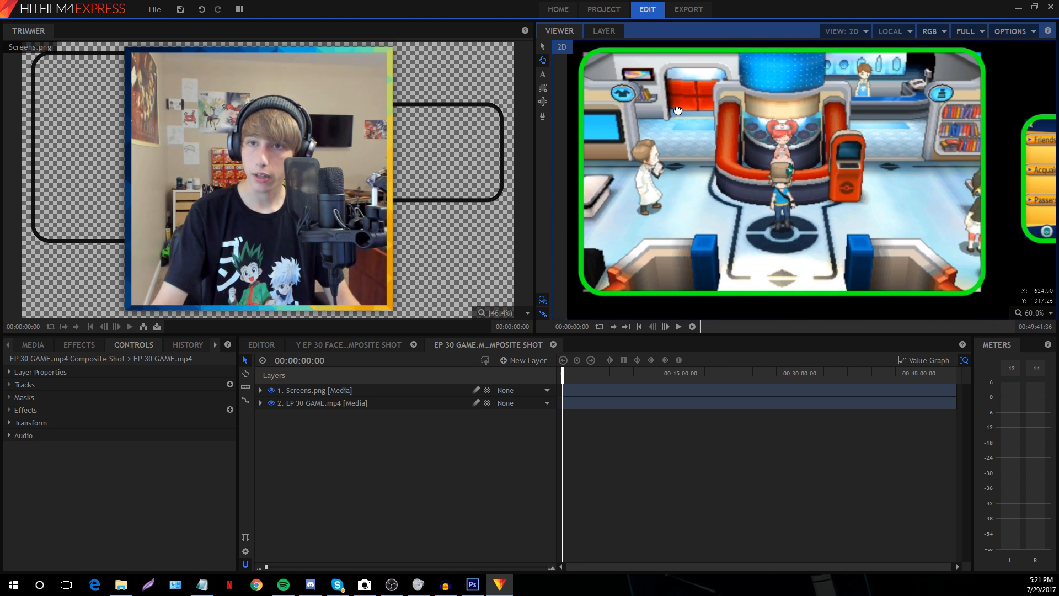
{"action": "scroll", "coordinate": [574, 55], "scroll_direction": "up", "scroll_amount": 2}
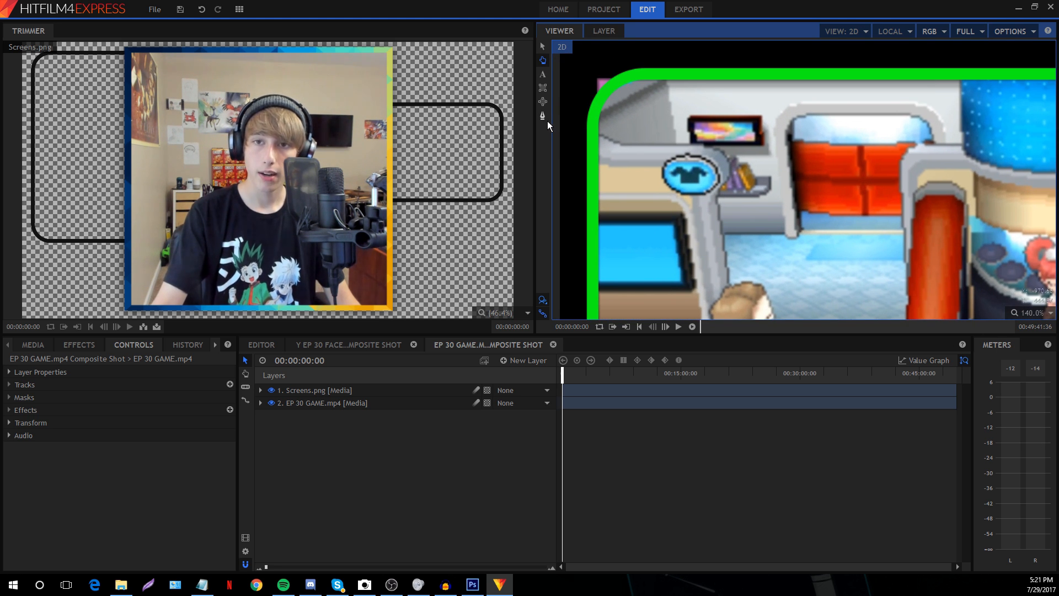
{"action": "left_click", "coordinate": [543, 116]}
{"action": "left_click", "coordinate": [339, 403]}
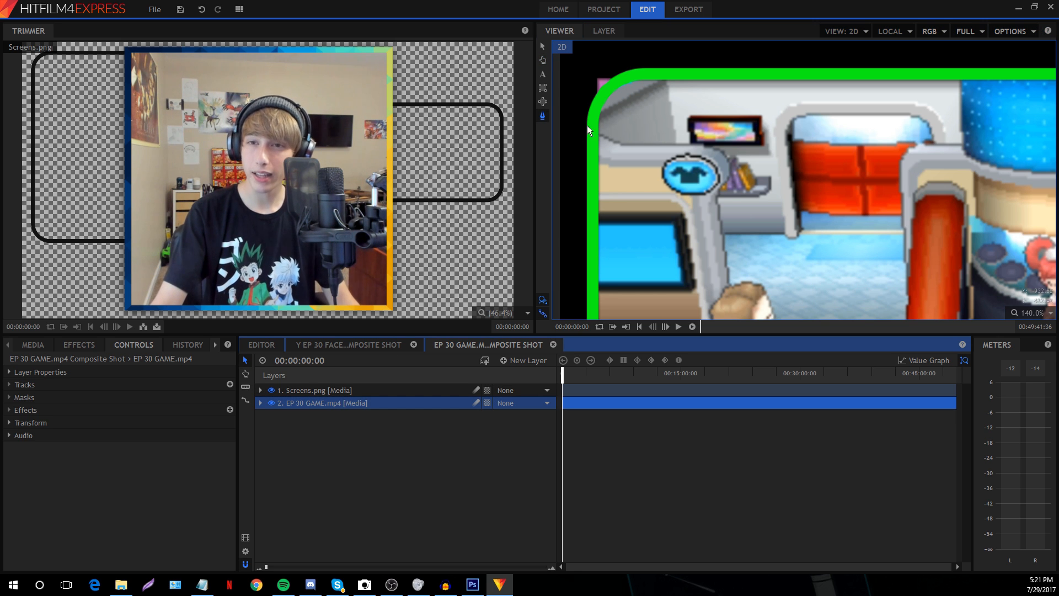
Trace a closed Pen mask on EP 30 GAME.mp4 around the rounded green frame
{"action": "left_click", "coordinate": [640, 77]}
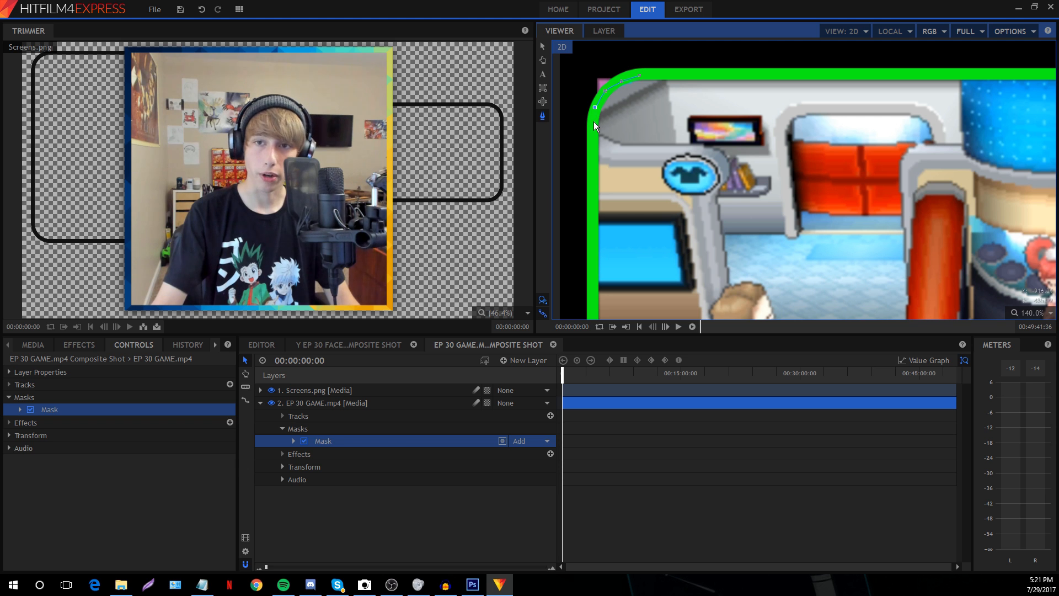
{"action": "left_click", "coordinate": [543, 61]}
{"action": "left_click_drag", "start_coordinate": [640, 264], "coordinate": [612, 66]}
{"action": "left_click_drag", "start_coordinate": [651, 309], "coordinate": [645, 172]}
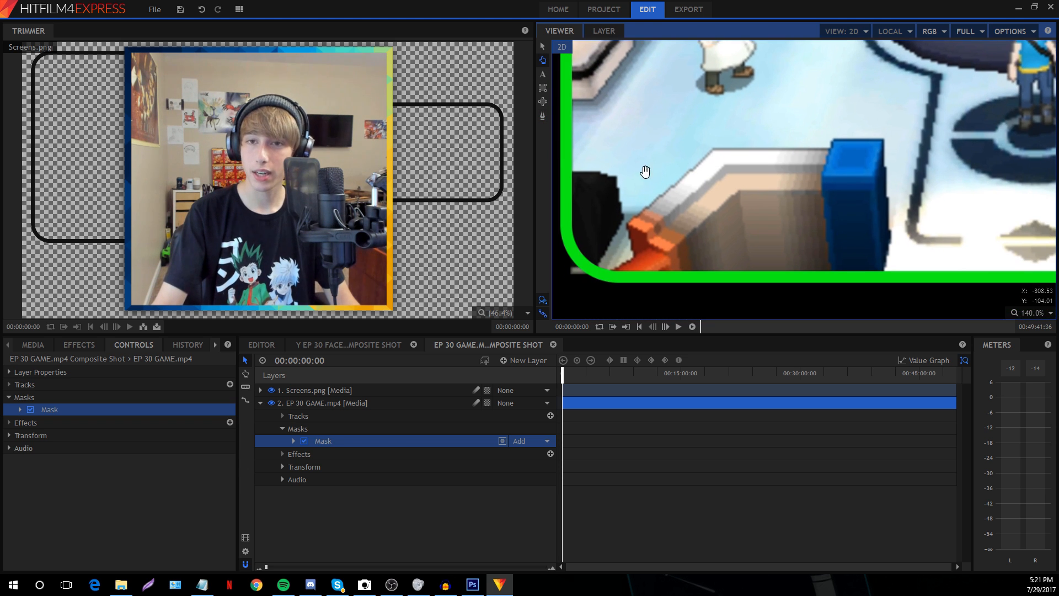
{"action": "left_click", "coordinate": [541, 116]}
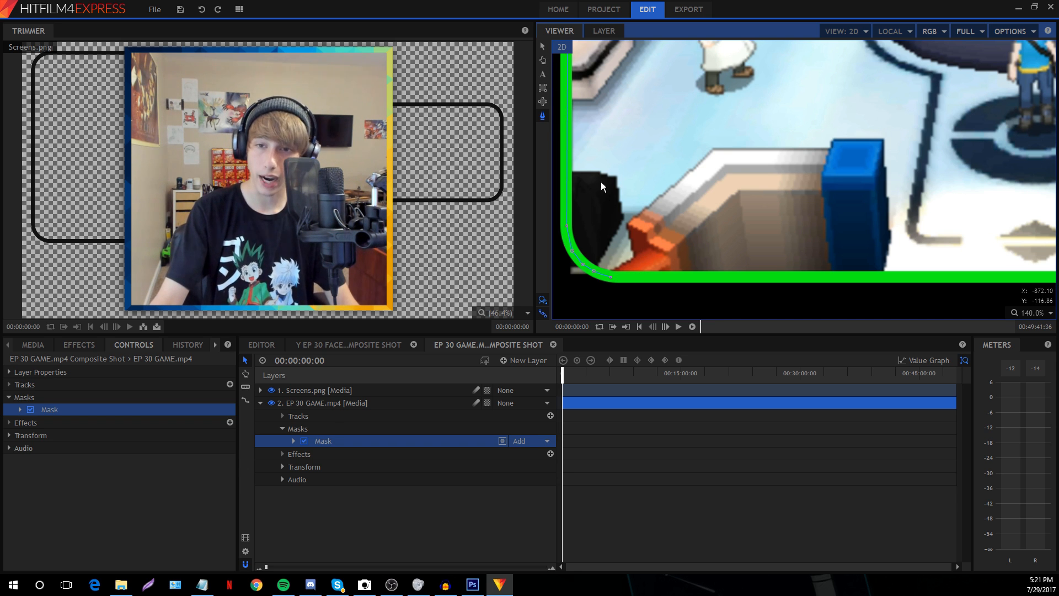
{"action": "left_click", "coordinate": [543, 60]}
{"action": "left_click_drag", "start_coordinate": [809, 159], "coordinate": [548, 144]}
{"action": "left_click_drag", "start_coordinate": [864, 170], "coordinate": [583, 141]}
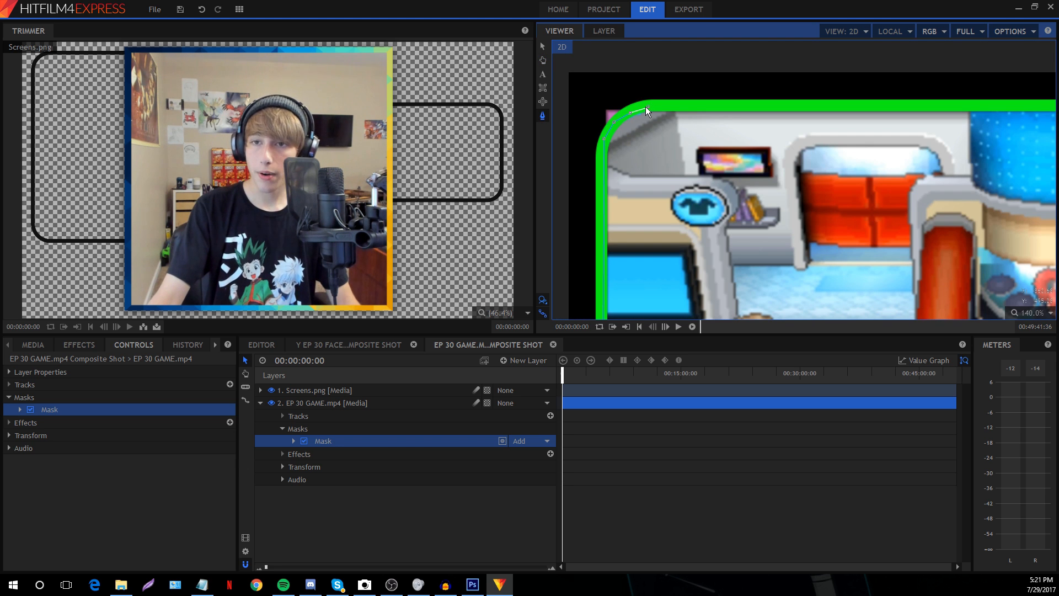
{"action": "left_click", "coordinate": [648, 104]}
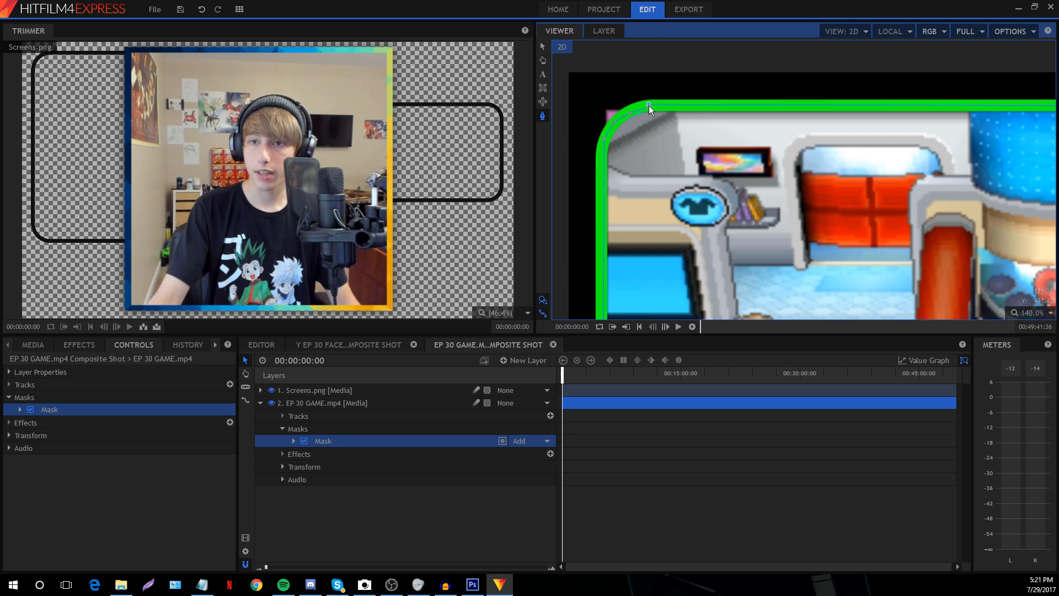
{"action": "left_click", "coordinate": [543, 47]}
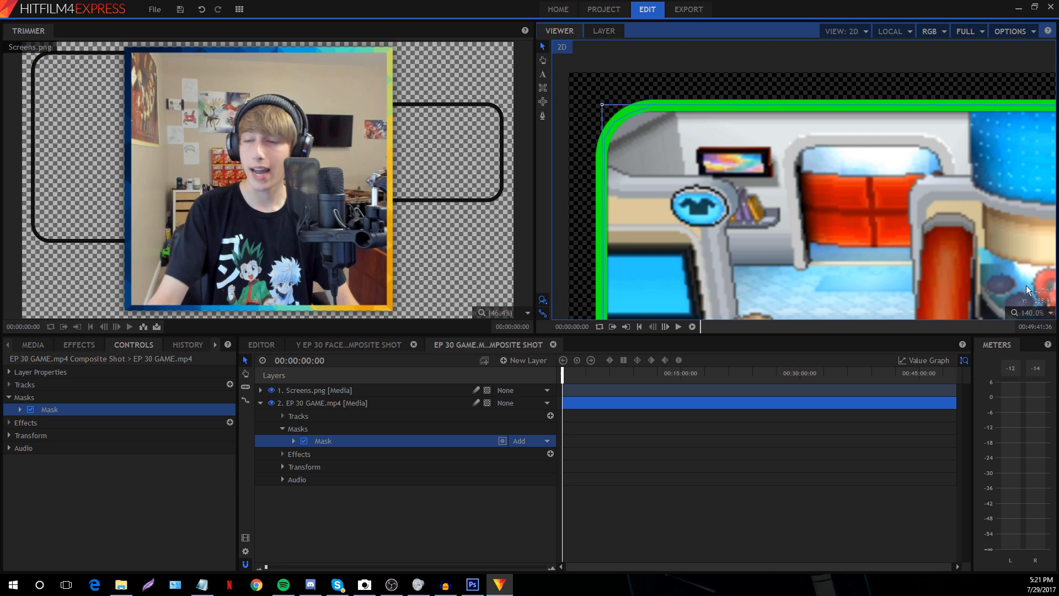
Scale the viewer to fit and hide the Screens.png overlay to check the mask
{"action": "left_click", "coordinate": [1030, 313]}
{"action": "left_click", "coordinate": [1023, 441]}
{"action": "left_click", "coordinate": [271, 390]}
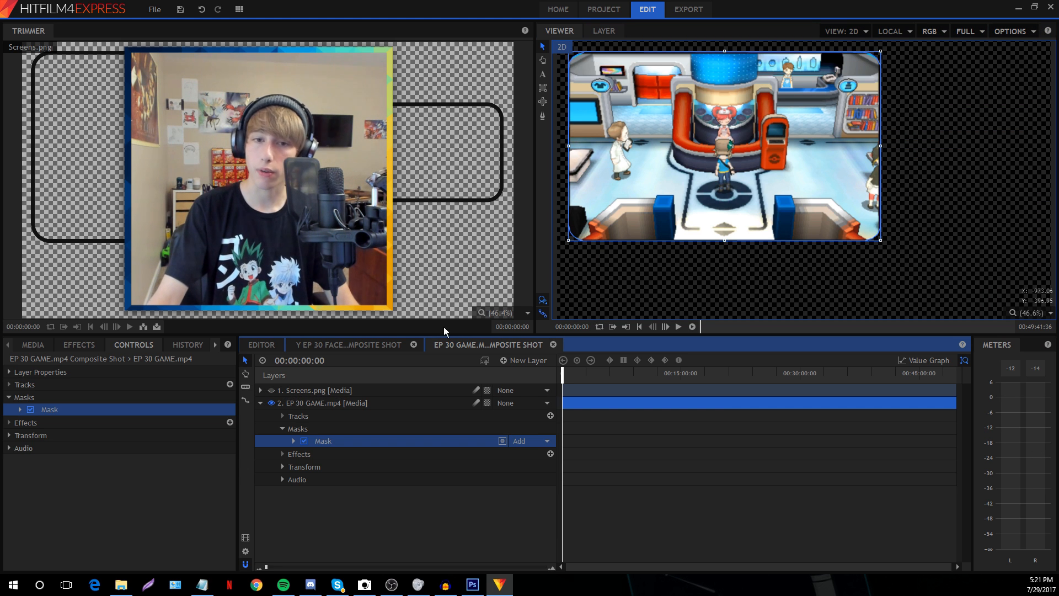
{"action": "left_click", "coordinate": [272, 391]}
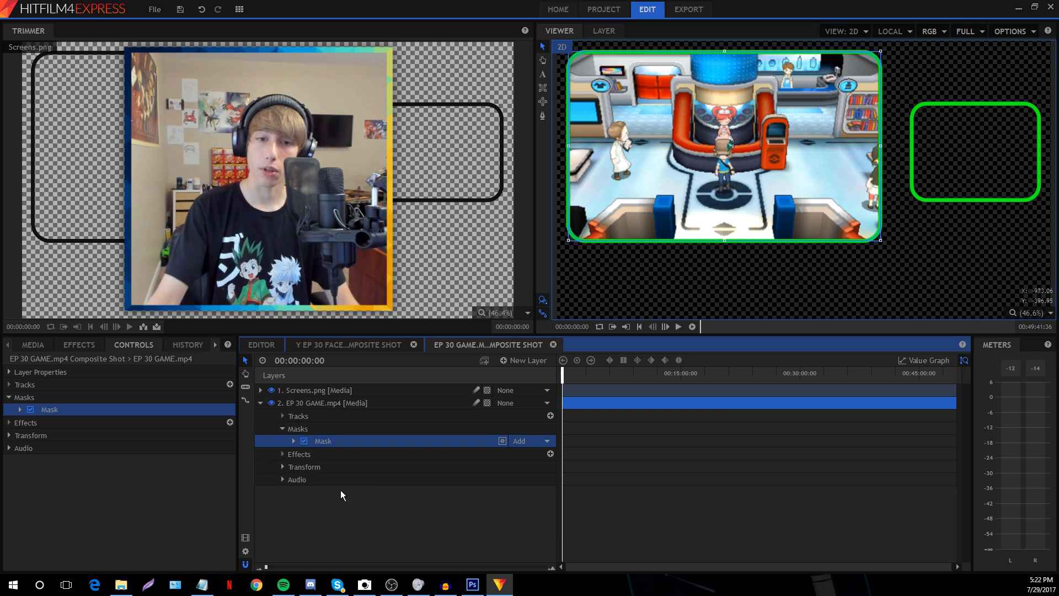
{"action": "left_click", "coordinate": [340, 491]}
{"action": "left_click", "coordinate": [271, 391]}
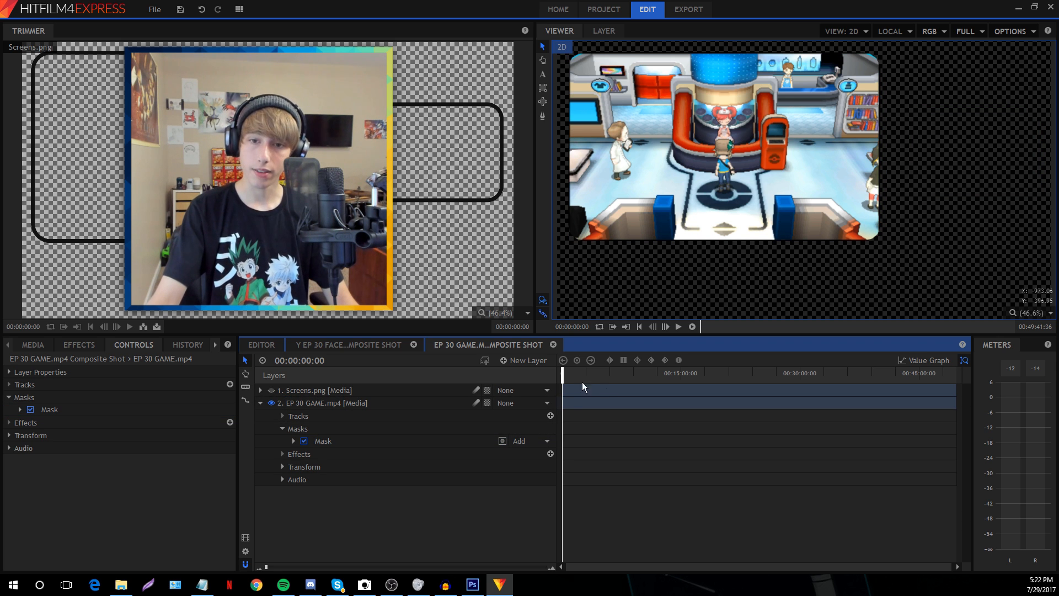
Expand the gameplay layer's Transform and add a Position keyframe at frame 0
{"action": "left_click", "coordinate": [282, 429]}
{"action": "left_click", "coordinate": [282, 453]}
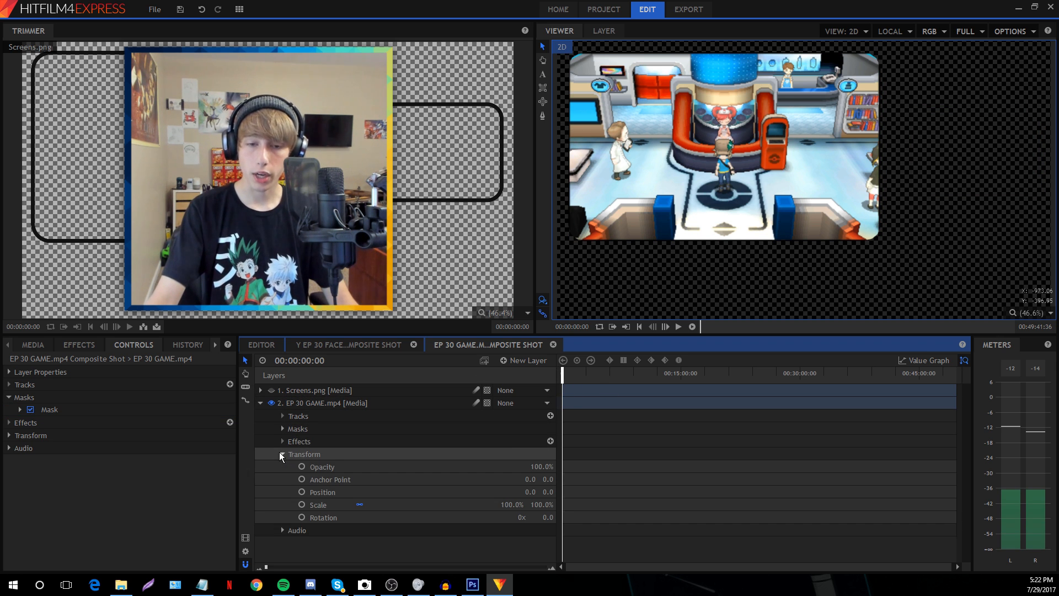
{"action": "left_click_drag", "start_coordinate": [266, 567], "coordinate": [282, 567]}
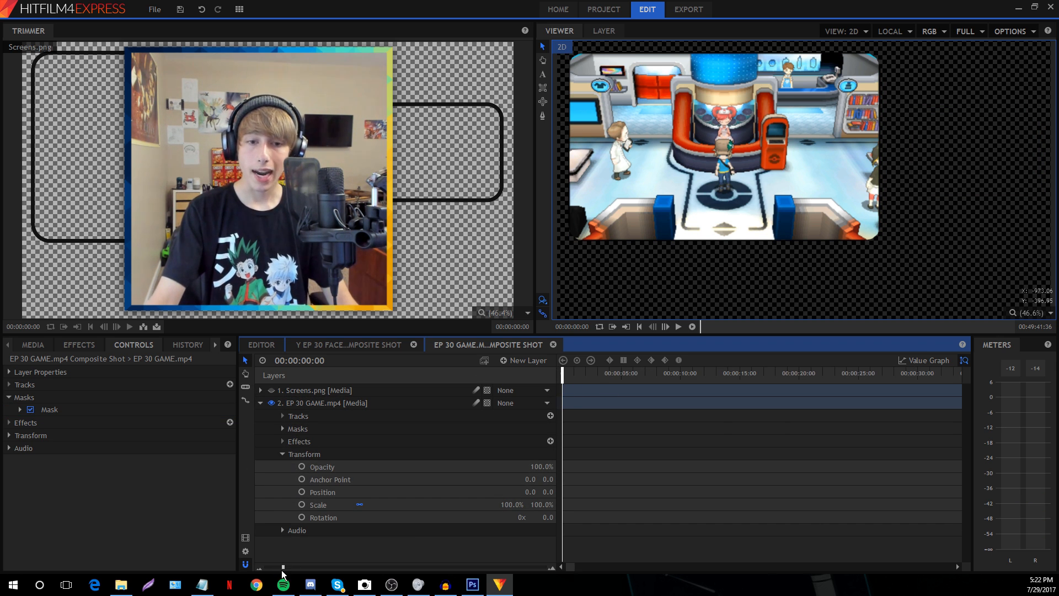
{"action": "left_click", "coordinate": [308, 492]}
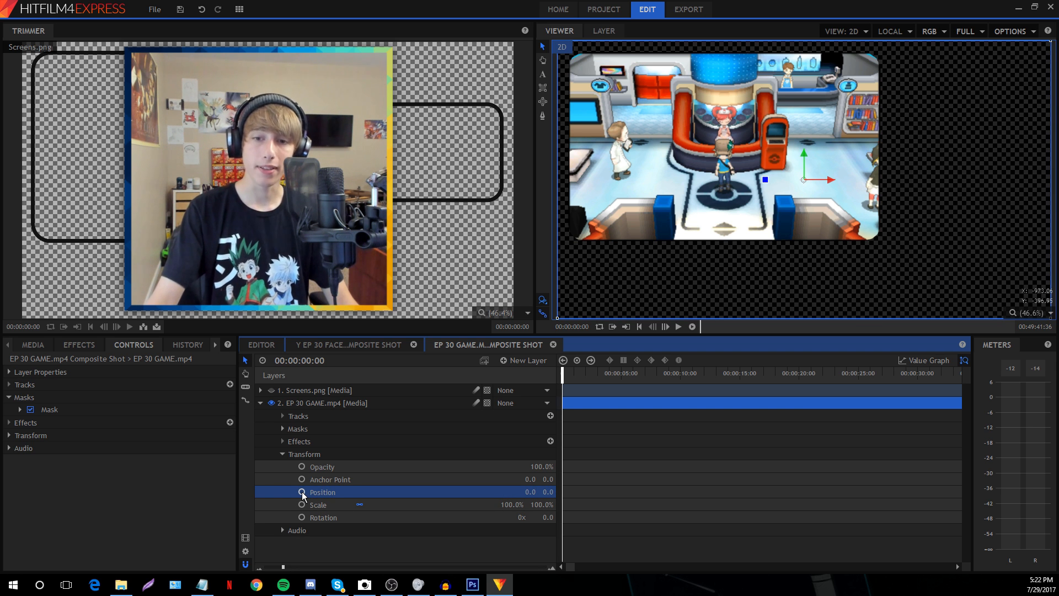
{"action": "left_click", "coordinate": [302, 492]}
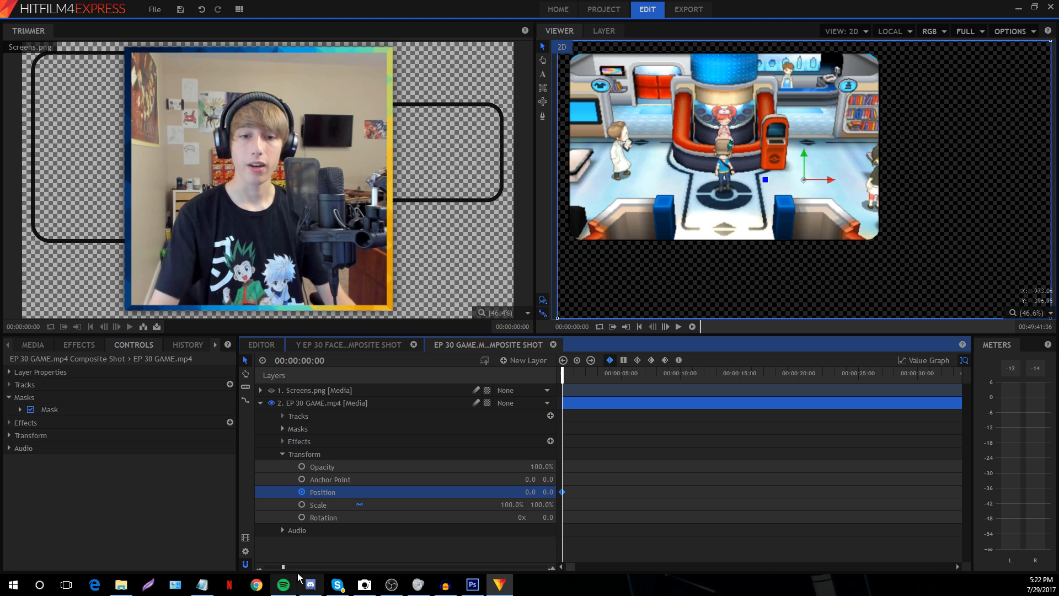
{"action": "left_click_drag", "start_coordinate": [283, 567], "coordinate": [295, 567]}
Set the game layer's Position X to -1304 at frame 0, following the animation notes
{"action": "left_click", "coordinate": [202, 585]}
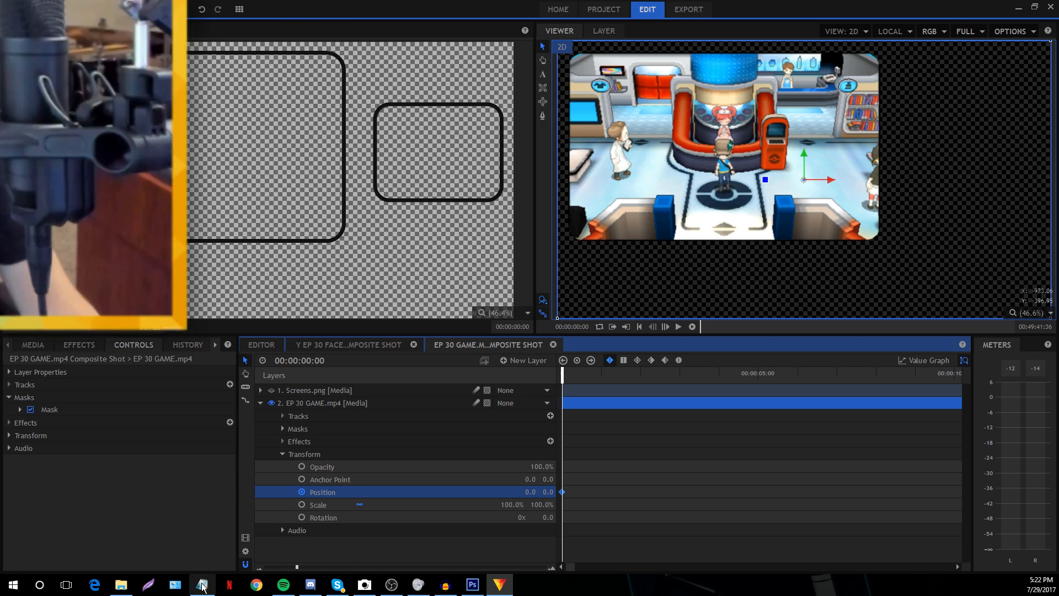
{"action": "left_click_drag", "start_coordinate": [78, 100], "coordinate": [351, 100]}
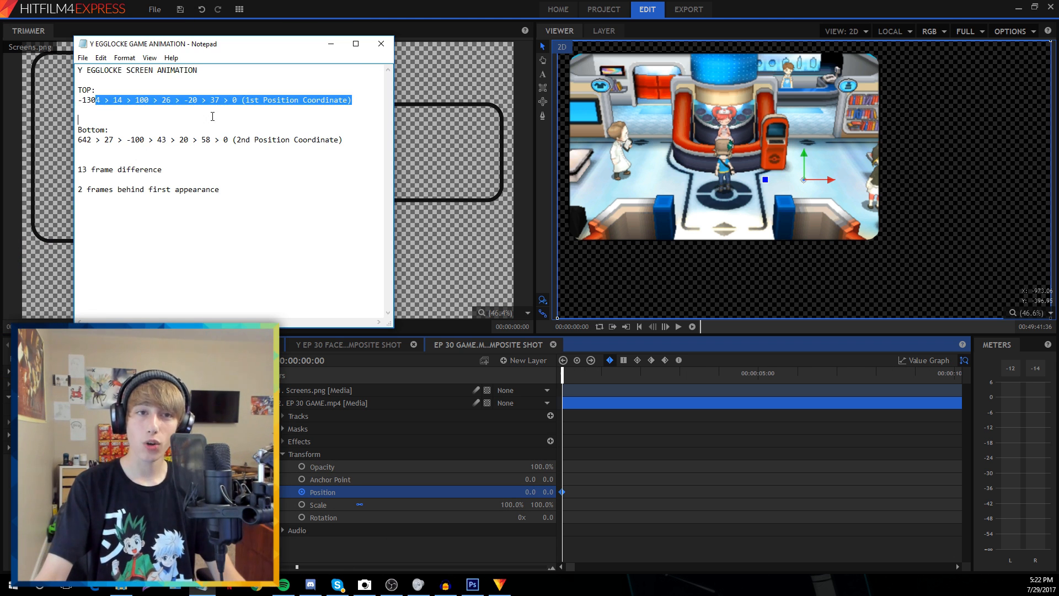
{"action": "left_click", "coordinate": [208, 101]}
{"action": "left_click_drag", "start_coordinate": [78, 100], "coordinate": [162, 100]}
{"action": "left_click", "coordinate": [80, 110]}
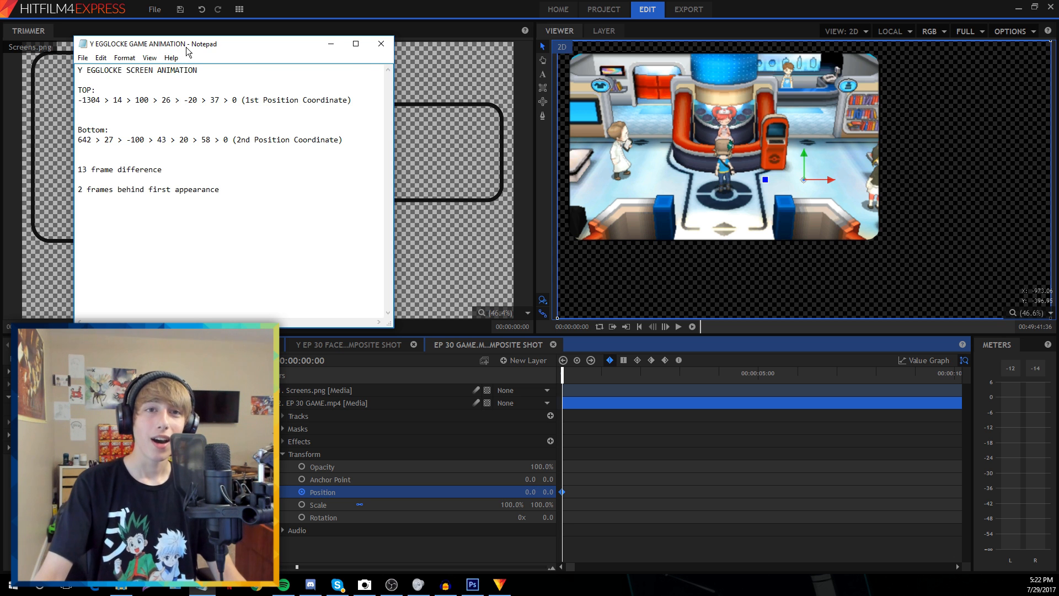
{"action": "left_click_drag", "start_coordinate": [165, 44], "coordinate": [140, 49]}
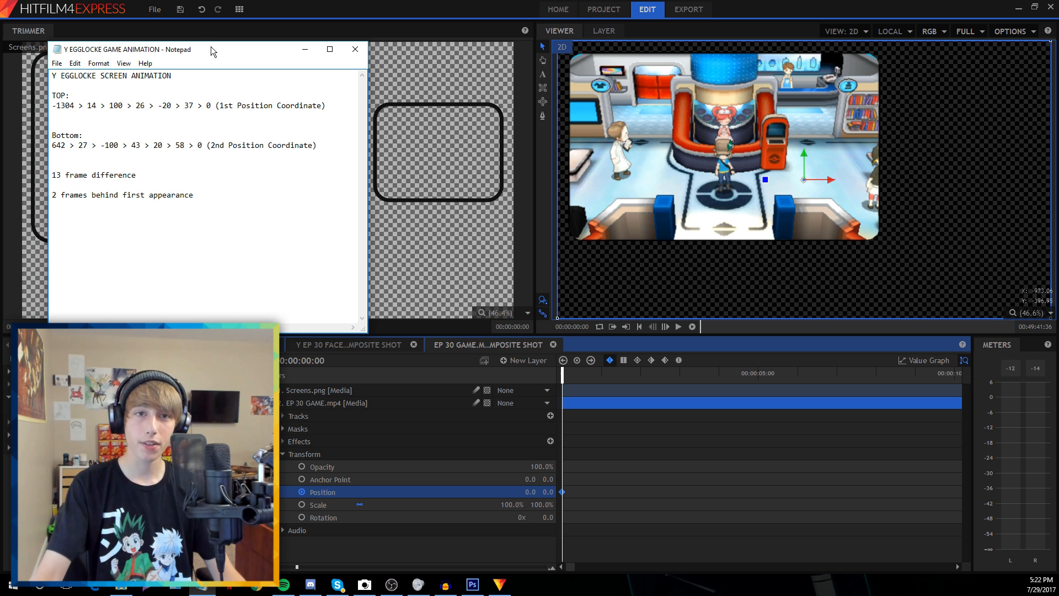
{"action": "left_click", "coordinate": [527, 491]}
{"action": "left_click", "coordinate": [529, 492]}
{"action": "type", "text": "-130"}
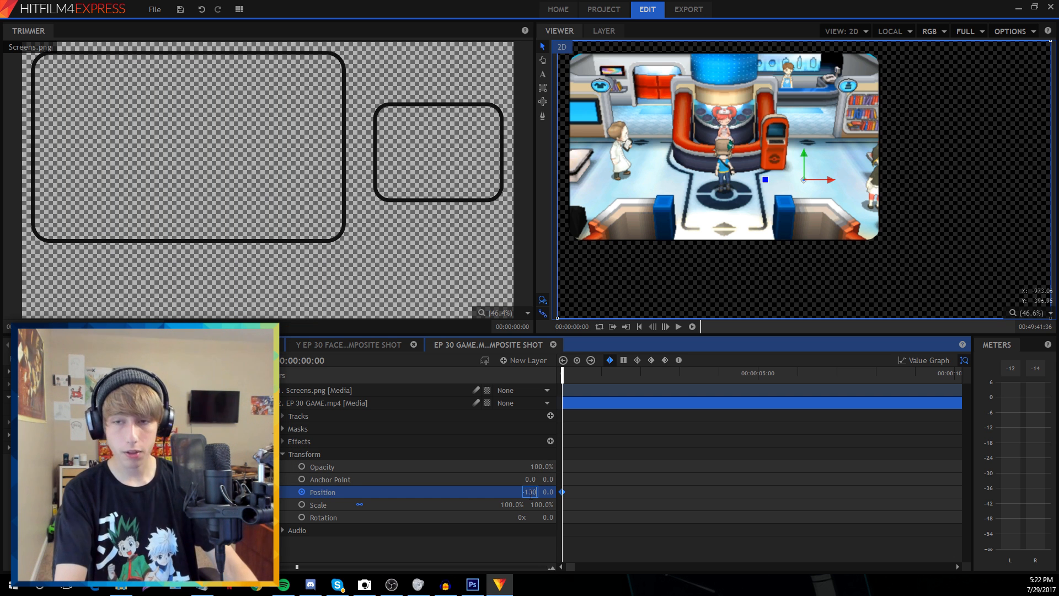
{"action": "type", "text": "4"}
{"action": "key", "text": "Return"}
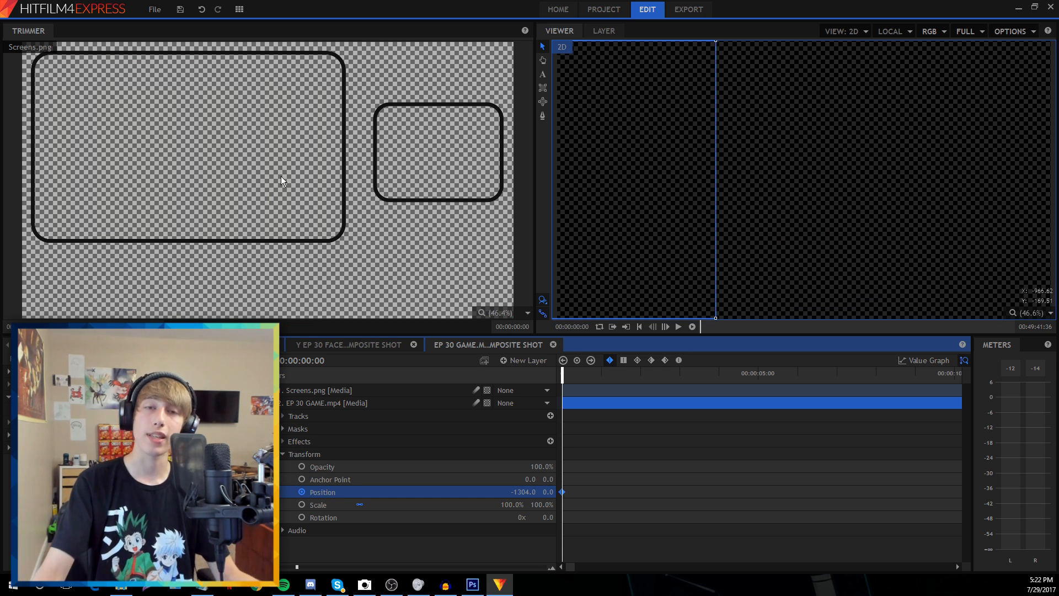
Move to frame 14 and key Position X at 100
{"action": "key", "text": "alt+Tab"}
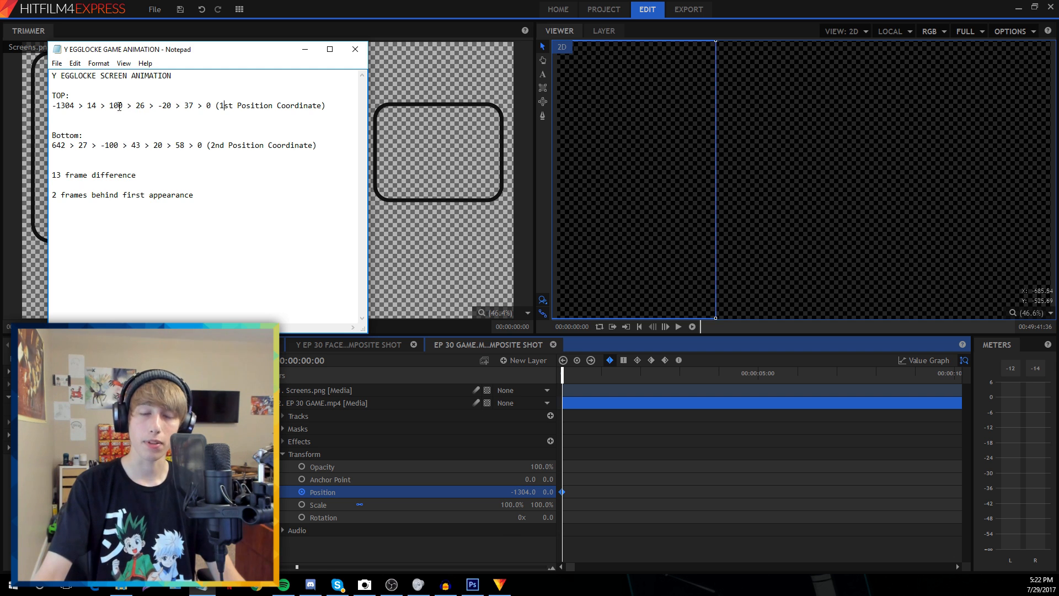
{"action": "key", "text": "alt+Tab"}
{"action": "left_click", "coordinate": [665, 327]}
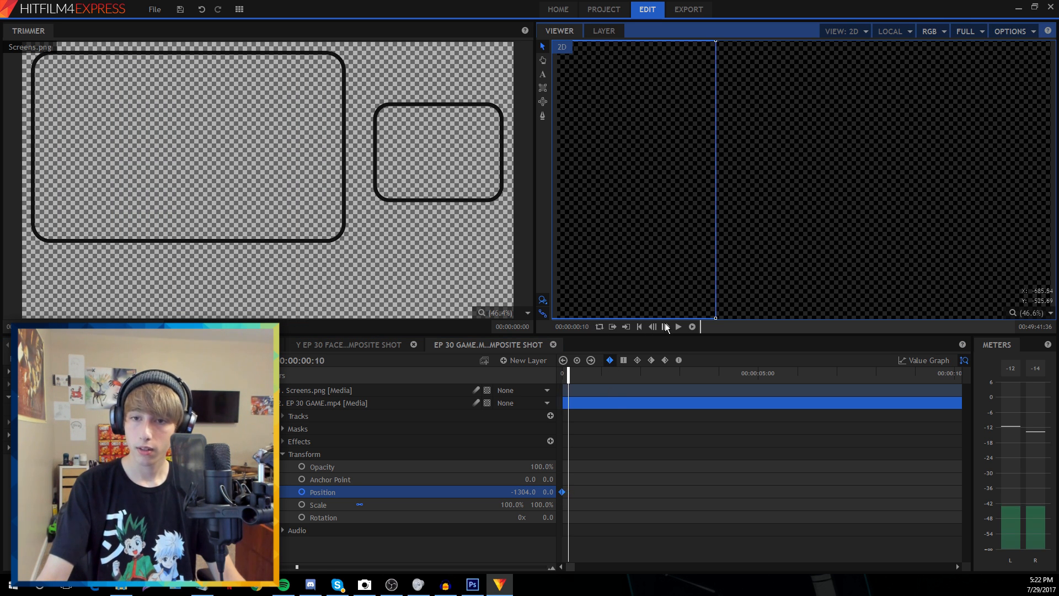
{"action": "left_click", "coordinate": [204, 586]}
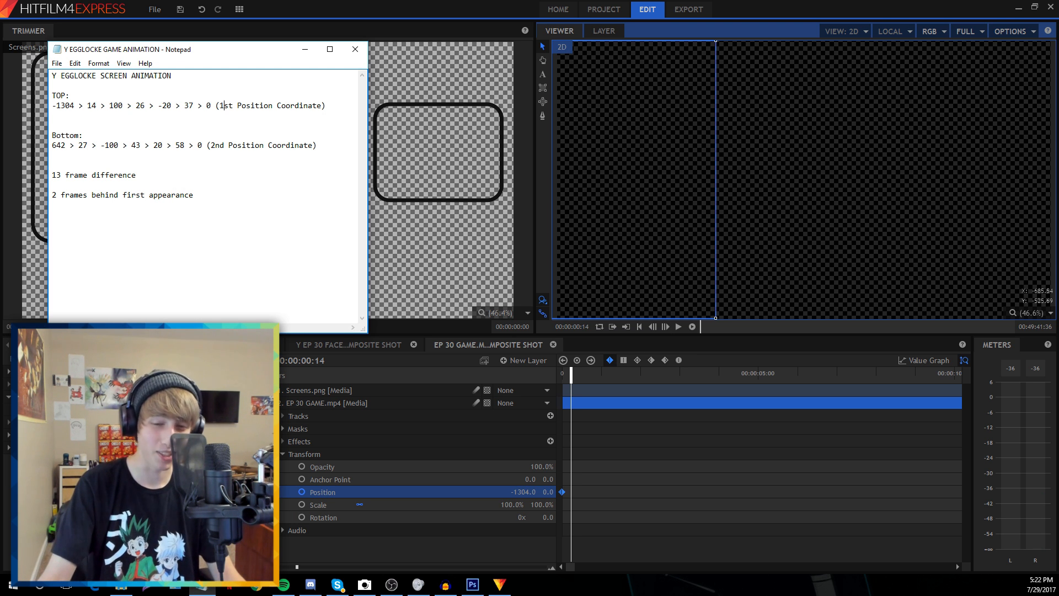
{"action": "left_click", "coordinate": [521, 492]}
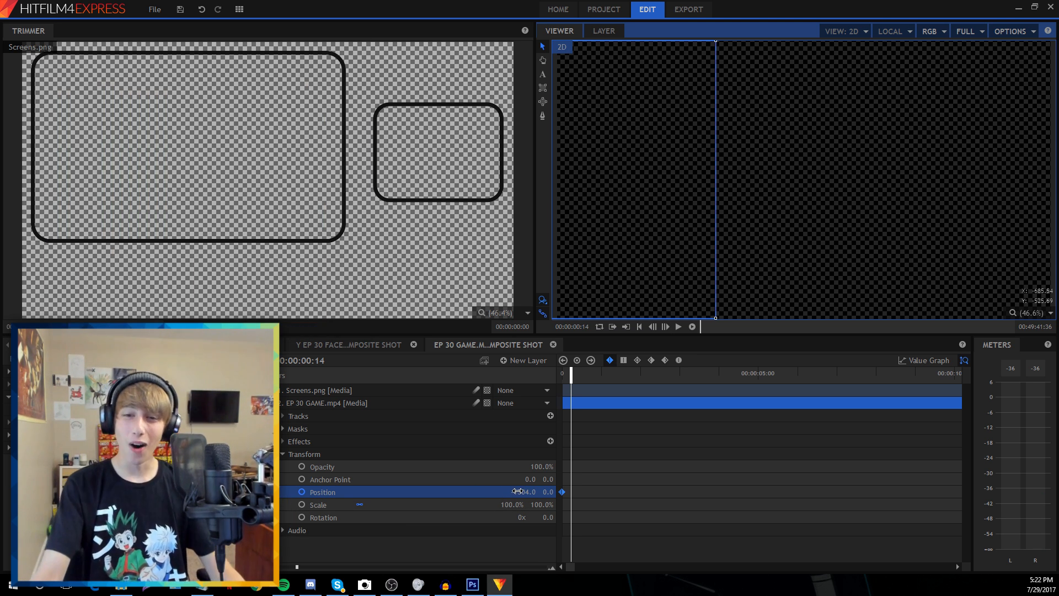
{"action": "type", "text": "100"}
{"action": "key", "text": "Return"}
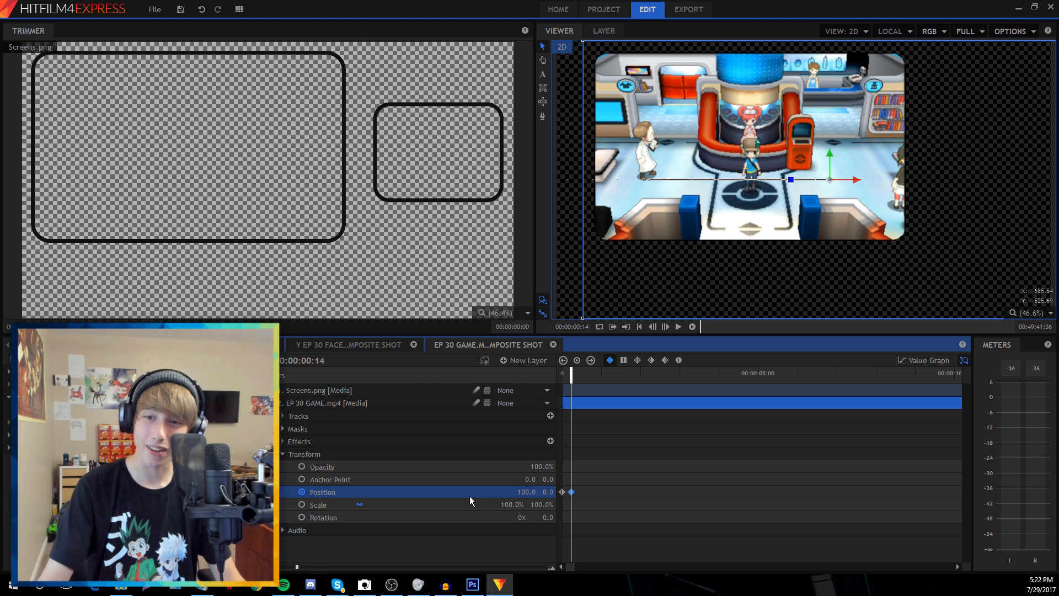
Zoom the timeline in and key the game video's Position X at -20
{"action": "left_click_drag", "start_coordinate": [295, 568], "coordinate": [308, 568]}
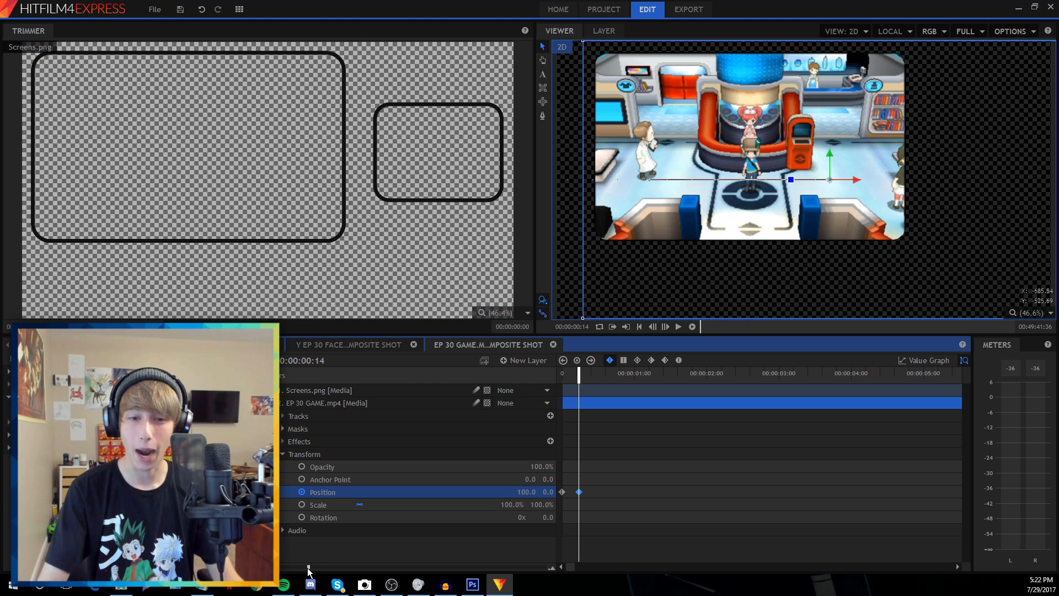
{"action": "left_click", "coordinate": [197, 590]}
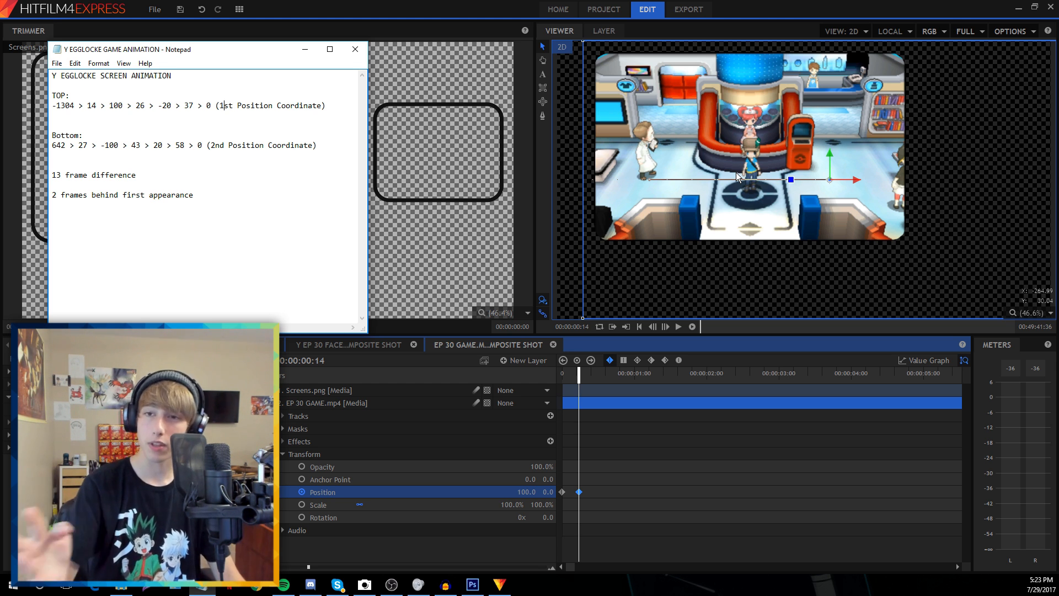
{"action": "left_click", "coordinate": [673, 326]}
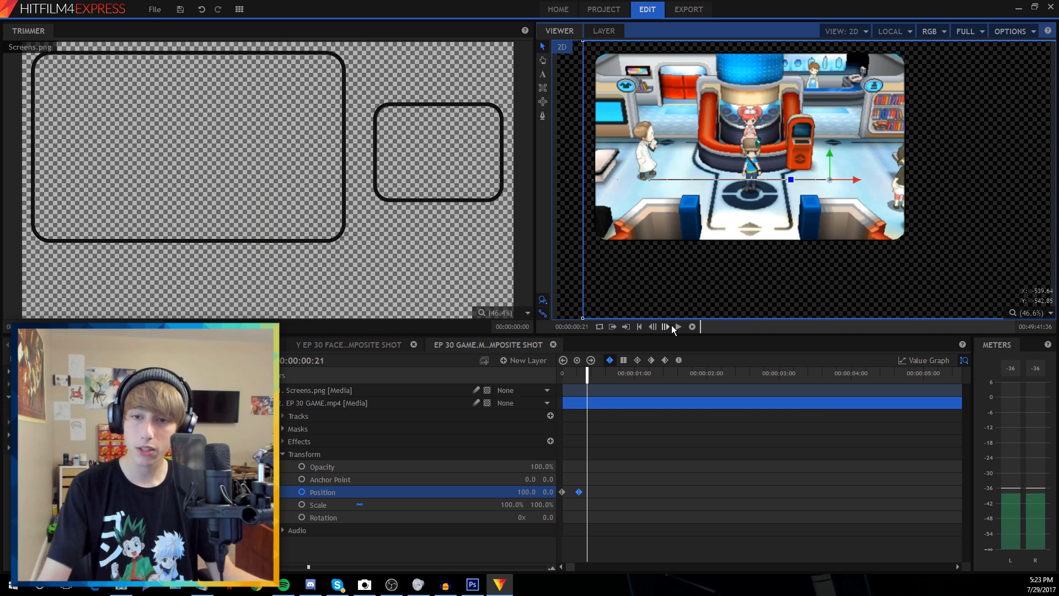
{"action": "key", "text": "alt+Tab"}
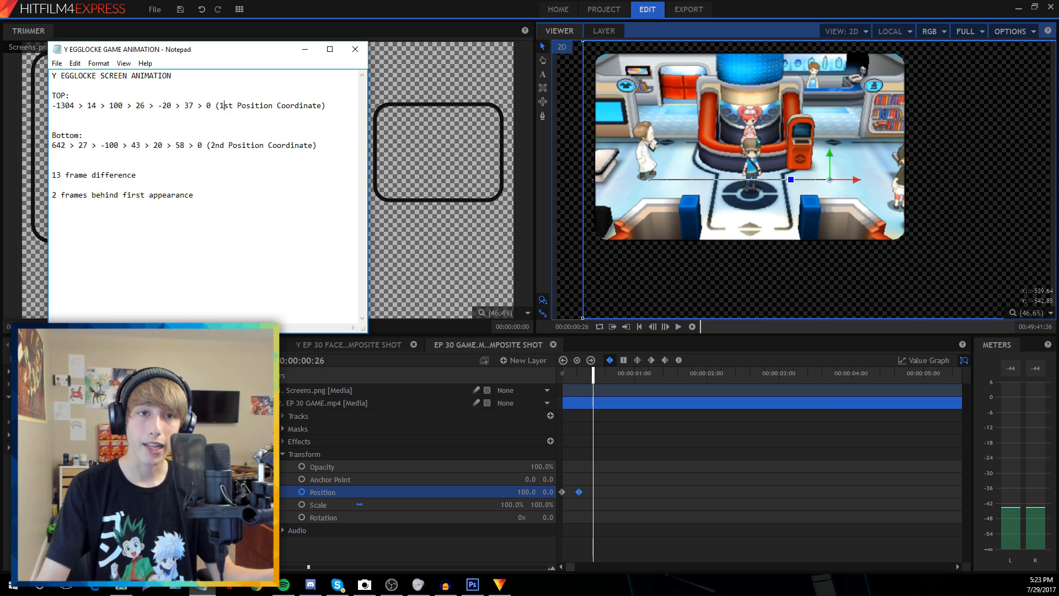
{"action": "left_click", "coordinate": [522, 491]}
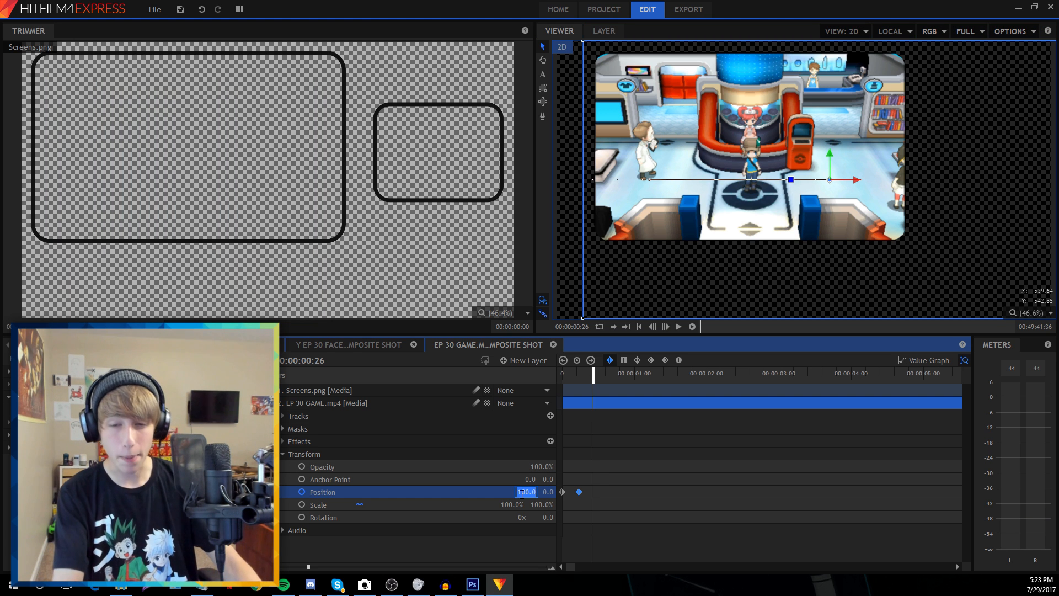
{"action": "key", "text": "Return"}
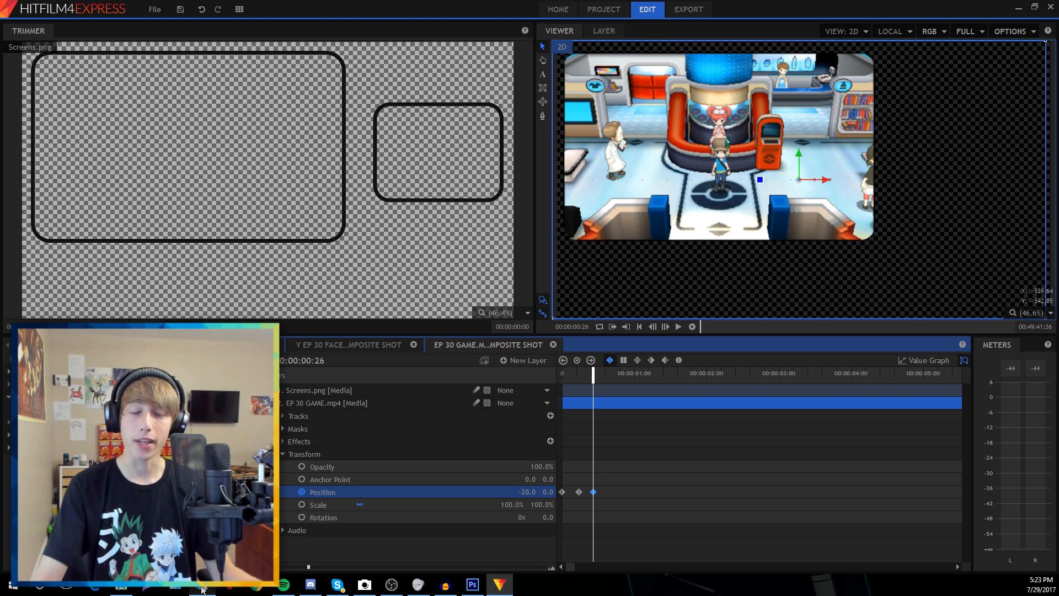
A few frames later, add the final Position X keyframe at 0
{"action": "key", "text": "alt+Tab"}
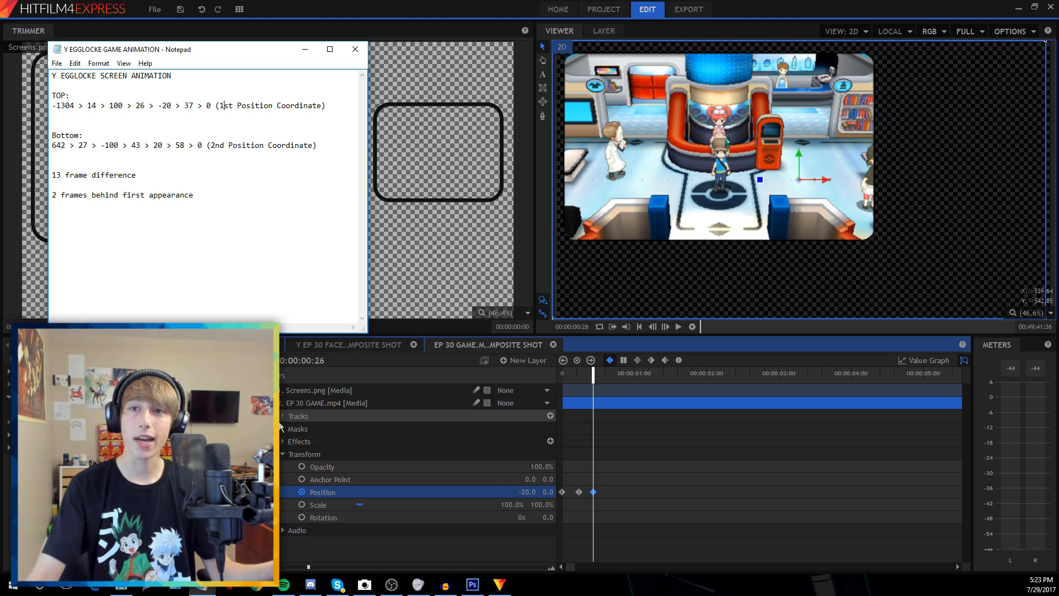
{"action": "left_click", "coordinate": [667, 326]}
{"action": "left_click", "coordinate": [666, 327]}
{"action": "left_click", "coordinate": [666, 326]}
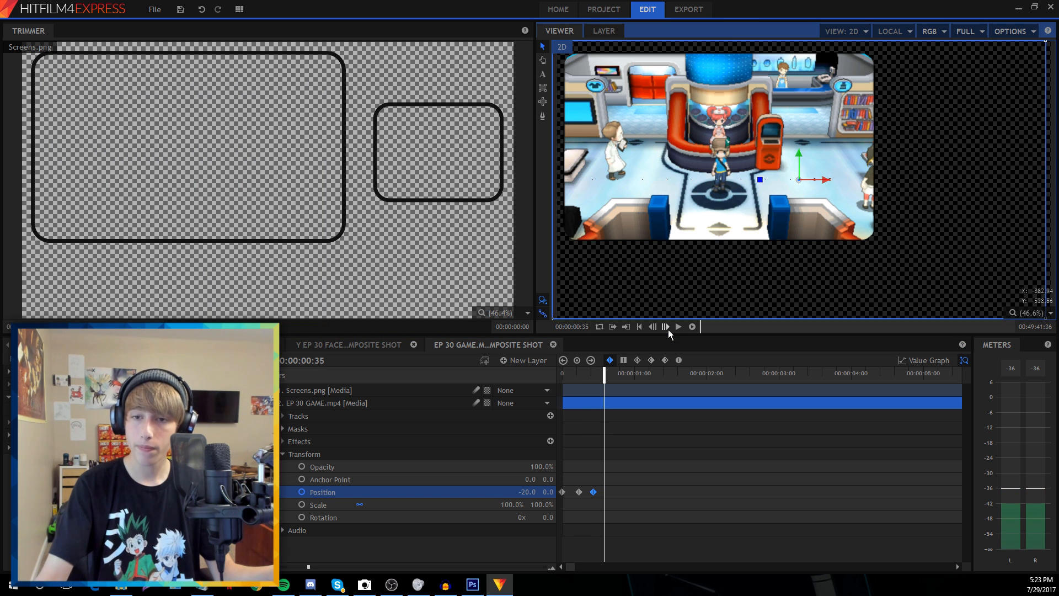
{"action": "left_click", "coordinate": [666, 326]}
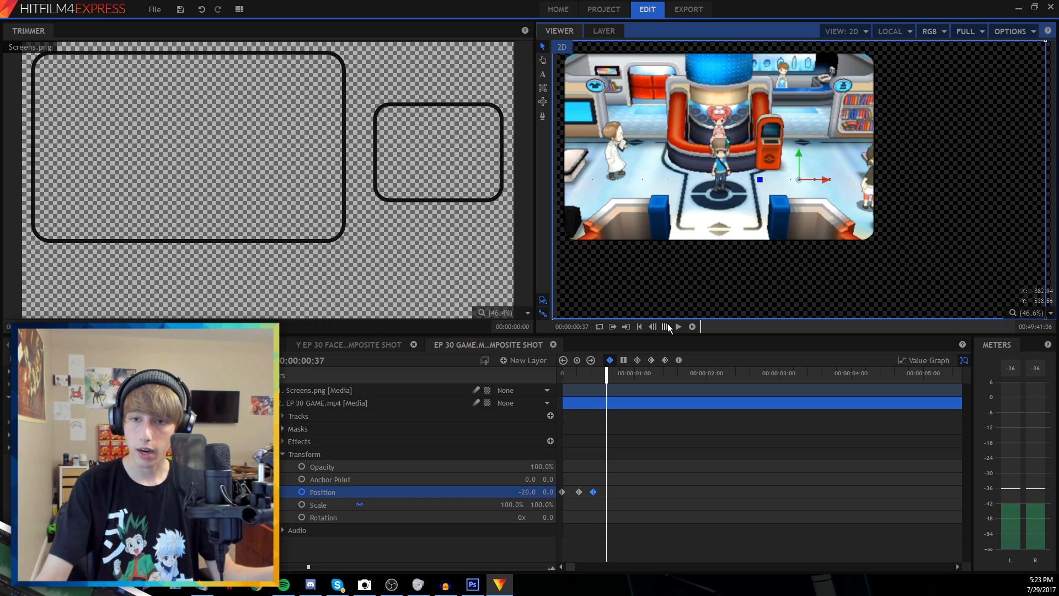
{"action": "left_click", "coordinate": [530, 492]}
{"action": "type", "text": "0"}
{"action": "key", "text": "Return"}
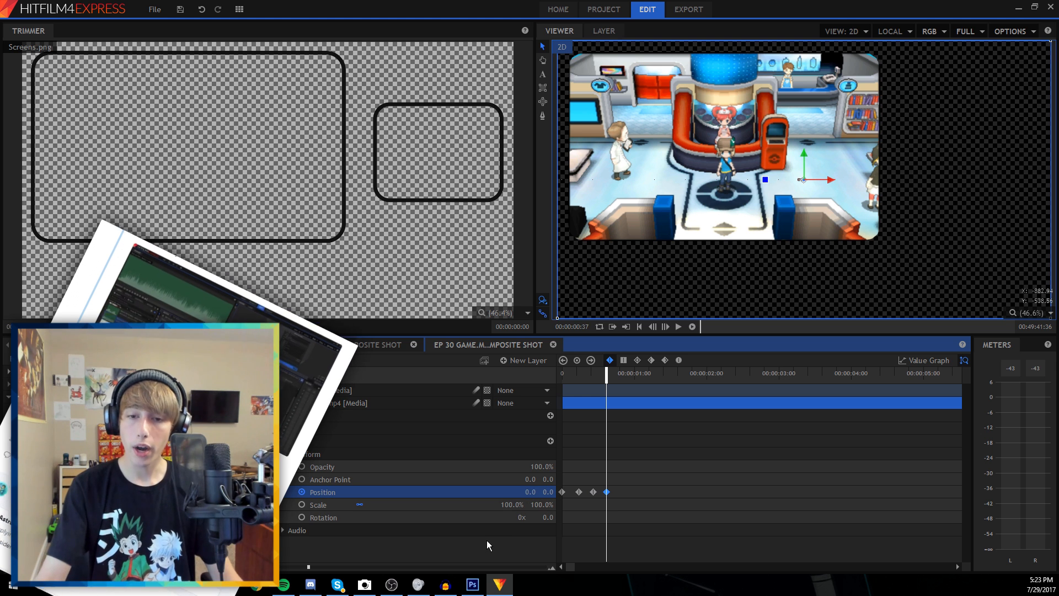
Play back the slide-in animation from the start
{"action": "left_click", "coordinate": [581, 381]}
{"action": "key", "text": "space"}
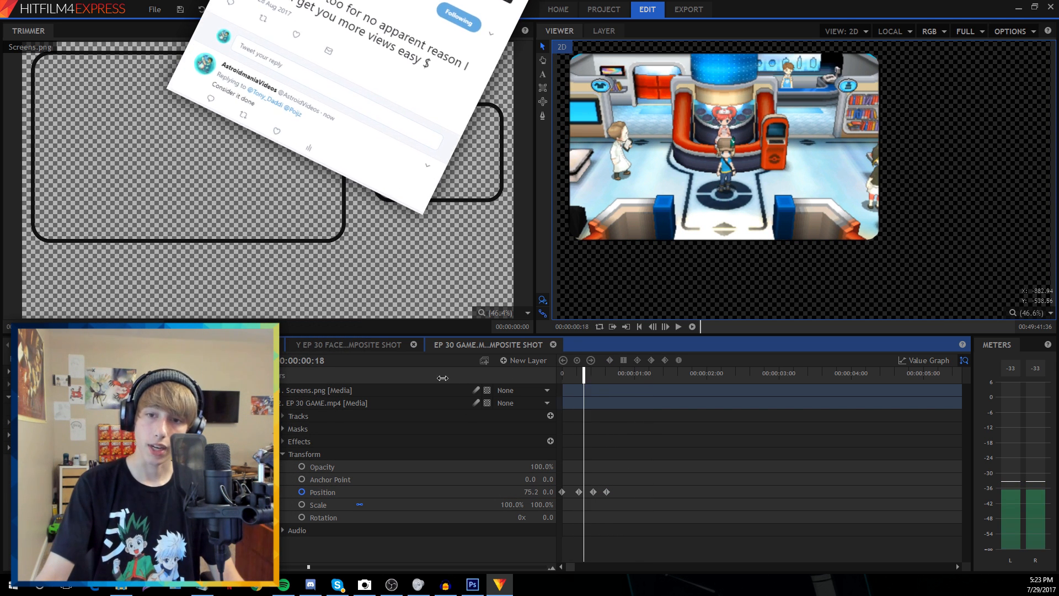
{"action": "key", "text": "space"}
{"action": "key", "text": "Home"}
{"action": "key", "text": "space"}
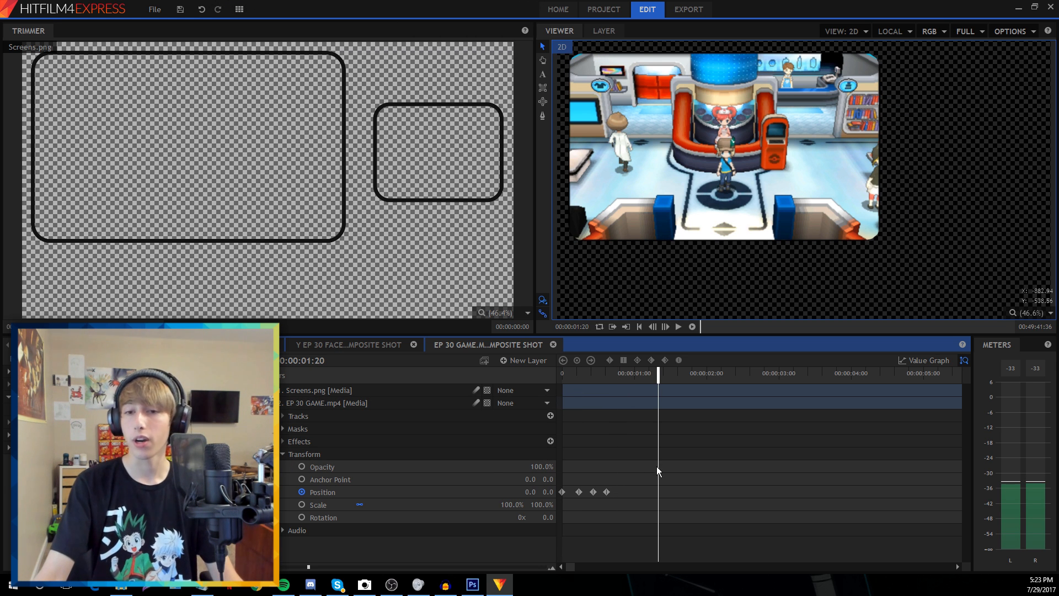
Select all four Position keyframes and convert them to Smooth
{"action": "left_click_drag", "start_coordinate": [657, 466], "coordinate": [554, 529]}
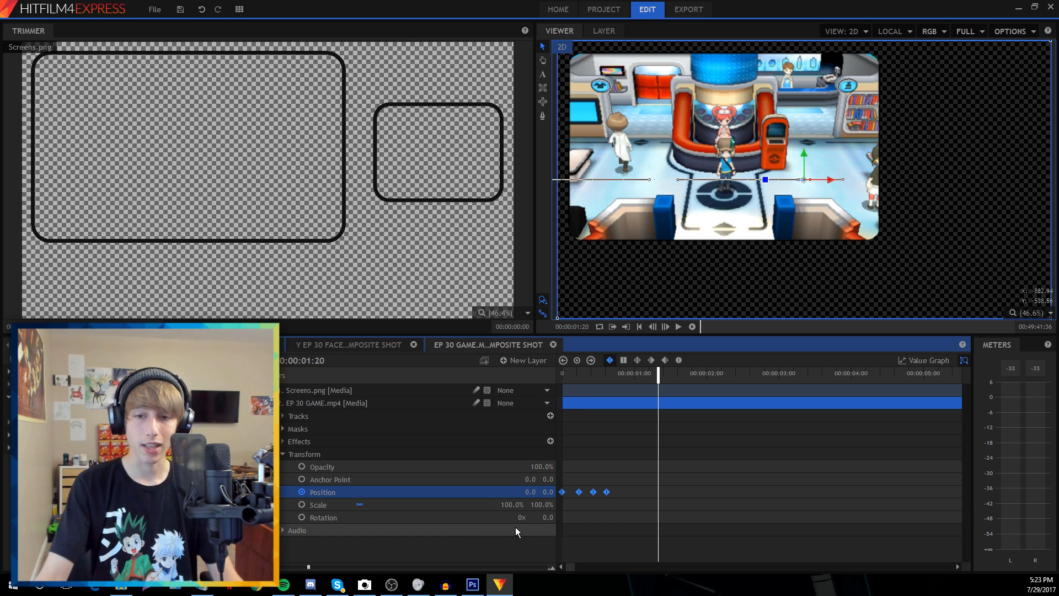
{"action": "left_click", "coordinate": [639, 362]}
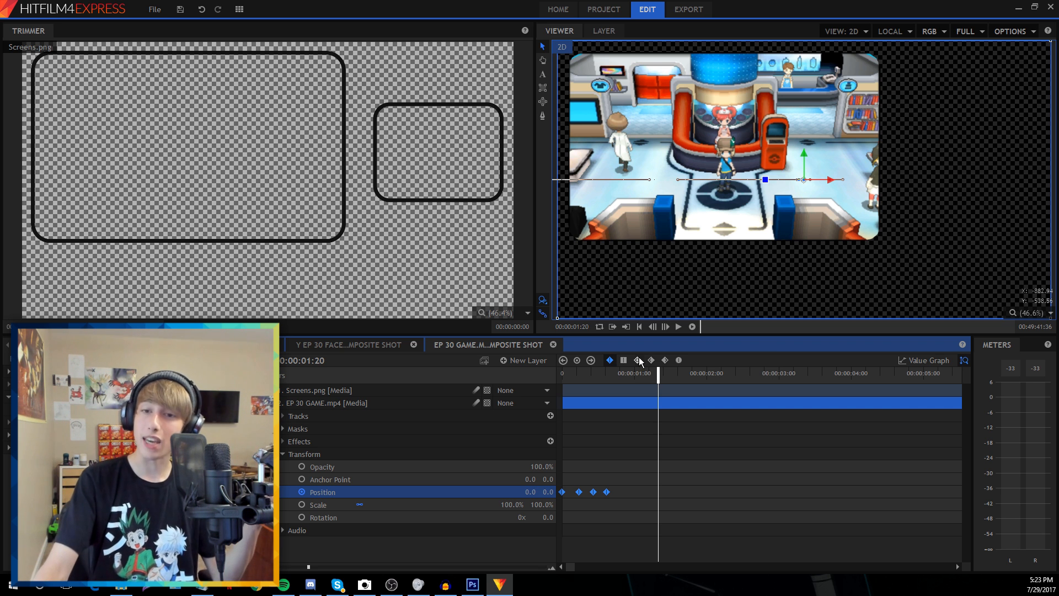
{"action": "left_click", "coordinate": [594, 405]}
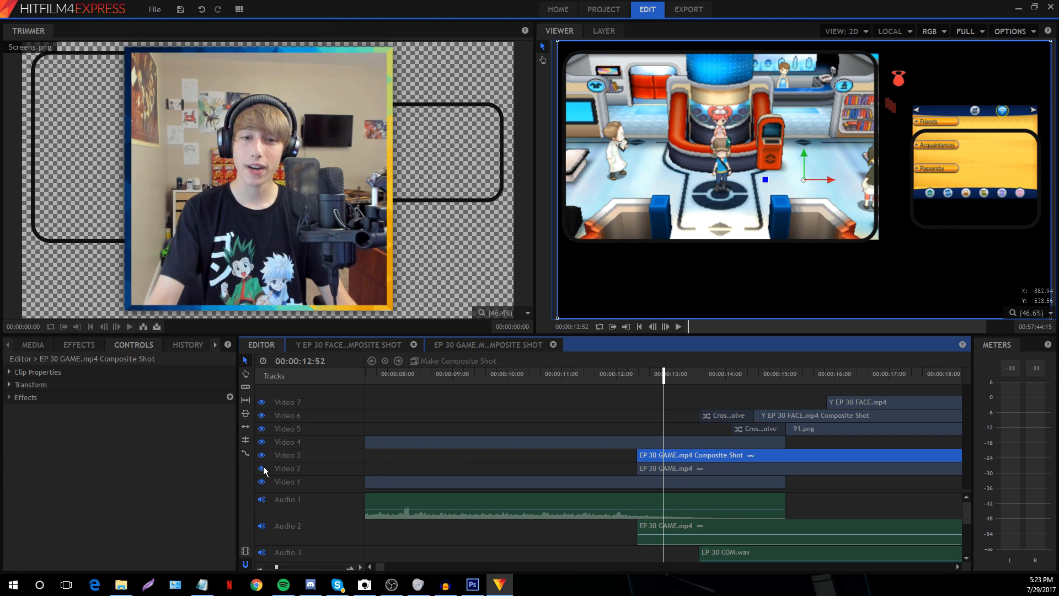
Hide the Video 2 track and move the playhead back to 12:21
{"action": "left_click", "coordinate": [262, 468]}
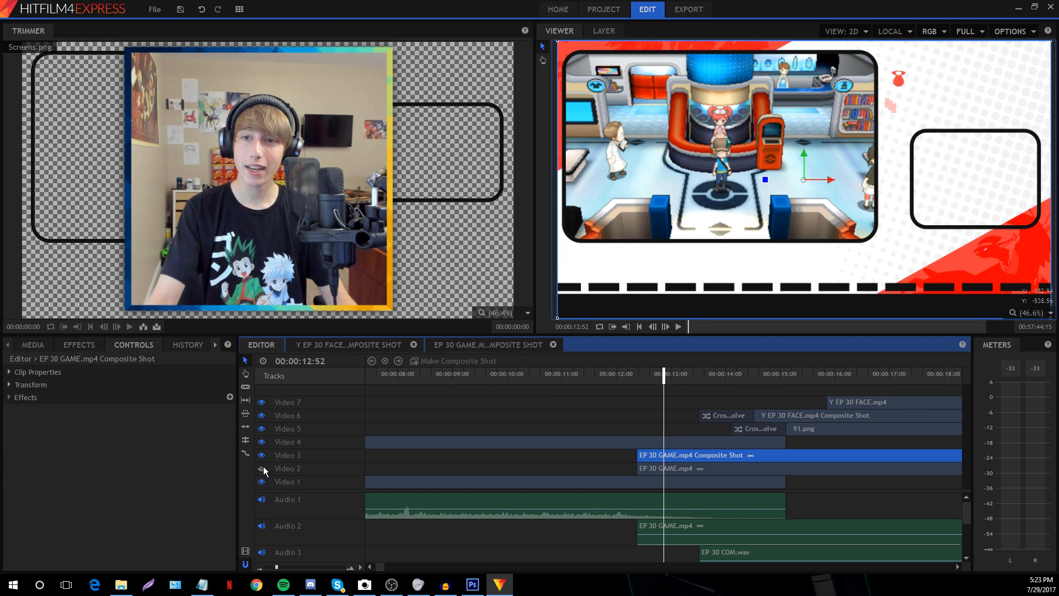
{"action": "right_click", "coordinate": [693, 455]}
{"action": "left_click", "coordinate": [726, 396]}
{"action": "scroll", "coordinate": [715, 535], "scroll_direction": "down", "scroll_amount": 2}
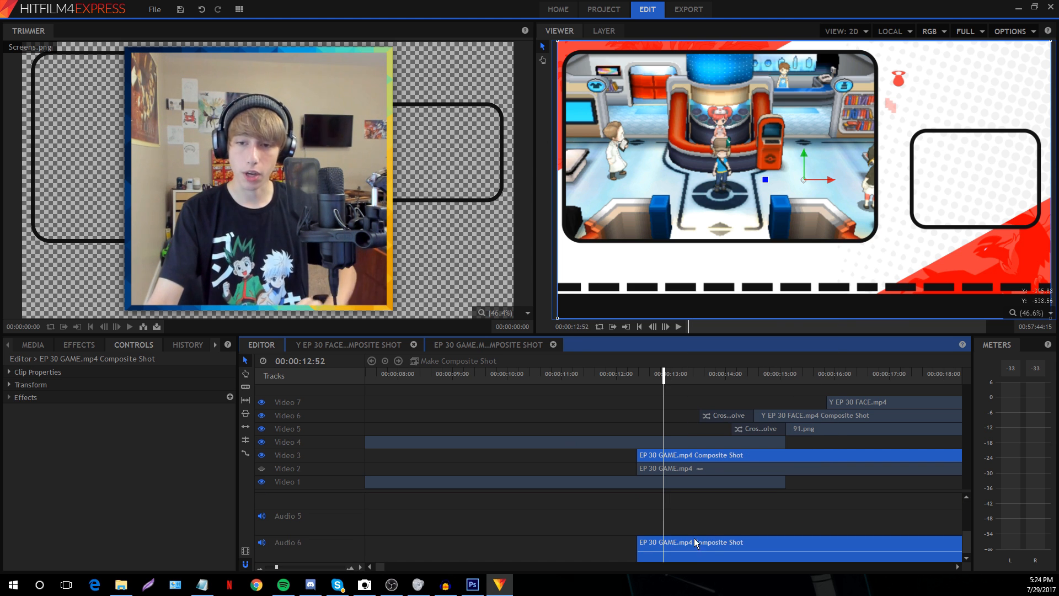
{"action": "scroll", "coordinate": [693, 539], "scroll_direction": "up", "scroll_amount": 2}
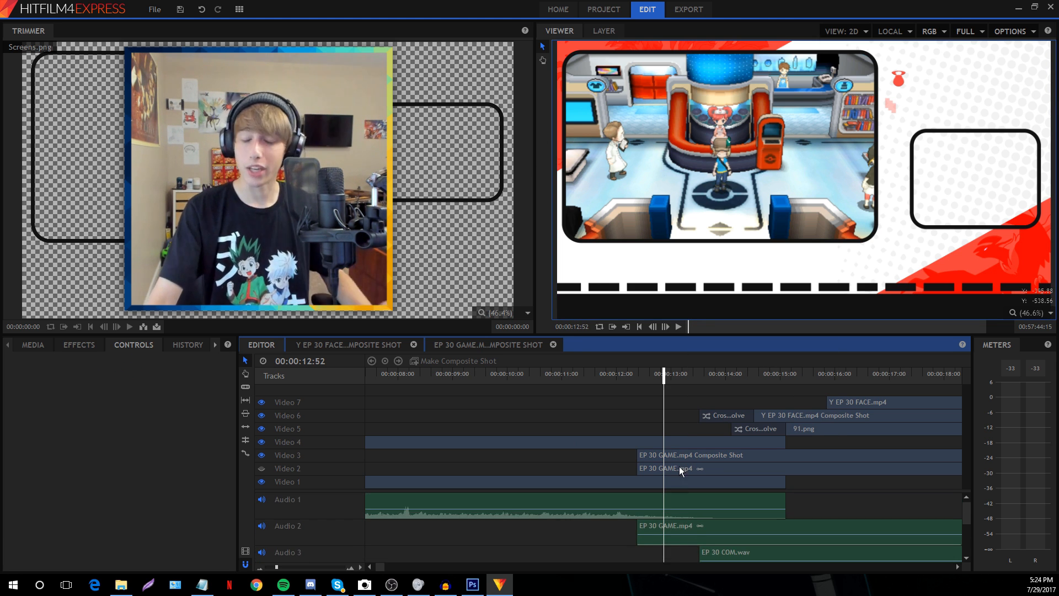
{"action": "left_click", "coordinate": [635, 374]}
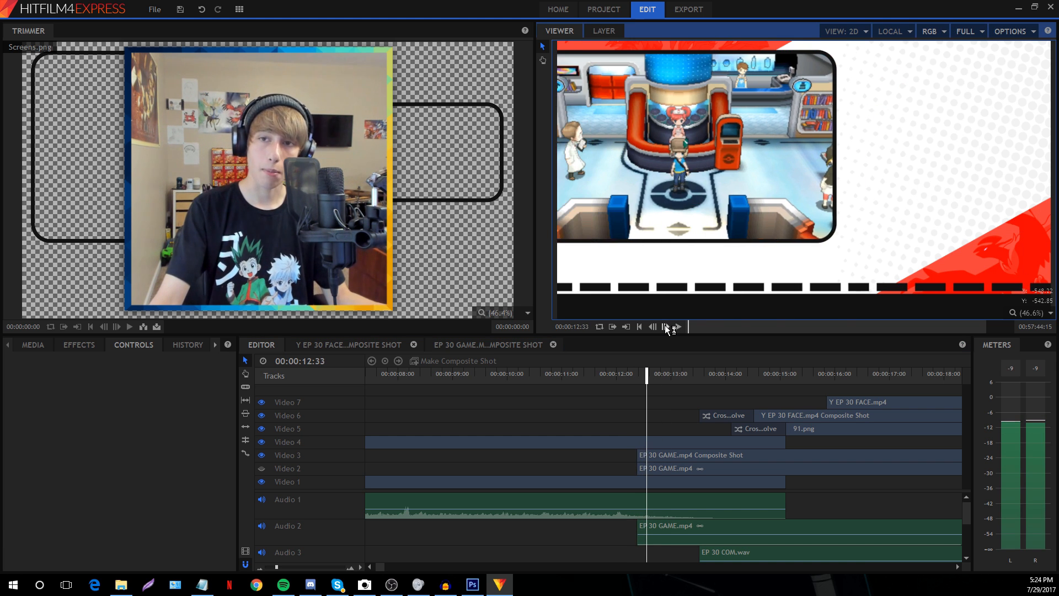
Toggle the Video 3 game footage off and on, then step the preview forward
{"action": "left_click", "coordinate": [262, 455]}
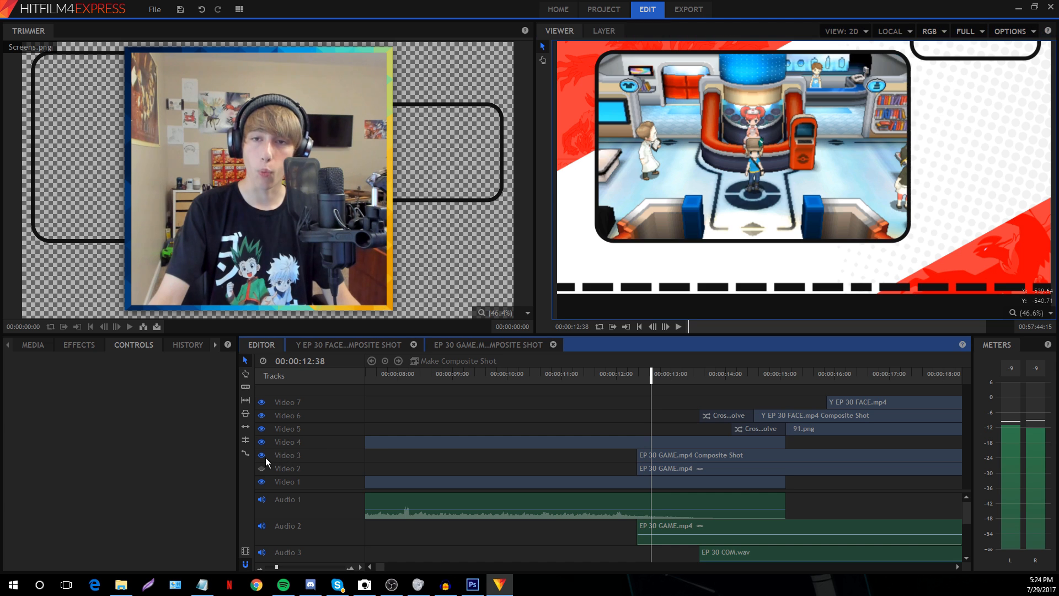
{"action": "left_click", "coordinate": [400, 442]}
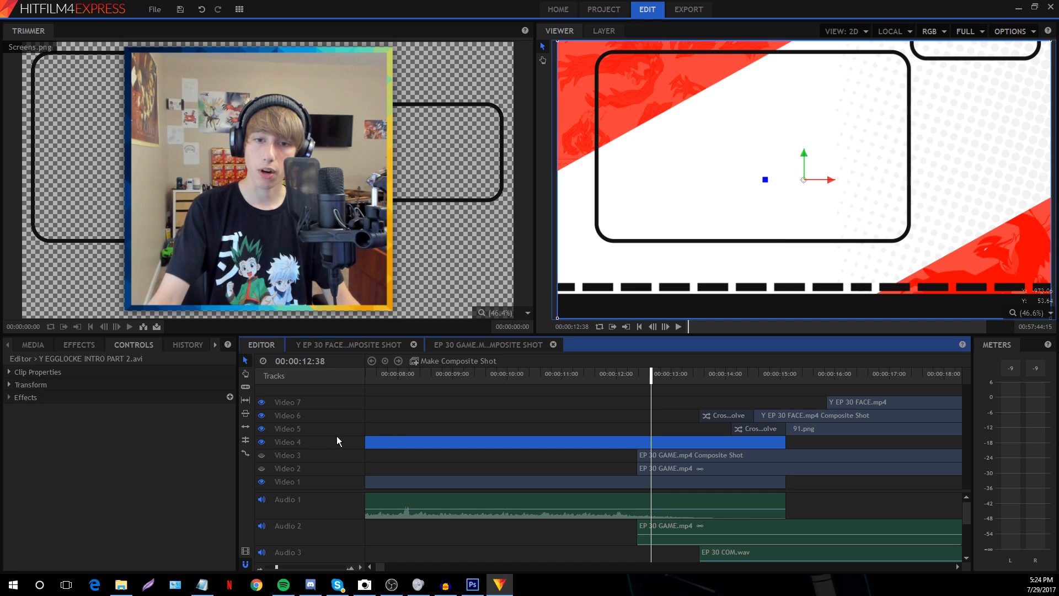
{"action": "left_click", "coordinate": [261, 455]}
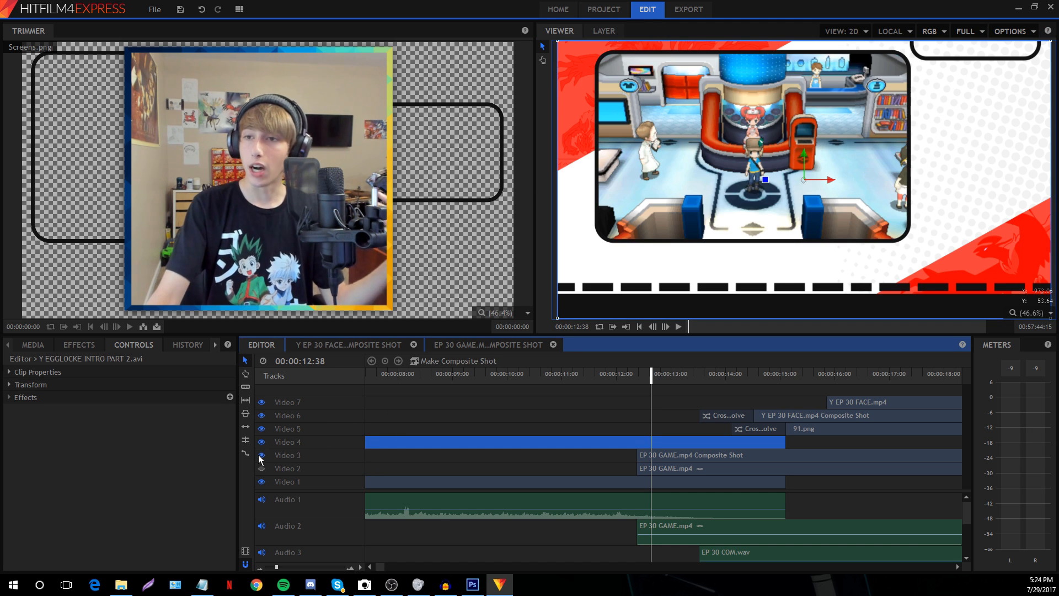
{"action": "left_click", "coordinate": [471, 432]}
{"action": "left_click", "coordinate": [665, 326]}
{"action": "double_click", "coordinate": [666, 327]}
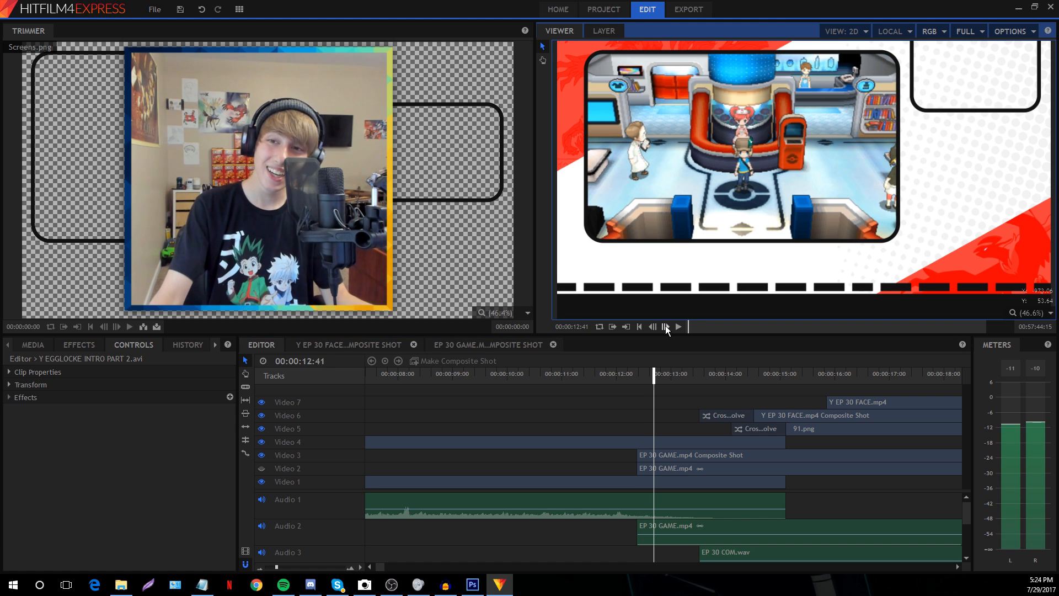
{"action": "triple_click", "coordinate": [665, 326]}
{"action": "triple_click", "coordinate": [665, 327]}
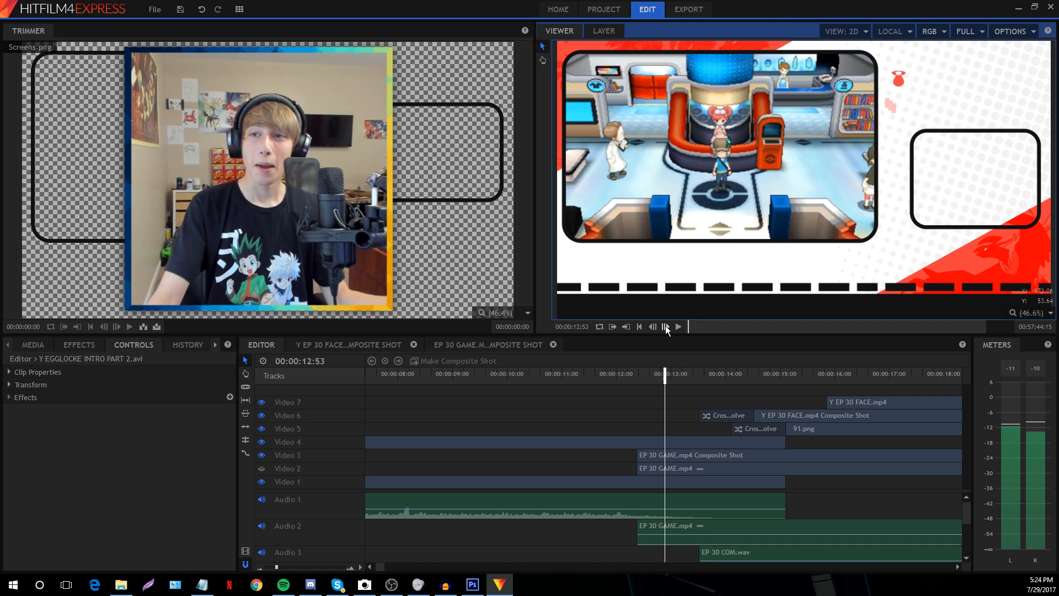
Select the EP 30 GAME.mp4 Composite Shot clip and expand Presets in Effects
{"action": "left_click", "coordinate": [655, 452]}
{"action": "left_click", "coordinate": [90, 350]}
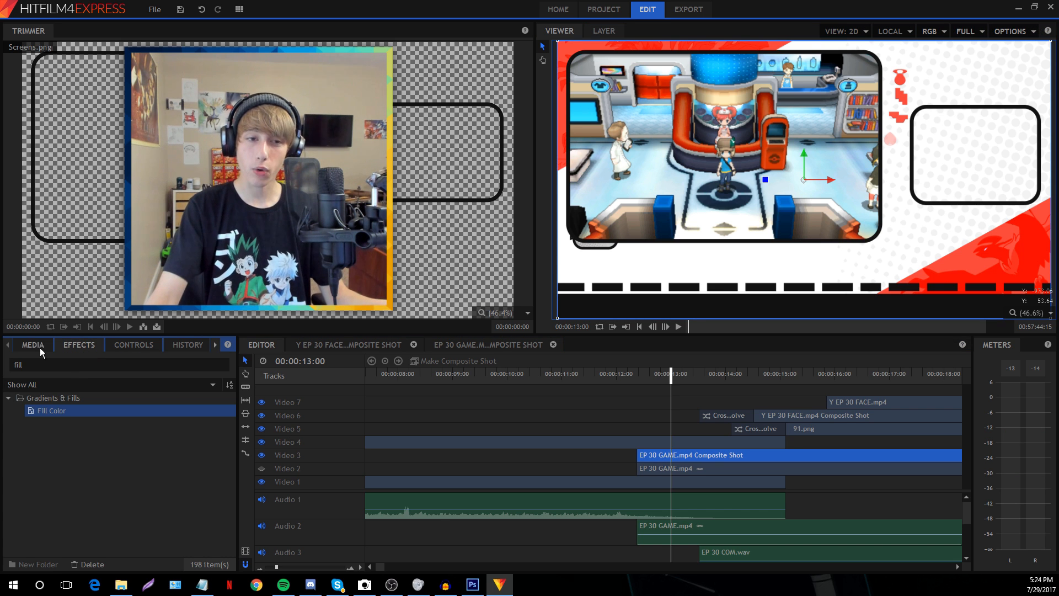
{"action": "scroll", "coordinate": [105, 498], "scroll_direction": "down", "scroll_amount": 3}
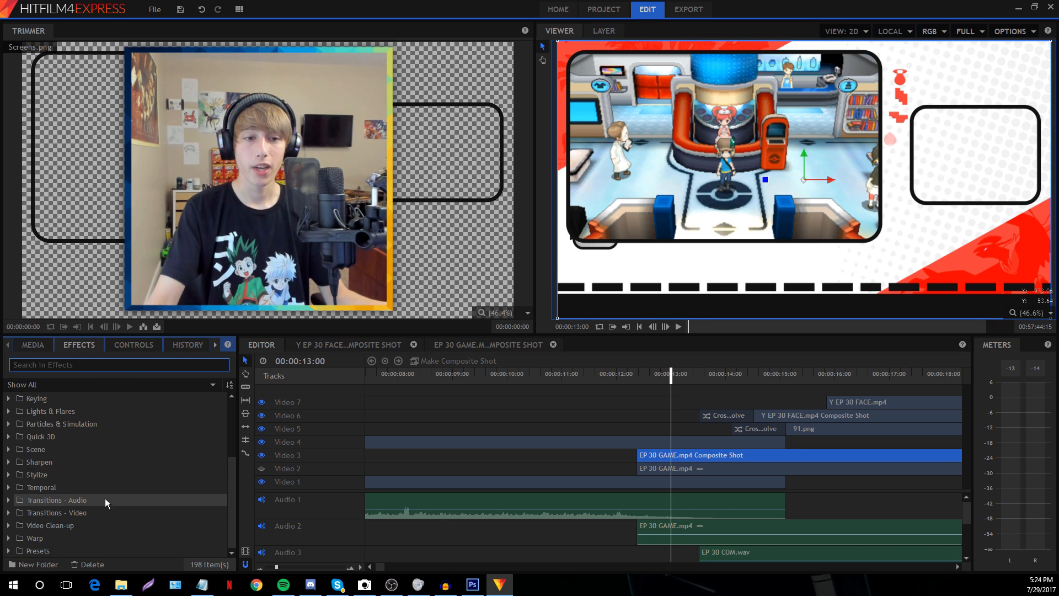
{"action": "left_click", "coordinate": [9, 551]}
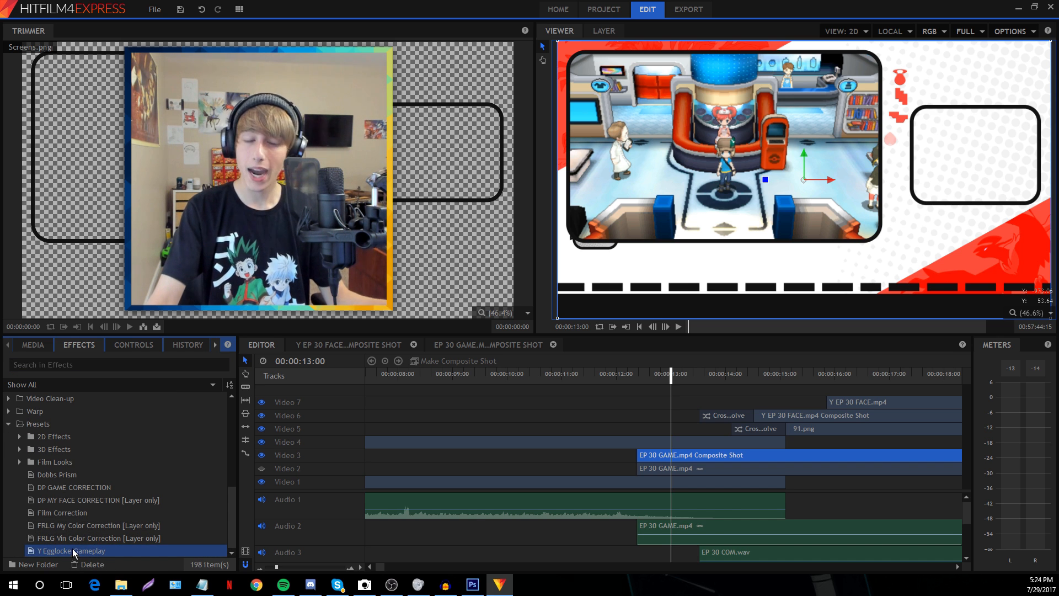
Drop the Y Egglocke Gameplay preset onto the Video 3 clip, then open the EP 30 GAME composite shot
{"action": "left_click_drag", "start_coordinate": [67, 552], "coordinate": [657, 457]}
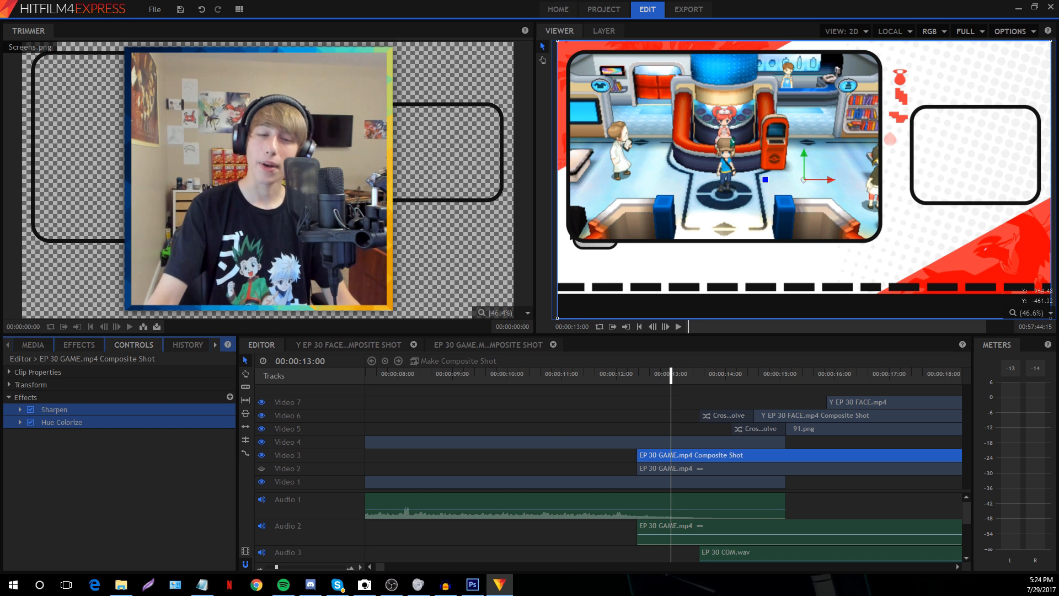
{"action": "left_click", "coordinate": [120, 434]}
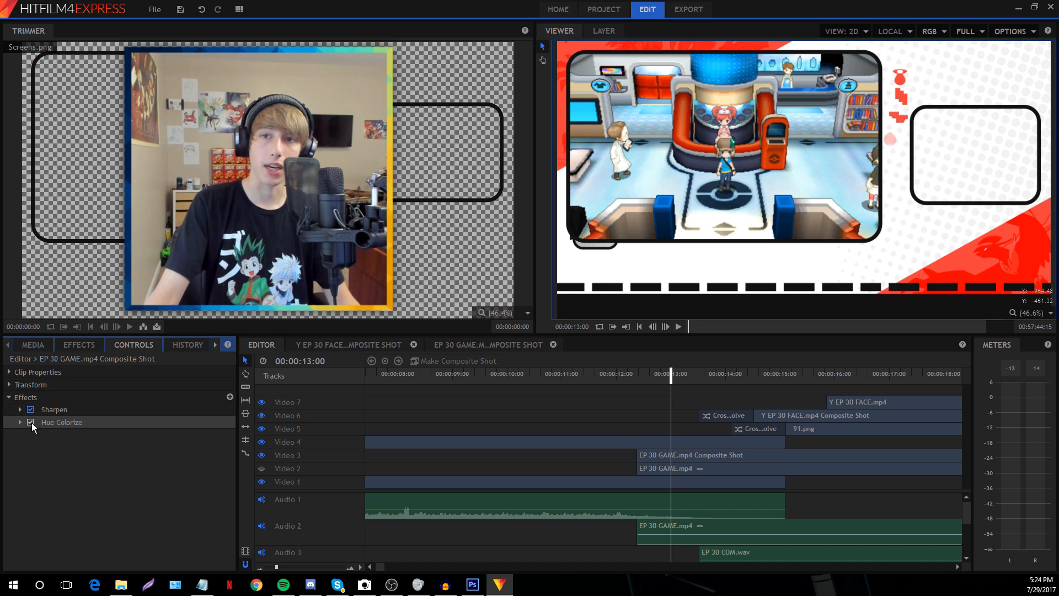
{"action": "left_click", "coordinate": [517, 406]}
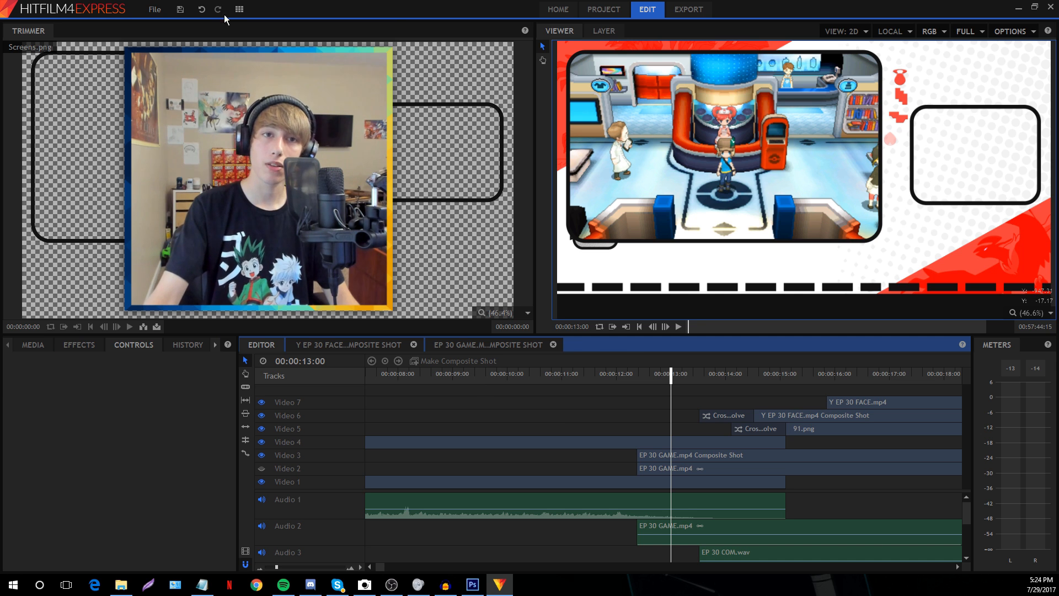
{"action": "left_click", "coordinate": [154, 10]}
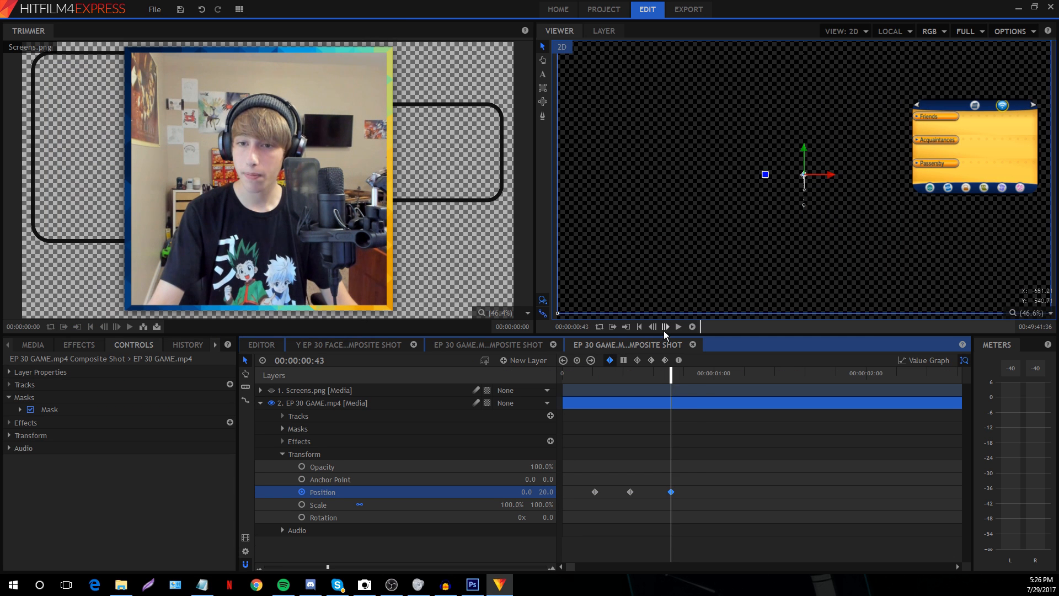
{"action": "left_click", "coordinate": [664, 328]}
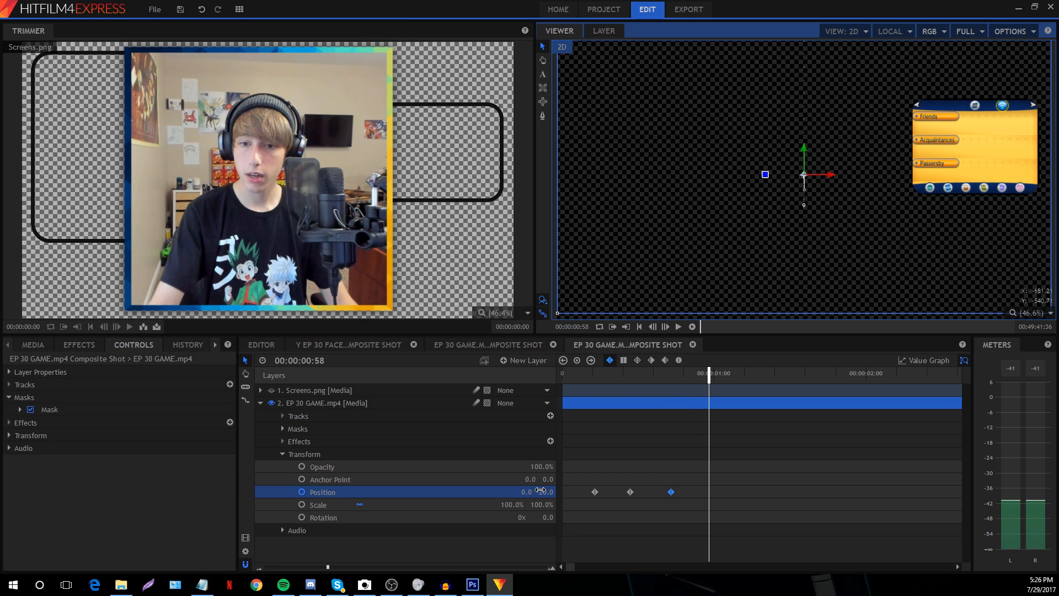
Set the game layer's Position to 0.0 in the composite shot and return to the editor
{"action": "left_click_drag", "start_coordinate": [540, 490], "coordinate": [529, 489]}
{"action": "left_click_drag", "start_coordinate": [768, 468], "coordinate": [572, 533]}
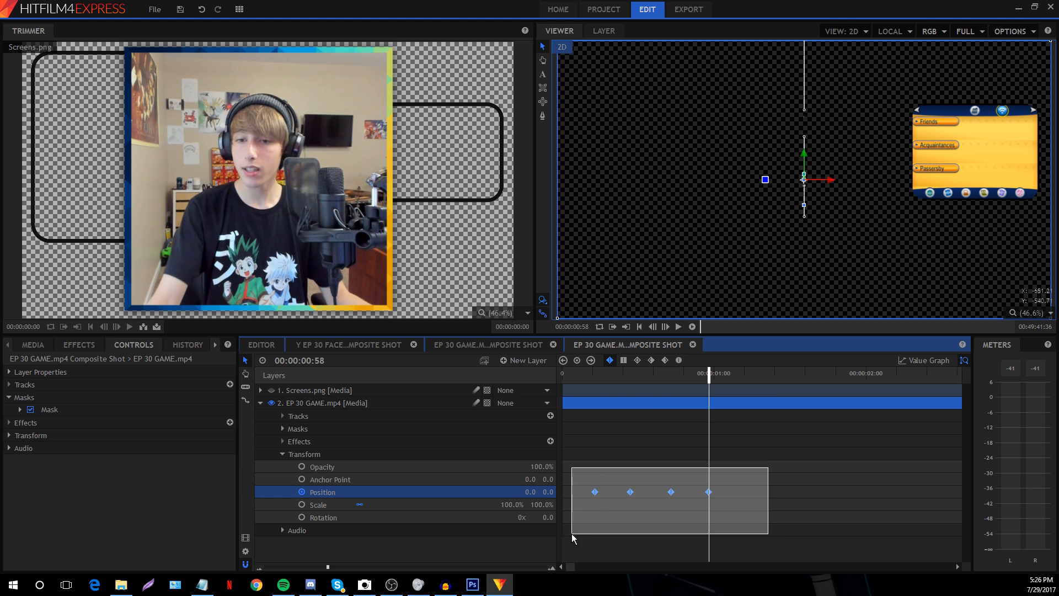
{"action": "left_click", "coordinate": [594, 422]}
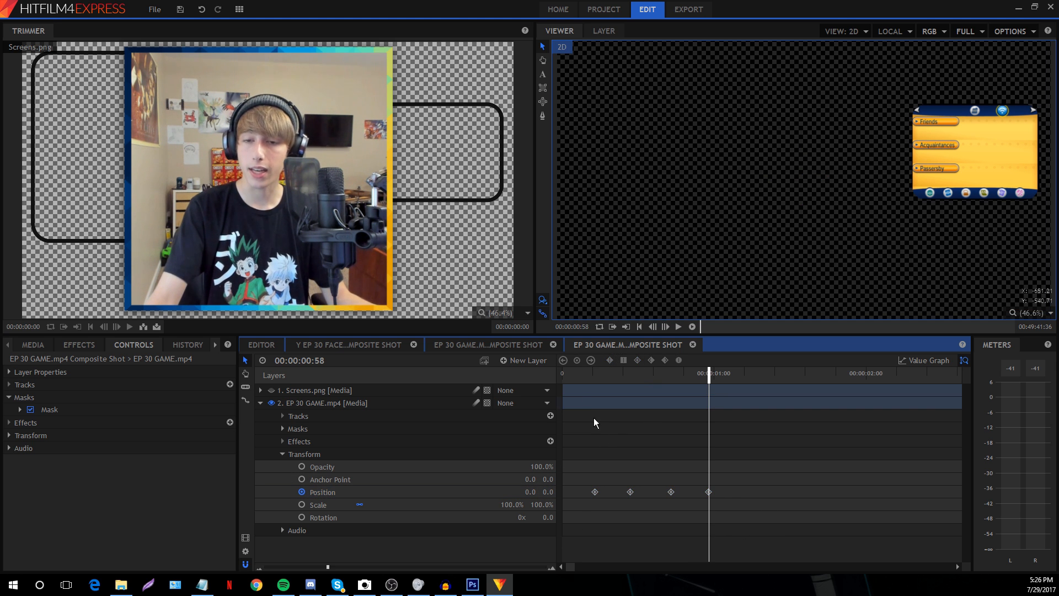
{"action": "left_click", "coordinate": [587, 374]}
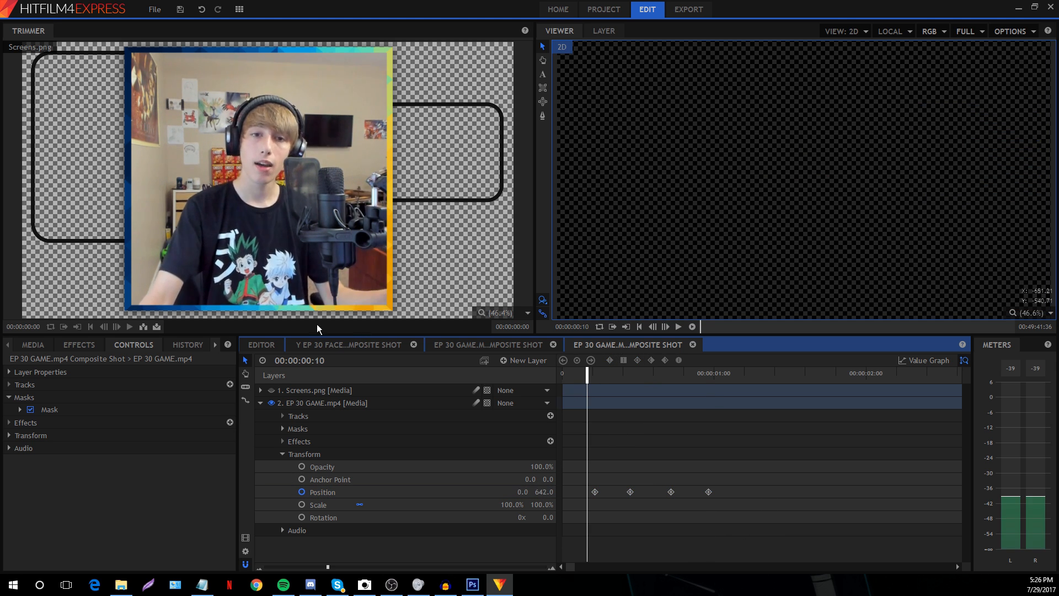
{"action": "left_click", "coordinate": [262, 346]}
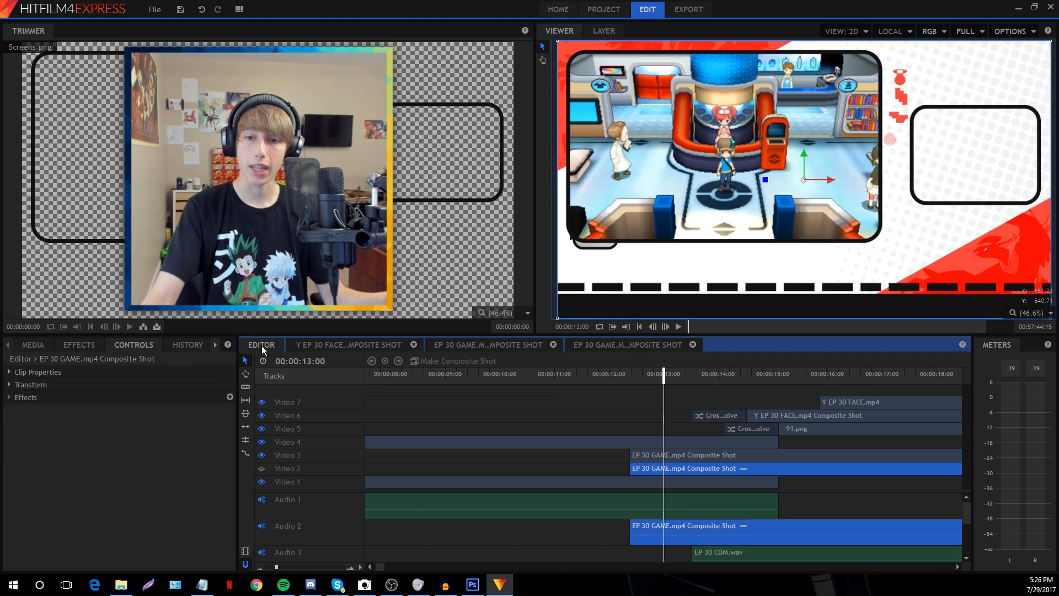
Apply the audio Fade transition to the start of the Audio 2 clip
{"action": "left_click", "coordinate": [629, 422]}
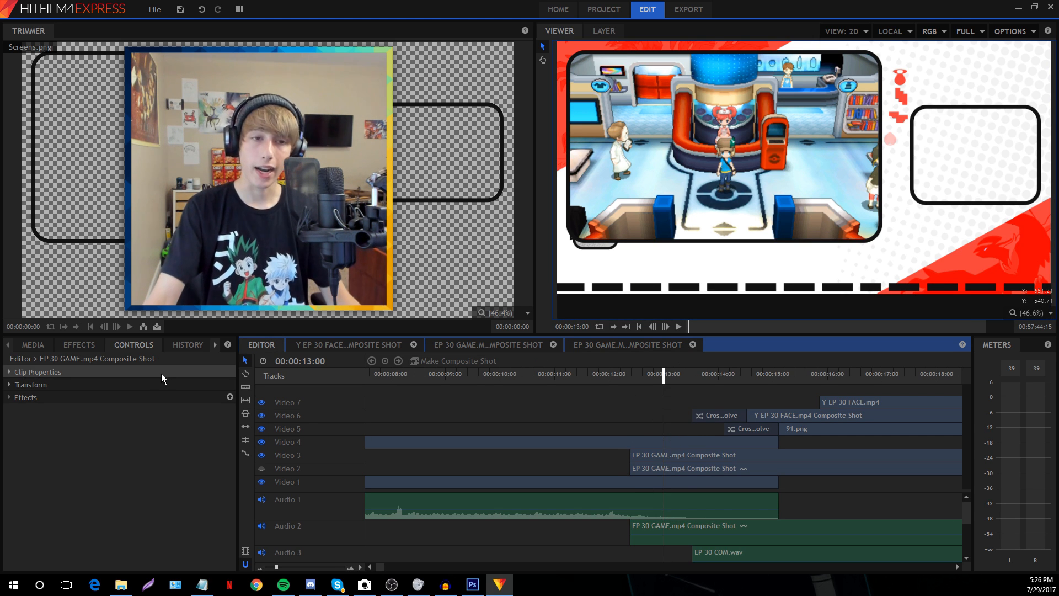
{"action": "left_click", "coordinate": [74, 341]}
{"action": "scroll", "coordinate": [87, 498], "scroll_direction": "up", "scroll_amount": 4}
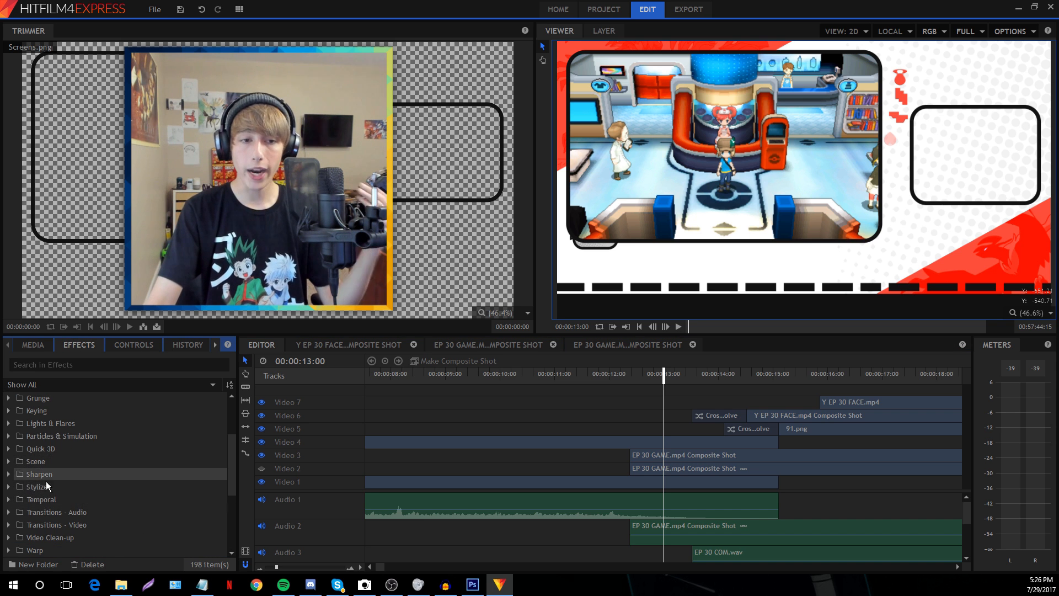
{"action": "left_click", "coordinate": [9, 512]}
{"action": "left_click_drag", "start_coordinate": [52, 526], "coordinate": [635, 529]}
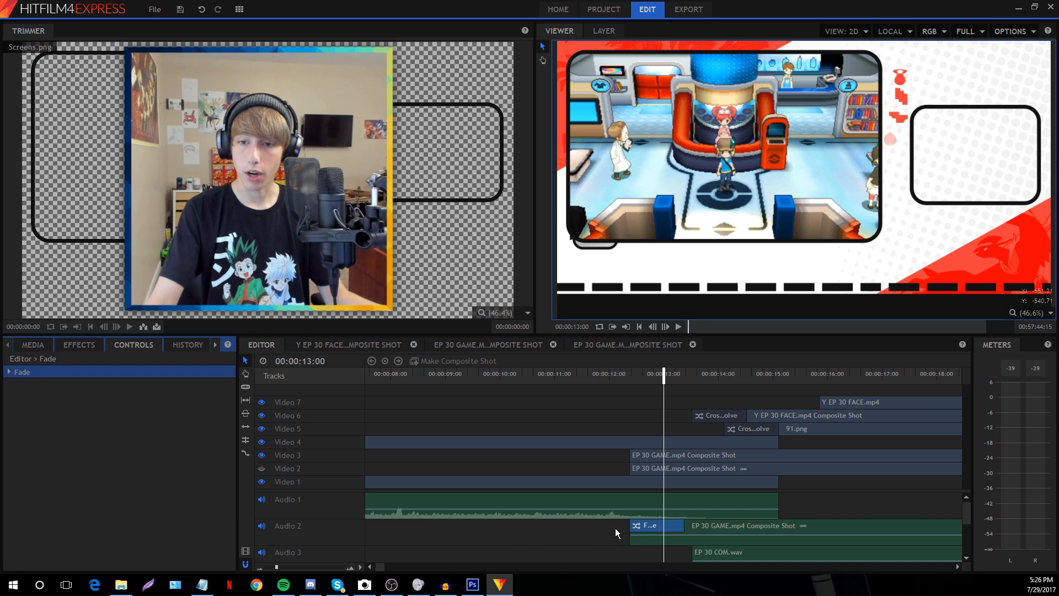
{"action": "left_click", "coordinate": [638, 376]}
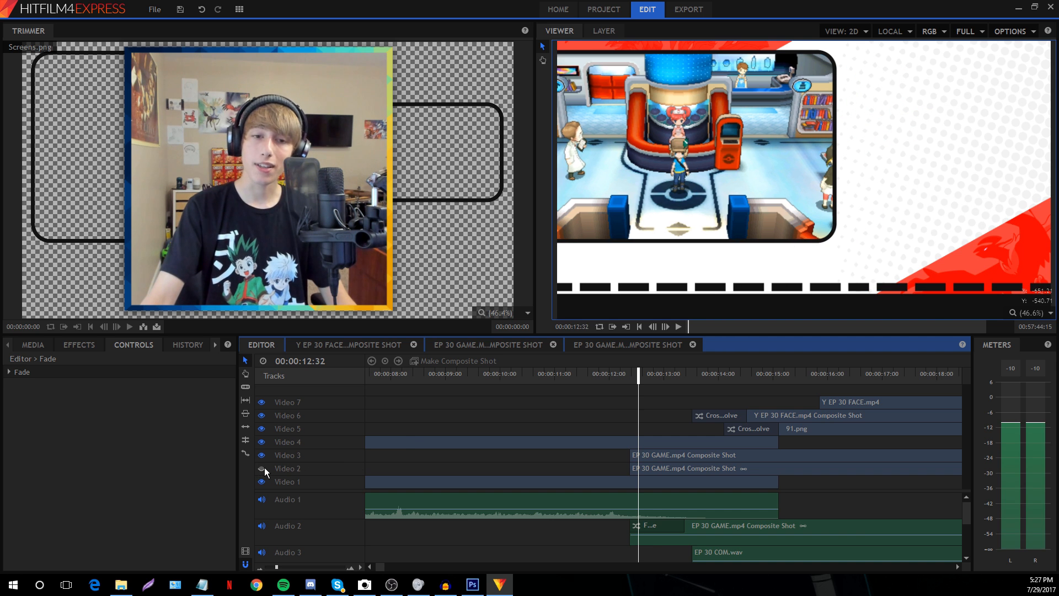
Step the preview forward a few frames from 12:32
{"action": "left_click", "coordinate": [154, 8]}
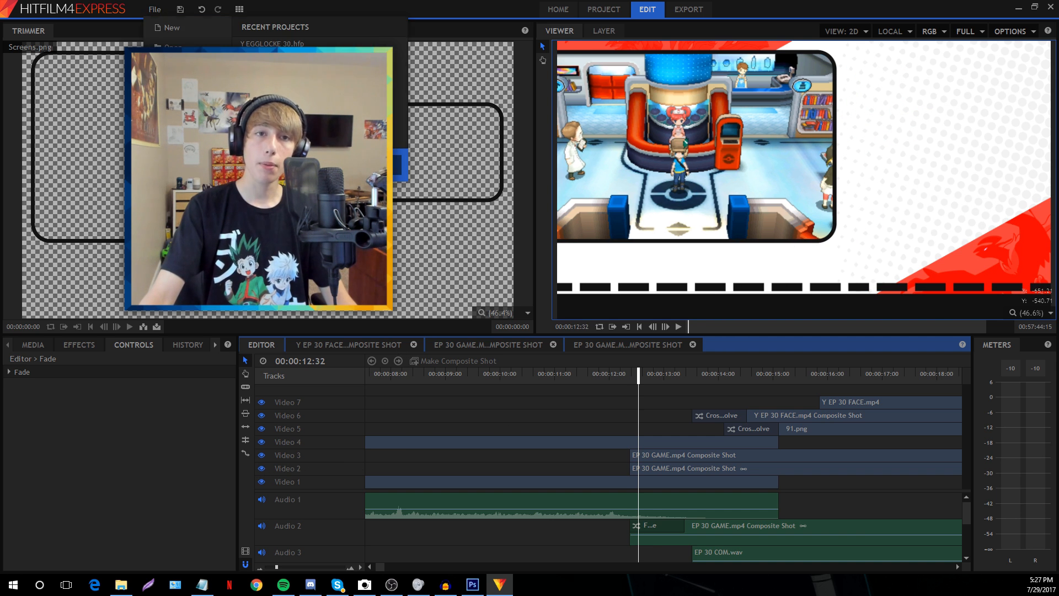
{"action": "left_click", "coordinate": [665, 326]}
{"action": "left_click", "coordinate": [665, 326]}
{"action": "left_click", "coordinate": [665, 326]}
{"action": "left_click", "coordinate": [666, 326]}
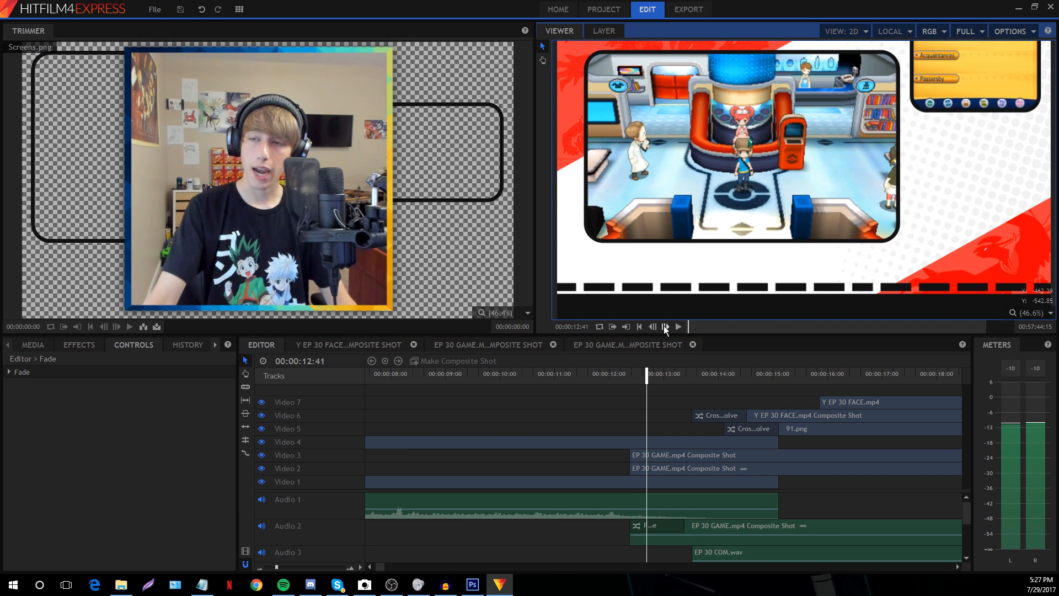
{"action": "left_click", "coordinate": [665, 326]}
{"action": "left_click", "coordinate": [665, 326]}
Apply the Y Egglocke Gameplay preset to the Video 2 clip and zoom out to 0–35 seconds
{"action": "left_click", "coordinate": [673, 470]}
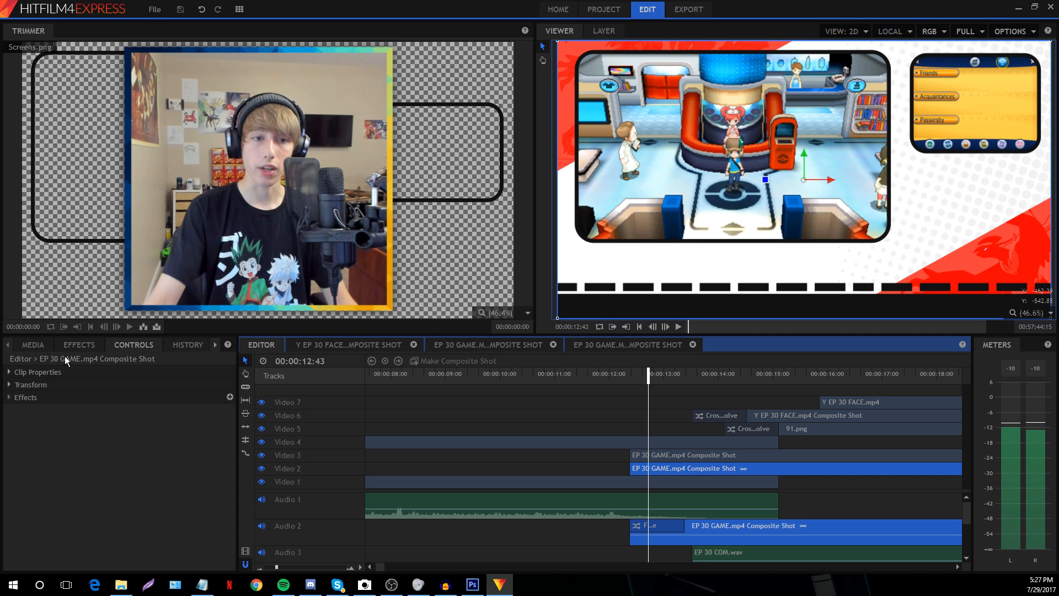
{"action": "left_click", "coordinate": [75, 342]}
{"action": "scroll", "coordinate": [61, 497], "scroll_direction": "down", "scroll_amount": 3}
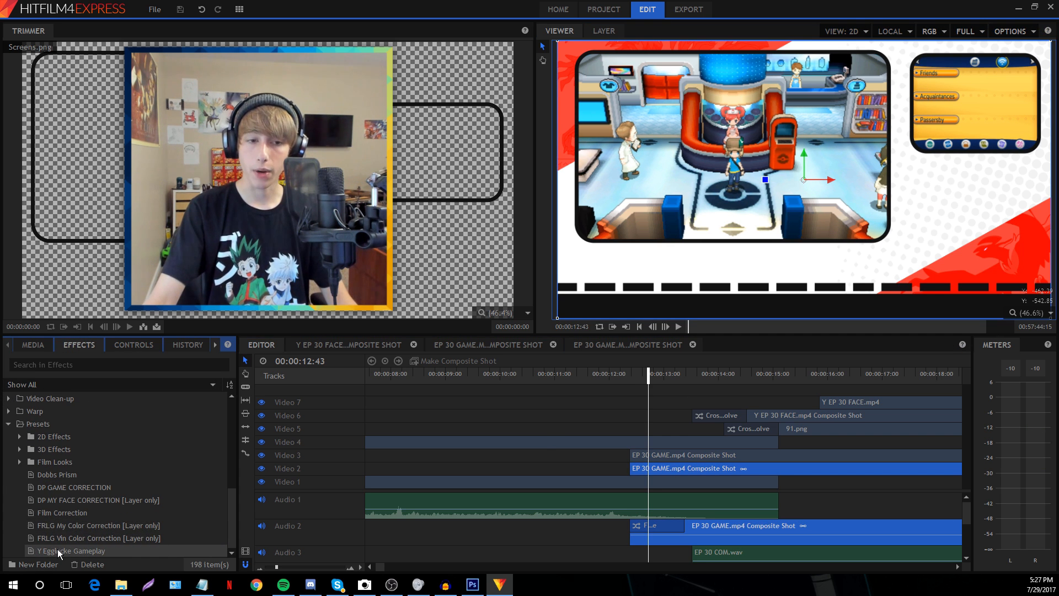
{"action": "left_click_drag", "start_coordinate": [57, 551], "coordinate": [645, 471]}
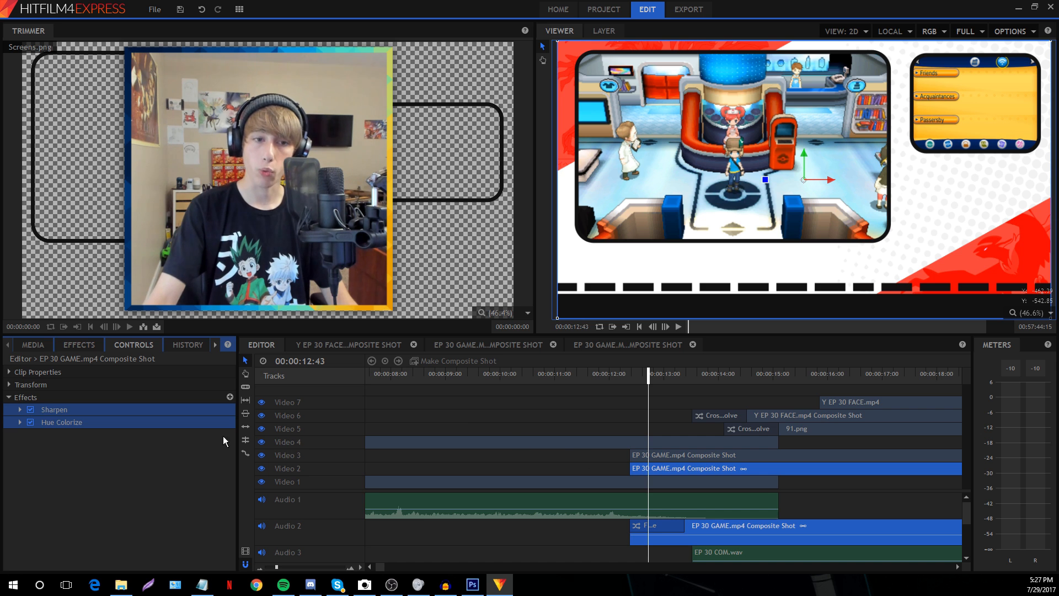
{"action": "left_click", "coordinate": [473, 395]}
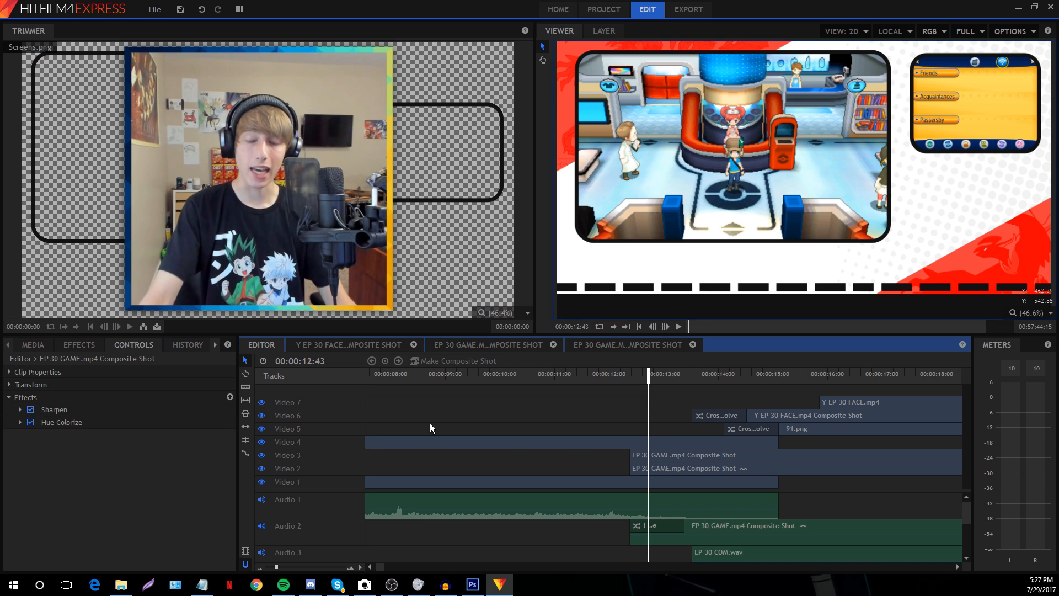
{"action": "left_click_drag", "start_coordinate": [276, 566], "coordinate": [272, 568]}
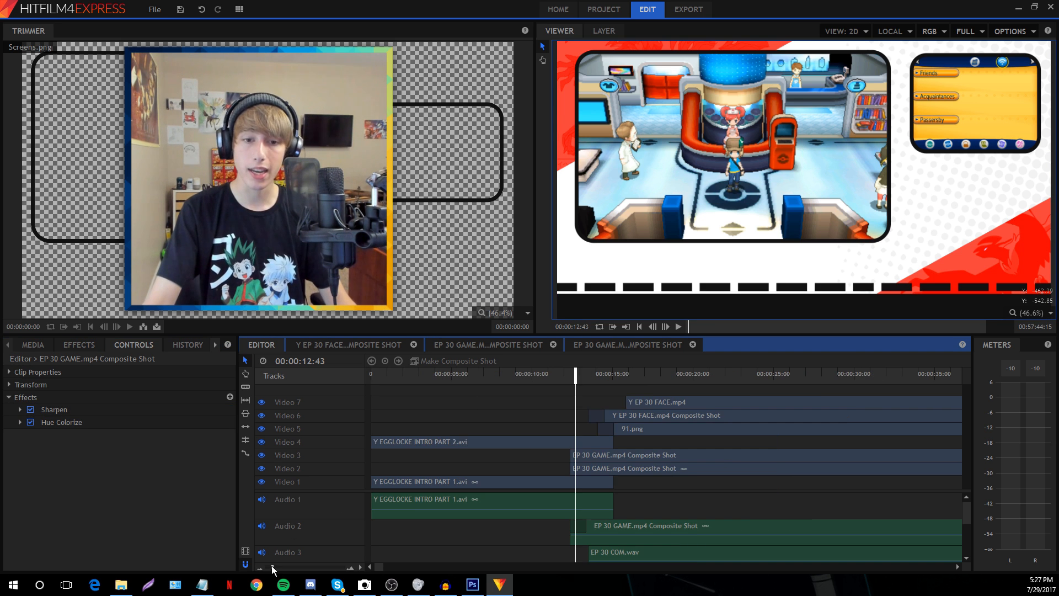
Hide the Video 7 facecam, jump to 33:42 and zoom the timeline in around it
{"action": "left_click", "coordinate": [743, 378]}
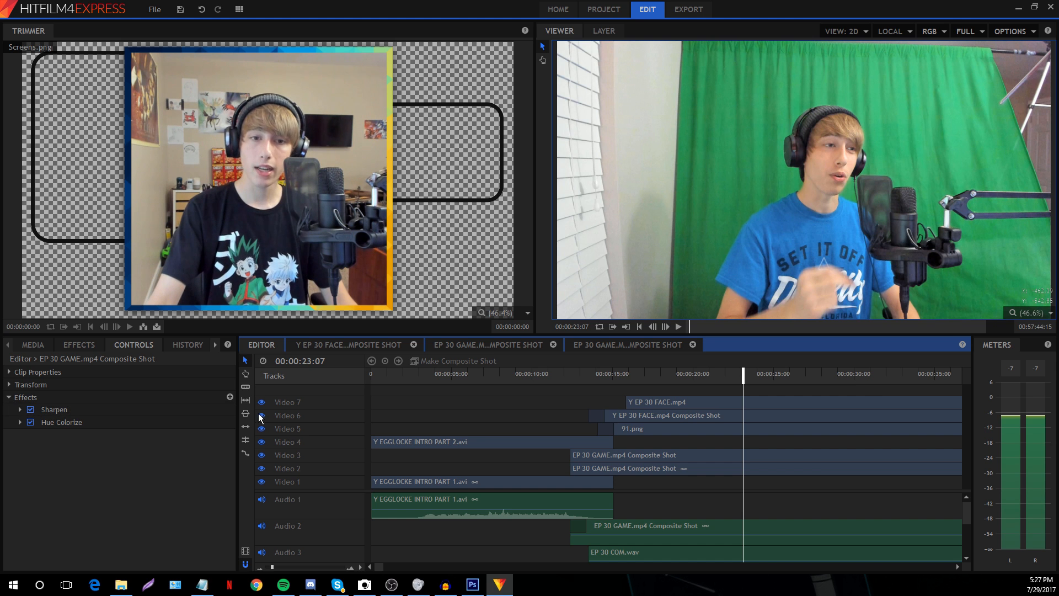
{"action": "left_click", "coordinate": [262, 402]}
{"action": "left_click", "coordinate": [914, 373]}
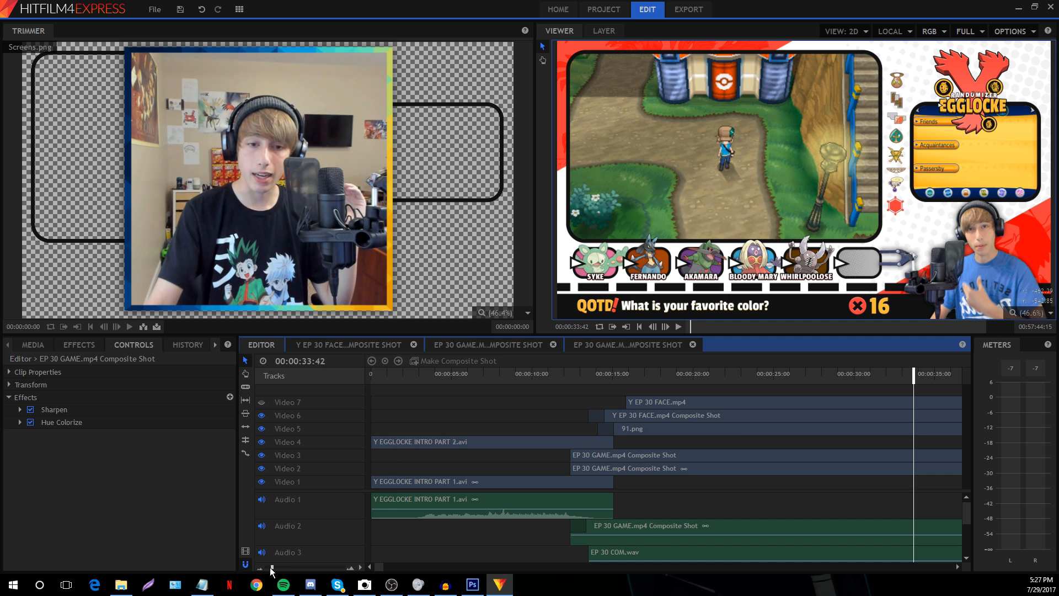
{"action": "left_click_drag", "start_coordinate": [272, 567], "coordinate": [270, 567]}
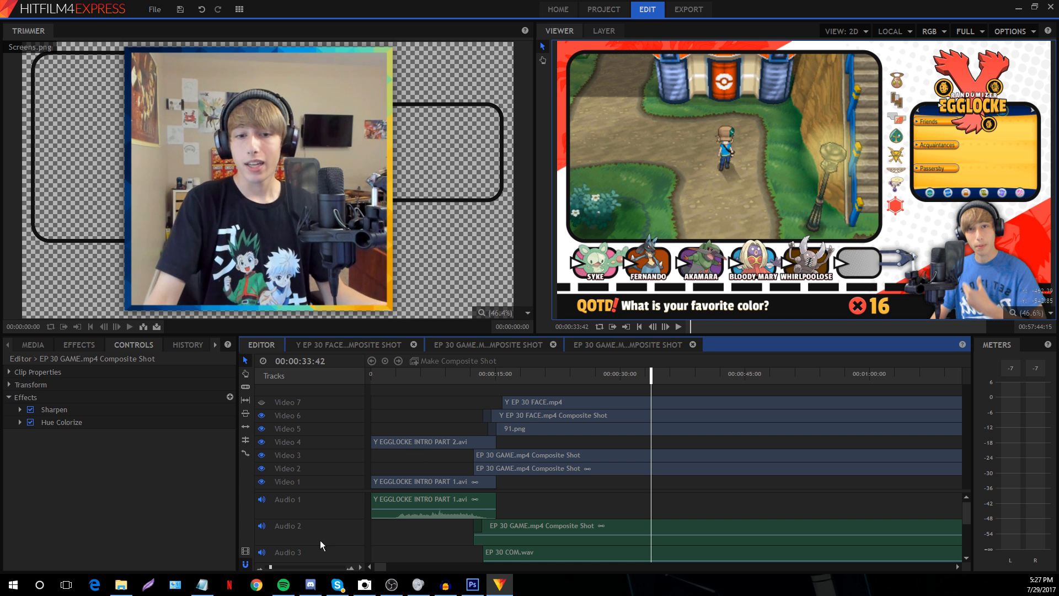
{"action": "left_click_drag", "start_coordinate": [270, 567], "coordinate": [275, 569]}
{"action": "left_click", "coordinate": [75, 344]}
{"action": "left_click", "coordinate": [72, 364]}
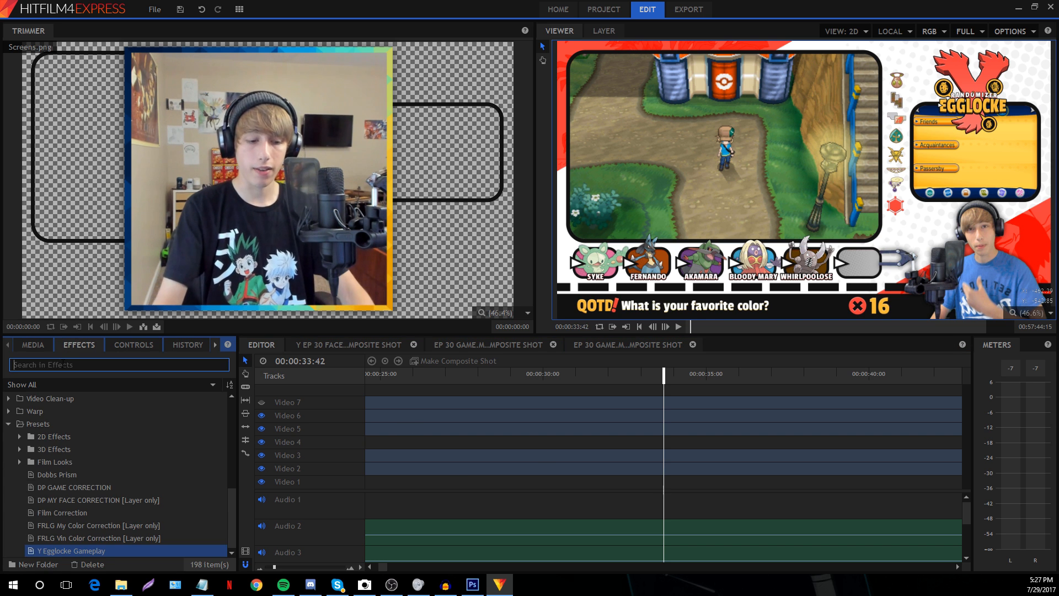
{"action": "type", "text": "black"}
{"action": "left_click_drag", "start_coordinate": [68, 525], "coordinate": [552, 454]}
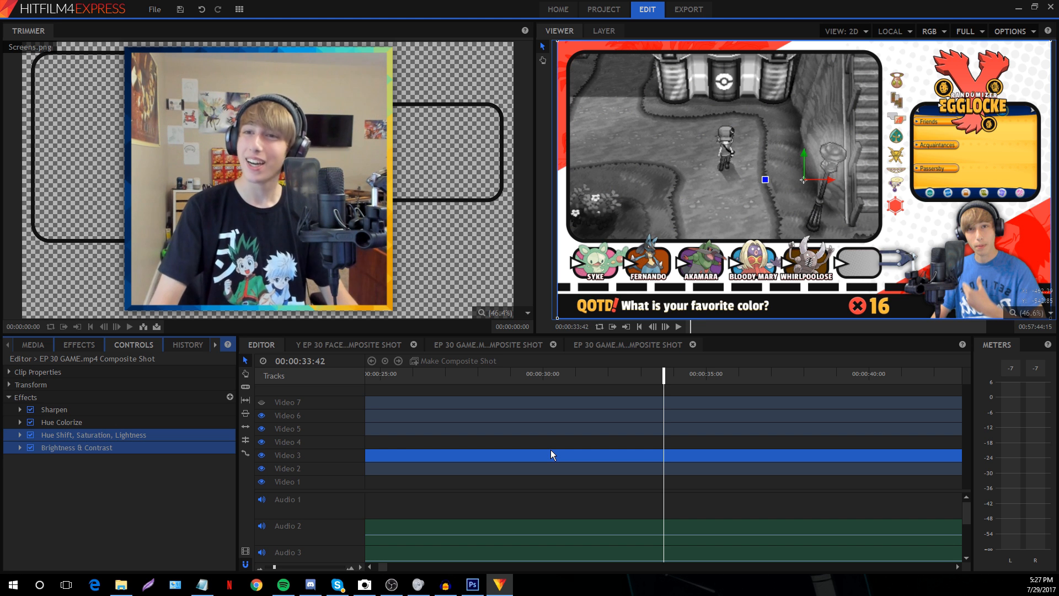
{"action": "key", "text": "ctrl+z"}
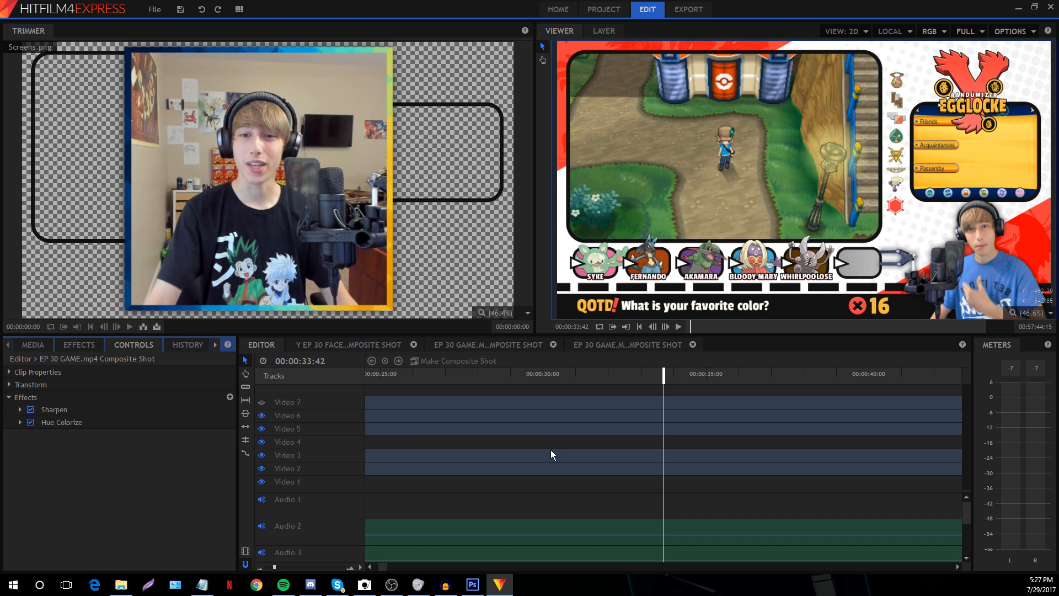
{"action": "left_click", "coordinate": [402, 418]}
{"action": "left_click_drag", "start_coordinate": [858, 319], "coordinate": [796, 198]}
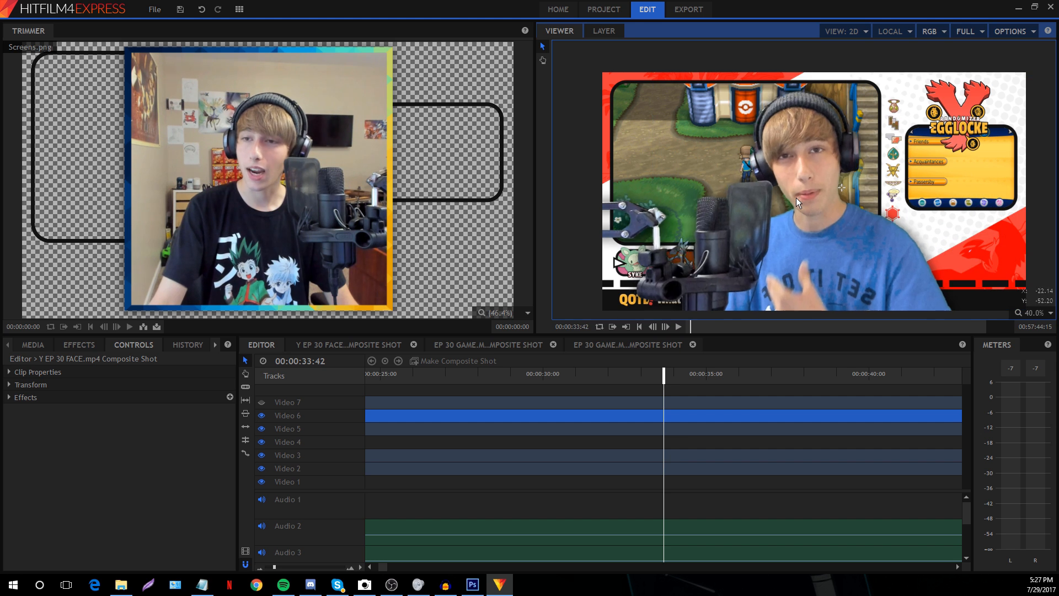
{"action": "key", "text": "ctrl+z"}
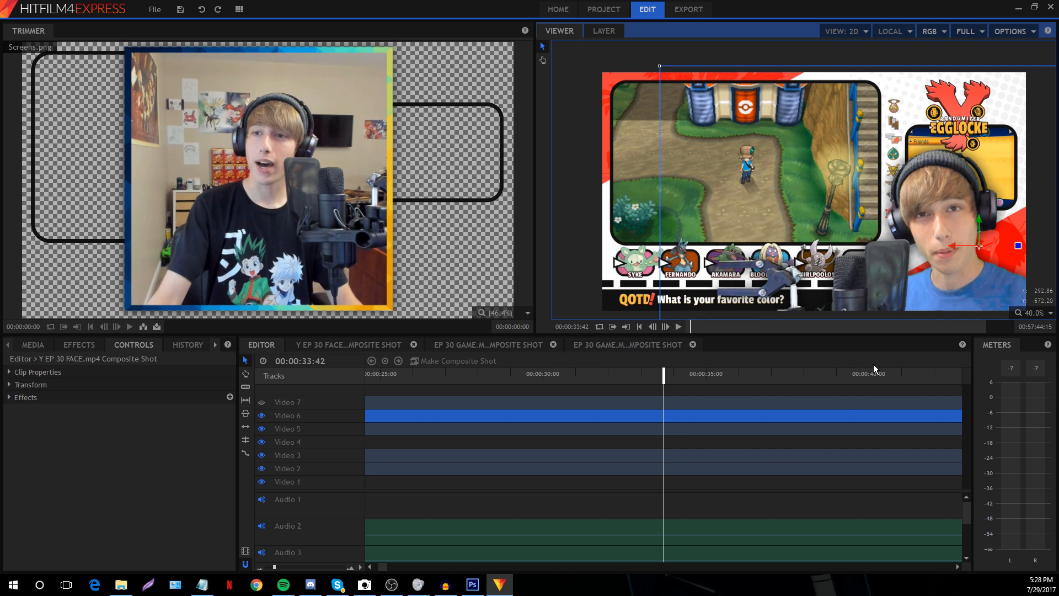
{"action": "key", "text": "ctrl+z"}
{"action": "left_click", "coordinate": [718, 491]}
{"action": "left_click", "coordinate": [714, 507]}
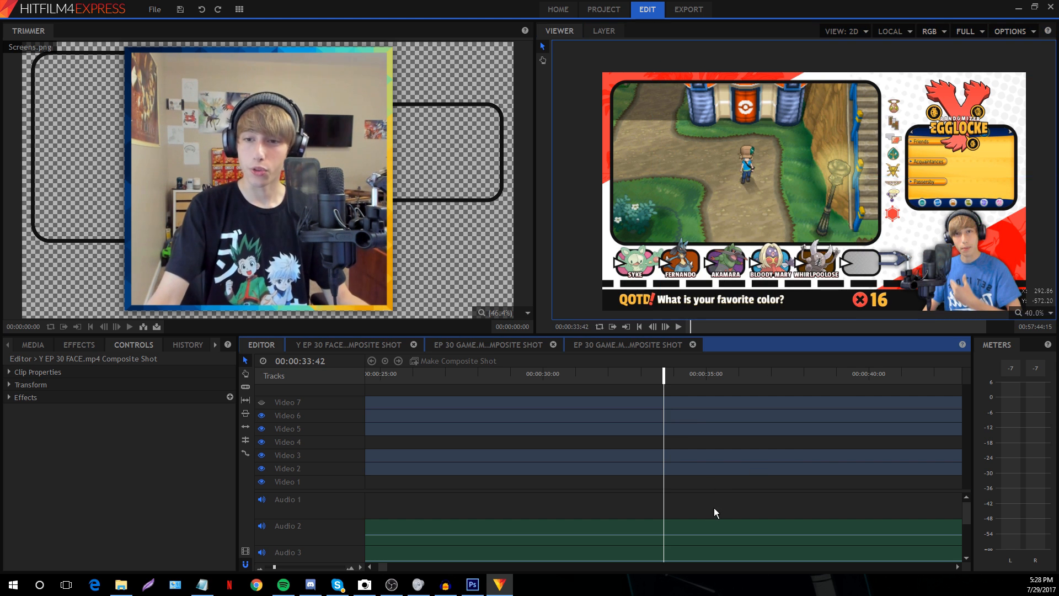
{"action": "left_click", "coordinate": [685, 418]}
{"action": "right_click", "coordinate": [685, 418]}
{"action": "mouse_move", "coordinate": [752, 447]}
{"action": "left_click", "coordinate": [863, 440]}
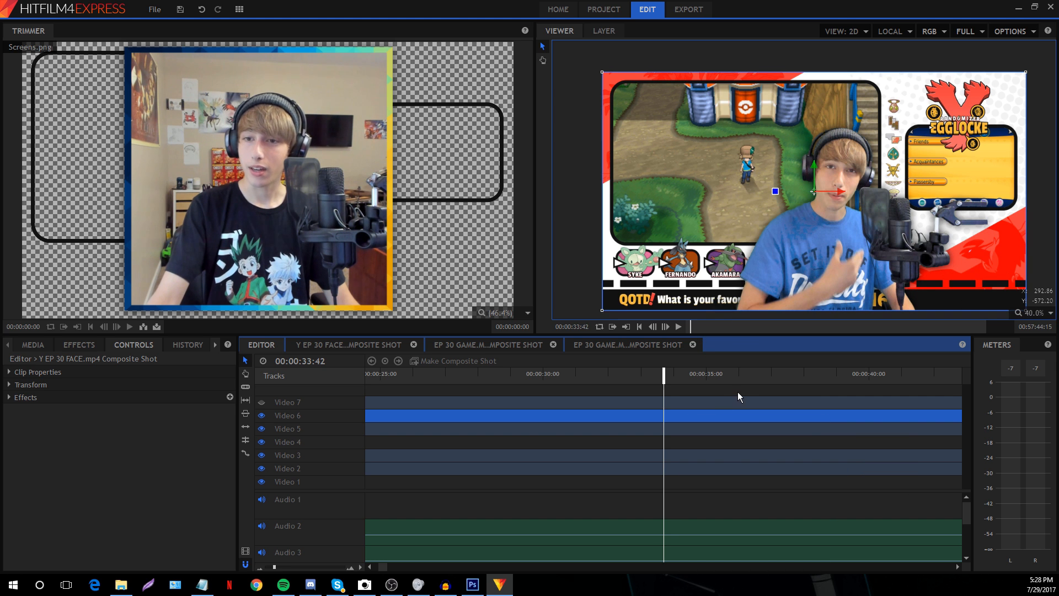
{"action": "left_click", "coordinate": [696, 399]}
{"action": "left_click", "coordinate": [92, 348]}
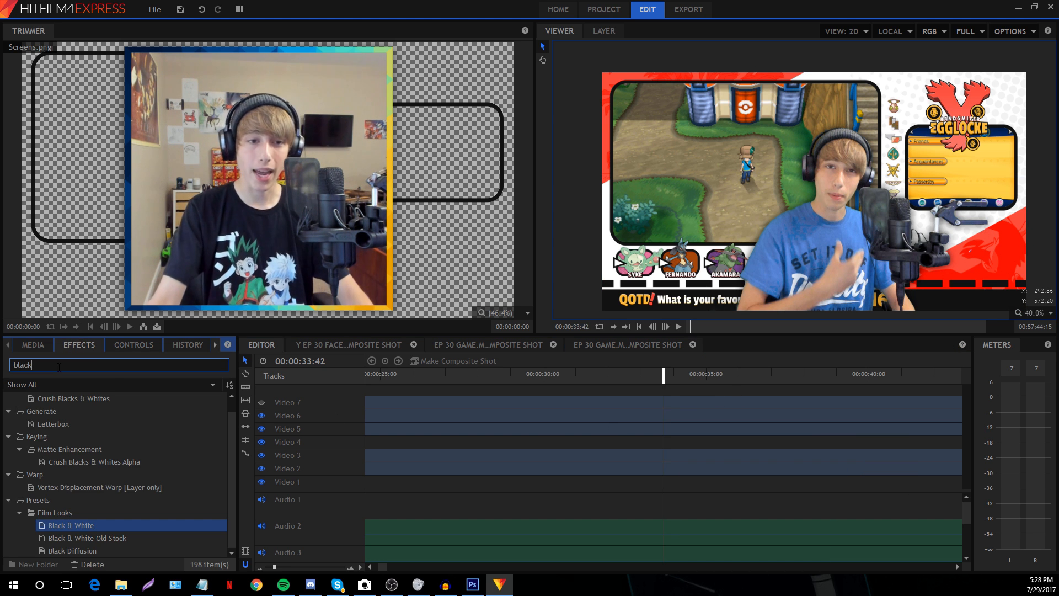
{"action": "left_click_drag", "start_coordinate": [66, 523], "coordinate": [478, 461]}
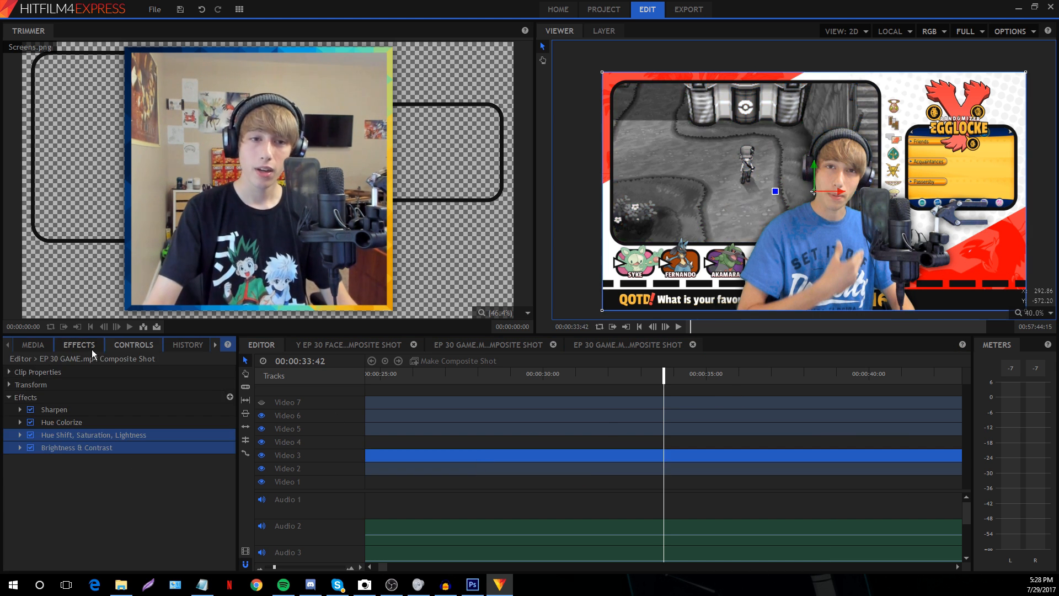
{"action": "left_click", "coordinate": [92, 350]}
{"action": "left_click_drag", "start_coordinate": [81, 523], "coordinate": [538, 434]}
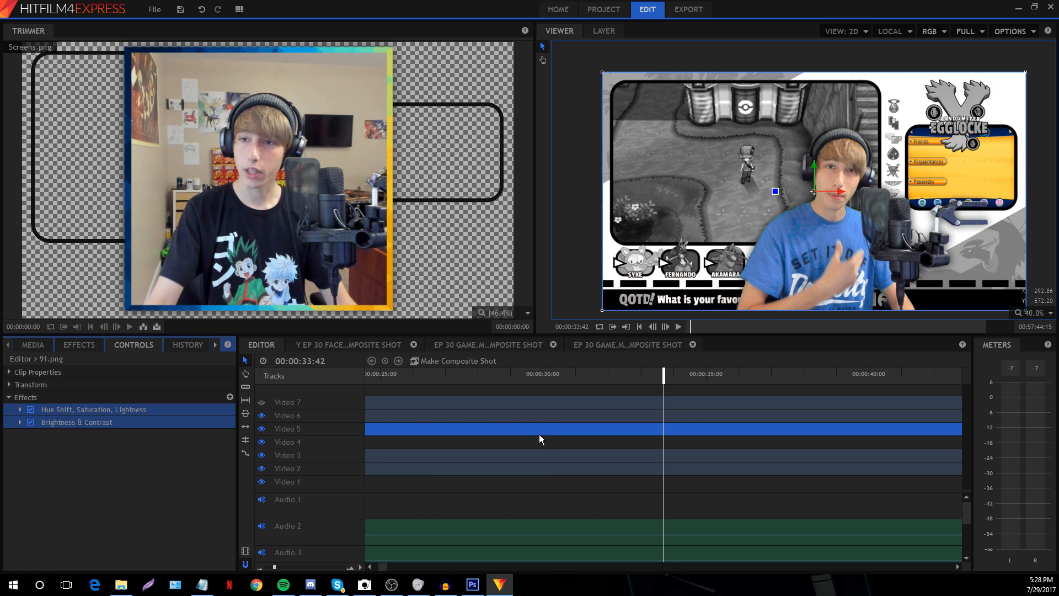
{"action": "left_click", "coordinate": [97, 345]}
{"action": "left_click_drag", "start_coordinate": [81, 518], "coordinate": [488, 469]}
{"action": "left_click", "coordinate": [496, 498]}
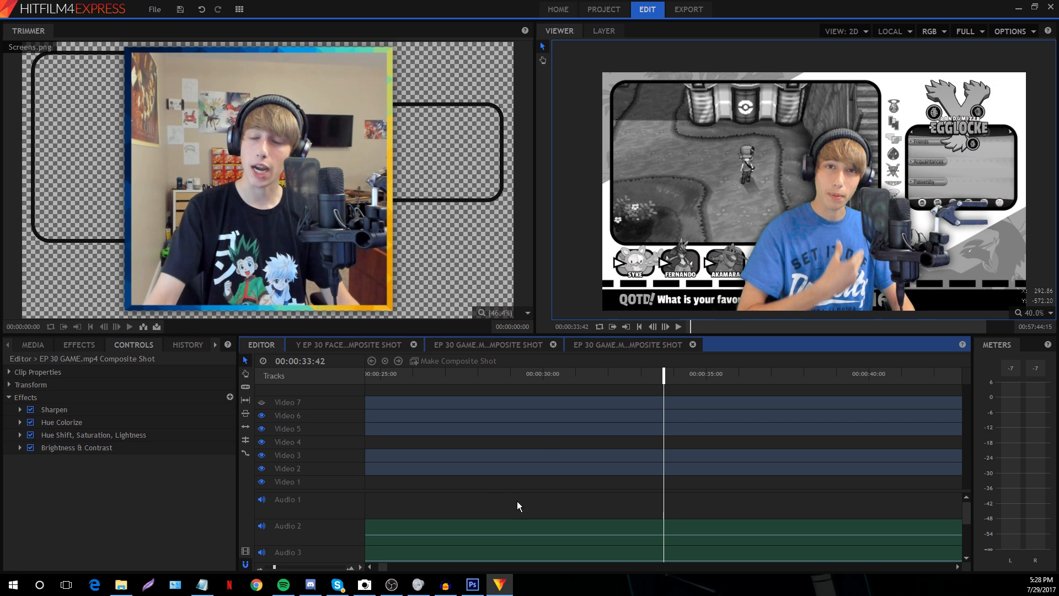
{"action": "key", "text": "ctrl+z"}
{"action": "key", "text": "ctrl+z"}
{"action": "key", "text": "ctrl+z"}
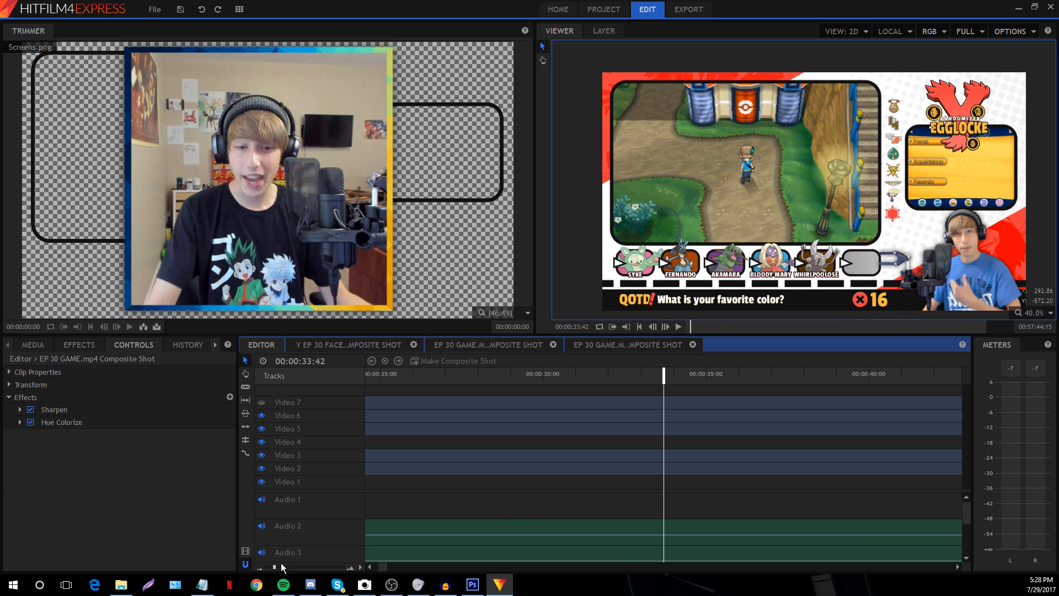
Set the preview zoom to 46.6% and place the playhead near 00:00:15:07
{"action": "left_click_drag", "start_coordinate": [274, 569], "coordinate": [271, 568]}
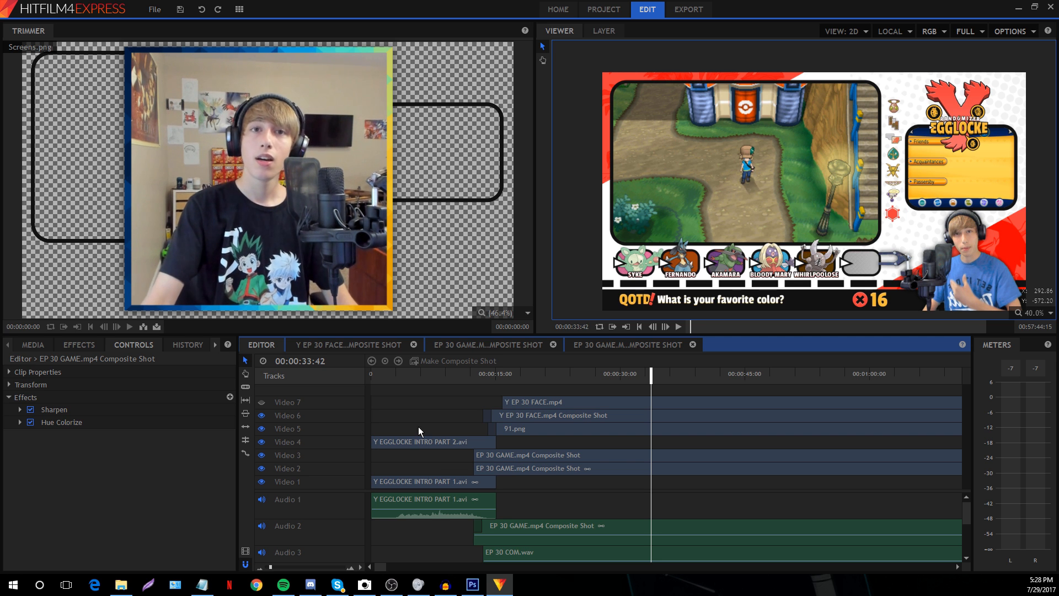
{"action": "left_click", "coordinate": [483, 384]}
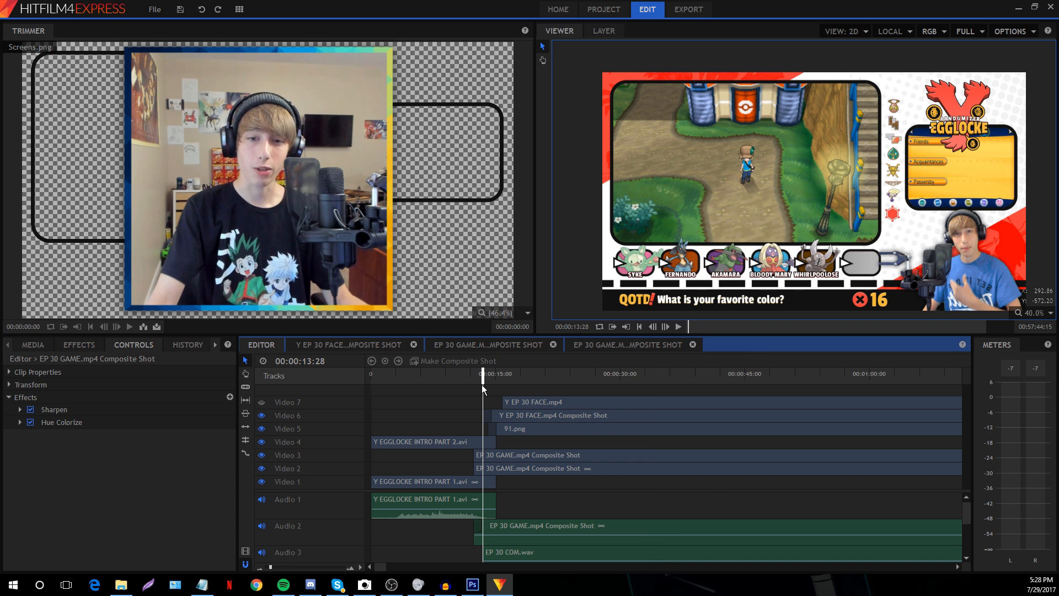
{"action": "left_click", "coordinate": [274, 568]}
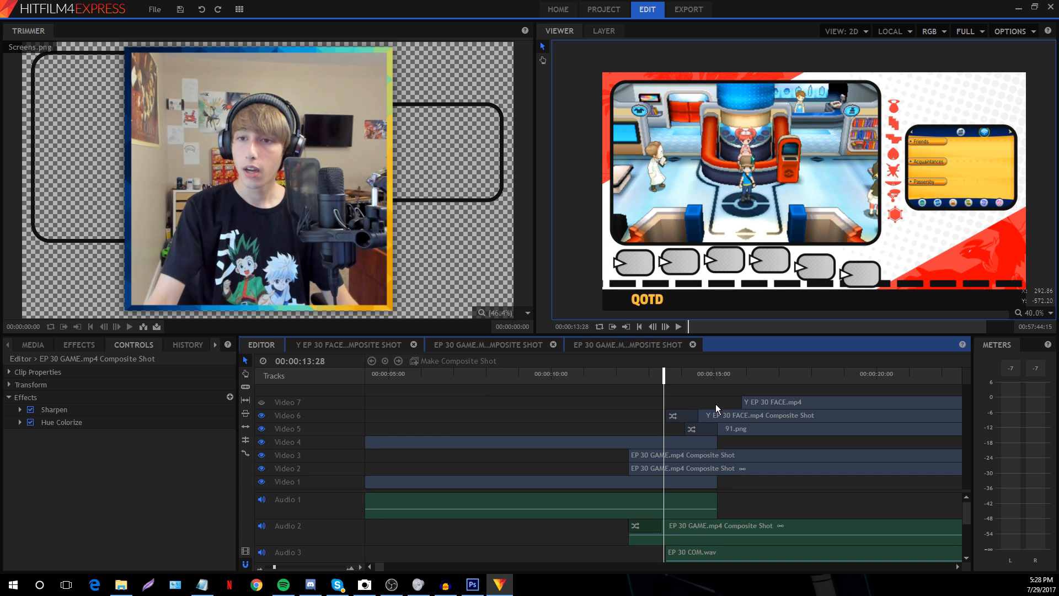
{"action": "left_click", "coordinate": [1027, 312]}
{"action": "left_click", "coordinate": [1037, 441]}
{"action": "left_click", "coordinate": [717, 373]}
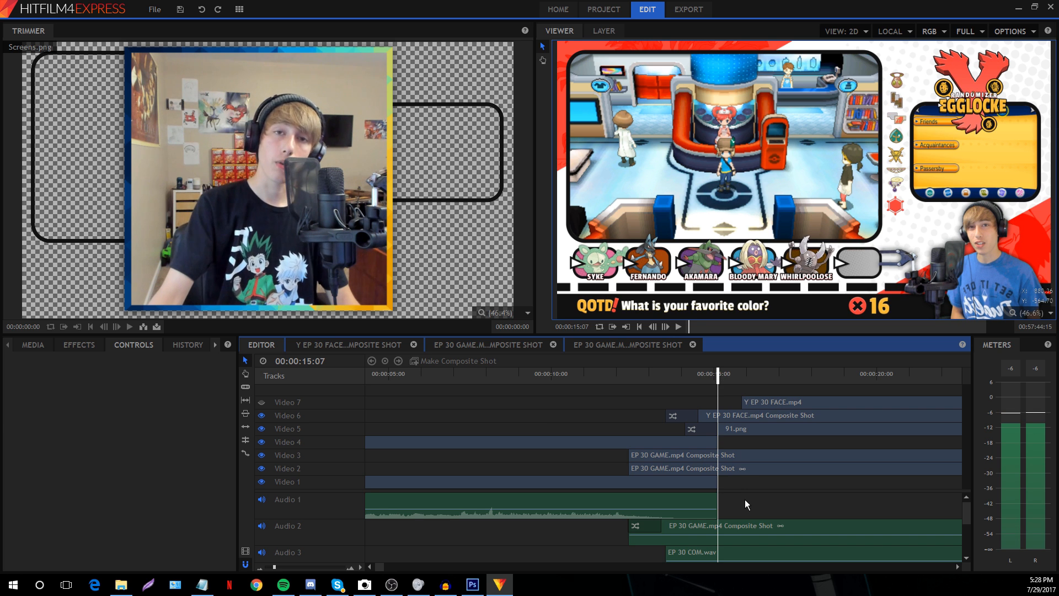
{"action": "scroll", "coordinate": [761, 514], "scroll_direction": "down", "scroll_amount": 1}
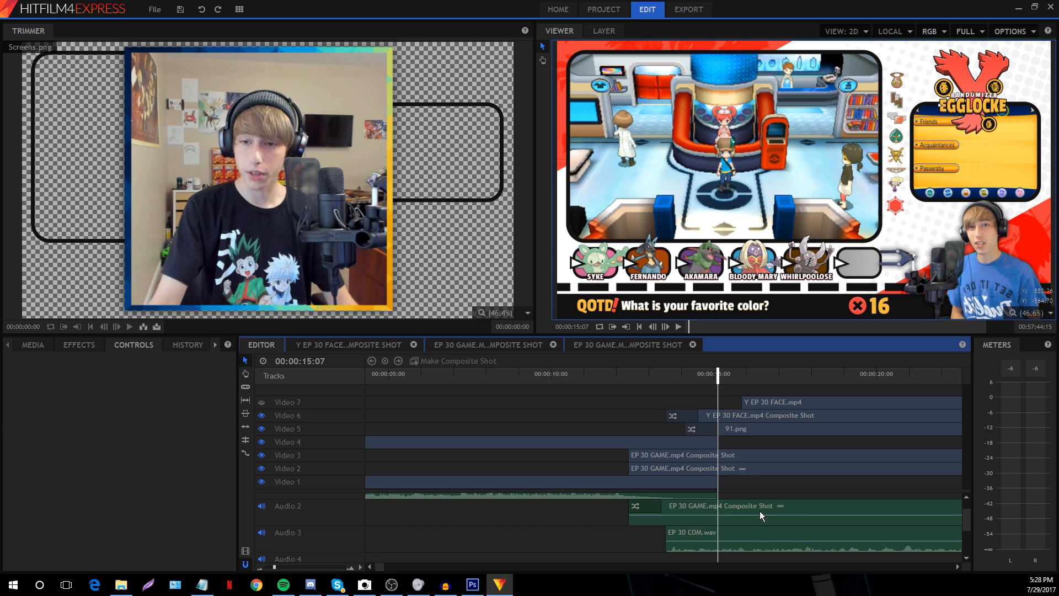
Play the cross-dissolves from 13:34 and 14:14, then step back just before 15 seconds
{"action": "key", "text": "space"}
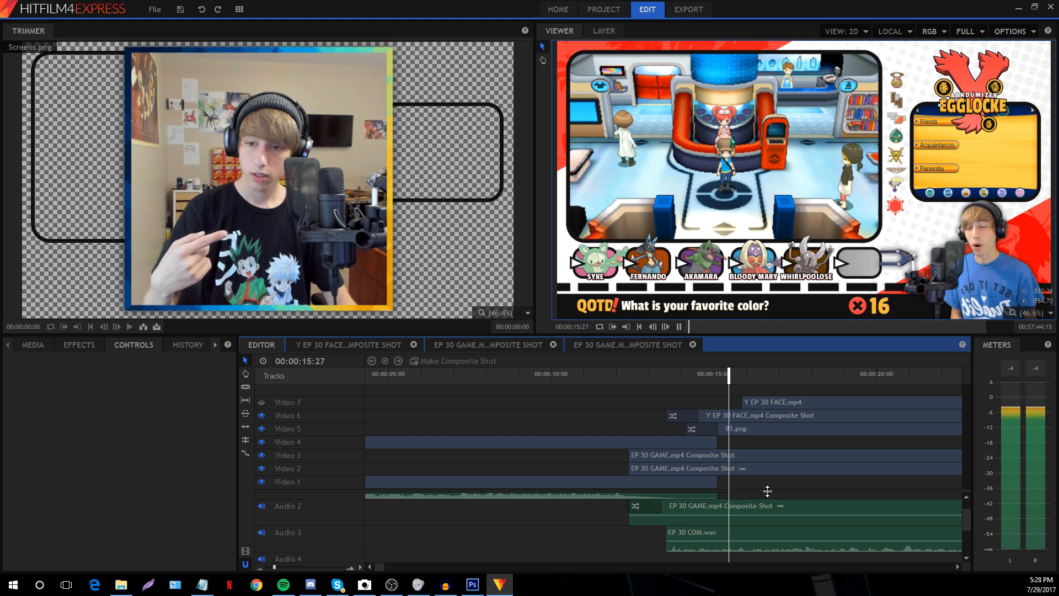
{"action": "left_click", "coordinate": [668, 373]}
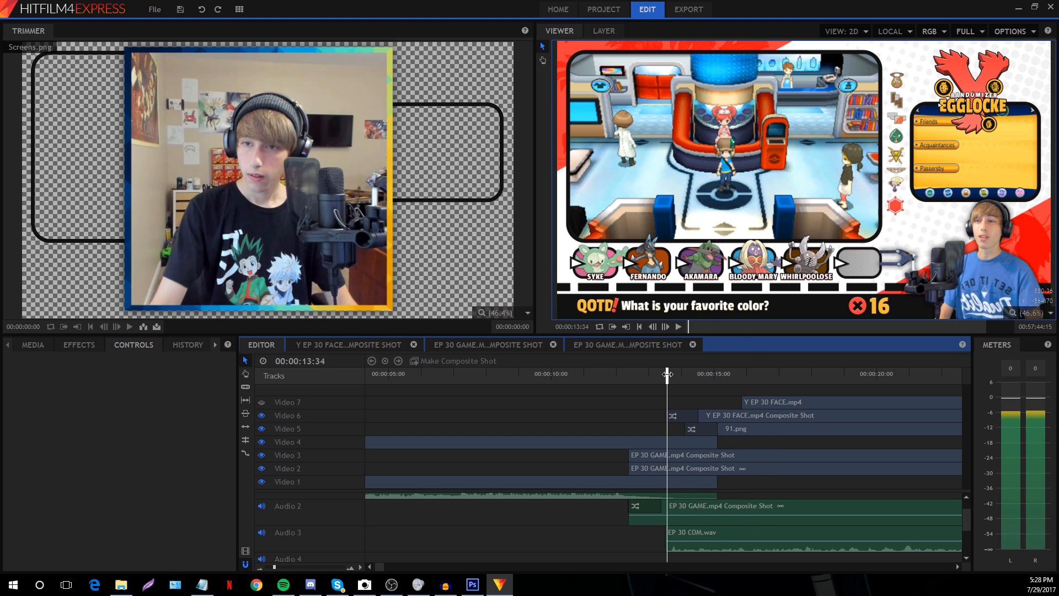
{"action": "key", "text": "space"}
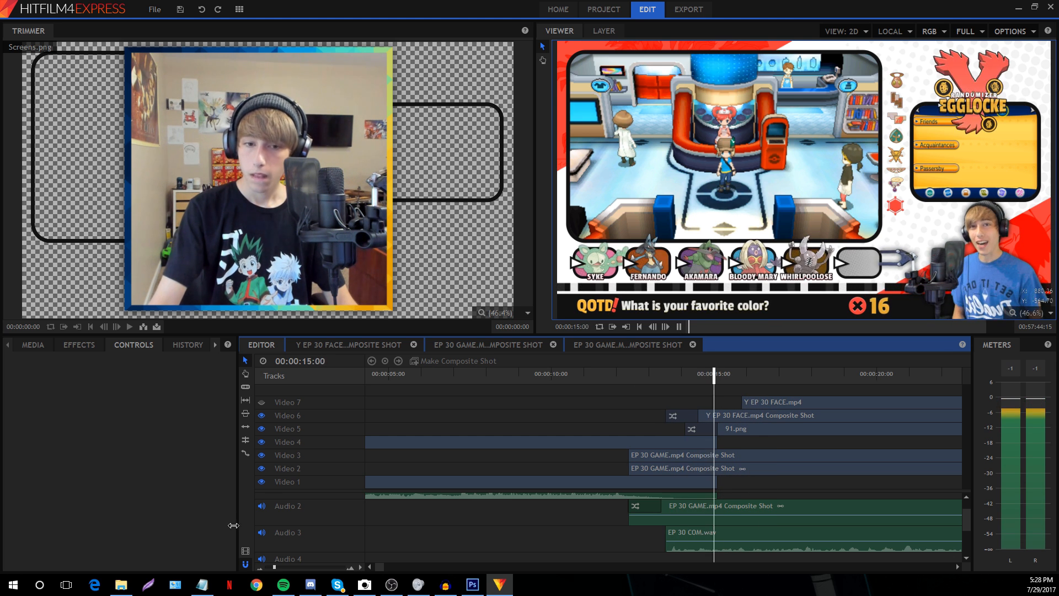
{"action": "left_click", "coordinate": [301, 568]}
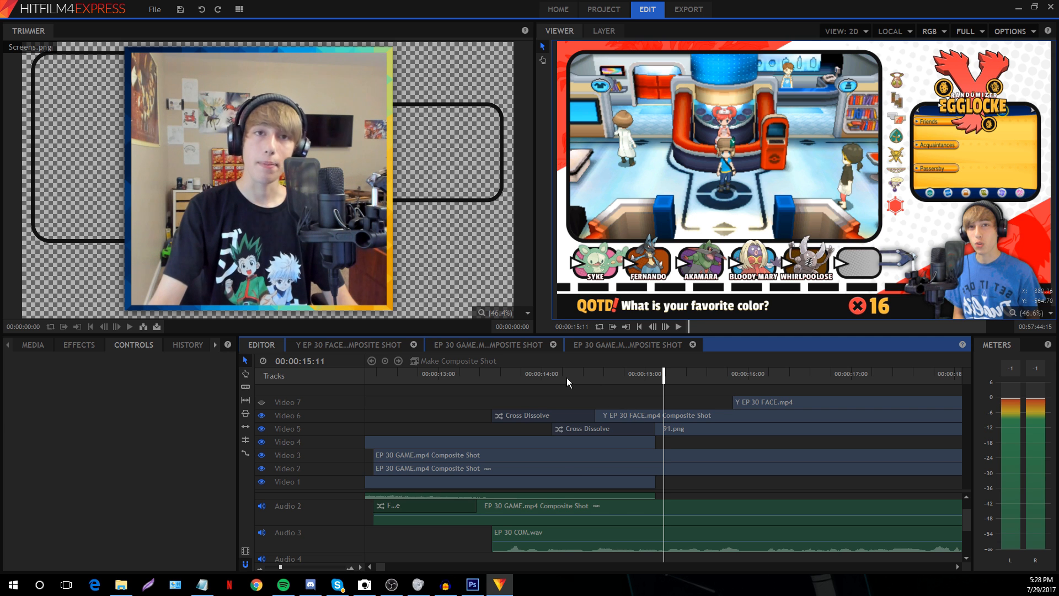
{"action": "left_click", "coordinate": [567, 378]}
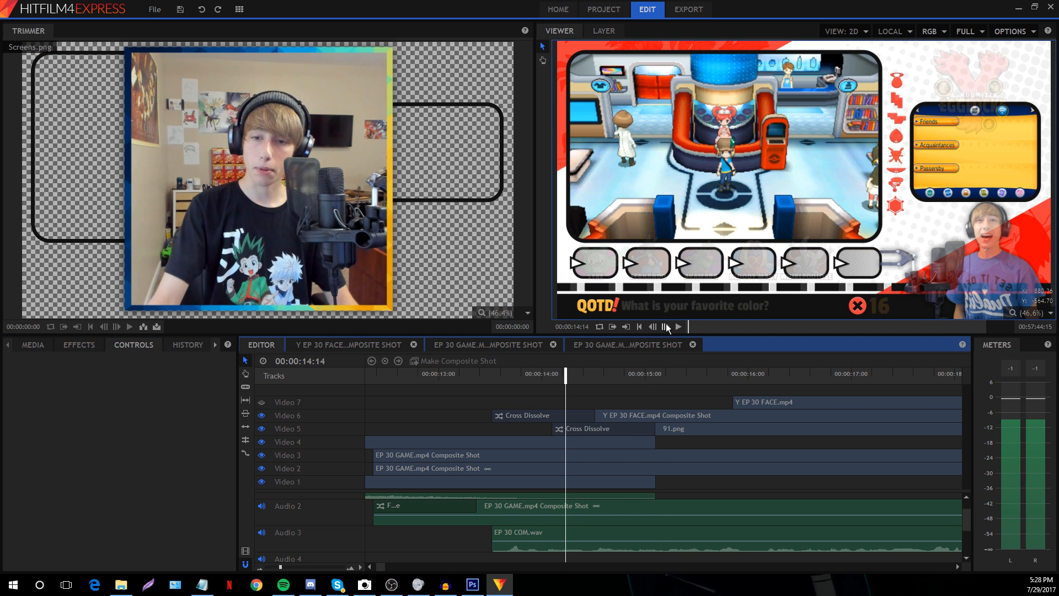
{"action": "key", "text": "space"}
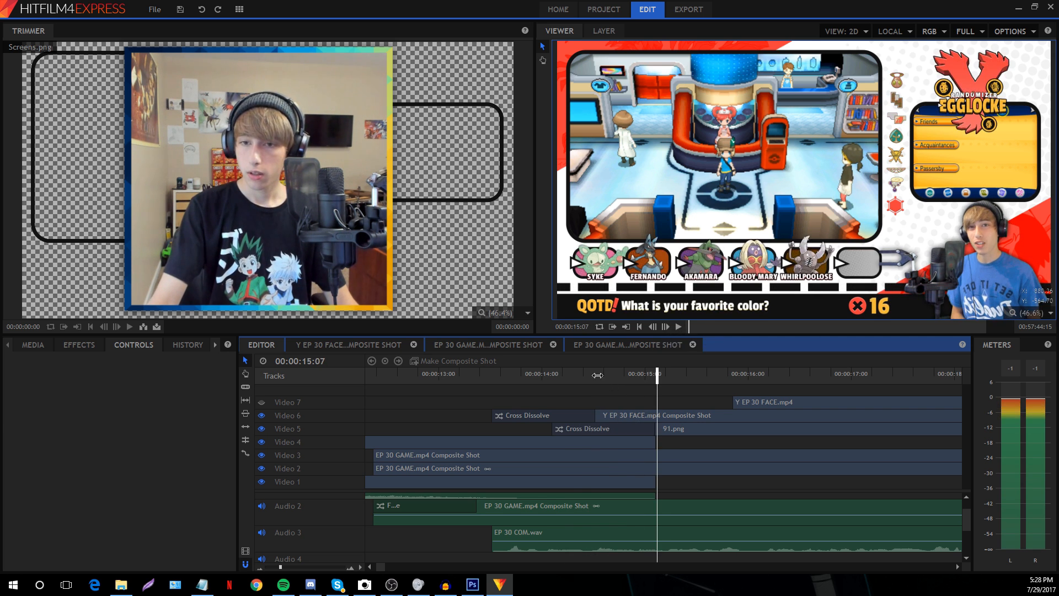
{"action": "left_click", "coordinate": [598, 375]}
{"action": "left_click", "coordinate": [667, 327]}
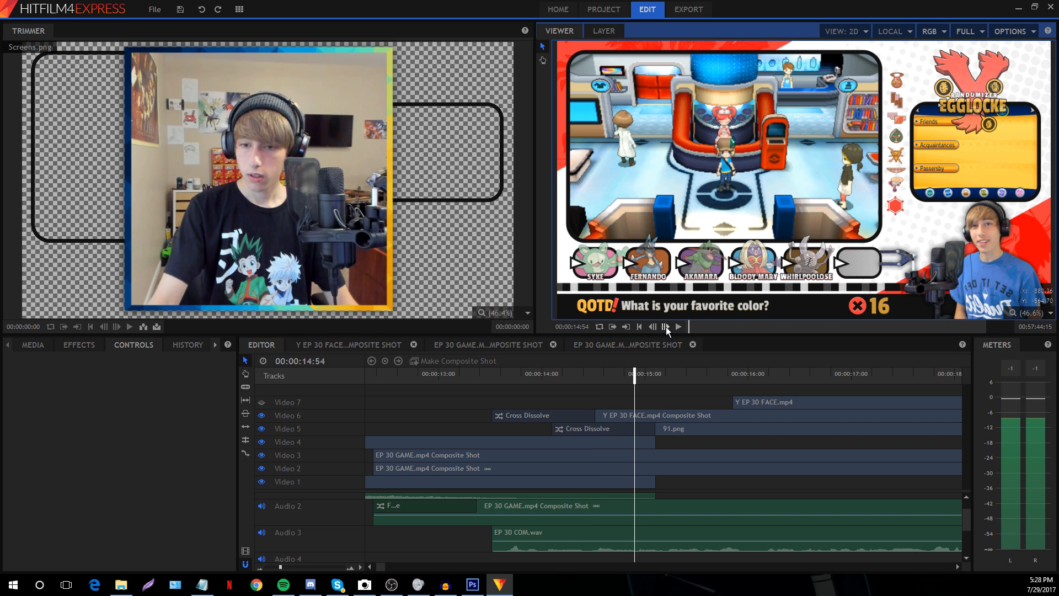
{"action": "left_click", "coordinate": [651, 326]}
Add two new video tracks to the timeline
{"action": "left_click", "coordinate": [651, 326]}
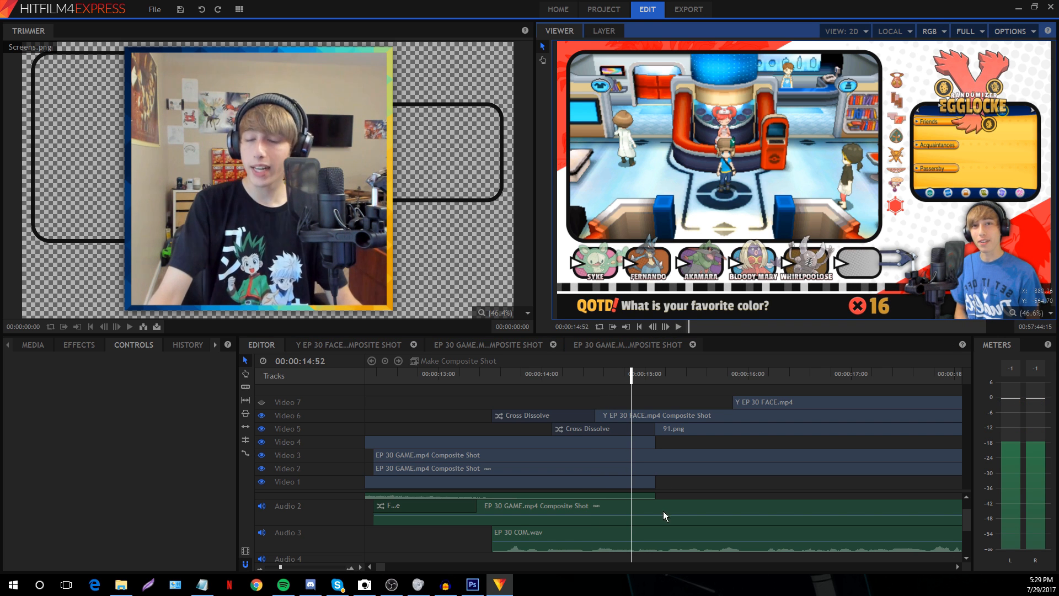
{"action": "scroll", "coordinate": [663, 510], "scroll_direction": "up", "scroll_amount": 1}
{"action": "left_click", "coordinate": [33, 345]}
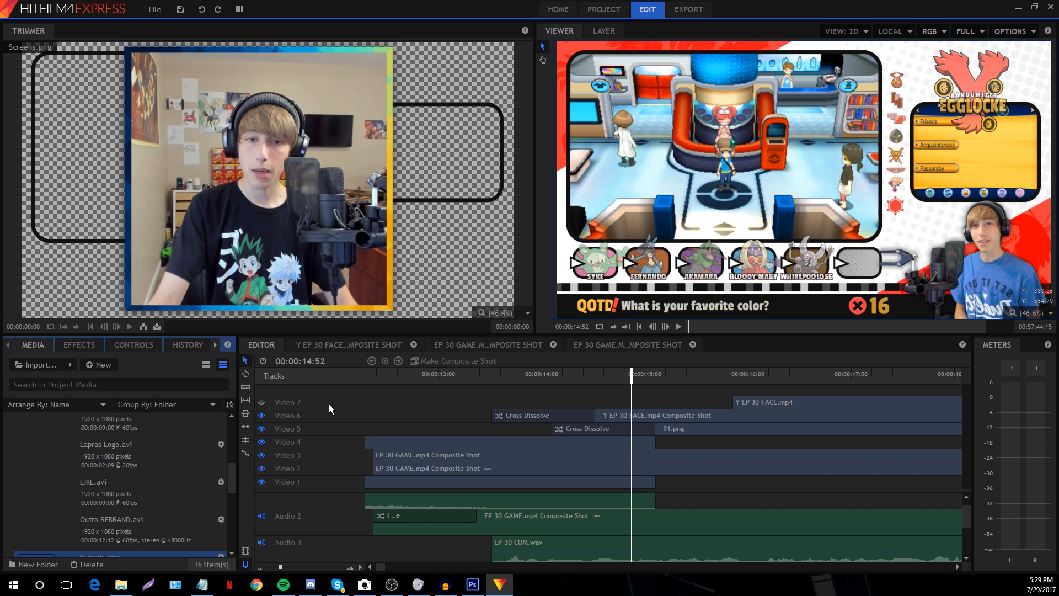
{"action": "right_click", "coordinate": [312, 393]}
{"action": "left_click", "coordinate": [328, 396]}
{"action": "right_click", "coordinate": [328, 396]}
{"action": "left_click", "coordinate": [359, 401]}
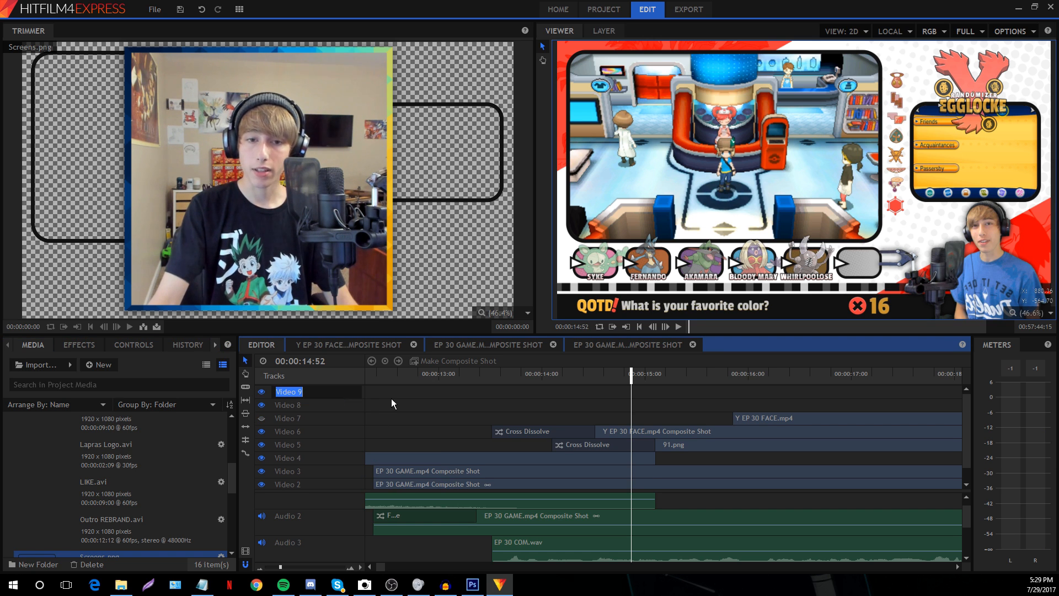
{"action": "left_click", "coordinate": [475, 406]}
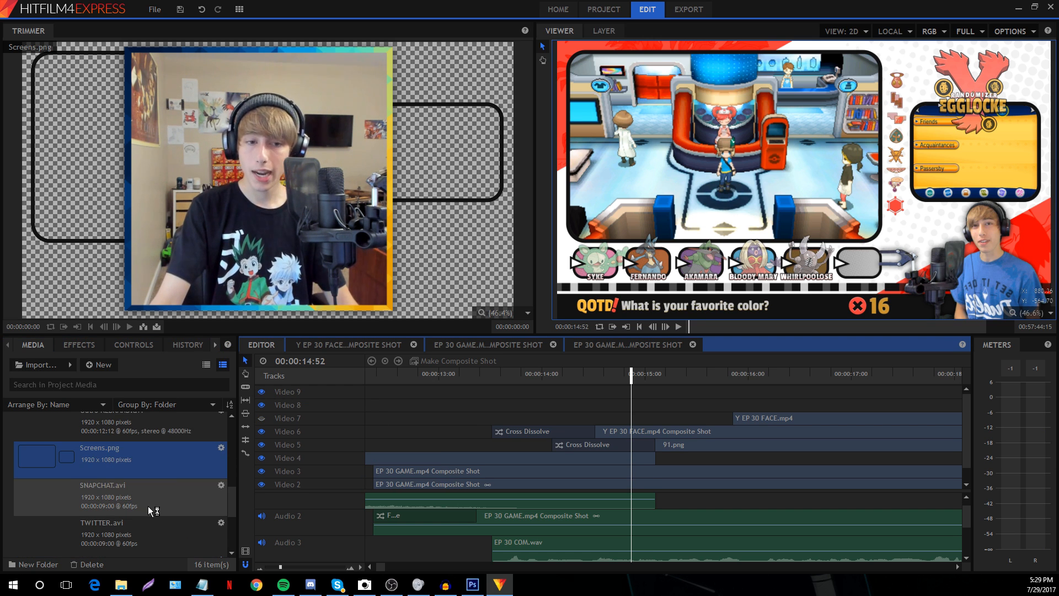
Place Lapras Logo.avi on Video 8 at the playhead and preview it from 14:52
{"action": "left_click", "coordinate": [109, 461]}
{"action": "left_click_drag", "start_coordinate": [112, 464], "coordinate": [633, 403]}
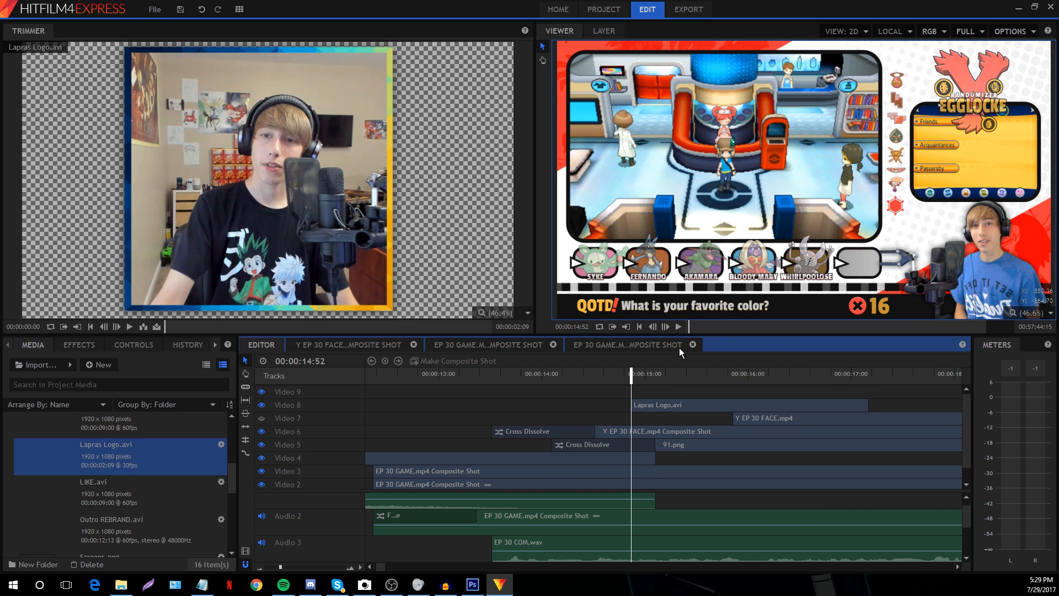
{"action": "left_click", "coordinate": [666, 327]}
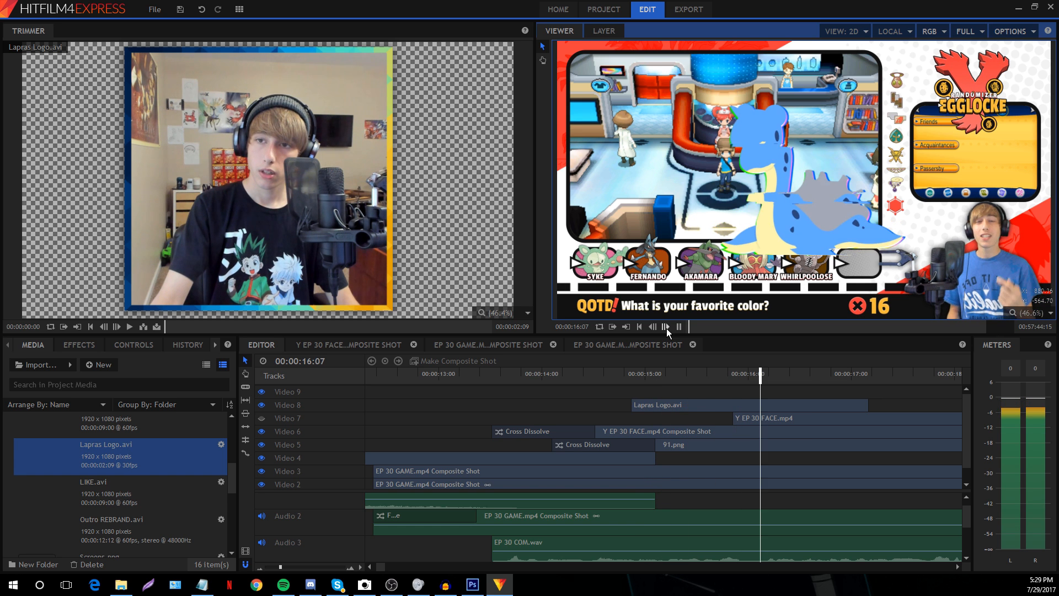
{"action": "key", "text": "space"}
Add Drop Shadow (searched as 'drop') to Lapras Logo.avi and lower its opacity to 0.26
{"action": "left_click", "coordinate": [717, 401]}
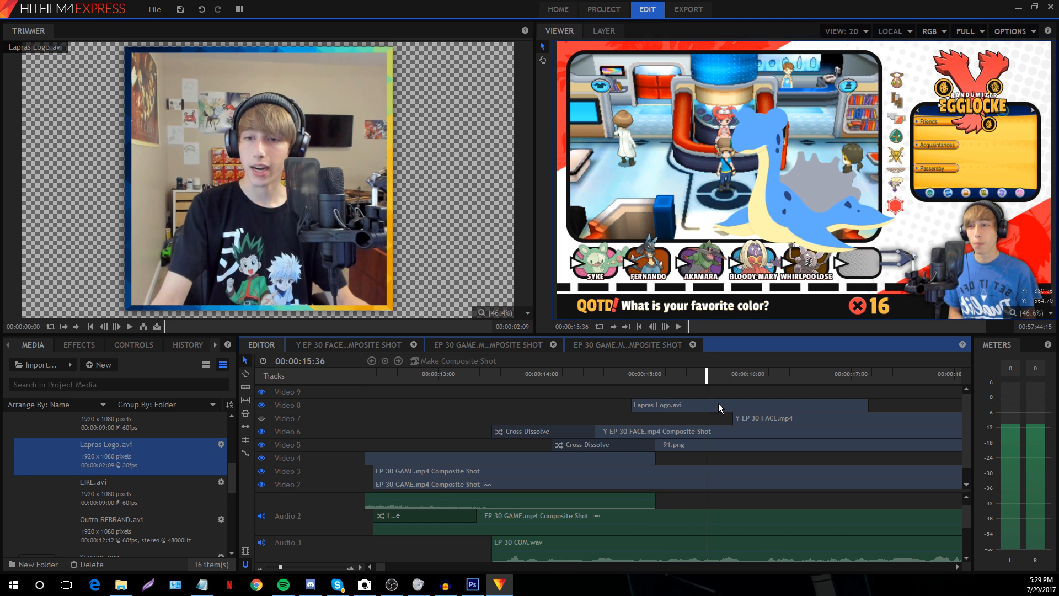
{"action": "left_click", "coordinate": [72, 346]}
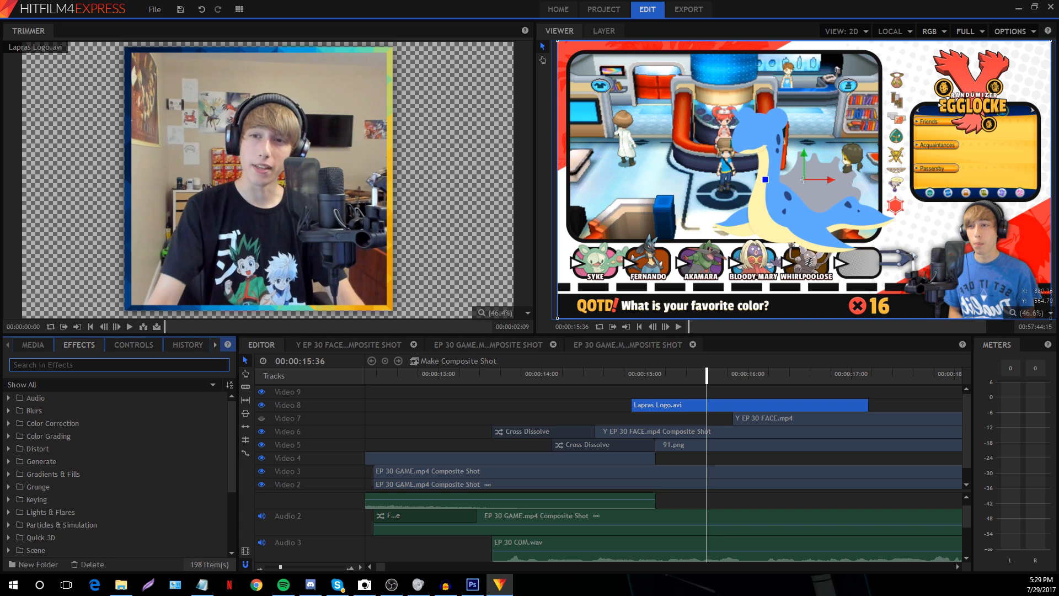
{"action": "type", "text": "d"}
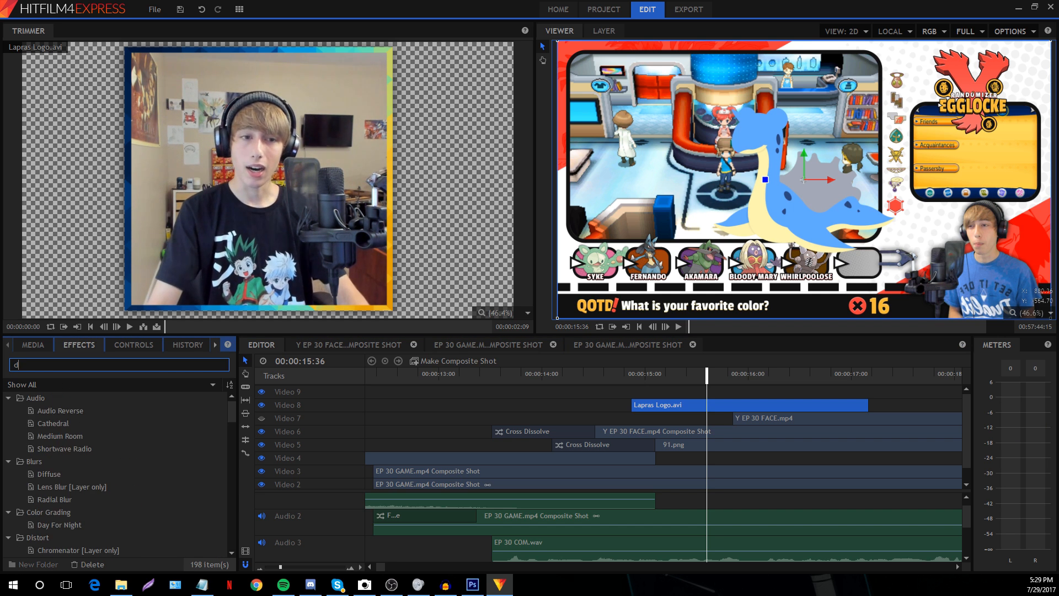
{"action": "type", "text": "rop"}
{"action": "left_click_drag", "start_coordinate": [55, 432], "coordinate": [670, 405]}
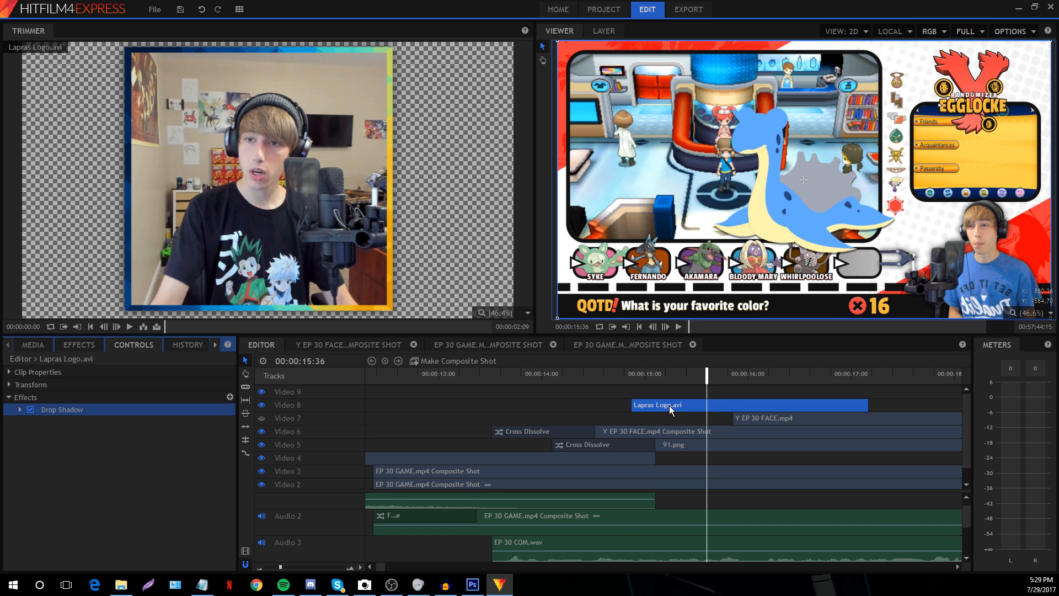
{"action": "left_click", "coordinate": [21, 411]}
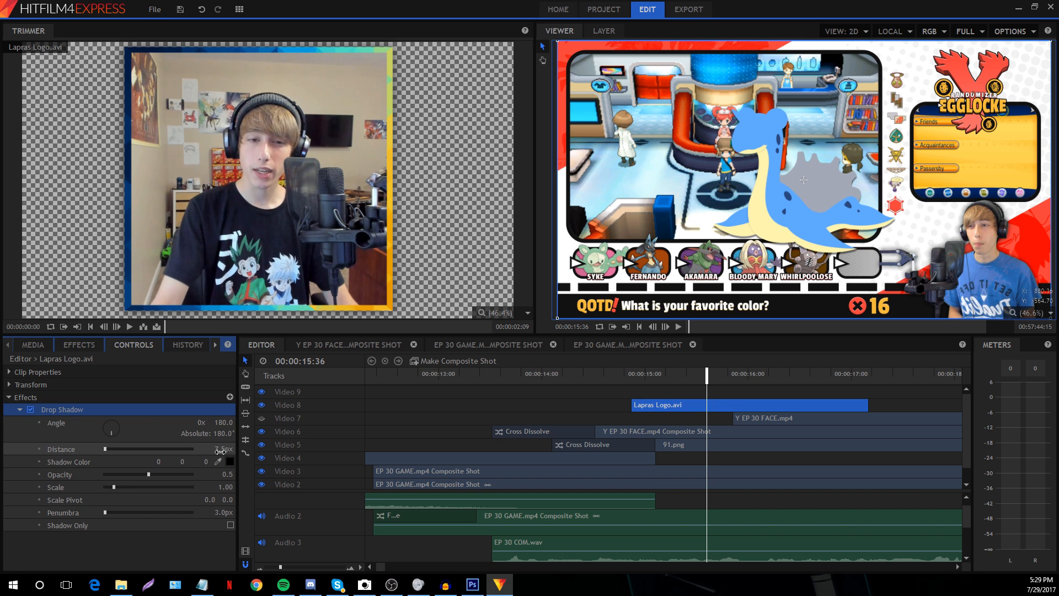
{"action": "left_click", "coordinate": [220, 451]}
{"action": "left_click", "coordinate": [128, 474]}
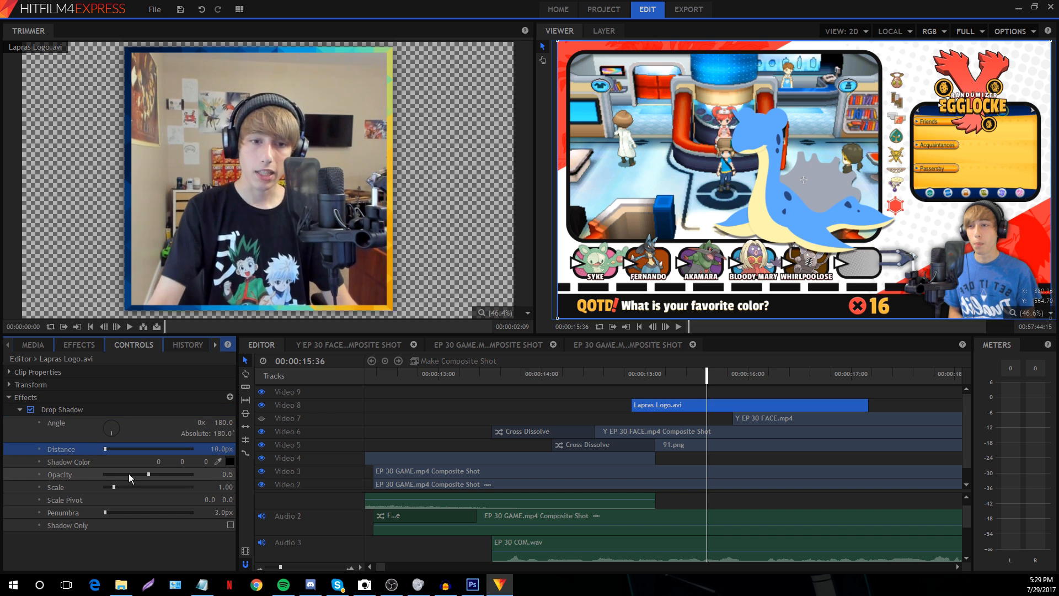
{"action": "left_click", "coordinate": [551, 404]}
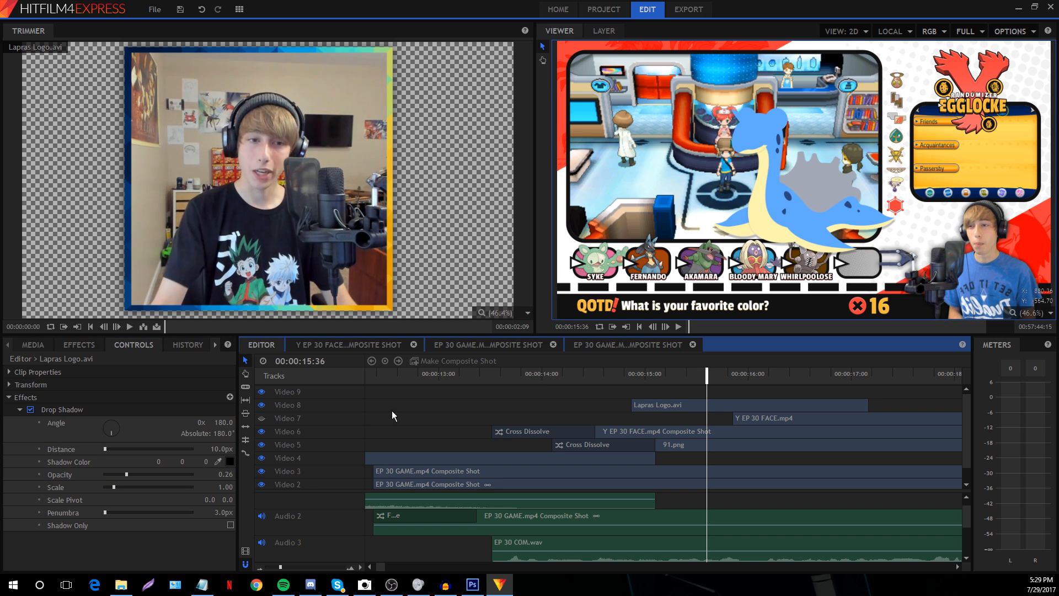
{"action": "left_click", "coordinate": [31, 409]}
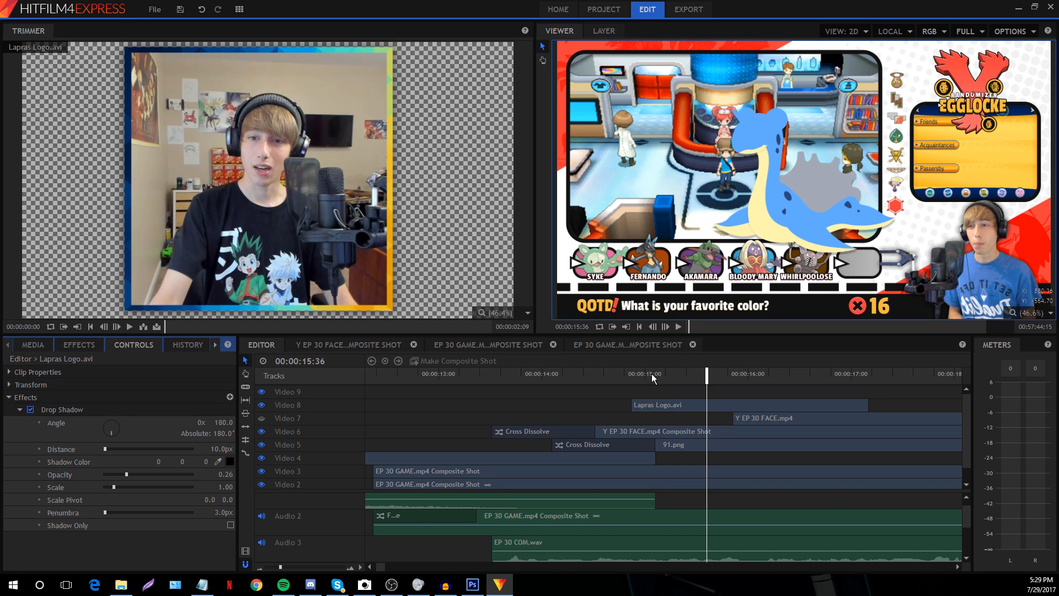
{"action": "left_click", "coordinate": [622, 375]}
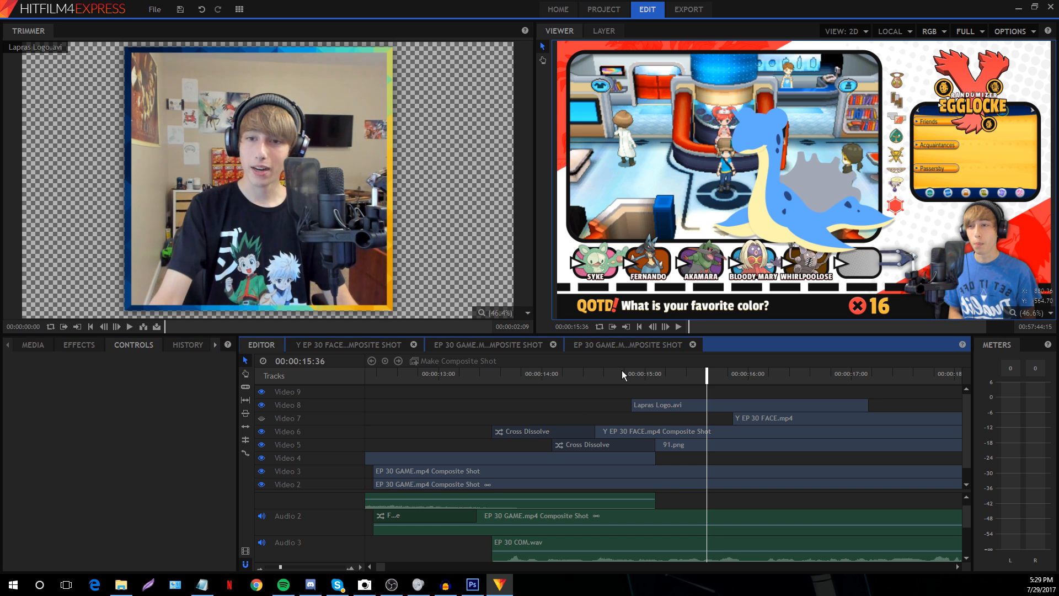
{"action": "left_click", "coordinate": [665, 374]}
Play and pause the composite from about 15 seconds, then zoom the timeline out
{"action": "left_click", "coordinate": [663, 325]}
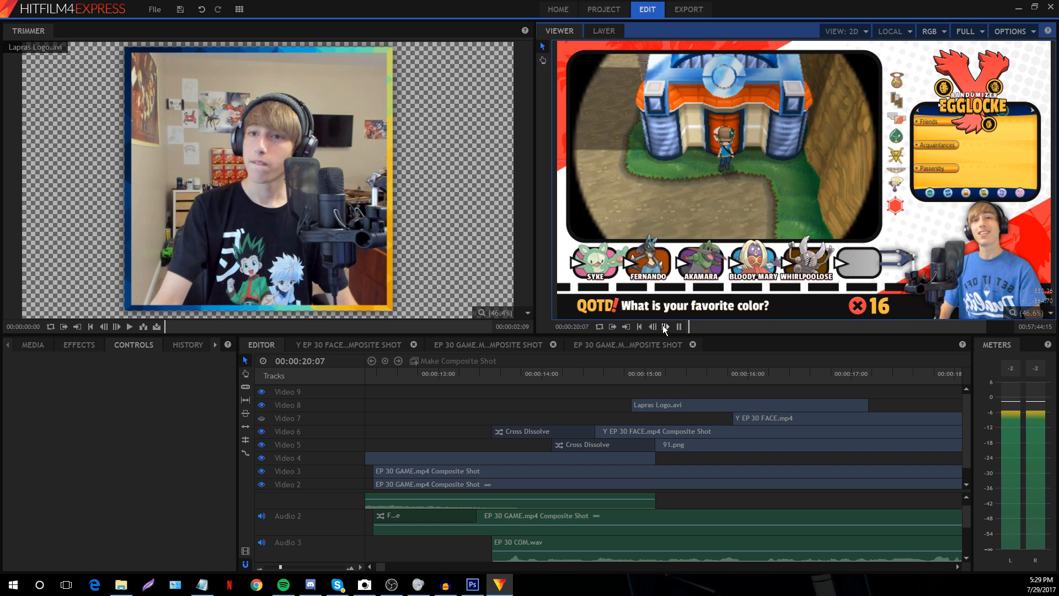
{"action": "left_click", "coordinate": [663, 326]}
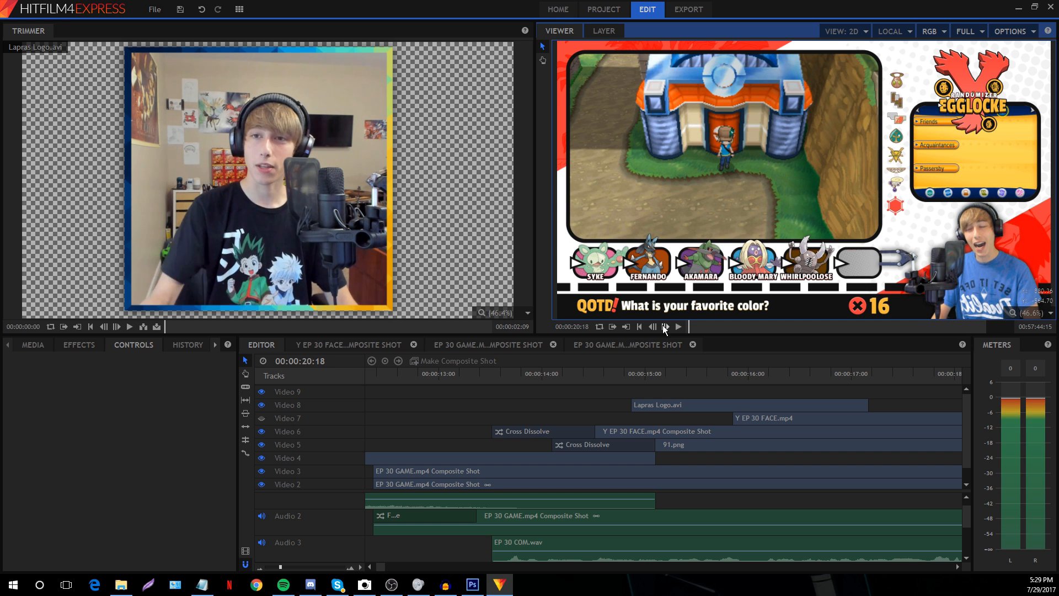
{"action": "key", "text": "space"}
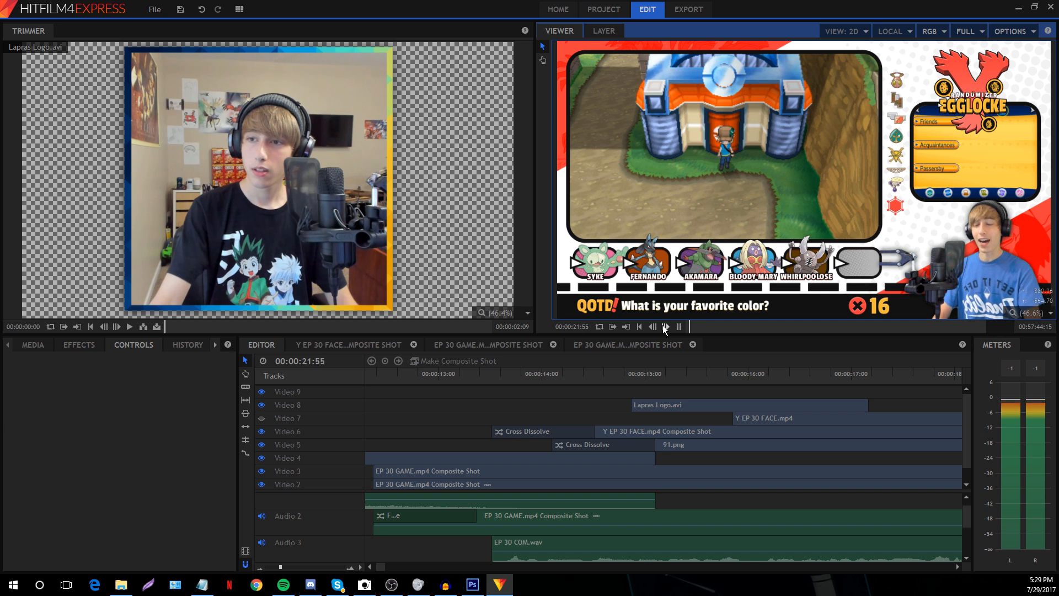
{"action": "left_click", "coordinate": [274, 567]}
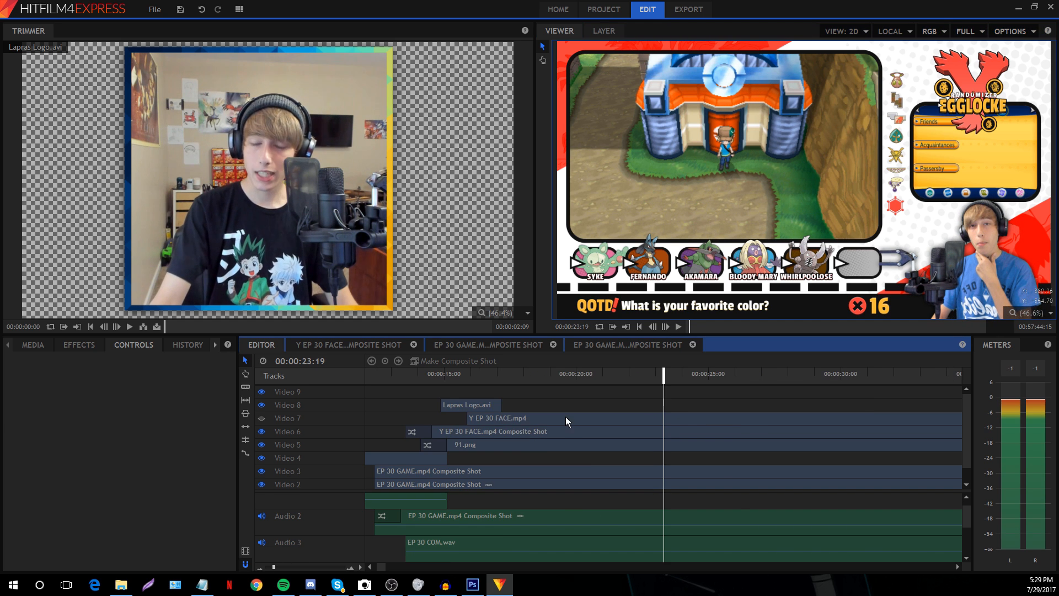
{"action": "scroll", "coordinate": [563, 418], "scroll_direction": "down", "scroll_amount": 1}
{"action": "scroll", "coordinate": [520, 441], "scroll_direction": "up", "scroll_amount": 1}
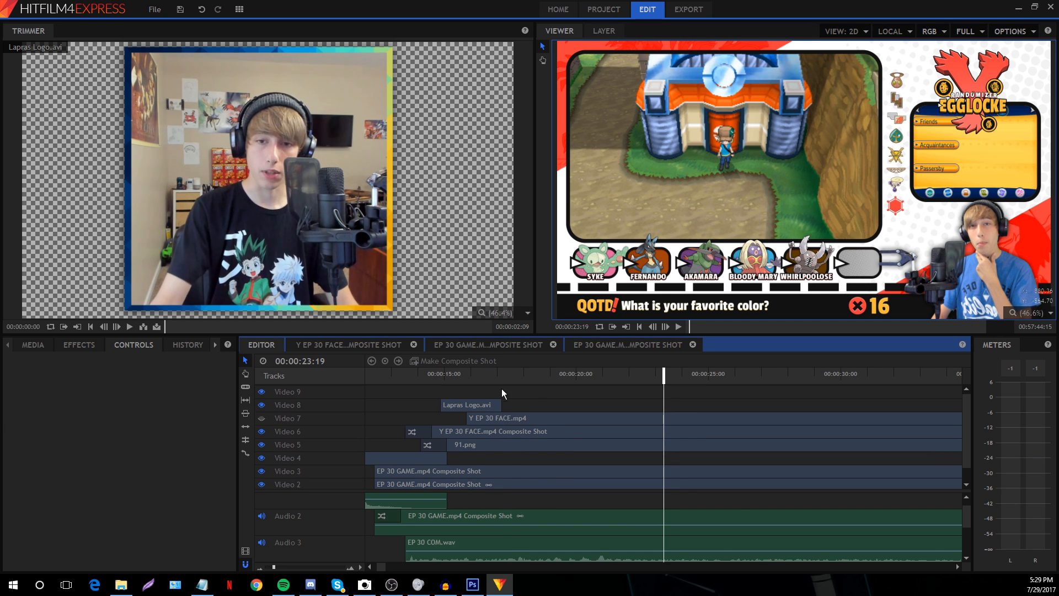
Replay the composite from 17:12 and again from 18:16
{"action": "left_click", "coordinate": [502, 376]}
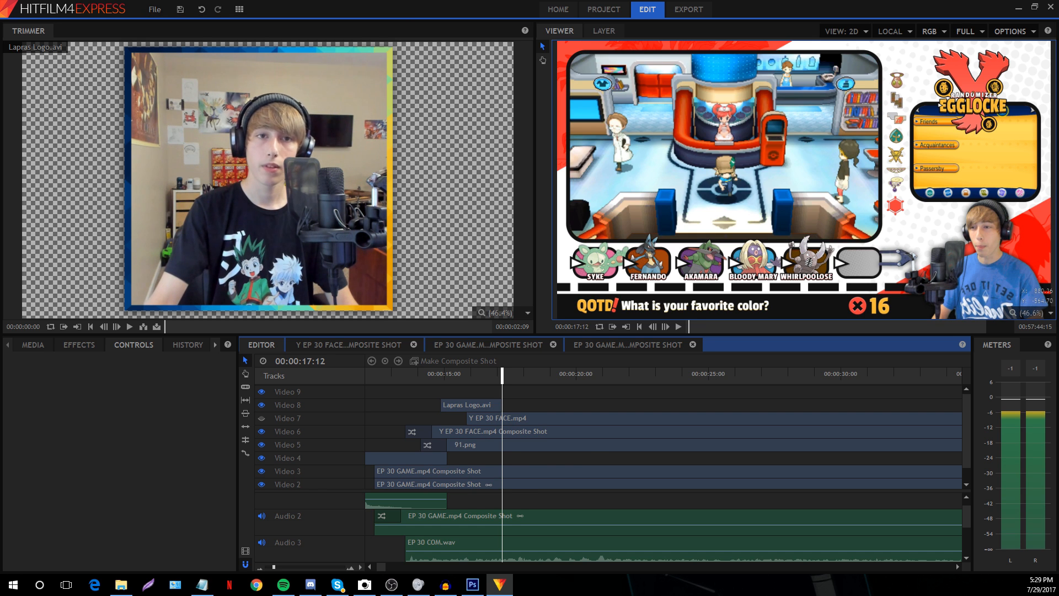
{"action": "key", "text": "space"}
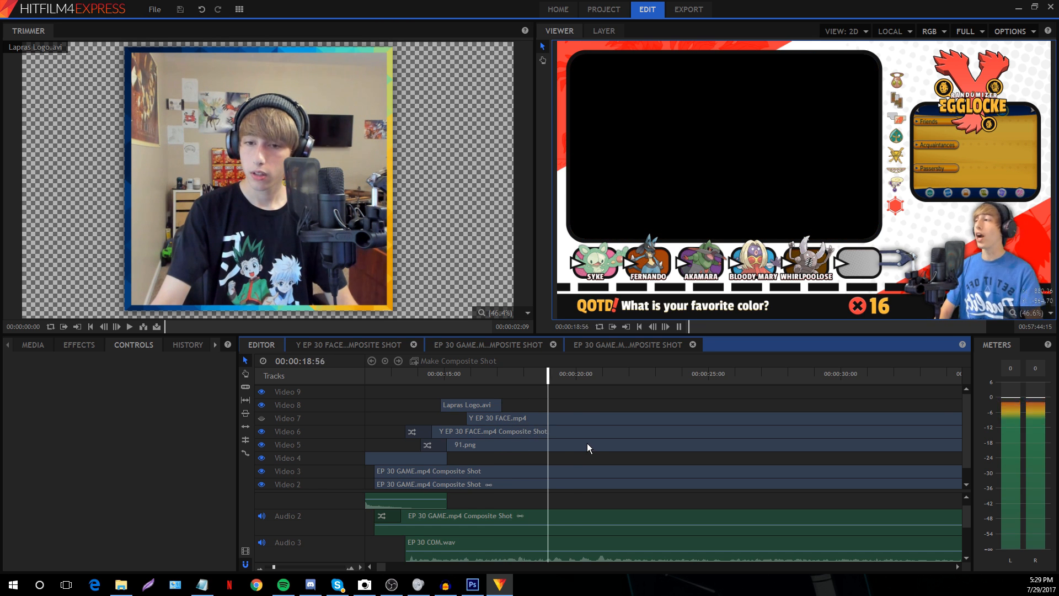
{"action": "left_click", "coordinate": [531, 375]}
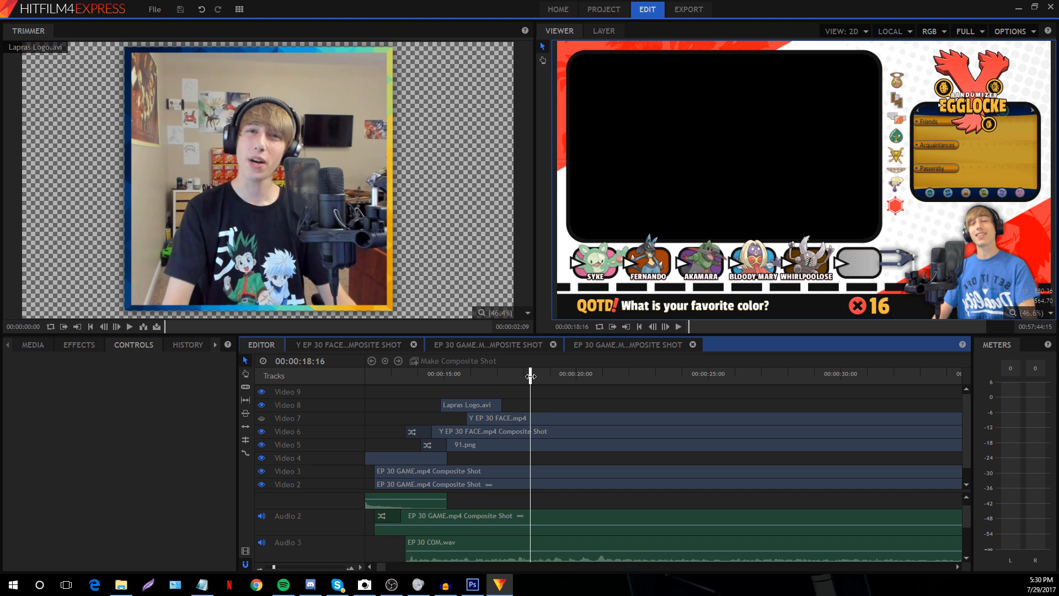
{"action": "scroll", "coordinate": [433, 477], "scroll_direction": "up", "scroll_amount": 3}
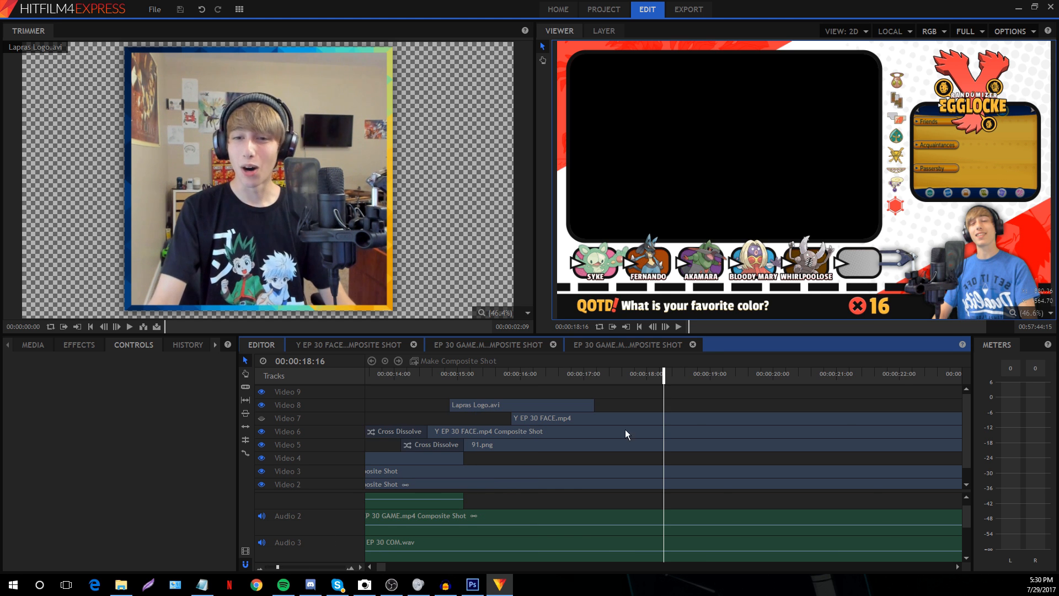
{"action": "key", "text": "space"}
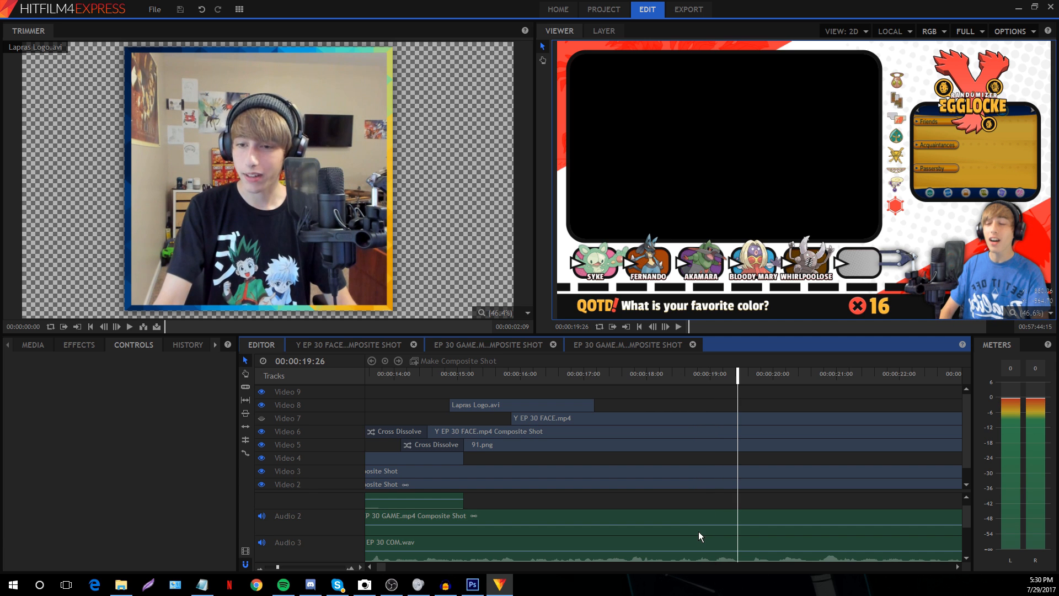
{"action": "scroll", "coordinate": [699, 532], "scroll_direction": "down", "scroll_amount": 1}
{"action": "left_click", "coordinate": [688, 375]}
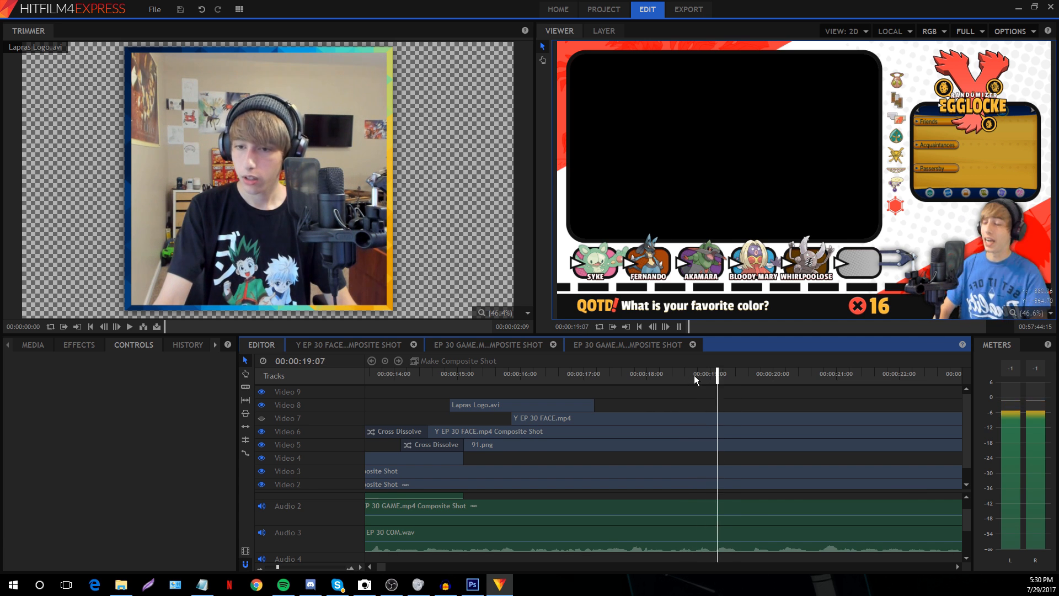
Split the Video 7 face clip at 18:45 and delete the portion before the cut
{"action": "left_click", "coordinate": [694, 375]}
{"action": "left_click", "coordinate": [580, 422]}
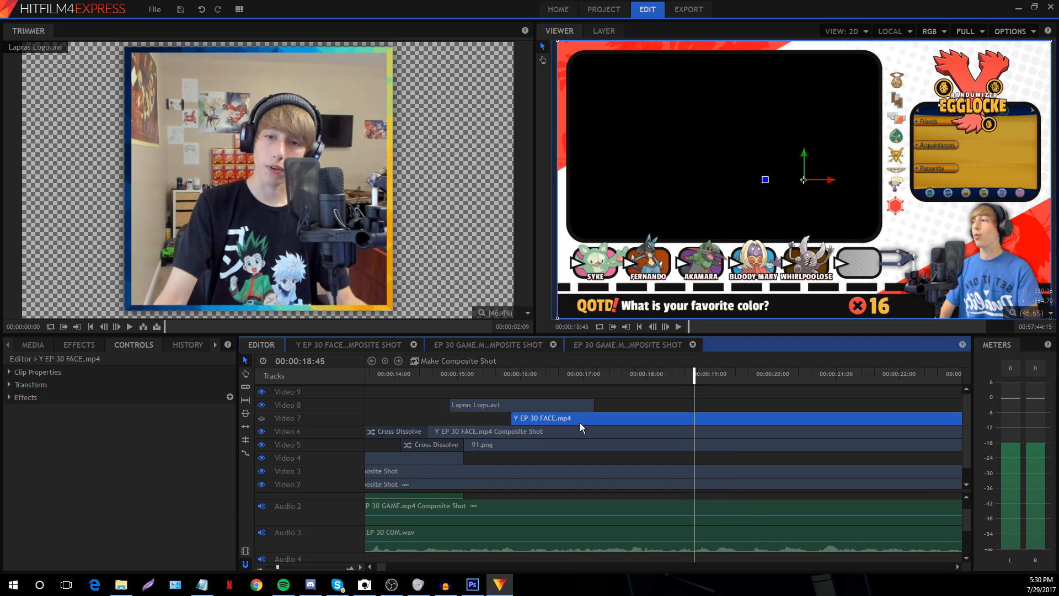
{"action": "key", "text": "ctrl+shift+d"}
{"action": "left_click", "coordinate": [581, 422]}
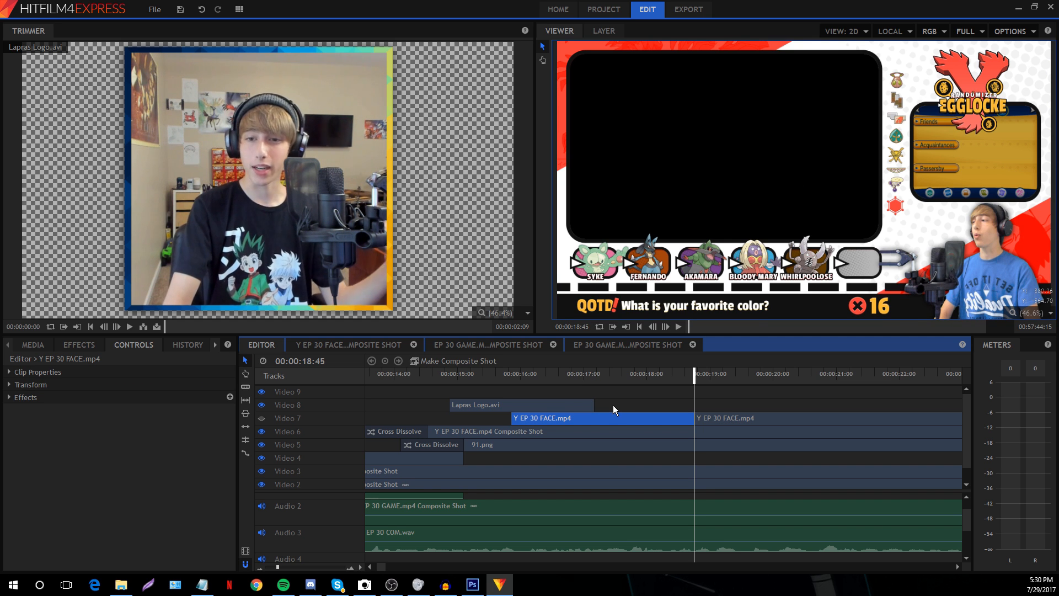
{"action": "key", "text": "Delete"}
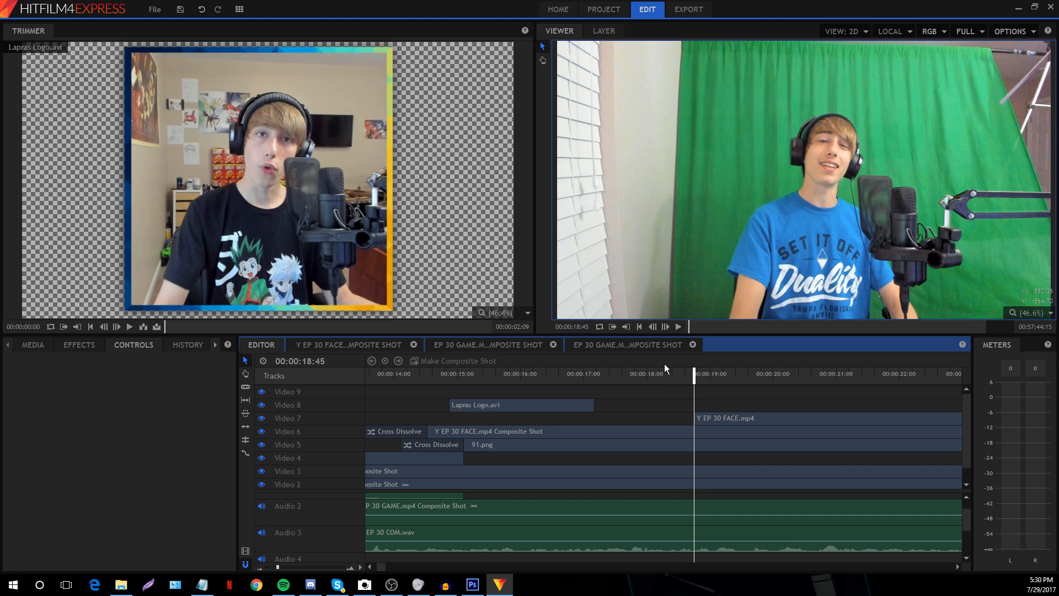
{"action": "left_click", "coordinate": [715, 419]}
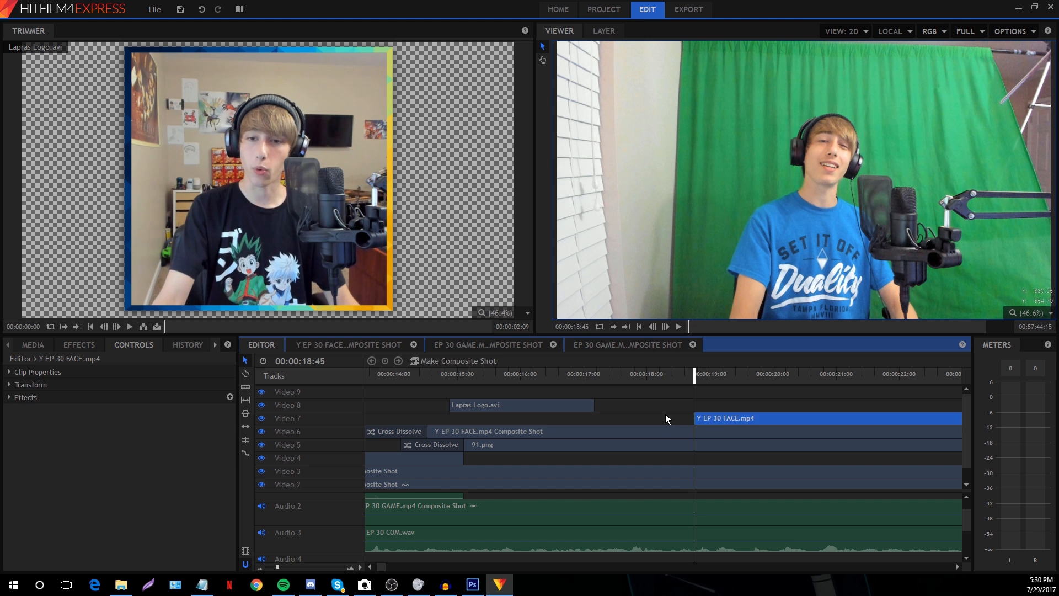
Toggle Video 7's visibility and play the composite from 17:30 to 19:45
{"action": "left_click", "coordinate": [263, 420]}
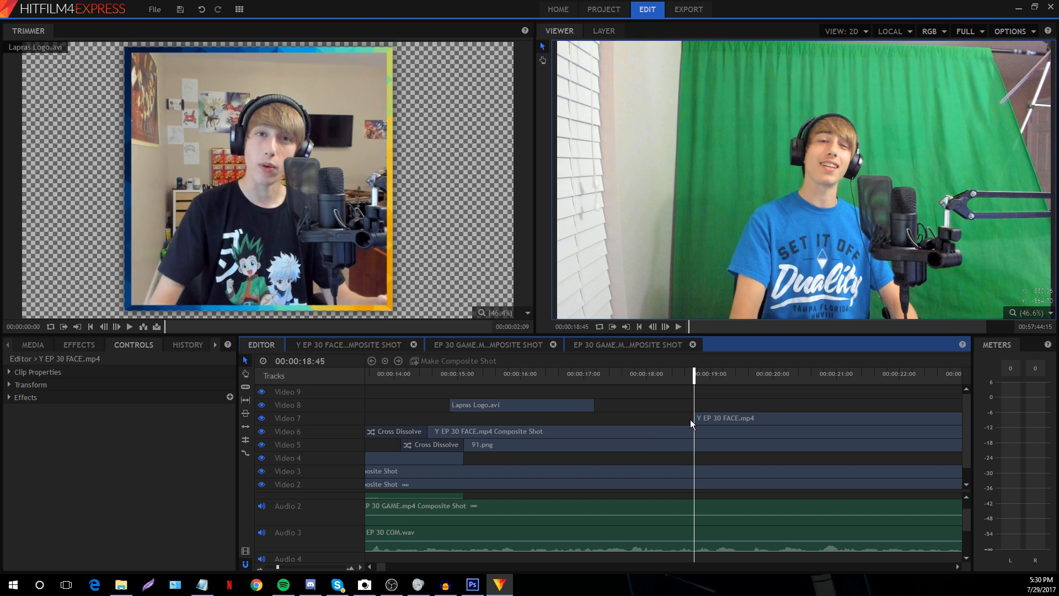
{"action": "left_click", "coordinate": [262, 418]}
{"action": "left_click", "coordinate": [615, 373]}
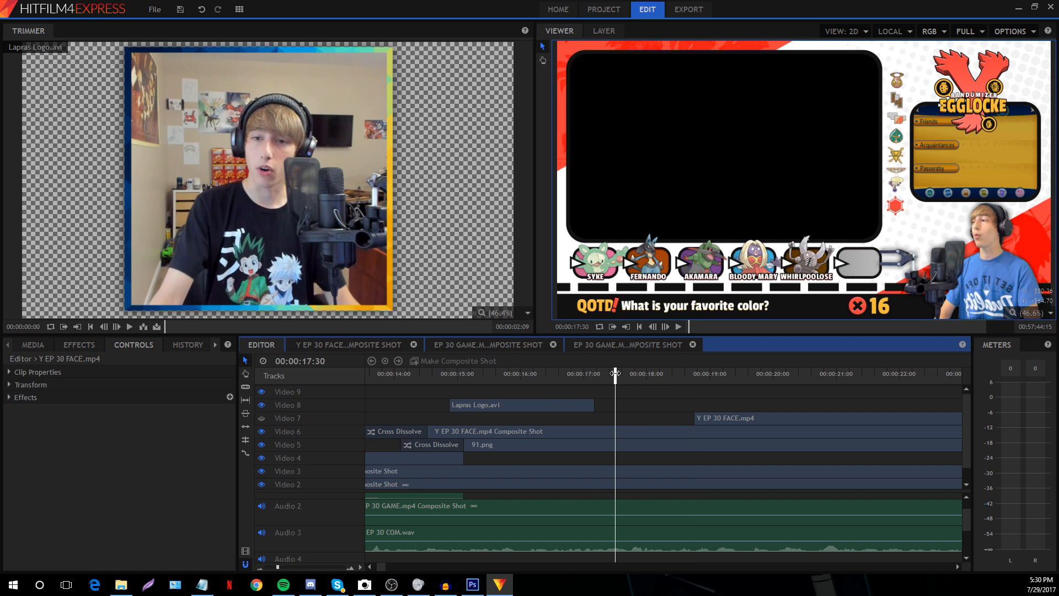
{"action": "left_click", "coordinate": [262, 418]}
{"action": "key", "text": "space"}
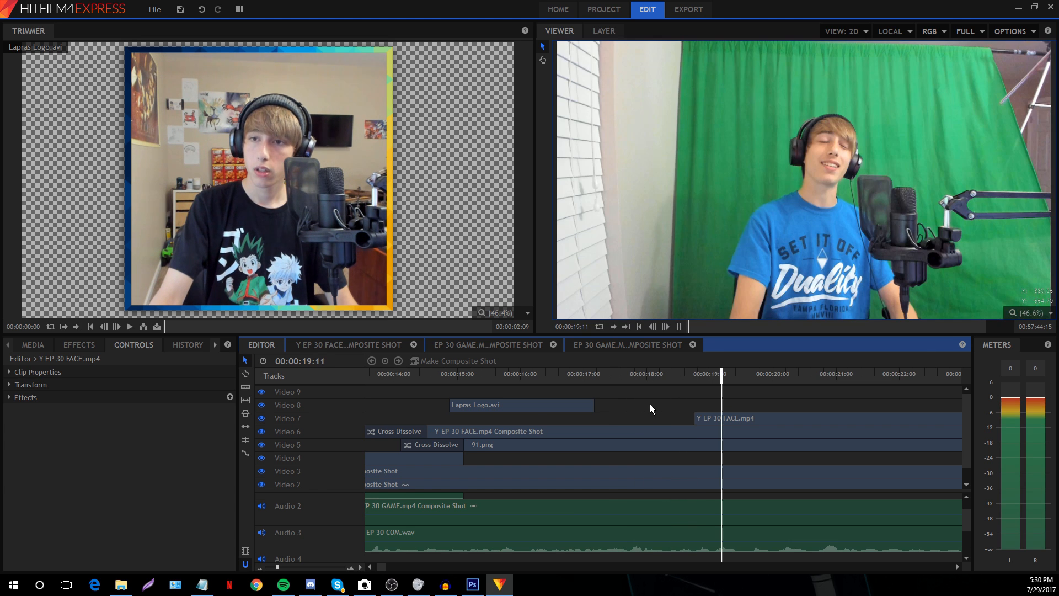
{"action": "key", "text": "space"}
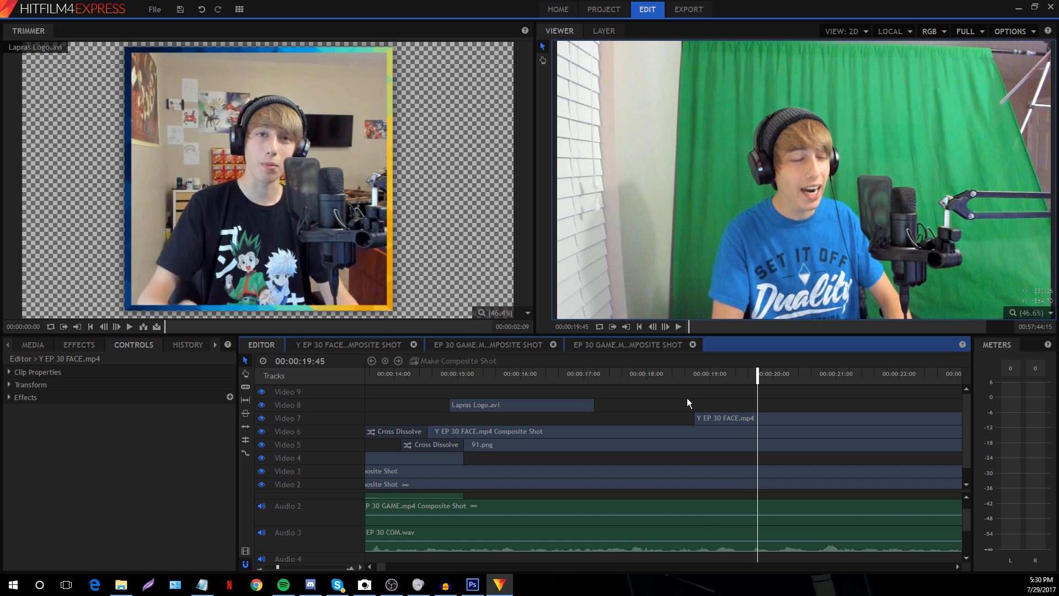
Play from 00:00:18:50, then step frame by frame to 00:00:20:43
{"action": "left_click", "coordinate": [700, 375]}
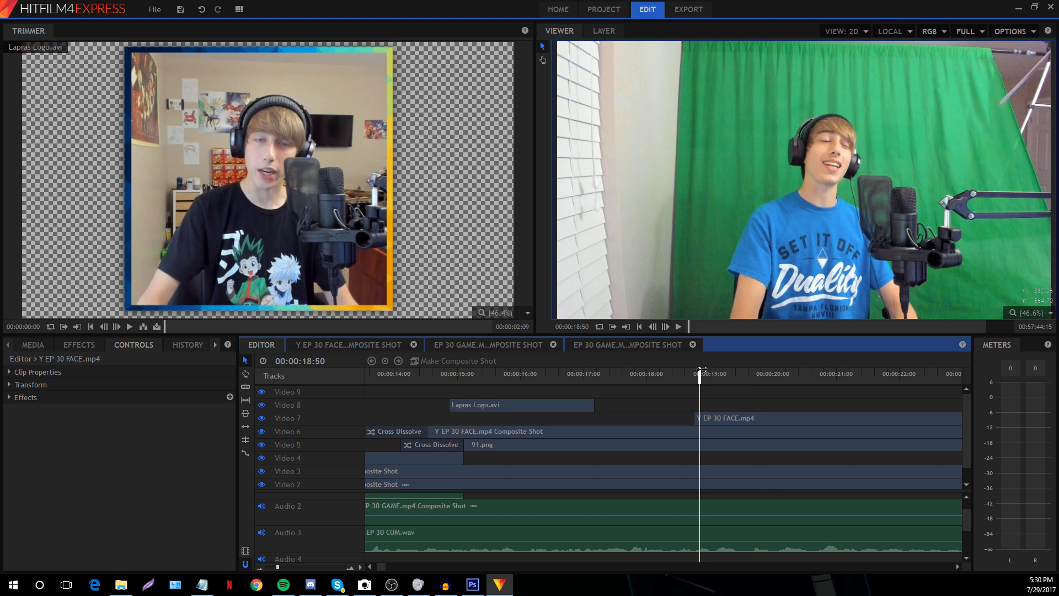
{"action": "key", "text": "space"}
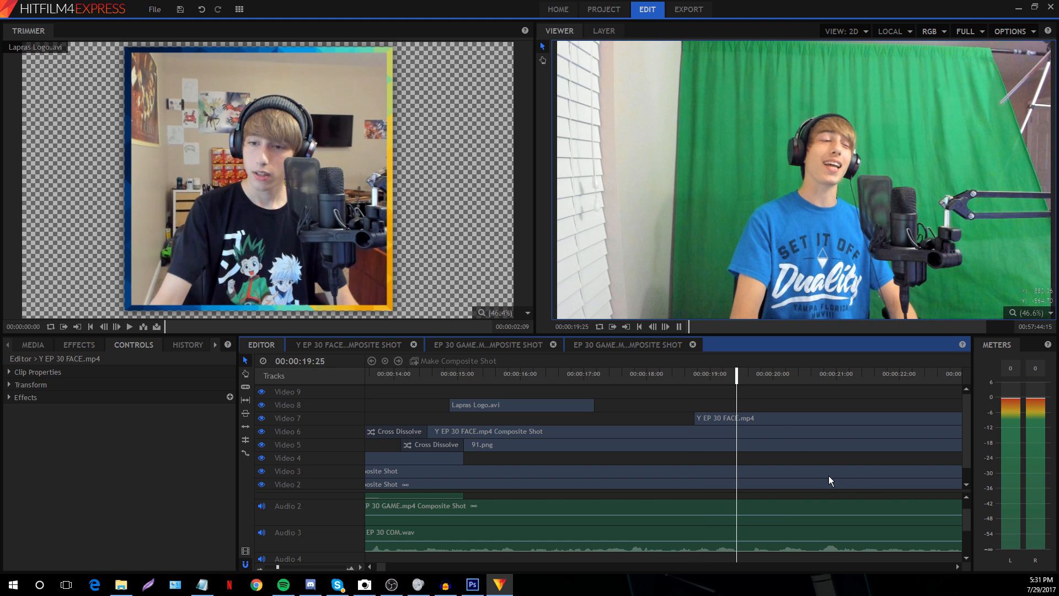
{"action": "left_click", "coordinate": [812, 376]}
{"action": "left_click", "coordinate": [665, 326]}
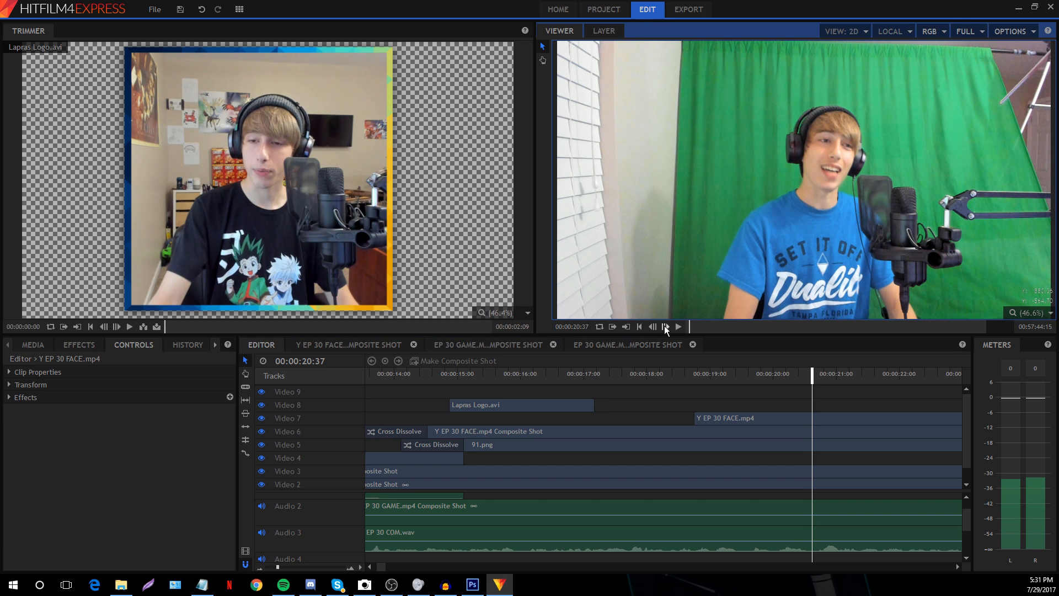
{"action": "left_click", "coordinate": [665, 327]}
{"action": "left_click", "coordinate": [665, 327]}
{"action": "left_click", "coordinate": [665, 327]}
{"action": "left_click", "coordinate": [665, 326]}
{"action": "left_click", "coordinate": [665, 327]}
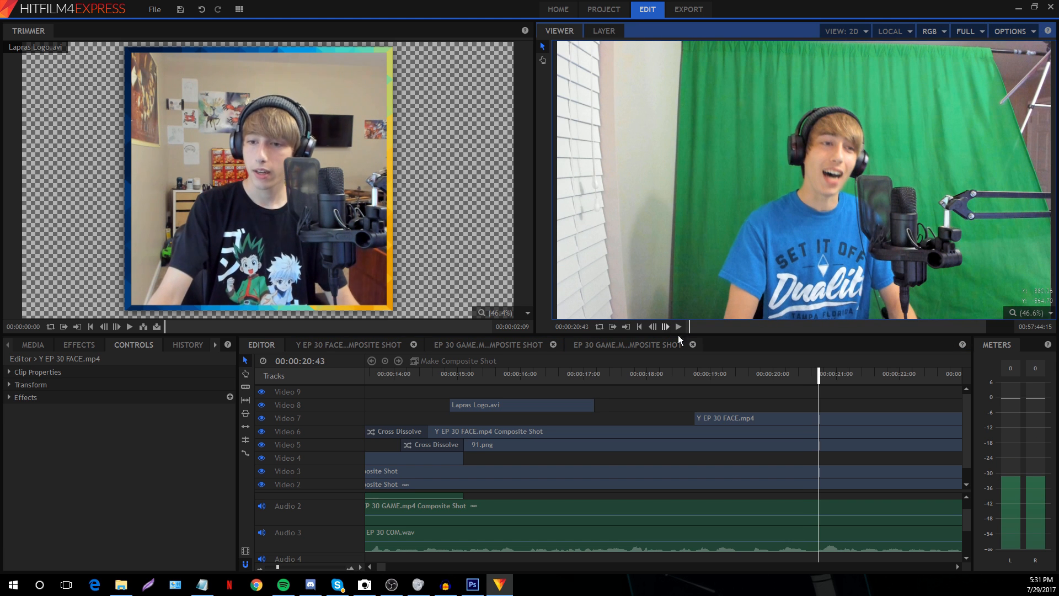
Split the Video 7 facecam at the playhead and trim the later piece to start near 00:00:22:55
{"action": "left_click", "coordinate": [855, 420]}
{"action": "key", "text": "ctrl+shift+d"}
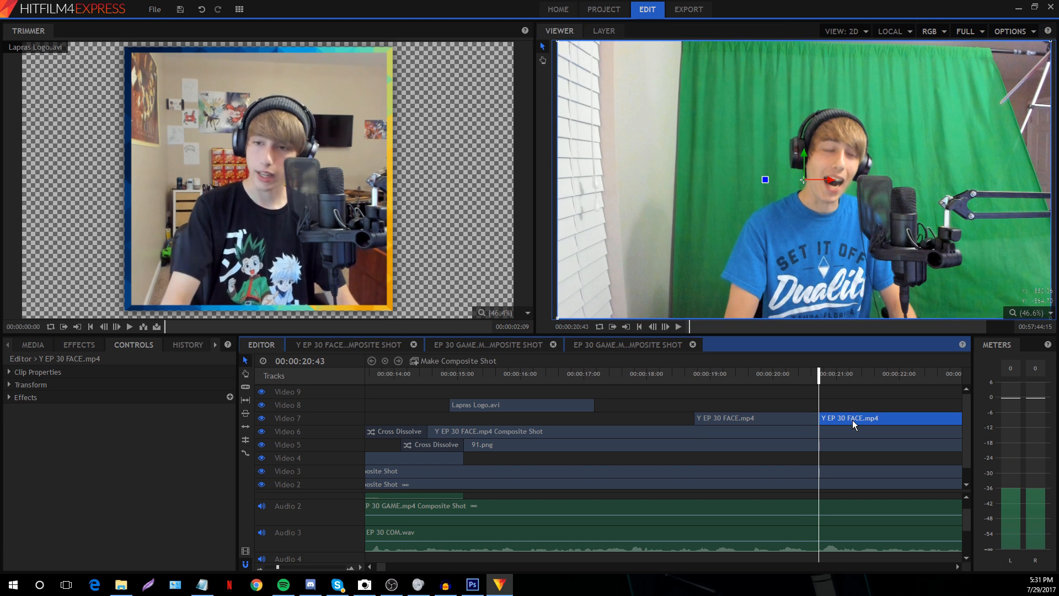
{"action": "key", "text": "Delete"}
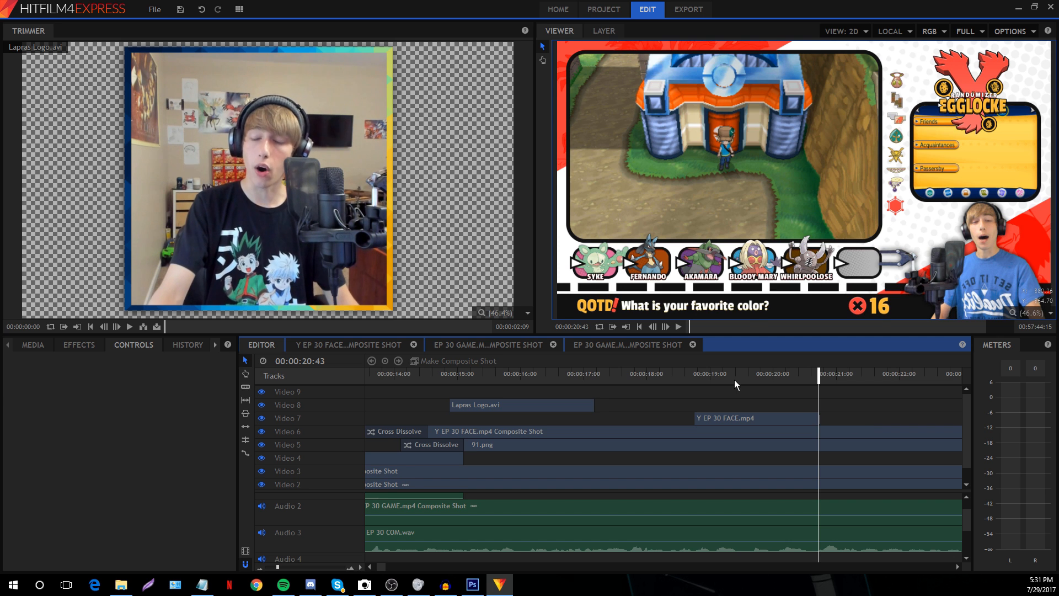
{"action": "key", "text": "ctrl+z"}
{"action": "left_click", "coordinate": [828, 417]}
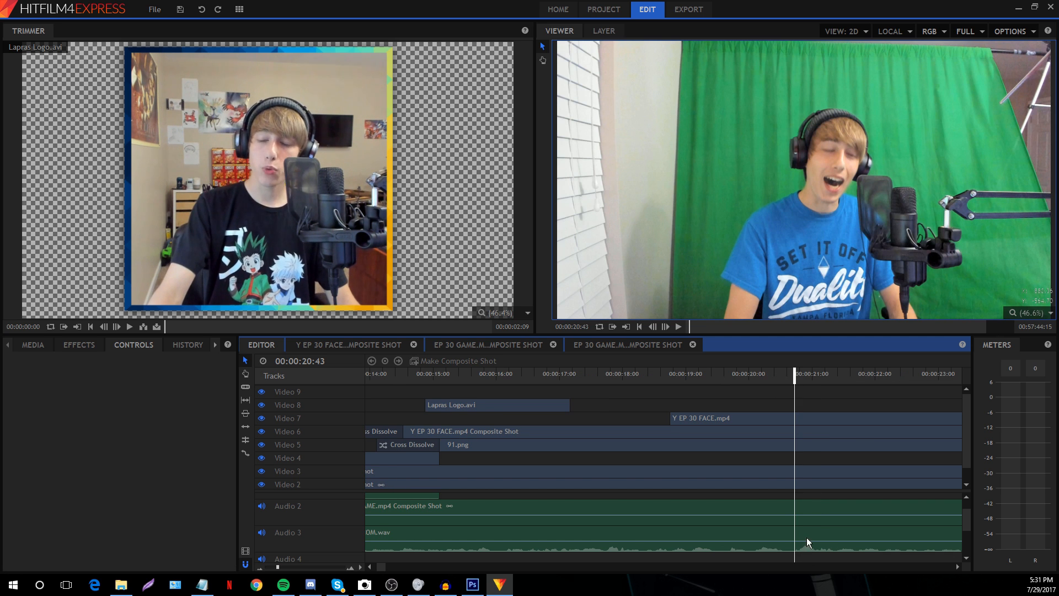
{"action": "left_click", "coordinate": [807, 418]}
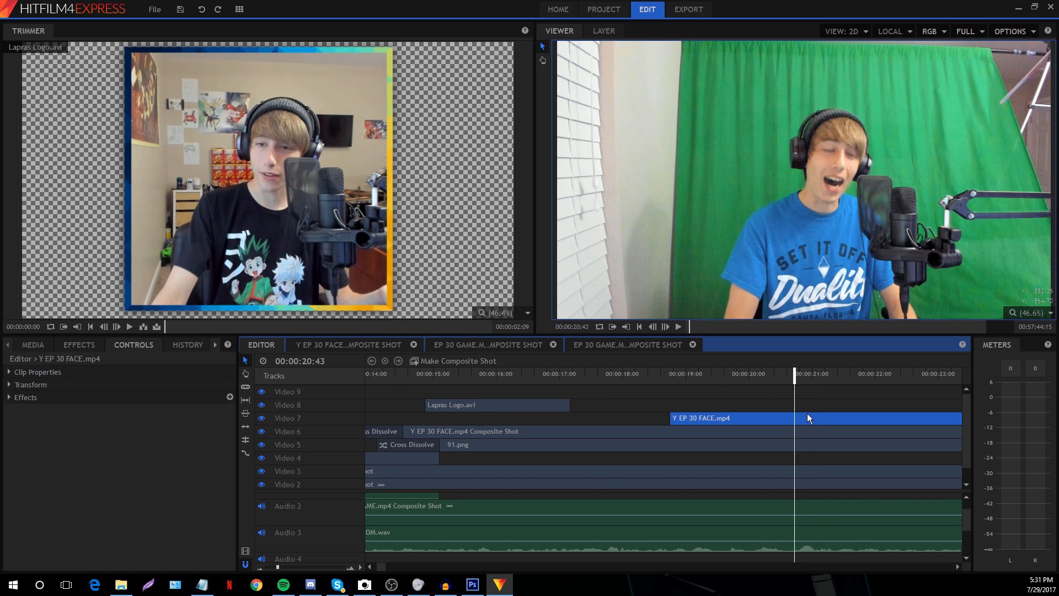
{"action": "left_click", "coordinate": [797, 418]}
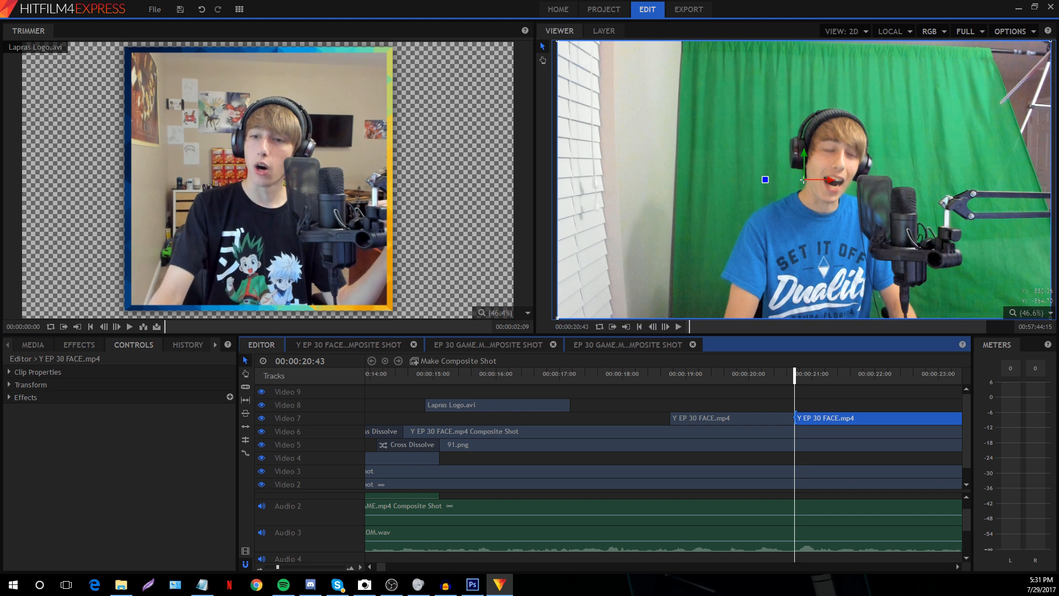
{"action": "left_click_drag", "start_coordinate": [796, 416], "coordinate": [958, 414]}
Zoom in around 00:00:19:01 and hide the Video 6 and Video 5 tracks
{"action": "left_click_drag", "start_coordinate": [279, 567], "coordinate": [272, 567]}
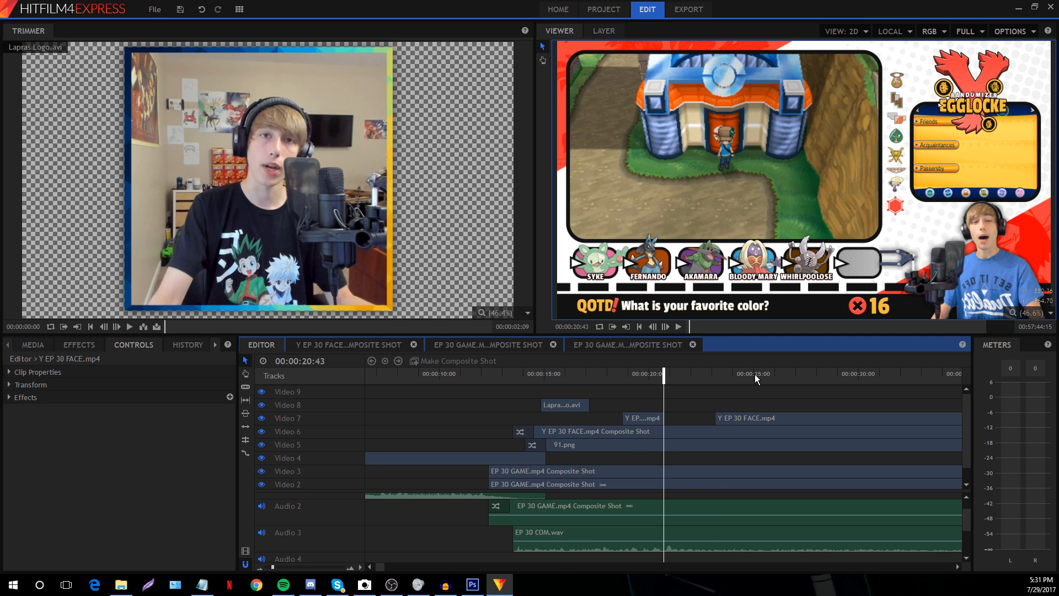
{"action": "left_click_drag", "start_coordinate": [272, 567], "coordinate": [274, 567]}
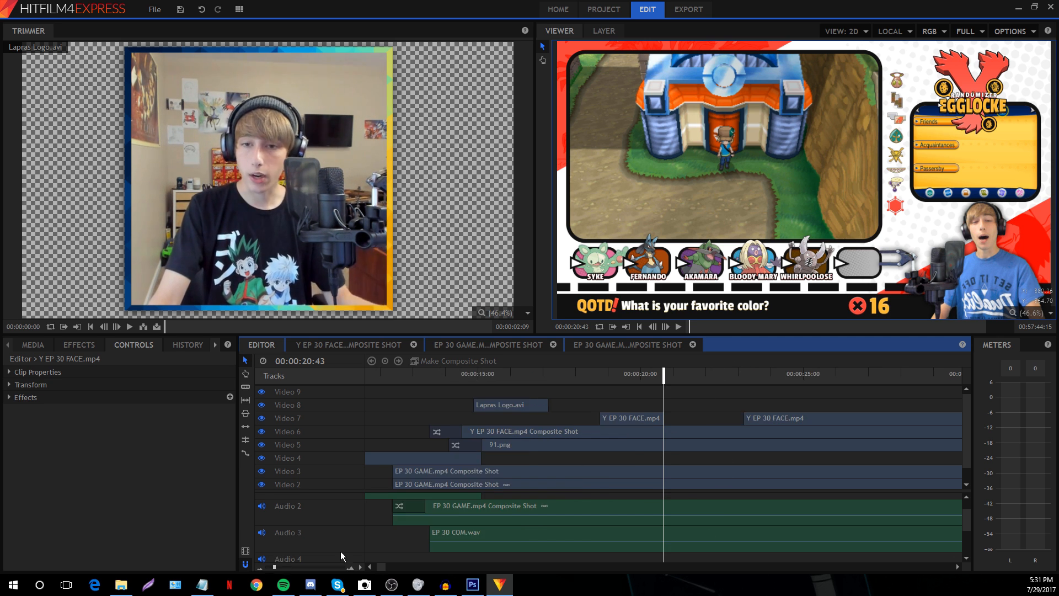
{"action": "left_click", "coordinate": [609, 376]}
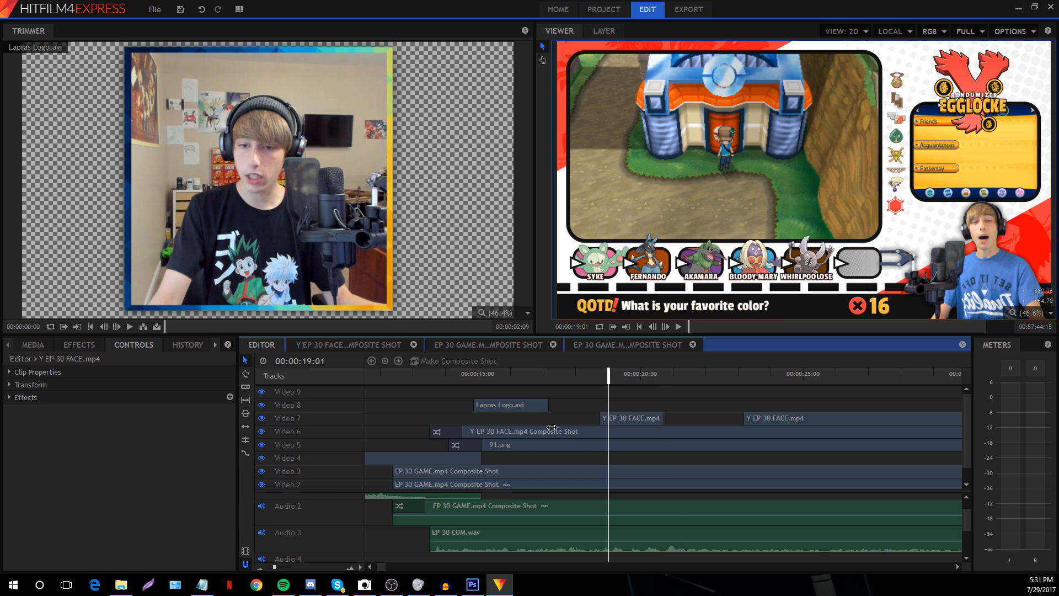
{"action": "left_click", "coordinate": [288, 568]}
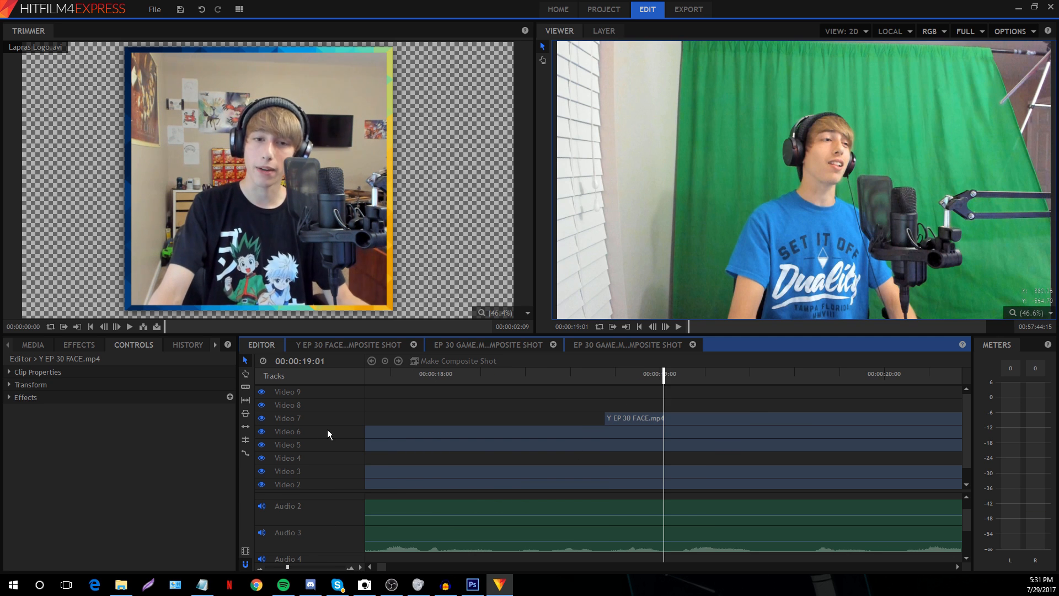
{"action": "left_click_drag", "start_coordinate": [262, 435], "coordinate": [263, 452]}
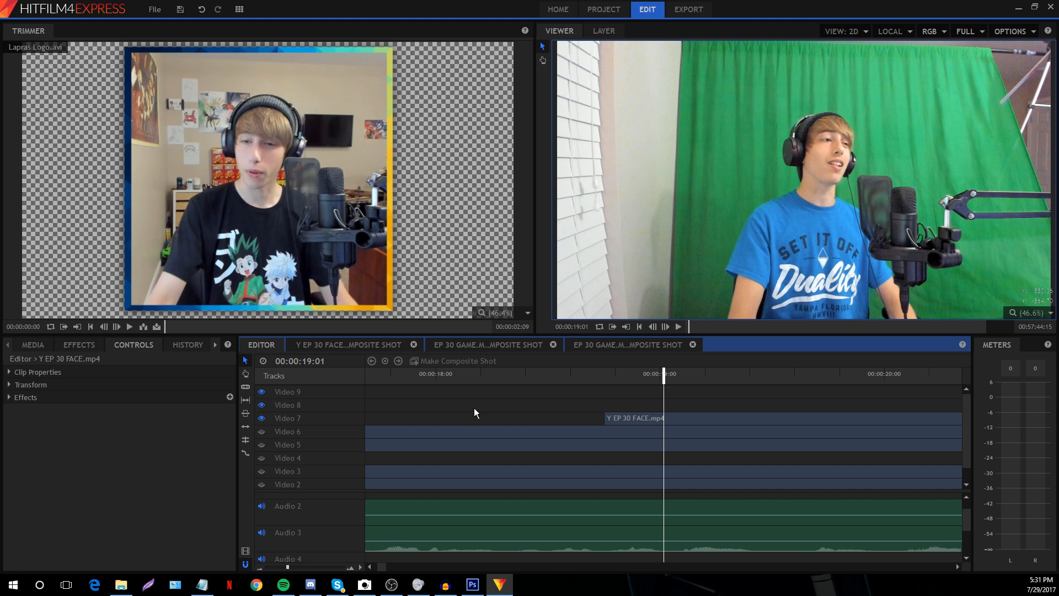
Play the facecam from 00:00:18:31, then delete the earlier facecam piece
{"action": "left_click", "coordinate": [551, 375]}
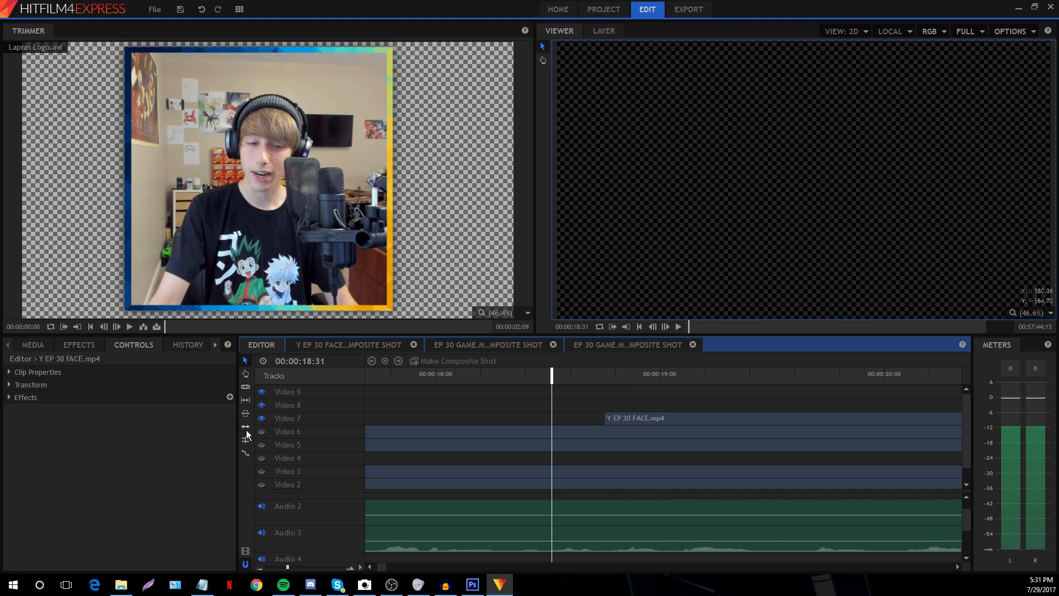
{"action": "key", "text": "space"}
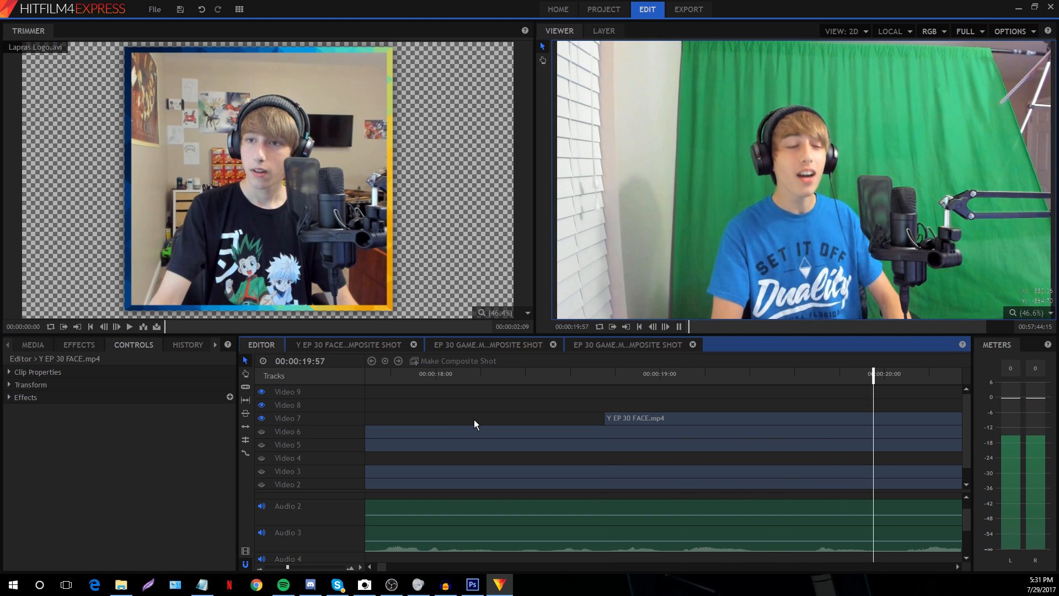
{"action": "key", "text": "space"}
{"action": "left_click_drag", "start_coordinate": [287, 566], "coordinate": [277, 566]}
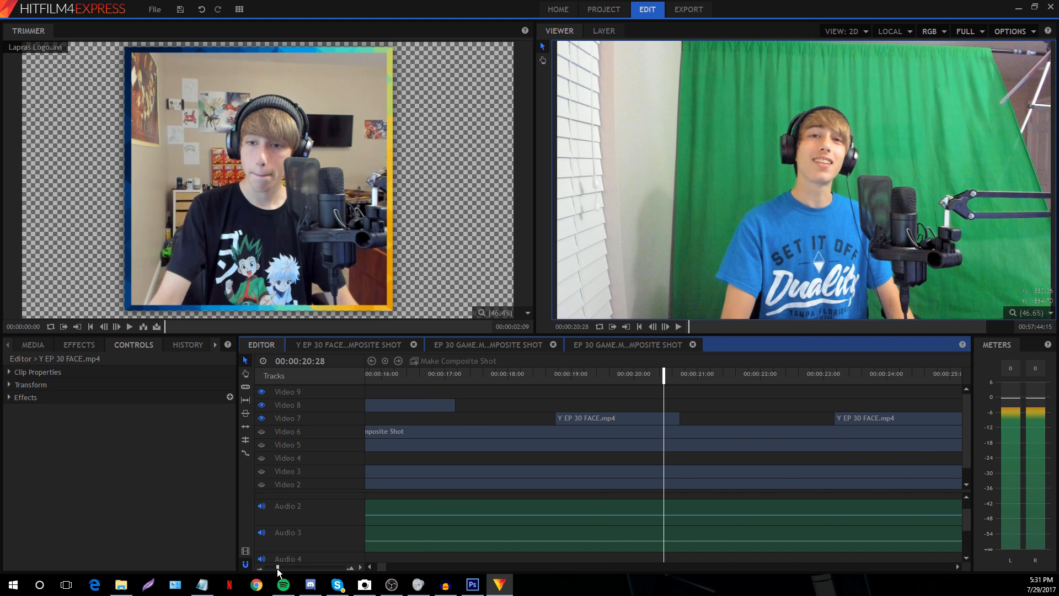
{"action": "left_click", "coordinate": [600, 419]}
{"action": "key", "text": "Delete"}
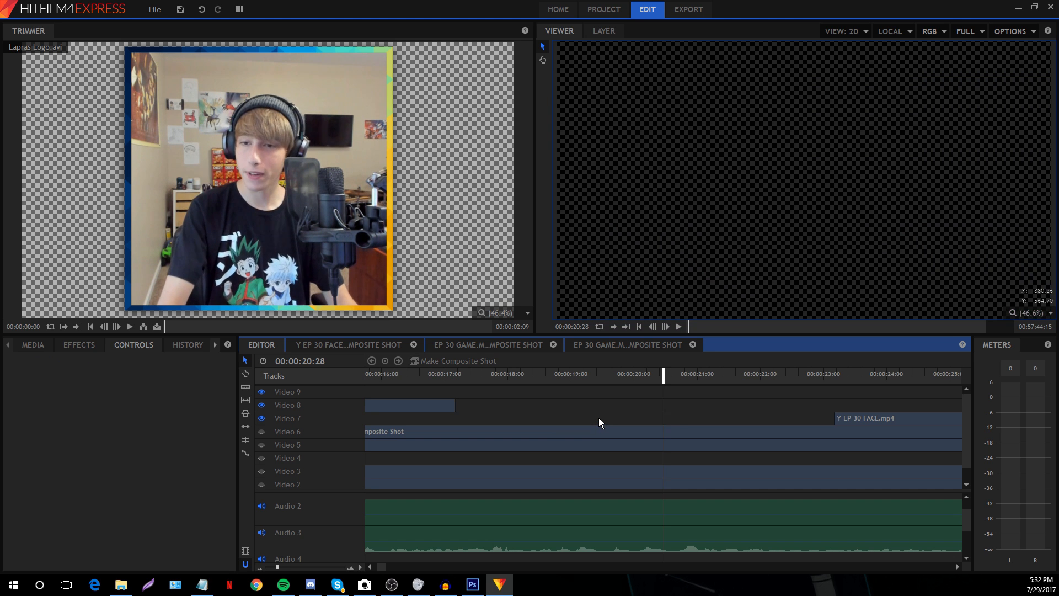
Play the remaining facecam clip from 00:00:26:29 and zoom out to review its start
{"action": "left_click_drag", "start_coordinate": [270, 561], "coordinate": [267, 561]}
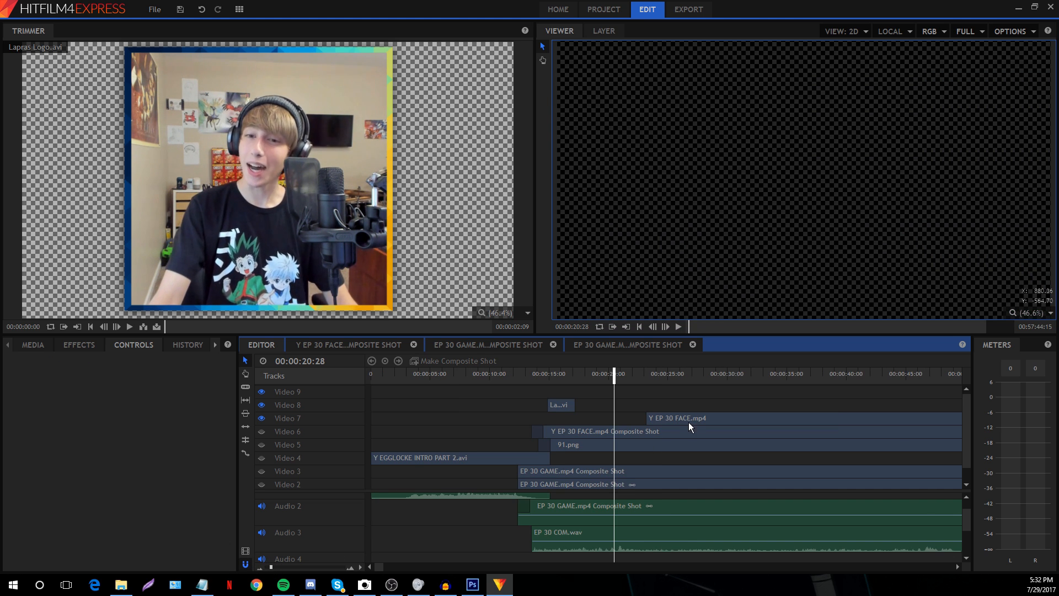
{"action": "left_click", "coordinate": [689, 422]}
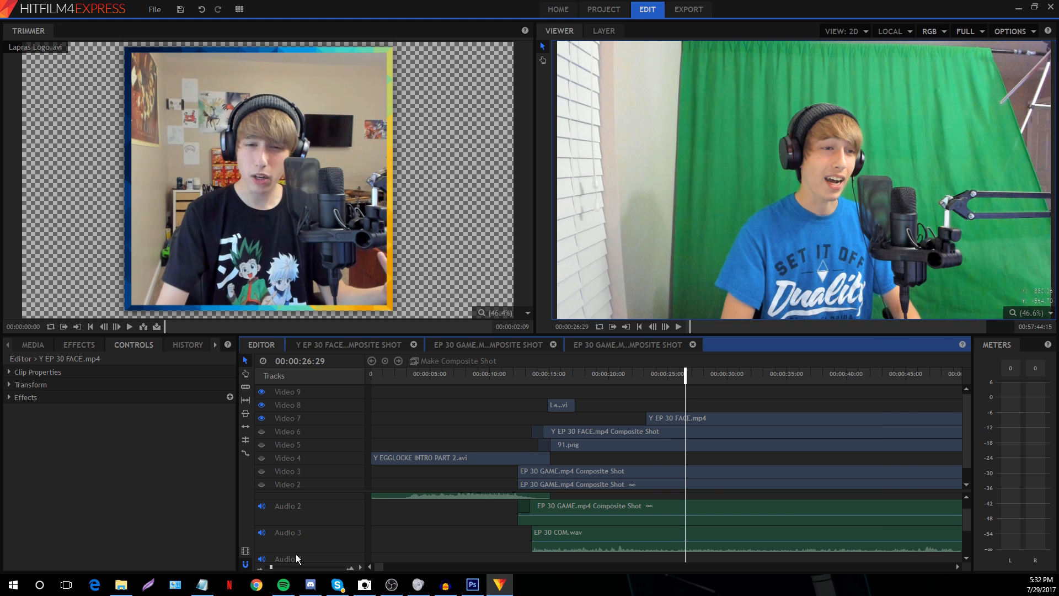
{"action": "scroll", "coordinate": [379, 501], "scroll_direction": "up", "scroll_amount": 10}
{"action": "key", "text": "space"}
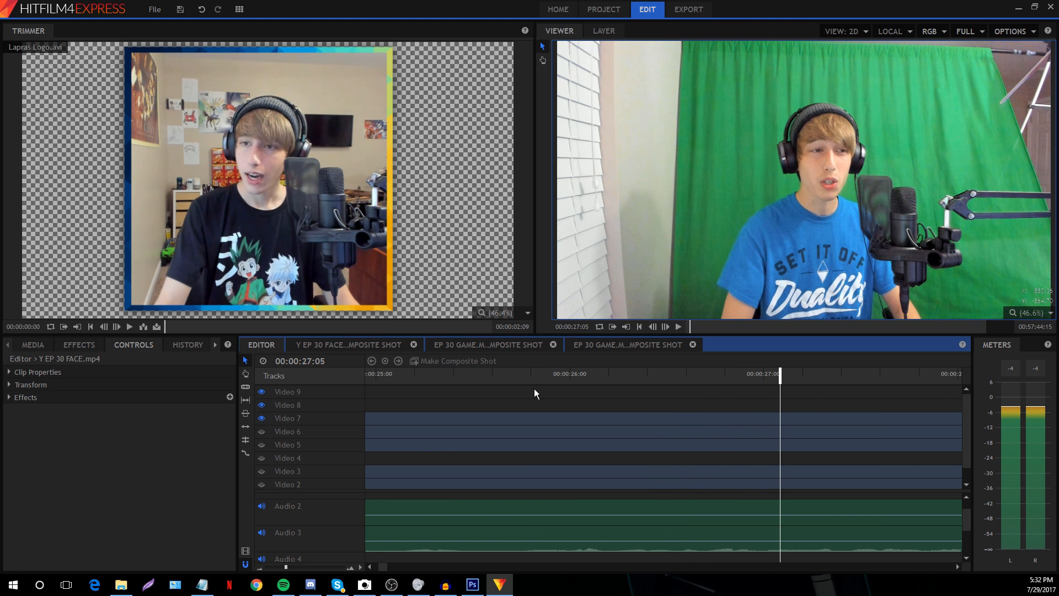
{"action": "left_click_drag", "start_coordinate": [277, 565], "coordinate": [271, 568]}
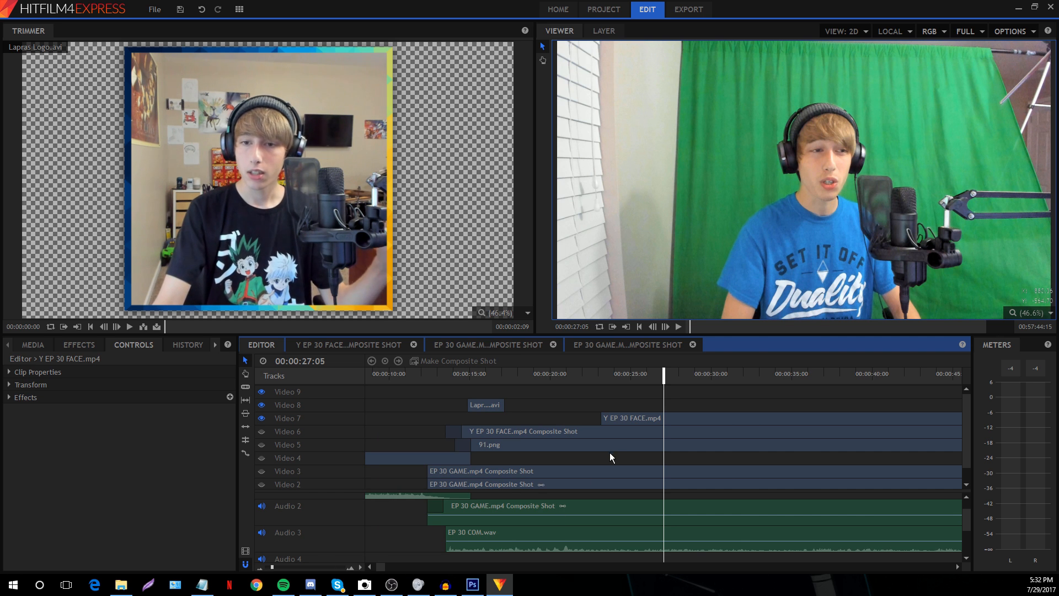
{"action": "left_click", "coordinate": [617, 421]}
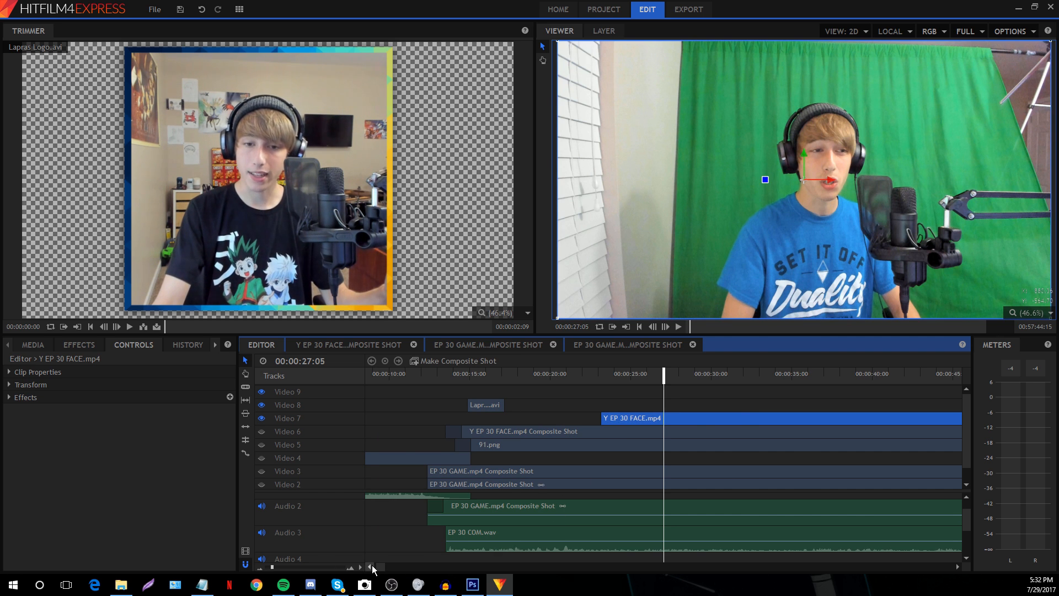
{"action": "left_click_drag", "start_coordinate": [380, 567], "coordinate": [376, 566]}
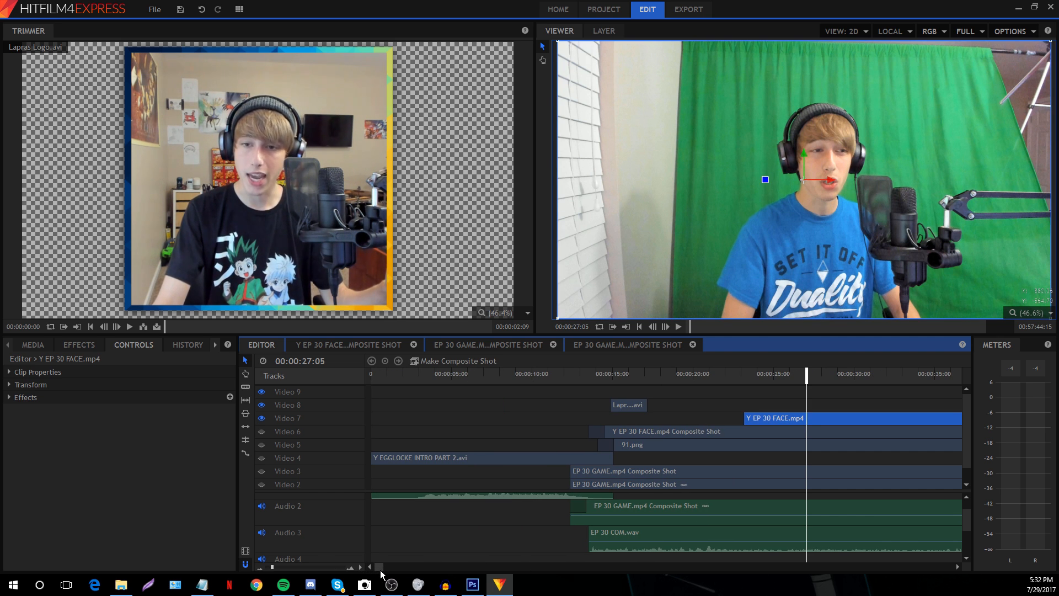
{"action": "left_click_drag", "start_coordinate": [381, 575], "coordinate": [879, 586]}
Drag the Video 7 facecam's end left to meet Video 6's end near 00:49:55
{"action": "left_click", "coordinate": [412, 374]}
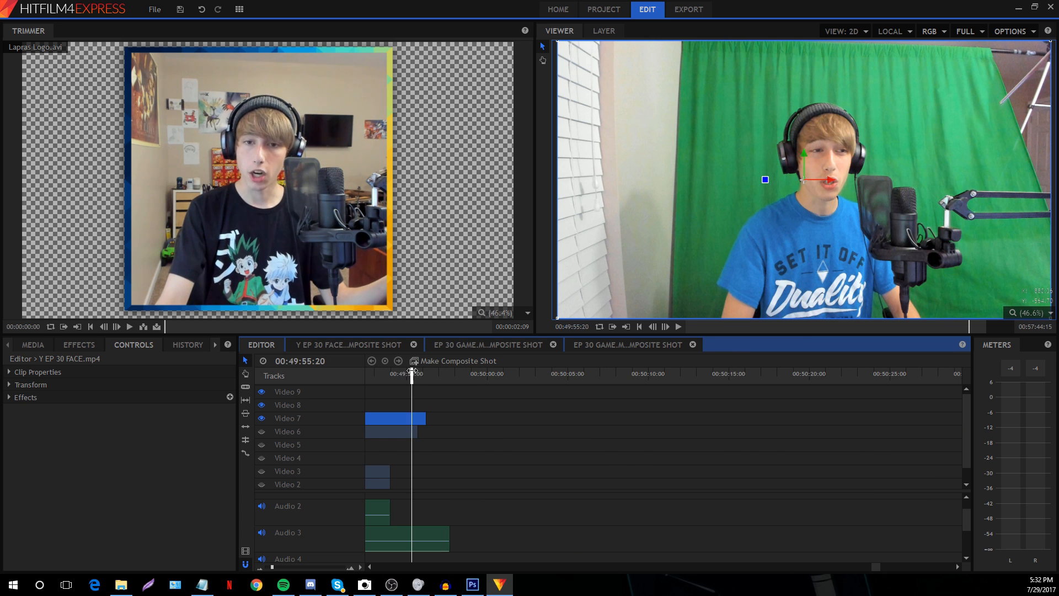
{"action": "left_click", "coordinate": [446, 418]}
{"action": "left_click_drag", "start_coordinate": [272, 567], "coordinate": [275, 567]}
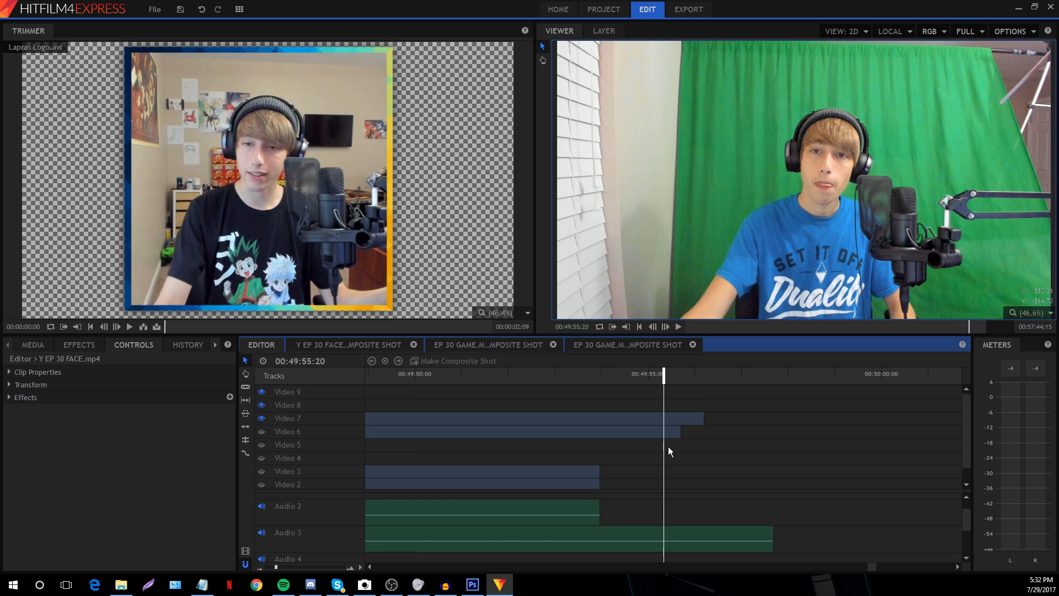
{"action": "left_click_drag", "start_coordinate": [701, 417], "coordinate": [681, 418]}
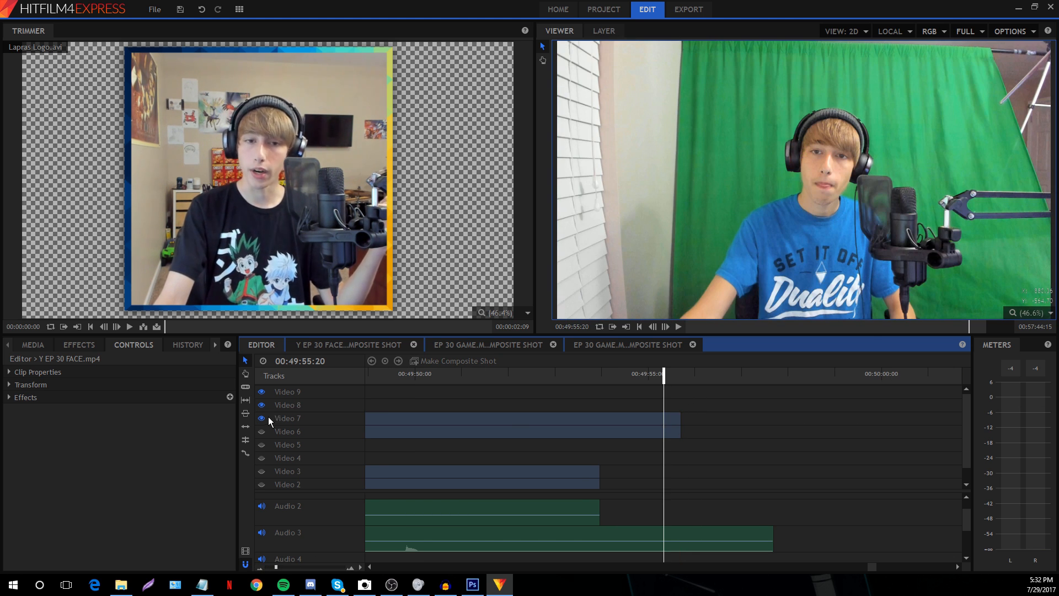
{"action": "scroll", "coordinate": [874, 566], "scroll_direction": "down", "scroll_amount": 2}
{"action": "left_click_drag", "start_coordinate": [873, 566], "coordinate": [381, 568]}
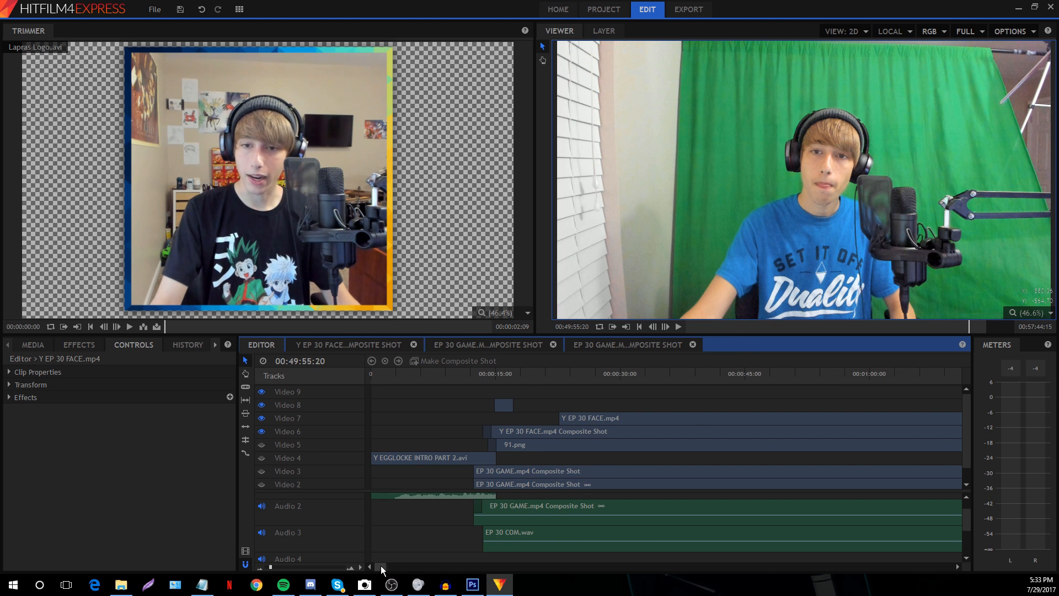
Zoom into the 15–23 s range and move Y EP 30 FACE.mp4 to start near 18 s
{"action": "left_click", "coordinate": [523, 374]}
{"action": "key", "text": "space"}
{"action": "left_click_drag", "start_coordinate": [271, 566], "coordinate": [278, 567]}
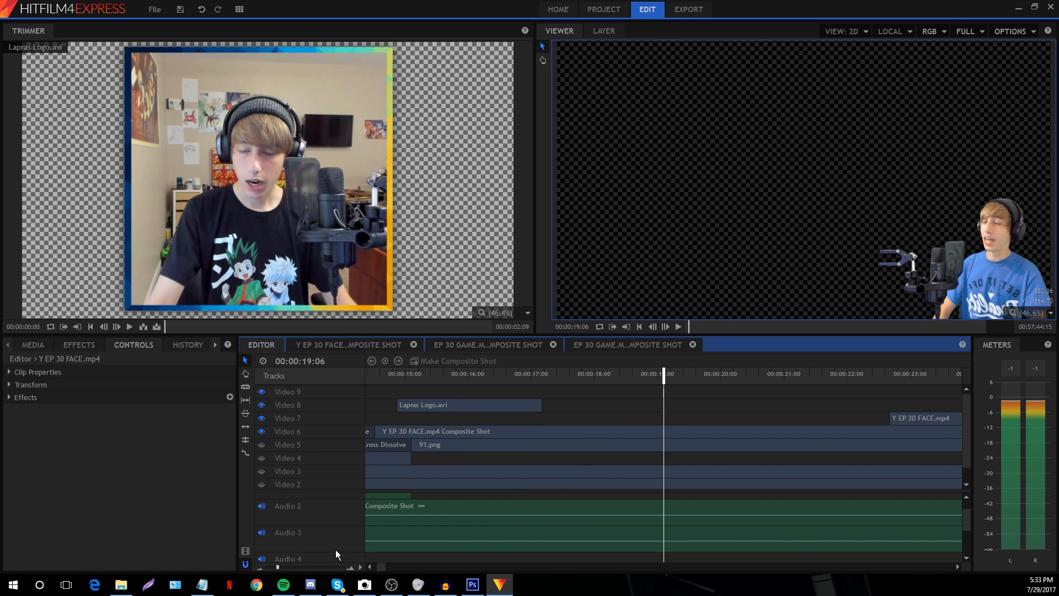
{"action": "left_click", "coordinate": [610, 375]}
{"action": "key", "text": "space"}
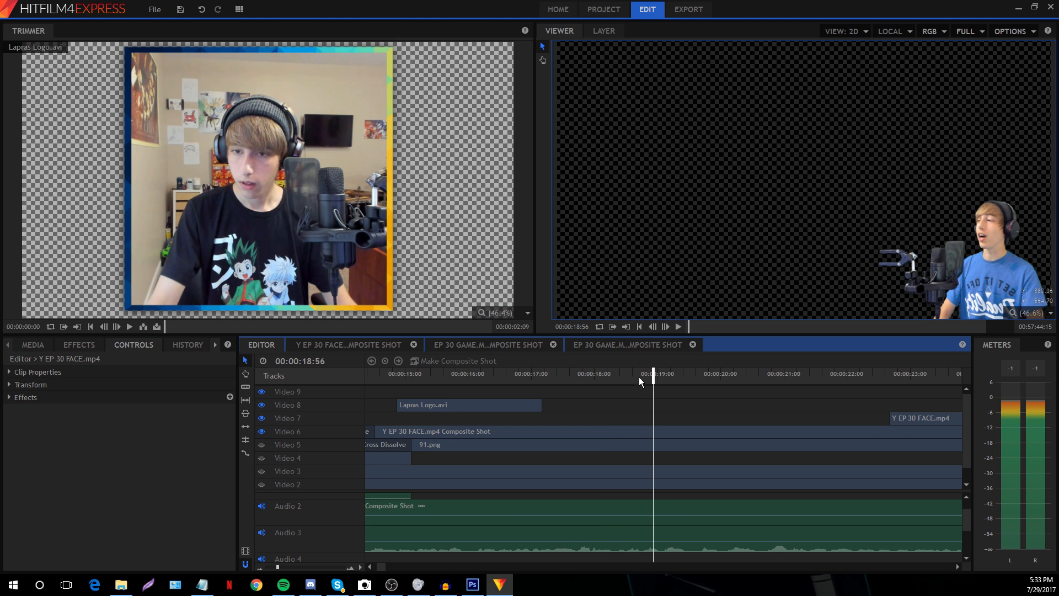
{"action": "left_click_drag", "start_coordinate": [892, 418], "coordinate": [647, 418]}
Play from about 18:40 and split the face clip at 19:41
{"action": "left_click", "coordinate": [622, 374]}
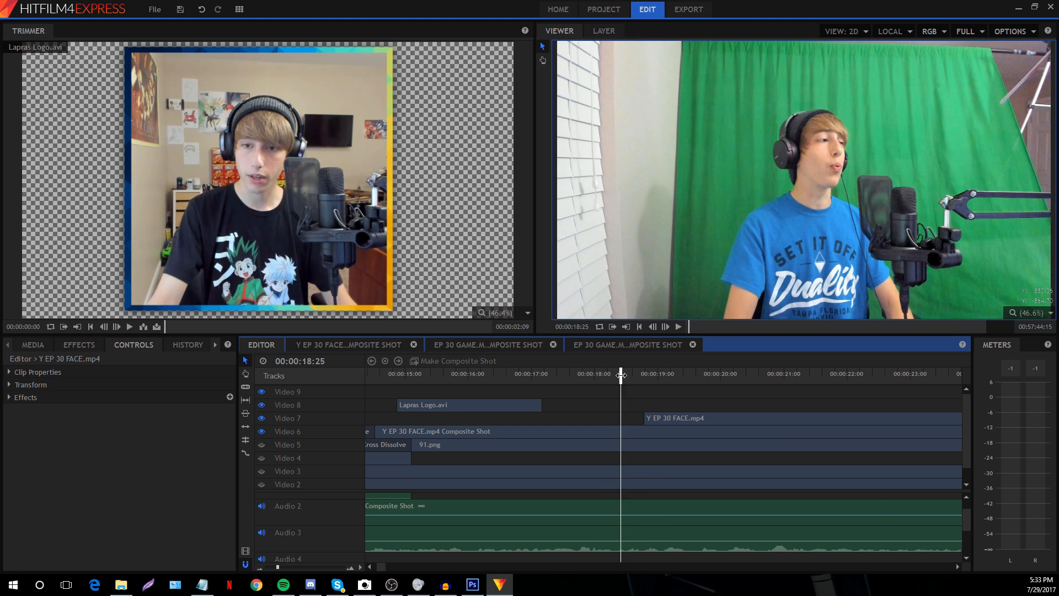
{"action": "key", "text": "space"}
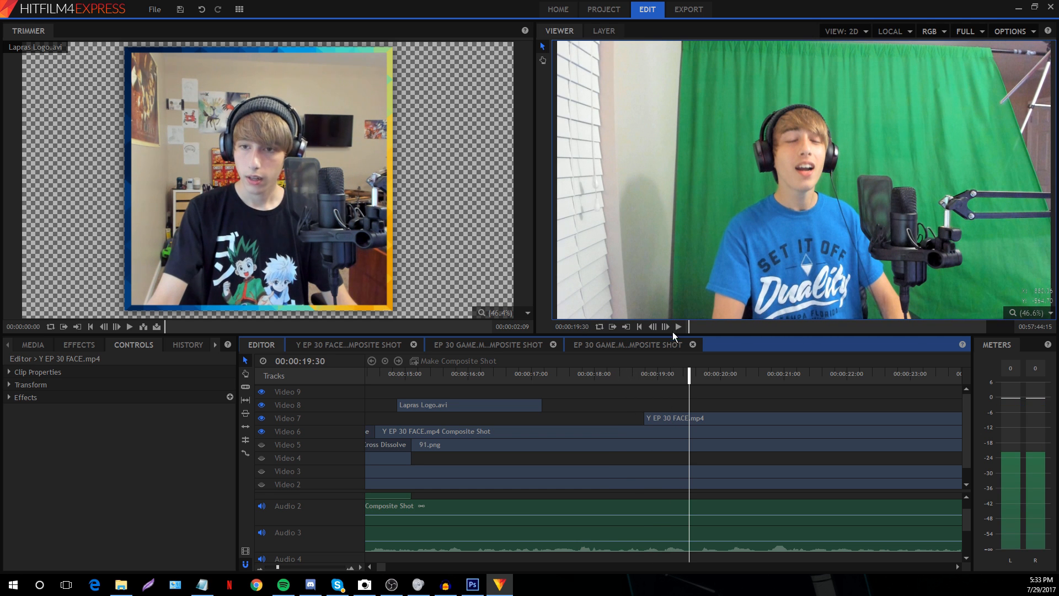
{"action": "left_click", "coordinate": [667, 325]}
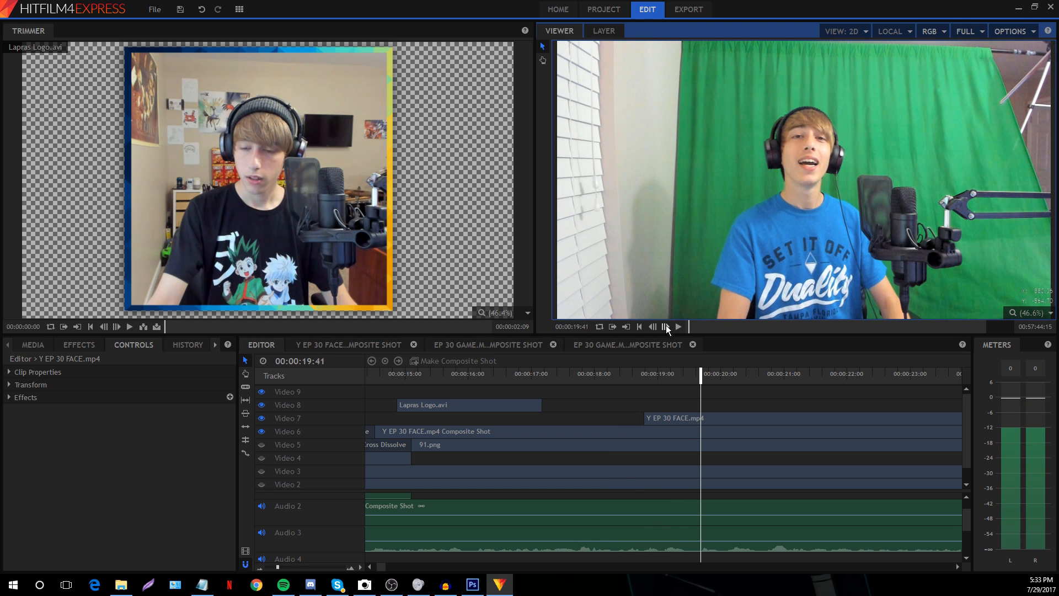
{"action": "left_click", "coordinate": [706, 414]}
{"action": "key", "text": "ctrl+shift+d"}
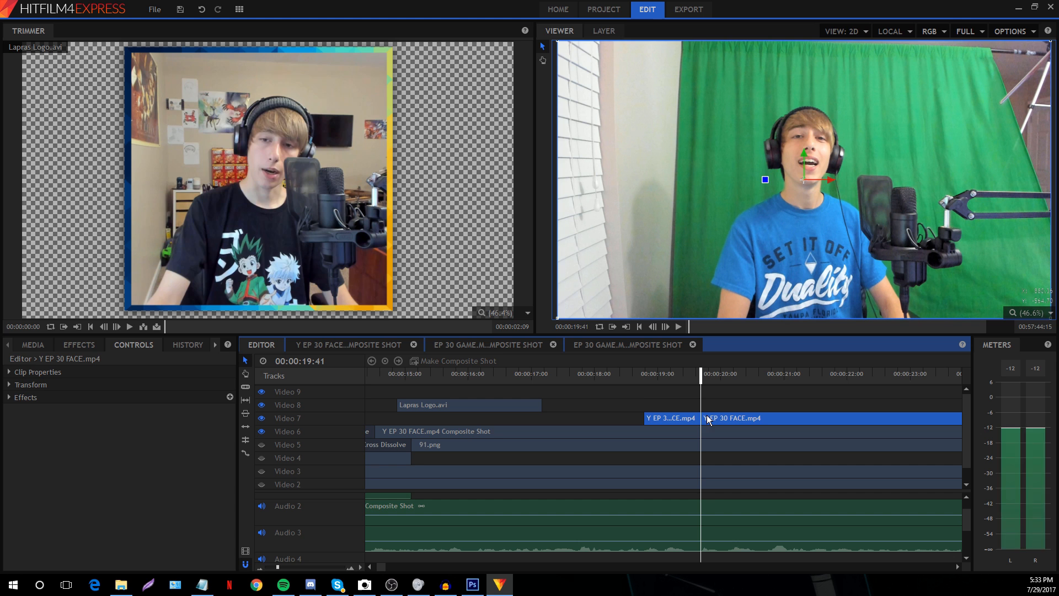
{"action": "left_click", "coordinate": [721, 390]}
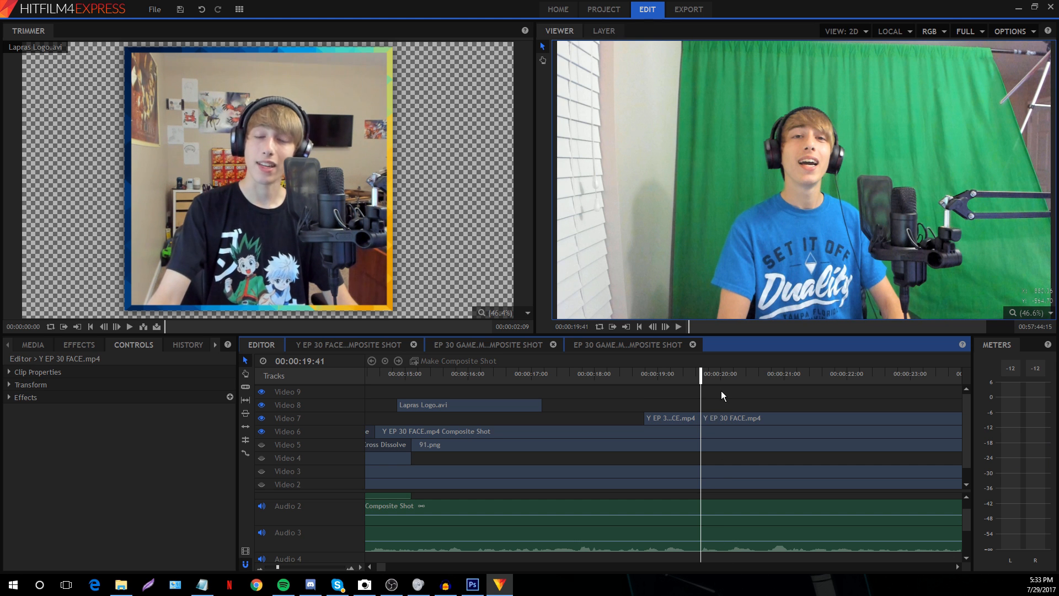
Split the face clip again at 20:46 and trim the last piece to start near 22:48
{"action": "key", "text": "space"}
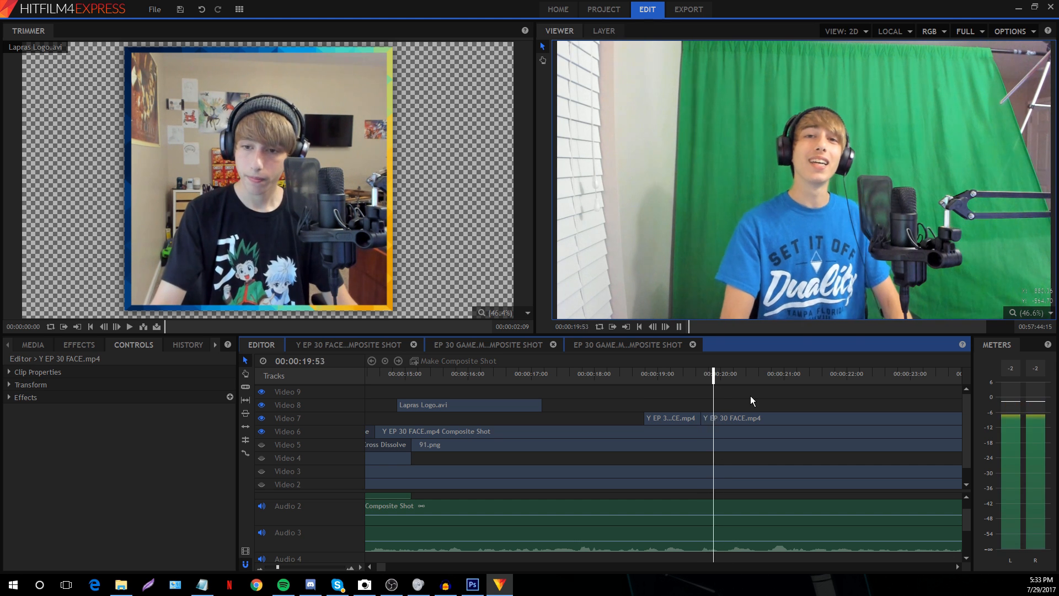
{"action": "key", "text": "space"}
{"action": "left_click", "coordinate": [798, 425]}
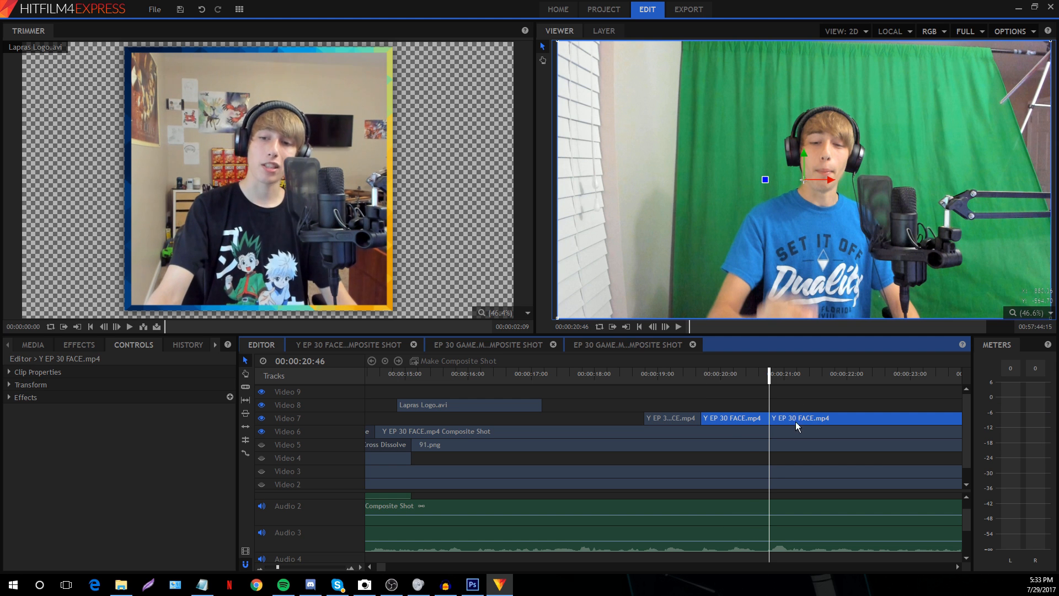
{"action": "key", "text": "ctrl+shift+d"}
{"action": "left_click_drag", "start_coordinate": [772, 415], "coordinate": [897, 419]}
{"action": "left_click", "coordinate": [262, 445]}
{"action": "left_click", "coordinate": [262, 458]}
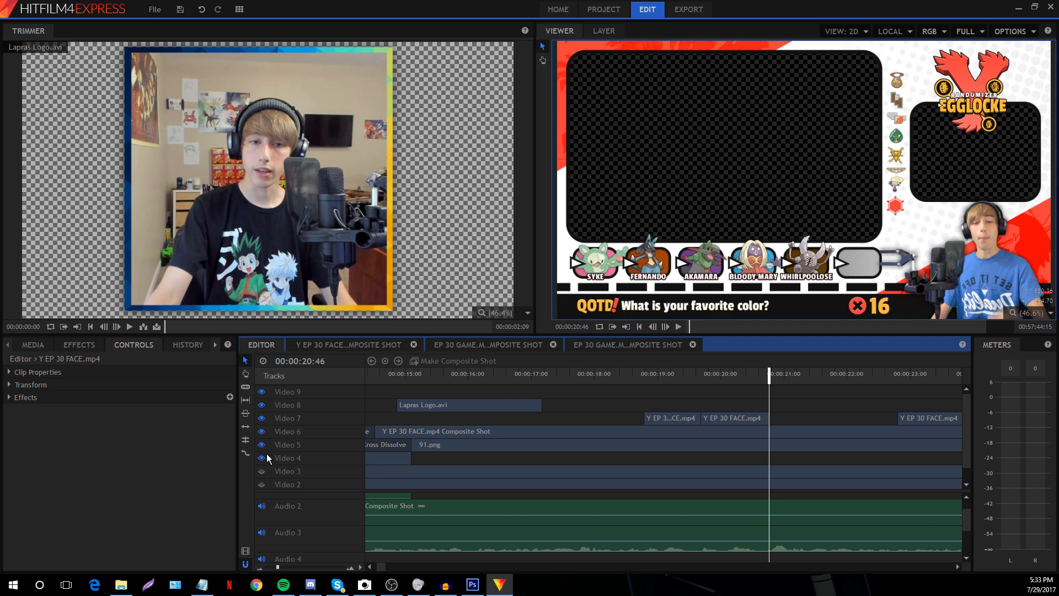
{"action": "left_click", "coordinate": [262, 471]}
{"action": "left_click", "coordinate": [262, 484]}
{"action": "scroll", "coordinate": [267, 485], "scroll_direction": "down", "scroll_amount": 1}
{"action": "left_click", "coordinate": [687, 380]}
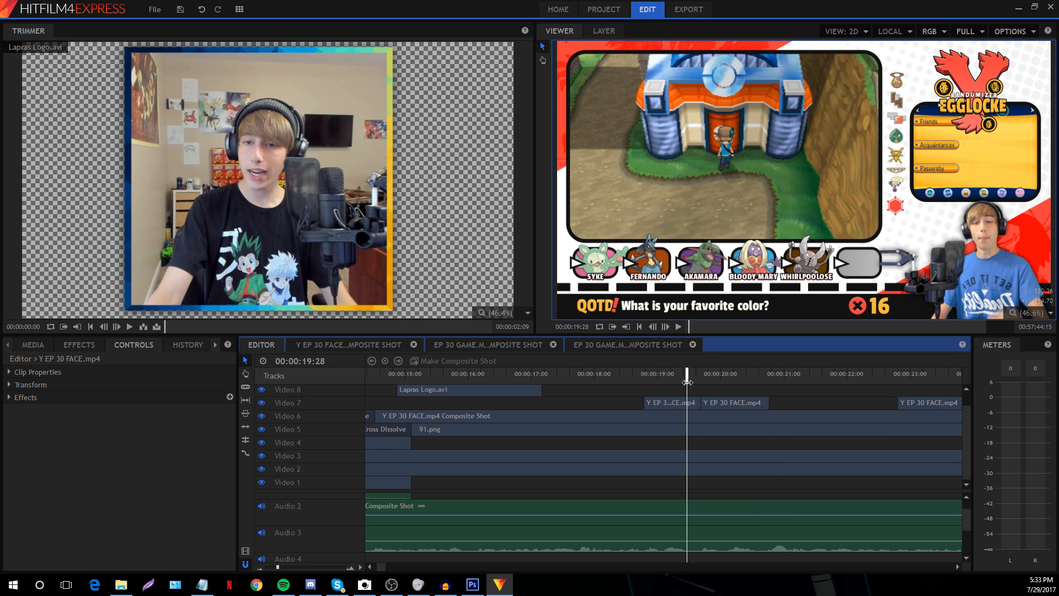
{"action": "left_click", "coordinate": [710, 373]}
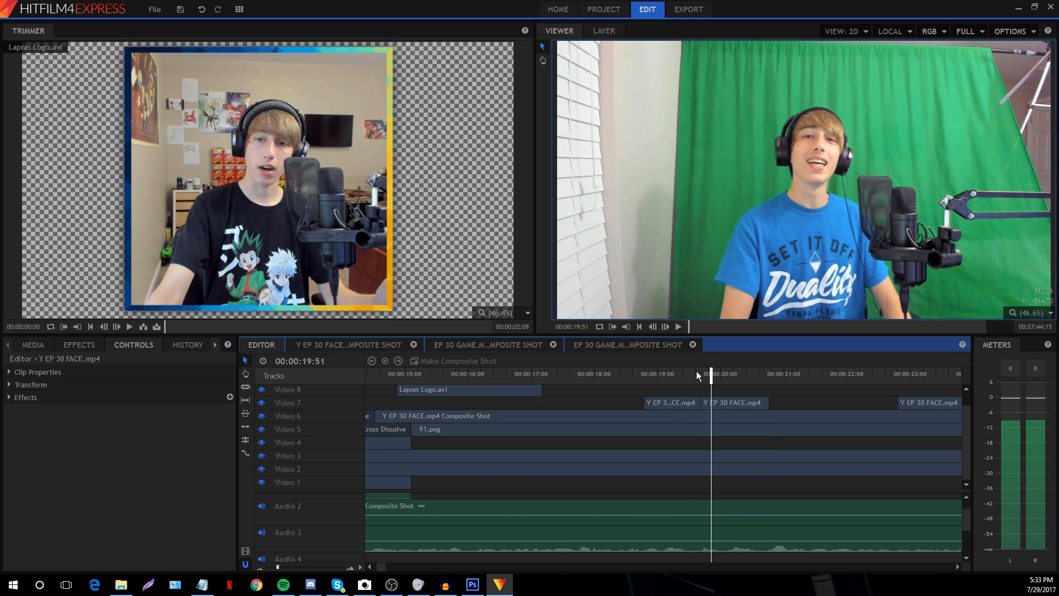
{"action": "left_click", "coordinate": [692, 372]}
{"action": "left_click", "coordinate": [669, 377]}
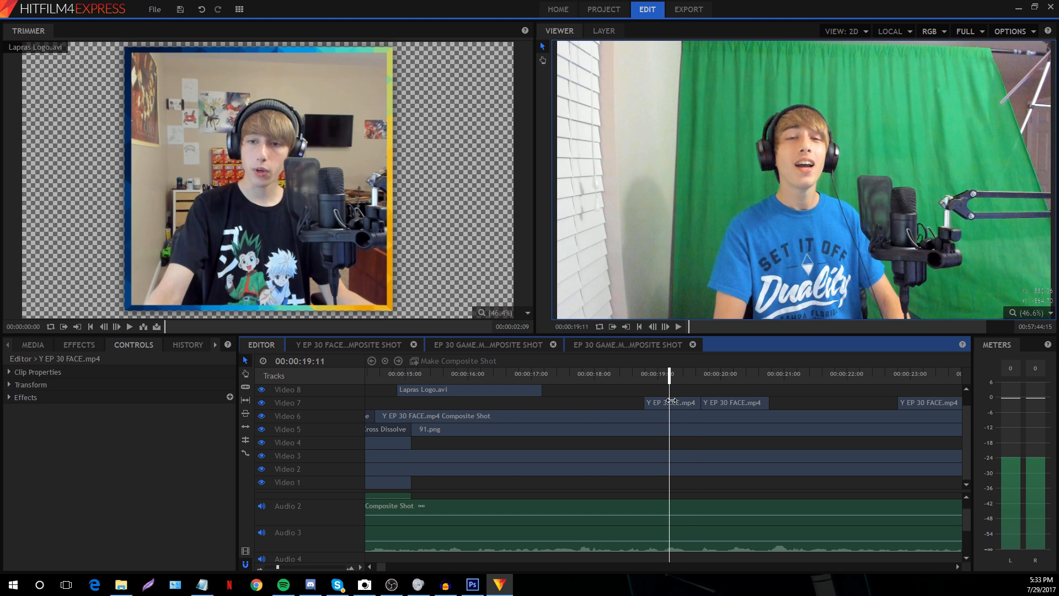
{"action": "left_click", "coordinate": [673, 404]}
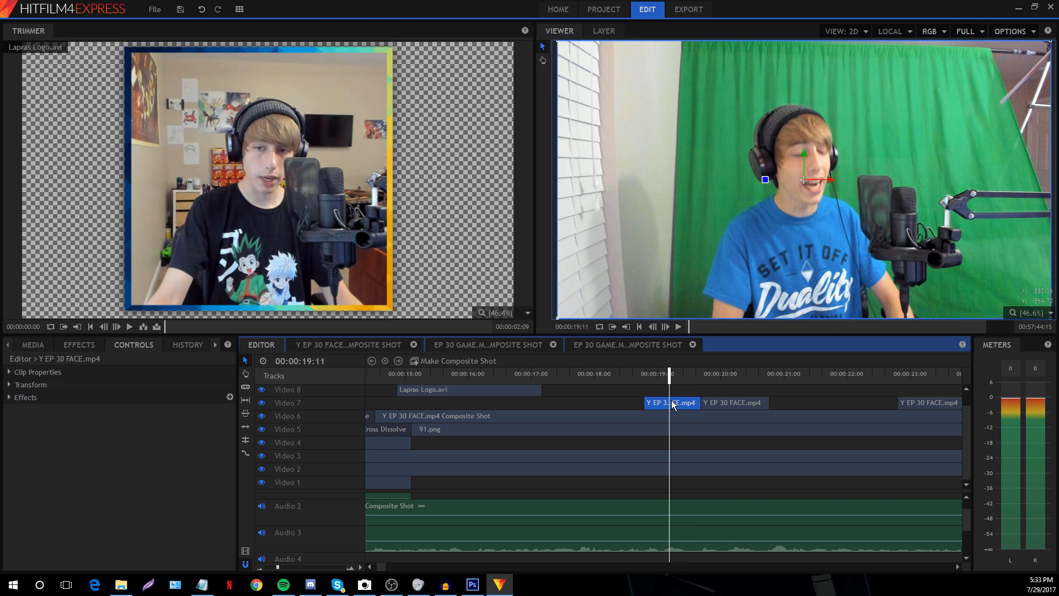
{"action": "left_click", "coordinate": [557, 326]}
{"action": "left_click", "coordinate": [583, 387]}
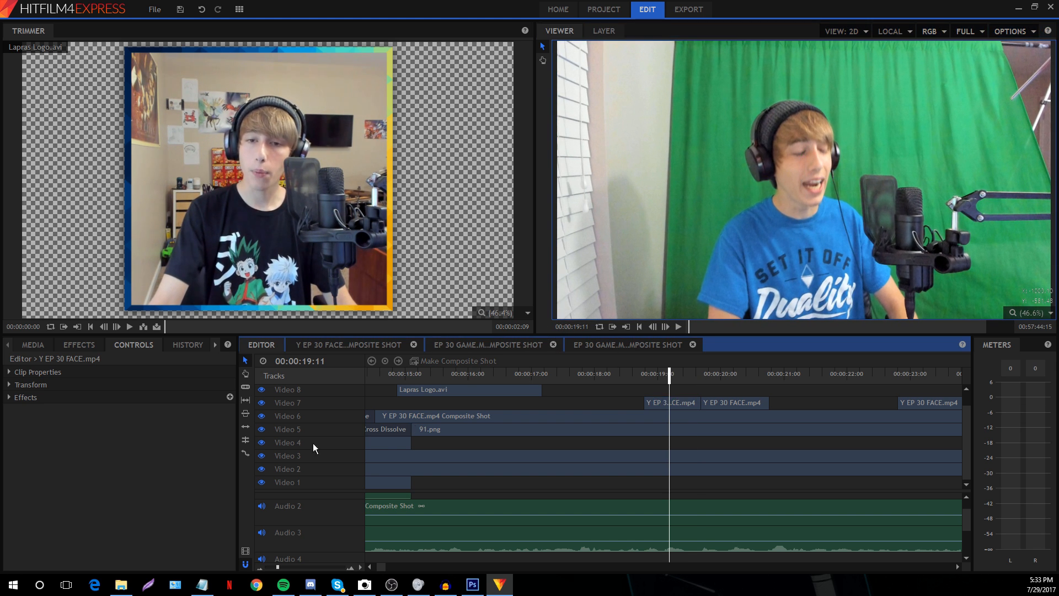
{"action": "left_click", "coordinate": [261, 442]}
{"action": "left_click", "coordinate": [261, 429]}
{"action": "left_click", "coordinate": [261, 456]}
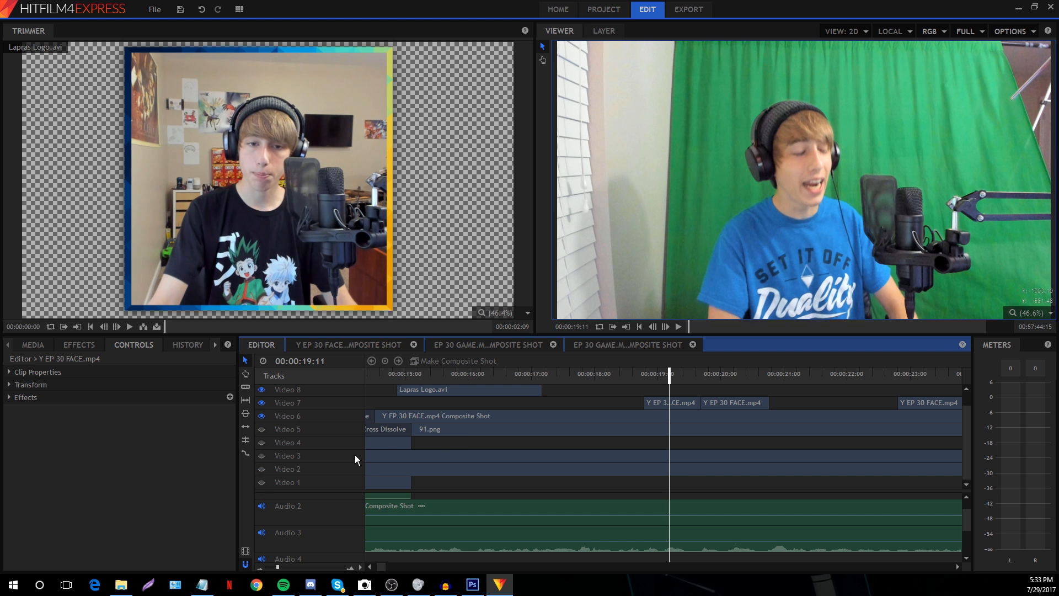
{"action": "key", "text": "space"}
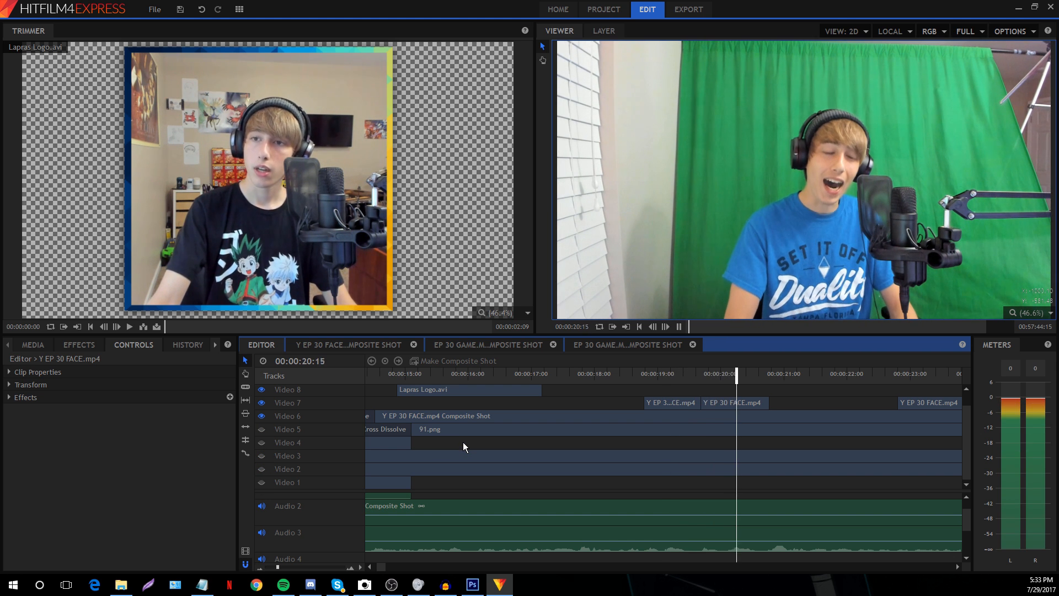
{"action": "key", "text": "space"}
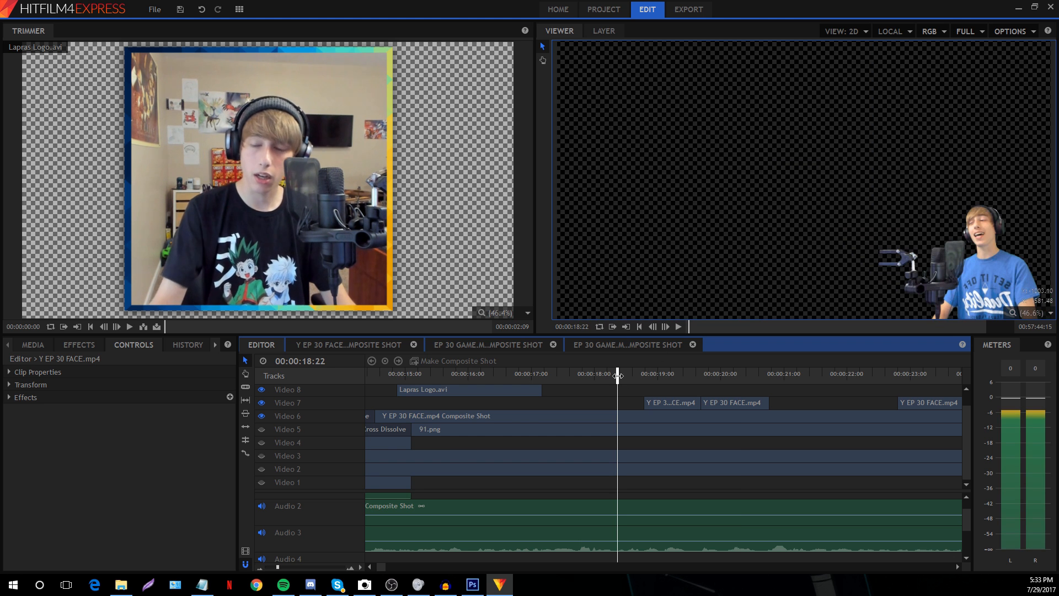
{"action": "key", "text": "space"}
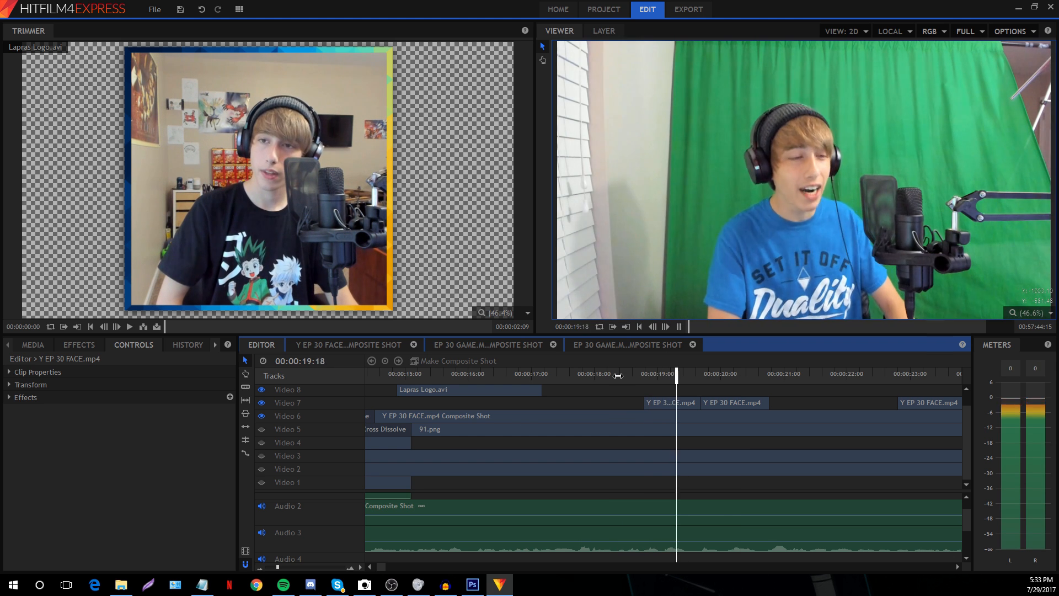
{"action": "key", "text": "space"}
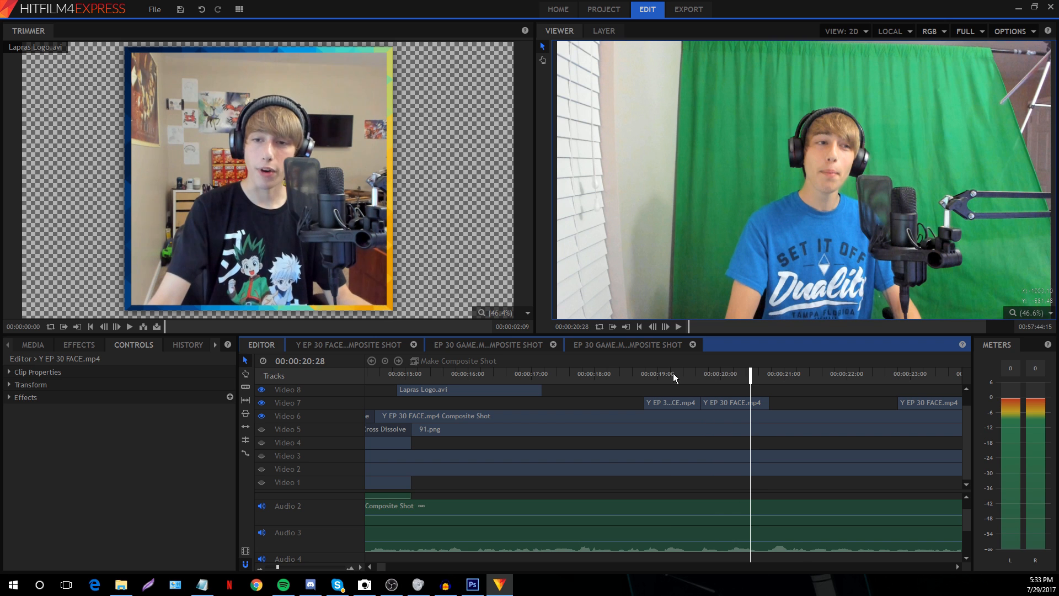
Apply Transform > Fit To Frame to the first Video 7 facecam piece
{"action": "left_click", "coordinate": [670, 403]}
{"action": "right_click", "coordinate": [670, 403]}
{"action": "mouse_move", "coordinate": [690, 426]}
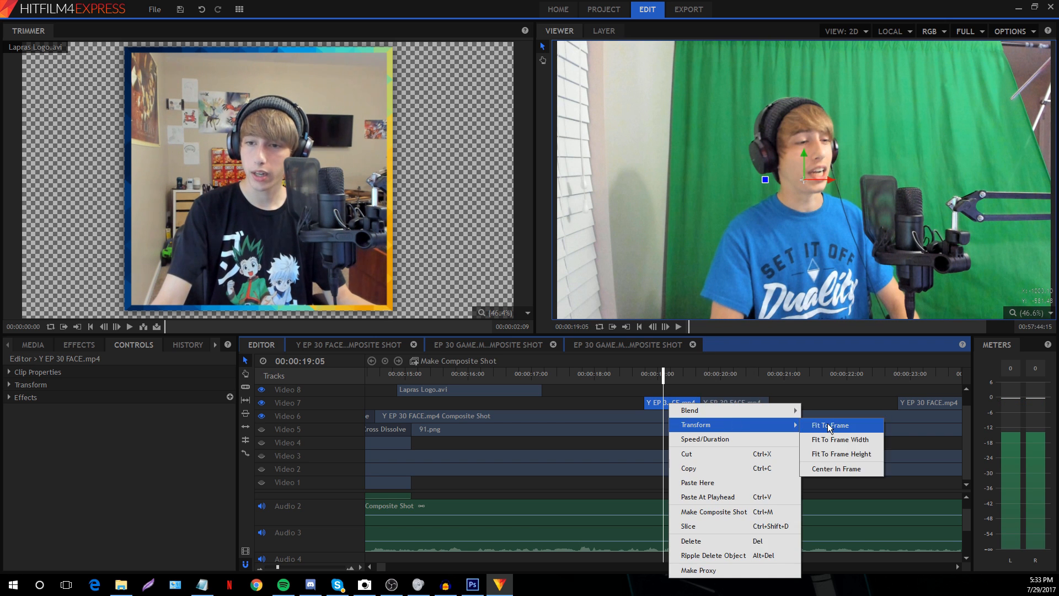
{"action": "left_click", "coordinate": [833, 425]}
{"action": "left_click", "coordinate": [725, 374]}
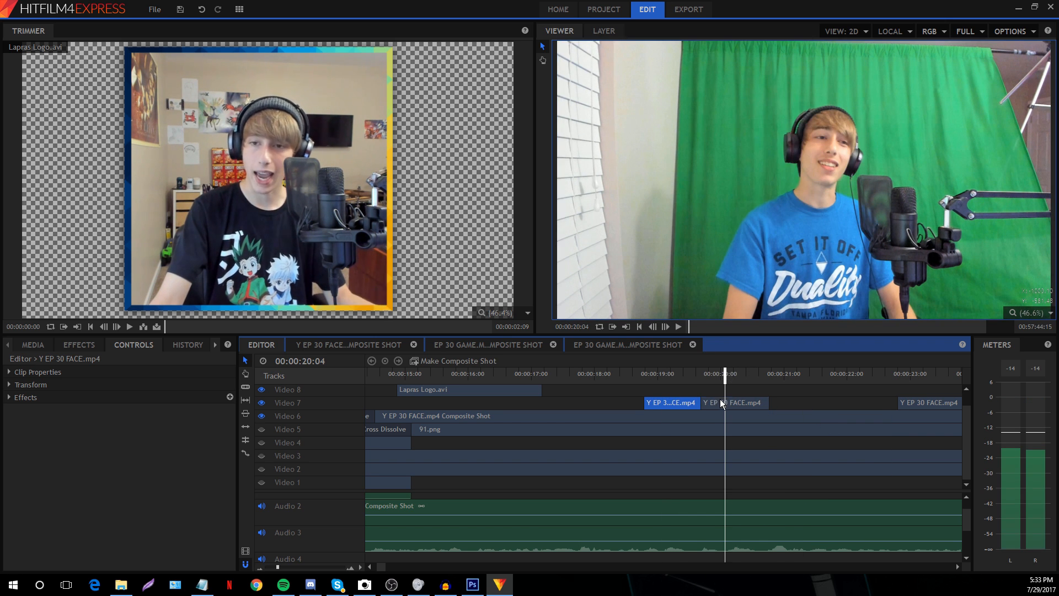
Enlarge the middle Y EP 30 FACE.mp4 piece in the Viewer and play from about 18:28
{"action": "left_click", "coordinate": [722, 403]}
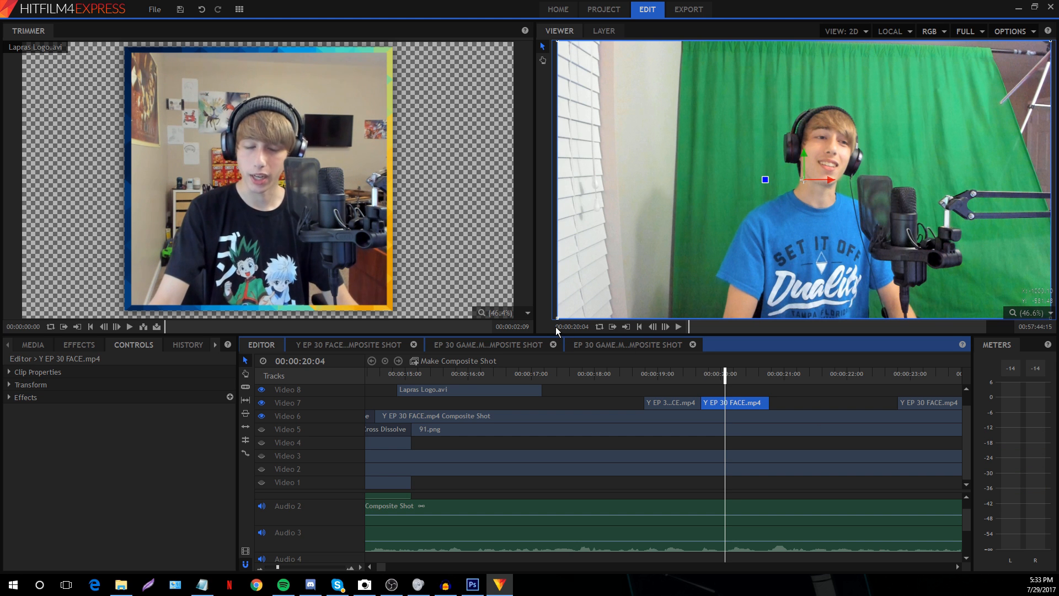
{"action": "left_click_drag", "start_coordinate": [557, 320], "coordinate": [624, 393]}
{"action": "left_click", "coordinate": [612, 395]}
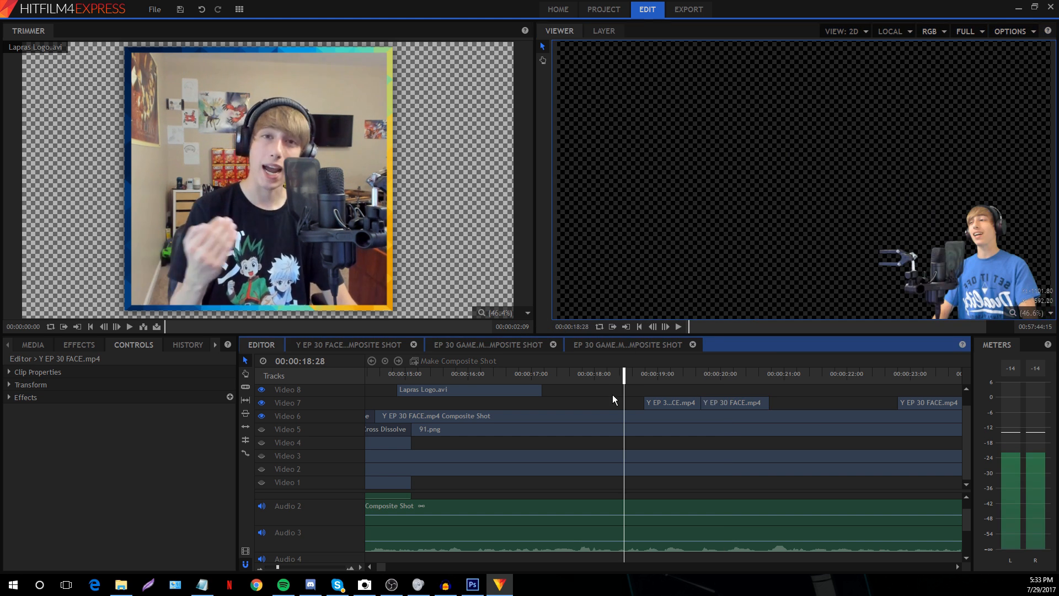
{"action": "key", "text": "space"}
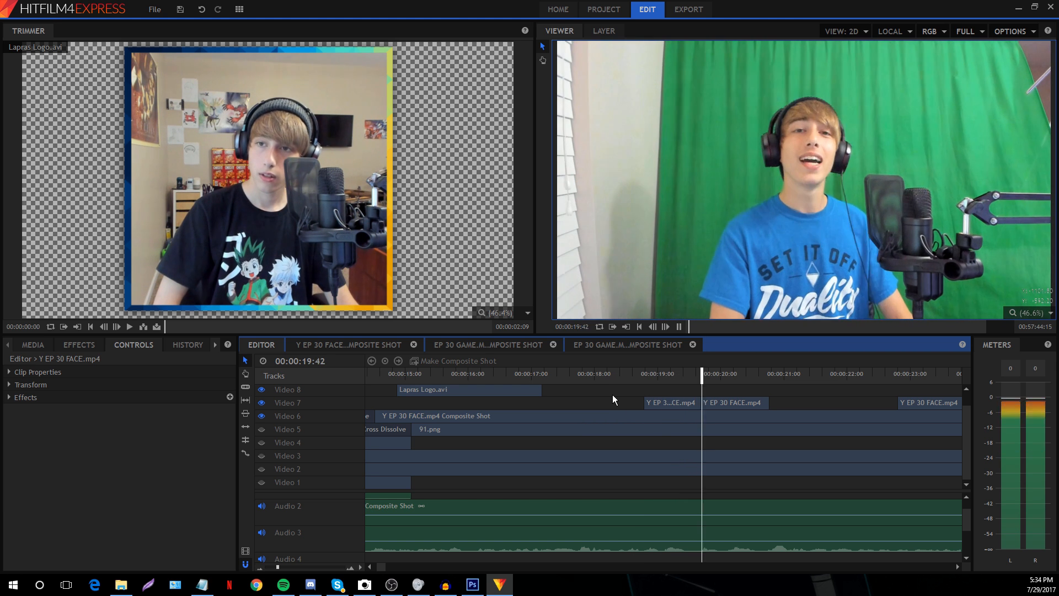
{"action": "key", "text": "space"}
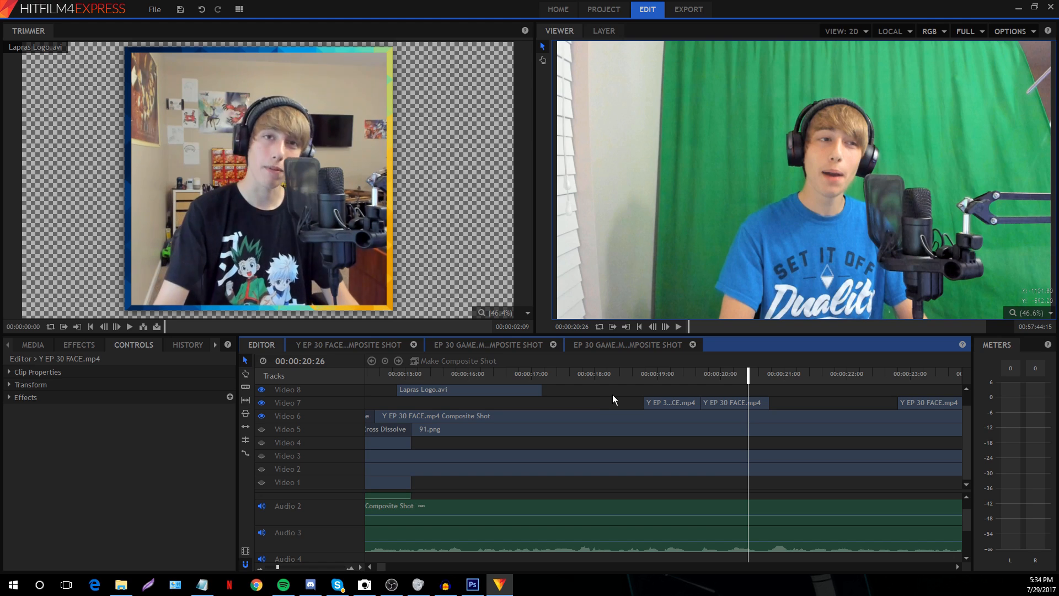
Replay the facecam cuts from 18:30 and zoom the timeline out to show more clips
{"action": "left_click", "coordinate": [613, 373]}
{"action": "key", "text": "space"}
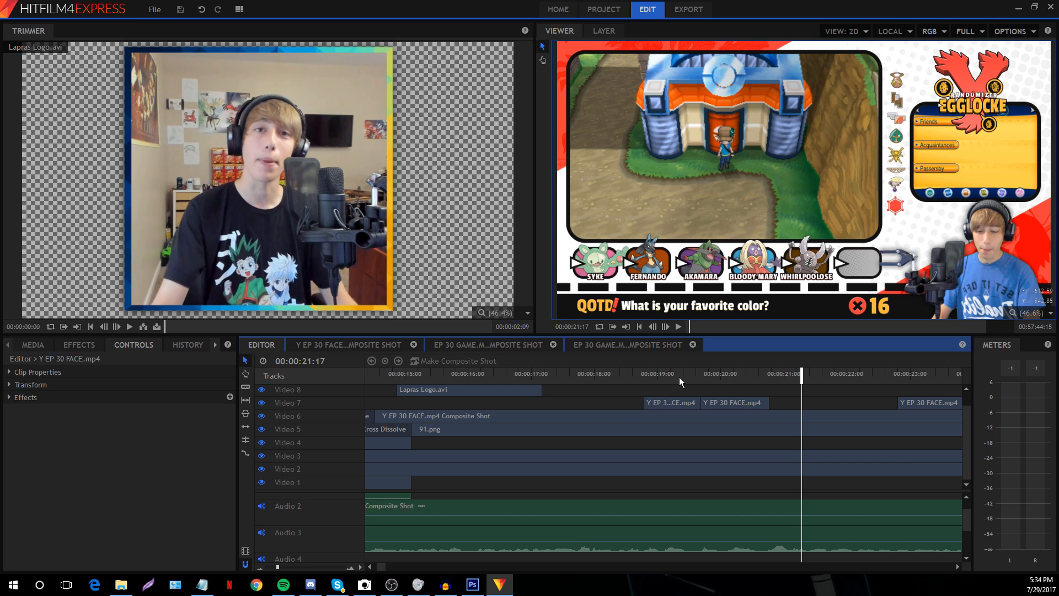
{"action": "left_click_drag", "start_coordinate": [277, 568], "coordinate": [269, 568]}
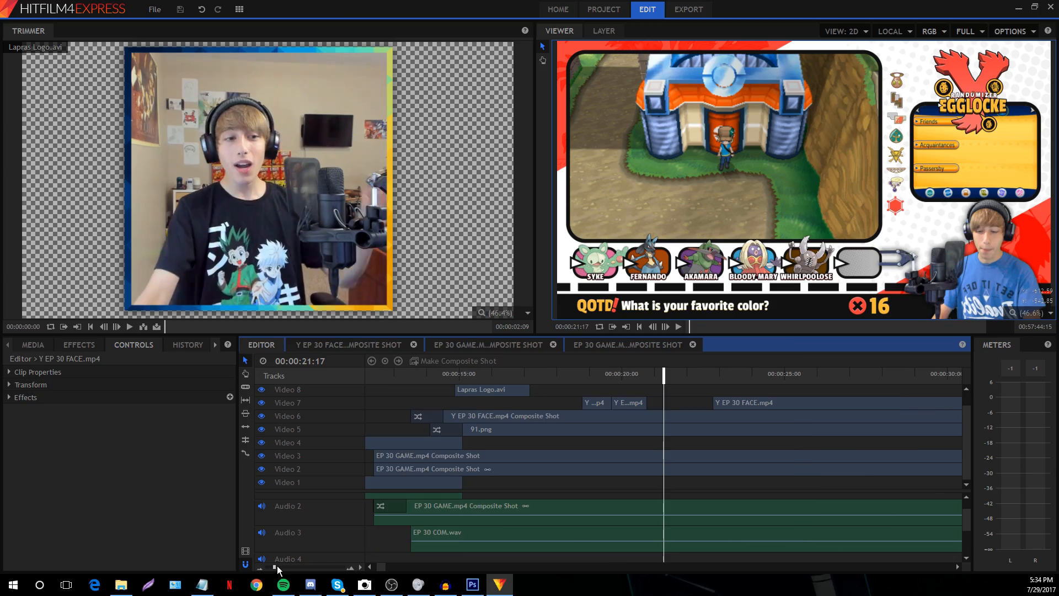
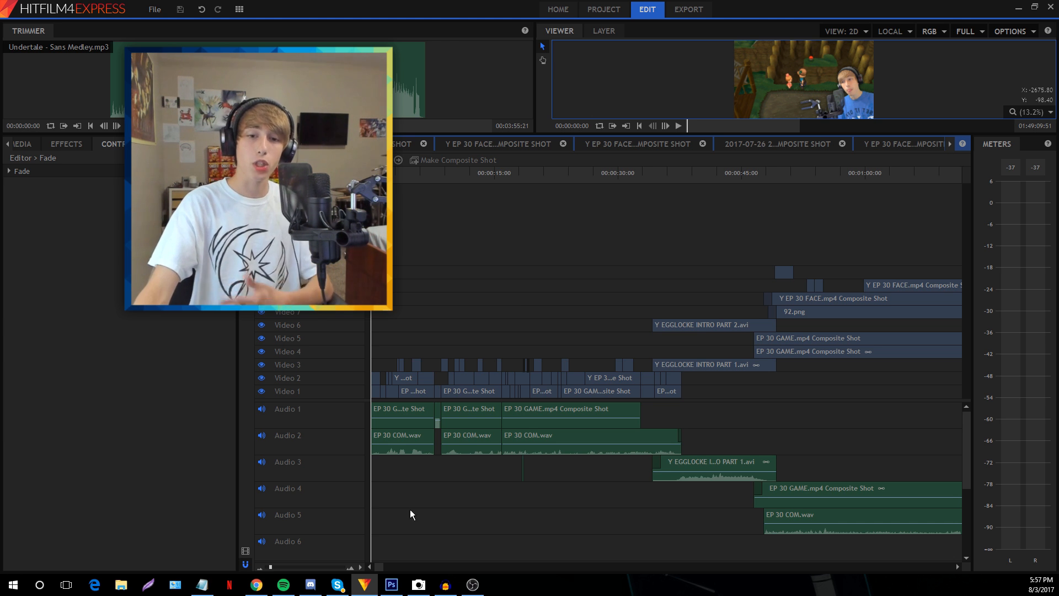
Adjust the timeline zoom slider on the episode 30 edit
{"action": "left_click", "coordinate": [379, 568]}
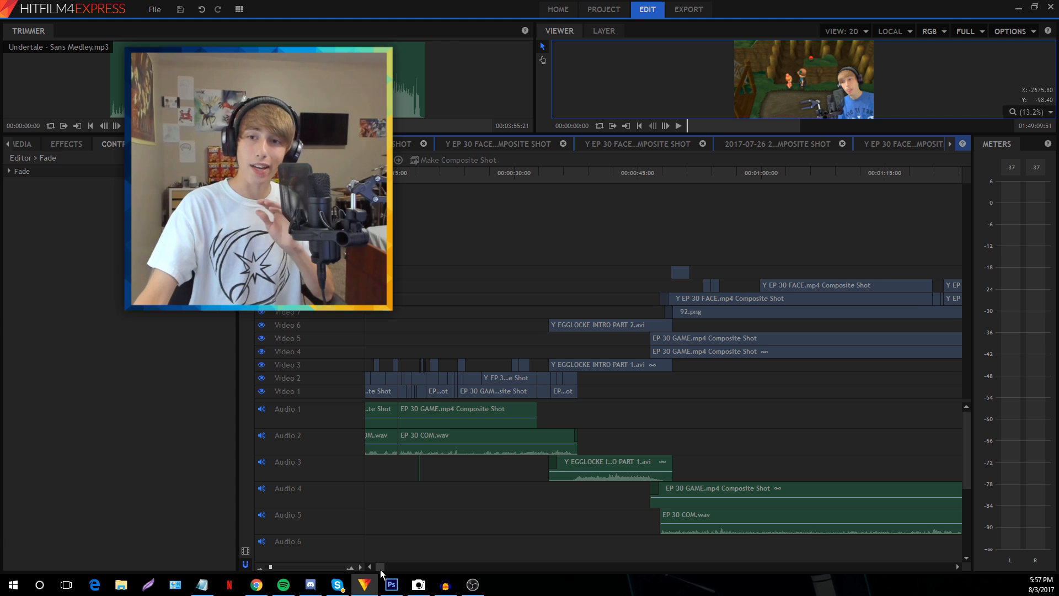
{"action": "left_click", "coordinate": [379, 568]}
{"action": "left_click_drag", "start_coordinate": [383, 568], "coordinate": [389, 568]}
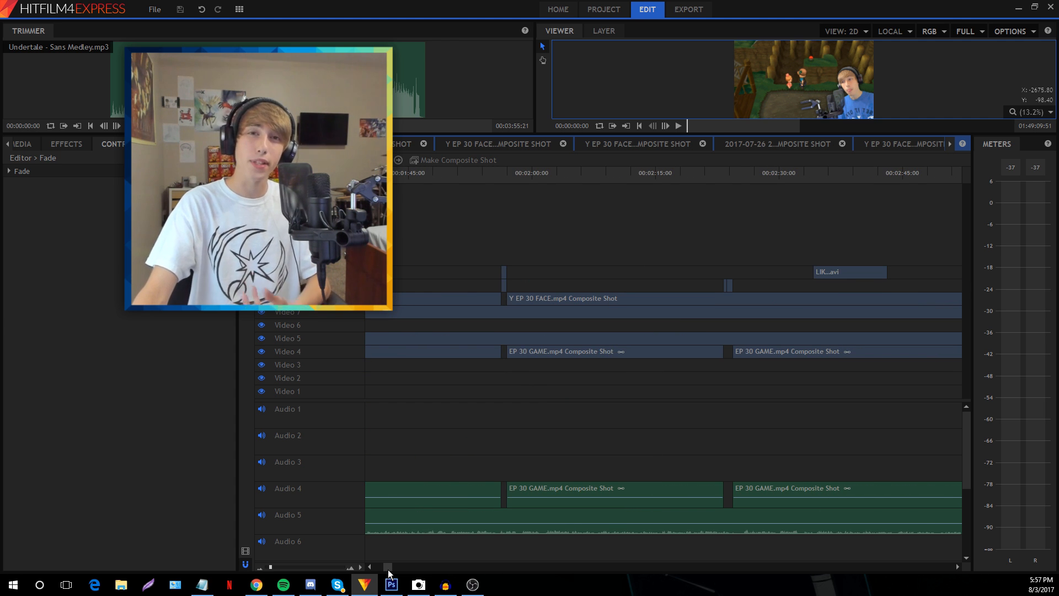
{"action": "left_click_drag", "start_coordinate": [389, 571], "coordinate": [379, 568]}
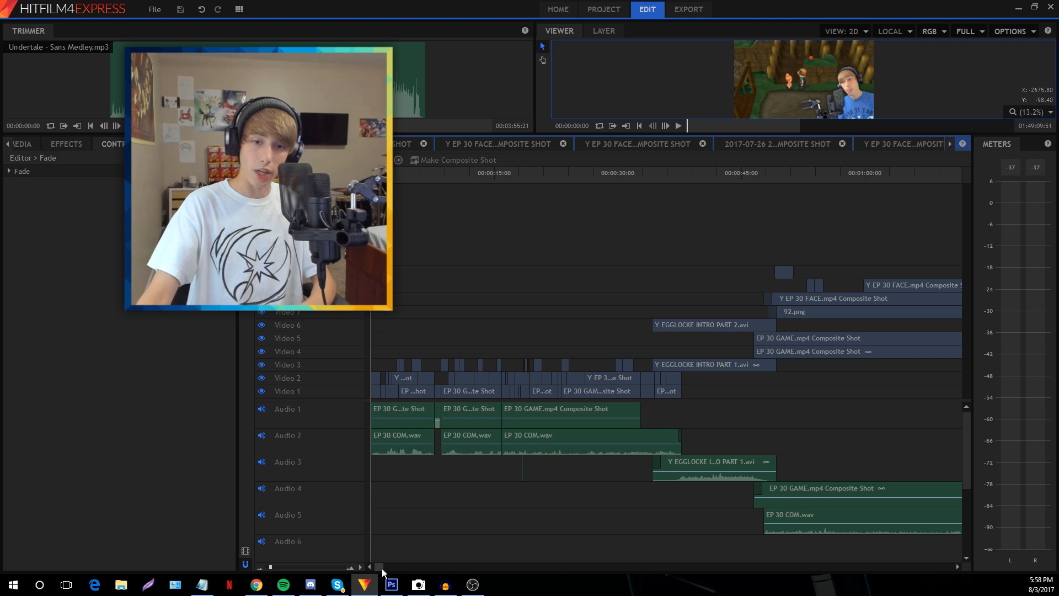
{"action": "left_click_drag", "start_coordinate": [382, 568], "coordinate": [368, 534]}
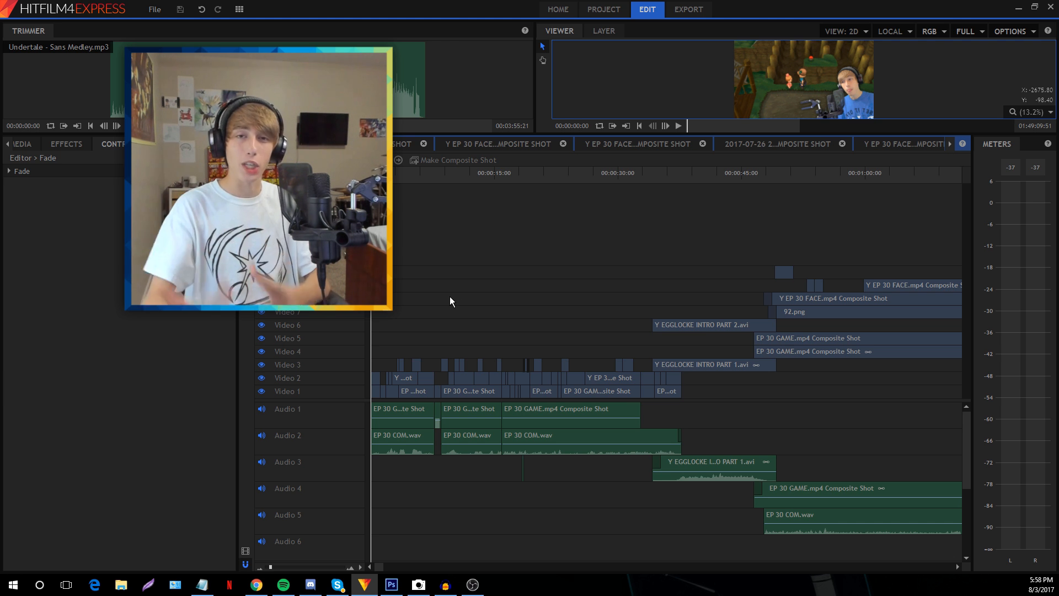
Scrub the preview to about 16 and 39 seconds, then back to the start of the edit
{"action": "left_click", "coordinate": [509, 174]}
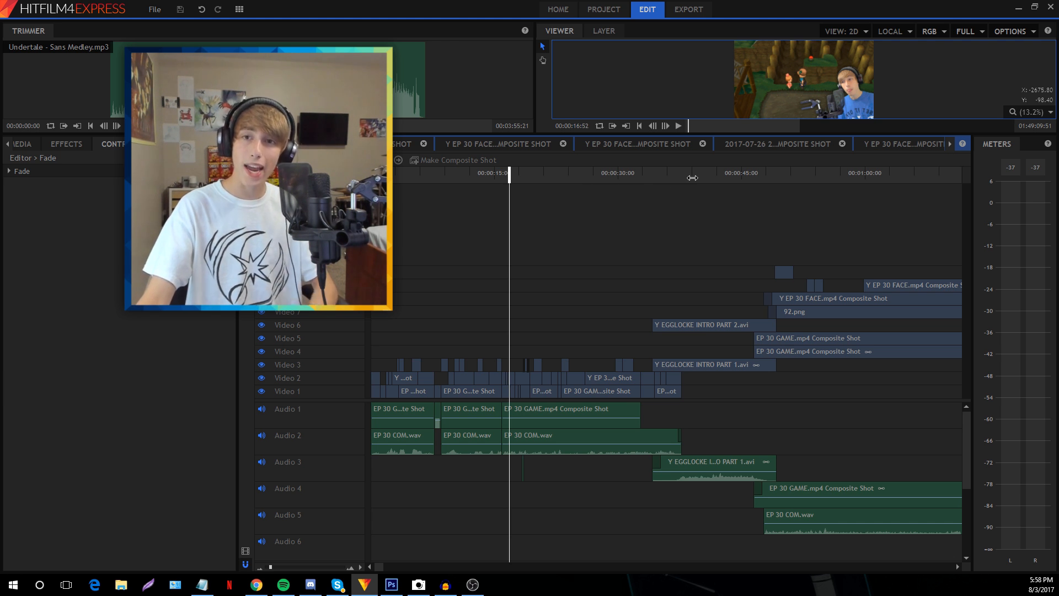
{"action": "left_click", "coordinate": [696, 175]}
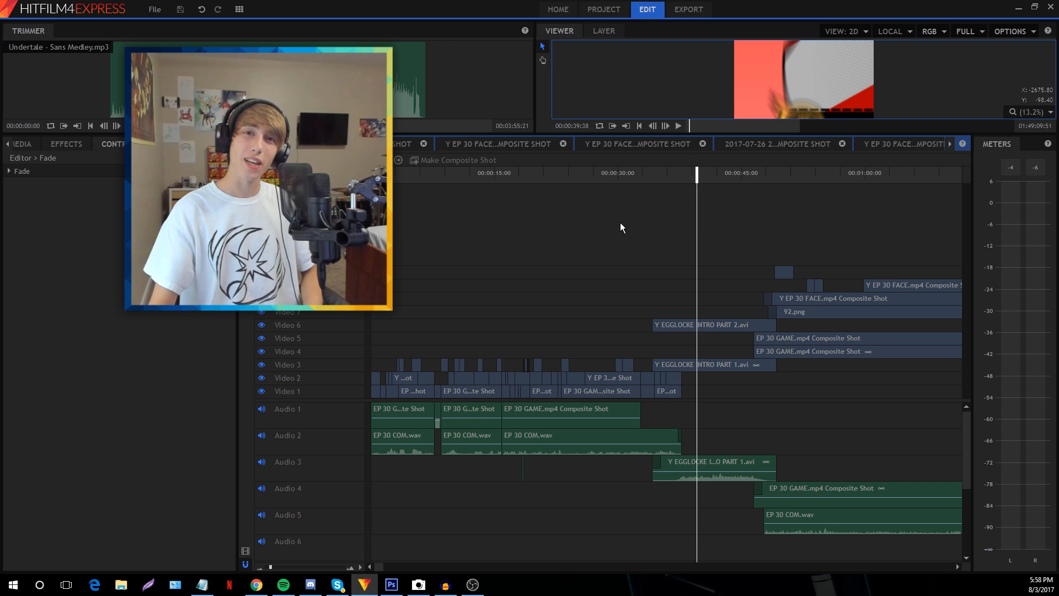
{"action": "left_click_drag", "start_coordinate": [435, 175], "coordinate": [458, 176]}
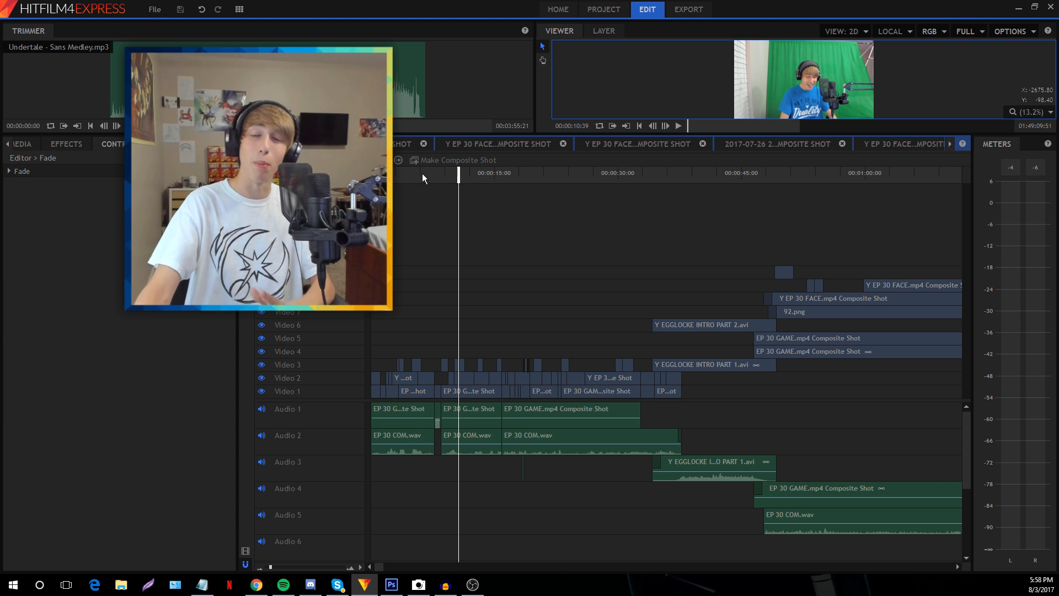
{"action": "left_click_drag", "start_coordinate": [422, 173], "coordinate": [371, 175]}
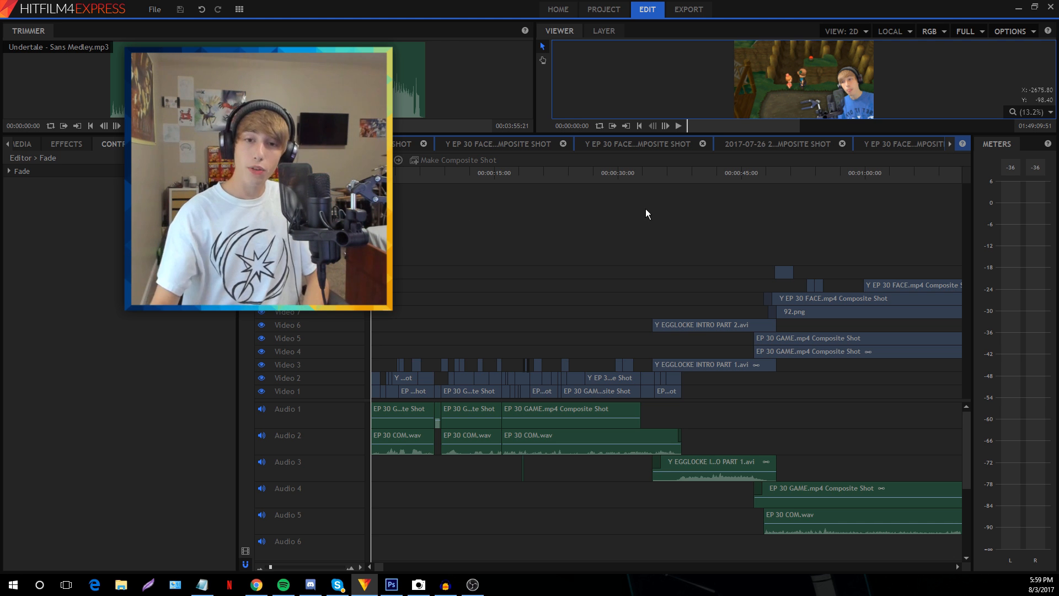
Zoom the timeline into finer steps, play from the beginning, then jump to about 9 seconds
{"action": "left_click", "coordinate": [273, 564]}
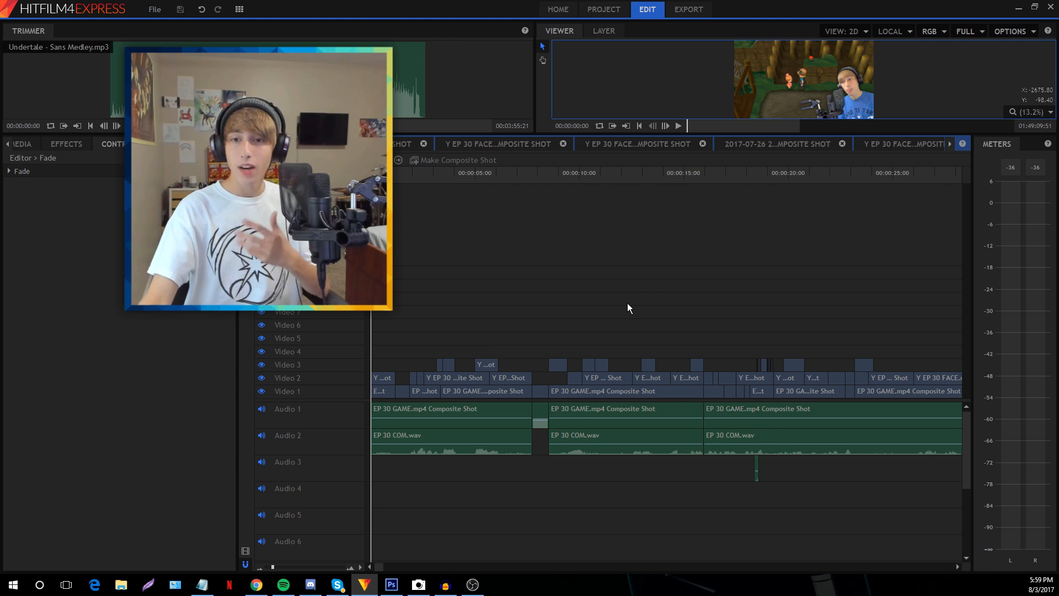
{"action": "key", "text": "space"}
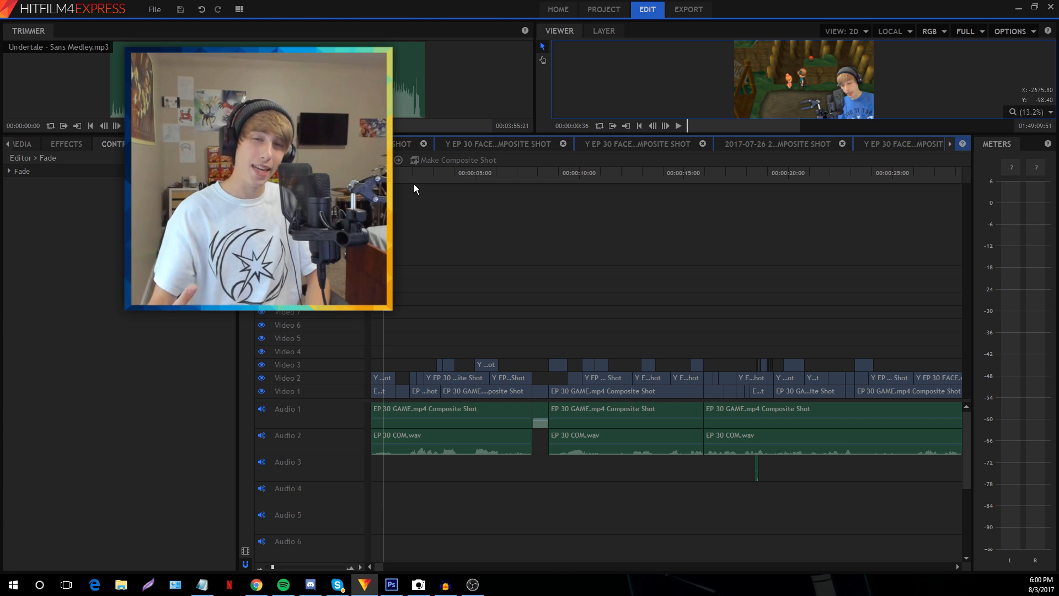
{"action": "left_click_drag", "start_coordinate": [433, 173], "coordinate": [484, 175]}
{"action": "left_click", "coordinate": [564, 174]}
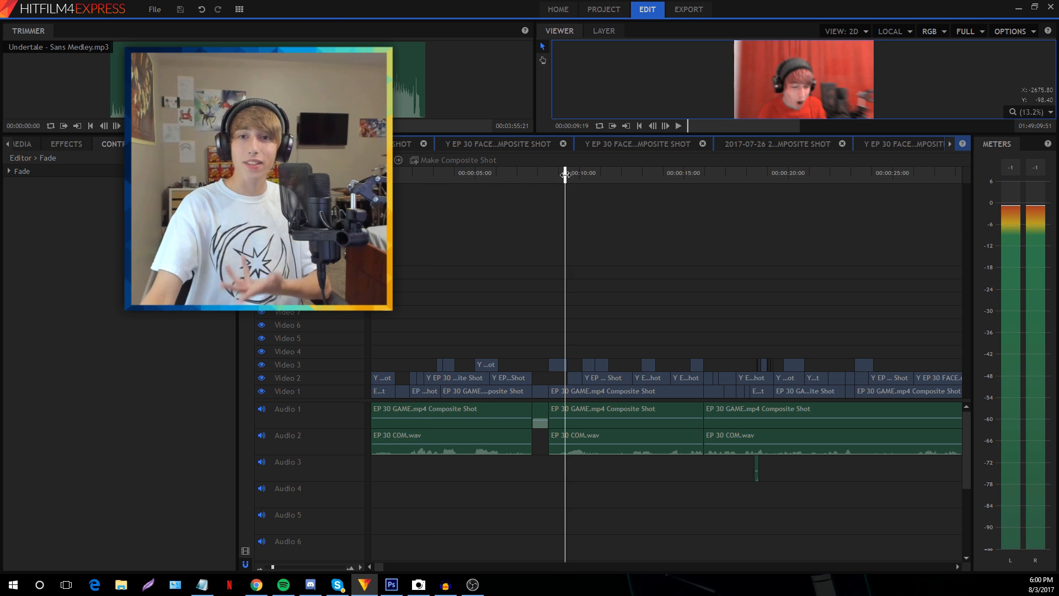
Switch to the standard layout with media library and larger preview, then preview 15–18 seconds
{"action": "left_click", "coordinate": [239, 9]}
{"action": "left_click", "coordinate": [444, 82]}
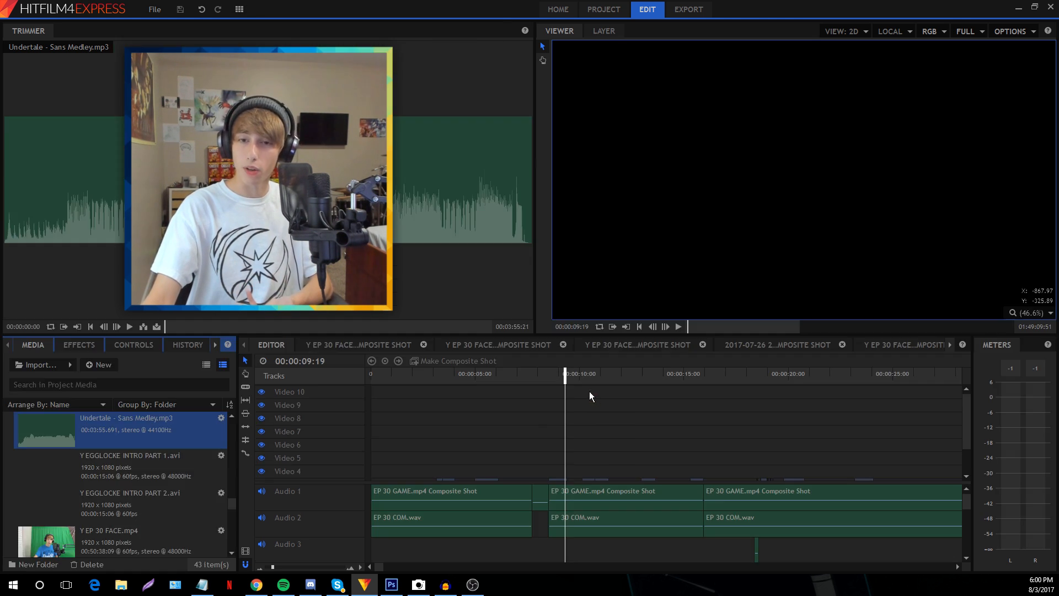
{"action": "left_click", "coordinate": [682, 377]}
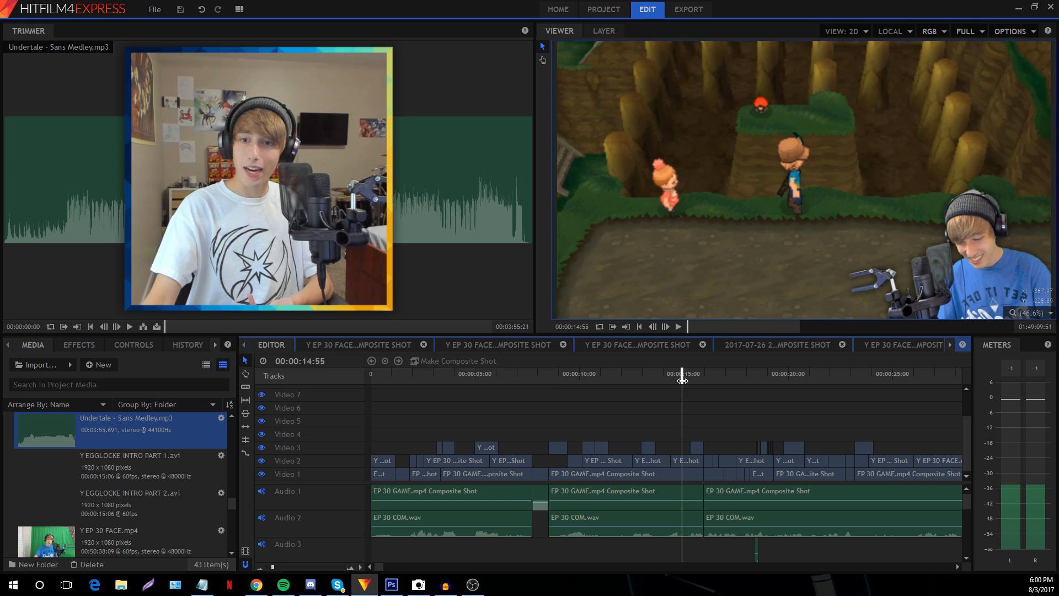
{"action": "left_click", "coordinate": [692, 374]}
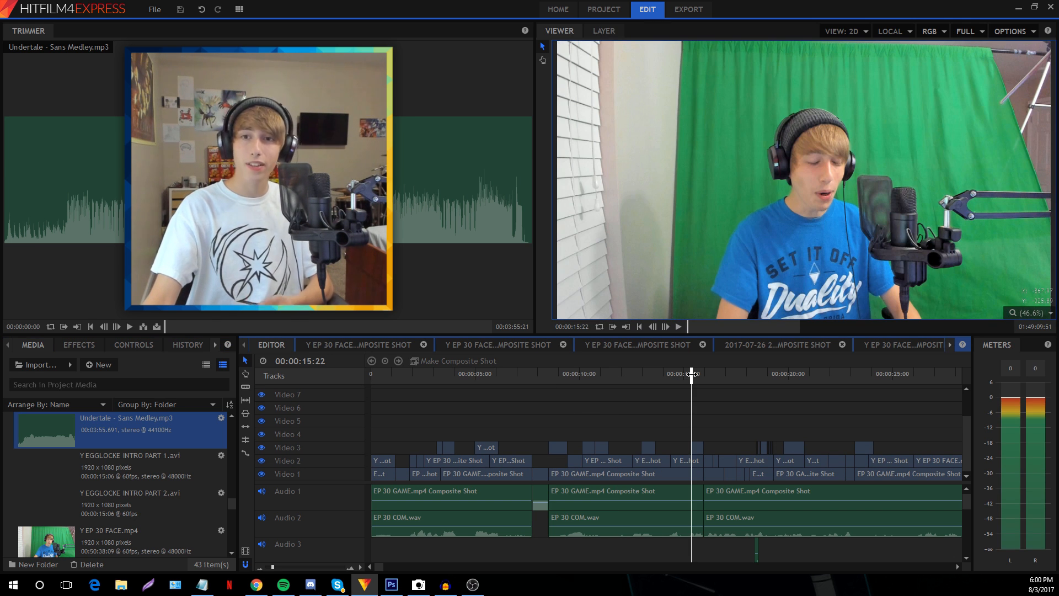
{"action": "left_click", "coordinate": [725, 376]}
{"action": "left_click", "coordinate": [754, 376]}
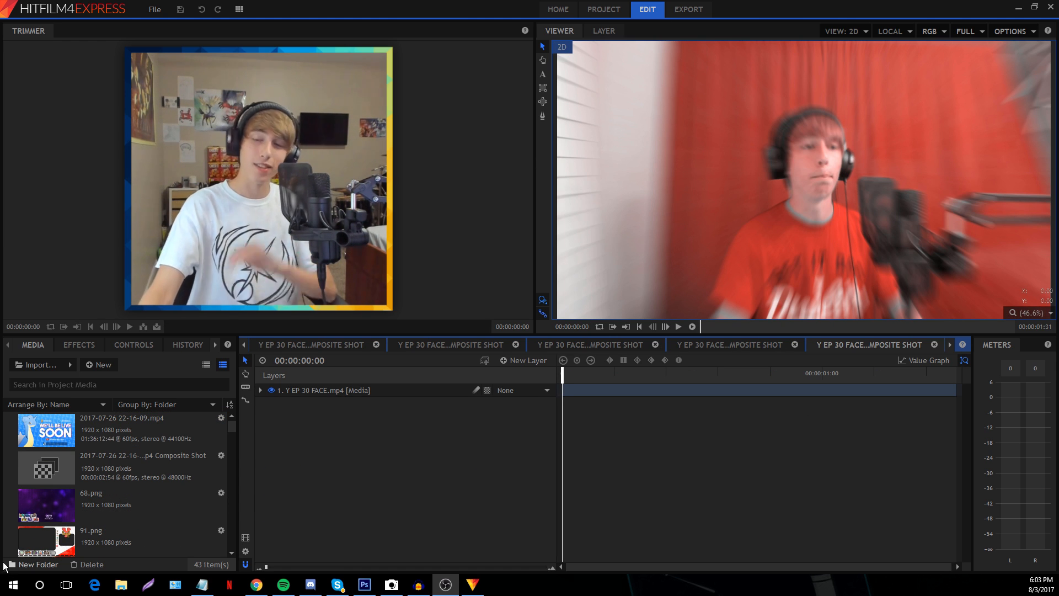
Expand the facecam layer's Transform properties and scrub through its zoom-in keyframes
{"action": "left_click", "coordinate": [260, 391]}
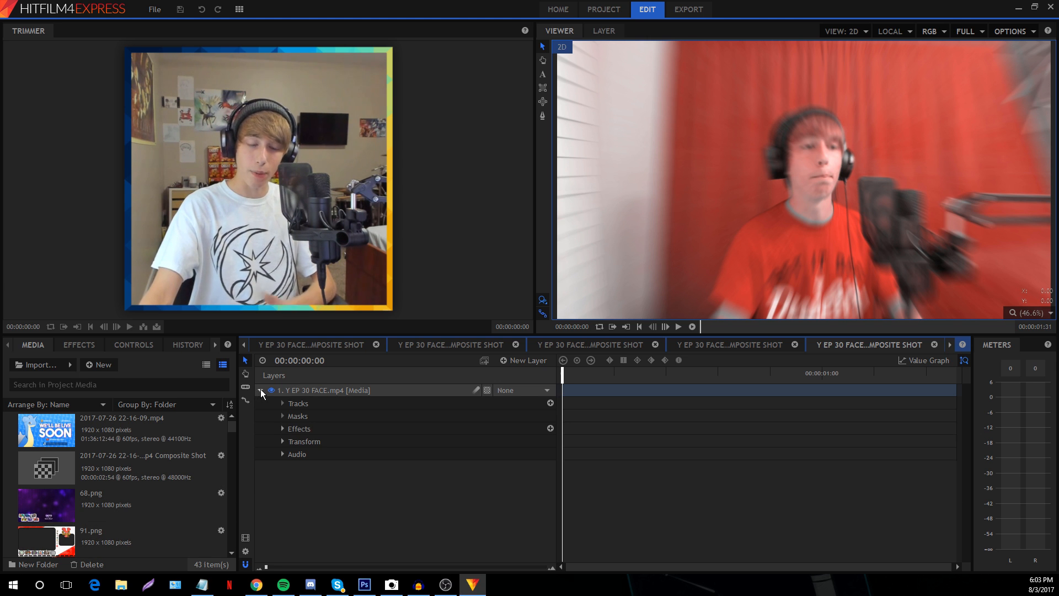
{"action": "left_click", "coordinate": [282, 442]}
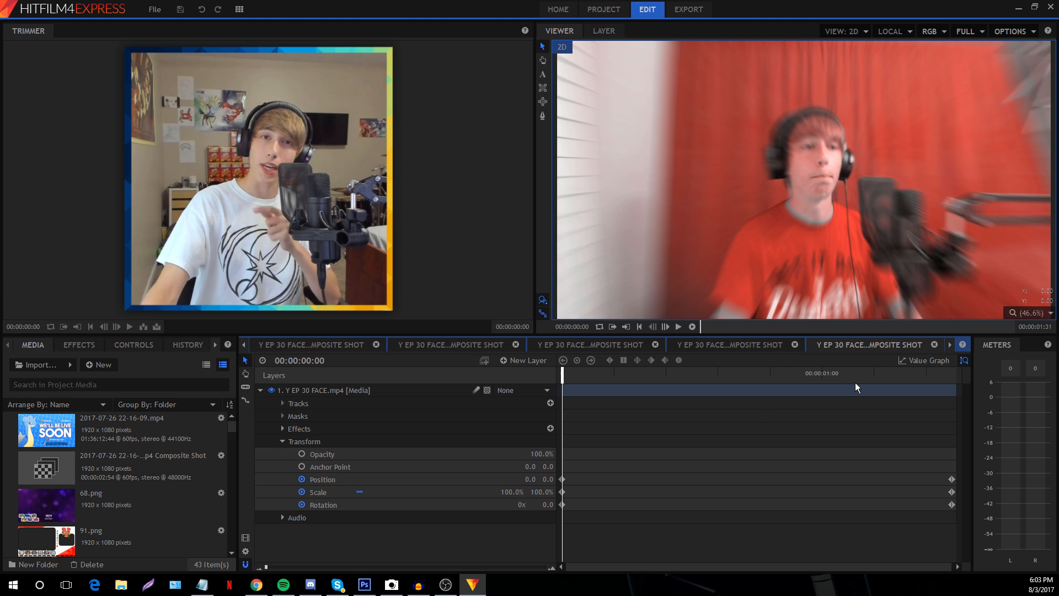
{"action": "key", "text": "End"}
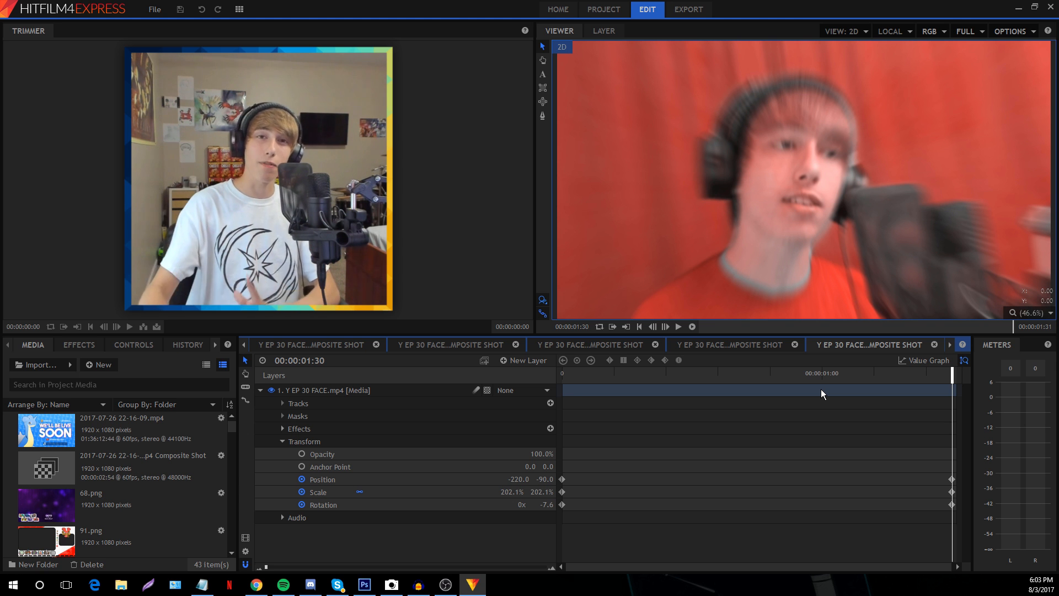
{"action": "left_click", "coordinate": [631, 373]}
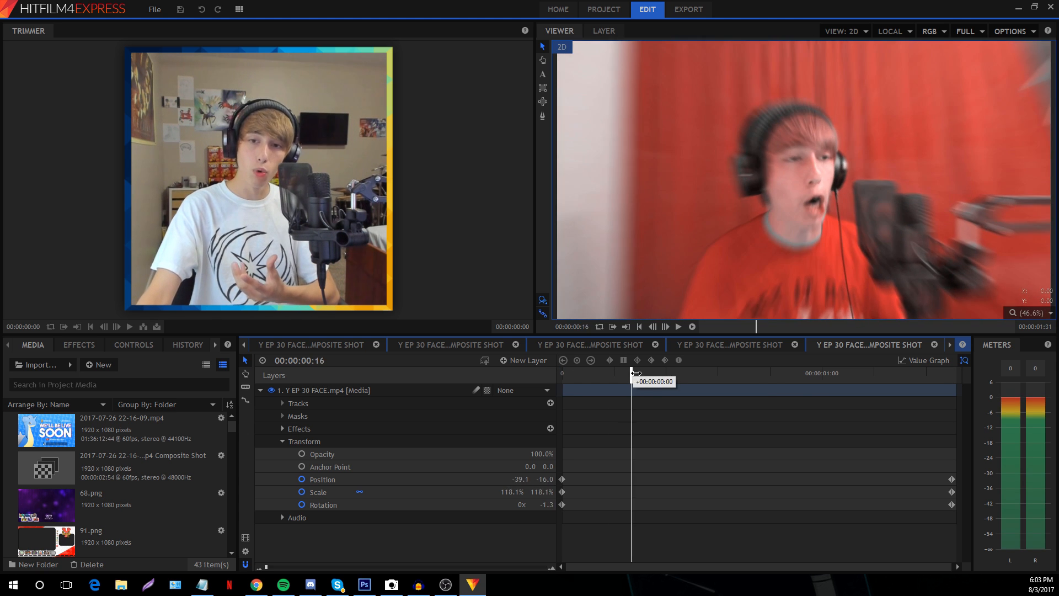
{"action": "left_click_drag", "start_coordinate": [636, 373], "coordinate": [727, 373]}
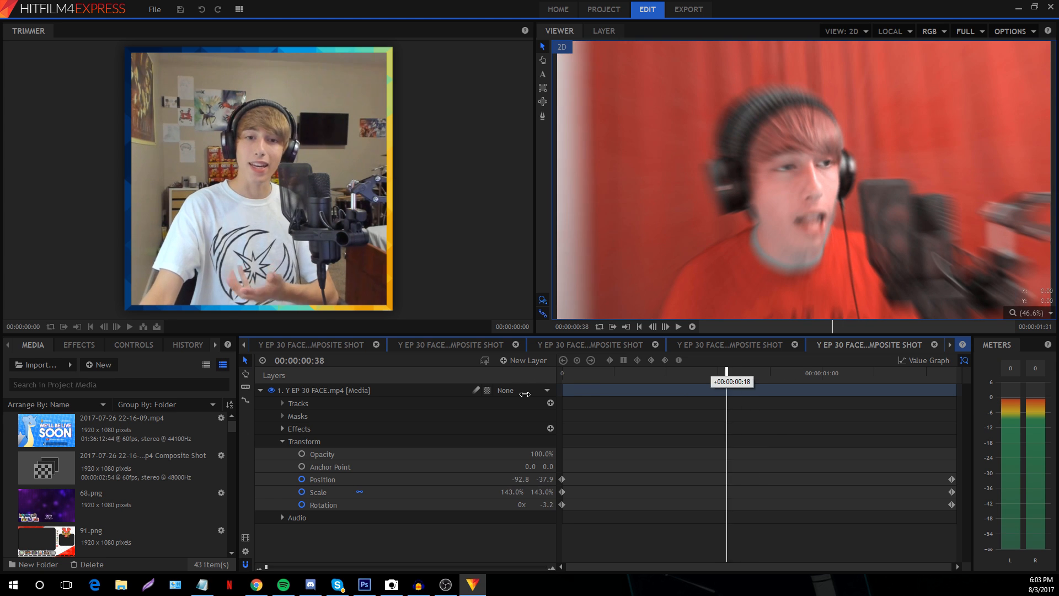
{"action": "key", "text": "Home"}
Toggle the Zoom Blur effect off and back on, then return the main edit to about 18.7 seconds
{"action": "left_click", "coordinate": [283, 429]}
{"action": "left_click", "coordinate": [337, 454]}
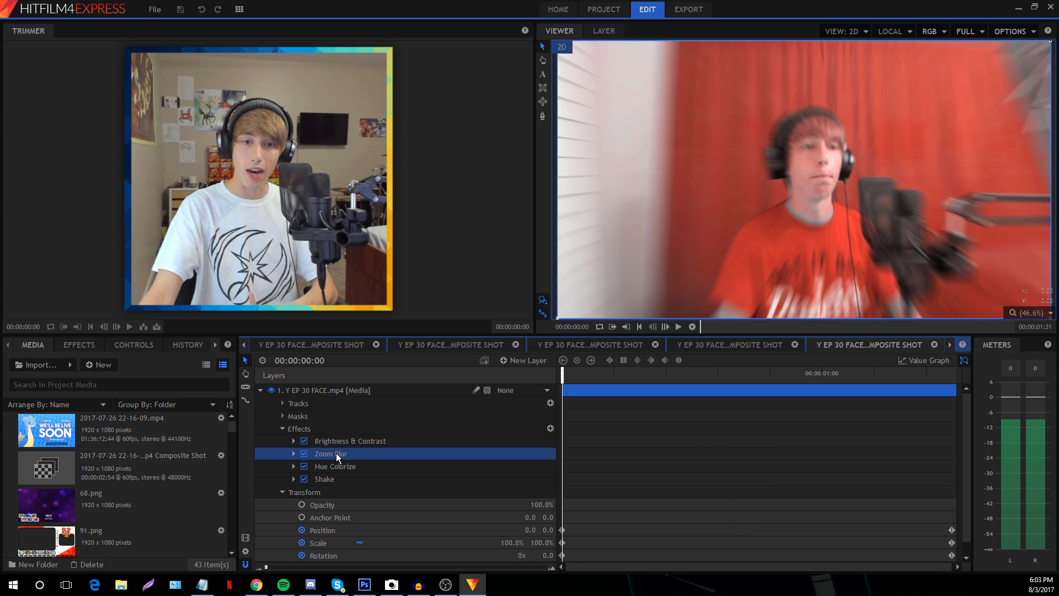
{"action": "left_click", "coordinate": [293, 454]}
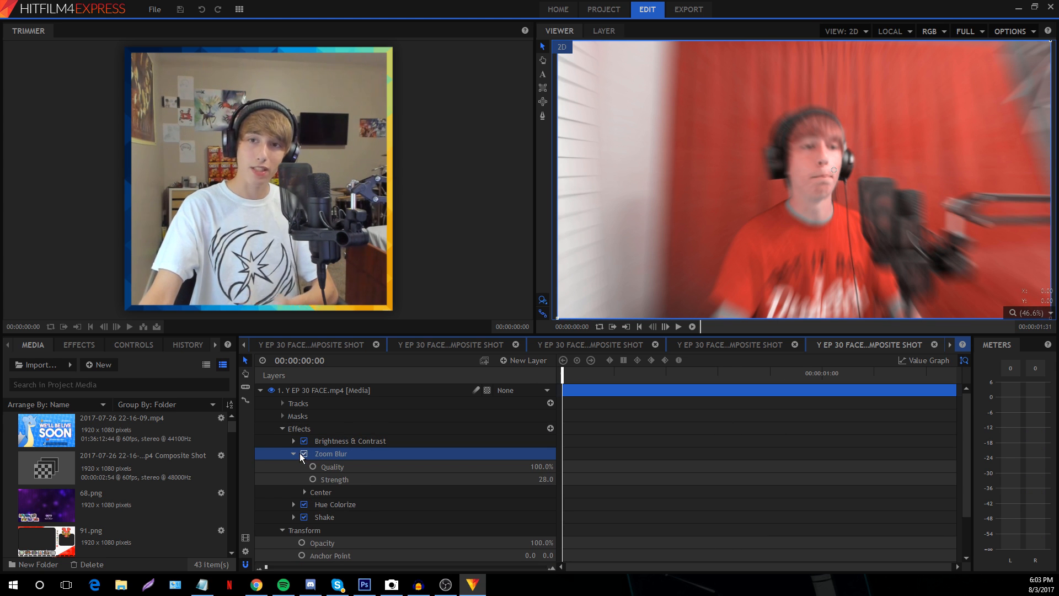
{"action": "left_click", "coordinate": [302, 454]}
{"action": "left_click", "coordinate": [302, 454]}
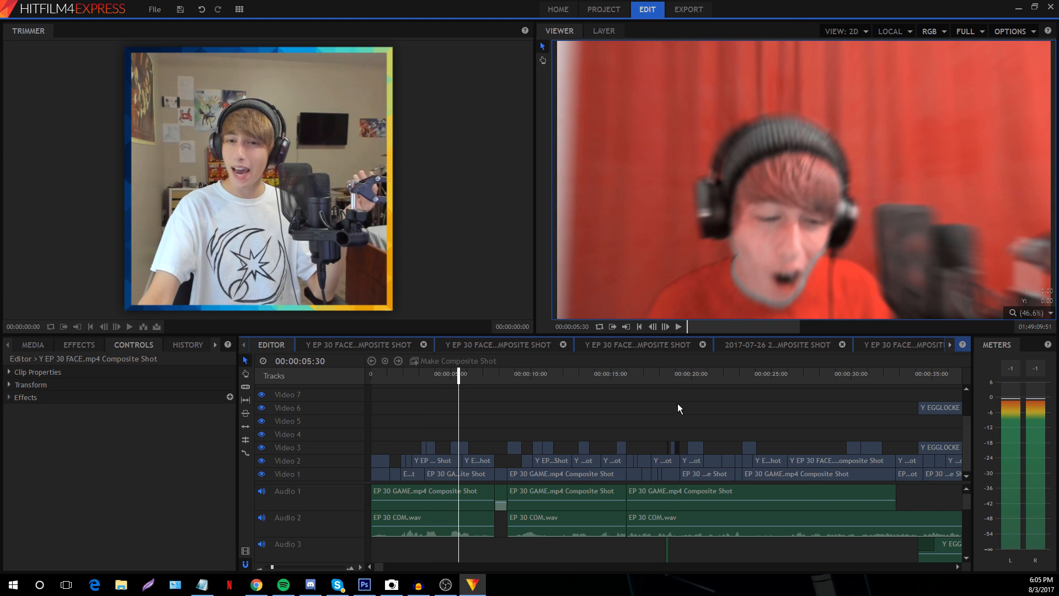
{"action": "left_click", "coordinate": [670, 375]}
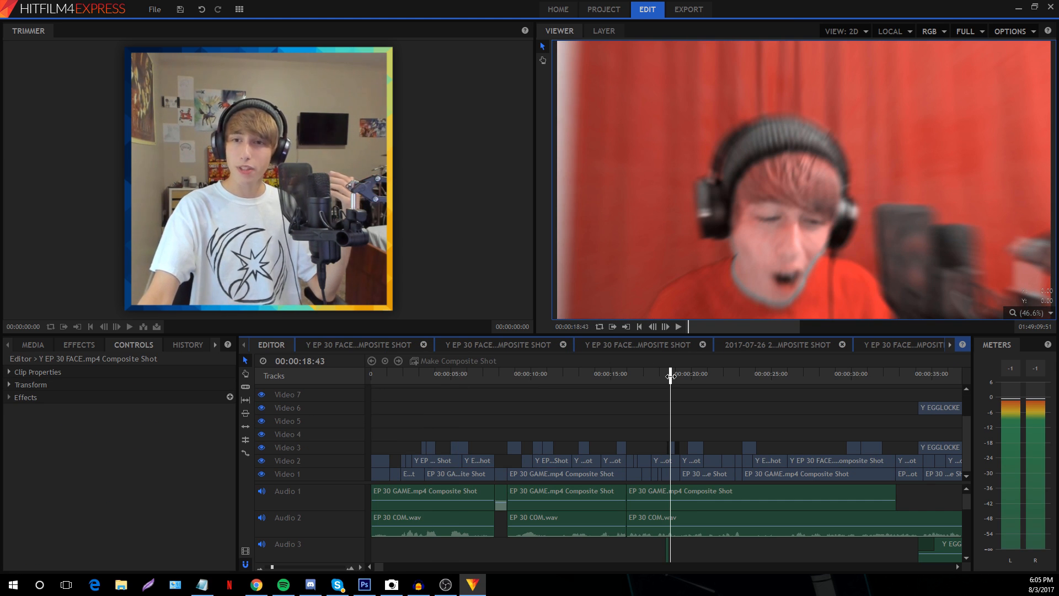
Zoom the timeline in and step frame by frame into the Arby's logo pop-up
{"action": "left_click_drag", "start_coordinate": [274, 568], "coordinate": [290, 571]}
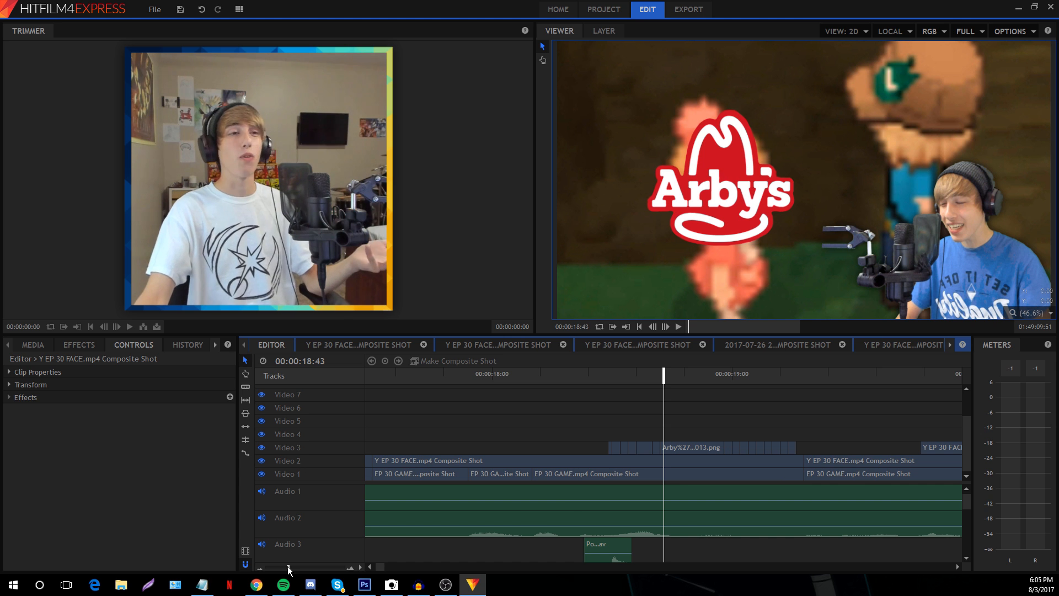
{"action": "left_click", "coordinate": [608, 372]}
{"action": "left_click", "coordinate": [666, 327]}
{"action": "left_click", "coordinate": [666, 327]}
{"action": "left_click", "coordinate": [665, 327]}
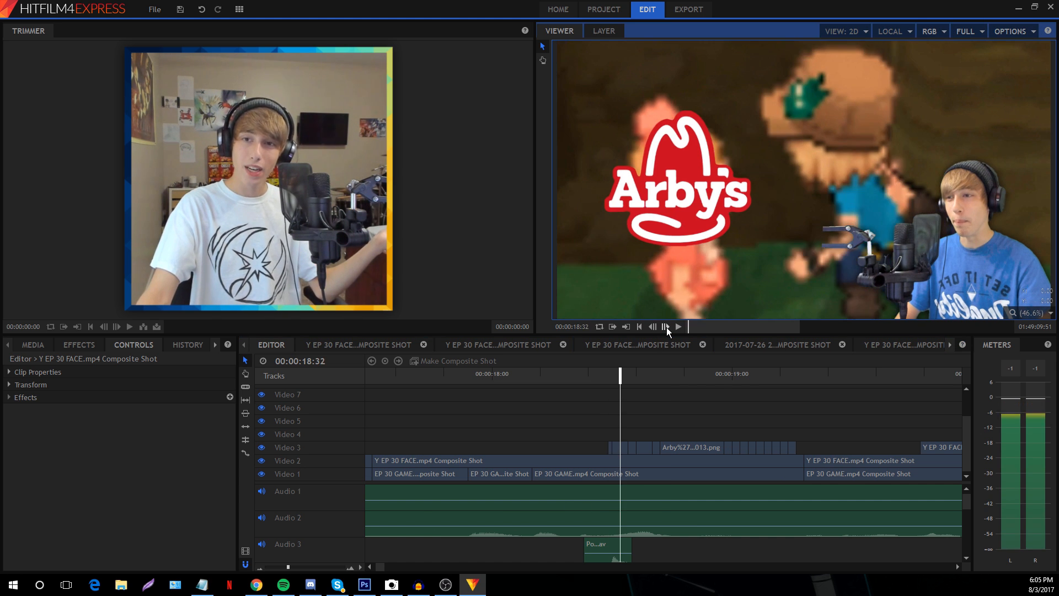
{"action": "left_click", "coordinate": [666, 327]}
{"action": "left_click", "coordinate": [666, 326]}
{"action": "left_click", "coordinate": [665, 327]}
{"action": "left_click", "coordinate": [666, 327]}
{"action": "left_click", "coordinate": [666, 327]}
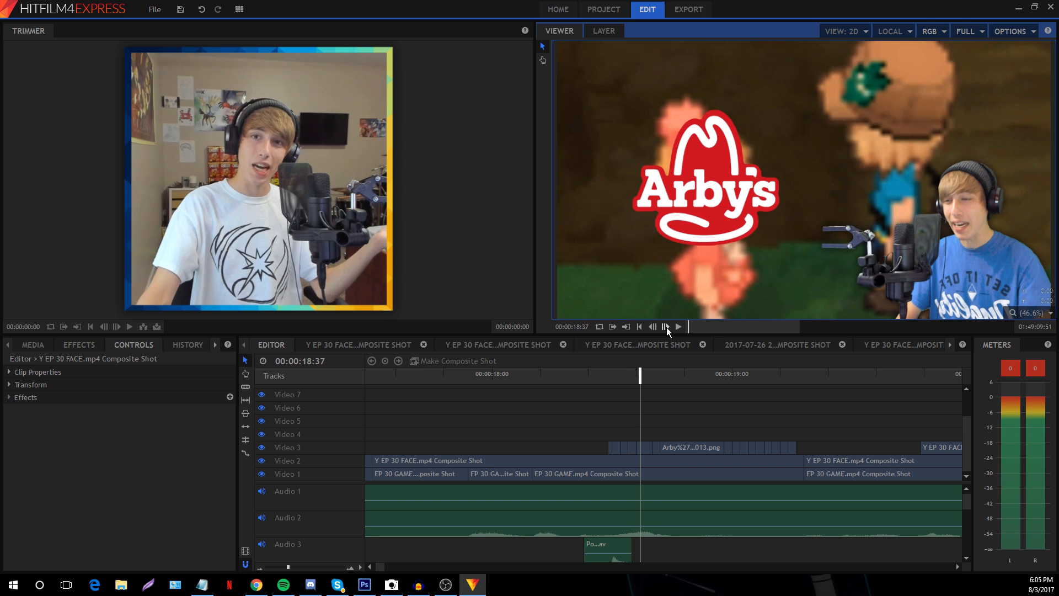
{"action": "left_click", "coordinate": [665, 327]}
{"action": "left_click", "coordinate": [665, 326]}
{"action": "left_click", "coordinate": [666, 327]}
{"action": "left_click", "coordinate": [666, 326]}
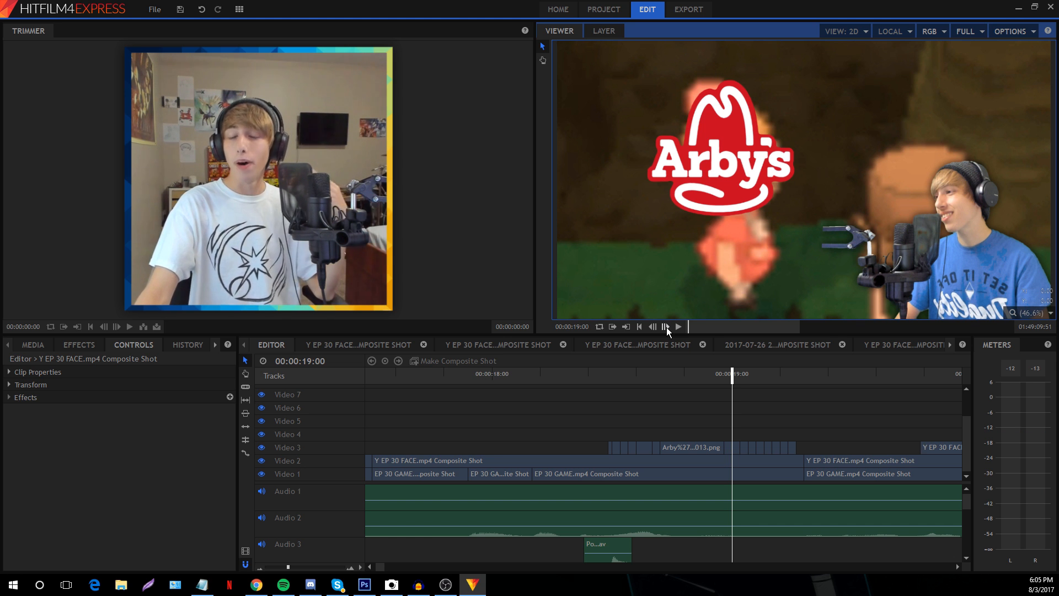
Step past the Arby's logo, zoom out, and jump to the green-screen face-cam shot at 00:00:20:22
{"action": "left_click", "coordinate": [666, 326]}
{"action": "left_click", "coordinate": [666, 326]}
{"action": "left_click", "coordinate": [666, 326]}
{"action": "left_click", "coordinate": [666, 327]}
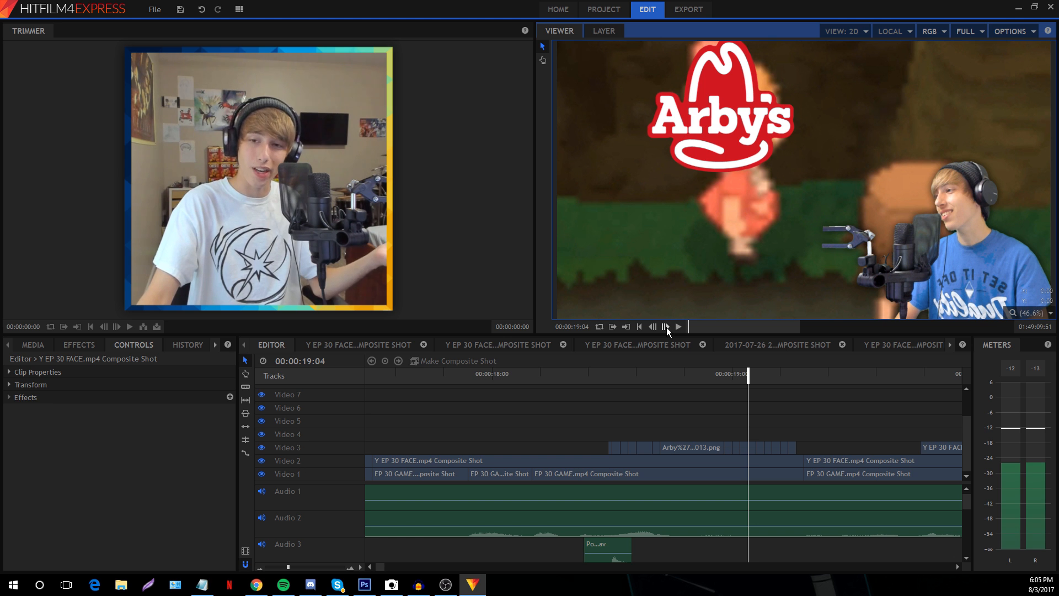
{"action": "left_click", "coordinate": [666, 326]}
{"action": "left_click", "coordinate": [666, 327]}
{"action": "left_click", "coordinate": [666, 327]}
{"action": "left_click", "coordinate": [665, 326]}
{"action": "left_click", "coordinate": [665, 327]}
{"action": "left_click", "coordinate": [666, 327]}
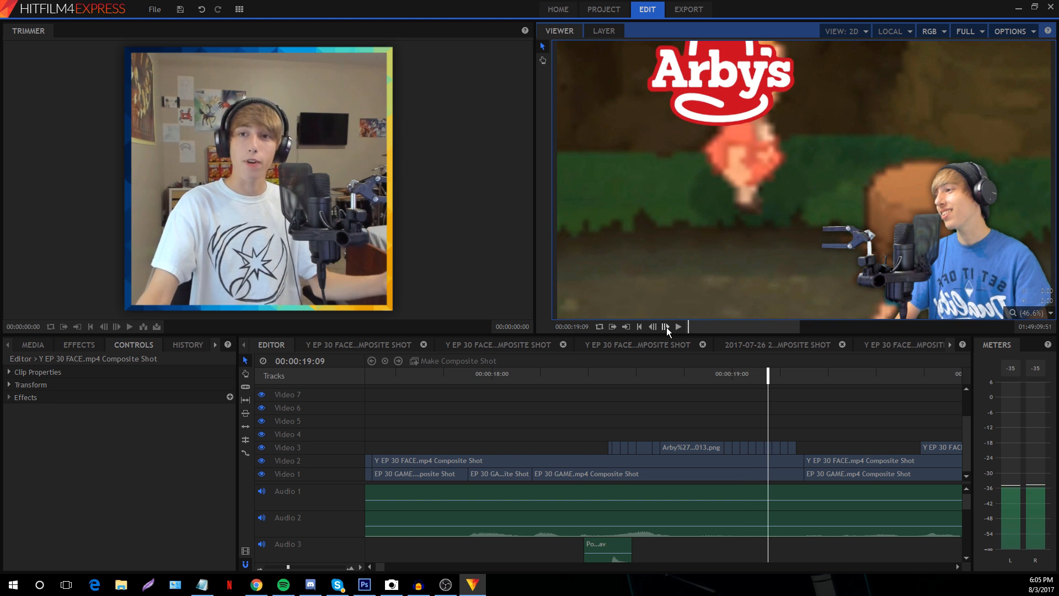
{"action": "left_click", "coordinate": [665, 326]}
{"action": "left_click", "coordinate": [666, 327]}
{"action": "left_click", "coordinate": [665, 326]}
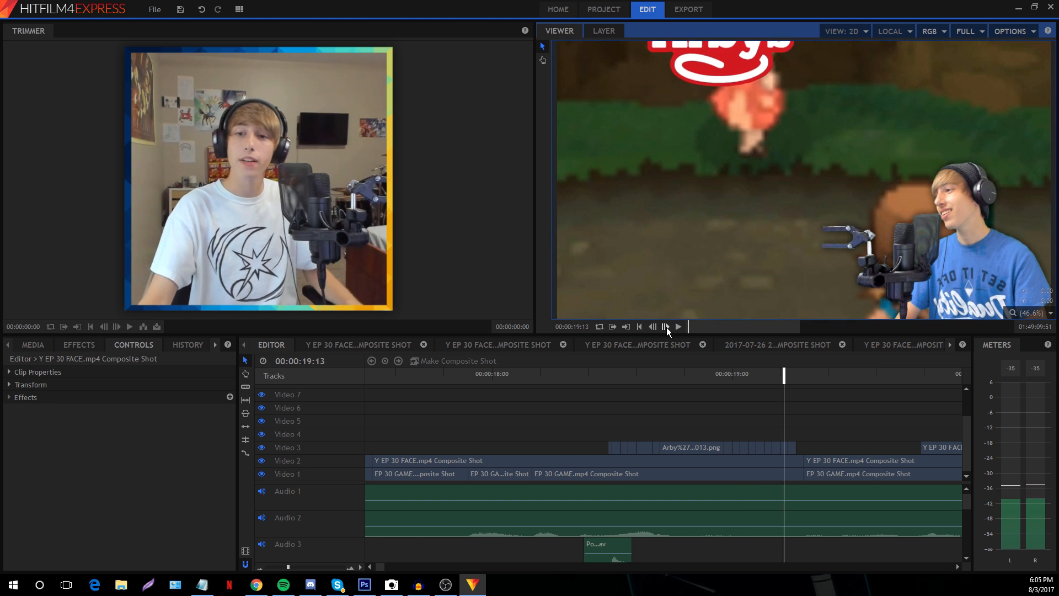
{"action": "left_click", "coordinate": [666, 326]}
{"action": "left_click", "coordinate": [665, 327]}
{"action": "left_click", "coordinate": [665, 326]}
{"action": "left_click", "coordinate": [666, 326]}
{"action": "left_click", "coordinate": [278, 567]}
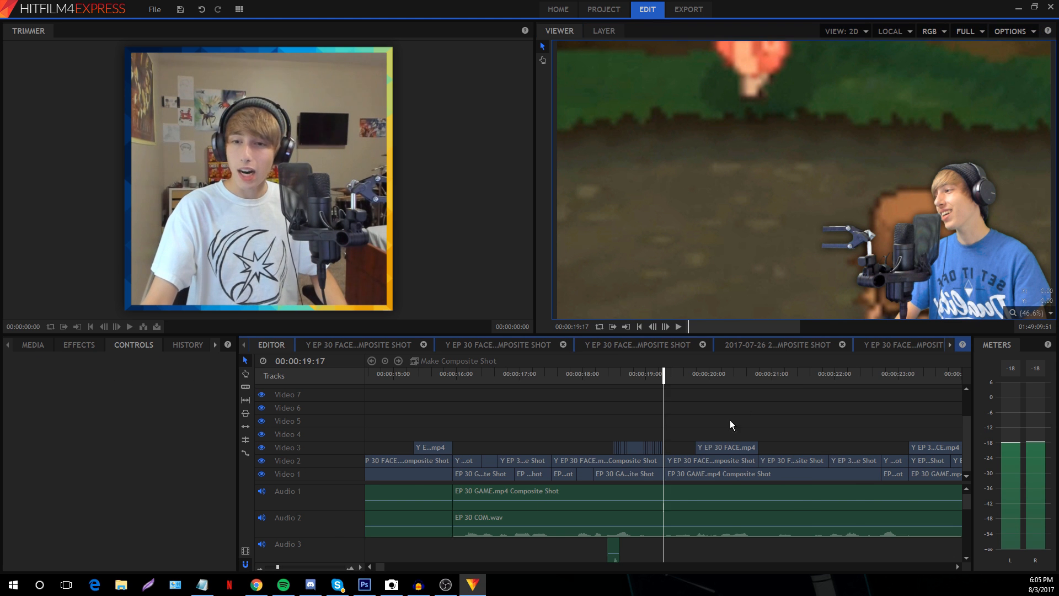
{"action": "left_click", "coordinate": [732, 377]}
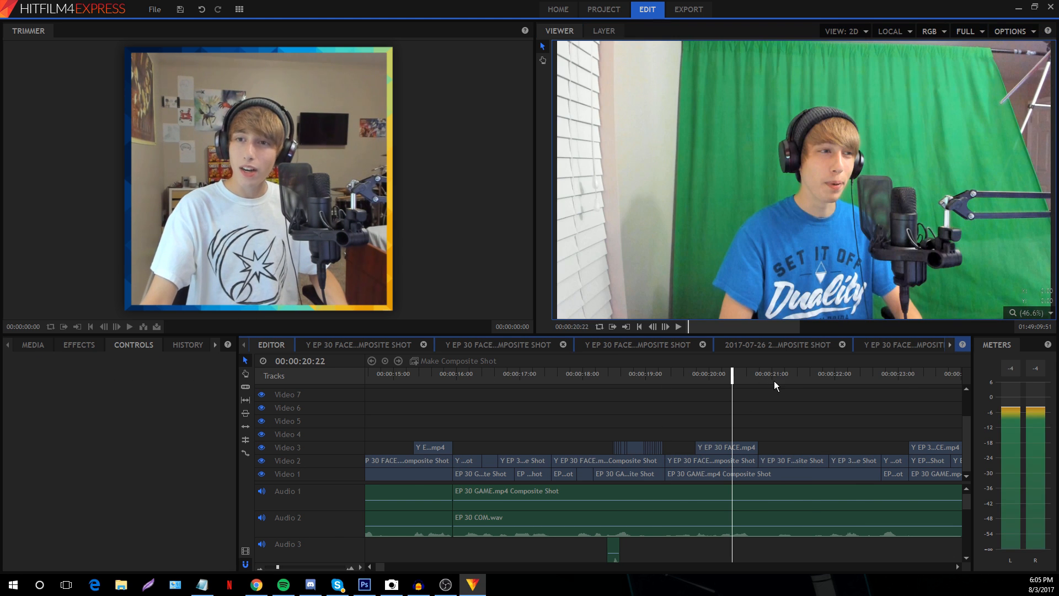
Jump ahead through 00:00:23 and 00:00:36, zoom in, and place the playhead at 00:00:37:08
{"action": "left_click", "coordinate": [902, 376]}
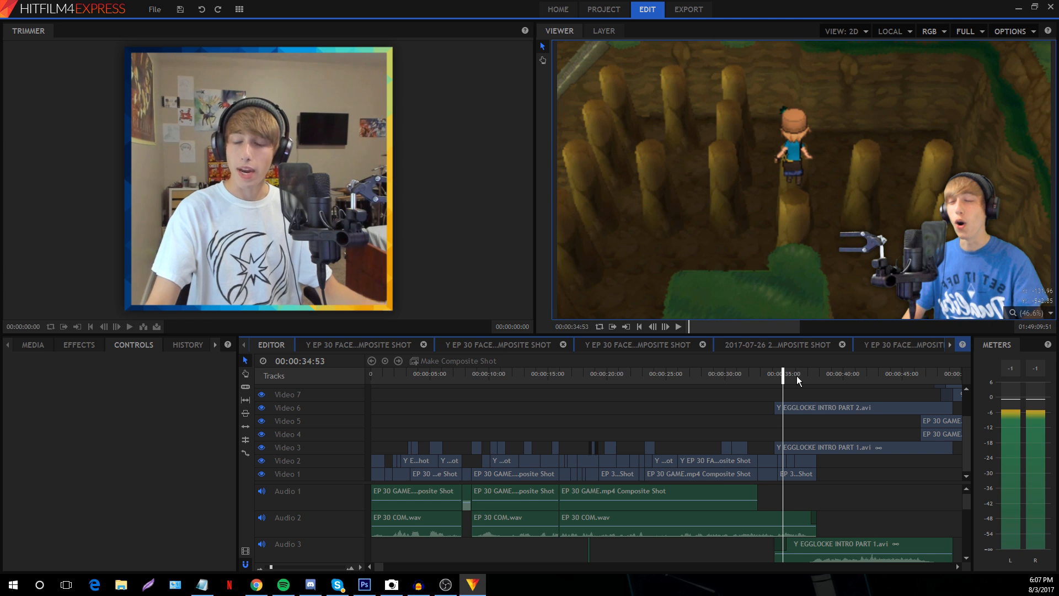
{"action": "left_click", "coordinate": [797, 377]}
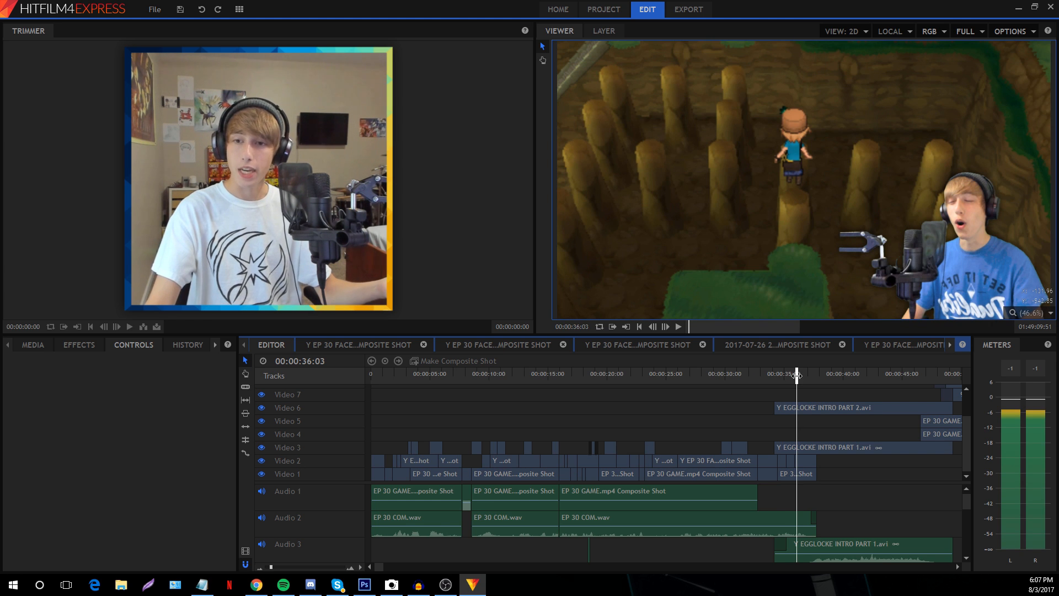
{"action": "left_click", "coordinate": [666, 326]}
{"action": "left_click", "coordinate": [666, 327]}
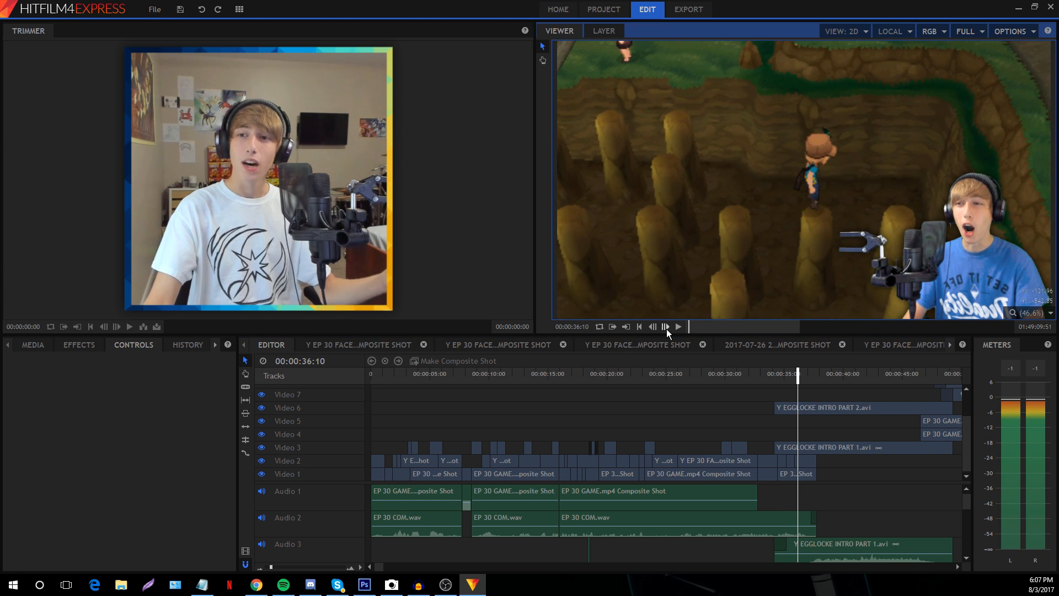
{"action": "left_click", "coordinate": [666, 327]}
{"action": "left_click", "coordinate": [666, 327]}
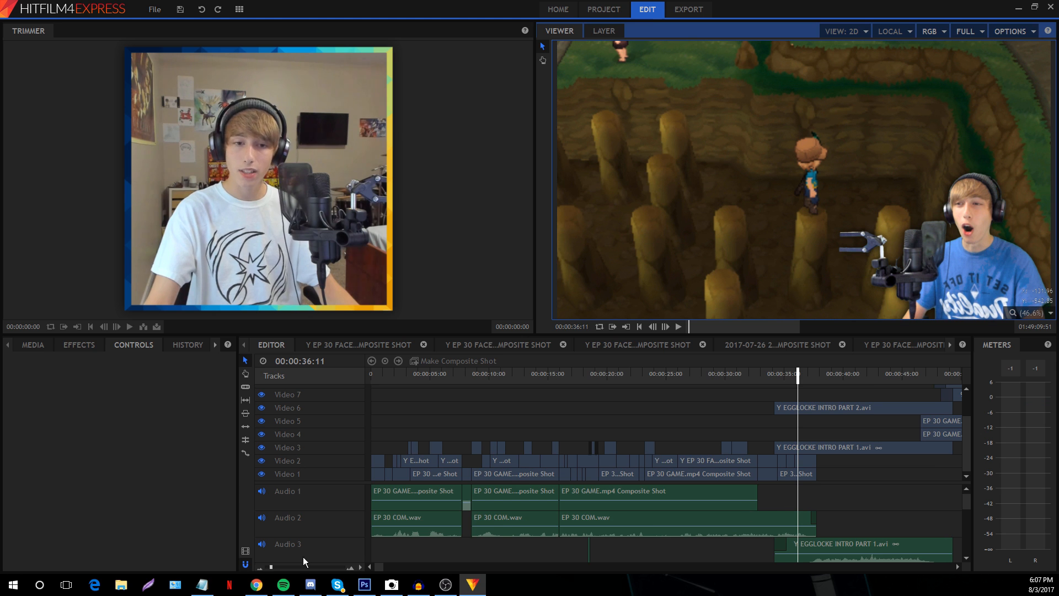
{"action": "left_click", "coordinate": [281, 567]}
{"action": "left_click", "coordinate": [750, 377]}
Step frame by frame through the transition until the Egglocke intro graphic appears
{"action": "left_click", "coordinate": [667, 327]}
{"action": "left_click", "coordinate": [666, 326]}
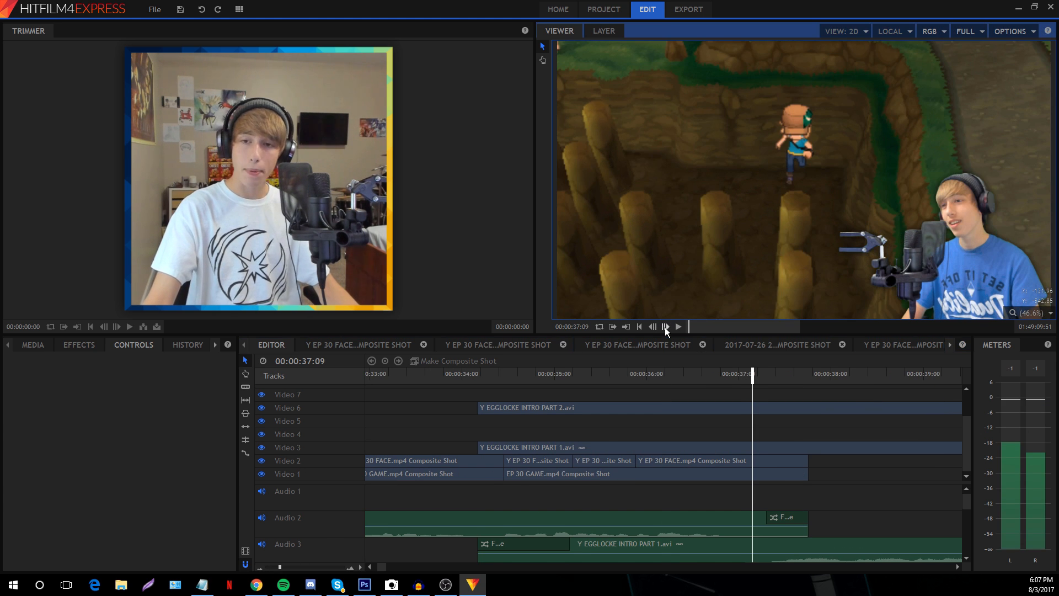
{"action": "left_click", "coordinate": [666, 327]}
{"action": "left_click", "coordinate": [666, 327]}
{"action": "left_click", "coordinate": [666, 327]}
{"action": "left_click", "coordinate": [666, 327]}
{"action": "left_click", "coordinate": [666, 327]}
{"action": "left_click", "coordinate": [666, 326]}
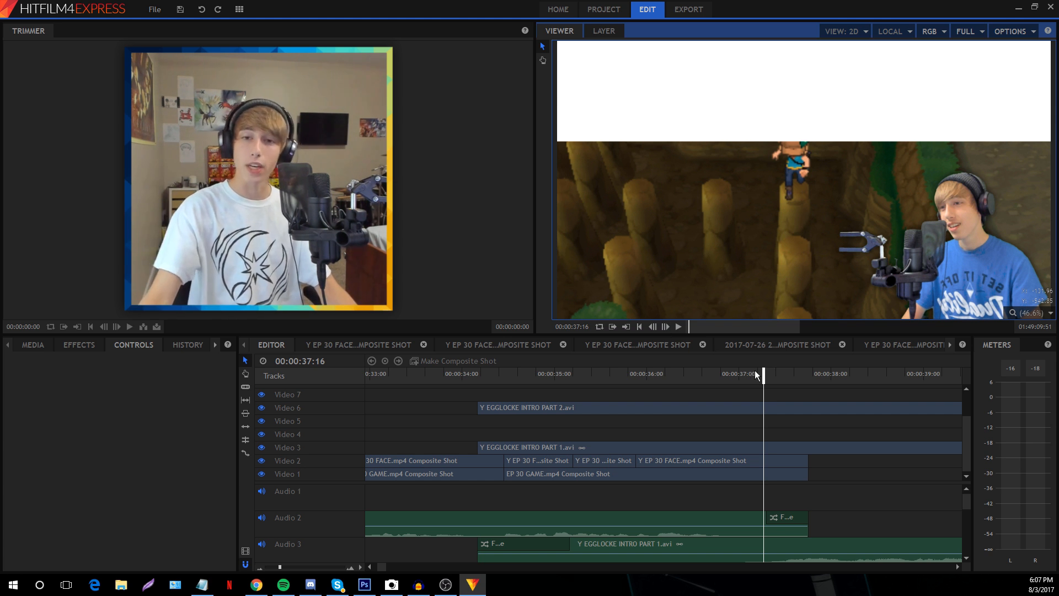
{"action": "left_click", "coordinate": [667, 326]}
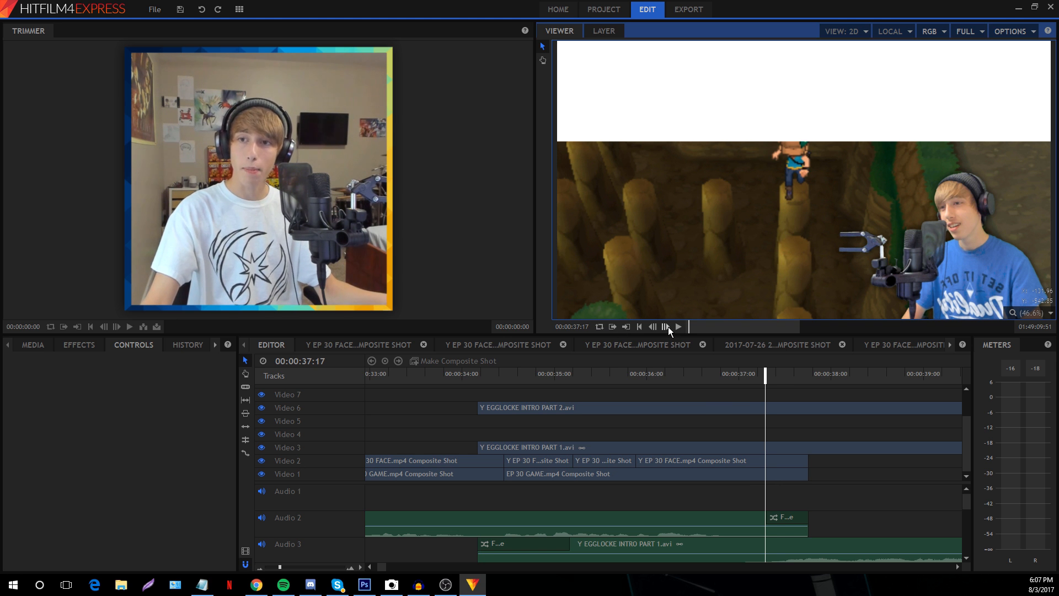
{"action": "left_click", "coordinate": [667, 327]}
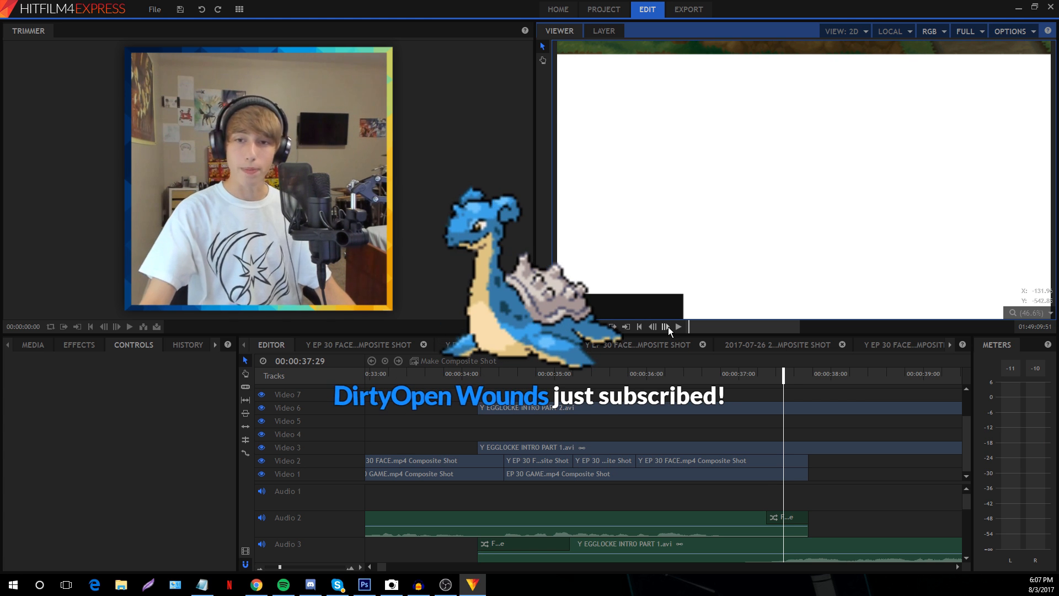
{"action": "left_click", "coordinate": [668, 326]}
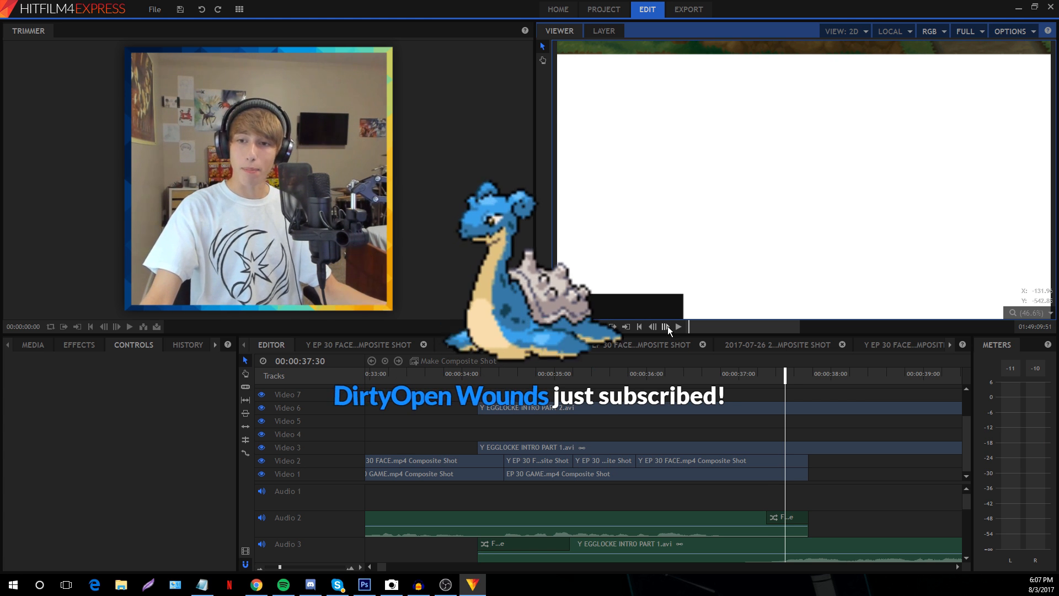
{"action": "left_click", "coordinate": [667, 326]}
{"action": "left_click", "coordinate": [668, 326]}
{"action": "left_click", "coordinate": [667, 326]}
{"action": "left_click", "coordinate": [668, 326]}
{"action": "left_click", "coordinate": [668, 326]}
{"action": "left_click", "coordinate": [667, 326]}
{"action": "left_click", "coordinate": [668, 326]}
{"action": "left_click", "coordinate": [668, 326]}
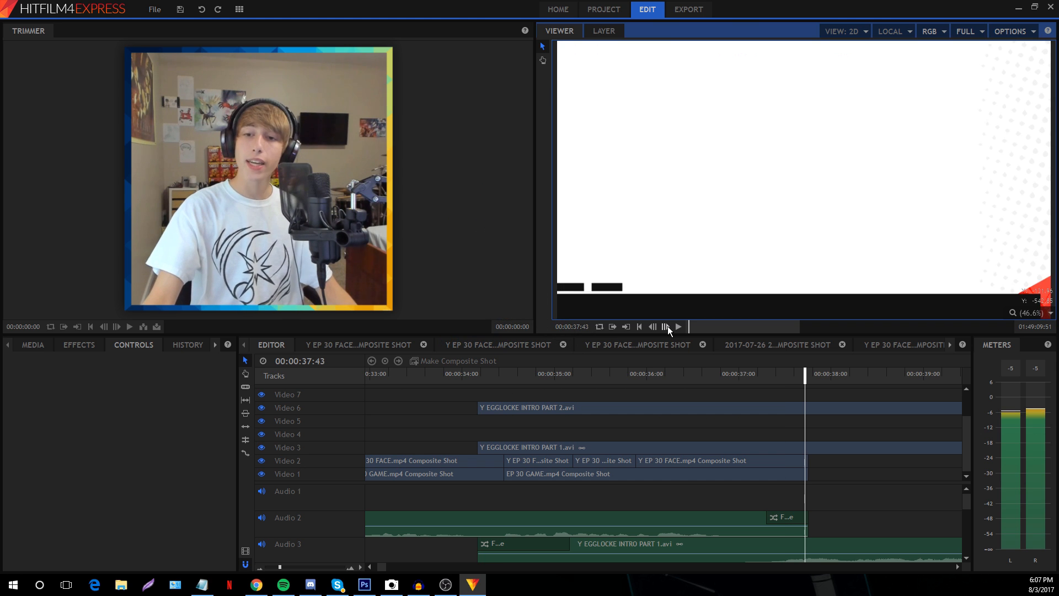
{"action": "left_click", "coordinate": [667, 326]}
{"action": "left_click", "coordinate": [668, 326]}
{"action": "left_click", "coordinate": [667, 326]}
{"action": "left_click", "coordinate": [668, 326]}
{"action": "left_click", "coordinate": [667, 326]}
{"action": "left_click", "coordinate": [668, 326]}
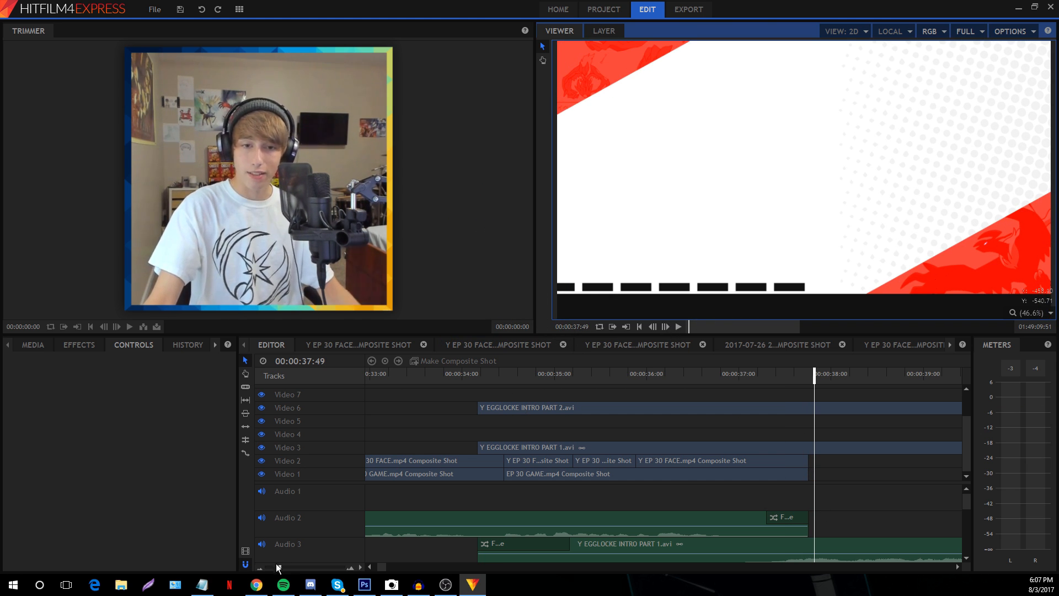
Rescale the timeline zoom and scroll to the episode timeline at 00:04:35:54
{"action": "left_click_drag", "start_coordinate": [278, 569], "coordinate": [270, 567]}
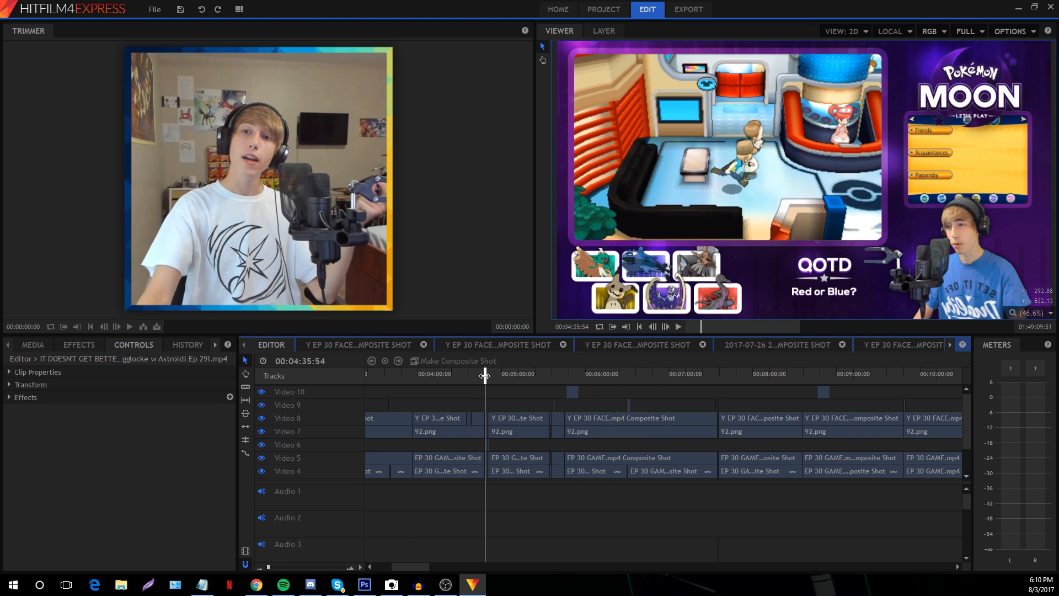
{"action": "left_click_drag", "start_coordinate": [268, 566], "coordinate": [283, 567]}
{"action": "scroll", "coordinate": [698, 507], "scroll_direction": "down", "scroll_amount": 2}
{"action": "scroll", "coordinate": [686, 499], "scroll_direction": "down", "scroll_amount": 1}
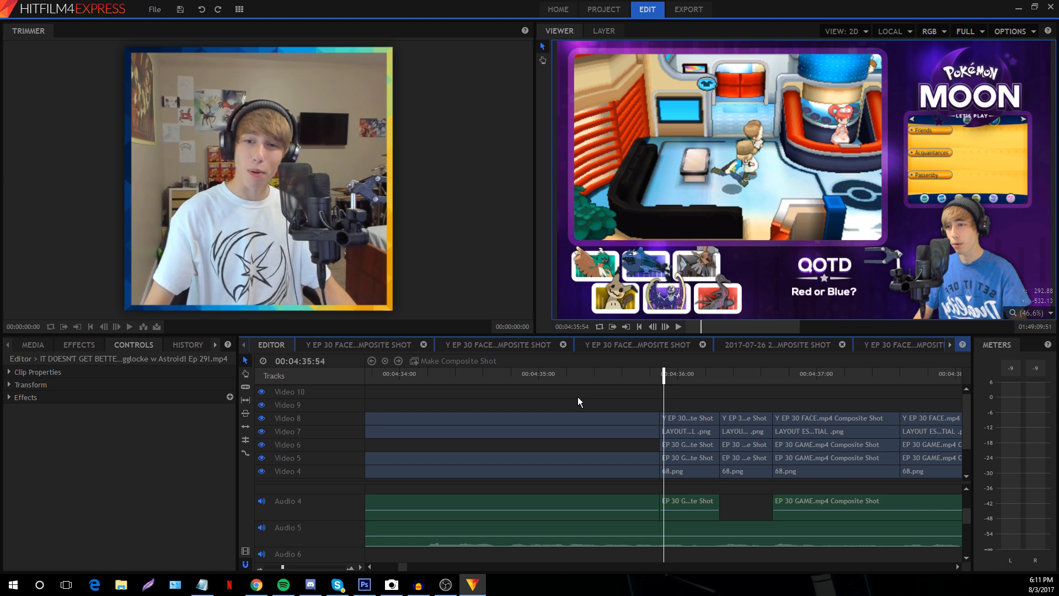
Step back and forth frame by frame around 00:04:35 to compare the layout switch
{"action": "left_click", "coordinate": [655, 376]}
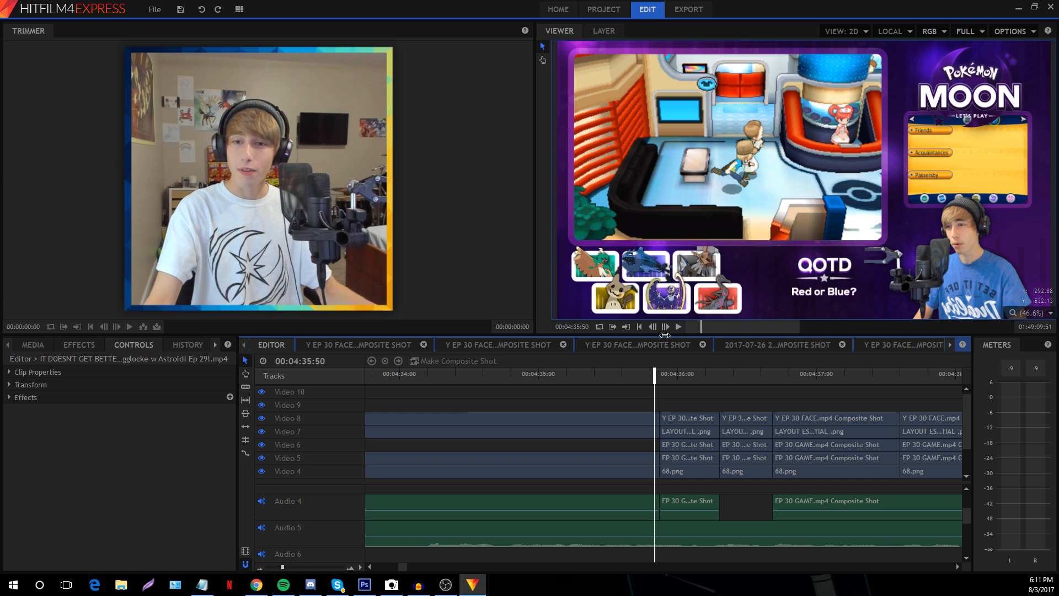
{"action": "left_click", "coordinate": [665, 326]}
{"action": "left_click", "coordinate": [665, 326]}
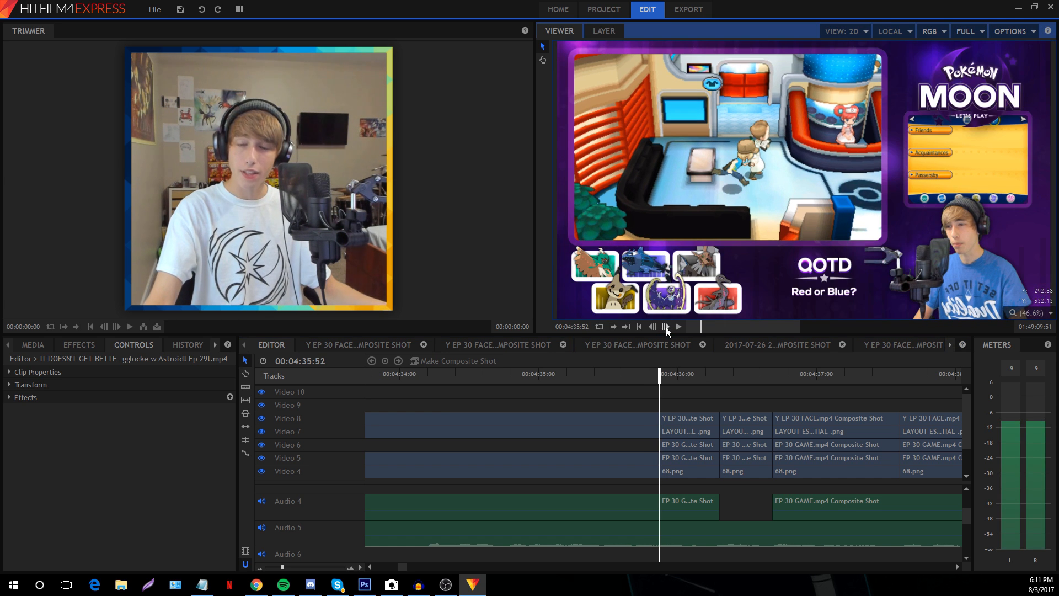
{"action": "left_click", "coordinate": [654, 326]}
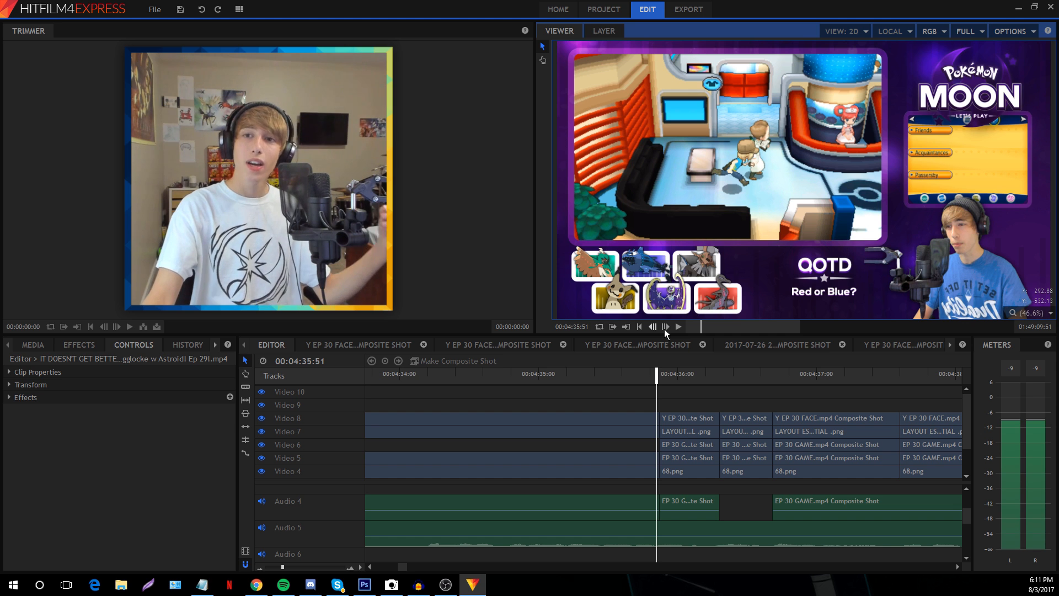
{"action": "left_click", "coordinate": [665, 326]}
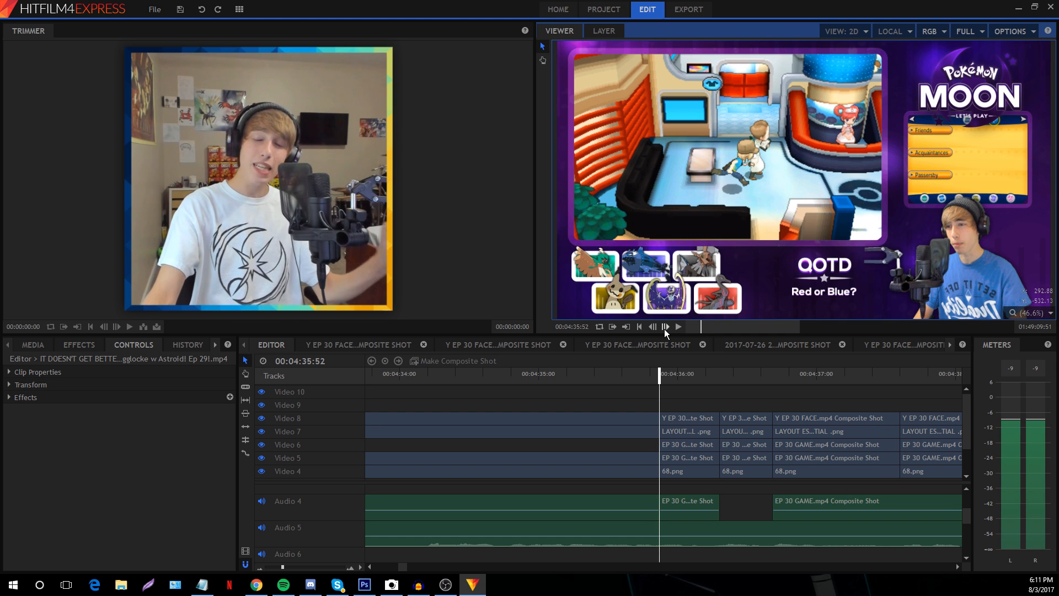
{"action": "left_click", "coordinate": [654, 326]}
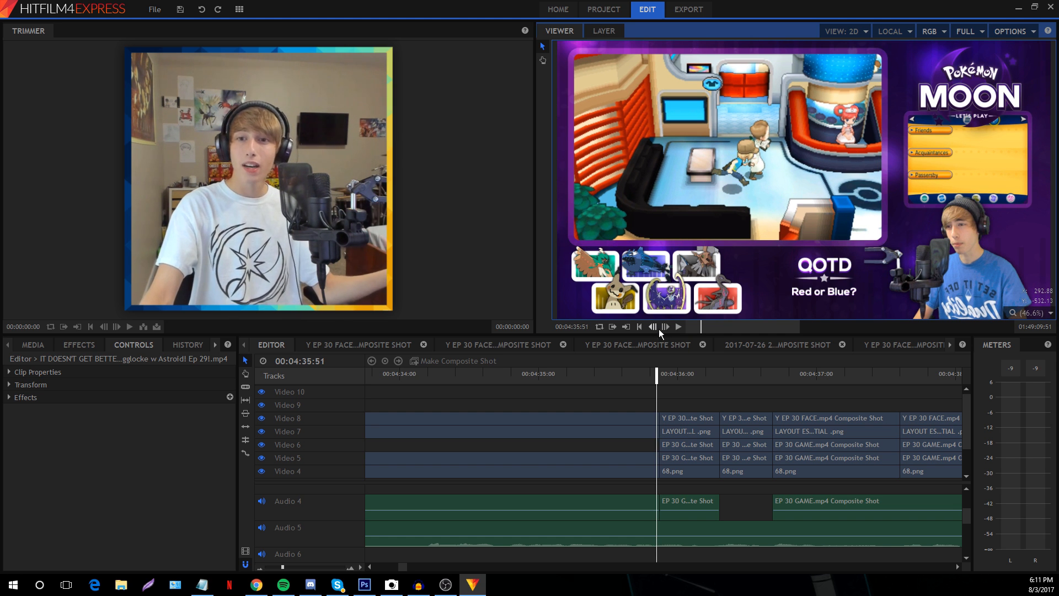
{"action": "left_click", "coordinate": [667, 329]}
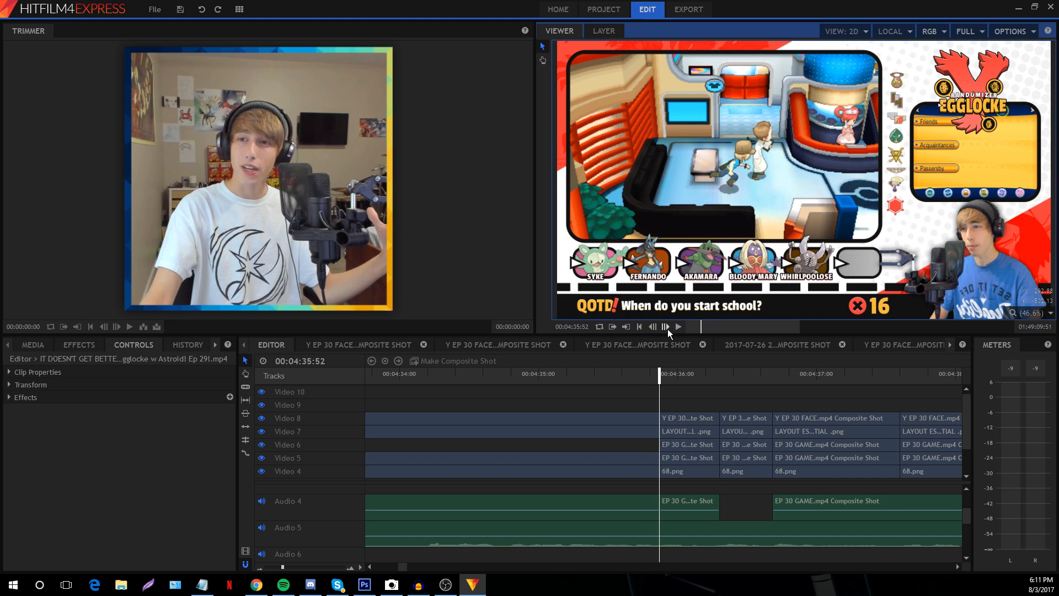
{"action": "left_click", "coordinate": [668, 329]}
{"action": "left_click", "coordinate": [668, 328]}
{"action": "left_click", "coordinate": [667, 329]}
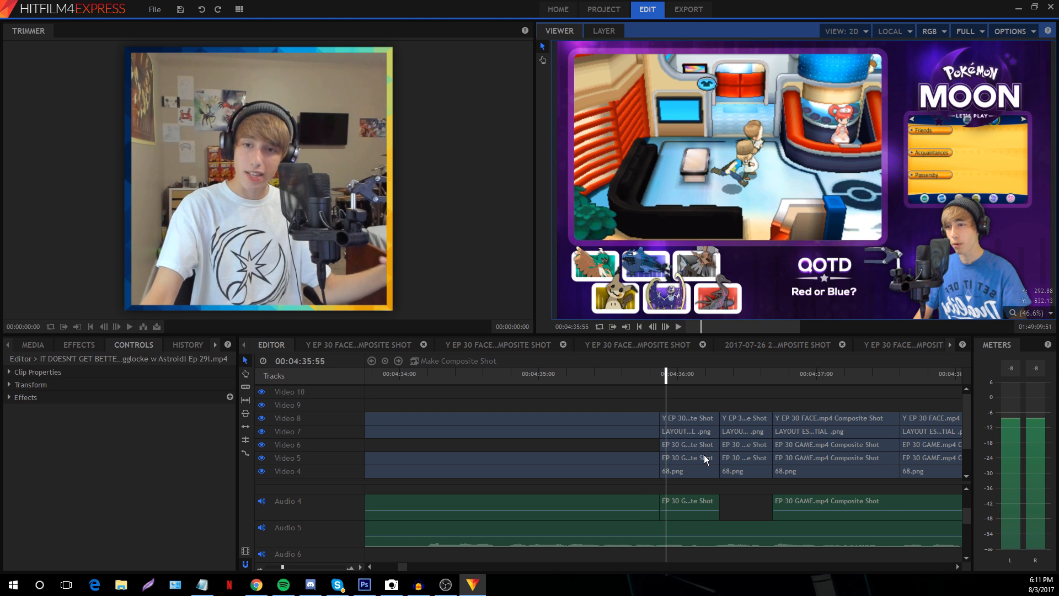
Inspect the Video 6 game clip and Video 7 LAYOUT ESSENTIAL image, then jump ahead to about 19:45
{"action": "left_click", "coordinate": [682, 444]}
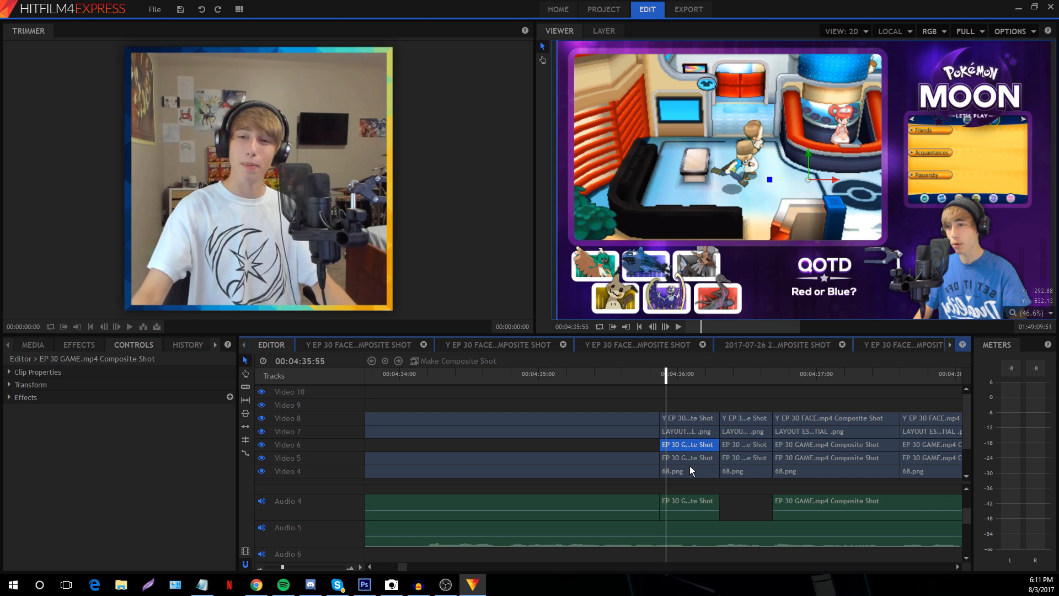
{"action": "left_click", "coordinate": [708, 408]}
{"action": "left_click", "coordinate": [741, 374]}
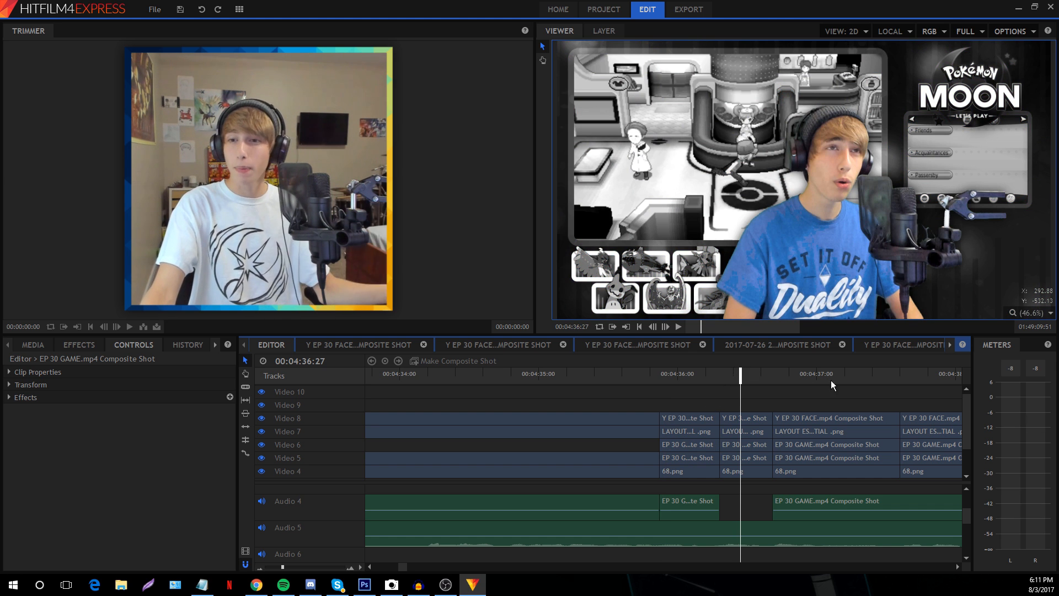
{"action": "left_click", "coordinate": [836, 375]}
{"action": "left_click", "coordinate": [746, 375]}
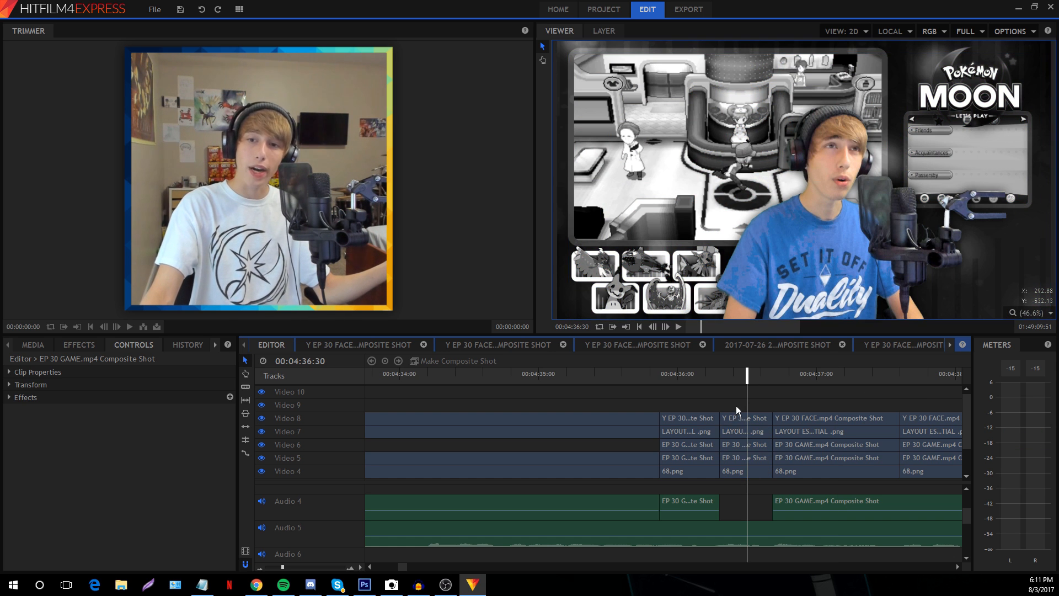
{"action": "left_click", "coordinate": [742, 434]}
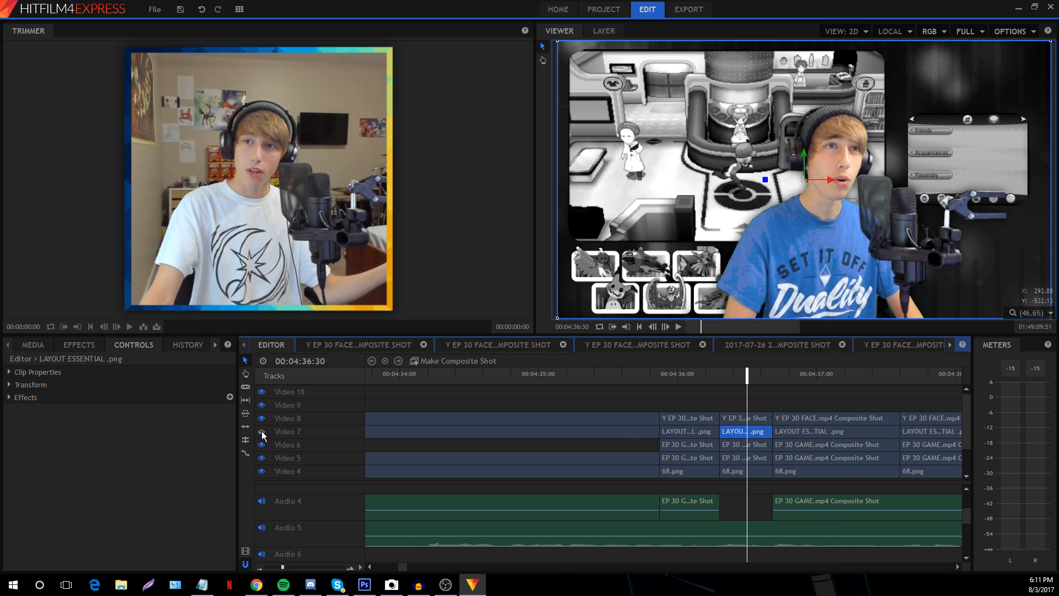
{"action": "left_click", "coordinate": [734, 396]}
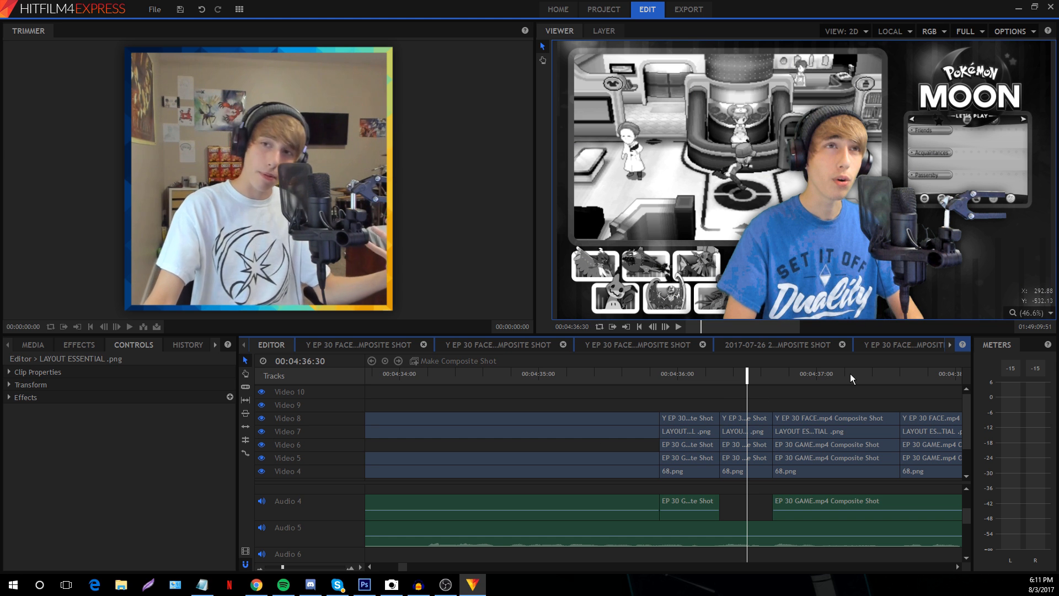
{"action": "left_click", "coordinate": [849, 373]}
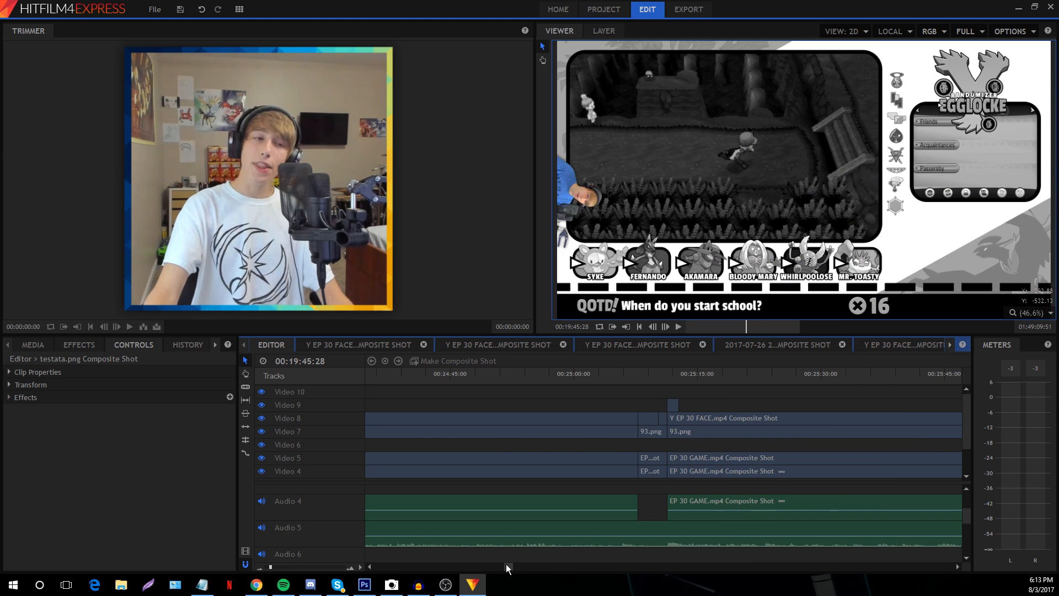
Scroll the timeline right until the Outro clip and Undertale - Sans Medley track appear
{"action": "left_click_drag", "start_coordinate": [506, 564], "coordinate": [532, 571]}
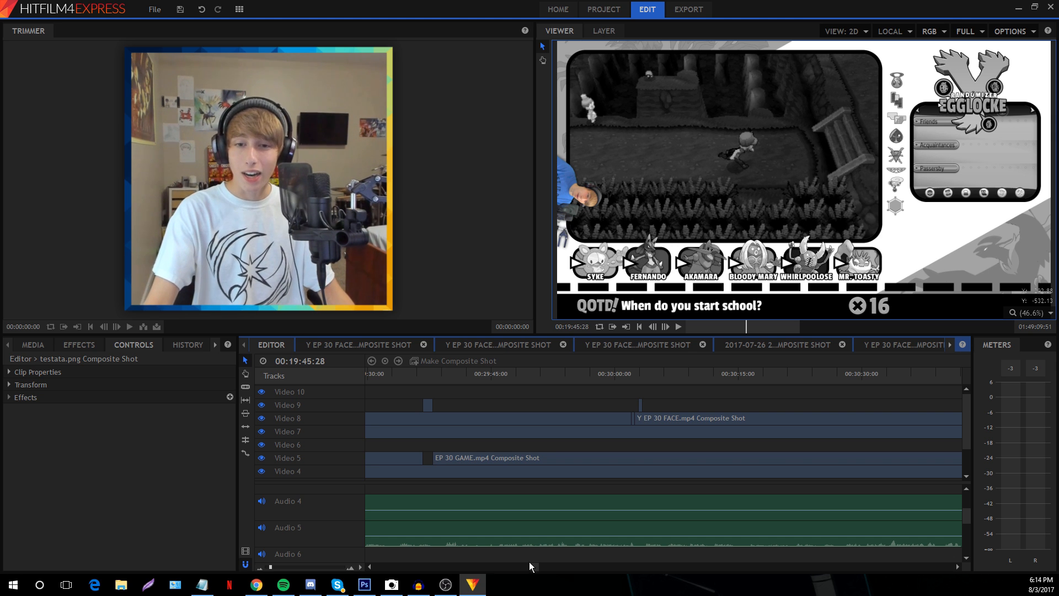
{"action": "left_click_drag", "start_coordinate": [534, 571], "coordinate": [536, 572]}
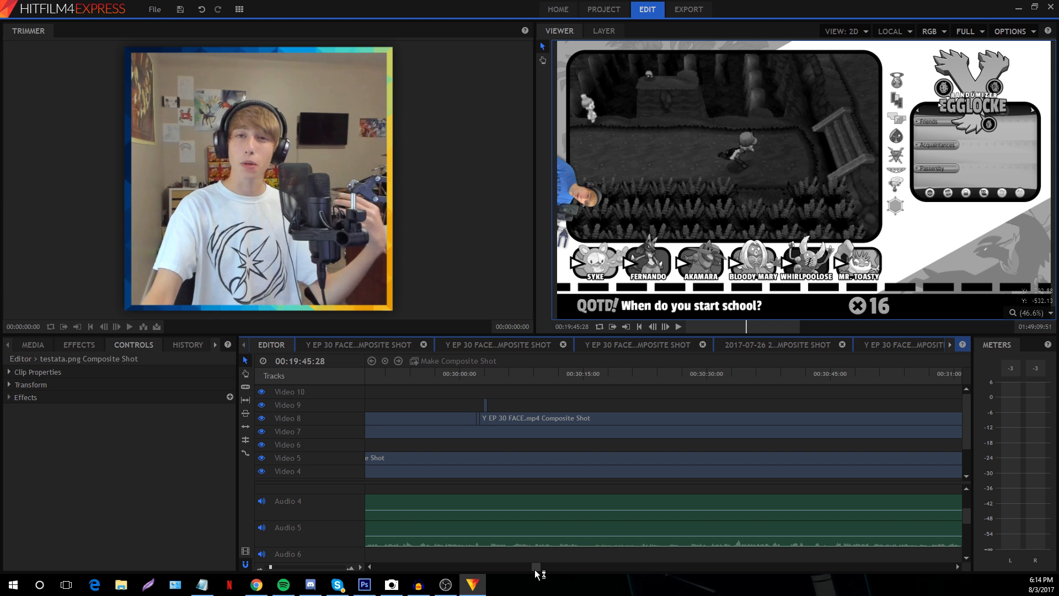
{"action": "left_click_drag", "start_coordinate": [538, 573], "coordinate": [575, 570]}
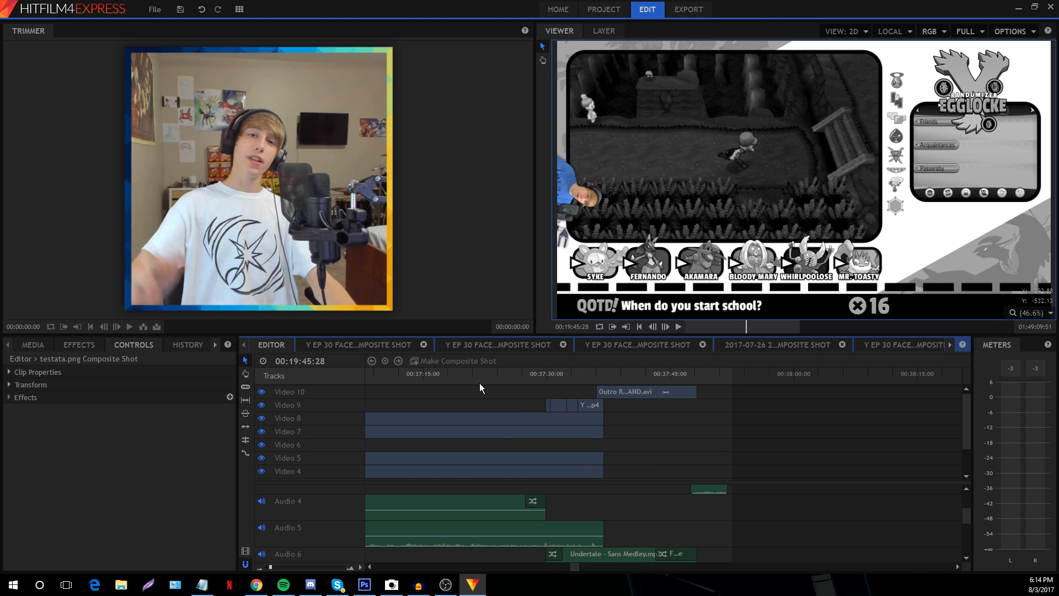
Move the playhead through 00:37:30:36 and 00:37:33:09 to 00:37:36:25, and zoom the timeline in
{"action": "left_click", "coordinate": [551, 375]}
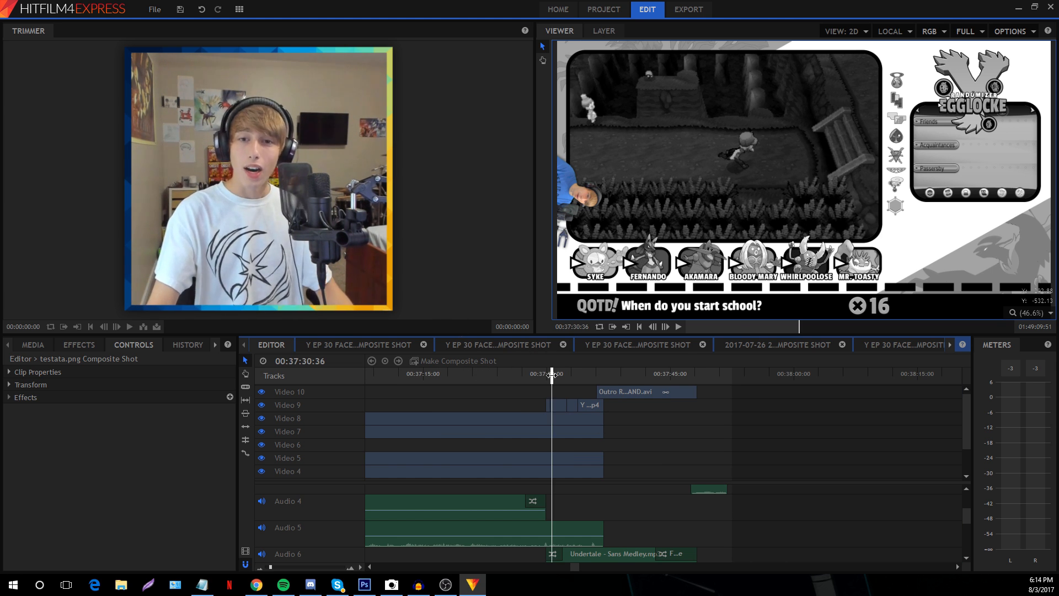
{"action": "left_click", "coordinate": [572, 375]}
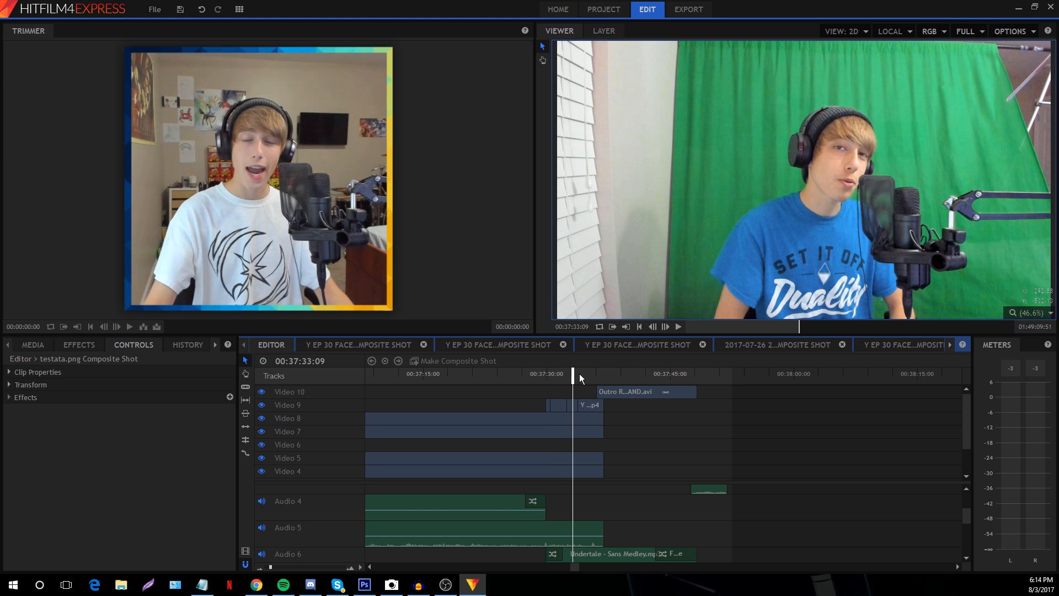
{"action": "left_click", "coordinate": [598, 376]}
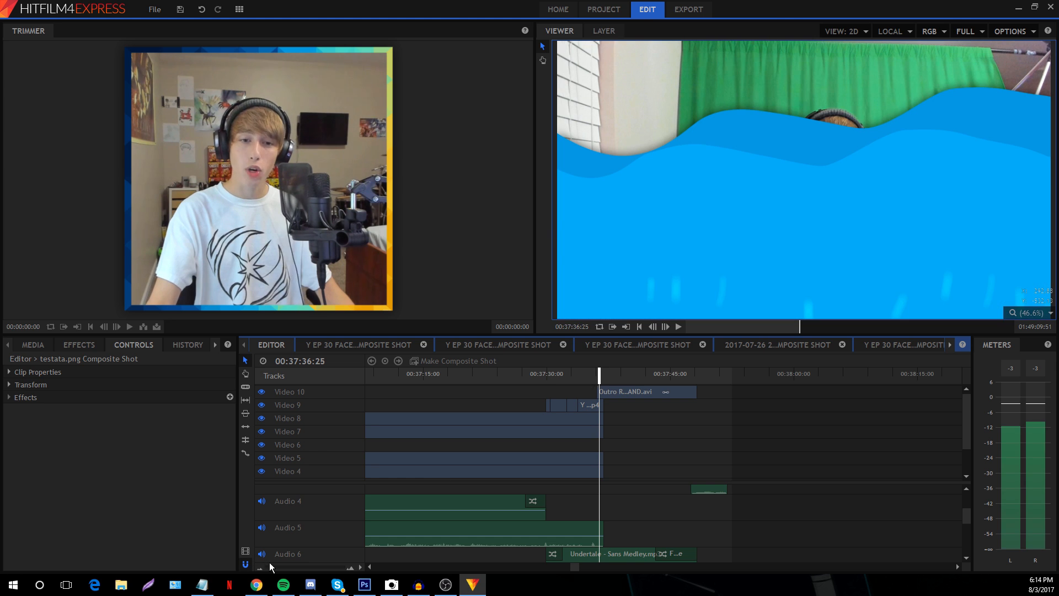
{"action": "mouse_move", "coordinate": [270, 566]}
{"action": "left_mouse_down"}
{"action": "mouse_move", "coordinate": [280, 567]}
{"action": "mouse_move", "coordinate": [269, 570]}
{"action": "left_mouse_up"}
Adjust the timeline view and play into the outro end screen
{"action": "scroll", "coordinate": [706, 499], "scroll_direction": "down", "scroll_amount": 3}
{"action": "scroll", "coordinate": [393, 519], "scroll_direction": "up", "scroll_amount": 3}
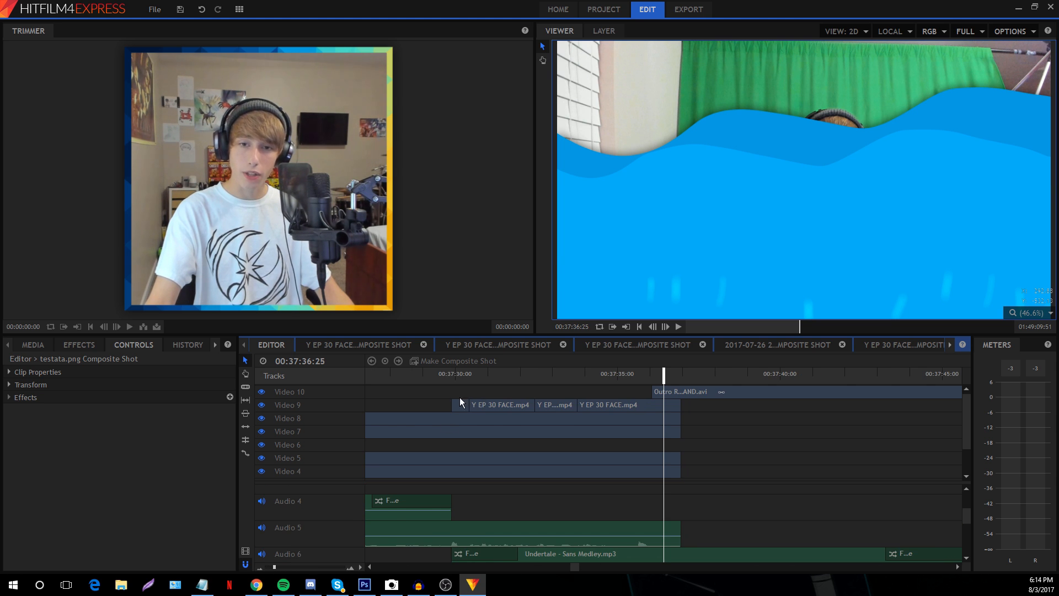
{"action": "scroll", "coordinate": [532, 485], "scroll_direction": "down", "scroll_amount": 1}
{"action": "scroll", "coordinate": [568, 518], "scroll_direction": "up", "scroll_amount": 2}
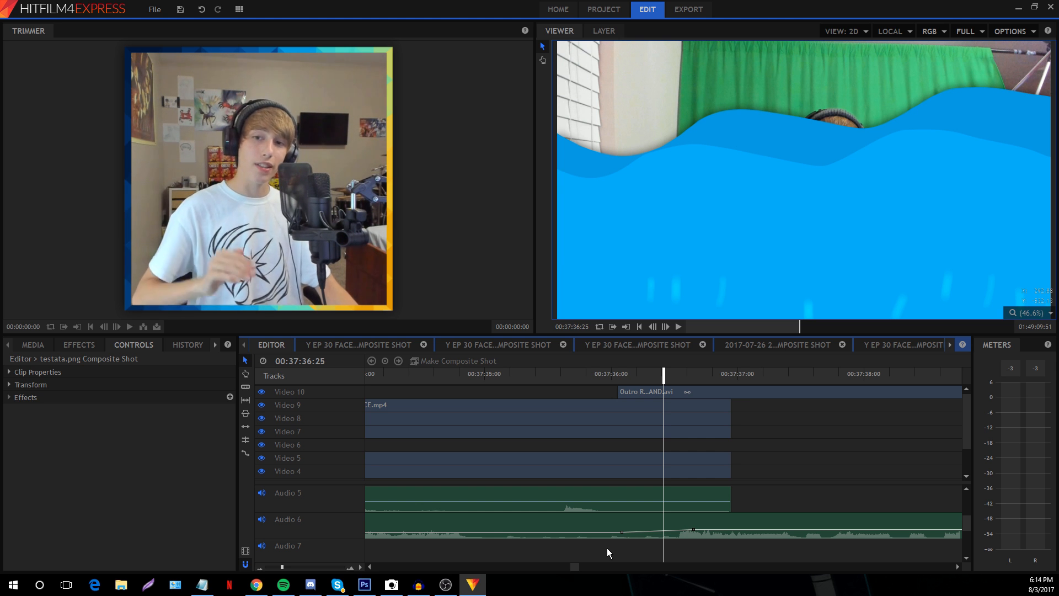
{"action": "scroll", "coordinate": [614, 541], "scroll_direction": "up", "scroll_amount": 1}
{"action": "scroll", "coordinate": [717, 518], "scroll_direction": "down", "scroll_amount": 2}
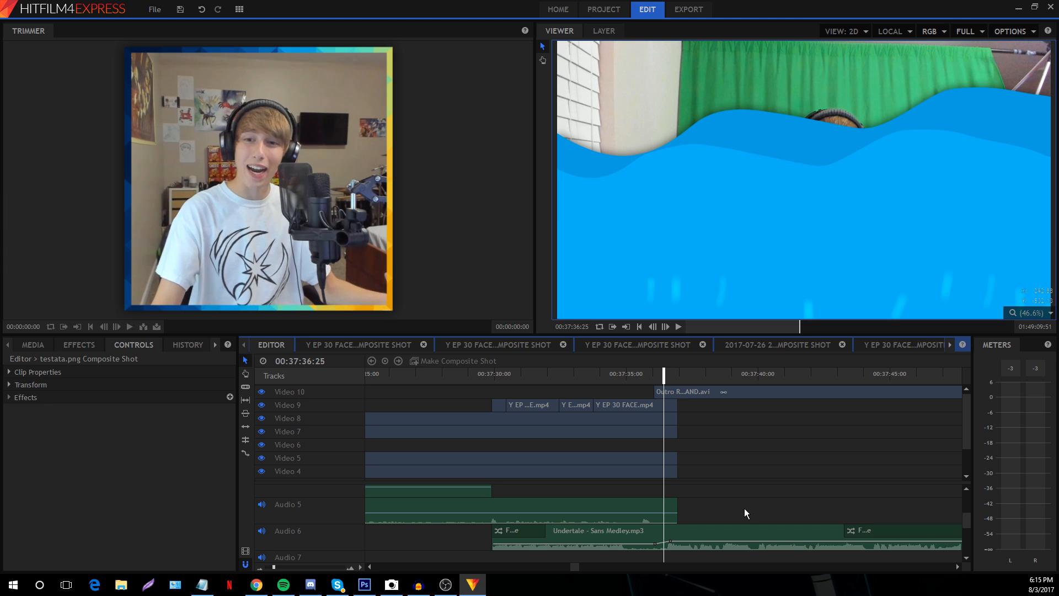
{"action": "scroll", "coordinate": [744, 511], "scroll_direction": "down", "scroll_amount": 1}
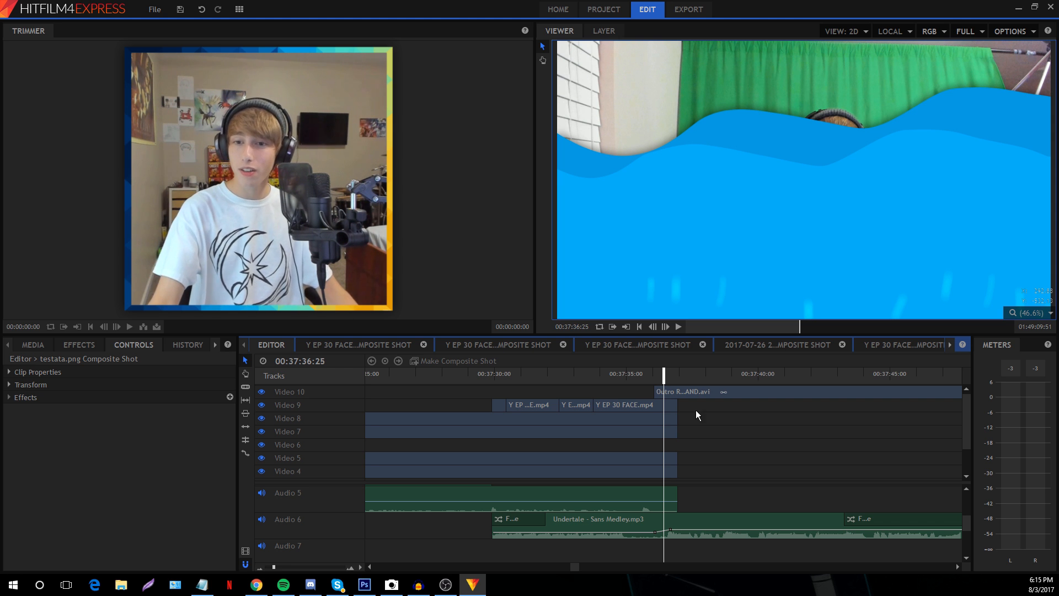
{"action": "key", "text": "space"}
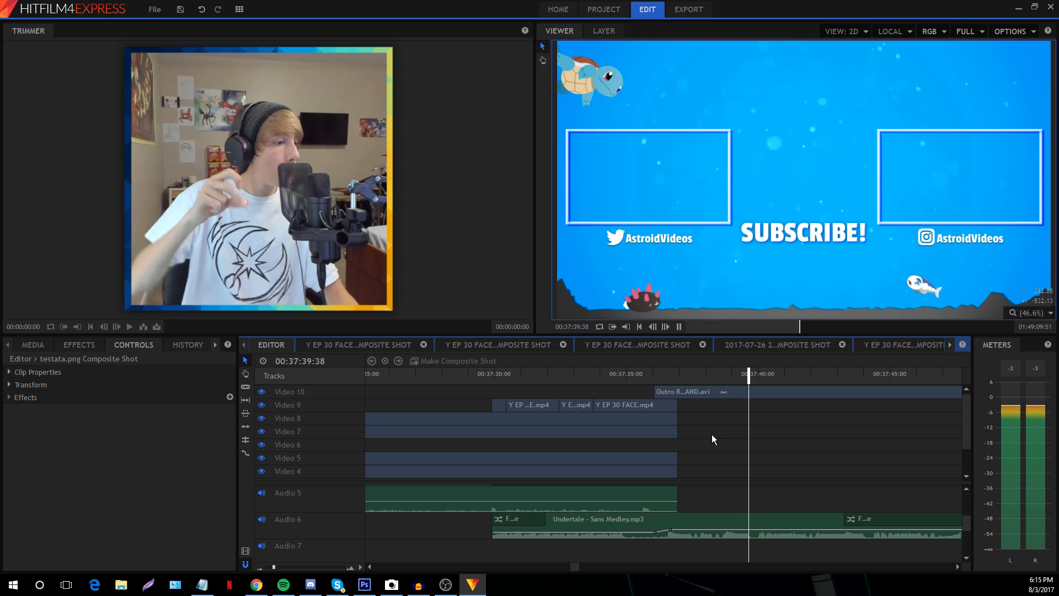
Stop playback, jump to 00:37:41:38 and 00:37:42:37, and change the viewer zoom
{"action": "key", "text": "space"}
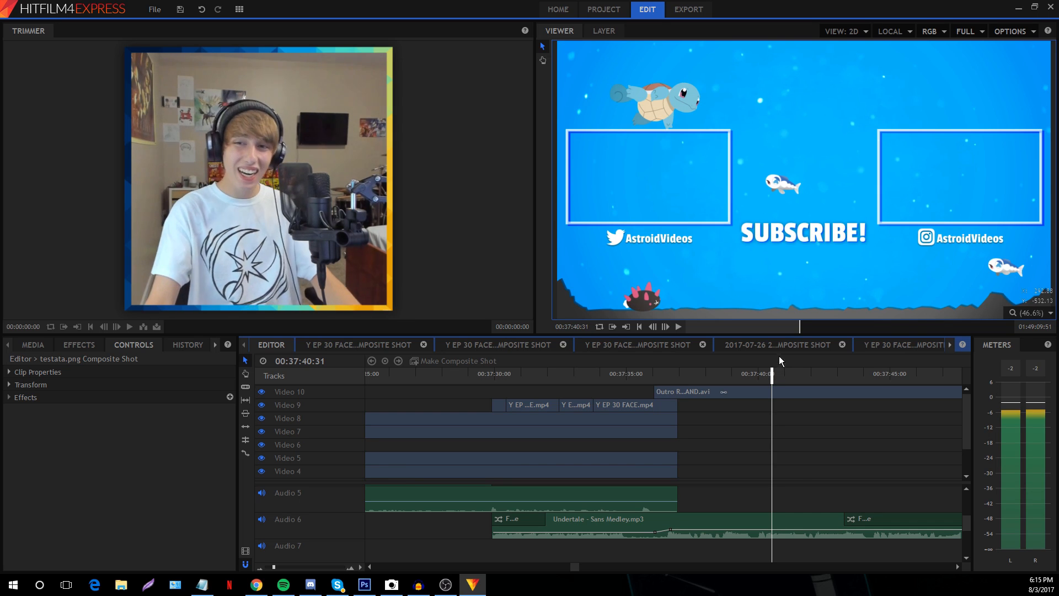
{"action": "left_click", "coordinate": [802, 377]}
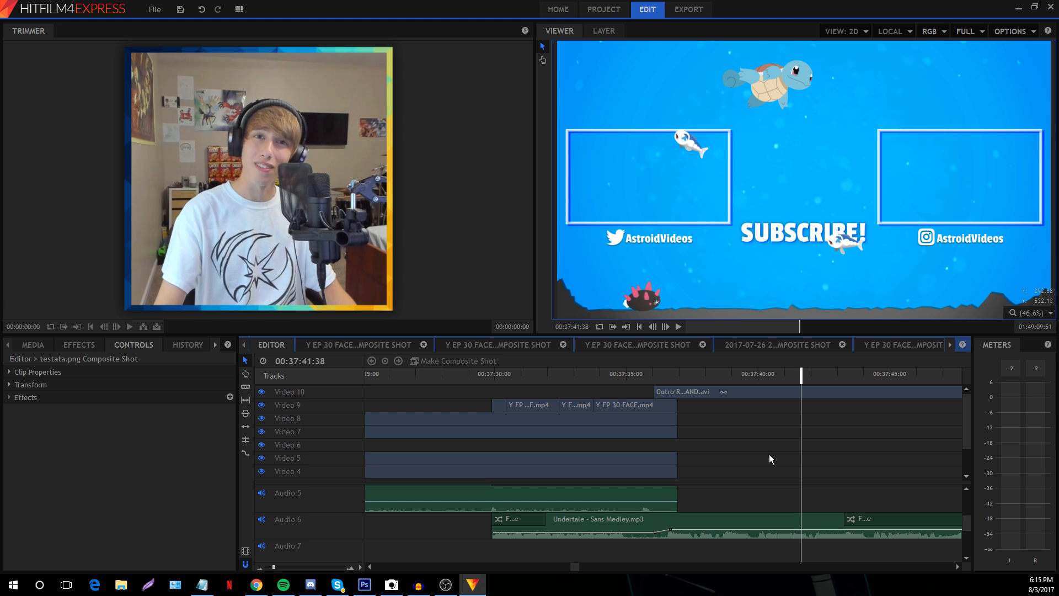
{"action": "left_click", "coordinate": [826, 373]}
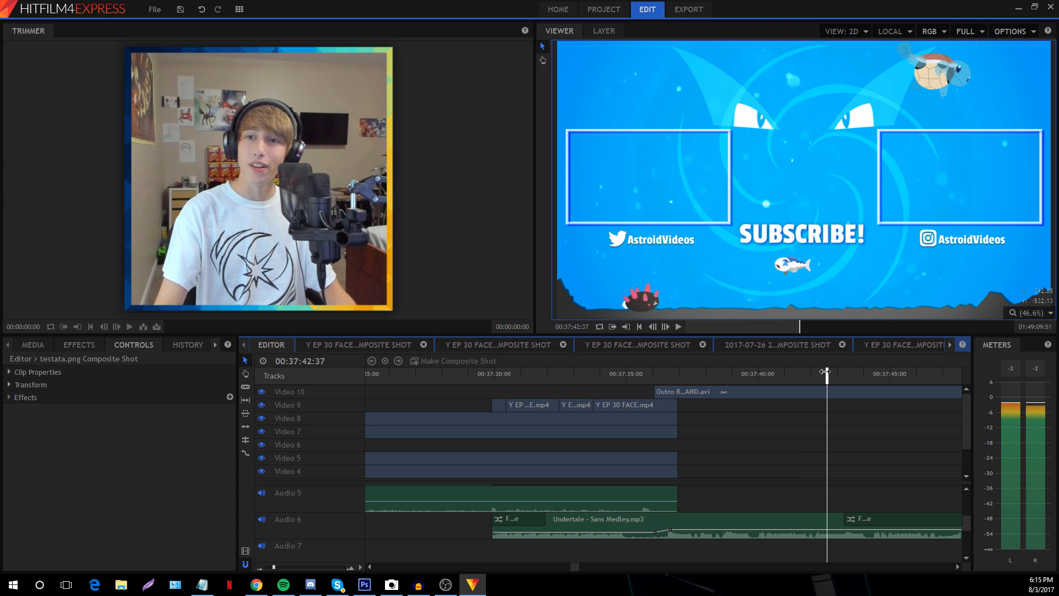
{"action": "scroll", "coordinate": [775, 259], "scroll_direction": "up", "scroll_amount": 8}
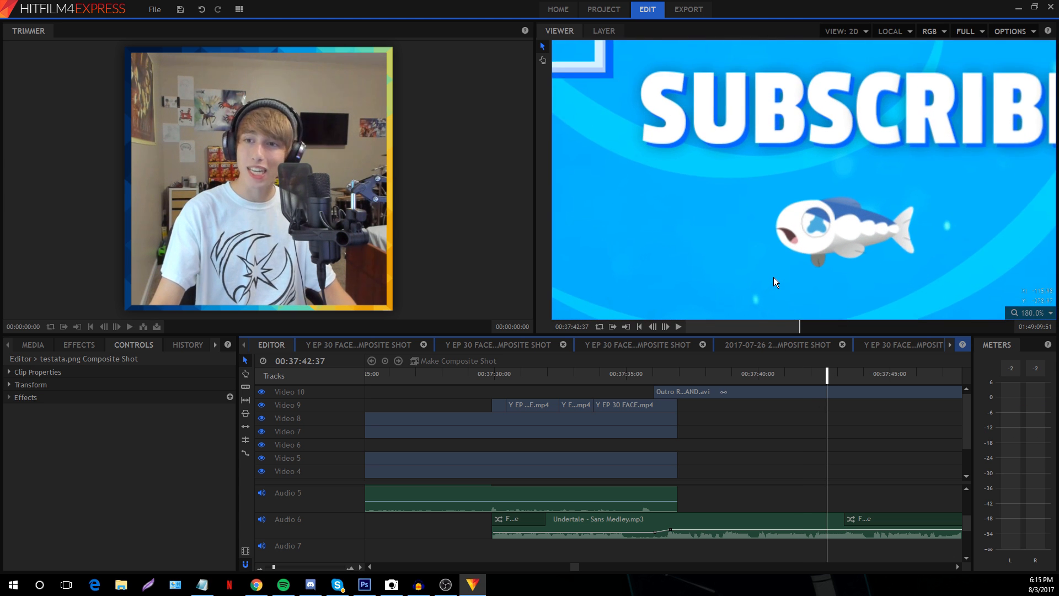
{"action": "left_click", "coordinate": [1030, 313]}
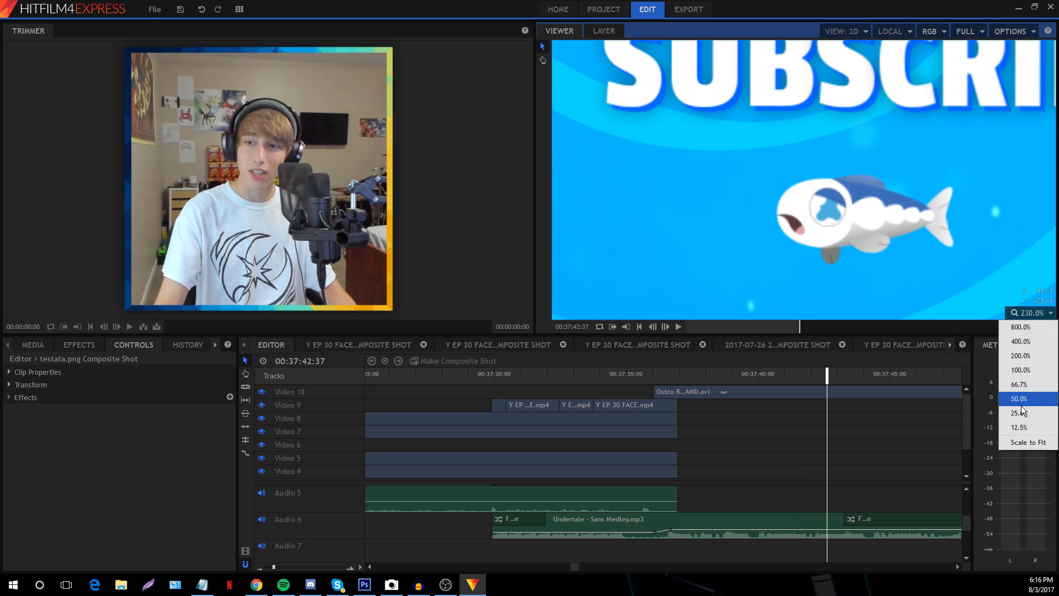
{"action": "left_click", "coordinate": [1016, 441]}
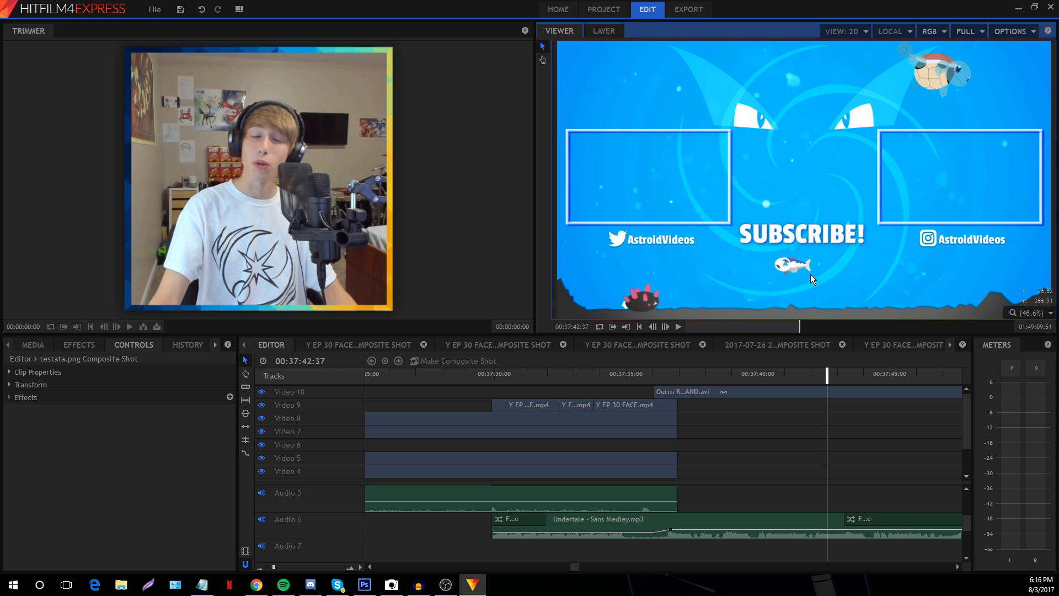
Step frame by frame through the fish animation beneath SUBSCRIBE
{"action": "scroll", "coordinate": [795, 274], "scroll_direction": "up", "scroll_amount": 9}
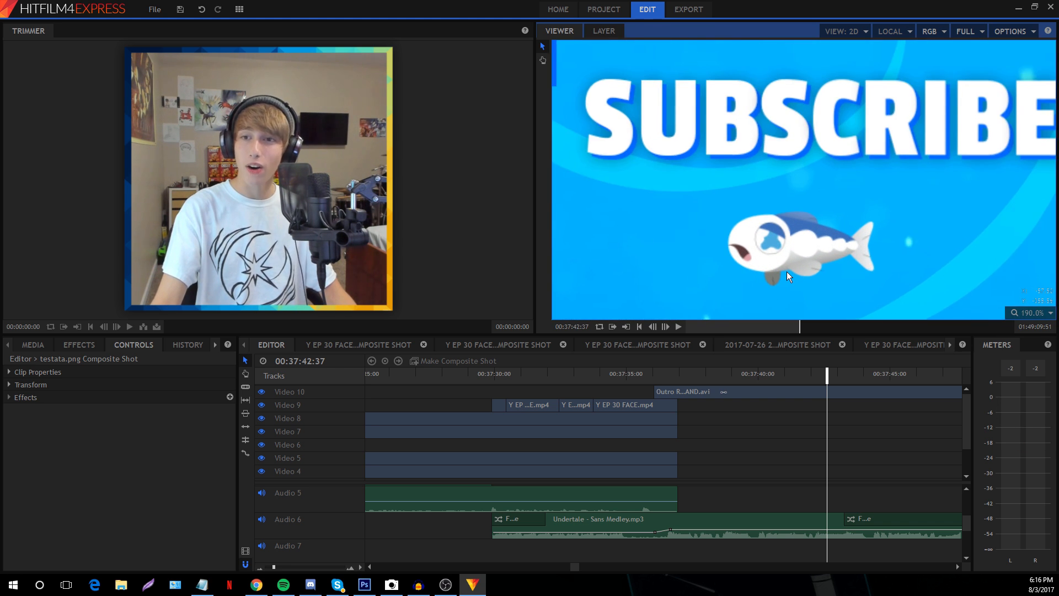
{"action": "scroll", "coordinate": [786, 274], "scroll_direction": "up", "scroll_amount": 3}
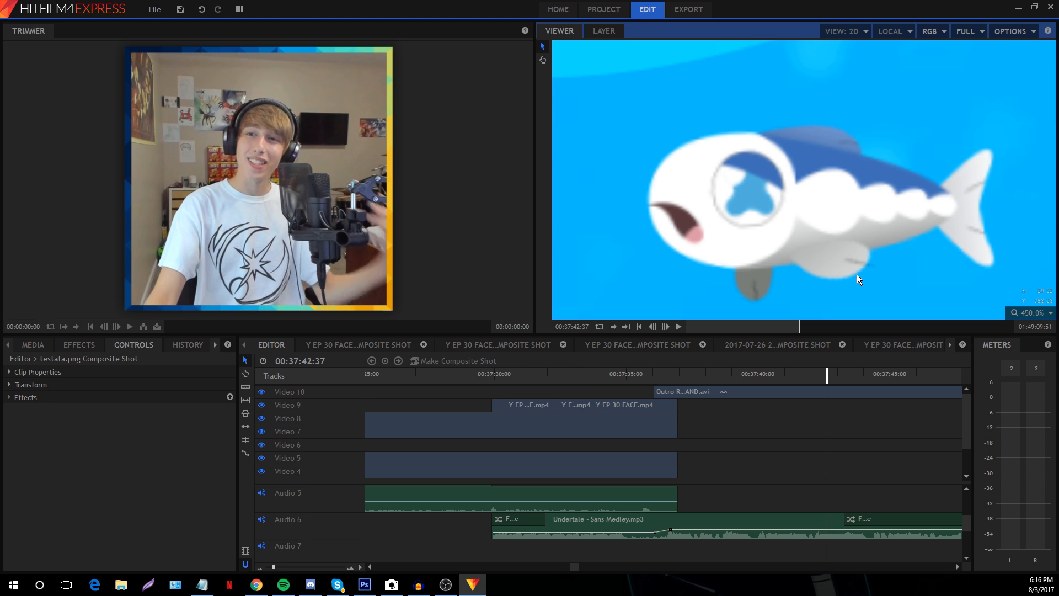
{"action": "double_click", "coordinate": [666, 326]}
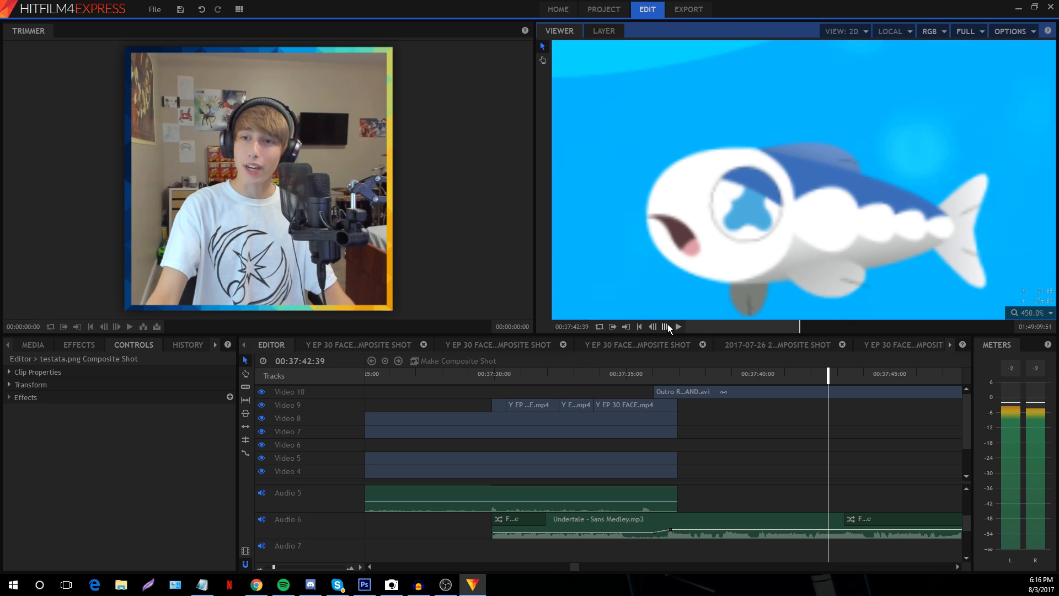
{"action": "double_click", "coordinate": [666, 327]}
{"action": "double_click", "coordinate": [666, 327]}
{"action": "scroll", "coordinate": [671, 220], "scroll_direction": "down", "scroll_amount": 2}
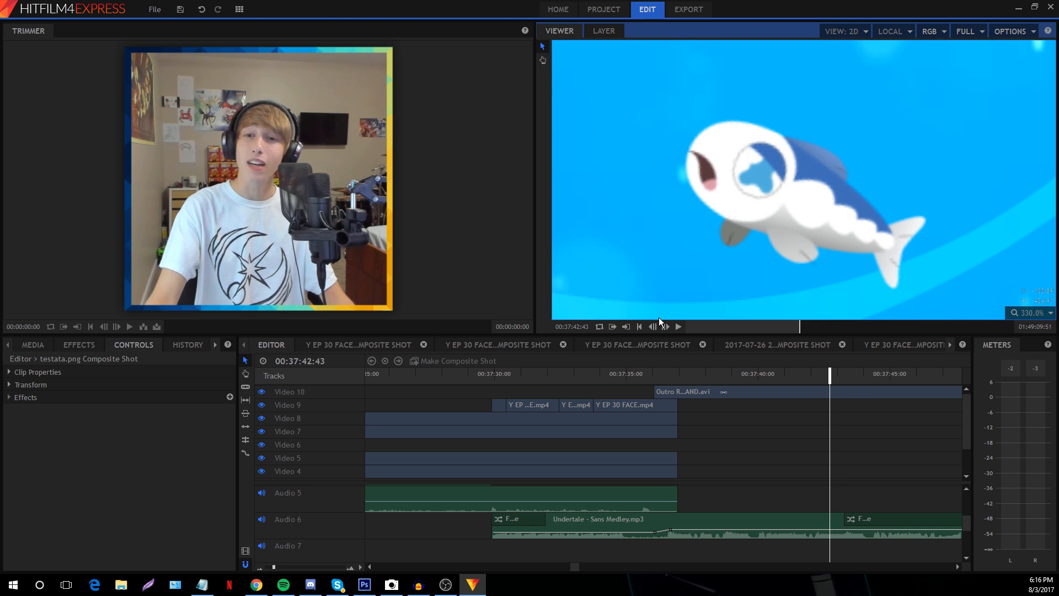
{"action": "left_click", "coordinate": [666, 327]}
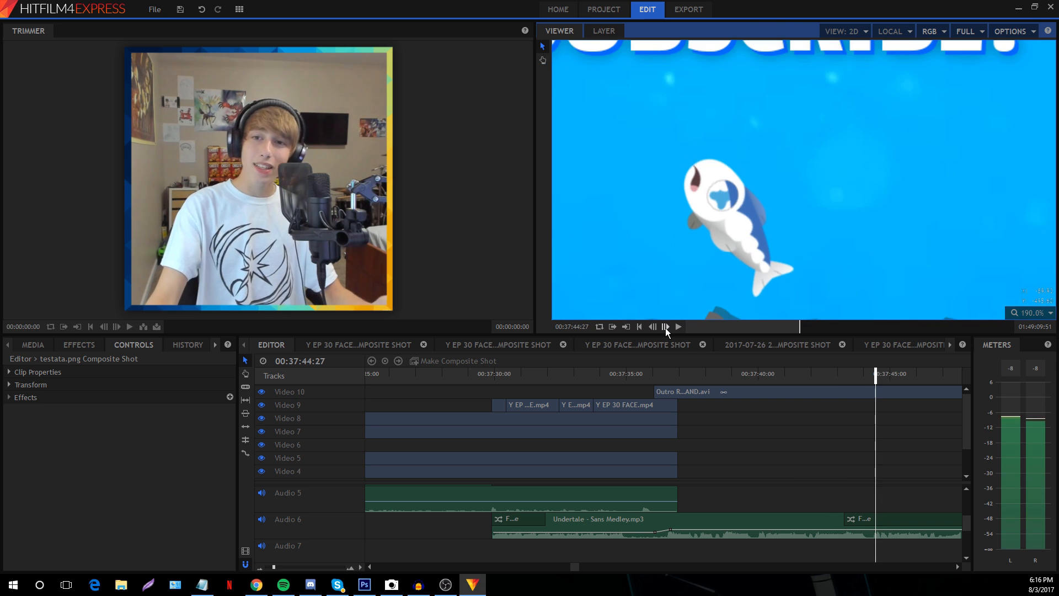
{"action": "triple_click", "coordinate": [666, 327]}
{"action": "triple_click", "coordinate": [666, 327]}
{"action": "triple_click", "coordinate": [665, 327]}
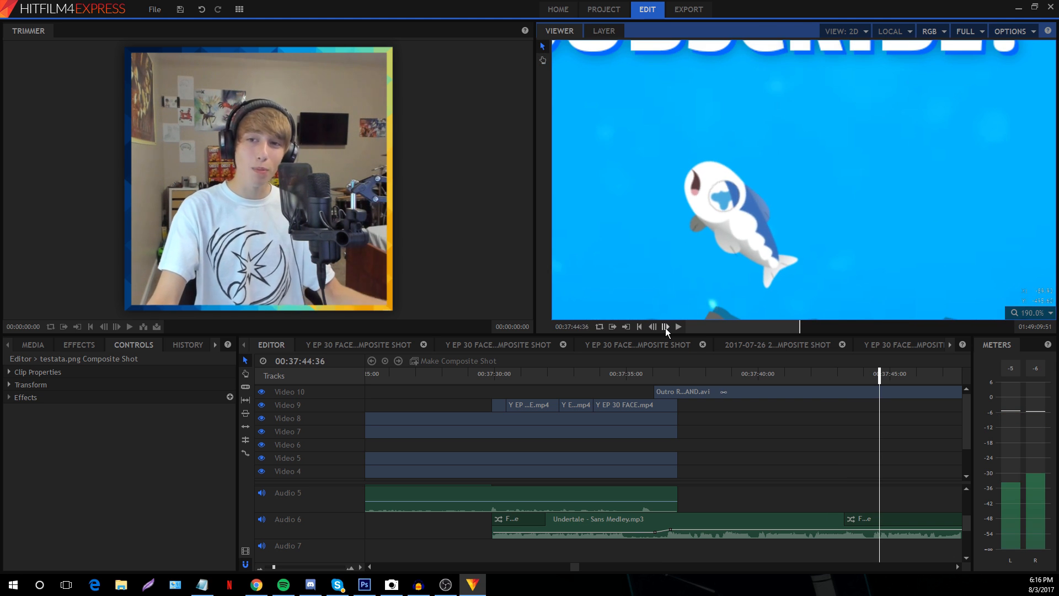
{"action": "left_click", "coordinate": [666, 327]}
Set the viewer to Scale to Fit and jump back to 00:37:40:47
{"action": "left_click", "coordinate": [1030, 313]}
{"action": "left_click", "coordinate": [1026, 385]}
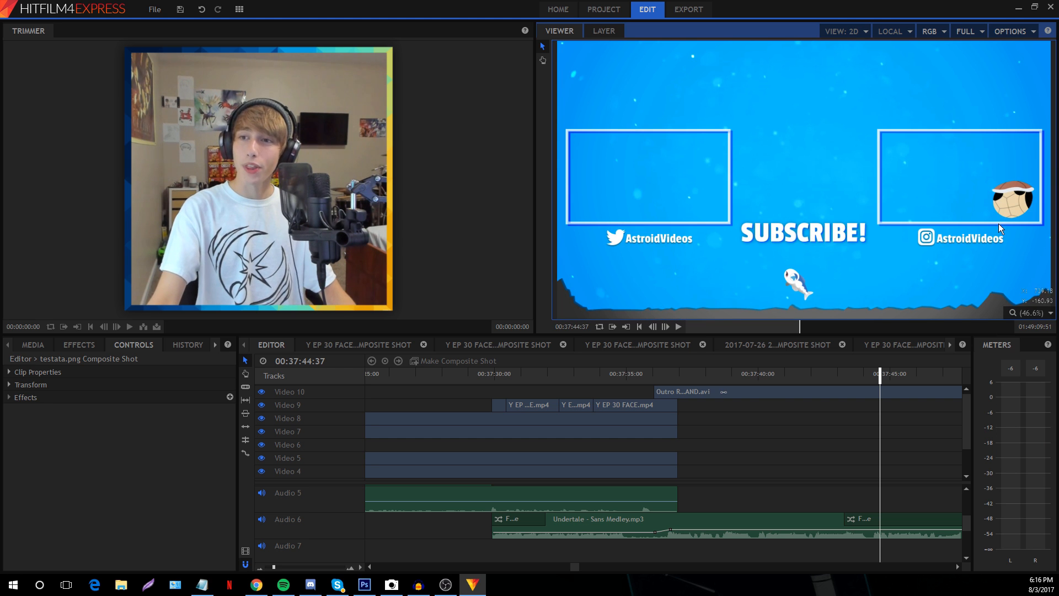
{"action": "left_click", "coordinate": [779, 375]}
{"action": "scroll", "coordinate": [657, 318], "scroll_direction": "up", "scroll_amount": 5}
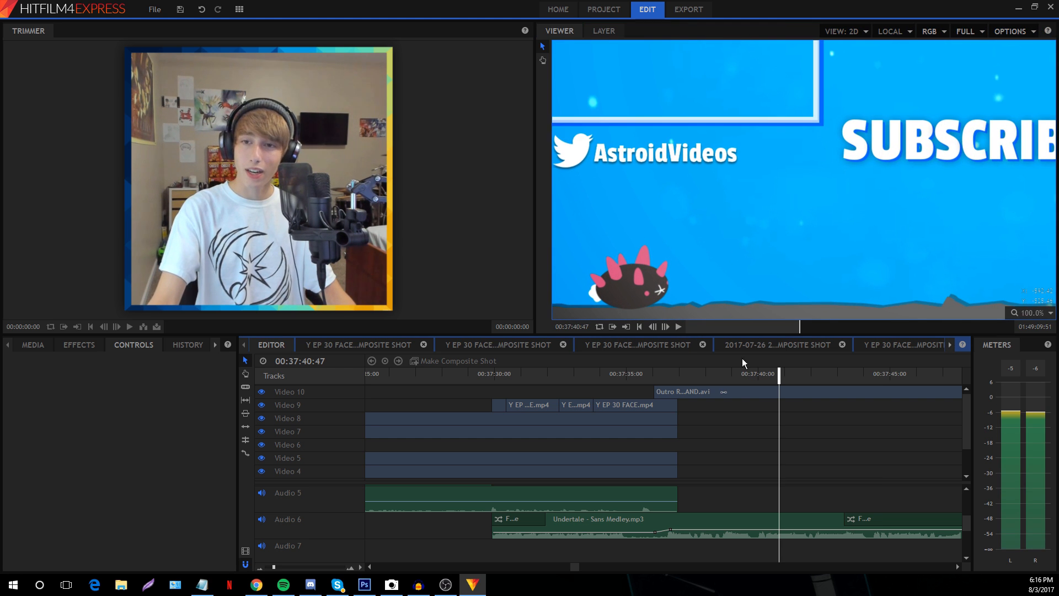
Review the outro end screen by scrubbing between 00:37:39:36 and 00:37:50:15
{"action": "left_click", "coordinate": [678, 327]}
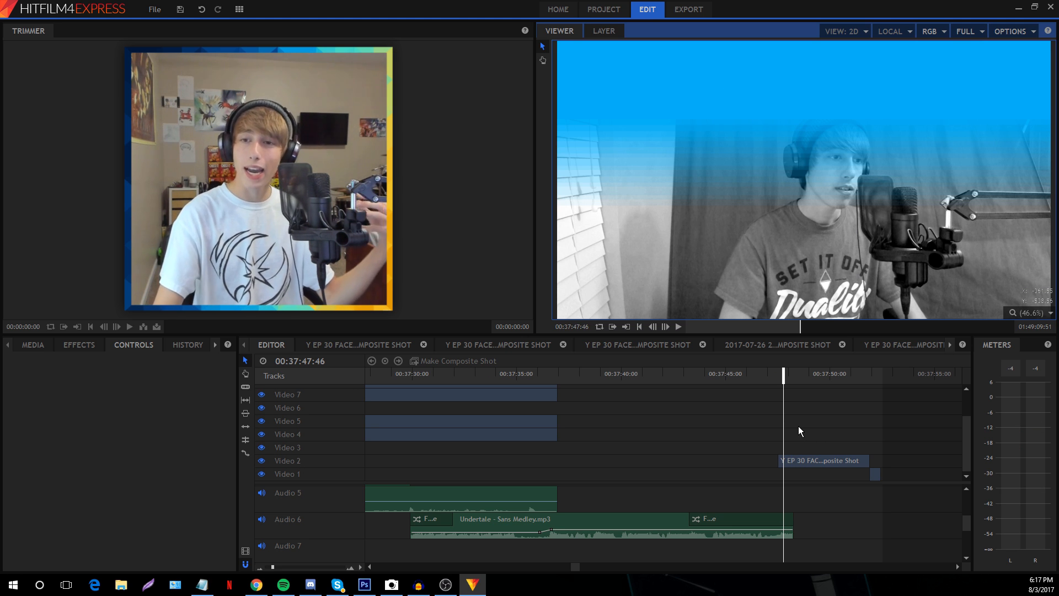
{"action": "left_click", "coordinate": [809, 374]}
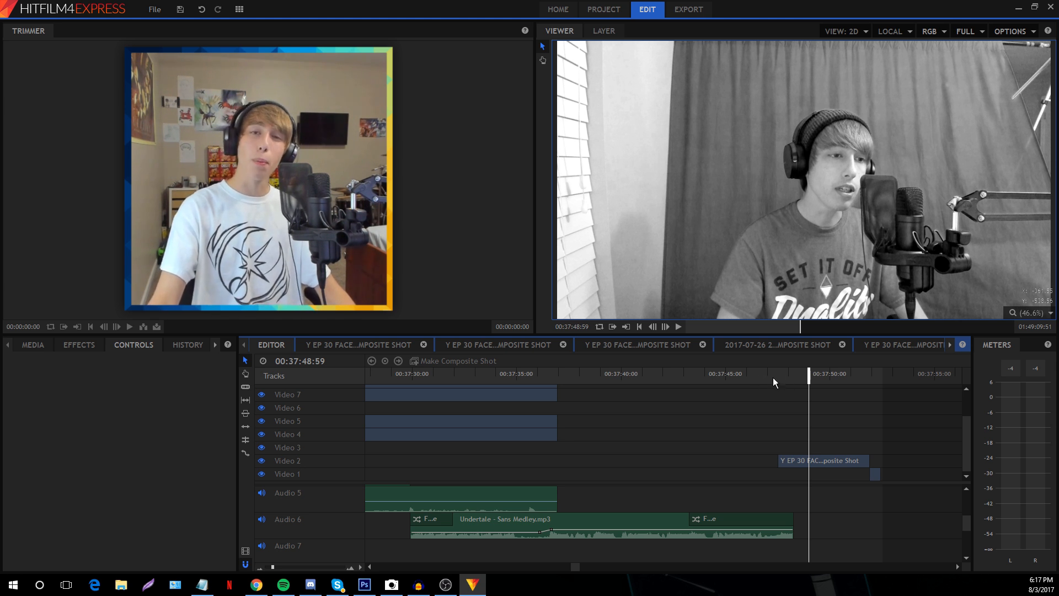
{"action": "left_click", "coordinate": [835, 380]}
{"action": "scroll", "coordinate": [832, 501], "scroll_direction": "down", "scroll_amount": 2}
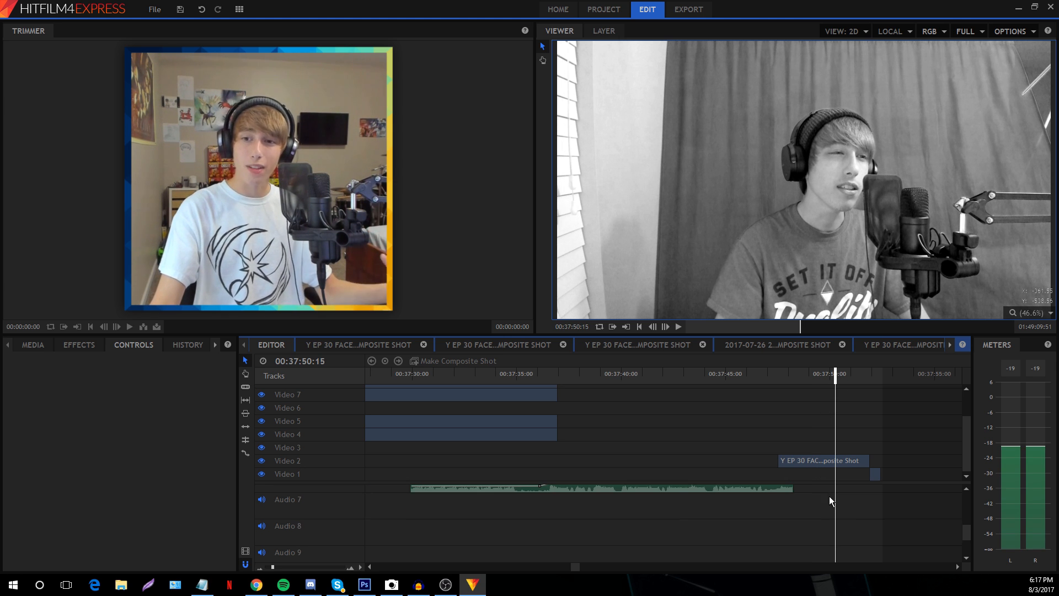
{"action": "scroll", "coordinate": [832, 500], "scroll_direction": "up", "scroll_amount": 5}
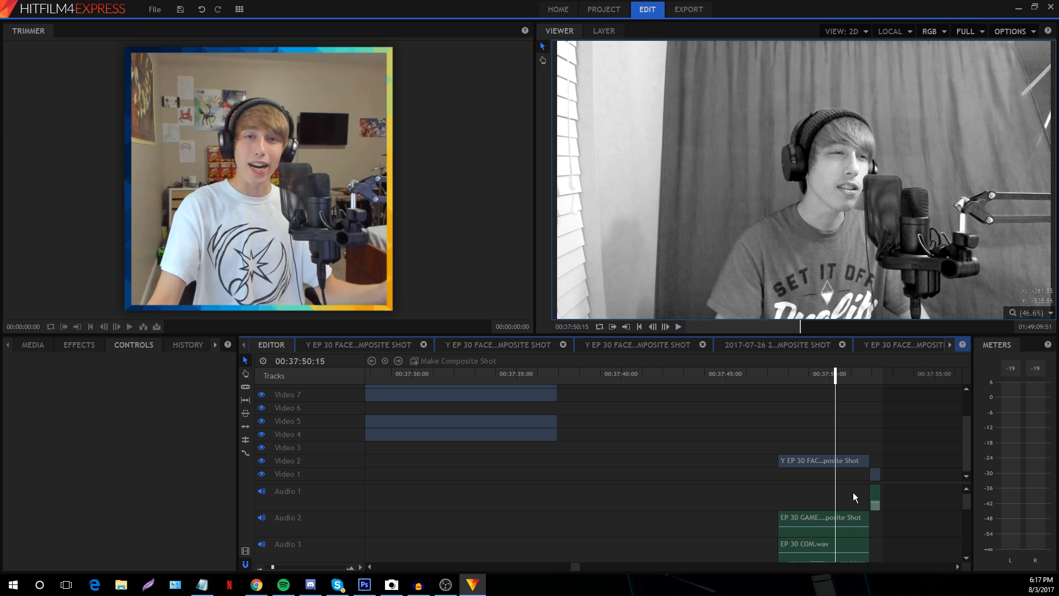
{"action": "left_click", "coordinate": [791, 375]}
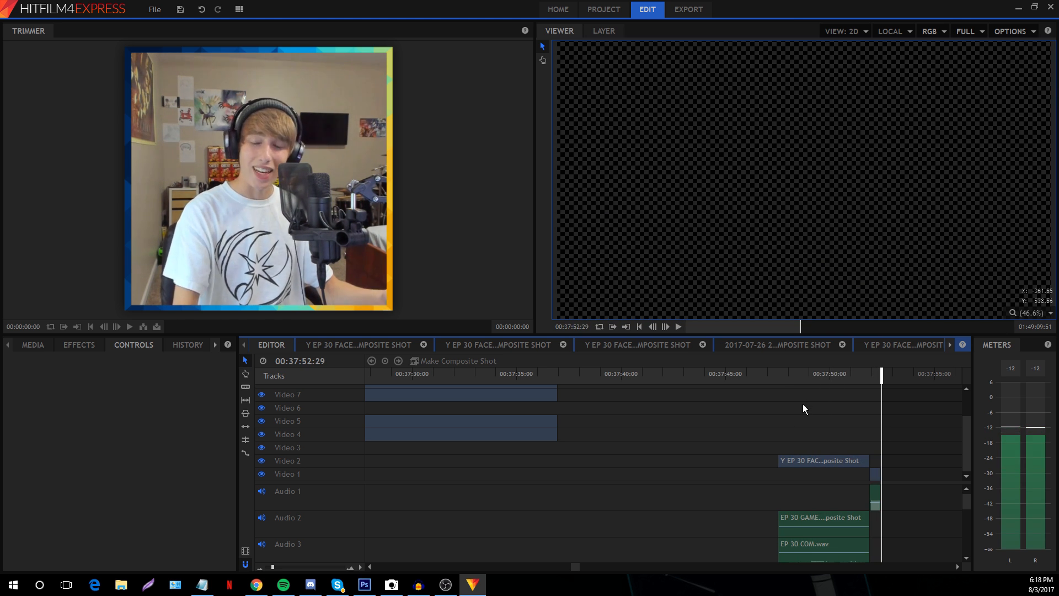
{"action": "left_click", "coordinate": [613, 373]}
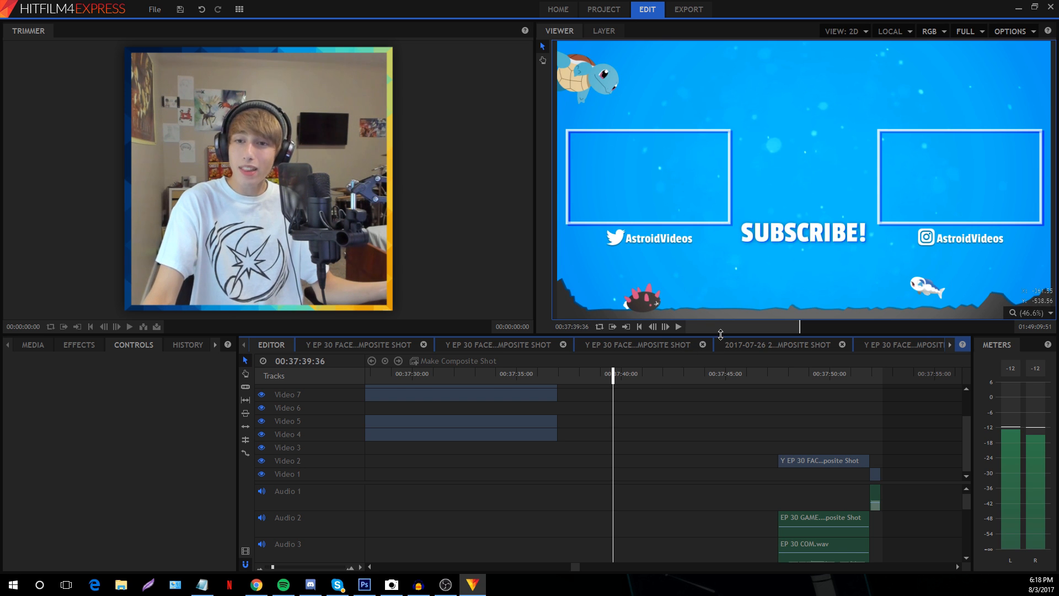
Enlarge the timeline panel, zoom it out, and scroll back toward the sequence start
{"action": "left_click_drag", "start_coordinate": [721, 335], "coordinate": [763, 99]}
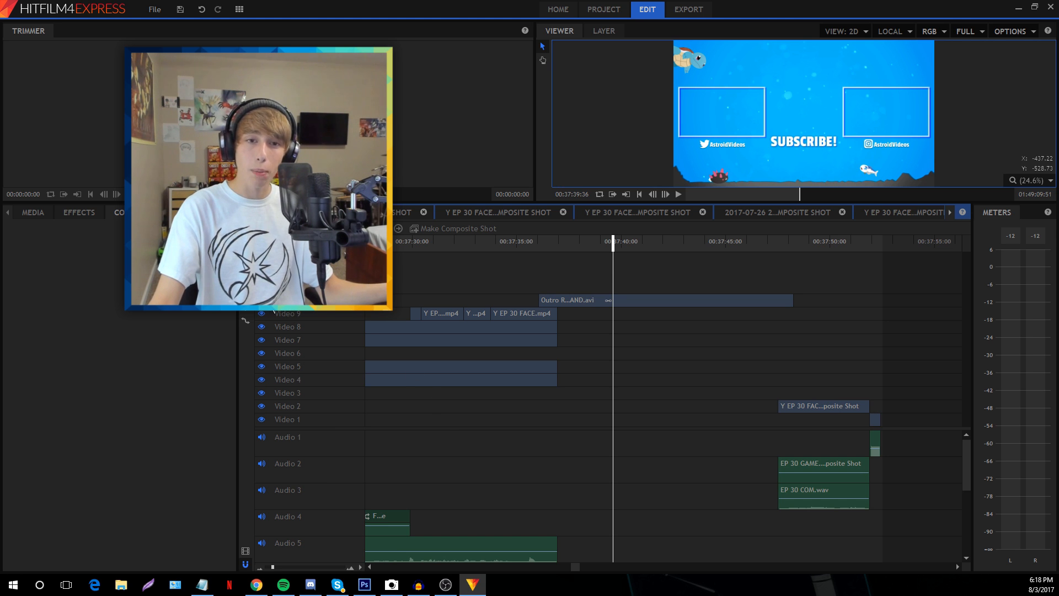
{"action": "scroll", "coordinate": [277, 466], "scroll_direction": "down", "scroll_amount": 3}
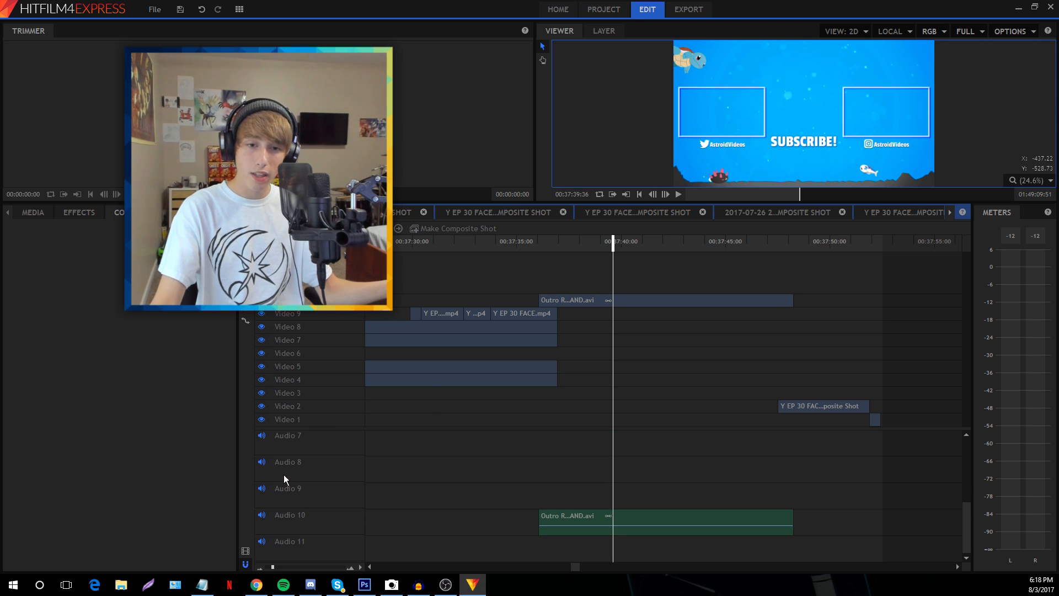
{"action": "scroll", "coordinate": [292, 518], "scroll_direction": "up", "scroll_amount": 3}
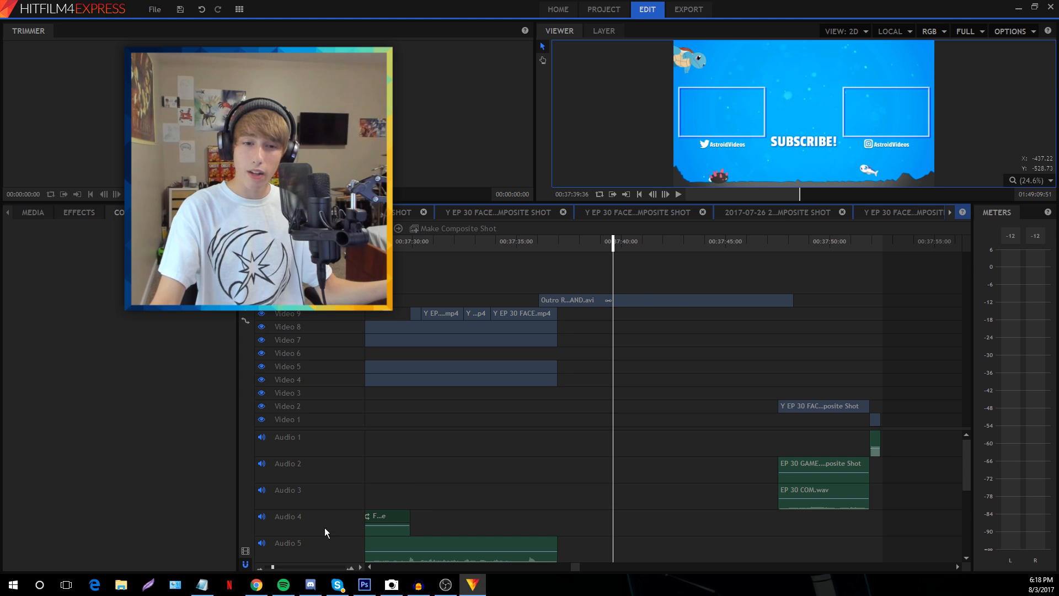
{"action": "left_click_drag", "start_coordinate": [273, 567], "coordinate": [269, 566]}
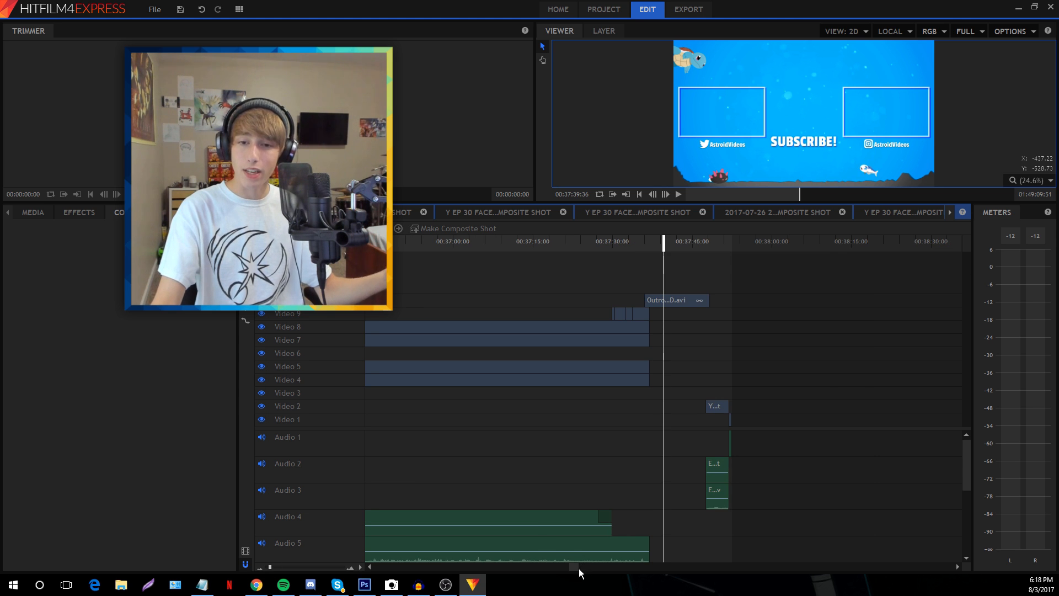
{"action": "left_click_drag", "start_coordinate": [580, 568], "coordinate": [377, 569]}
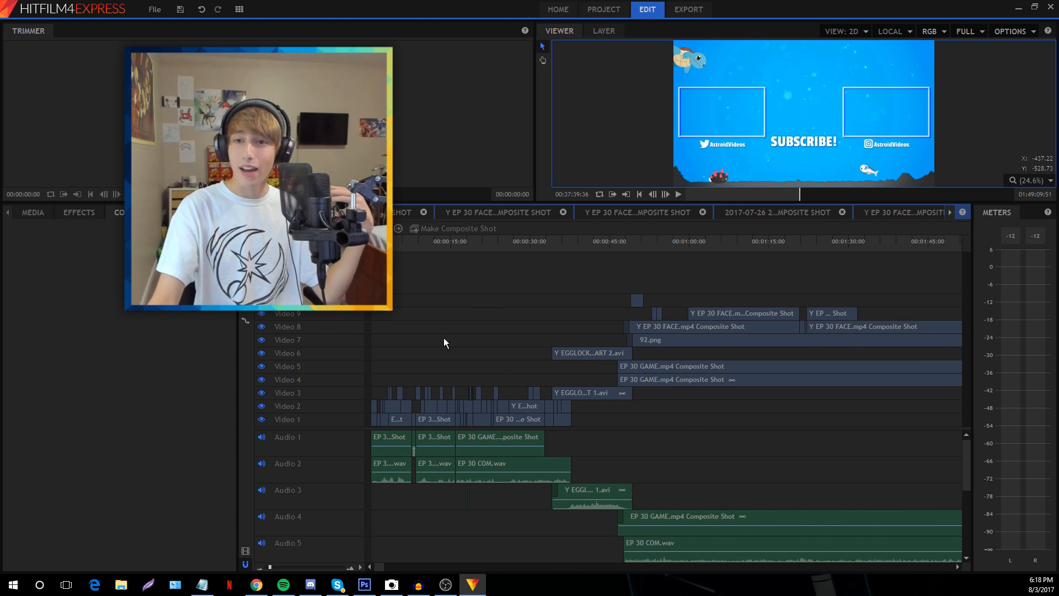
Move the playhead back to the very start of the episode
{"action": "left_click", "coordinate": [732, 243]}
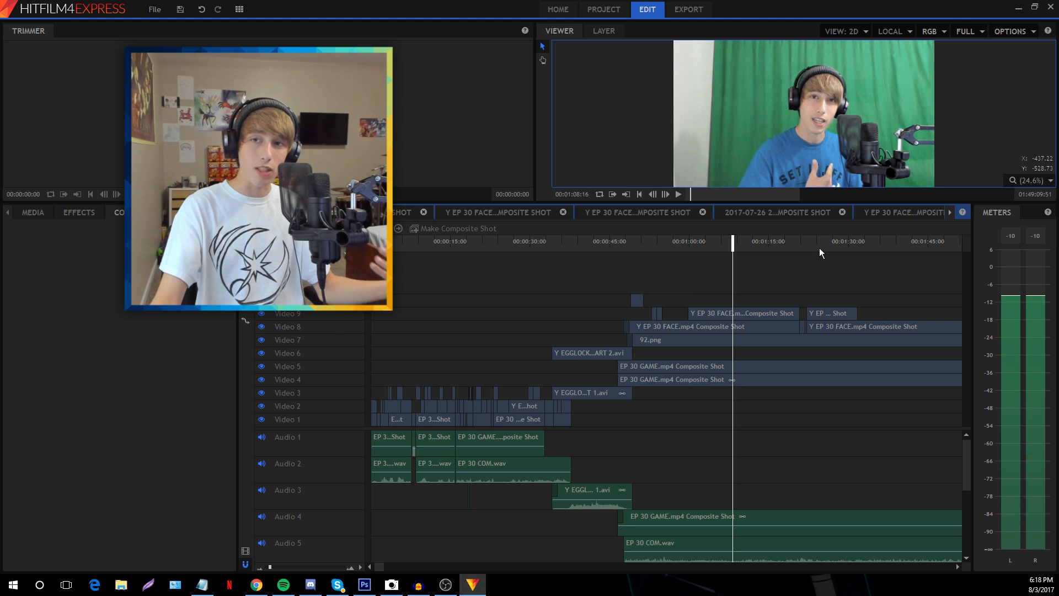
{"action": "left_click", "coordinate": [821, 242]}
{"action": "left_click", "coordinate": [504, 242]}
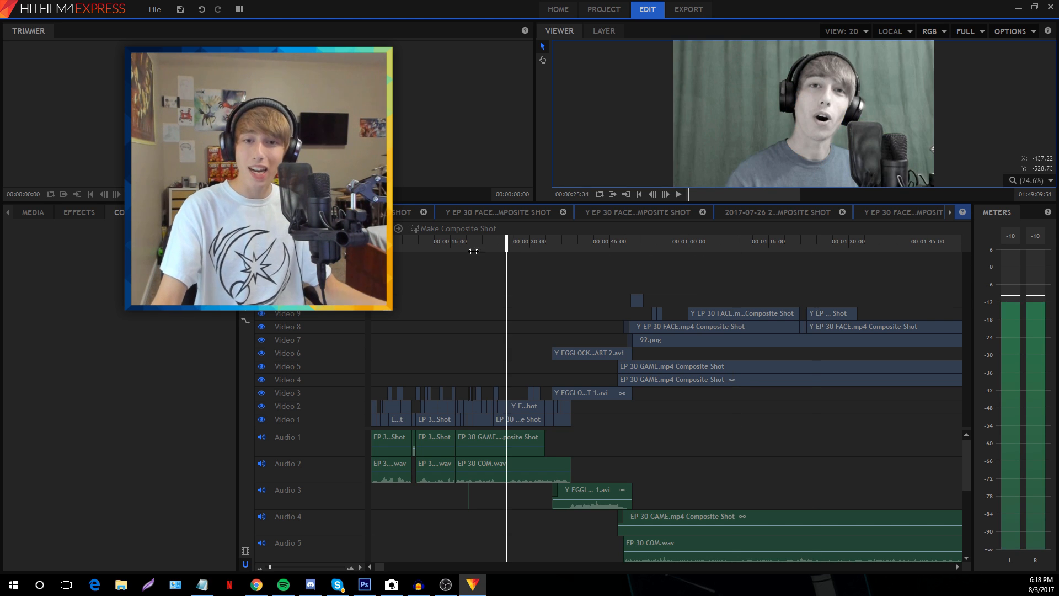
{"action": "left_click", "coordinate": [370, 243]}
{"action": "scroll", "coordinate": [303, 504], "scroll_direction": "down", "scroll_amount": 10}
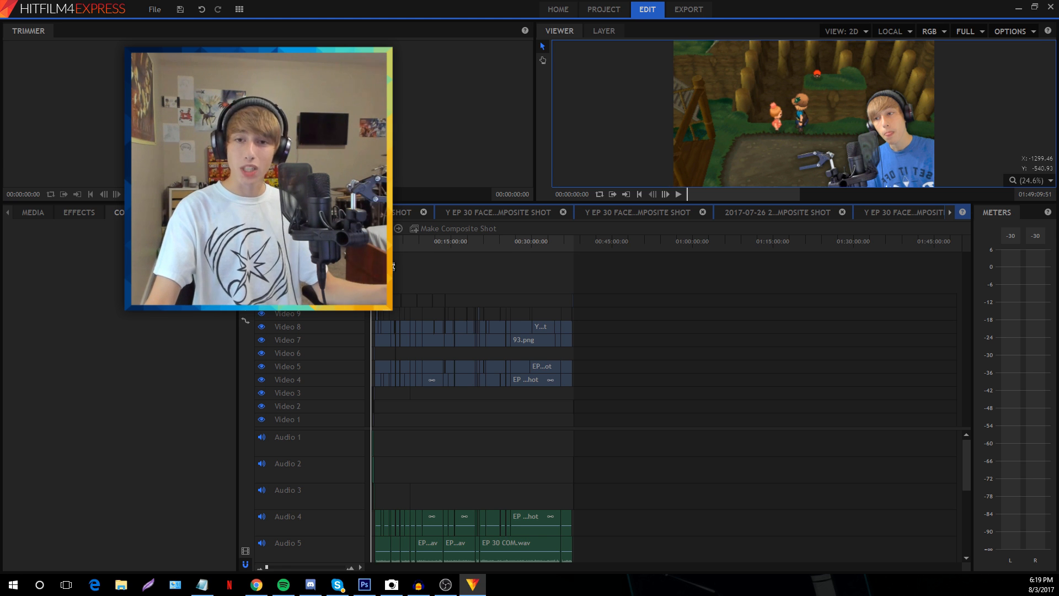
Zoom the timeline in on the first few seconds and bring up the export settings
{"action": "left_click_drag", "start_coordinate": [270, 570], "coordinate": [277, 567]}
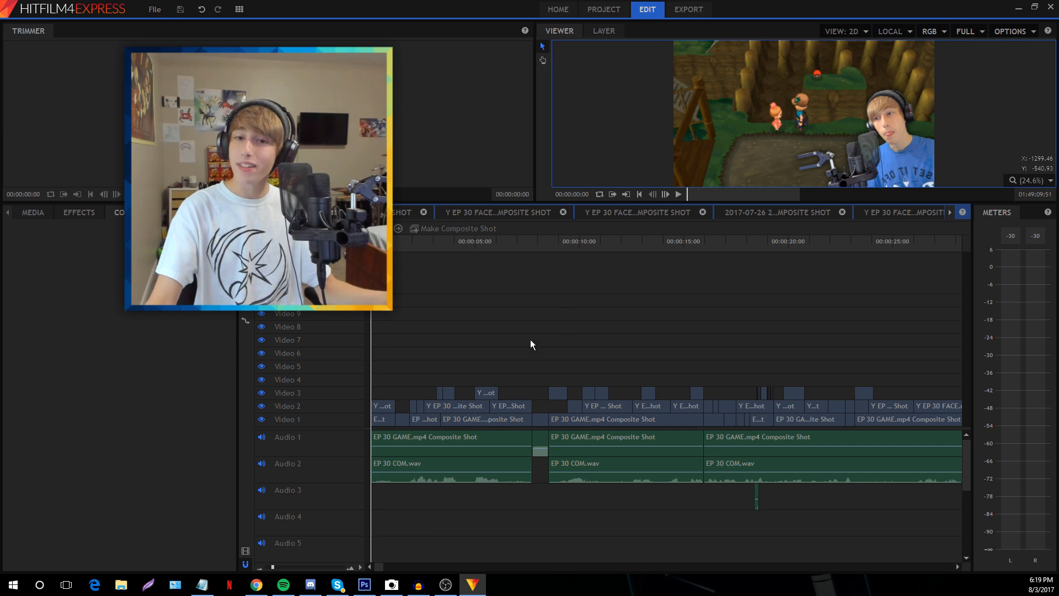
{"action": "left_click_drag", "start_coordinate": [274, 570], "coordinate": [273, 572]}
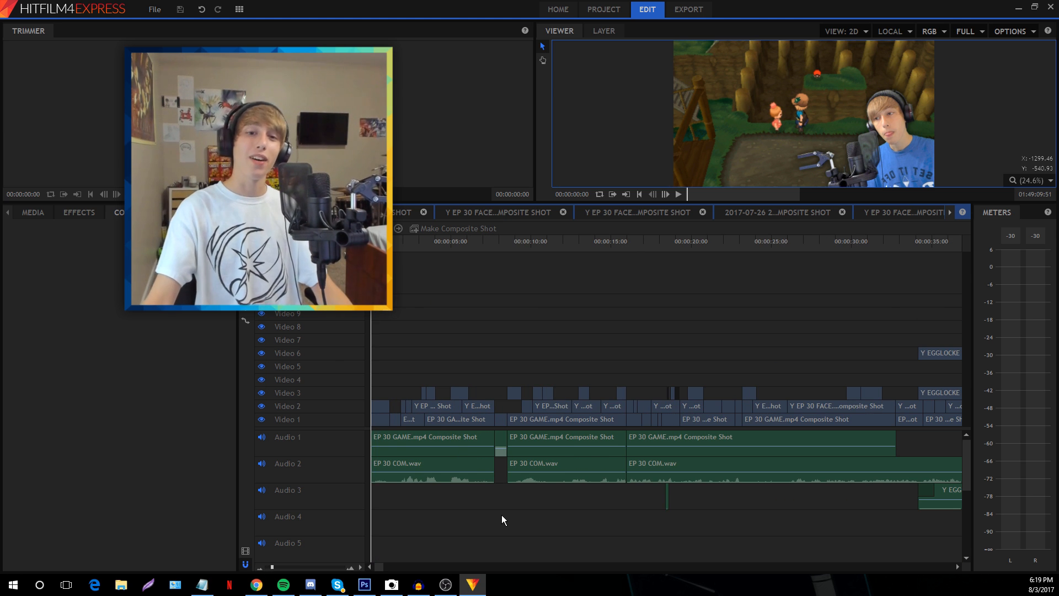
{"action": "scroll", "coordinate": [479, 507], "scroll_direction": "down", "scroll_amount": 2}
{"action": "scroll", "coordinate": [479, 507], "scroll_direction": "up", "scroll_amount": 2}
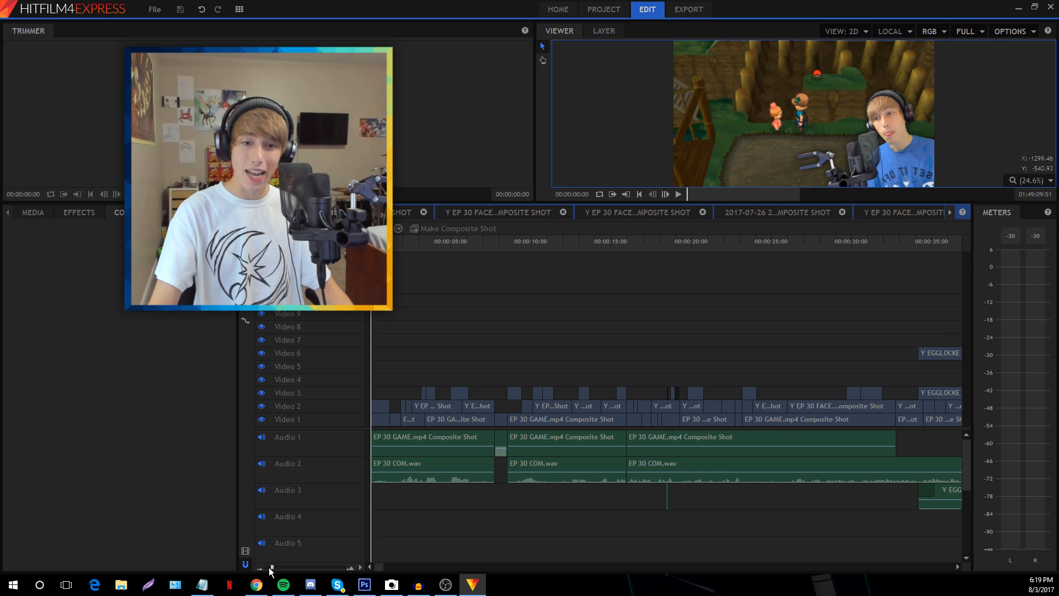
{"action": "left_click_drag", "start_coordinate": [270, 571], "coordinate": [279, 572]}
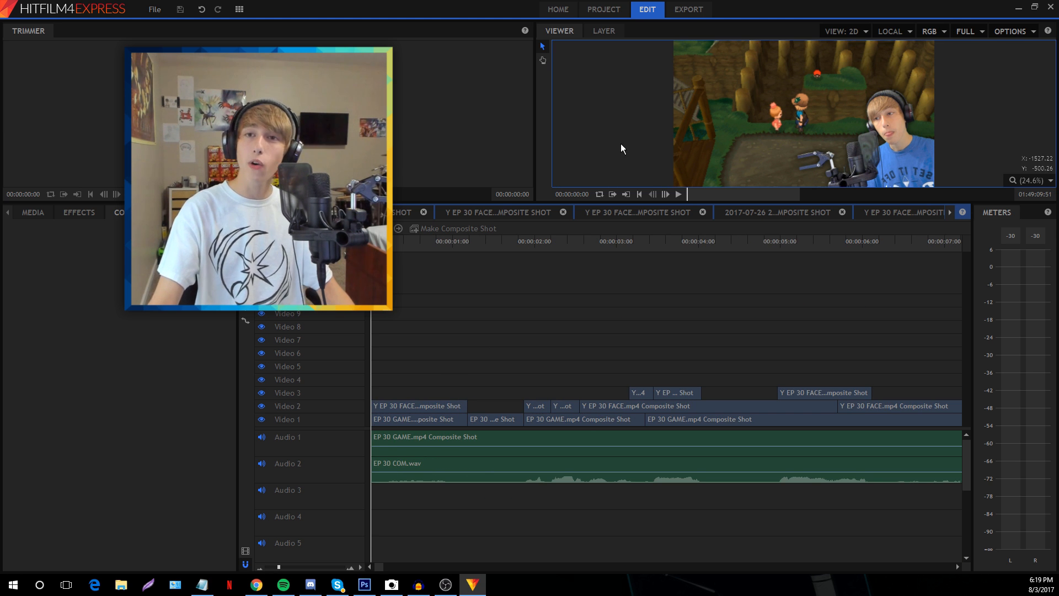
{"action": "left_click", "coordinate": [689, 9]}
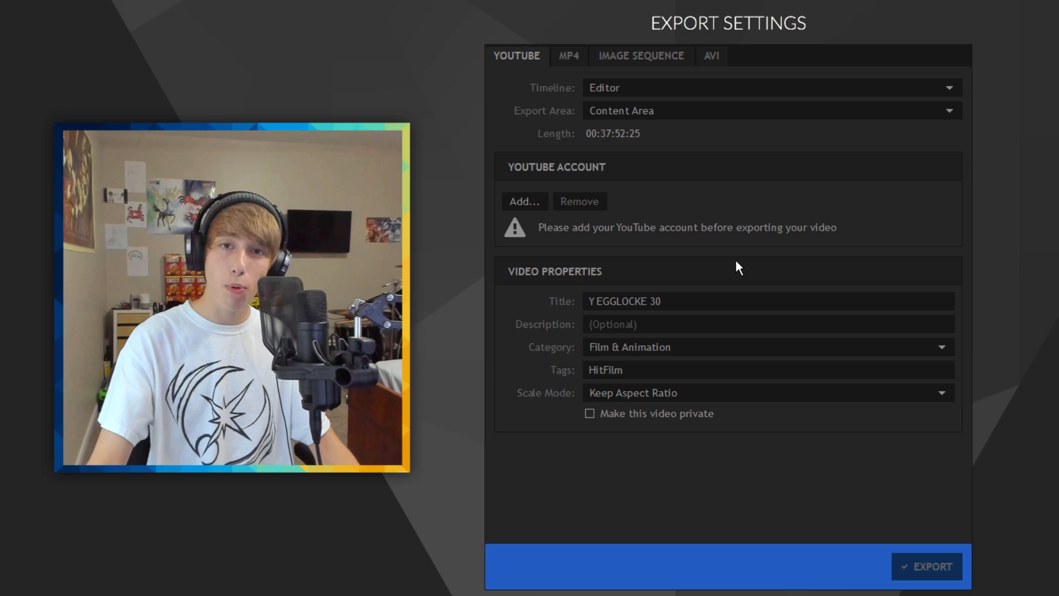
Switch to MP4 export settings and set the Export Area to Work Area
{"action": "left_click", "coordinate": [569, 57]}
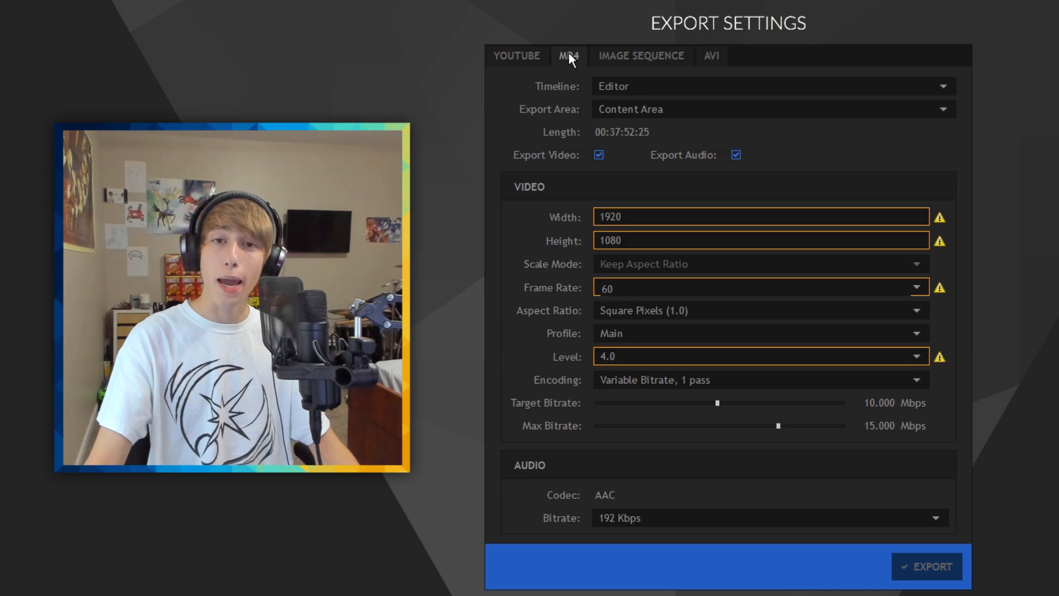
{"action": "left_click", "coordinate": [703, 106]}
{"action": "left_click", "coordinate": [611, 141]}
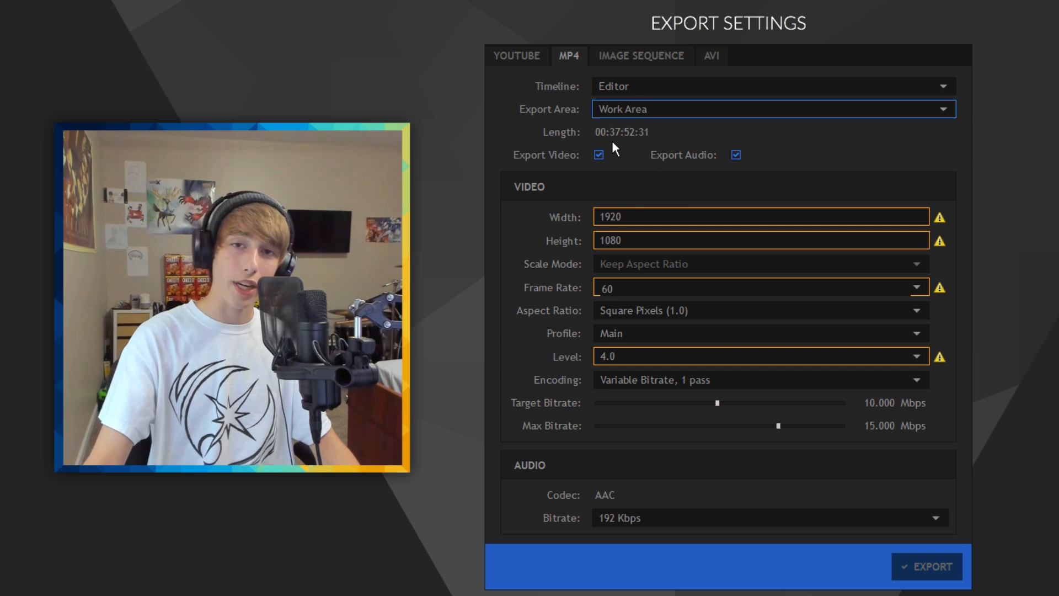
{"action": "left_click", "coordinate": [651, 107]}
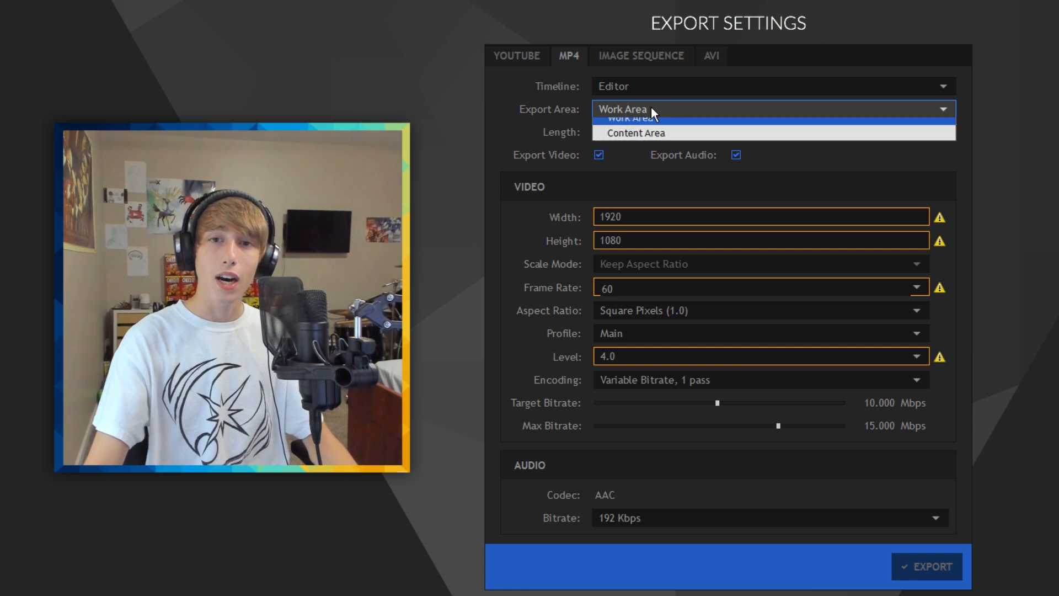
{"action": "left_click", "coordinate": [651, 107]}
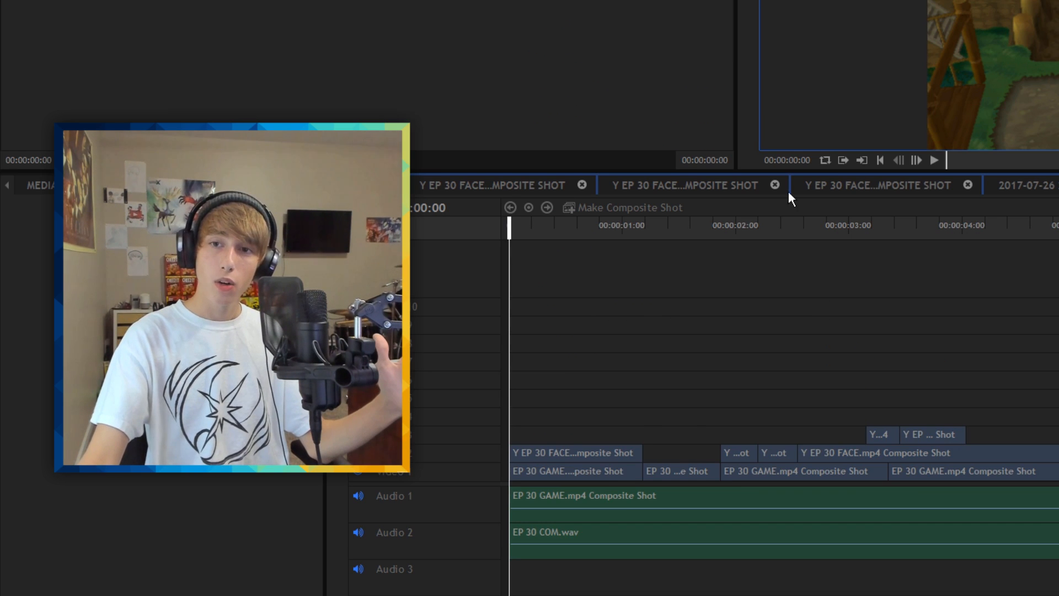
{"action": "scroll", "coordinate": [783, 386], "scroll_direction": "up", "scroll_amount": 3}
{"action": "scroll", "coordinate": [484, 395], "scroll_direction": "down", "scroll_amount": 3}
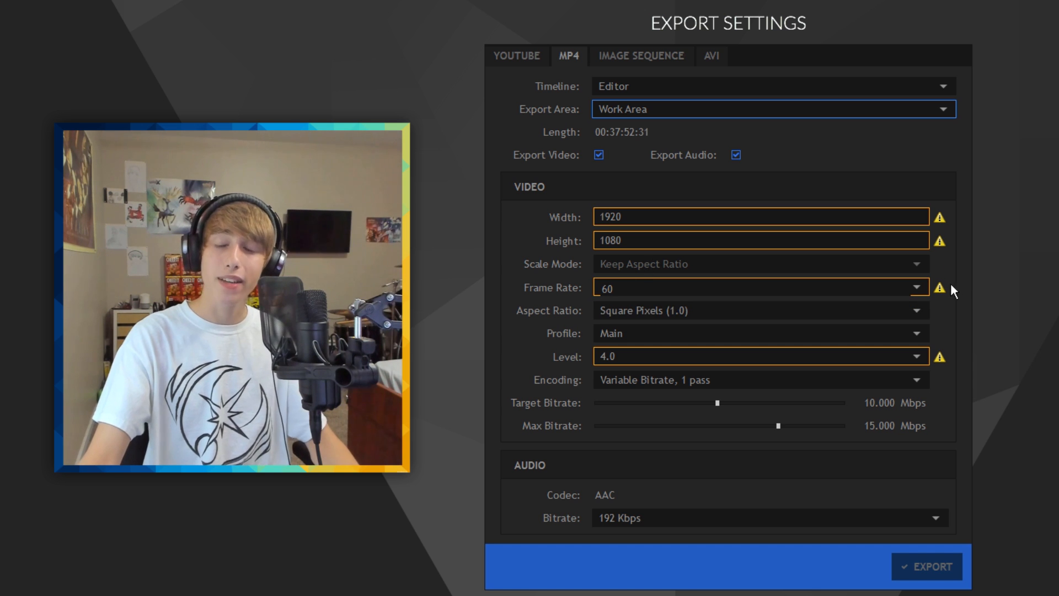
{"action": "mouse_move", "coordinate": [945, 225]}
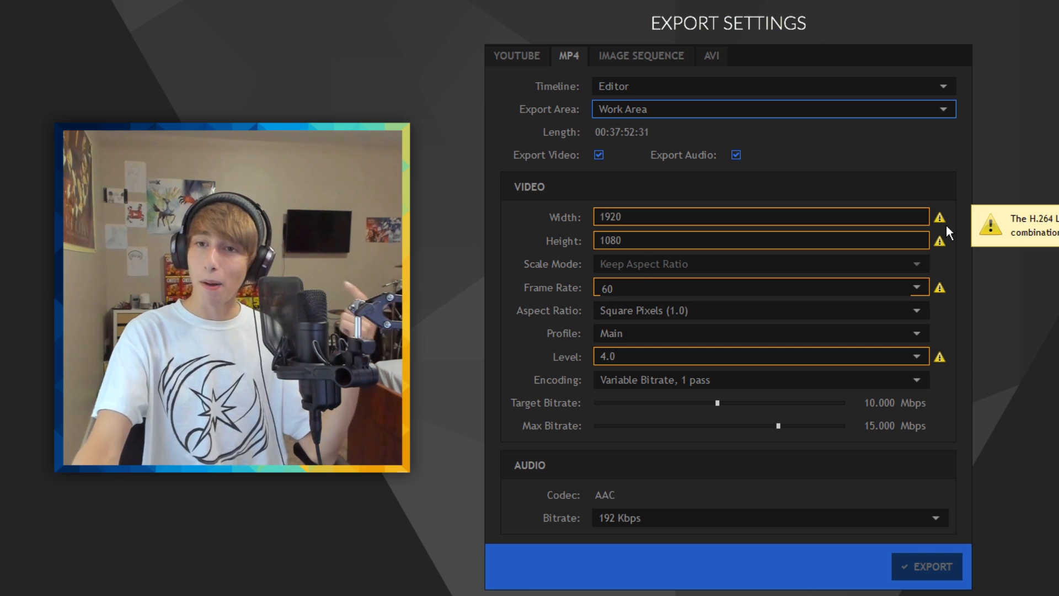
Set the MP4 encoding to Level 4.2, High profile, variable bitrate 1 pass
{"action": "left_click", "coordinate": [618, 355]}
{"action": "left_click", "coordinate": [624, 554]}
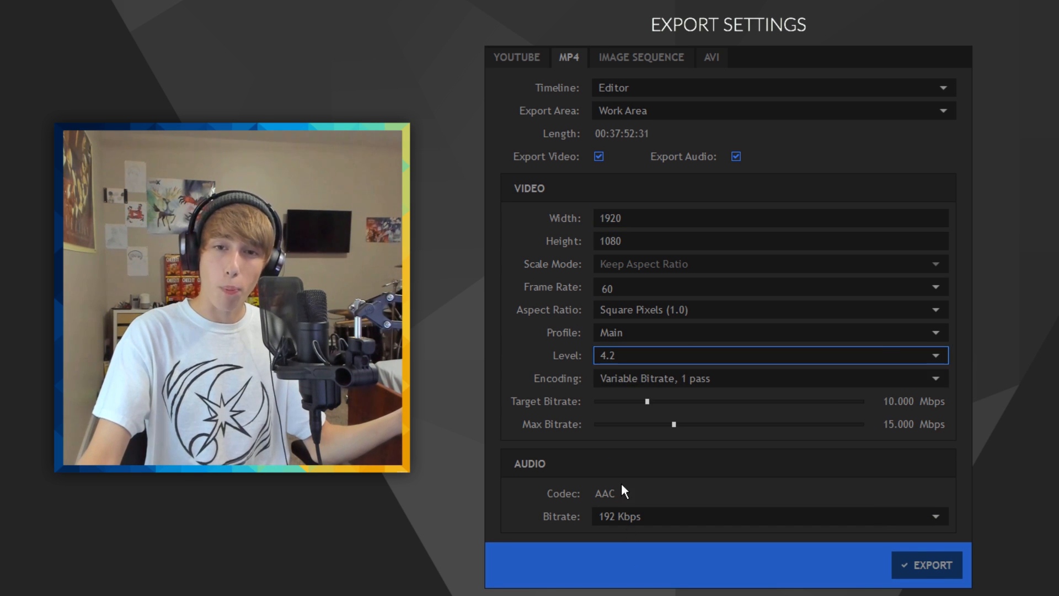
{"action": "left_click", "coordinate": [638, 335]}
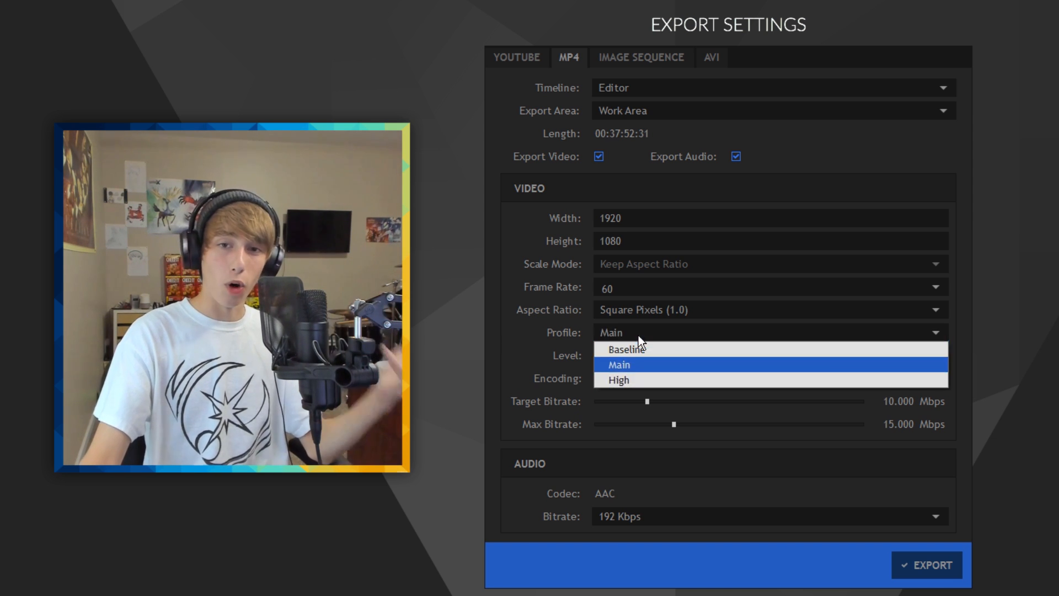
{"action": "left_click", "coordinate": [624, 381]}
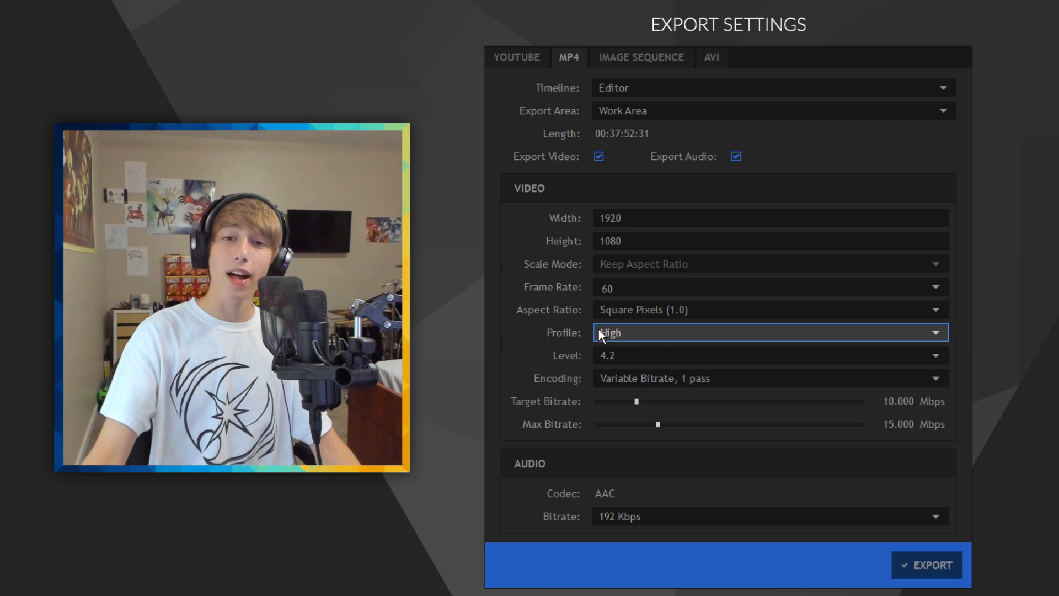
{"action": "left_click", "coordinate": [643, 379]}
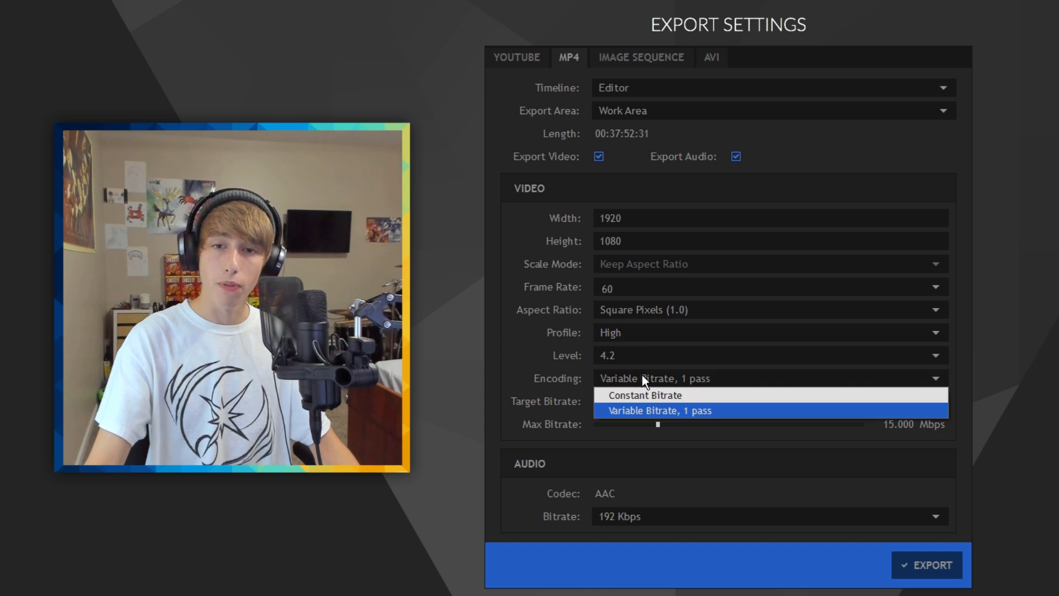
{"action": "left_click", "coordinate": [641, 376]}
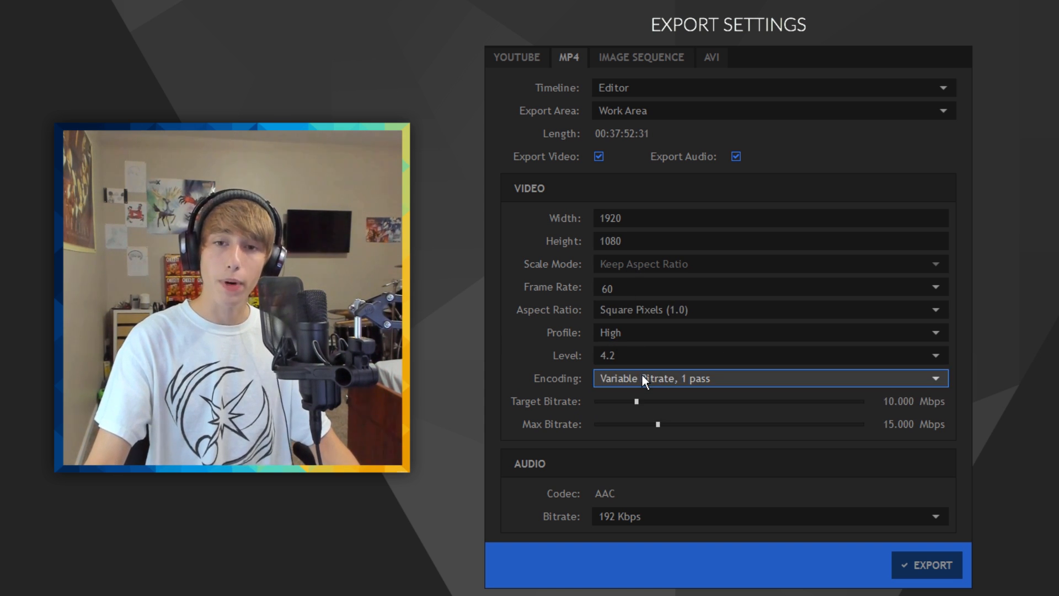
Set video bitrates to 16 Mbps target and 25 Mbps maximum, and audio to 320 Kbps
{"action": "left_click", "coordinate": [902, 403]}
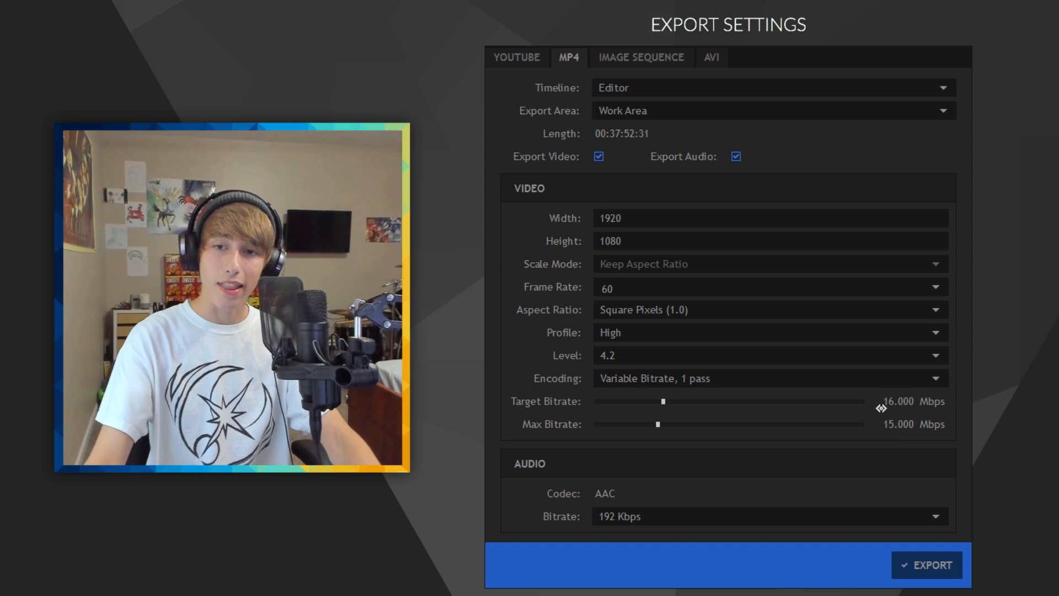
{"action": "left_click", "coordinate": [902, 424]}
{"action": "type", "text": "25"}
{"action": "key", "text": "Return"}
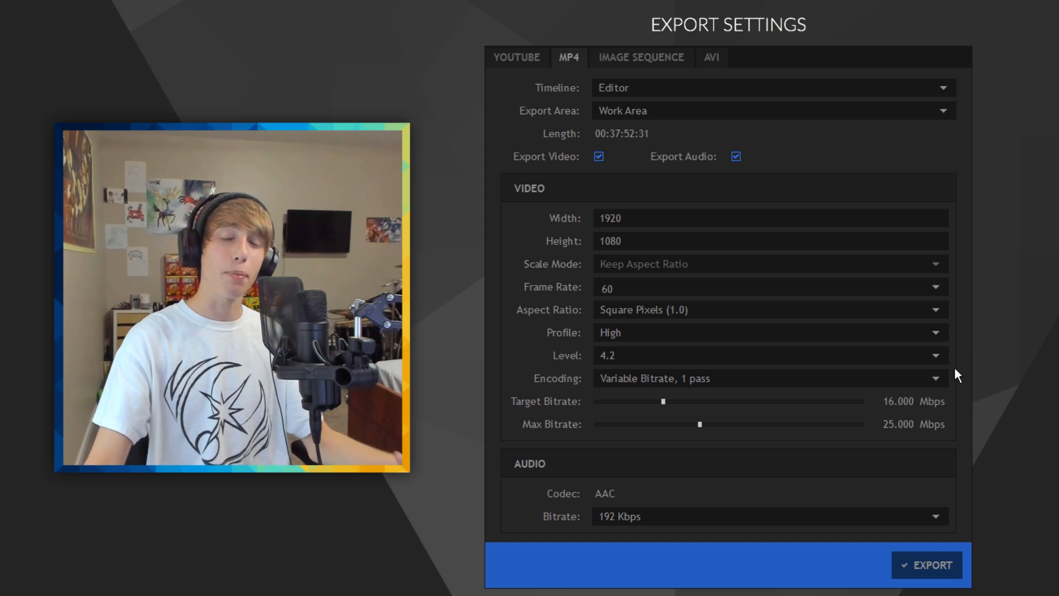
{"action": "left_click", "coordinate": [646, 521]}
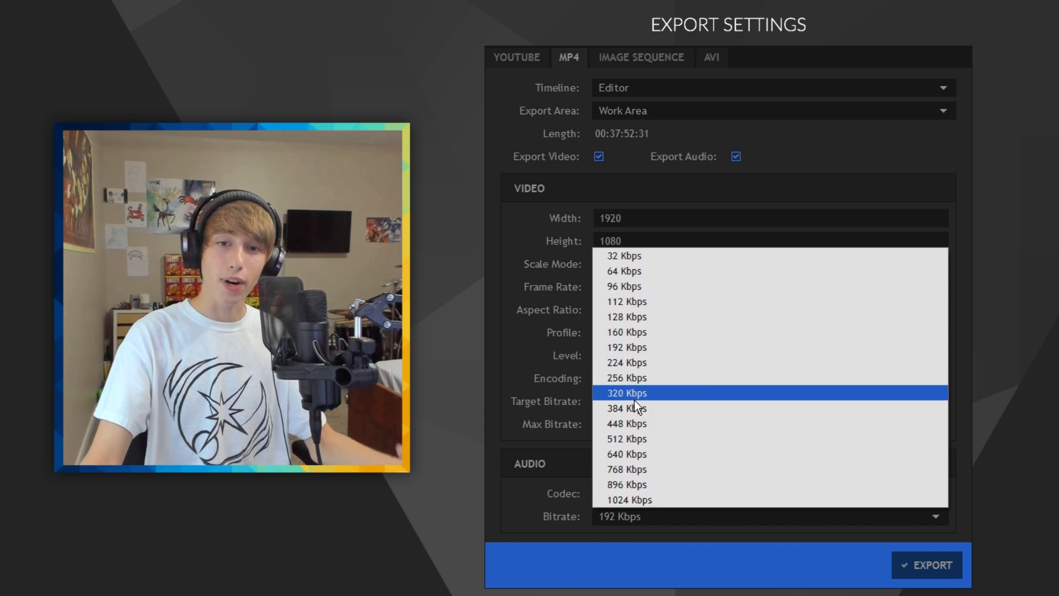
{"action": "left_click", "coordinate": [634, 398]}
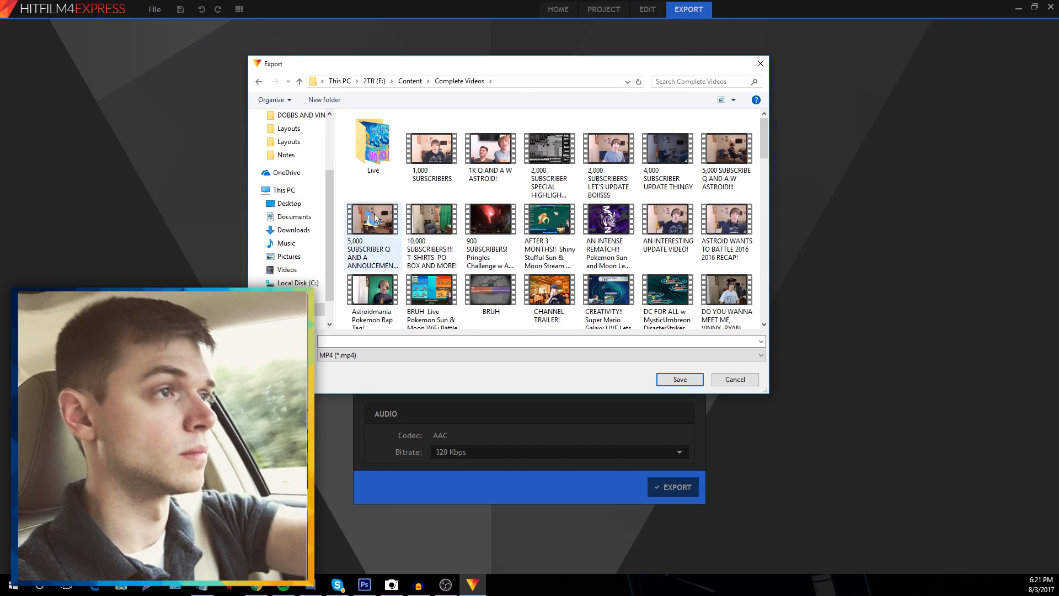
Move the Export save dialog aside and switch to the NOTES file to check the title
{"action": "scroll", "coordinate": [567, 238], "scroll_direction": "down", "scroll_amount": 10}
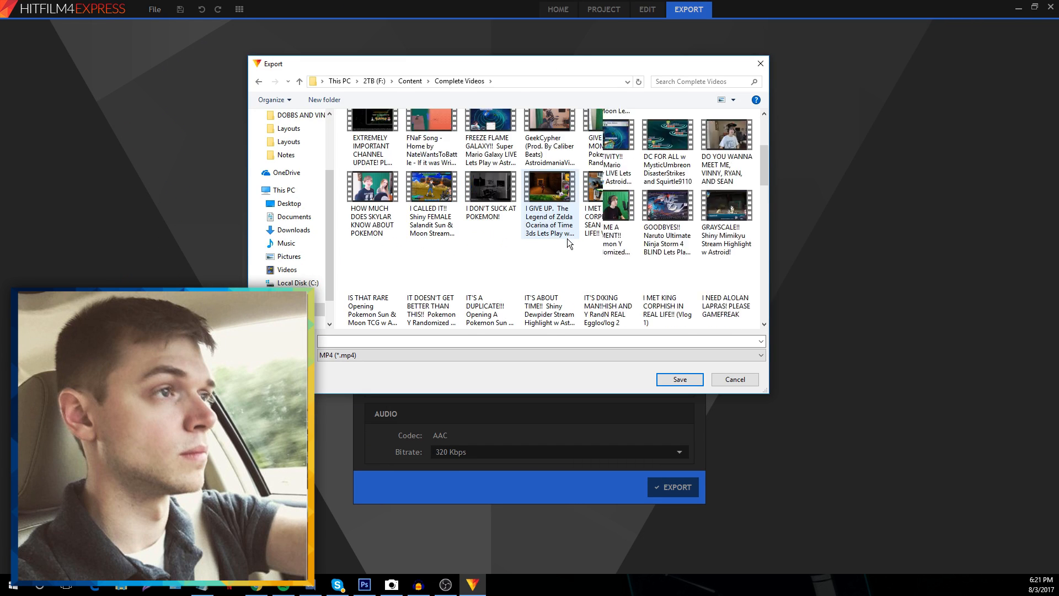
{"action": "left_click_drag", "start_coordinate": [763, 221], "coordinate": [763, 112]}
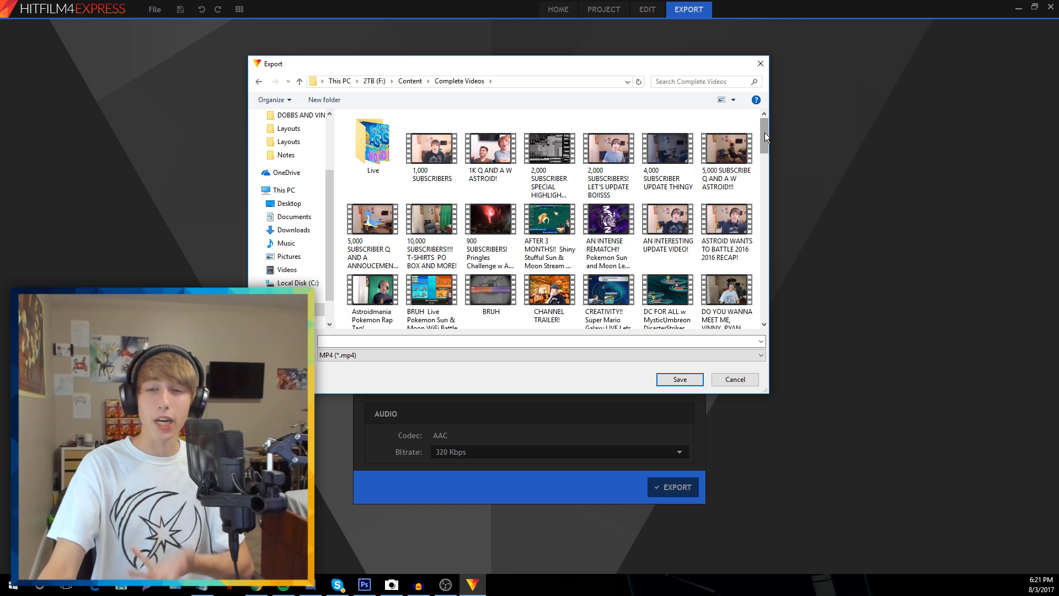
{"action": "mouse_move", "coordinate": [769, 131]}
{"action": "left_mouse_down"}
{"action": "mouse_move", "coordinate": [774, 216]}
{"action": "mouse_move", "coordinate": [776, 128]}
{"action": "left_mouse_up"}
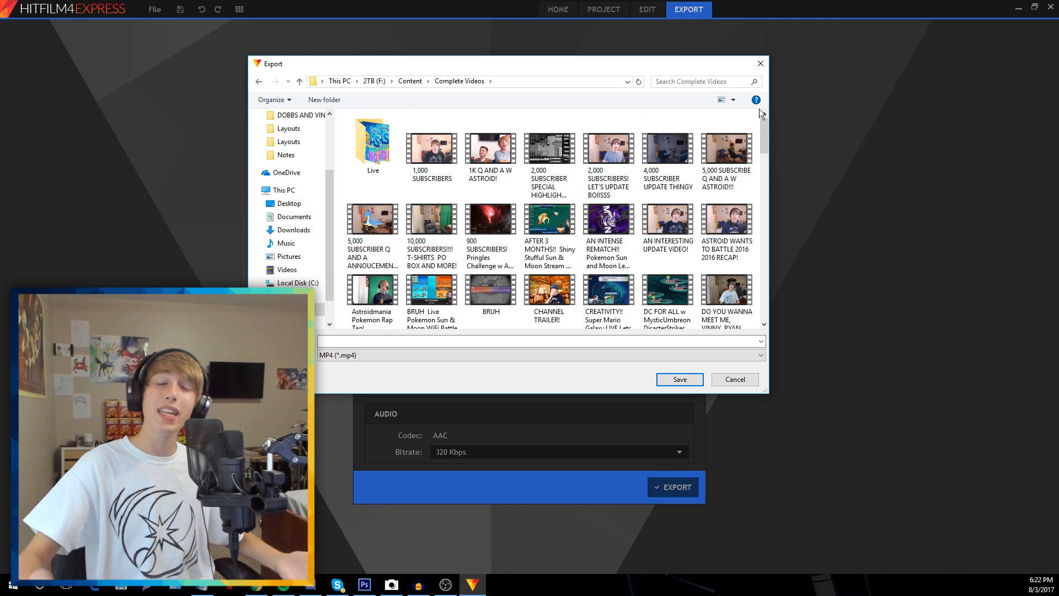
{"action": "left_click_drag", "start_coordinate": [387, 68], "coordinate": [511, 83]}
{"action": "key", "text": "alt+Tab"}
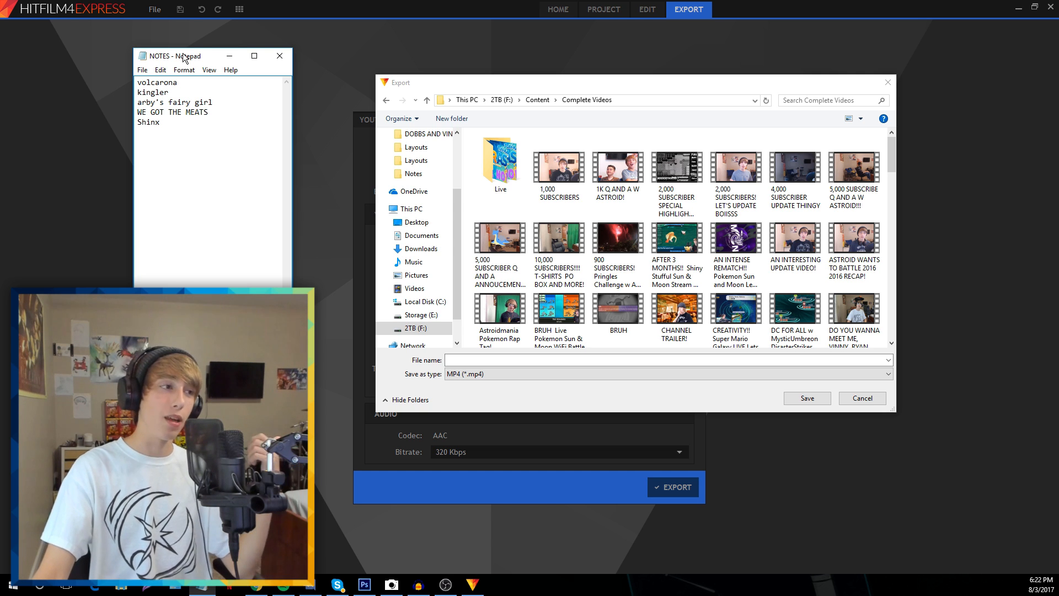
Save the MP4 as 'WE GOT THE MEATS!! Pokemon Y Randomized Egglocke w Astroid! Ep 30!' to start rendering
{"action": "left_click", "coordinate": [552, 360]}
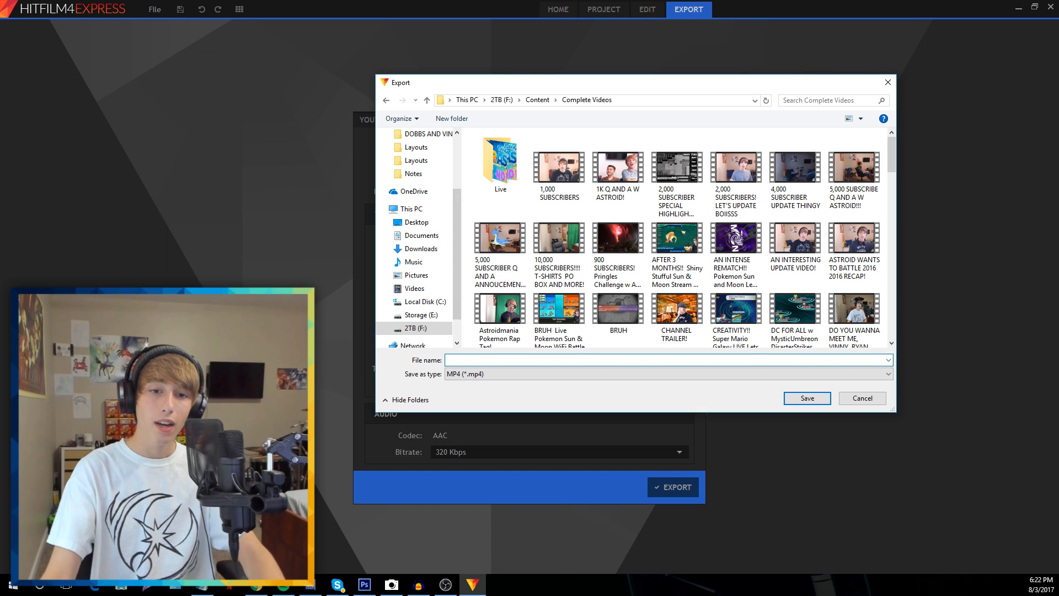
{"action": "key", "text": "alt+Tab"}
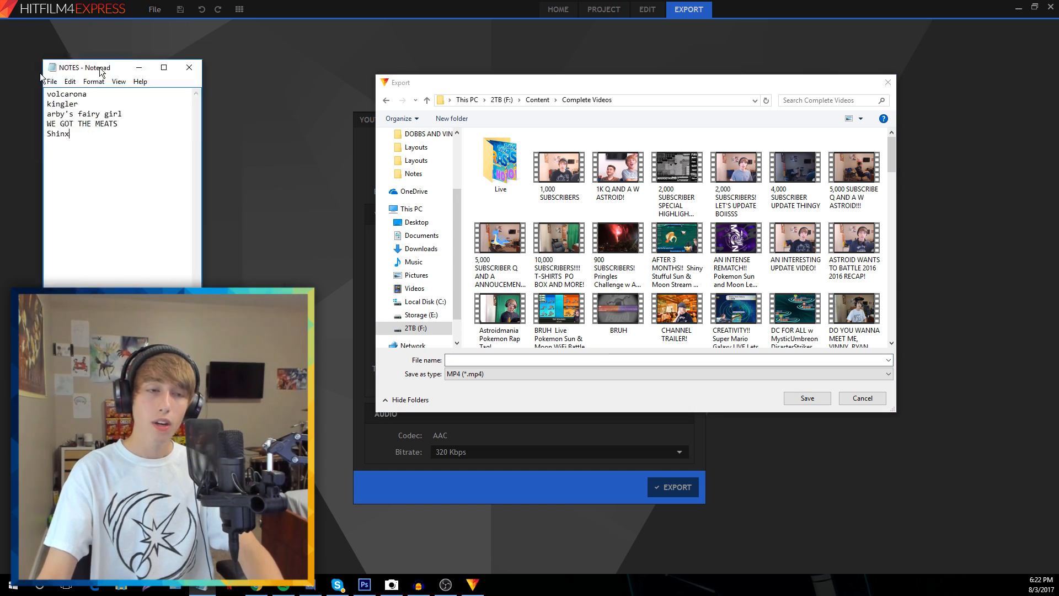
{"action": "key", "text": "alt+Tab"}
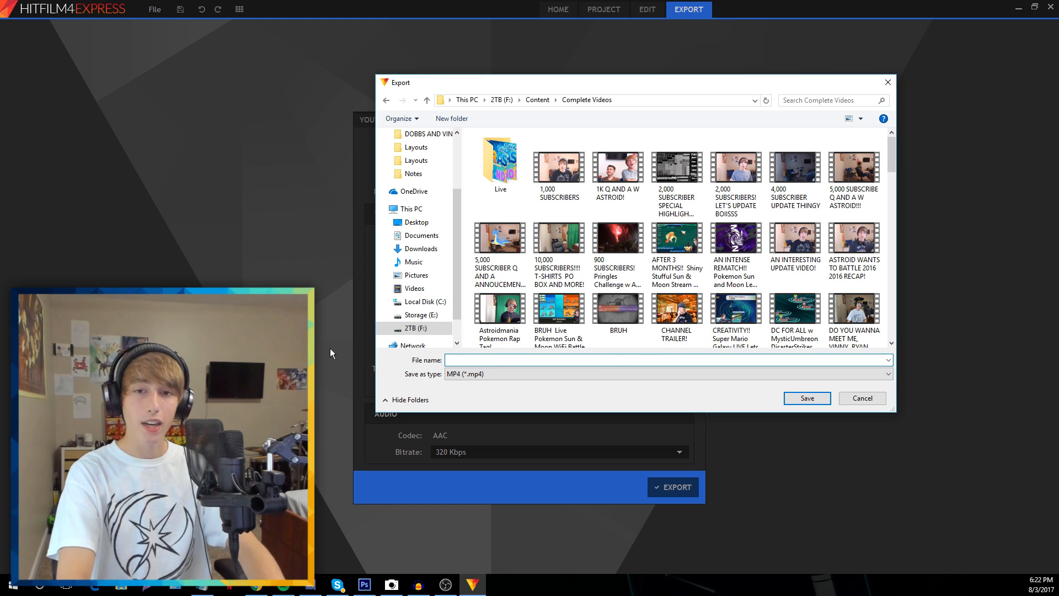
{"action": "type", "text": "WE GOT THE MEATS"}
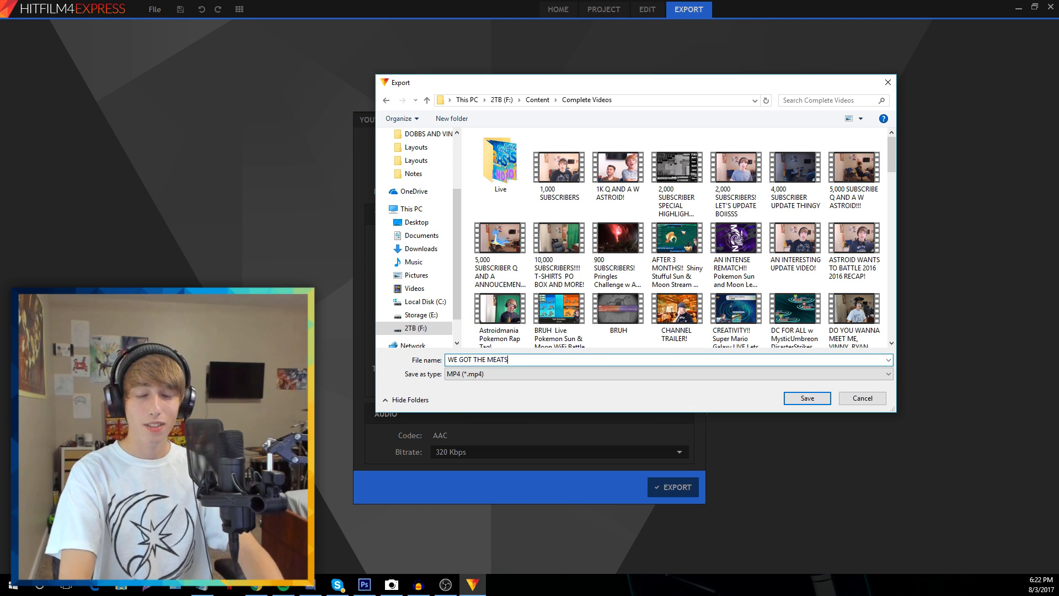
{"action": "type", "text": "!!"}
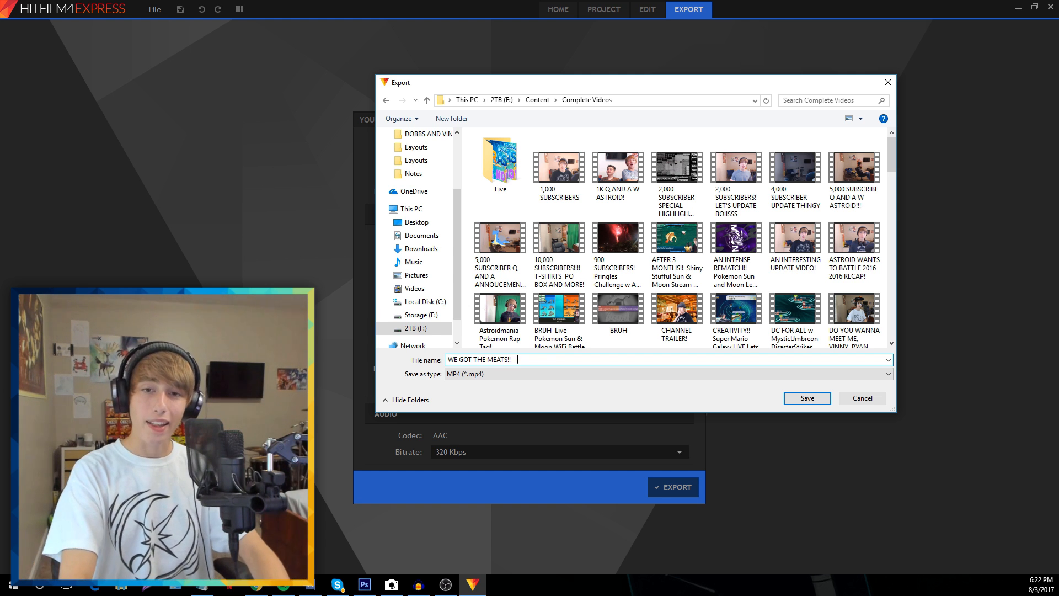
{"action": "type", "text": "Pokemon Y Rando"}
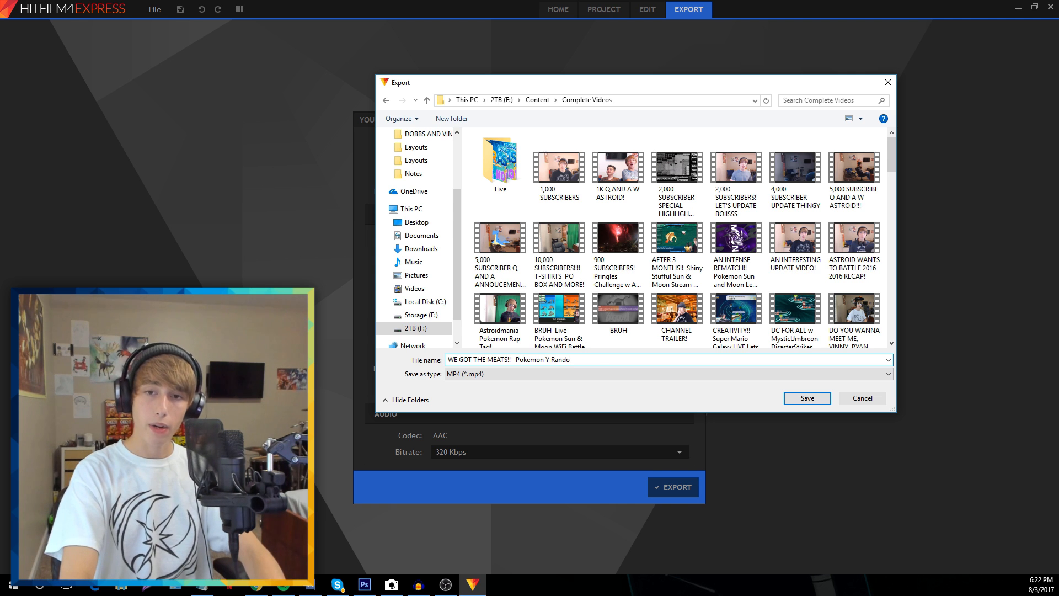
{"action": "type", "text": "mized Eggl"}
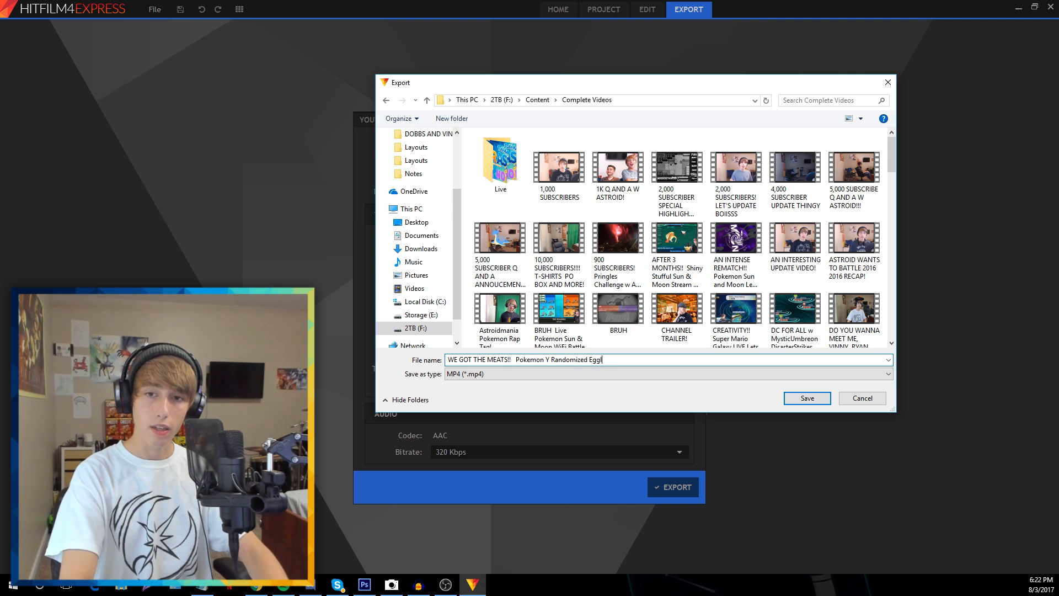
{"action": "type", "text": "ocke w Astroid! Ep"}
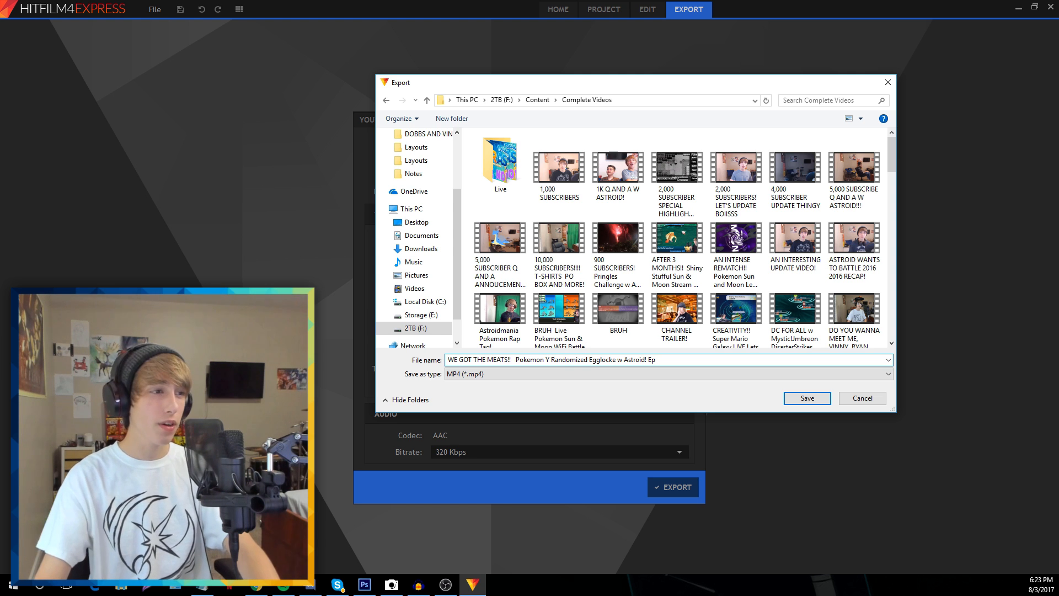
{"action": "type", "text": " 30!"}
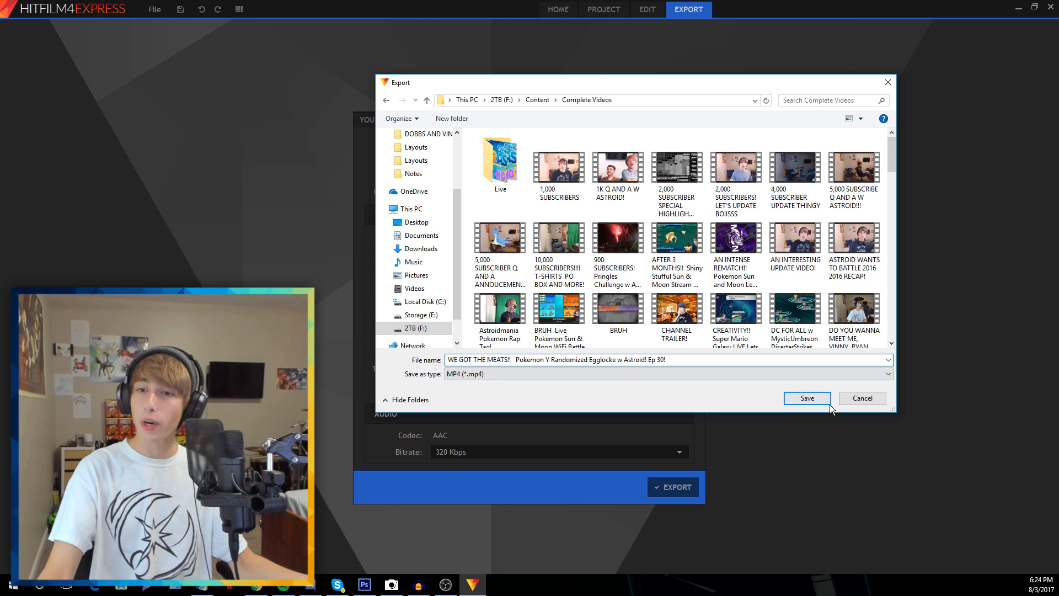
{"action": "left_click", "coordinate": [807, 398]}
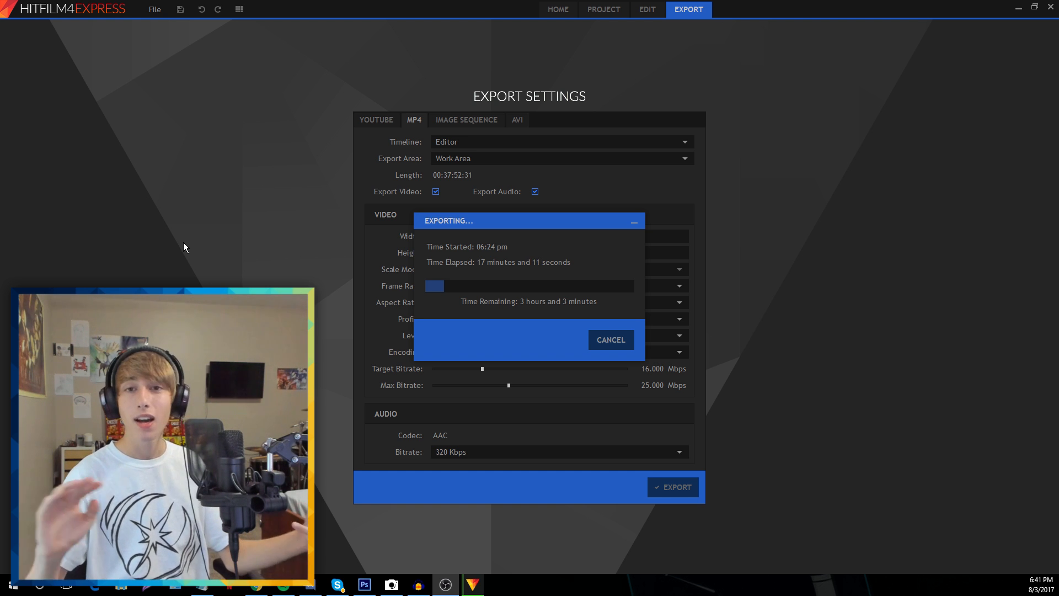
Move the Exporting progress window to the upper-left corner of the screen
{"action": "left_click_drag", "start_coordinate": [468, 218], "coordinate": [128, 84]}
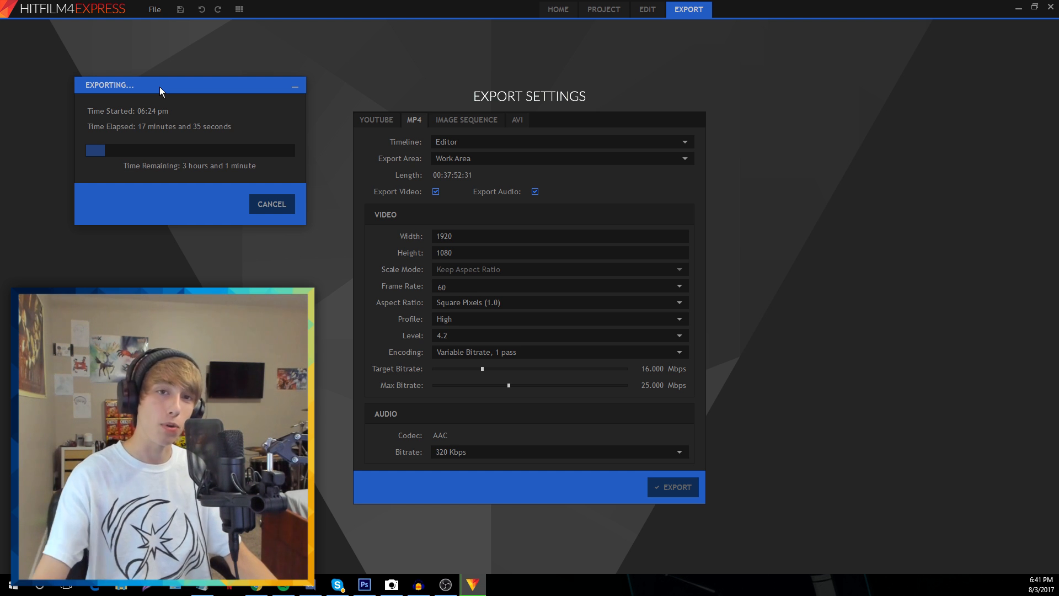
{"action": "left_click_drag", "start_coordinate": [160, 88], "coordinate": [144, 85]}
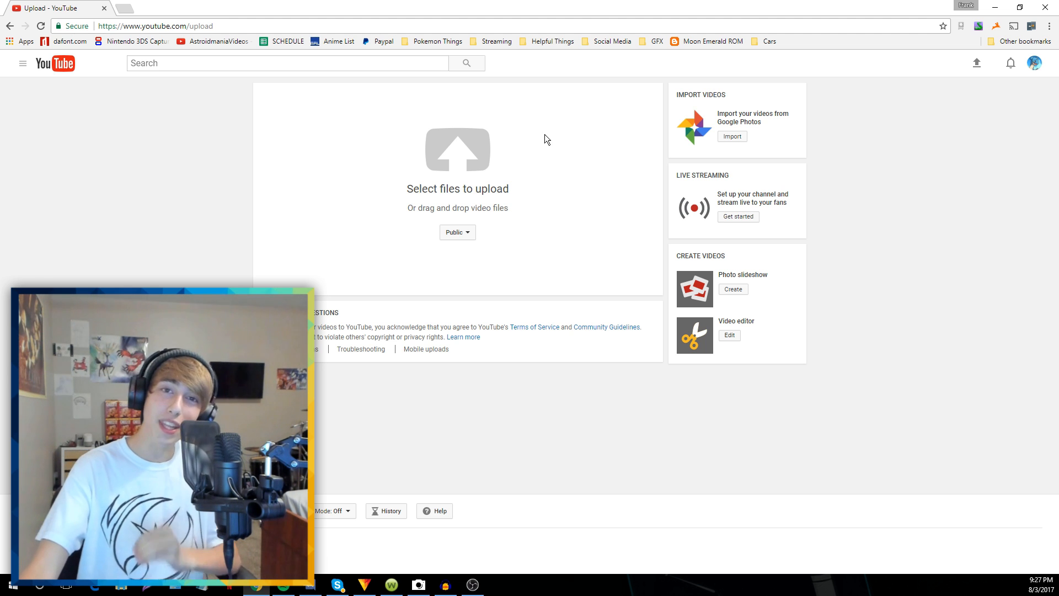
Upload the WE GOT THE MEATS!! video file from Complete Videos to YouTube
{"action": "left_click", "coordinate": [493, 161]}
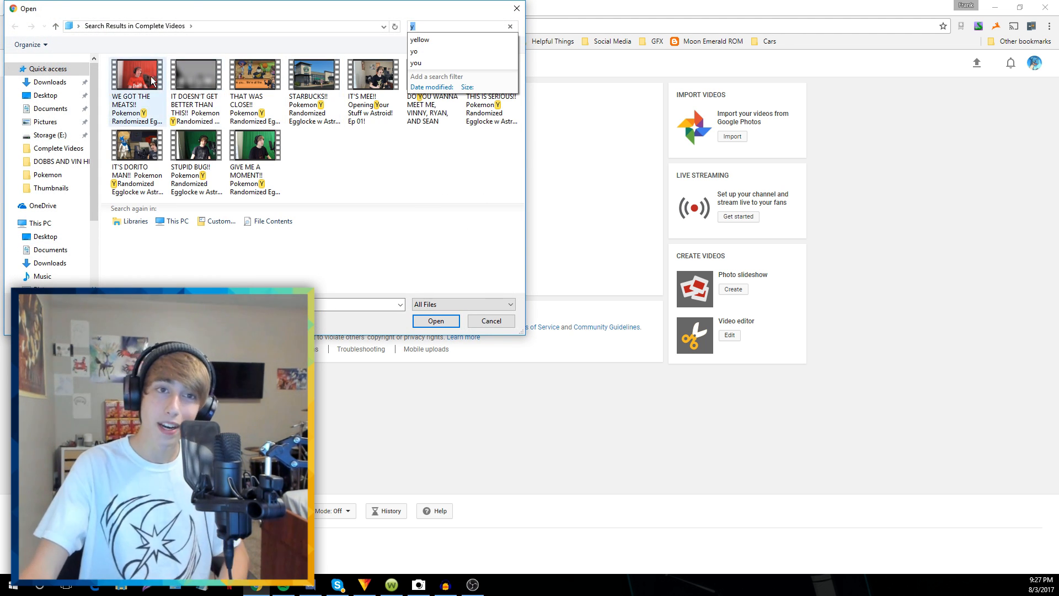
{"action": "left_click", "coordinate": [137, 88]}
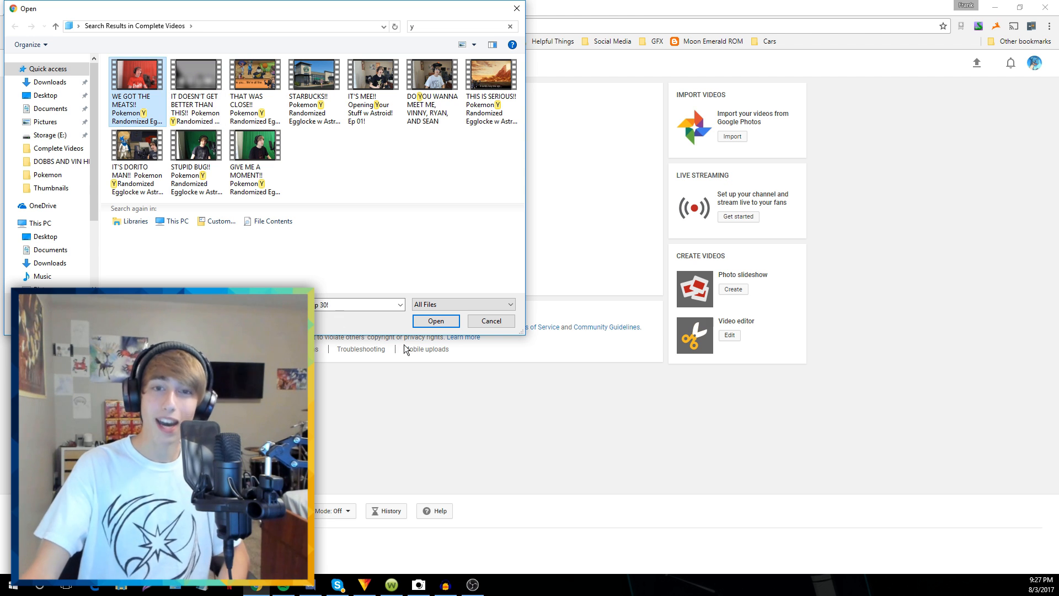
{"action": "left_click", "coordinate": [436, 320]}
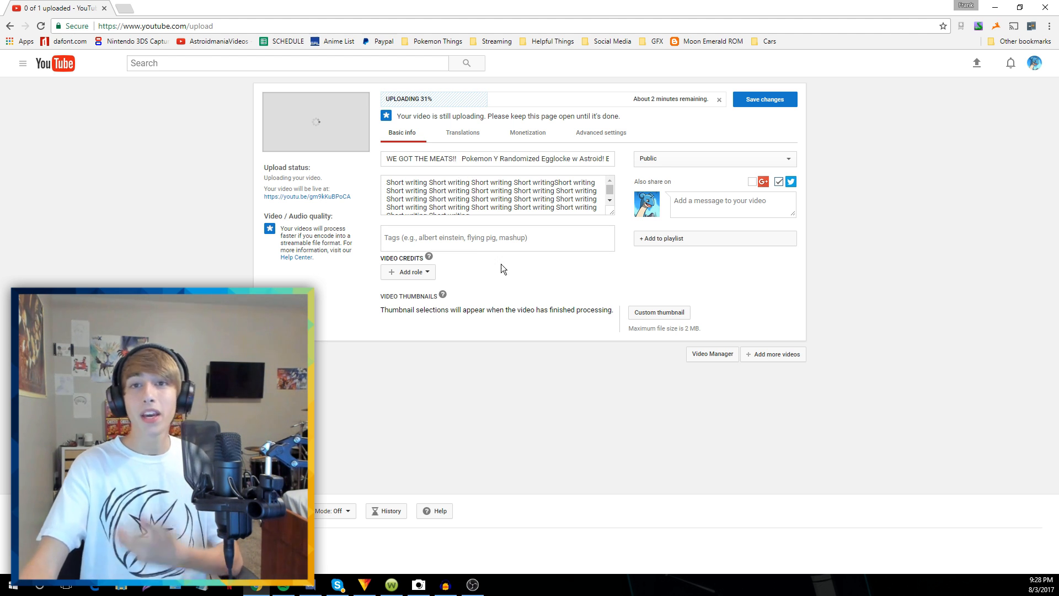
Set the Y EGGLOCKE 30 image from the Thumbnails folder as the custom thumbnail
{"action": "left_click", "coordinate": [654, 313]}
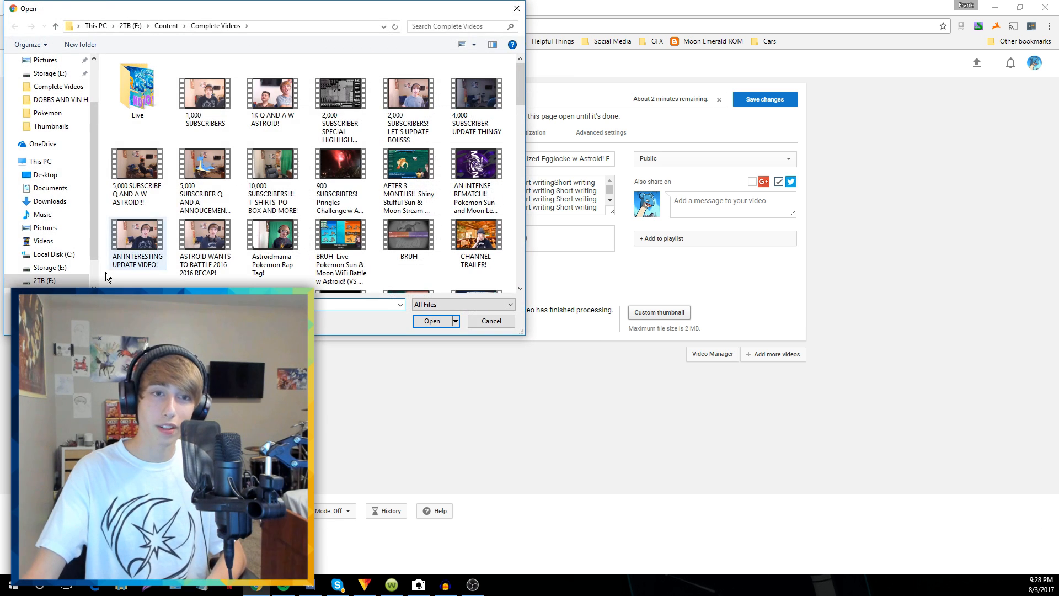
{"action": "left_click", "coordinate": [50, 268]}
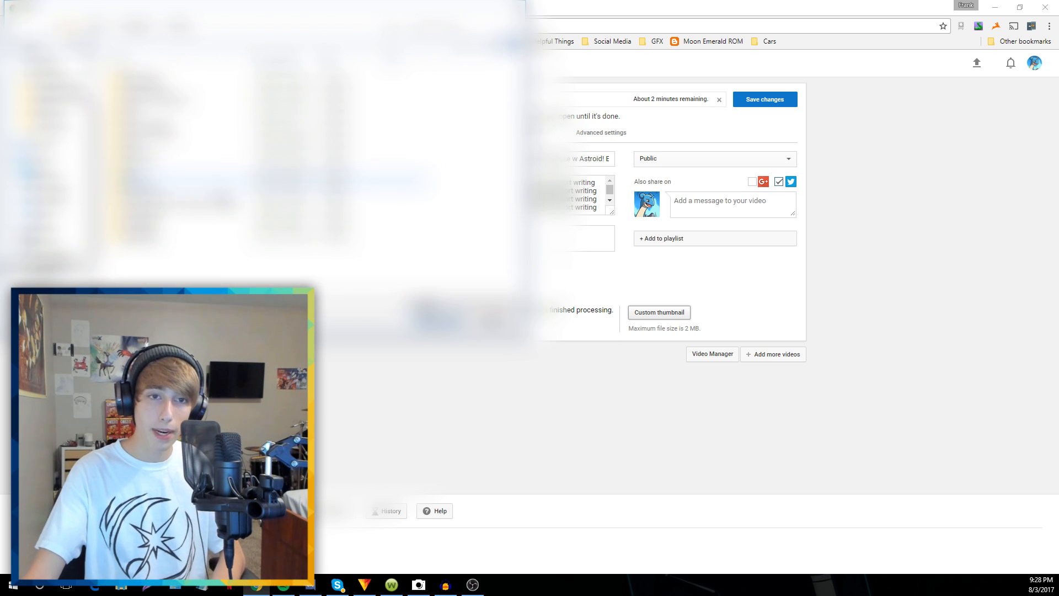
{"action": "double_click", "coordinate": [149, 229]}
{"action": "left_click", "coordinate": [435, 26]}
{"action": "type", "text": "yh"}
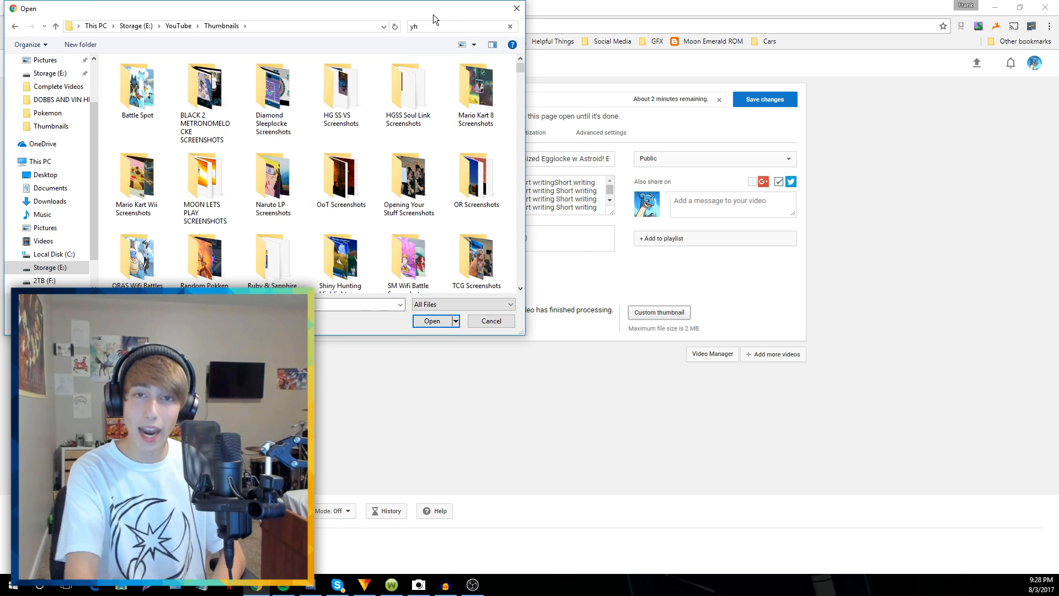
{"action": "key", "text": "BackSpace"}
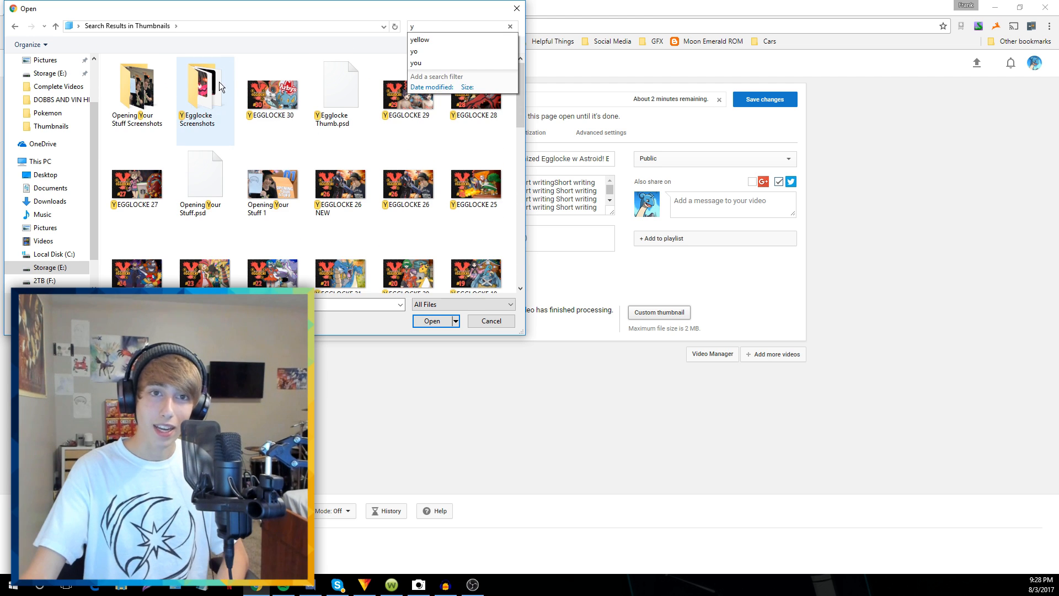
{"action": "left_click", "coordinate": [273, 97]}
{"action": "left_click", "coordinate": [433, 321]}
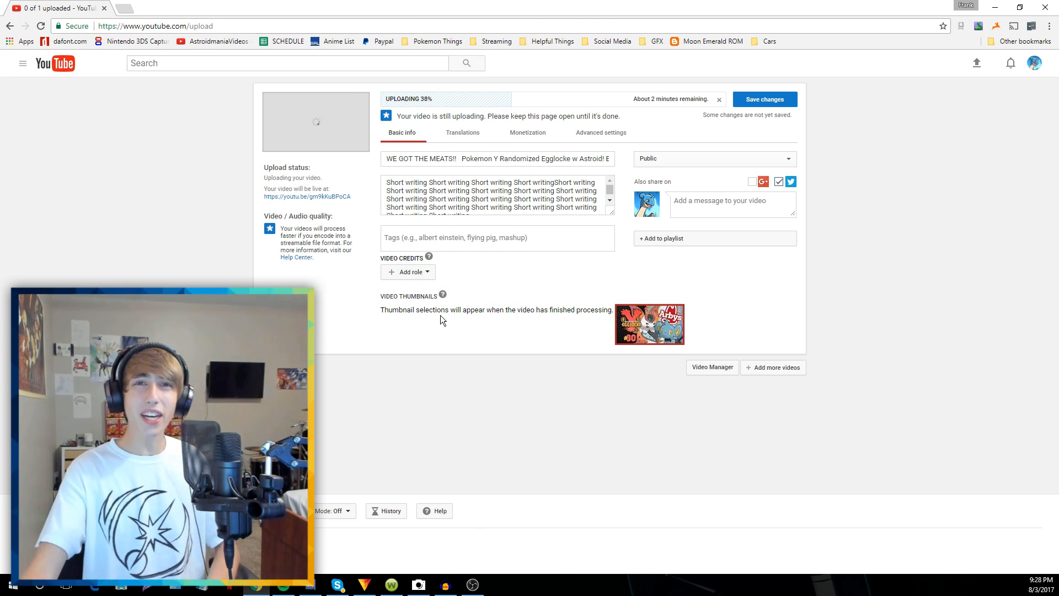
Edit the title to add a '-' before Pokemon and change 'w' to 'w/'
{"action": "left_click", "coordinate": [460, 159]}
{"action": "type", "text": "-"}
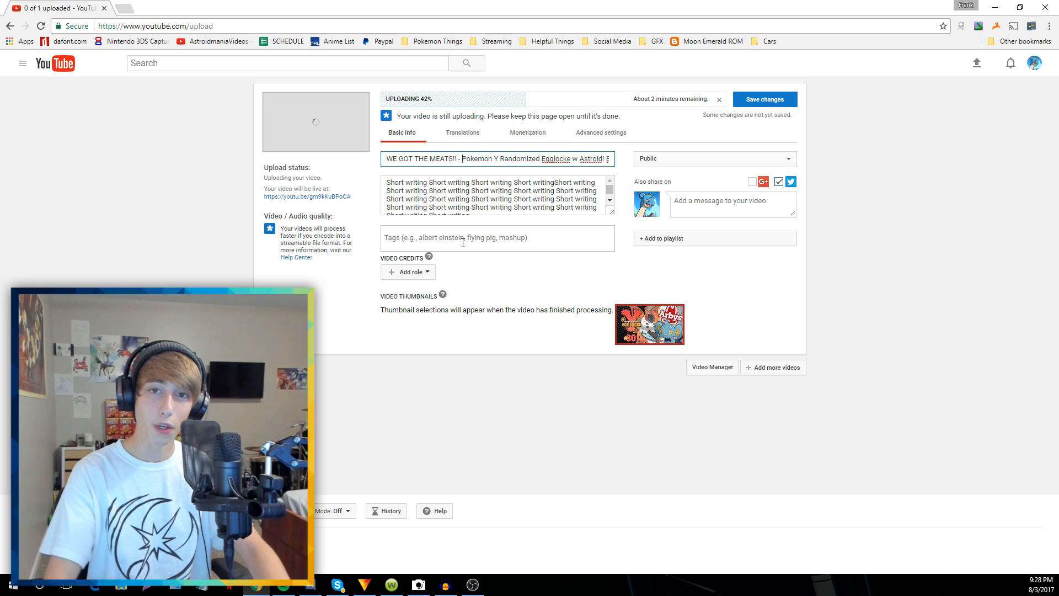
{"action": "key", "text": "Right"}
{"action": "key", "text": "Right"}
{"action": "key", "text": "Right"}
{"action": "key", "text": "Right"}
{"action": "key", "text": "Right"}
{"action": "key", "text": "Right"}
{"action": "key", "text": "Right"}
{"action": "key", "text": "Right"}
{"action": "key", "text": "Right"}
{"action": "key", "text": "Right"}
{"action": "key", "text": "Right"}
{"action": "key", "text": "Right"}
{"action": "key", "text": "Right"}
{"action": "key", "text": "Right"}
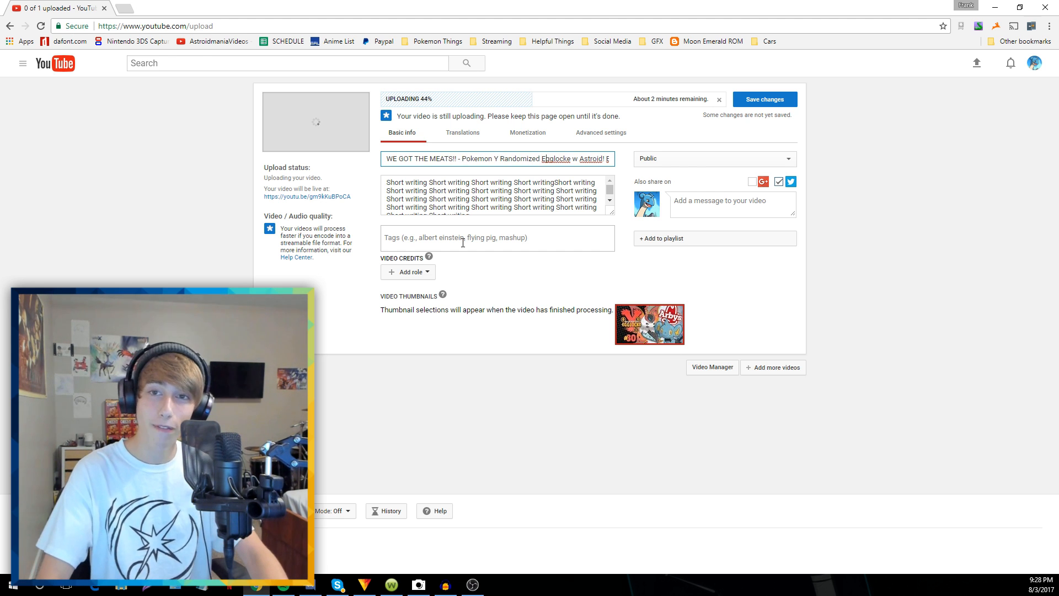
{"action": "key", "text": "Right"}
{"action": "type", "text": "/"}
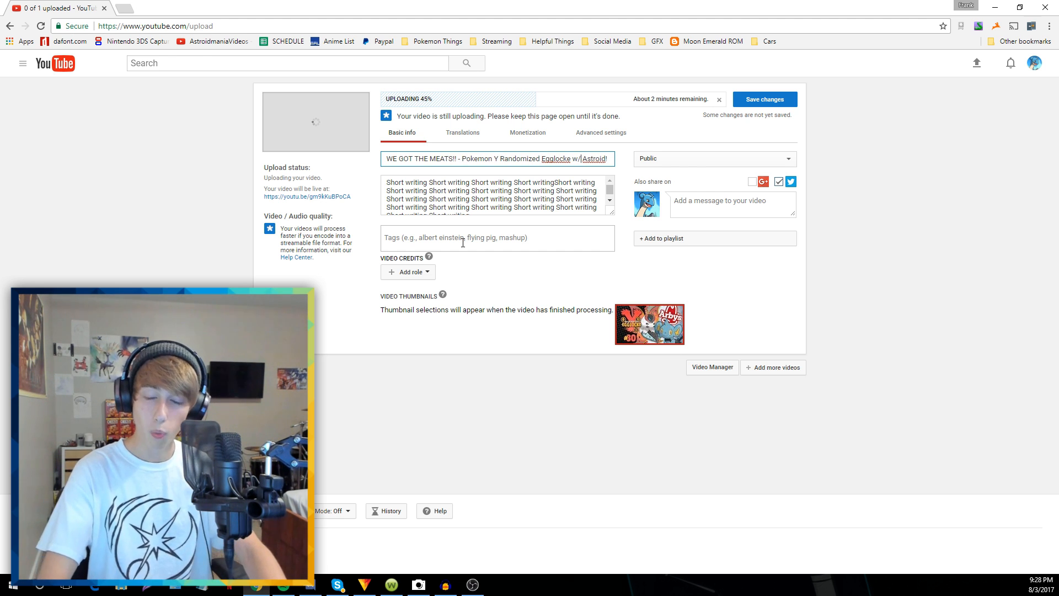
{"action": "type", "text": " Ep 30!"}
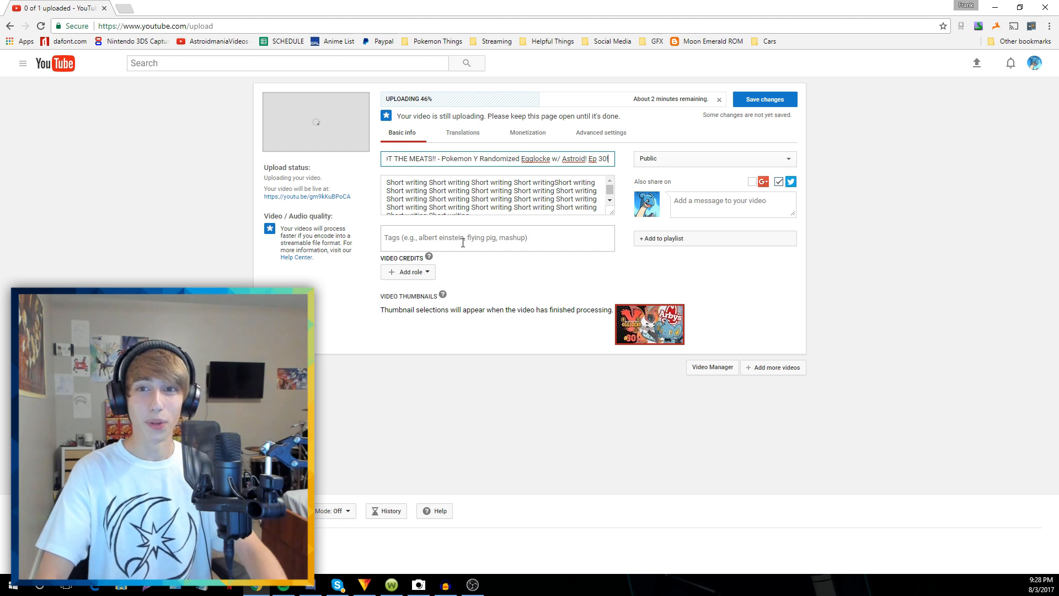
{"action": "key", "text": "BackSpace"}
{"action": "key", "text": "Left"}
{"action": "key", "text": "Left"}
{"action": "key", "text": "Left"}
{"action": "key", "text": "Left"}
{"action": "key", "text": "Left"}
{"action": "key", "text": "Left"}
{"action": "key", "text": "Left"}
{"action": "key", "text": "Left"}
{"action": "key", "text": "Left"}
{"action": "key", "text": "Left"}
{"action": "key", "text": "Left"}
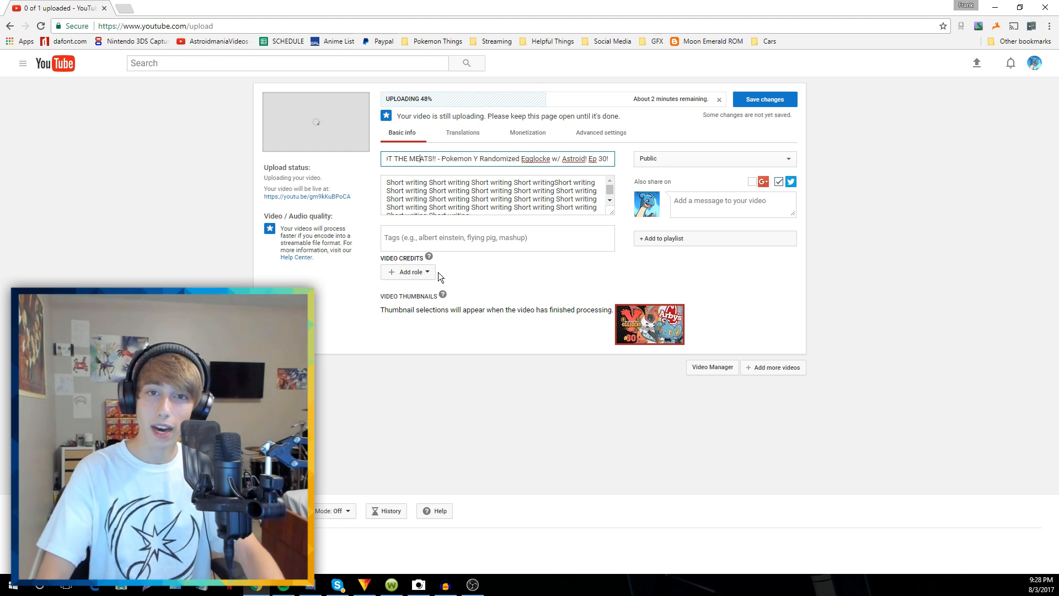
{"action": "key", "text": "Home"}
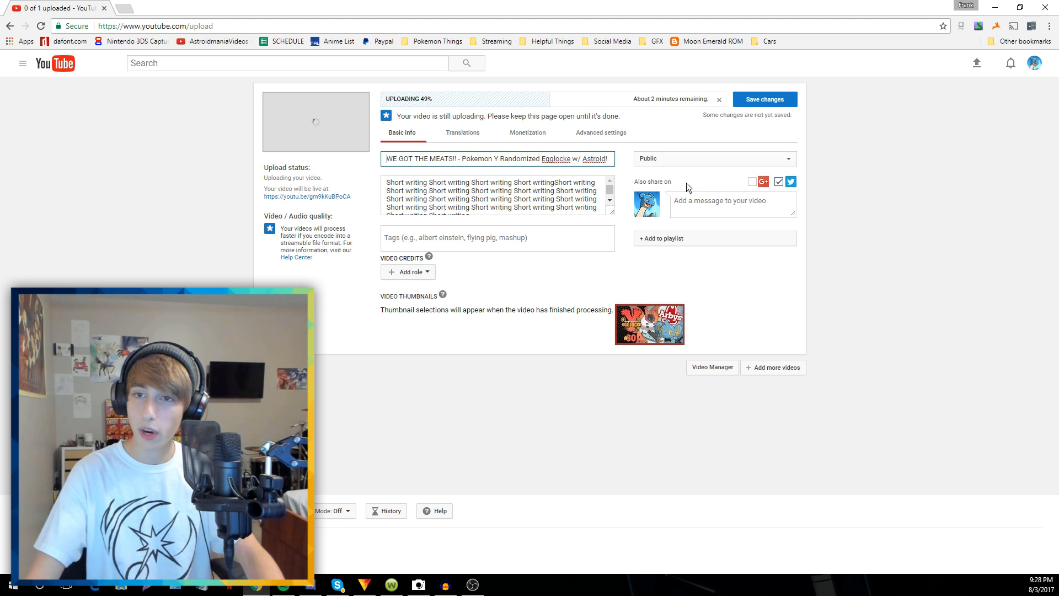
Copy the full title into the share message box
{"action": "triple_click", "coordinate": [556, 160]}
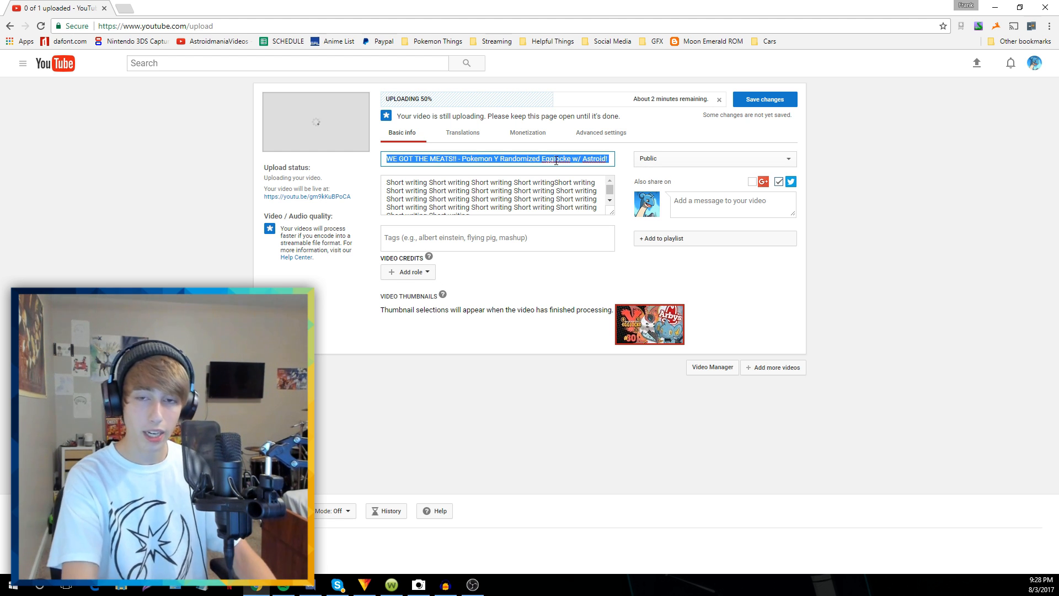
{"action": "left_click", "coordinate": [725, 202]}
{"action": "type", "text": "WE GOT THE MEATS!! - Pokemon Y Randomized Egglocke w/ Astroid! Ep 30!"}
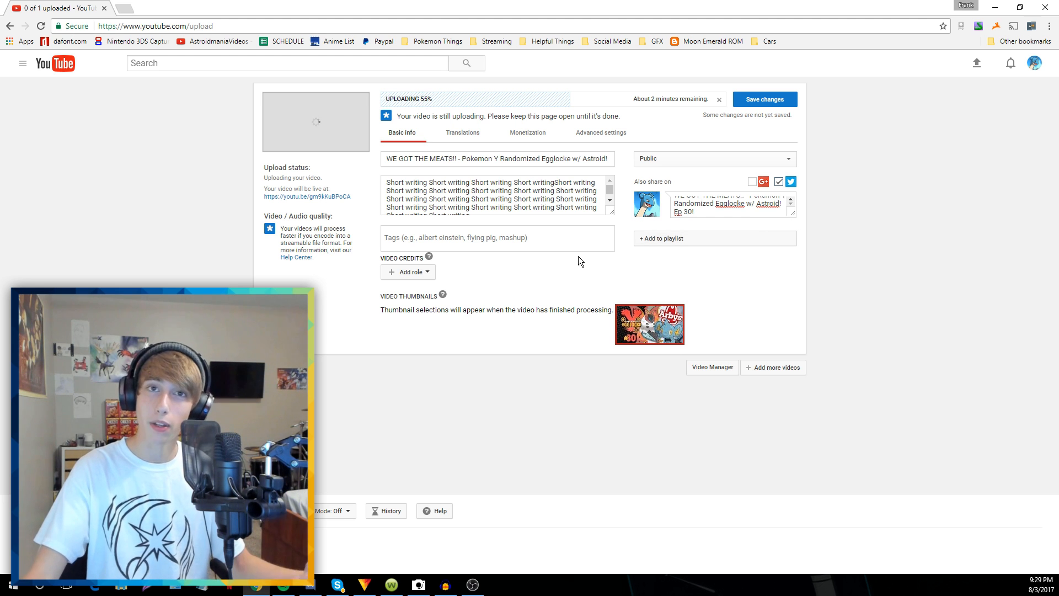
Open the Y DESCRIPTION text file in Notepad
{"action": "left_click", "coordinate": [610, 214]}
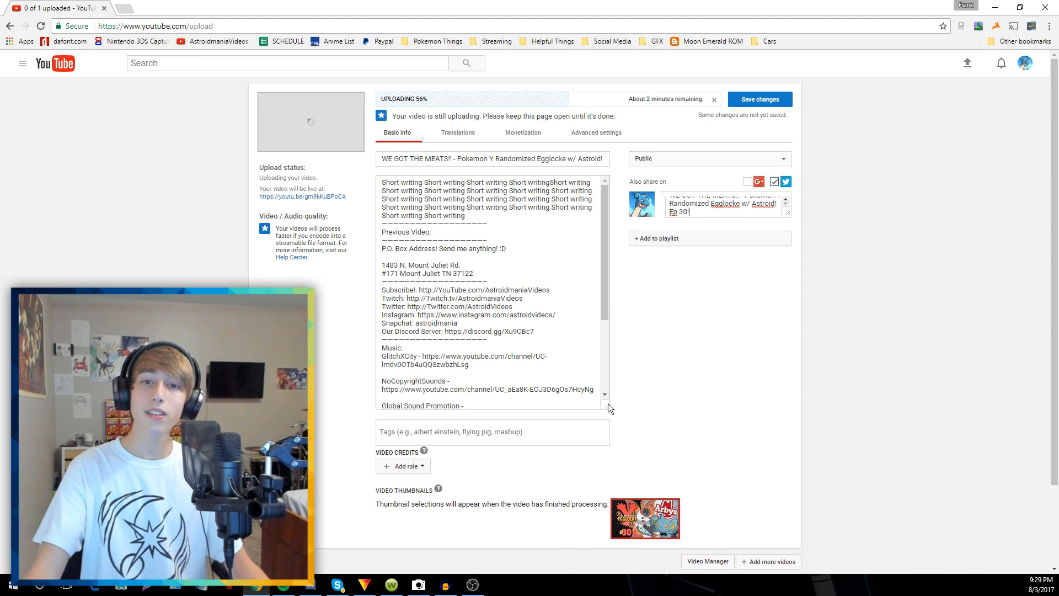
{"action": "scroll", "coordinate": [591, 410], "scroll_direction": "down", "scroll_amount": 2}
{"action": "scroll", "coordinate": [494, 214], "scroll_direction": "up", "scroll_amount": 2}
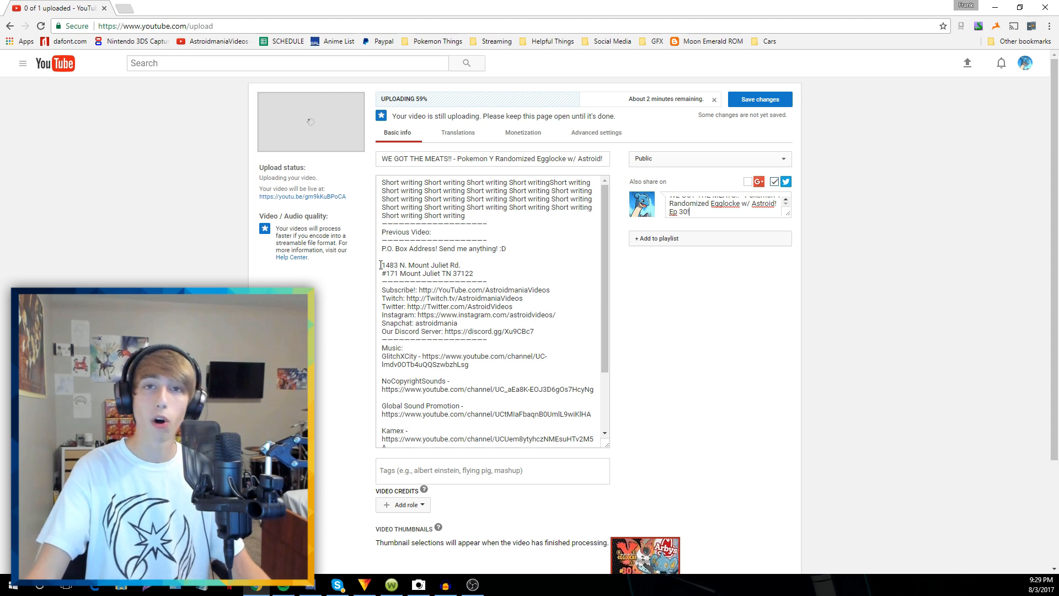
{"action": "left_click", "coordinate": [210, 585]}
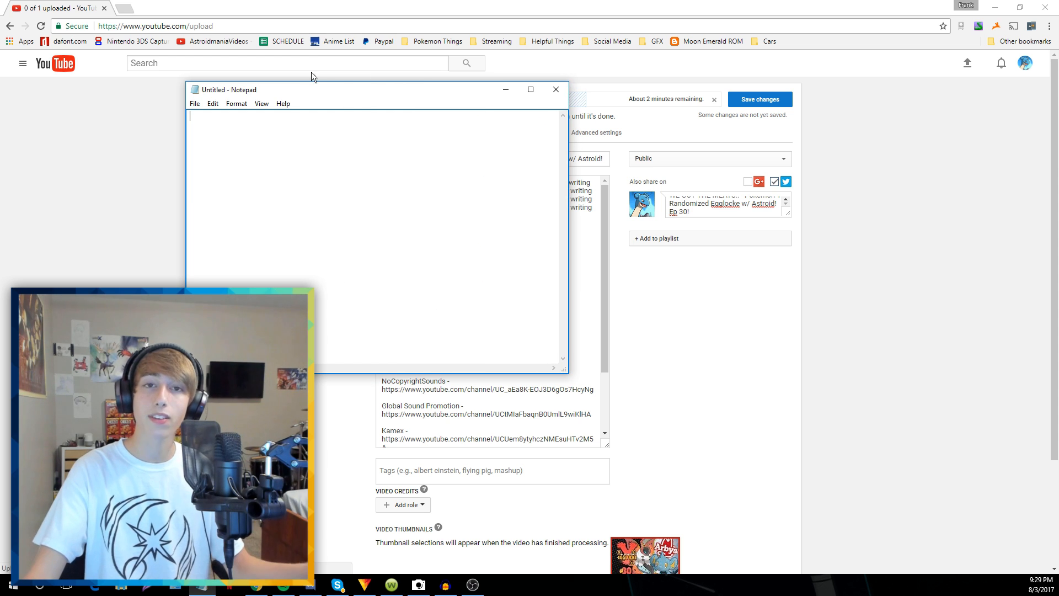
{"action": "left_click", "coordinate": [212, 103]}
{"action": "left_click", "coordinate": [194, 103]}
{"action": "left_click", "coordinate": [202, 130]}
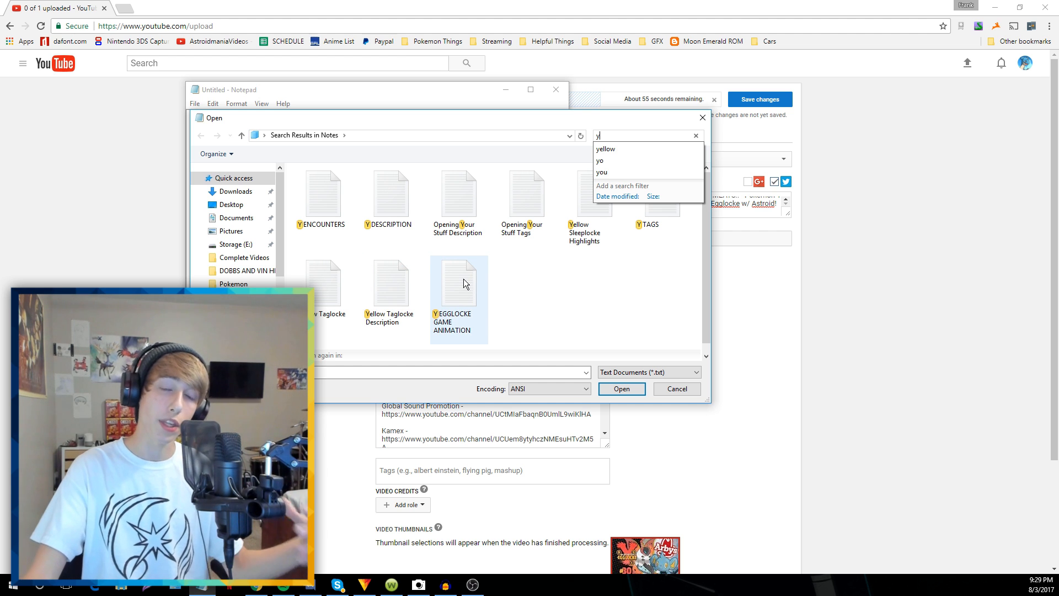
{"action": "double_click", "coordinate": [374, 196]}
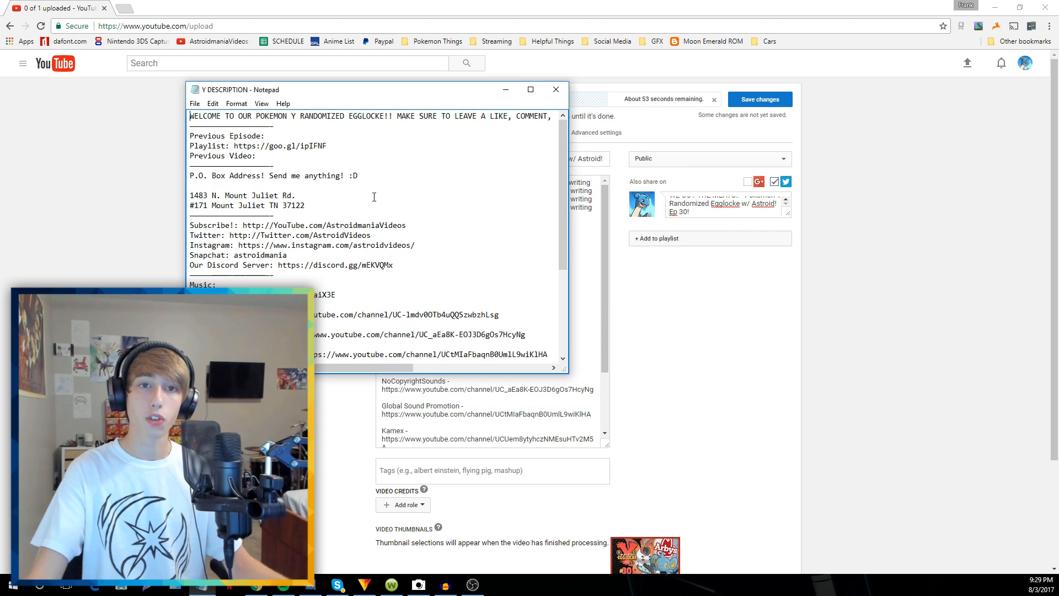
Copy the Y DESCRIPTION text and paste it over YouTube's placeholder description
{"action": "key", "text": "ctrl+a"}
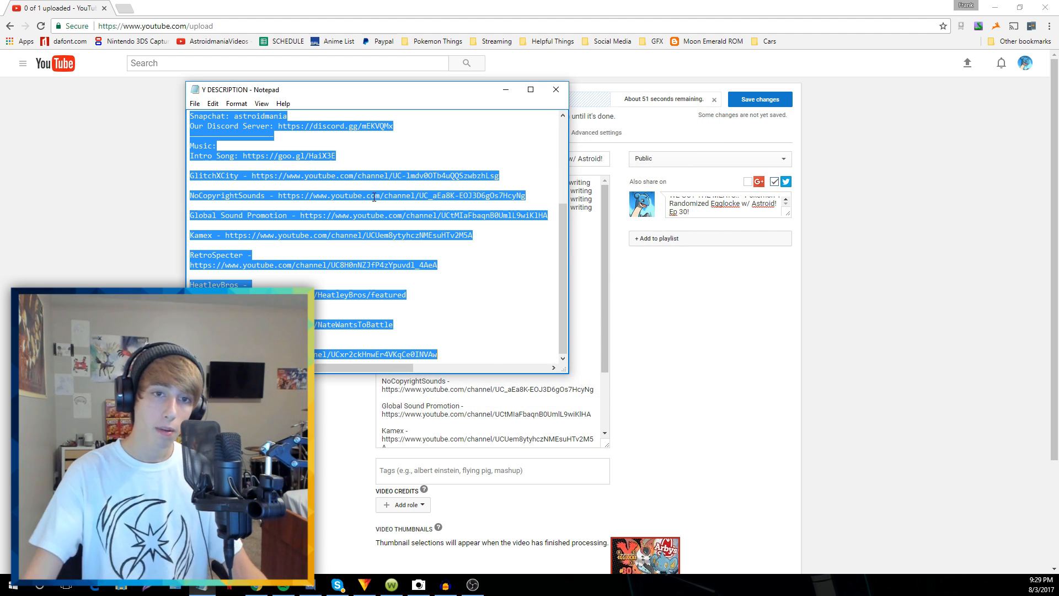
{"action": "key", "text": "alt+Tab"}
{"action": "left_click", "coordinate": [485, 210]}
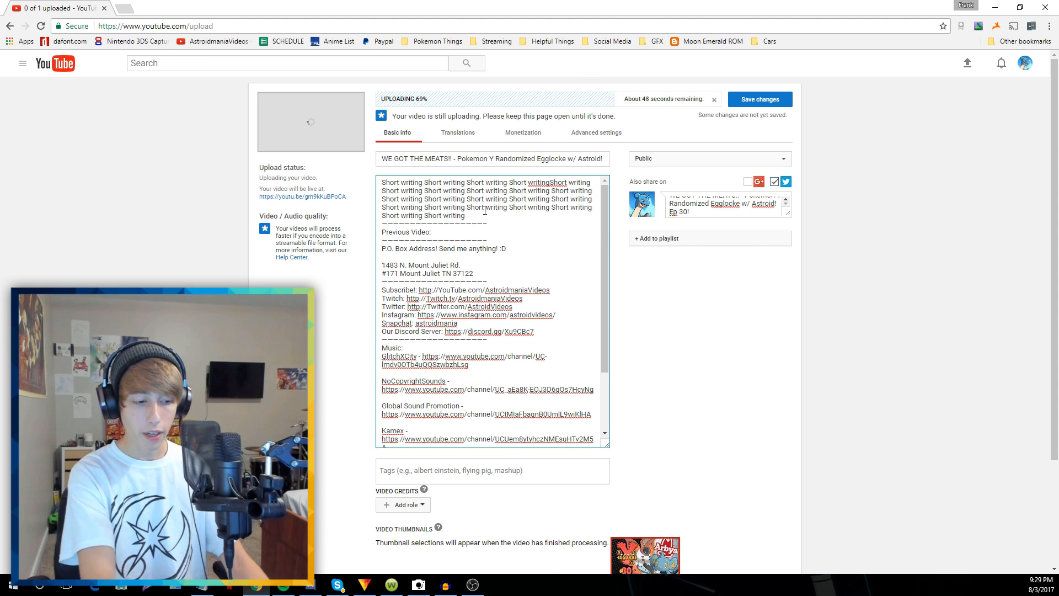
{"action": "key", "text": "ctrl+a"}
{"action": "key", "text": "ctrl+v"}
{"action": "scroll", "coordinate": [565, 210], "scroll_direction": "up", "scroll_amount": 3}
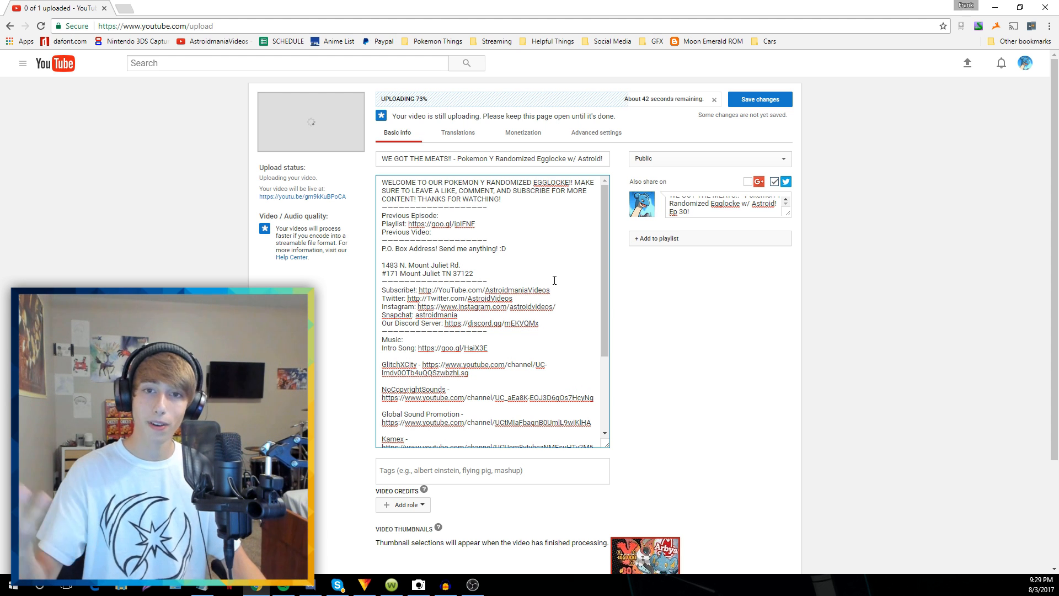
Search the web for a URL shortener and copy the WE MATCH!! video's link from the channel page
{"action": "left_click", "coordinate": [128, 9]}
{"action": "type", "text": "url shor"}
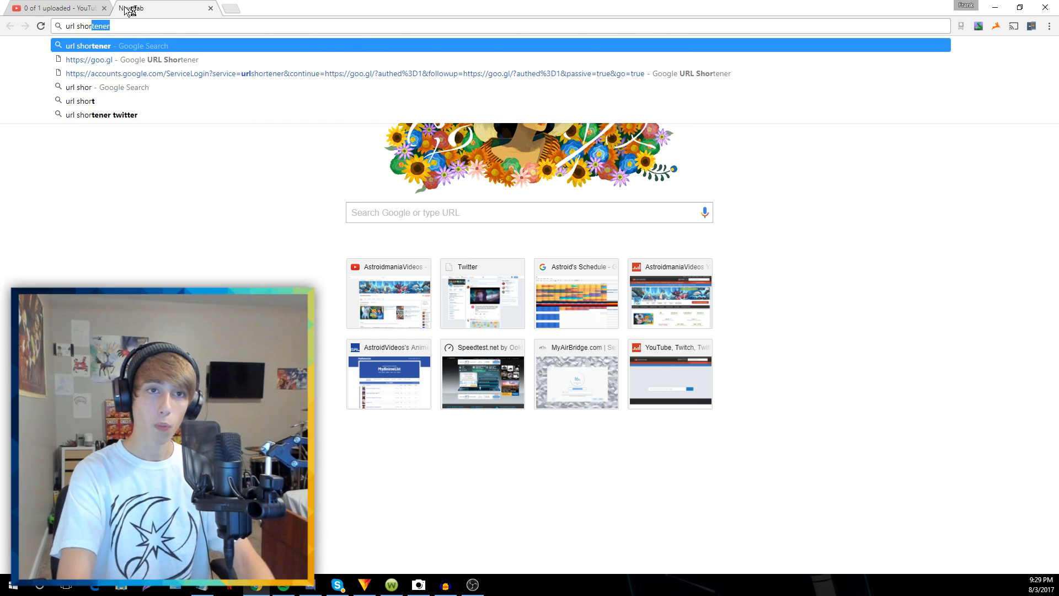
{"action": "key", "text": "Return"}
{"action": "left_click", "coordinate": [128, 9]}
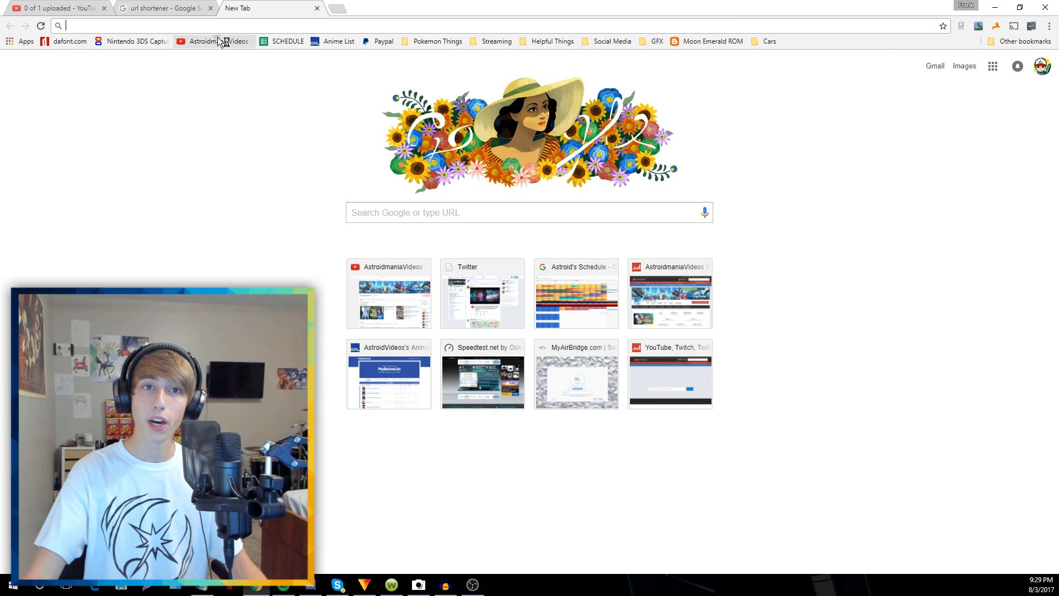
{"action": "key", "text": "ctrl+shift+Tab"}
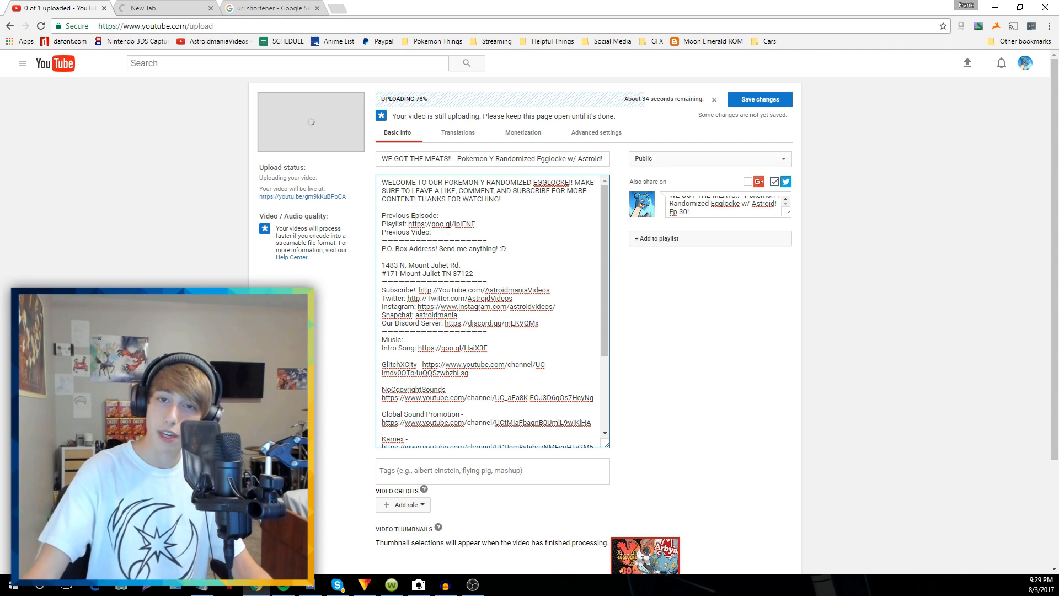
{"action": "key", "text": "ctrl+Tab"}
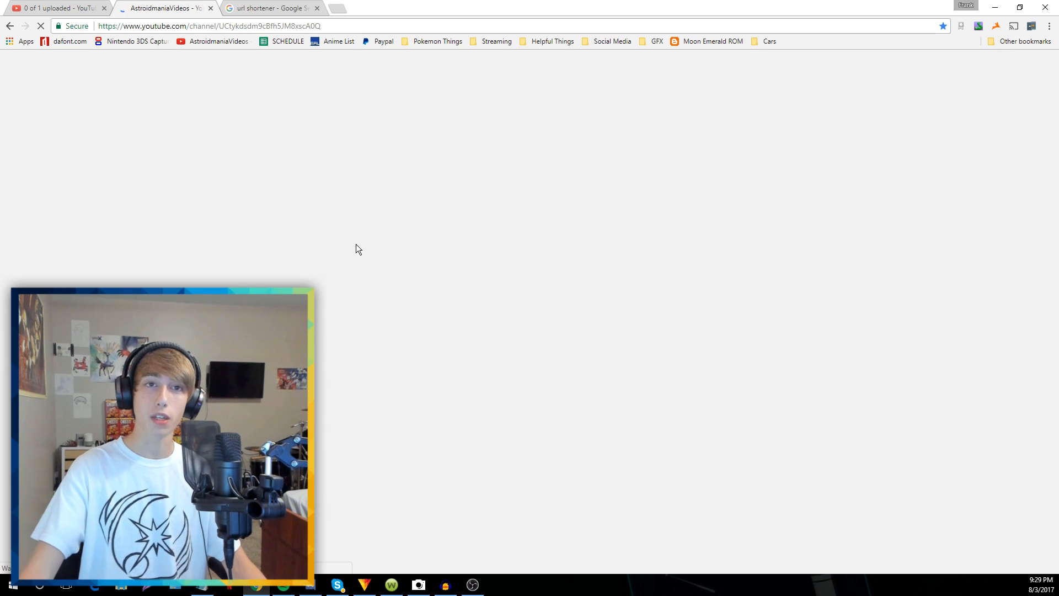
{"action": "scroll", "coordinate": [186, 181], "scroll_direction": "down", "scroll_amount": 3}
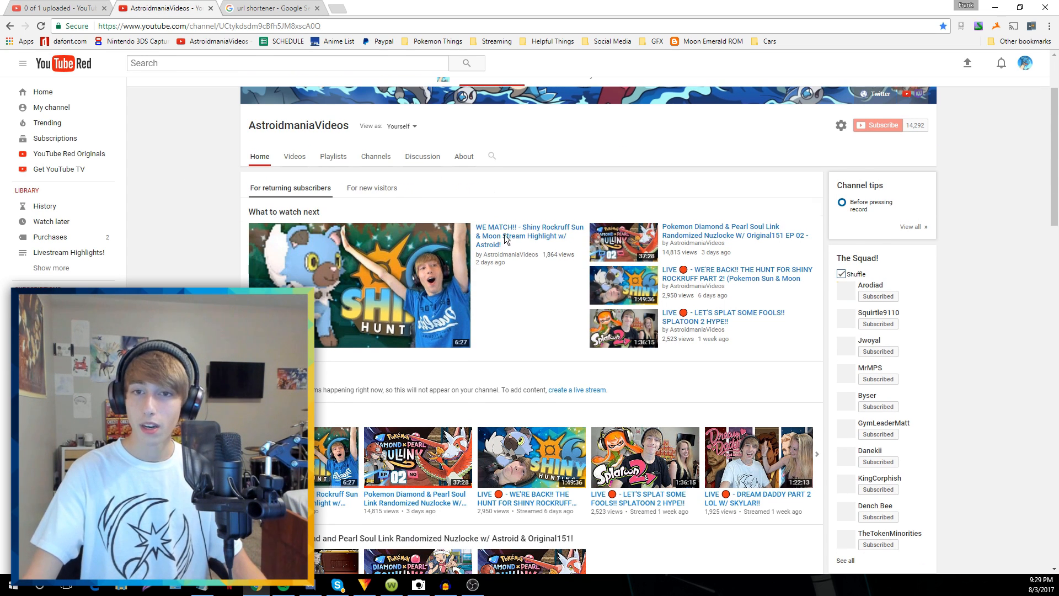
{"action": "right_click", "coordinate": [508, 237]}
{"action": "left_click", "coordinate": [547, 301]}
Shorten the WE MATCH!! link with Google URL Shortener and paste it after 'Previous Video:'
{"action": "left_click", "coordinate": [259, 7]}
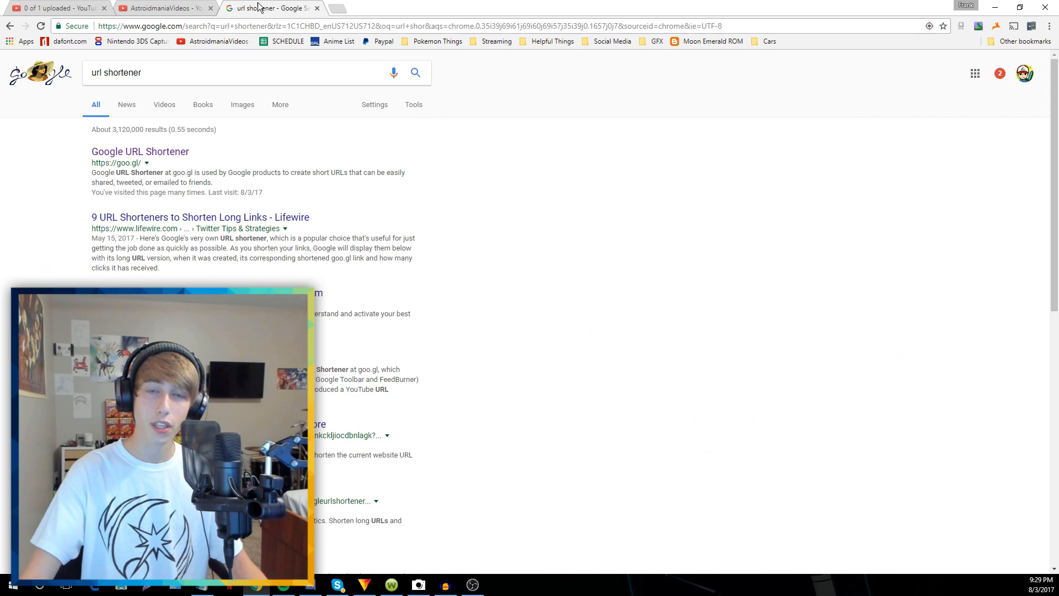
{"action": "left_click", "coordinate": [183, 152]}
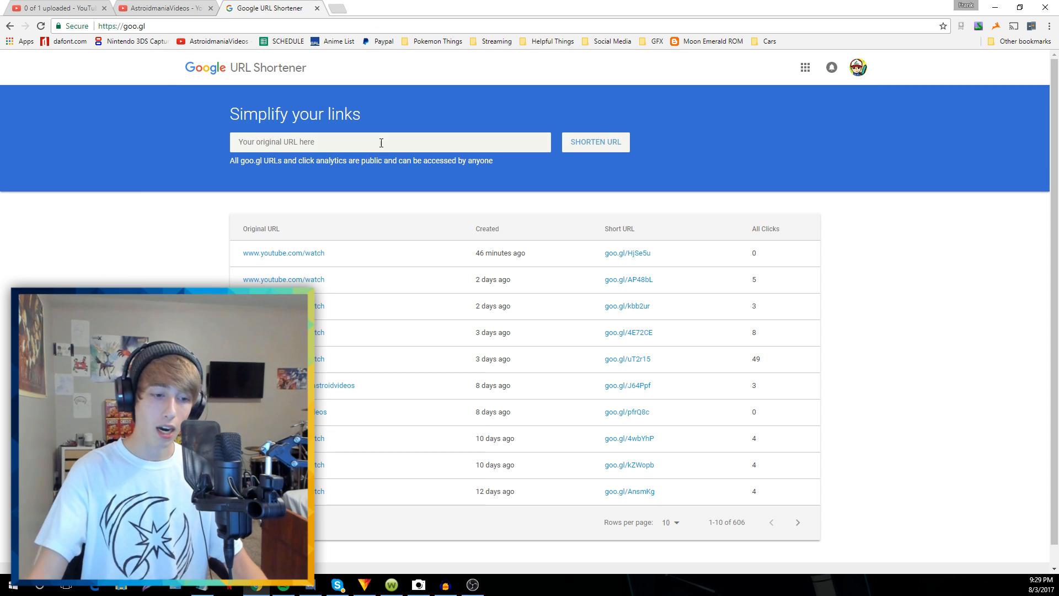
{"action": "left_click", "coordinate": [381, 143]}
{"action": "key", "text": "ctrl+v"}
{"action": "left_click", "coordinate": [579, 142]}
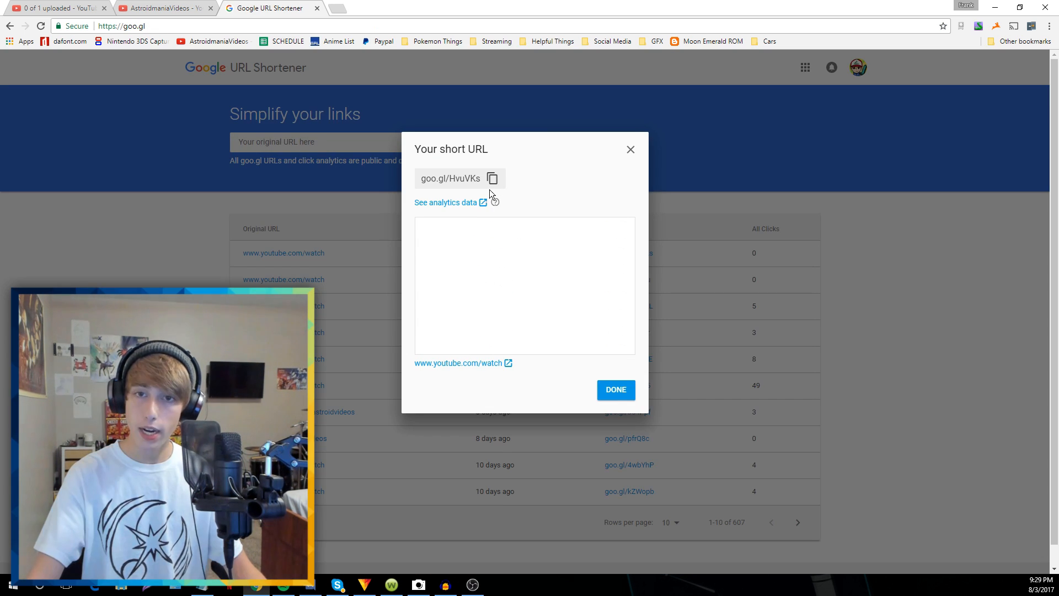
{"action": "left_click", "coordinate": [492, 179]}
{"action": "key", "text": "ctrl+1"}
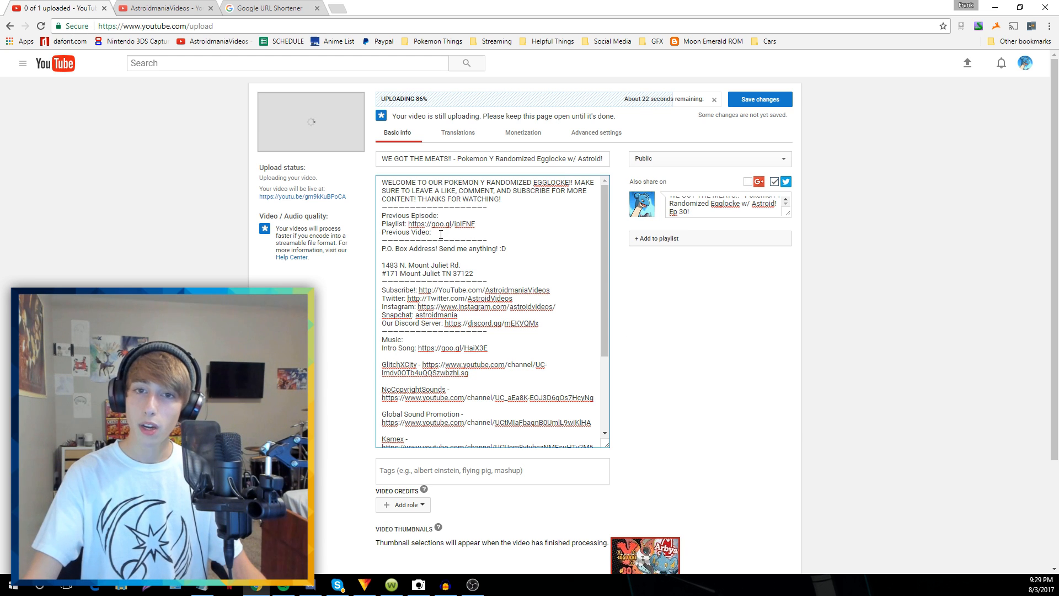
{"action": "key", "text": "ctrl+v"}
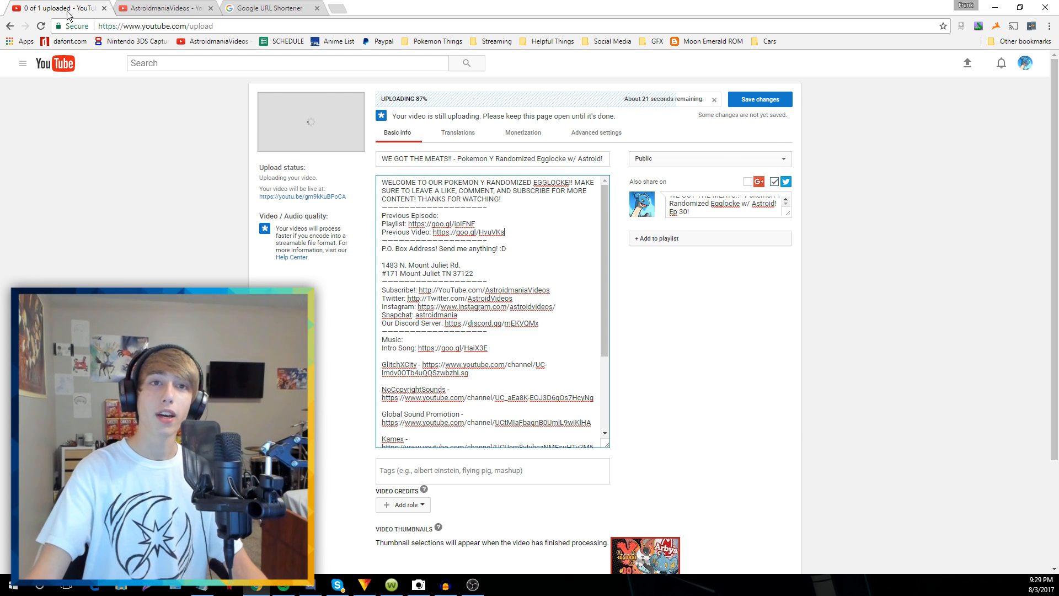
Copy the IT DOESN'T GET BETTER THAN THIS video's link from the channel page
{"action": "left_click", "coordinate": [160, 7]}
{"action": "scroll", "coordinate": [420, 271], "scroll_direction": "down", "scroll_amount": 1}
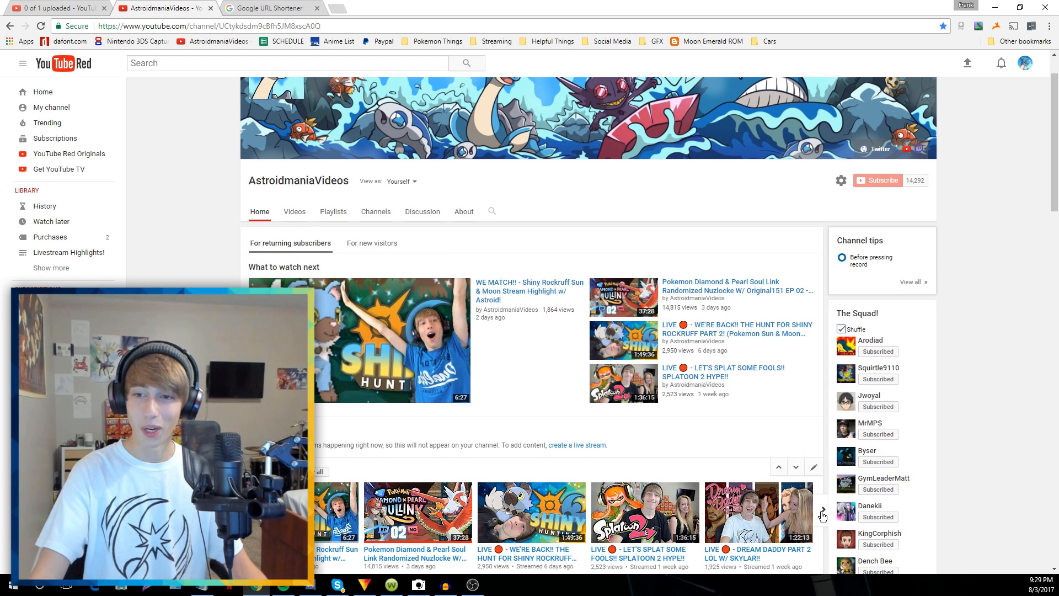
{"action": "scroll", "coordinate": [717, 447], "scroll_direction": "down", "scroll_amount": 1}
{"action": "scroll", "coordinate": [699, 438], "scroll_direction": "down", "scroll_amount": 1}
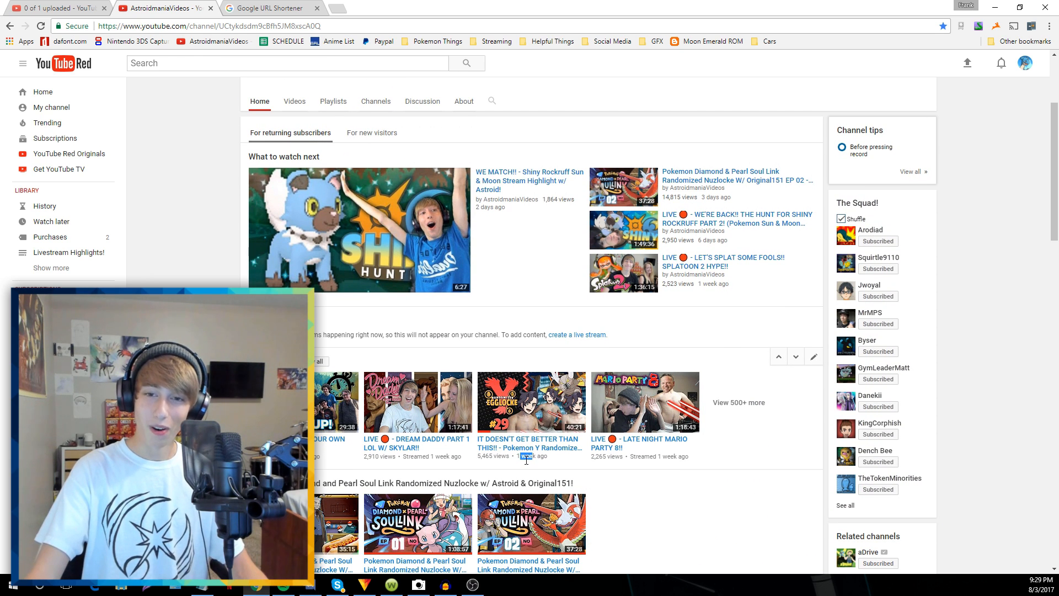
{"action": "right_click", "coordinate": [520, 445]}
{"action": "left_click", "coordinate": [562, 506]}
Shorten that second link on goo.gl and paste it after 'Previous Episode:' in the description
{"action": "left_click", "coordinate": [282, 11]}
{"action": "key", "text": "ctrl+v"}
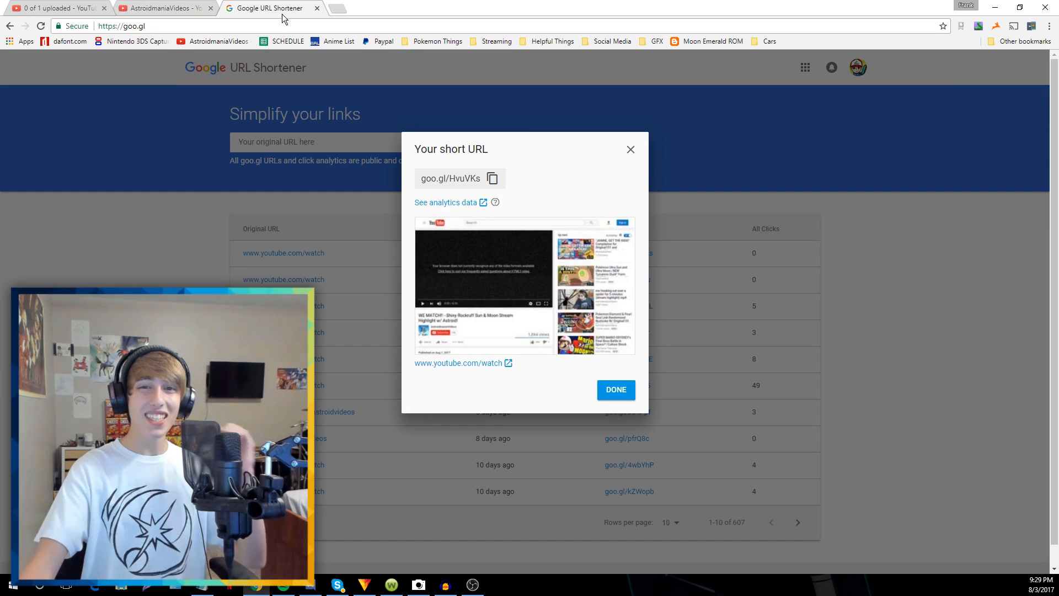
{"action": "left_click", "coordinate": [630, 150]}
{"action": "left_click", "coordinate": [357, 139]}
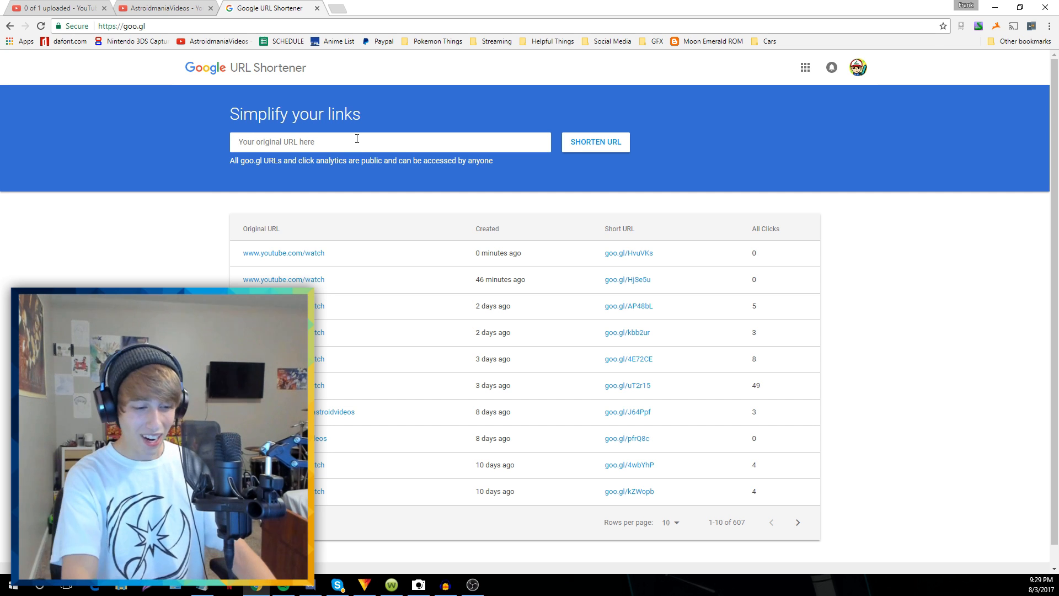
{"action": "key", "text": "ctrl+v"}
{"action": "left_click", "coordinate": [566, 152]}
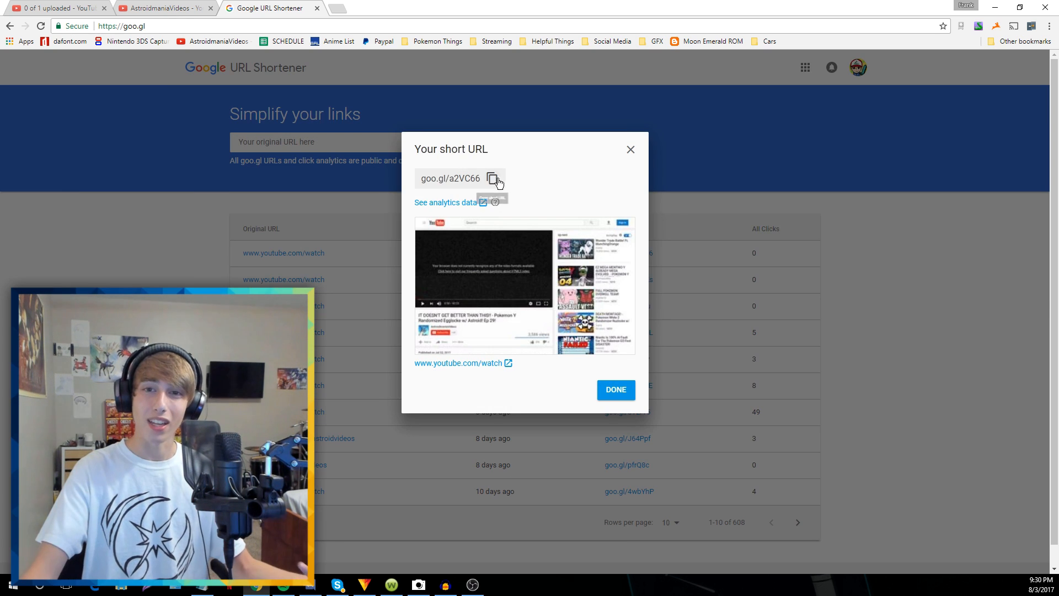
{"action": "left_click", "coordinate": [493, 177]}
{"action": "left_click", "coordinate": [60, 5]}
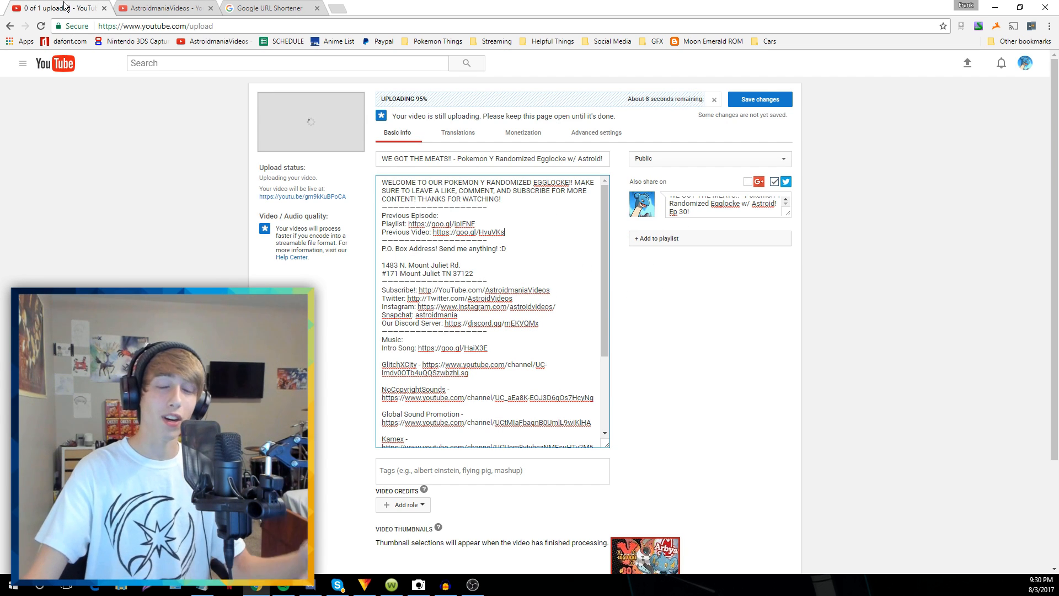
{"action": "key", "text": "ctrl+v"}
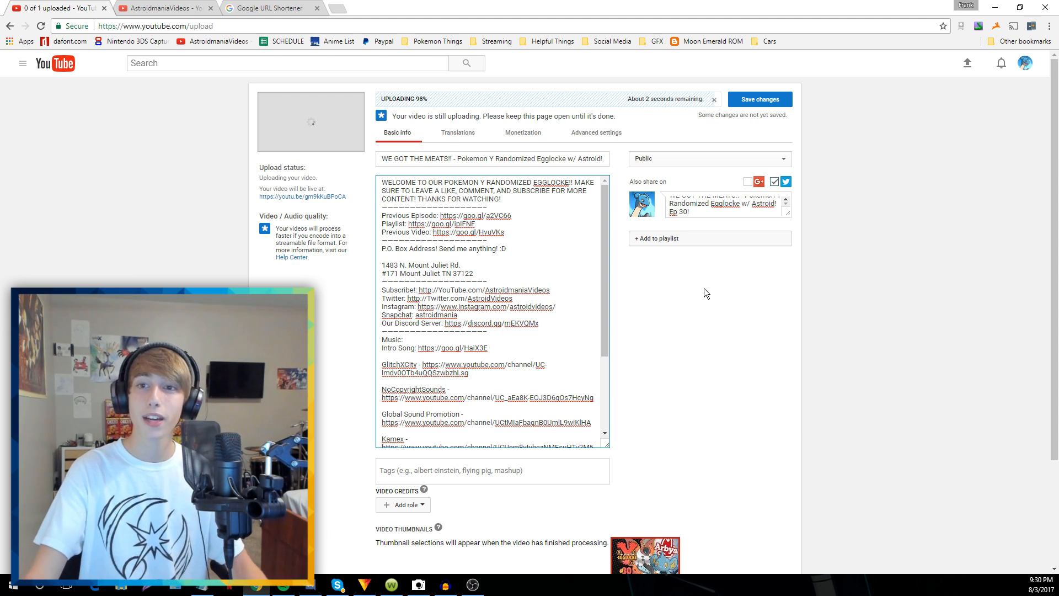
{"action": "left_click", "coordinate": [656, 240]}
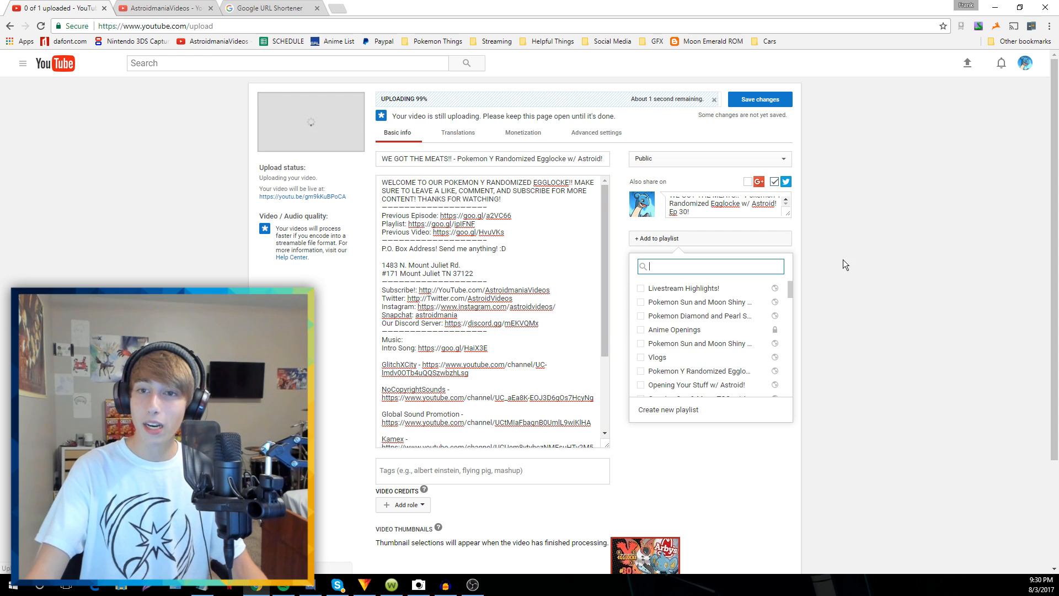
{"action": "scroll", "coordinate": [706, 347], "scroll_direction": "down", "scroll_amount": 2}
Tick the Pokemon Y Randomized Egglocke w/ Astroid! playlist and close the playlist list
{"action": "left_click", "coordinate": [699, 315]}
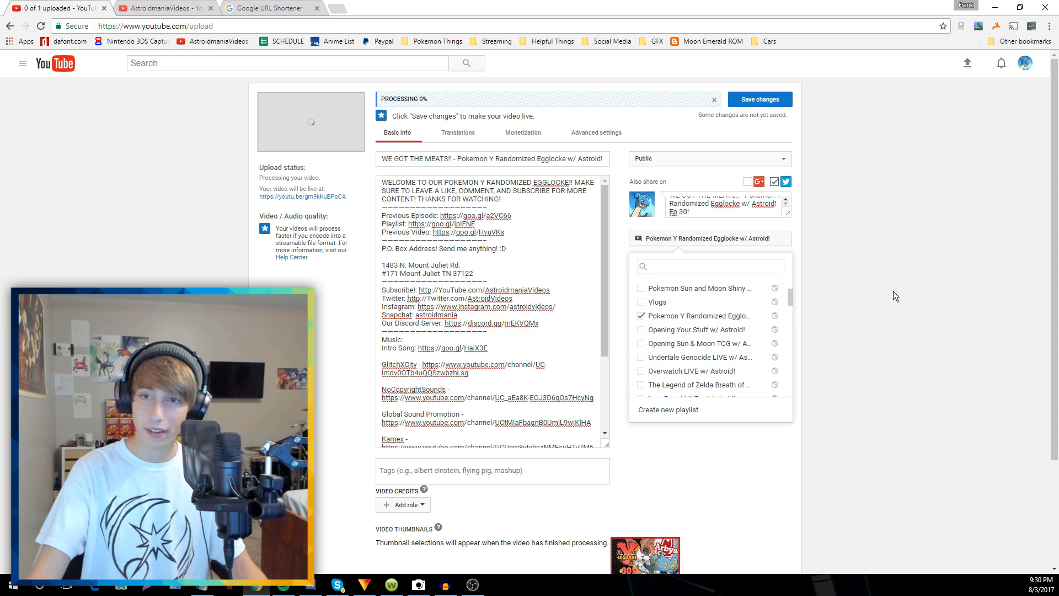
{"action": "left_click", "coordinate": [892, 290]}
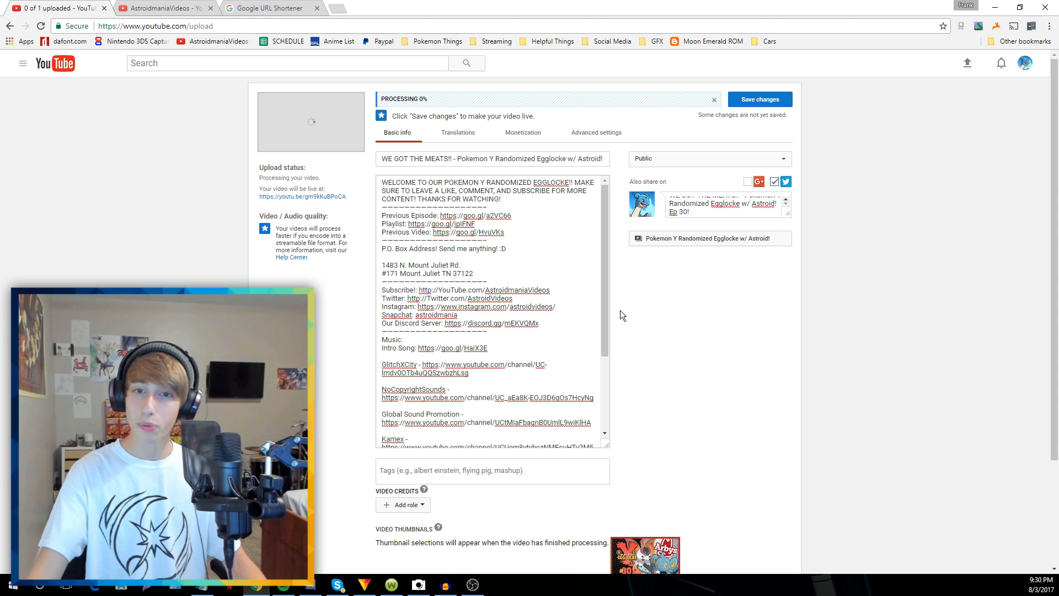
Copy the whole tag list from the Y TAGS text file and paste it into the video's Tags field
{"action": "key", "text": "alt+Tab"}
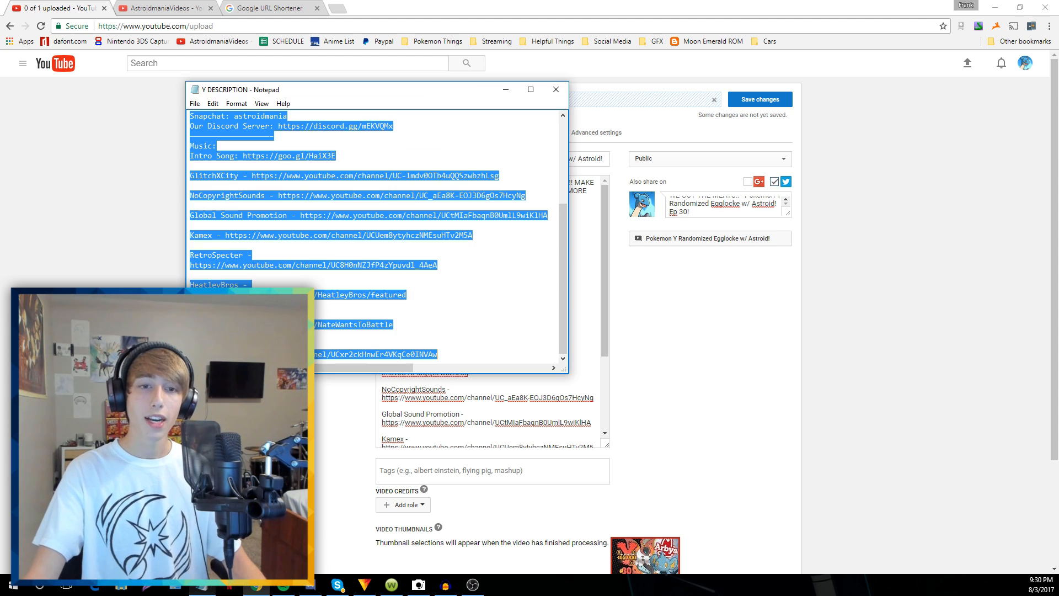
{"action": "key", "text": "alt+f"}
{"action": "key", "text": "o"}
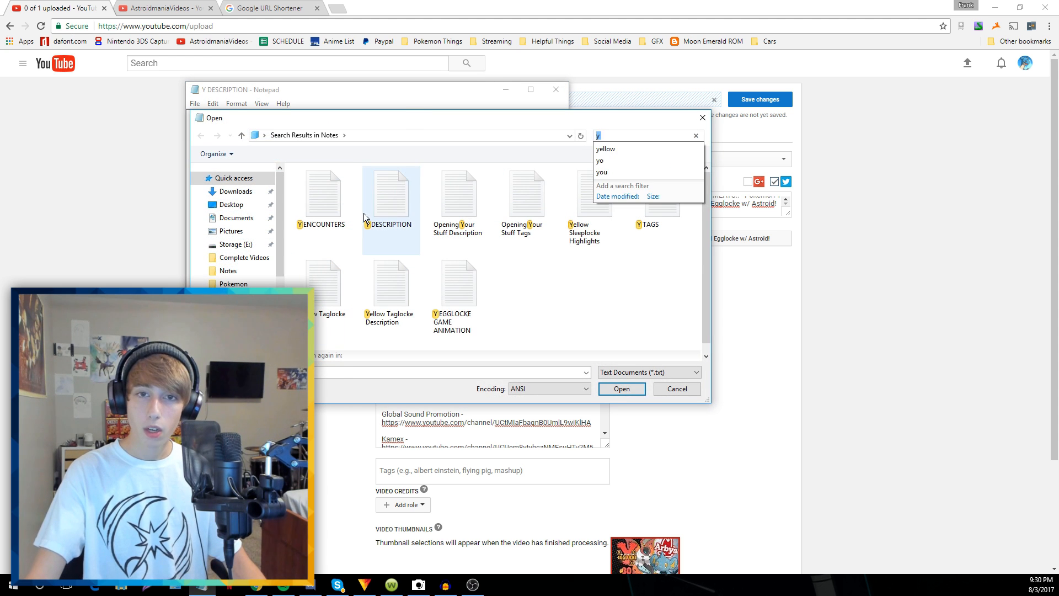
{"action": "left_click", "coordinate": [685, 206]}
{"action": "double_click", "coordinate": [685, 206]}
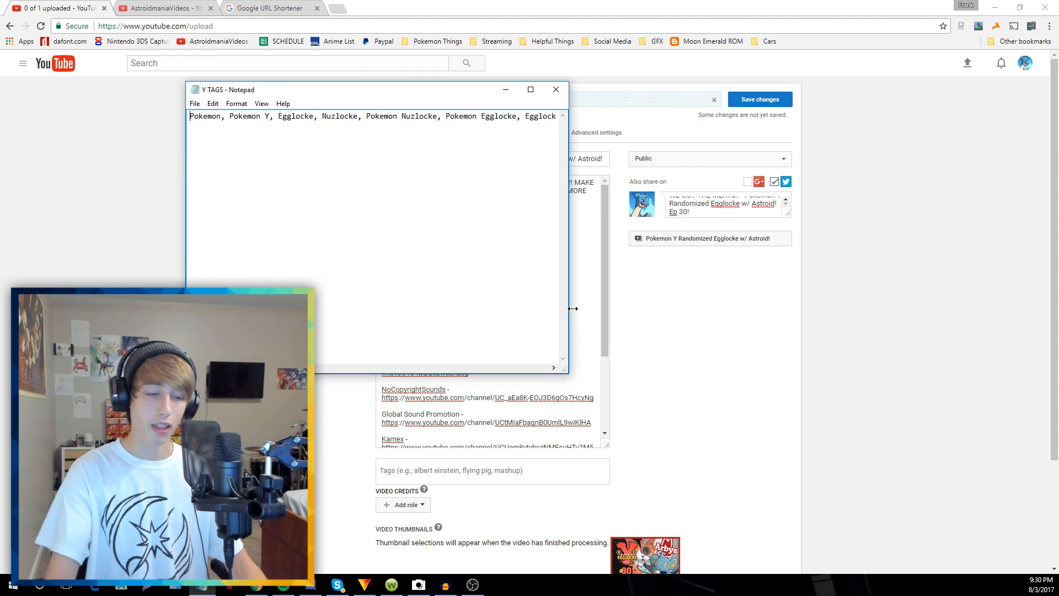
{"action": "key", "text": "ctrl+a"}
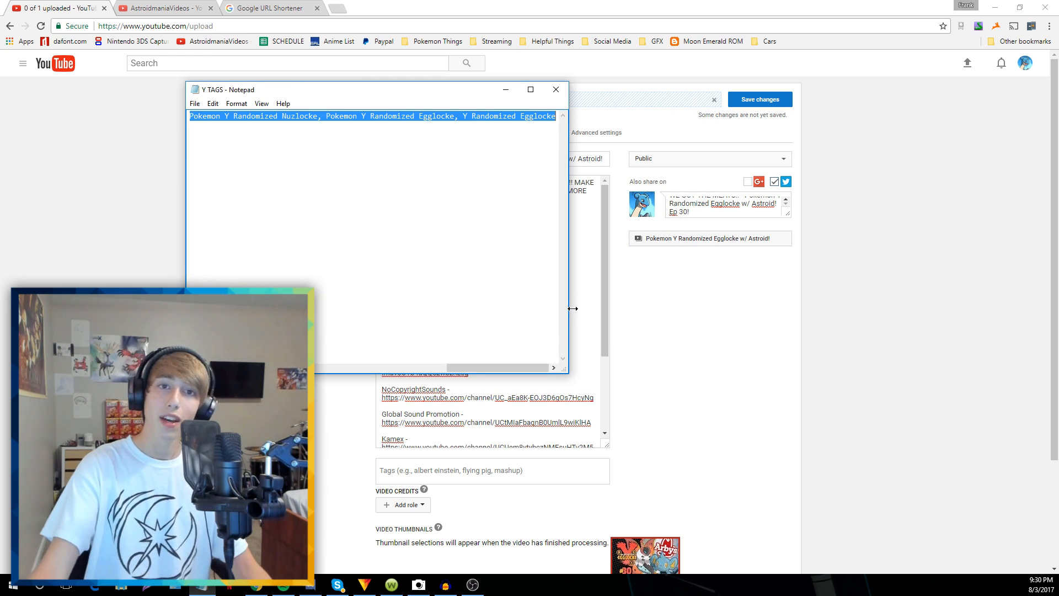
{"action": "key", "text": "ctrl+c"}
{"action": "left_click", "coordinate": [557, 89]}
{"action": "left_click", "coordinate": [459, 471]}
{"action": "key", "text": "ctrl+v"}
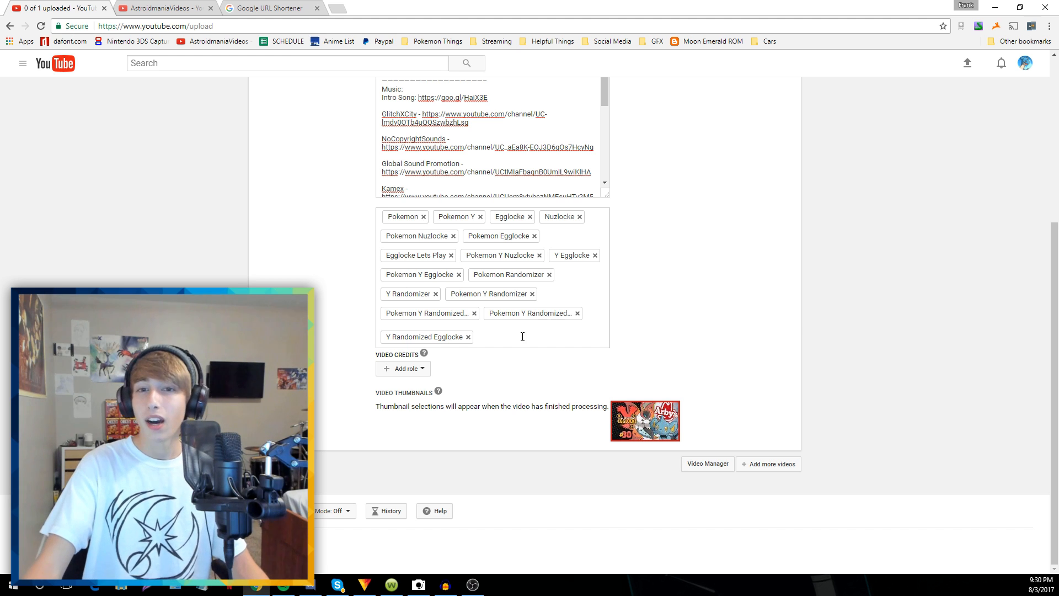
Drag the description box's resize corner upward to make it shorter
{"action": "scroll", "coordinate": [637, 345], "scroll_direction": "up", "scroll_amount": 5}
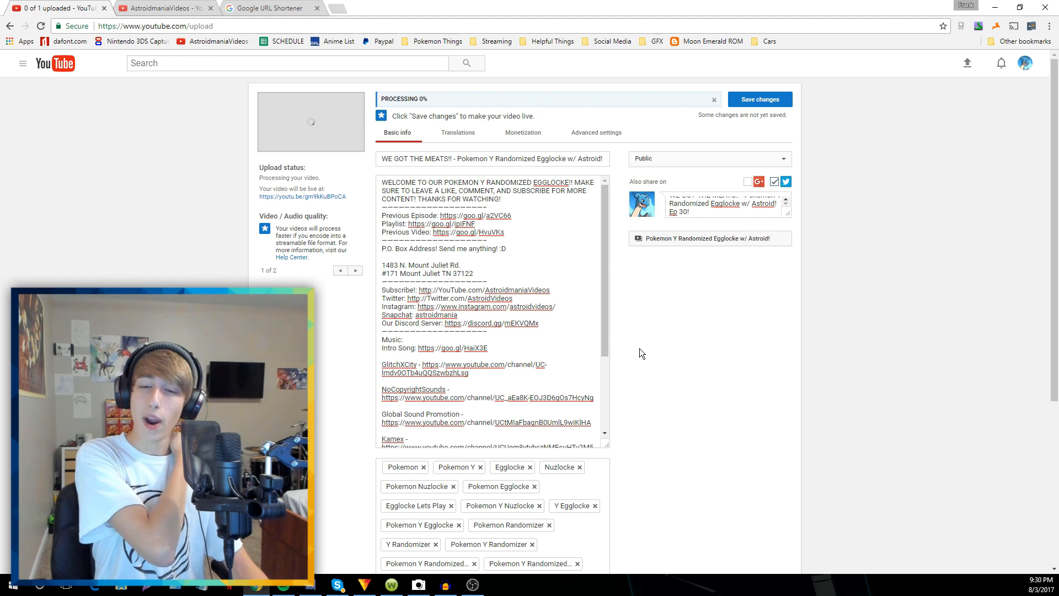
{"action": "scroll", "coordinate": [640, 349], "scroll_direction": "down", "scroll_amount": 3}
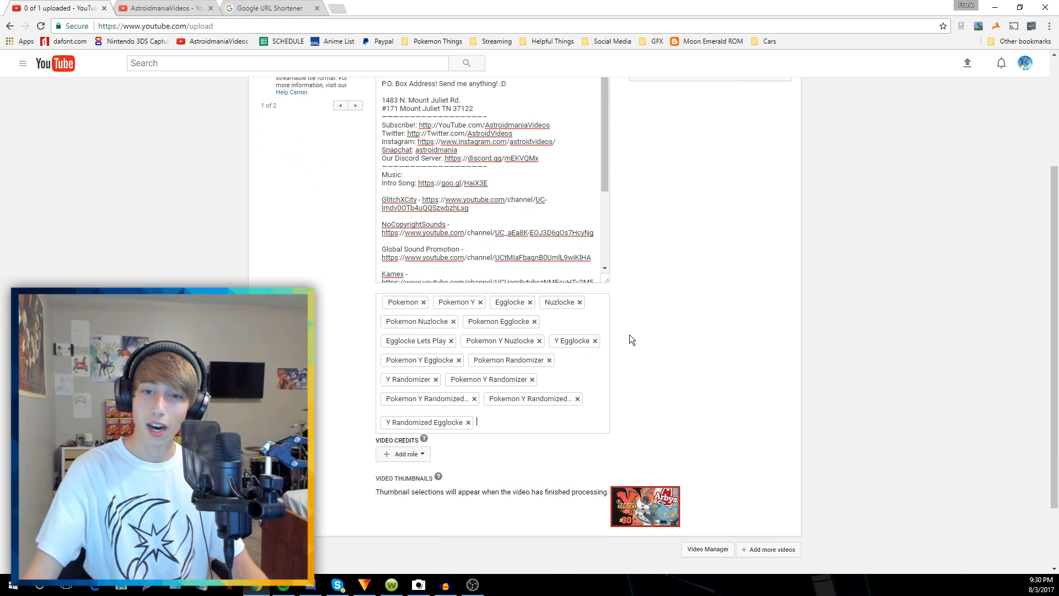
{"action": "scroll", "coordinate": [646, 339], "scroll_direction": "up", "scroll_amount": 3}
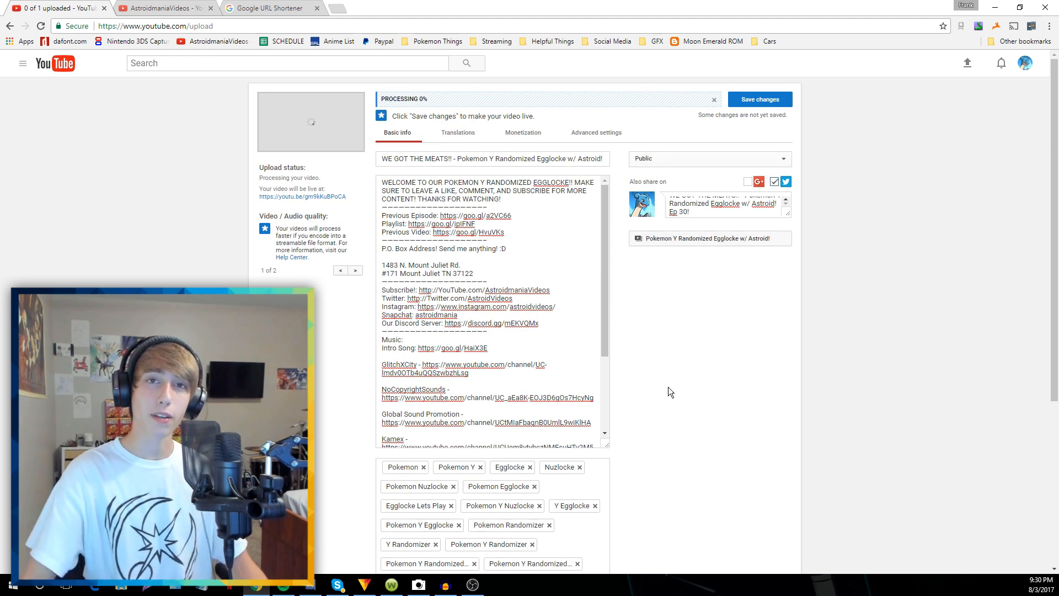
{"action": "scroll", "coordinate": [672, 402], "scroll_direction": "down", "scroll_amount": 3}
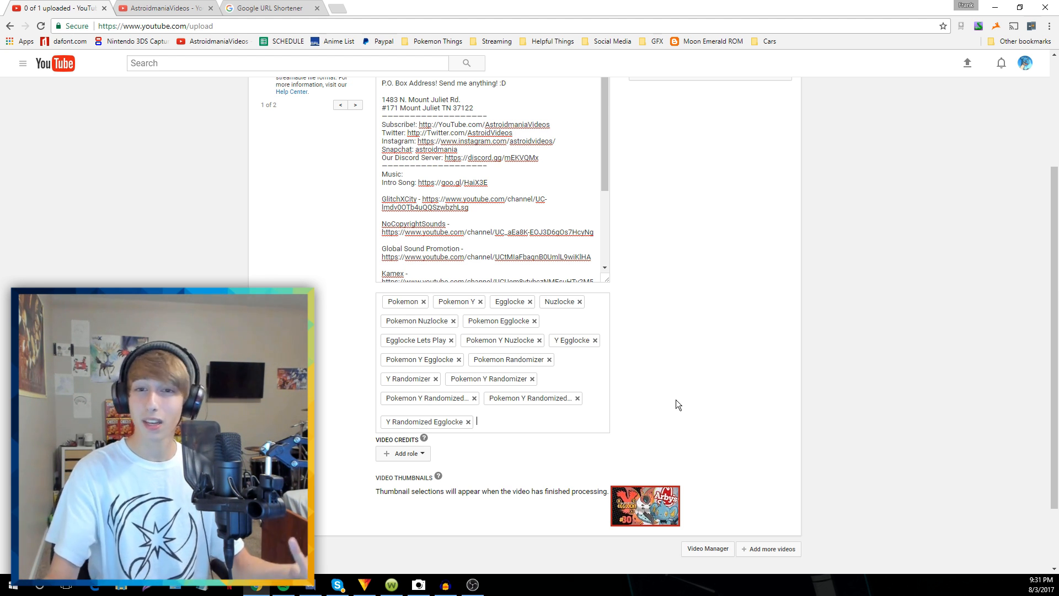
{"action": "scroll", "coordinate": [626, 362], "scroll_direction": "up", "scroll_amount": 2}
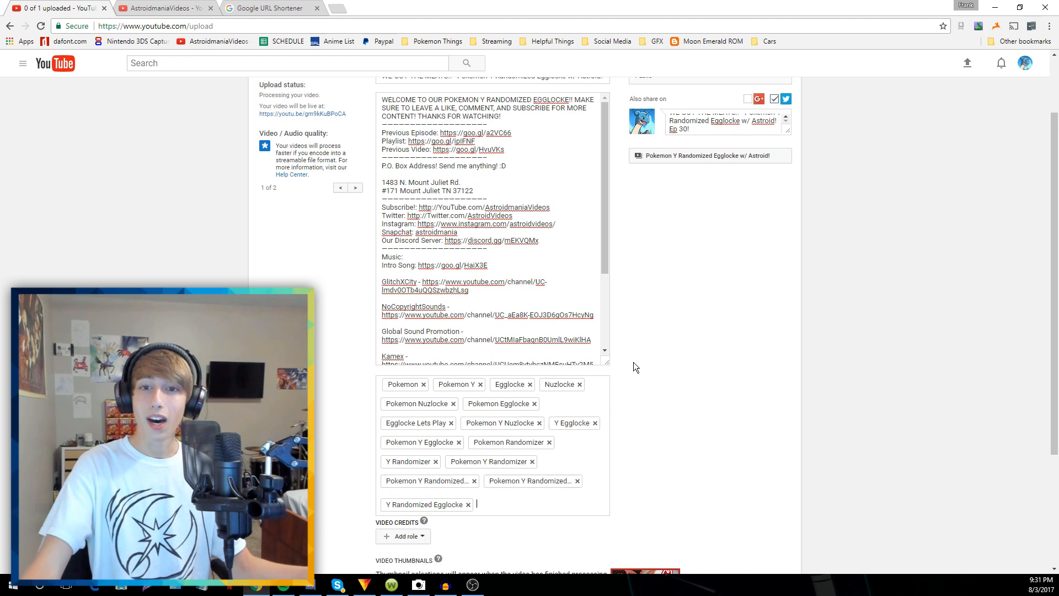
{"action": "scroll", "coordinate": [634, 362], "scroll_direction": "up", "scroll_amount": 1}
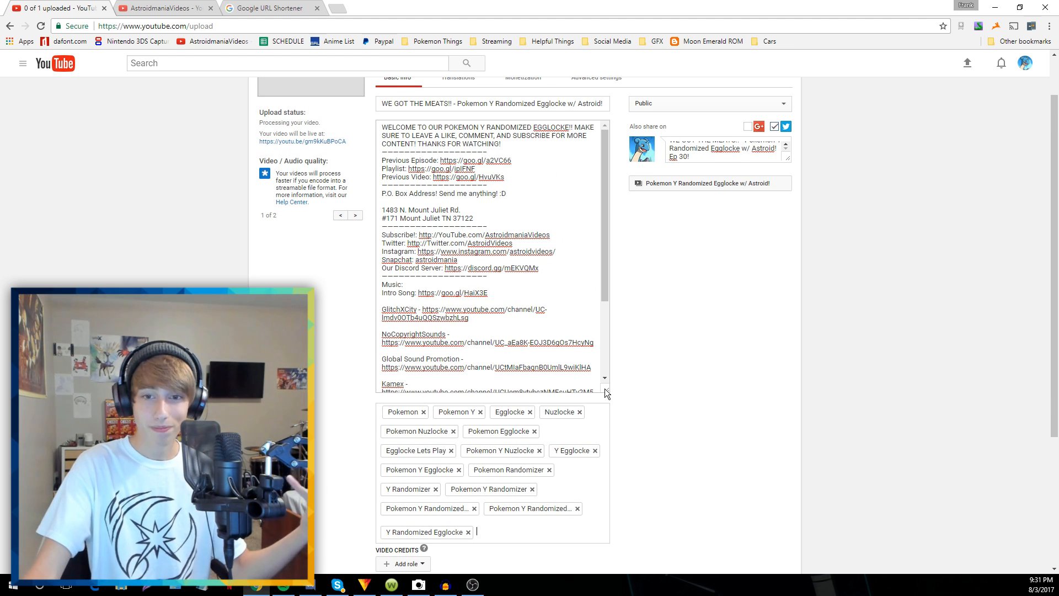
{"action": "left_click_drag", "start_coordinate": [605, 389], "coordinate": [619, 326]}
{"action": "scroll", "coordinate": [635, 328], "scroll_direction": "up", "scroll_amount": 2}
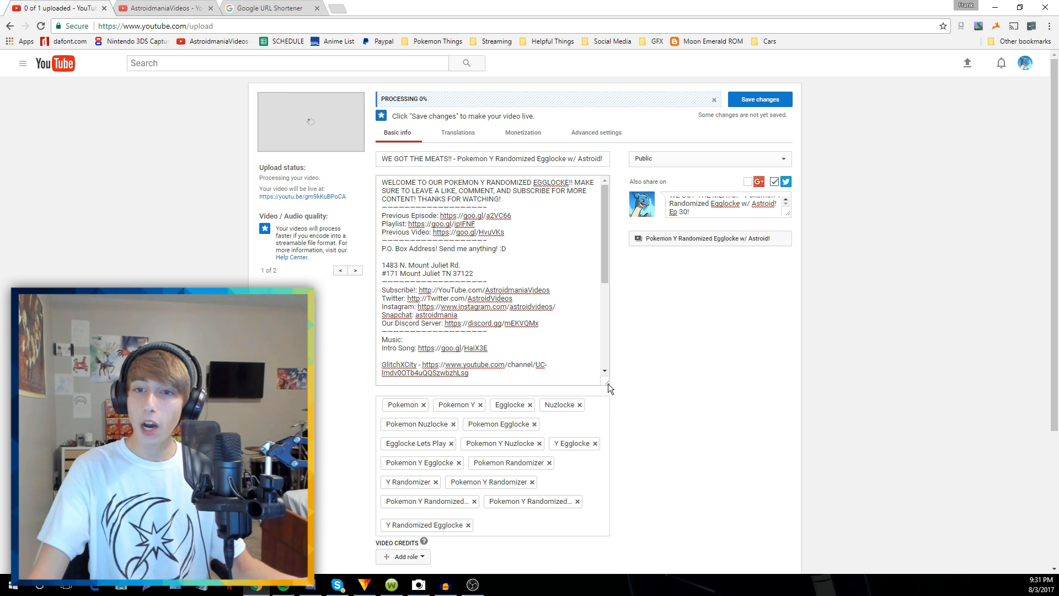
{"action": "left_click_drag", "start_coordinate": [608, 383], "coordinate": [607, 259]}
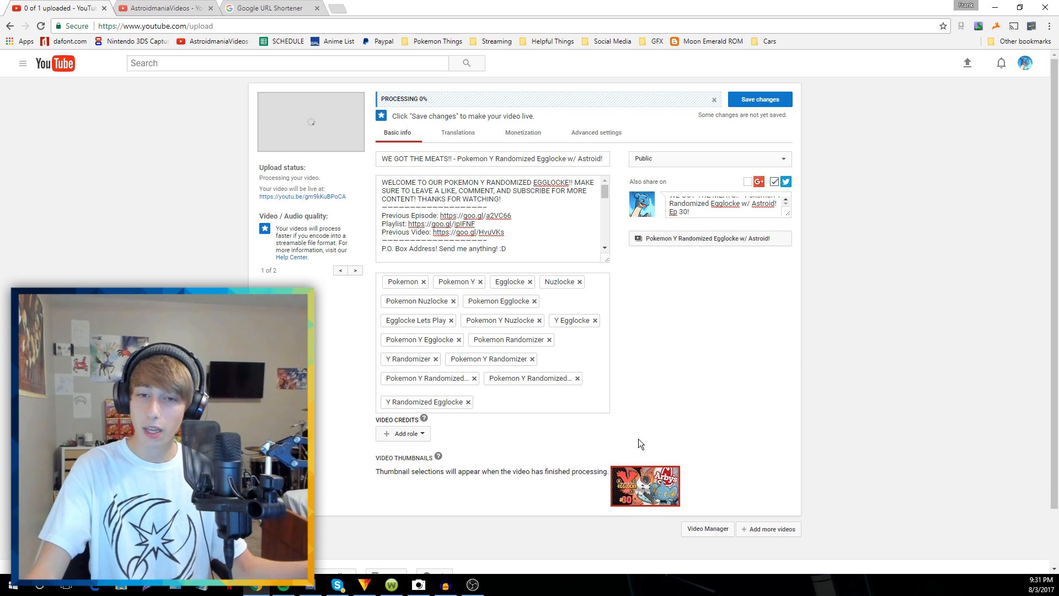
{"action": "left_click", "coordinate": [552, 402]}
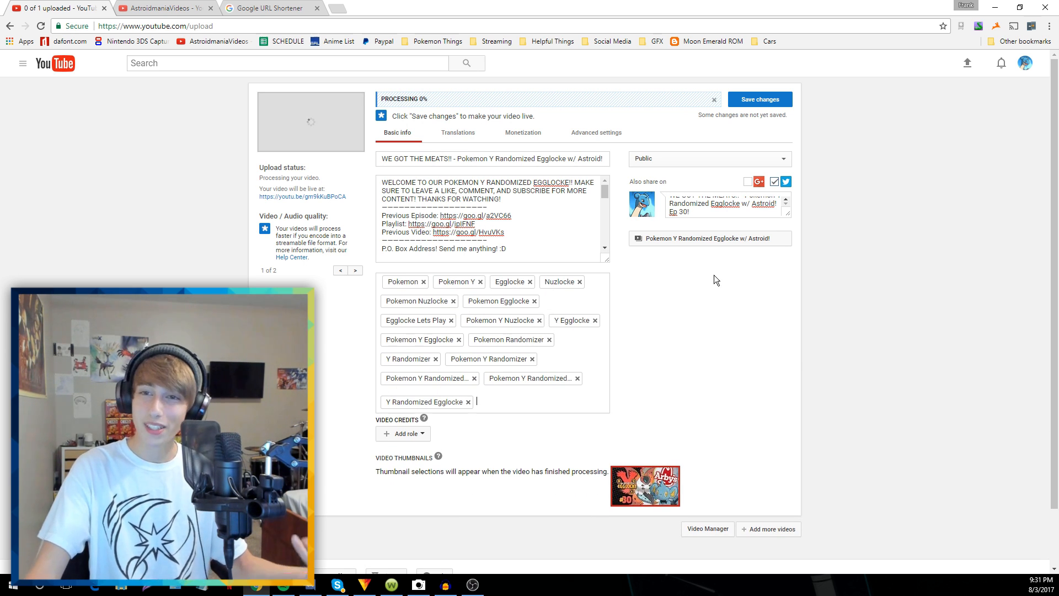
Save the video's changes and bring up the end screen editor for 'WE GOT THE MEATS!!' Ep 30
{"action": "left_click", "coordinate": [762, 100]}
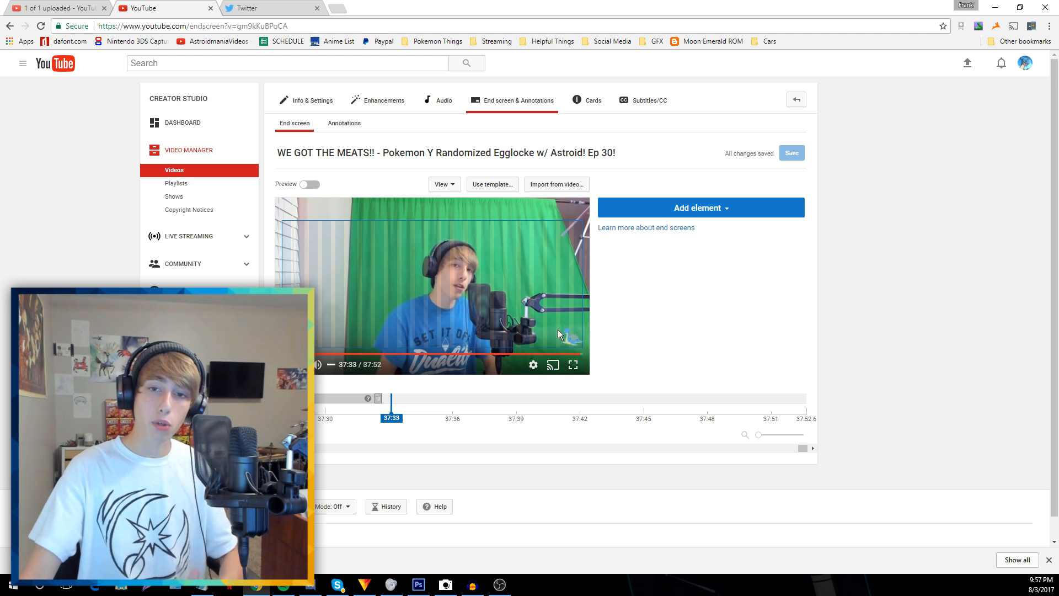
{"action": "mouse_move", "coordinate": [573, 328]}
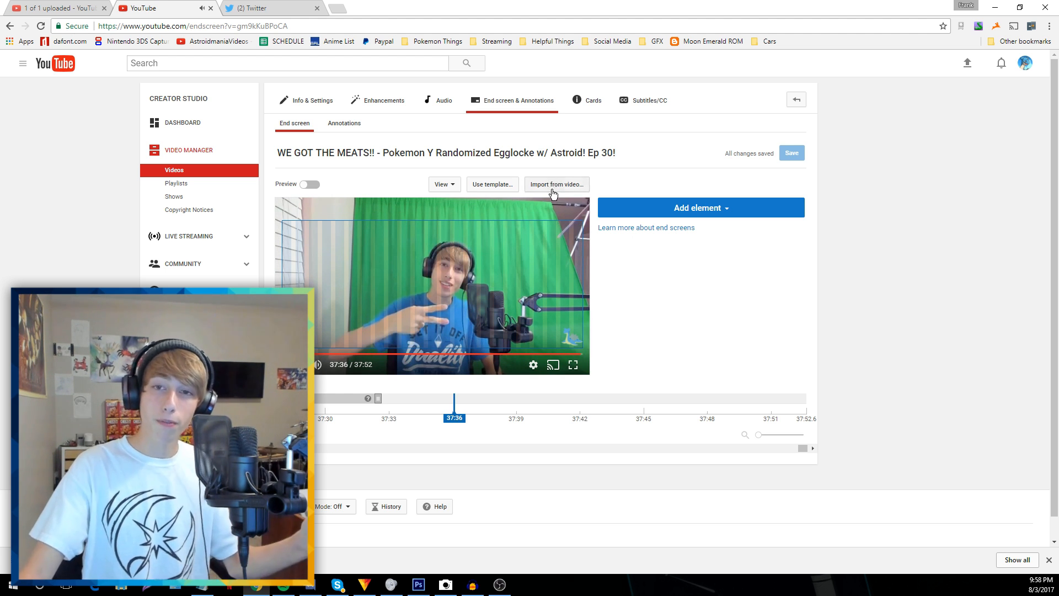
Import the earlier episode's end screen (subscribe plus two video elements) and play the preview
{"action": "left_click", "coordinate": [553, 189]}
{"action": "left_click", "coordinate": [467, 303]}
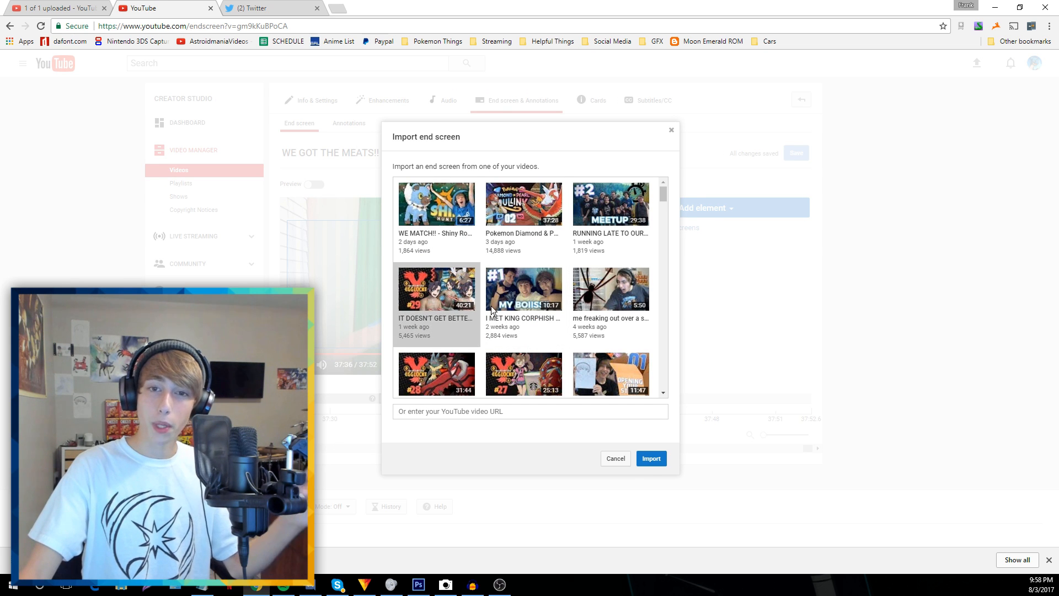
{"action": "left_click", "coordinate": [651, 458]}
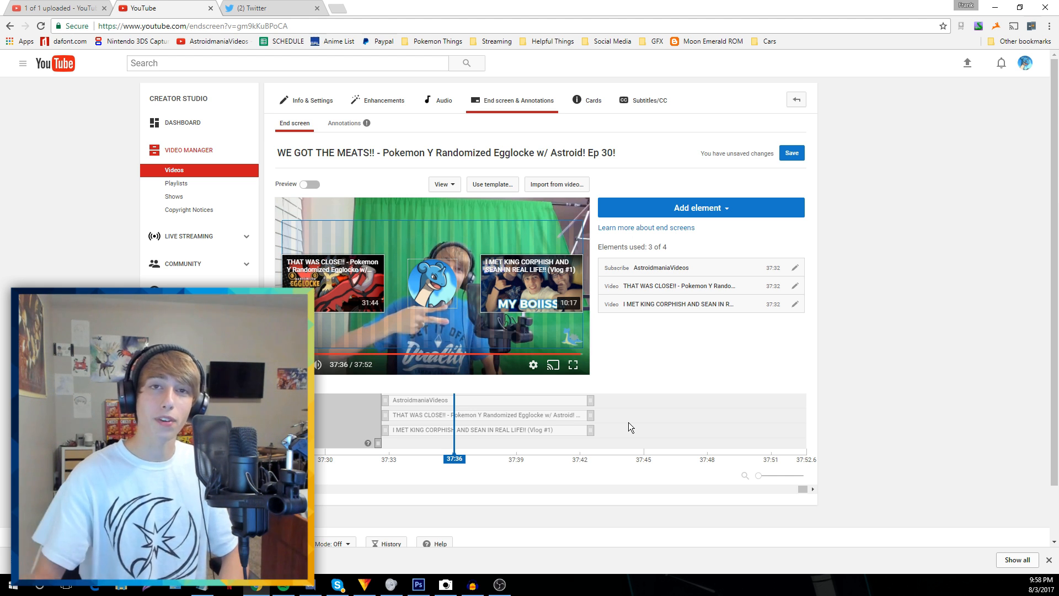
{"action": "mouse_move", "coordinate": [317, 366]}
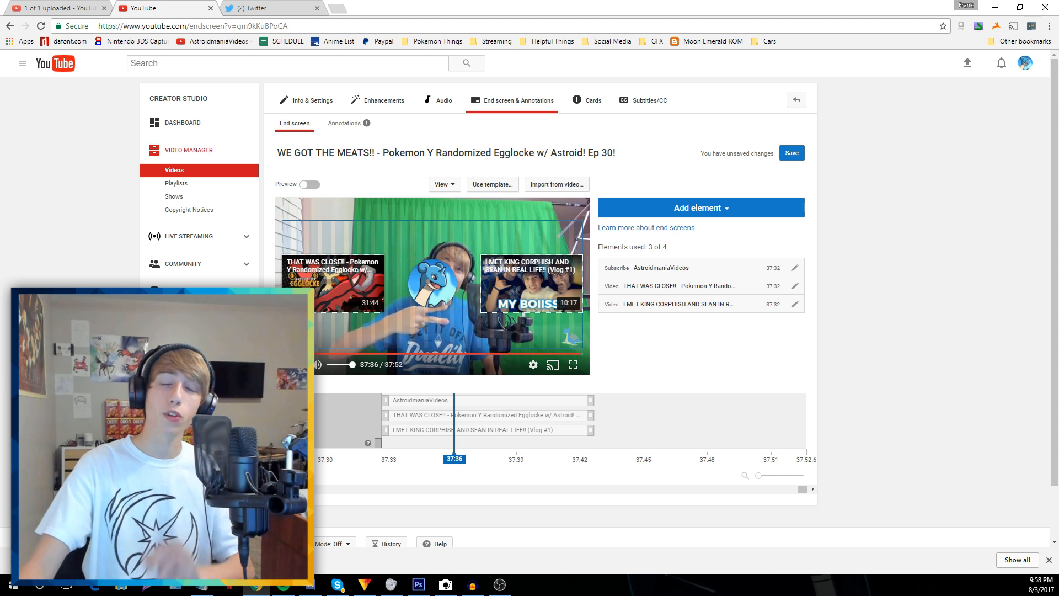
{"action": "key", "text": "space"}
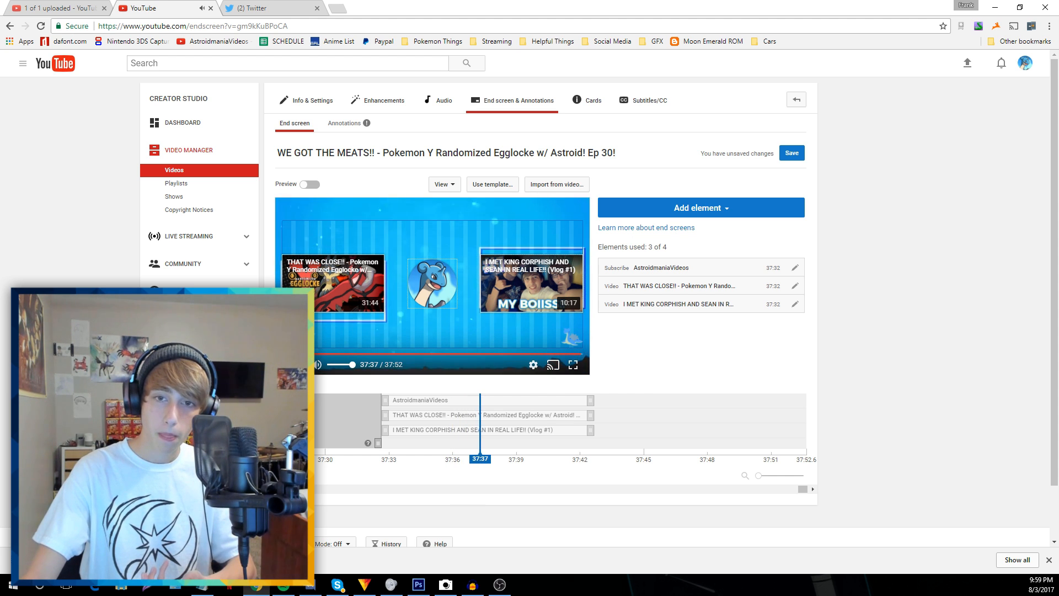
Replay the preview from 37:32 and zoom the end-screen timeline in around 37:40
{"action": "left_click", "coordinate": [388, 445]}
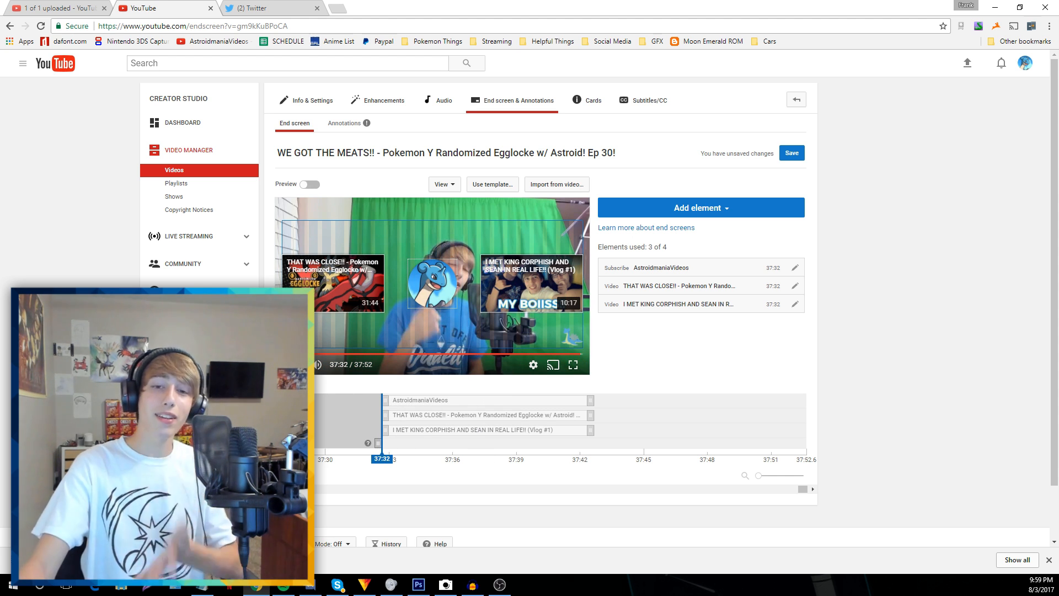
{"action": "key", "text": "space"}
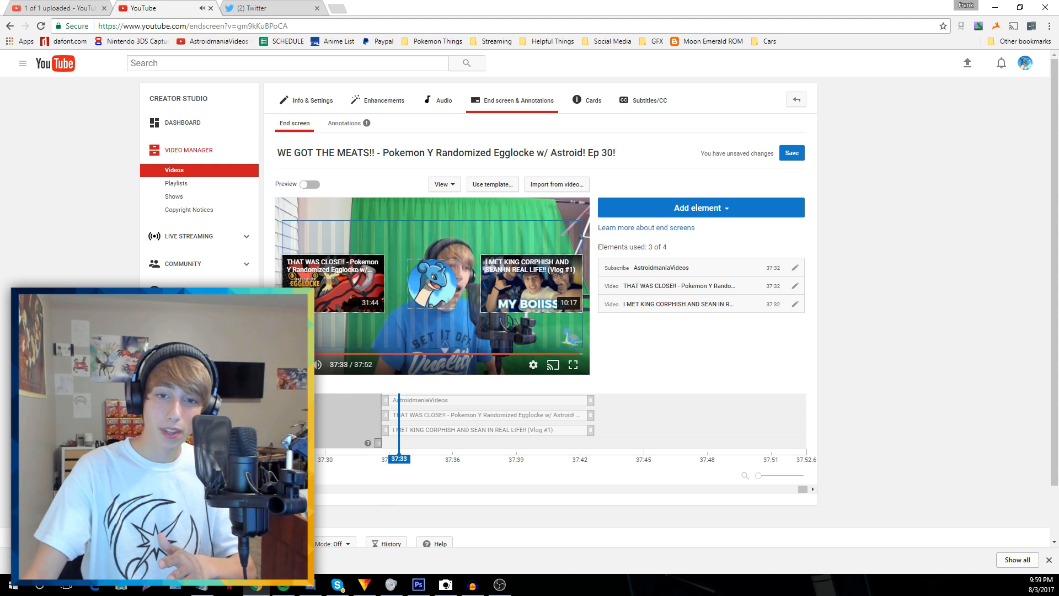
{"action": "left_click_drag", "start_coordinate": [767, 479], "coordinate": [779, 480]}
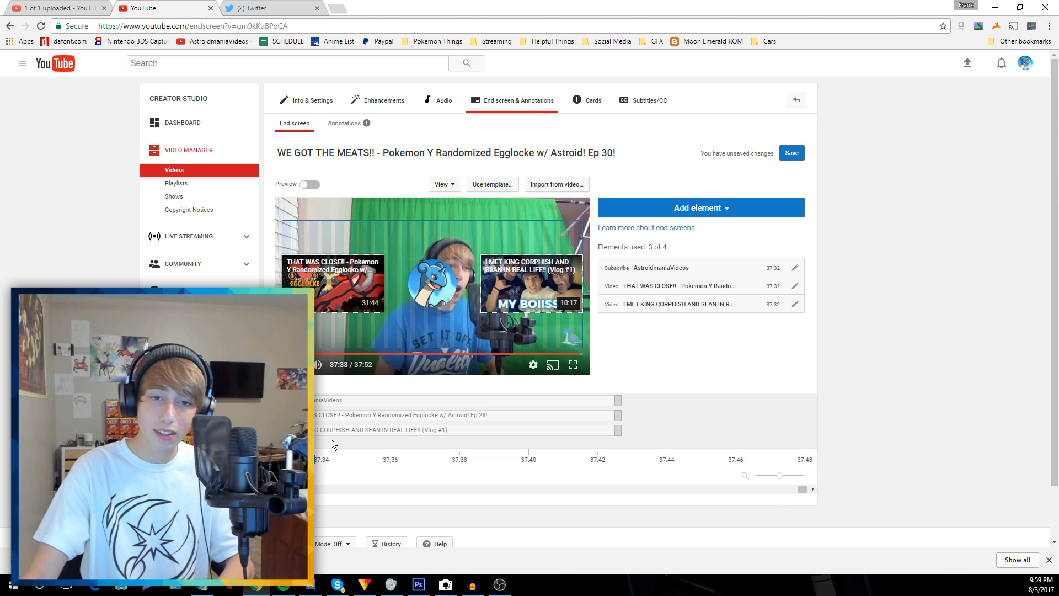
{"action": "left_click_drag", "start_coordinate": [333, 457], "coordinate": [538, 458]}
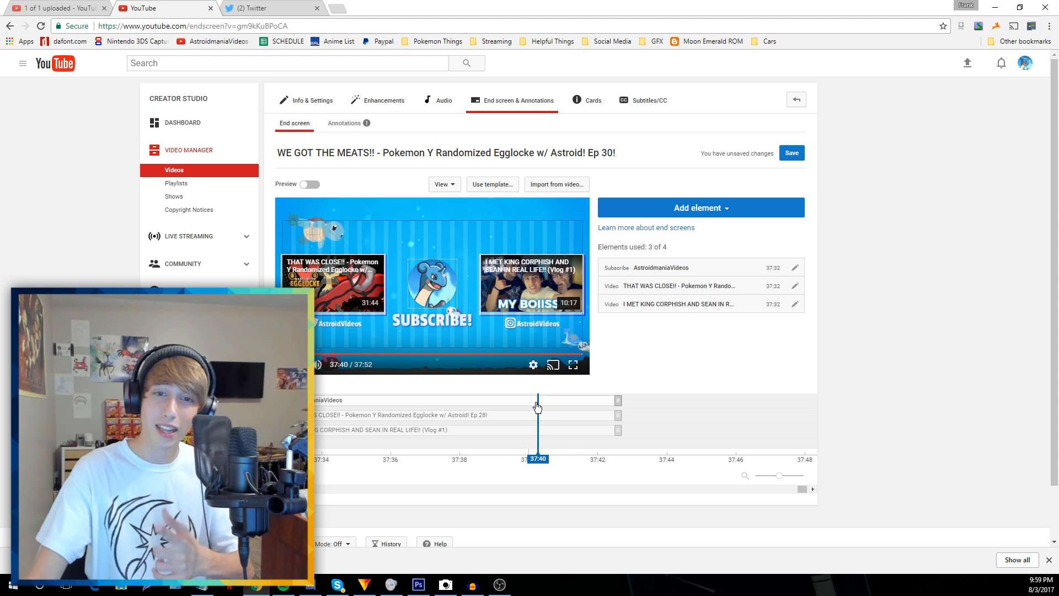
{"action": "left_click_drag", "start_coordinate": [536, 409], "coordinate": [437, 406]}
Move the AstroidmaniaVideos subscribe element so it starts at 37:37
{"action": "left_click", "coordinate": [376, 413]}
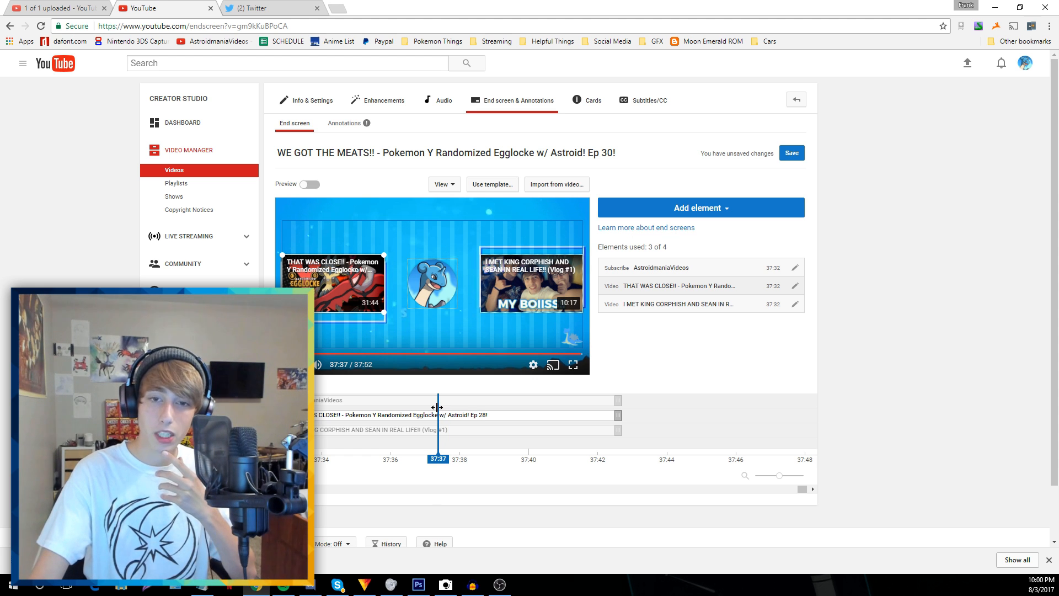
{"action": "left_click", "coordinate": [421, 399]}
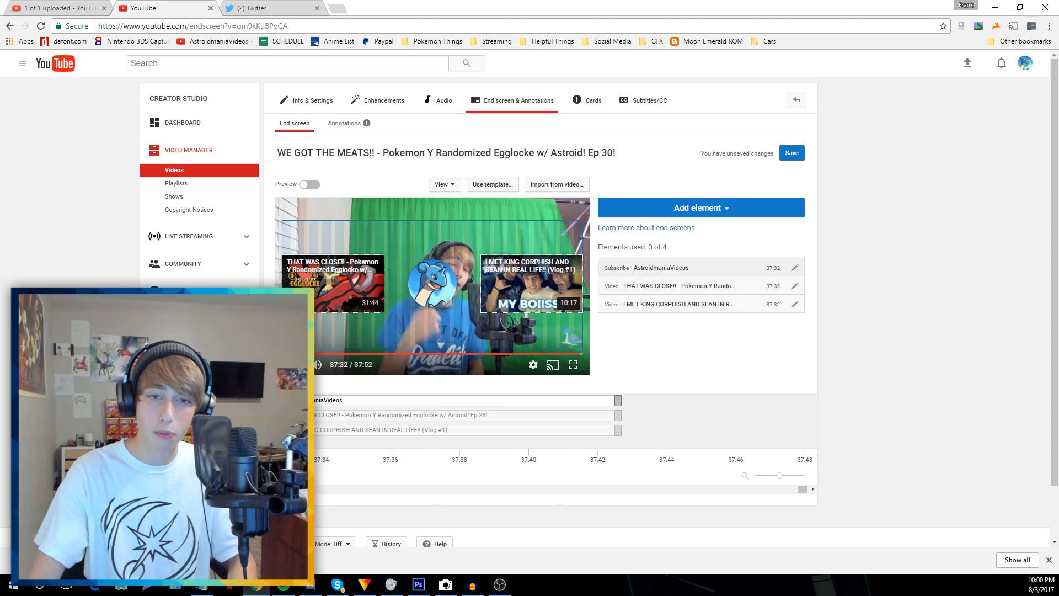
{"action": "left_click", "coordinate": [443, 412]}
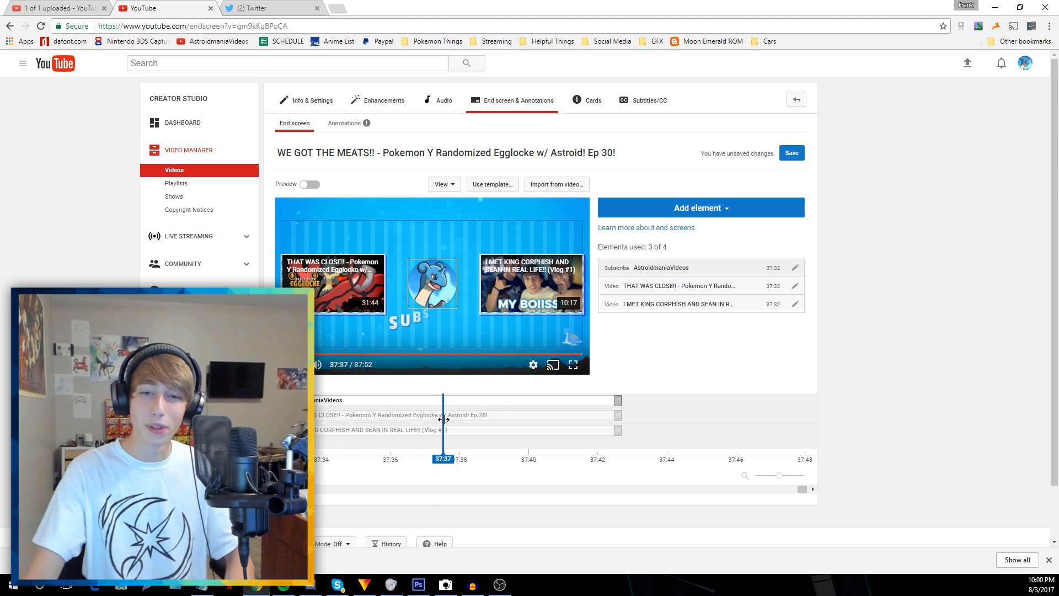
{"action": "mouse_move", "coordinate": [443, 412]}
{"action": "left_mouse_down"}
{"action": "mouse_move", "coordinate": [449, 404]}
{"action": "mouse_move", "coordinate": [437, 405]}
{"action": "left_mouse_up"}
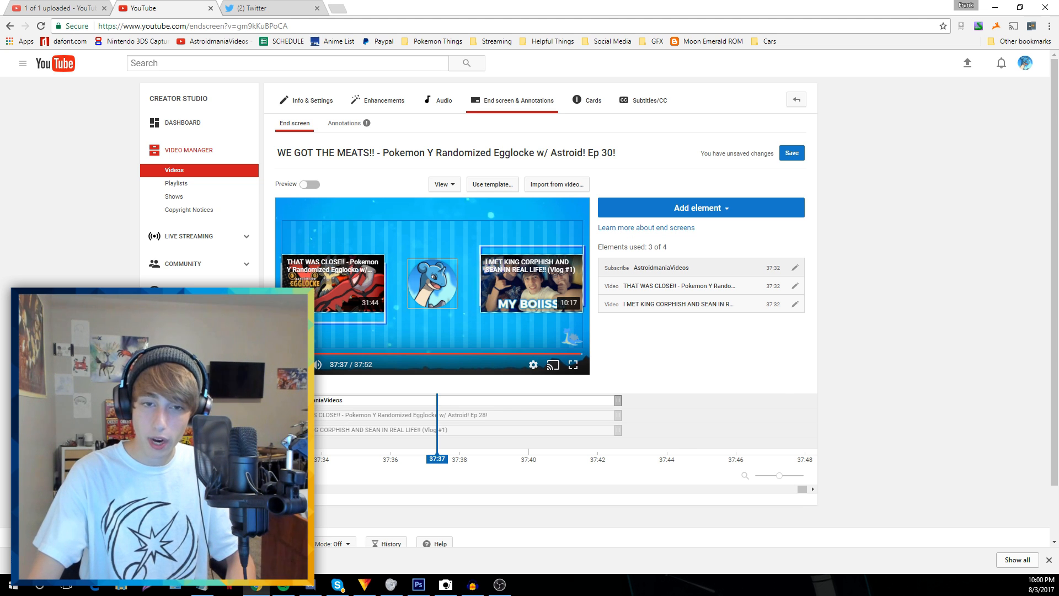
{"action": "left_click_drag", "start_coordinate": [286, 400], "coordinate": [448, 406]}
{"action": "left_click", "coordinate": [785, 476]}
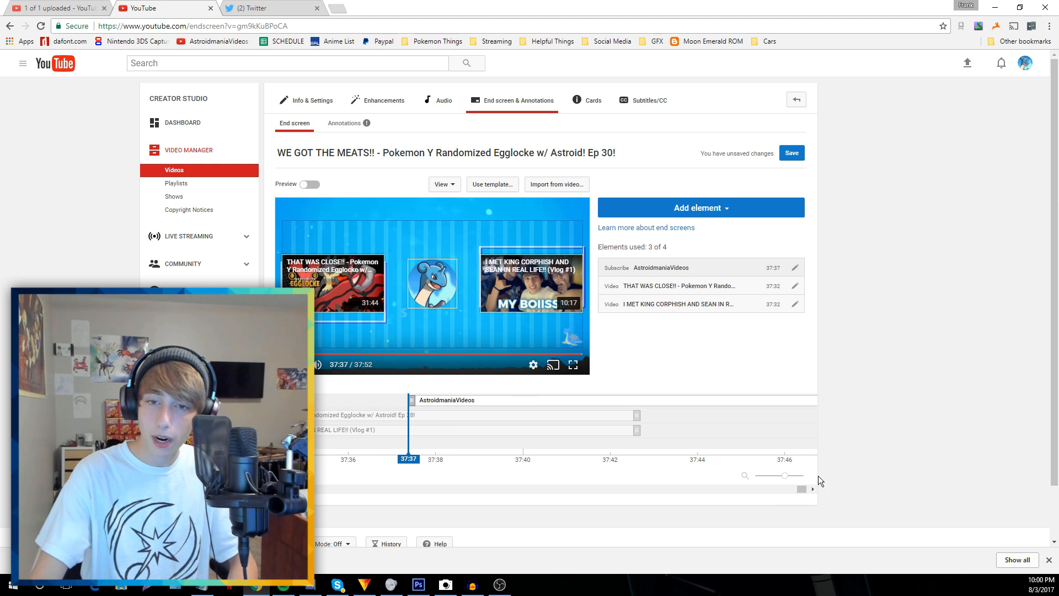
{"action": "left_click", "coordinate": [780, 476]}
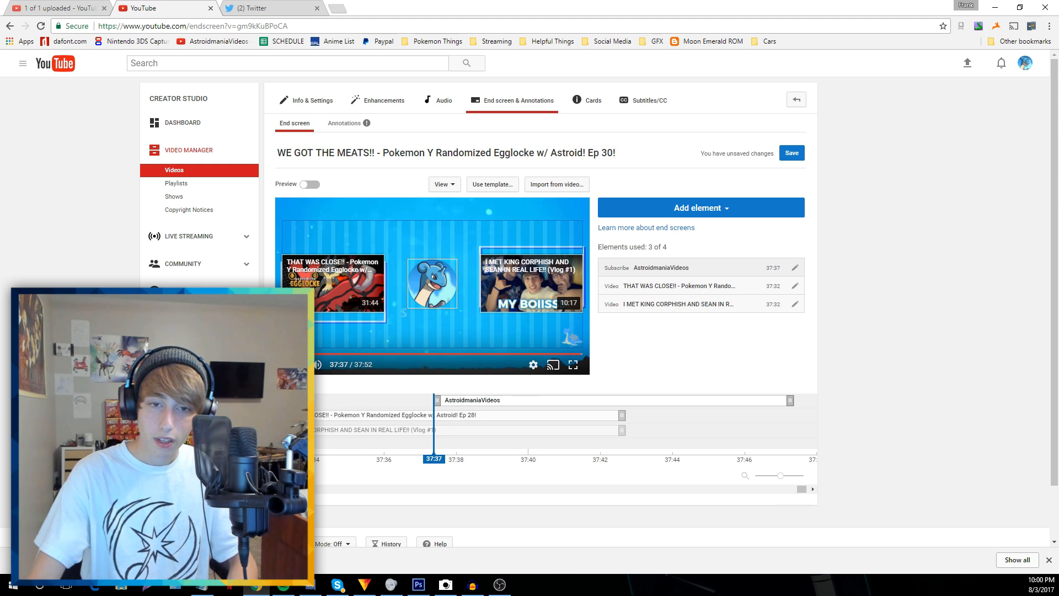
{"action": "left_click", "coordinate": [375, 416]}
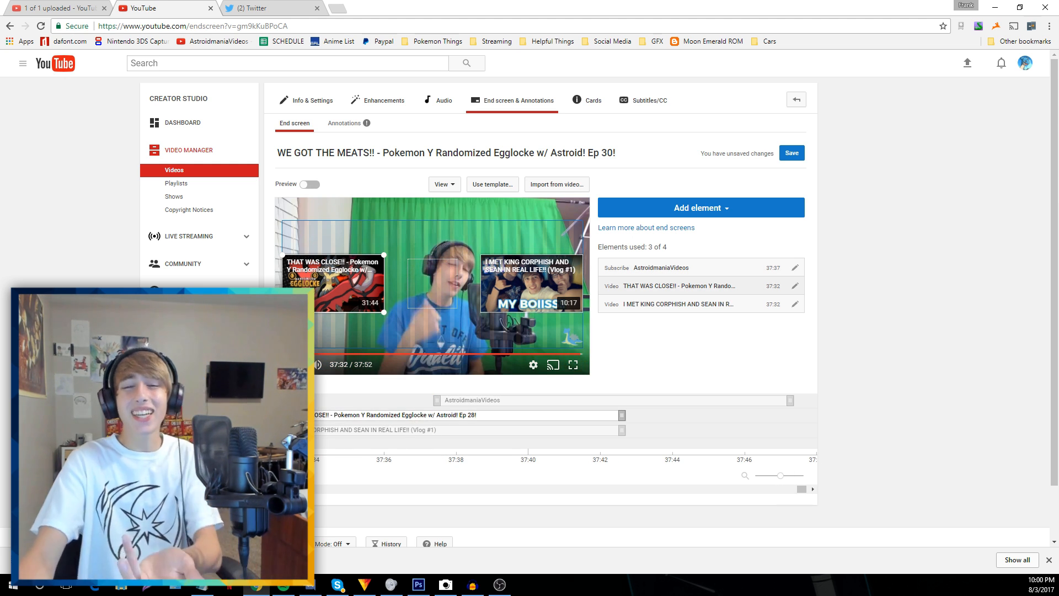
{"action": "left_click_drag", "start_coordinate": [281, 417], "coordinate": [451, 424]}
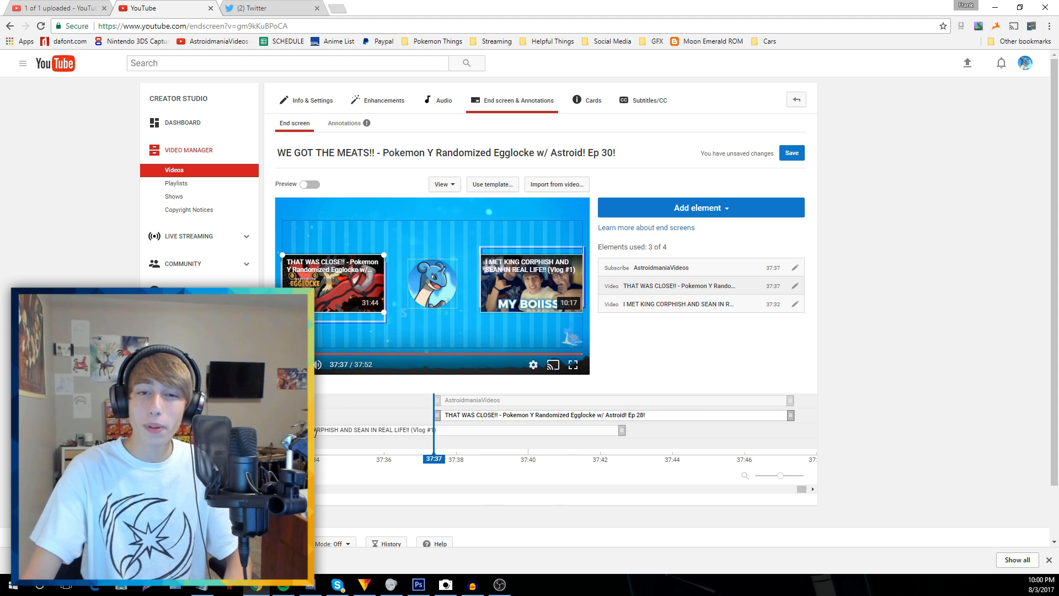
{"action": "left_click", "coordinate": [341, 435]}
{"action": "left_click_drag", "start_coordinate": [367, 433], "coordinate": [538, 440]}
{"action": "mouse_move", "coordinate": [780, 475]}
{"action": "left_mouse_down"}
{"action": "mouse_move", "coordinate": [853, 473]}
{"action": "mouse_move", "coordinate": [789, 478]}
{"action": "left_mouse_up"}
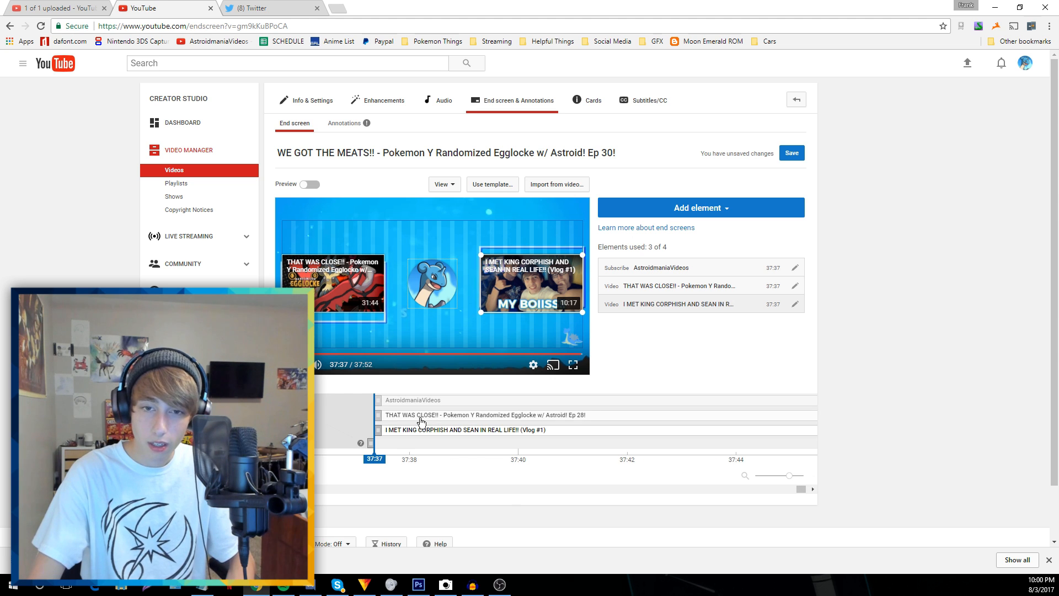
{"action": "left_click", "coordinate": [373, 425]}
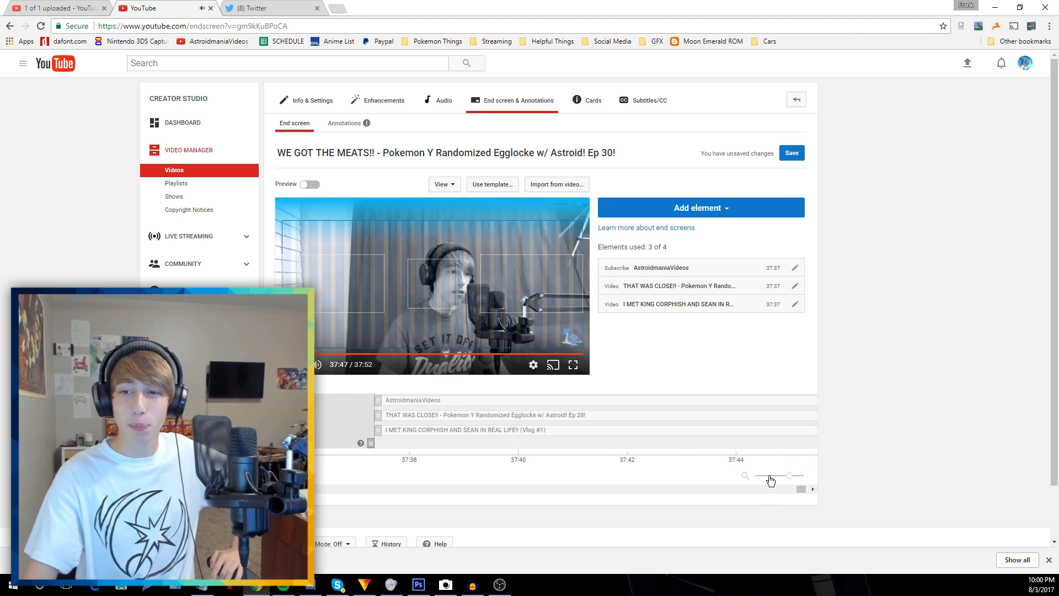
{"action": "left_click", "coordinate": [768, 475]}
{"action": "left_click_drag", "start_coordinate": [720, 398], "coordinate": [722, 398]}
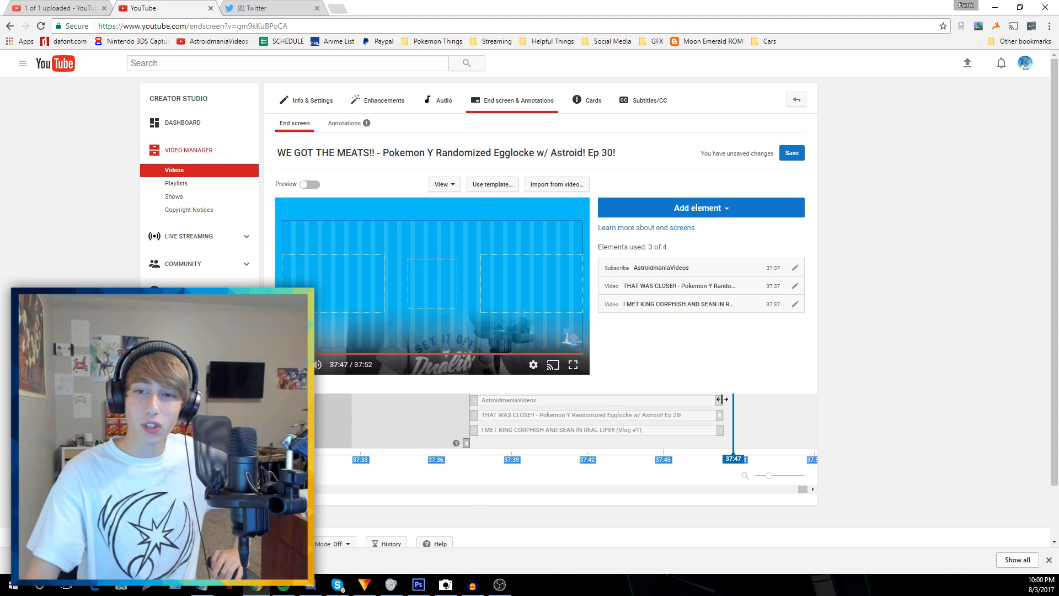
{"action": "left_click", "coordinate": [762, 428]}
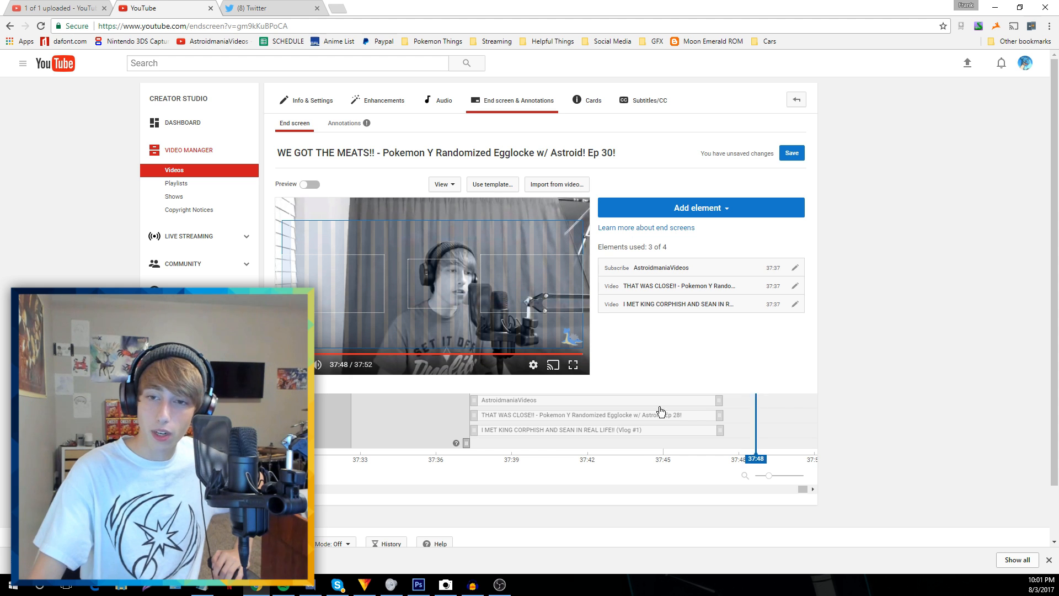
{"action": "left_click", "coordinate": [604, 411]}
Replace the end-screen videos with IT DOESN'T GET BETTER THAN THIS!! and the Pokemon Diamond upload
{"action": "left_click", "coordinate": [794, 287]}
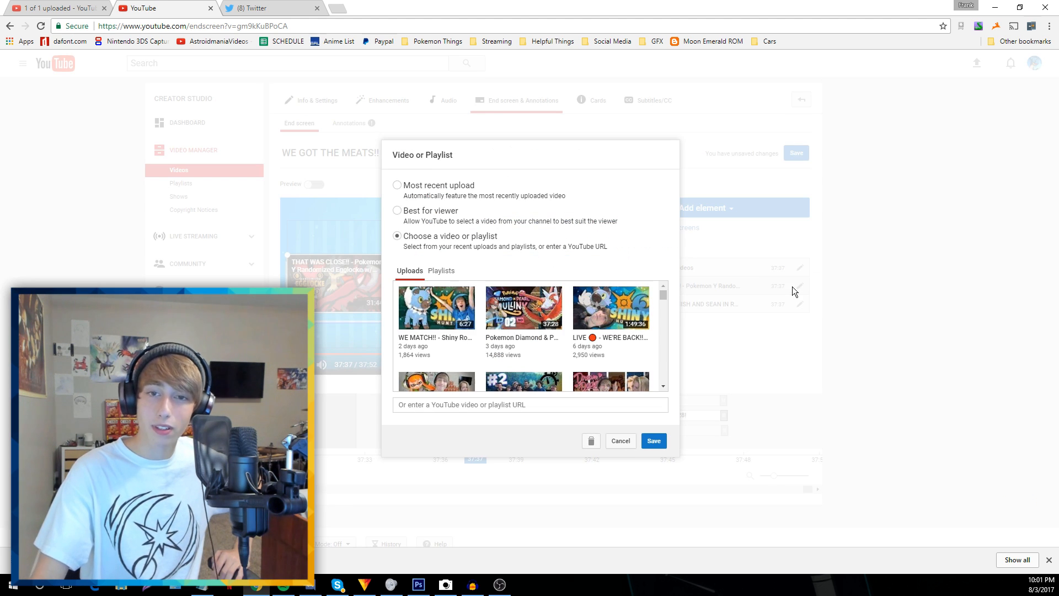
{"action": "scroll", "coordinate": [597, 349], "scroll_direction": "down", "scroll_amount": 2}
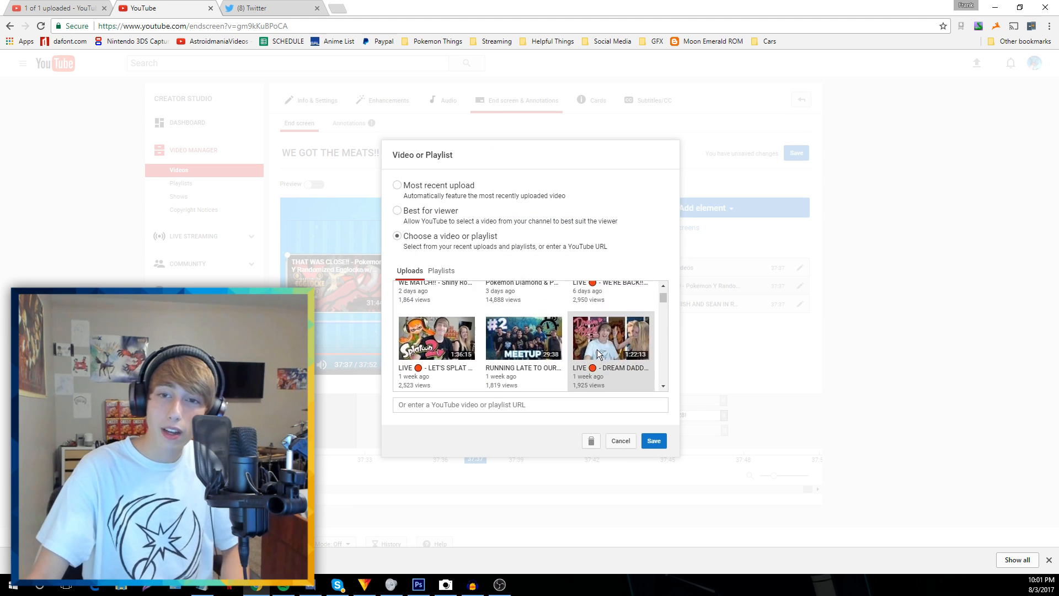
{"action": "left_click", "coordinate": [436, 313]}
{"action": "left_click", "coordinate": [653, 440]}
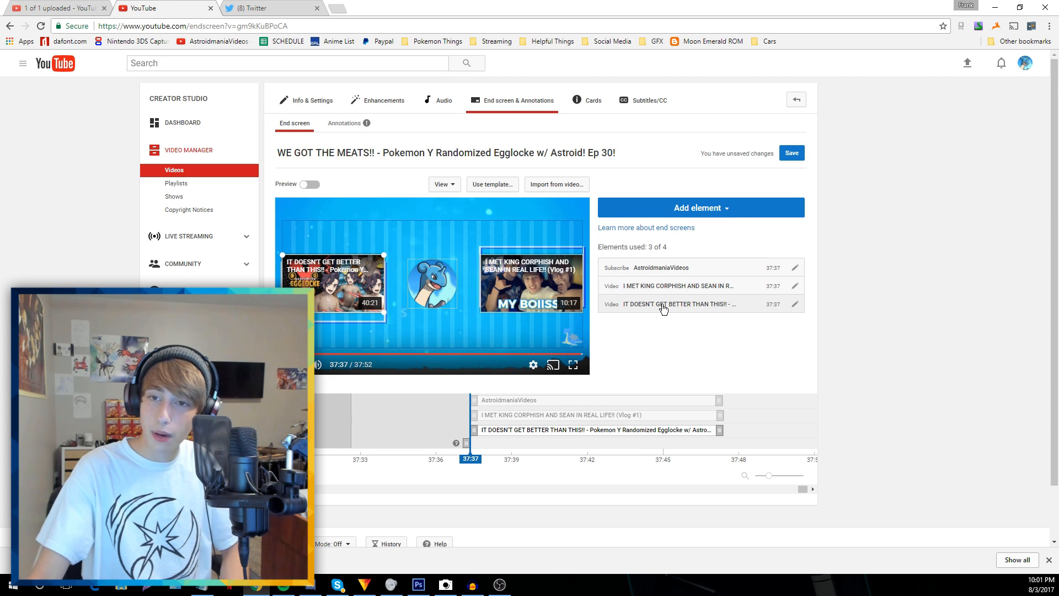
{"action": "left_click", "coordinate": [795, 286]}
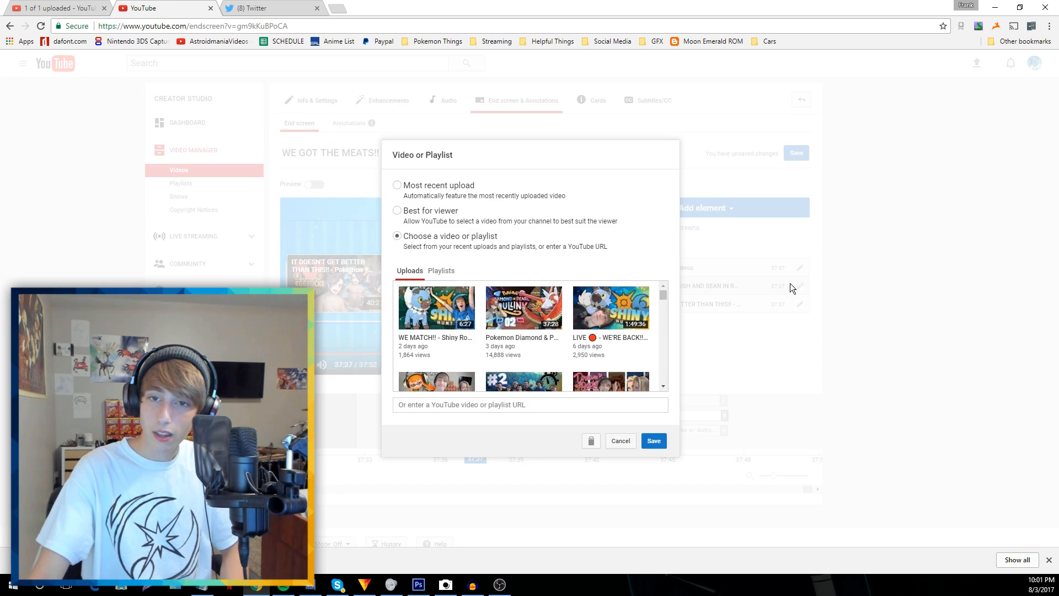
{"action": "left_click", "coordinate": [495, 320]}
{"action": "left_click", "coordinate": [653, 441]}
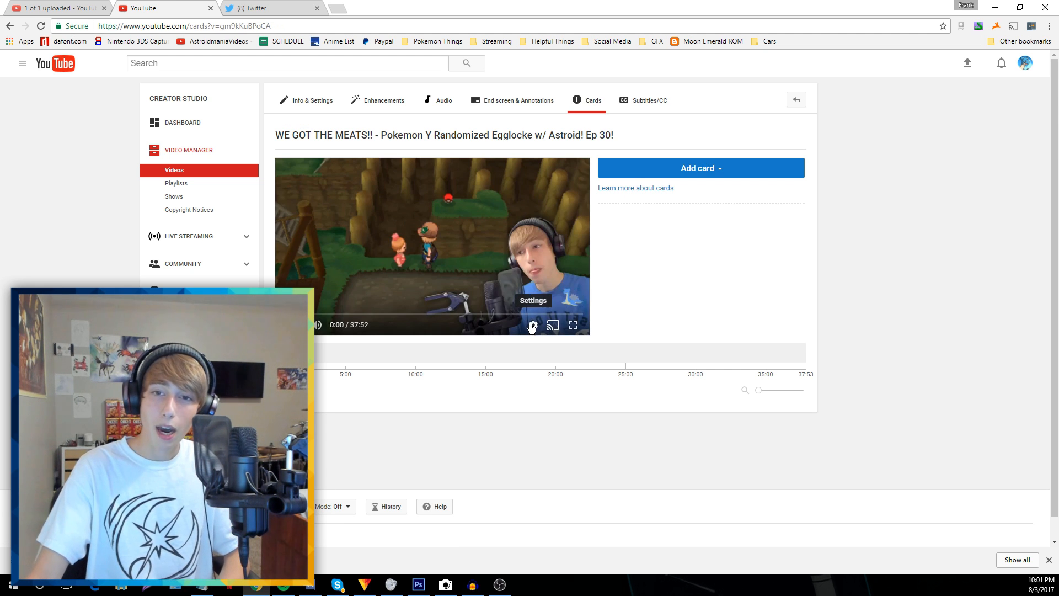
Add a card at 1:52 linking the IT DOESN'T GET BETTER THAN THIS!! video
{"action": "left_click", "coordinate": [532, 325]}
{"action": "left_click", "coordinate": [542, 296]}
{"action": "left_click", "coordinate": [500, 430]}
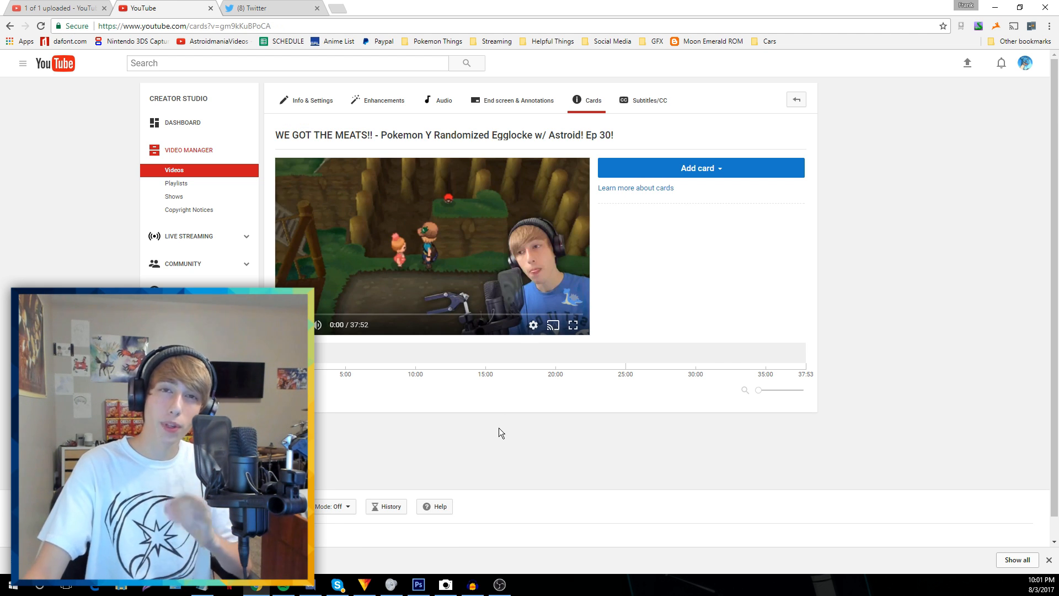
{"action": "left_click", "coordinate": [290, 313]}
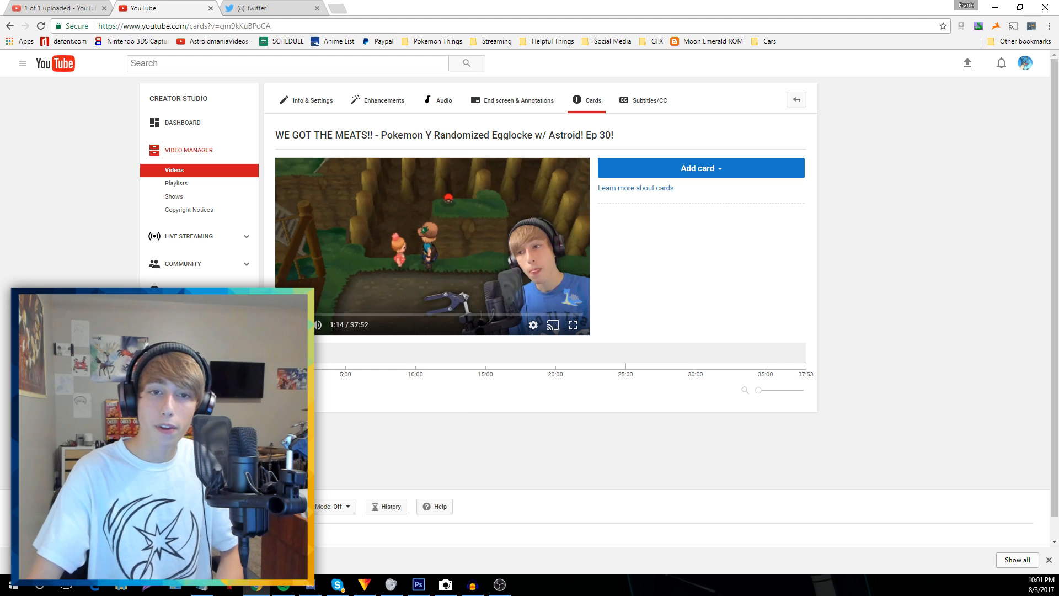
{"action": "left_click", "coordinate": [297, 314]}
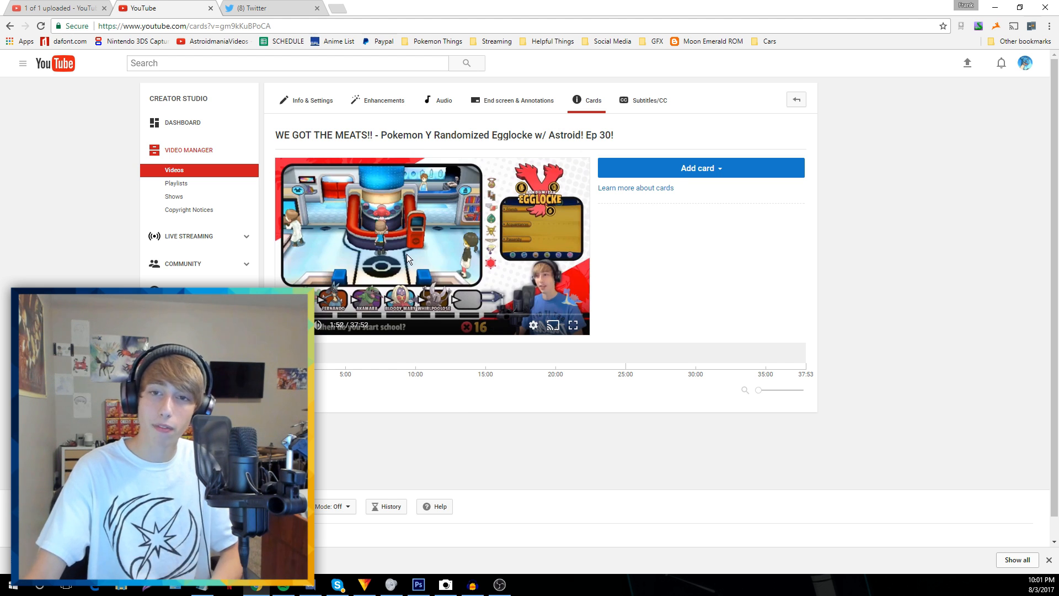
{"action": "left_click", "coordinate": [698, 168]}
{"action": "left_click", "coordinate": [781, 206]}
{"action": "scroll", "coordinate": [545, 264], "scroll_direction": "down", "scroll_amount": 3}
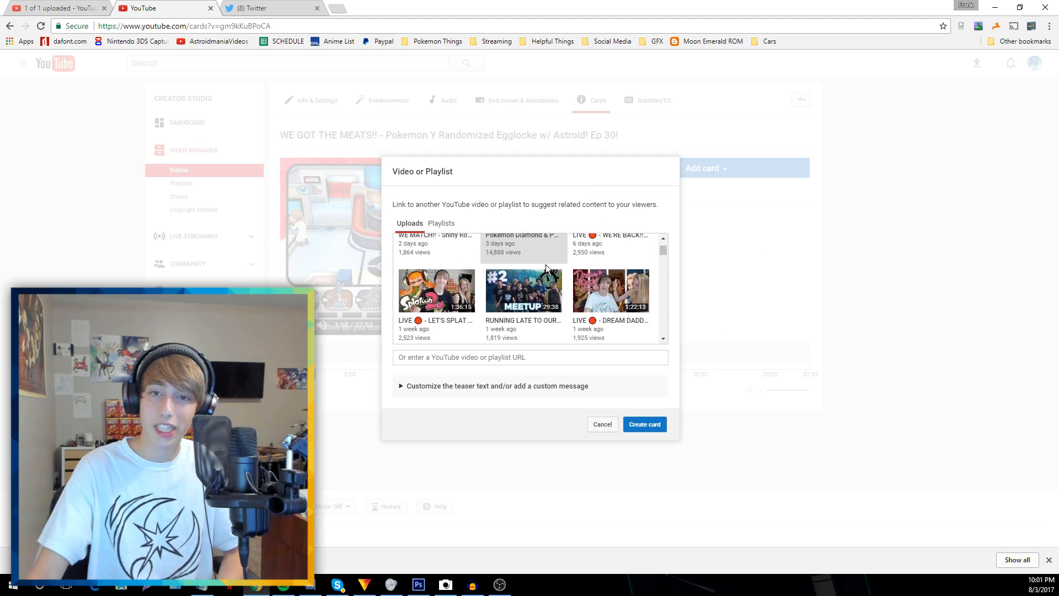
{"action": "left_click", "coordinate": [452, 278]}
{"action": "left_click", "coordinate": [640, 423]}
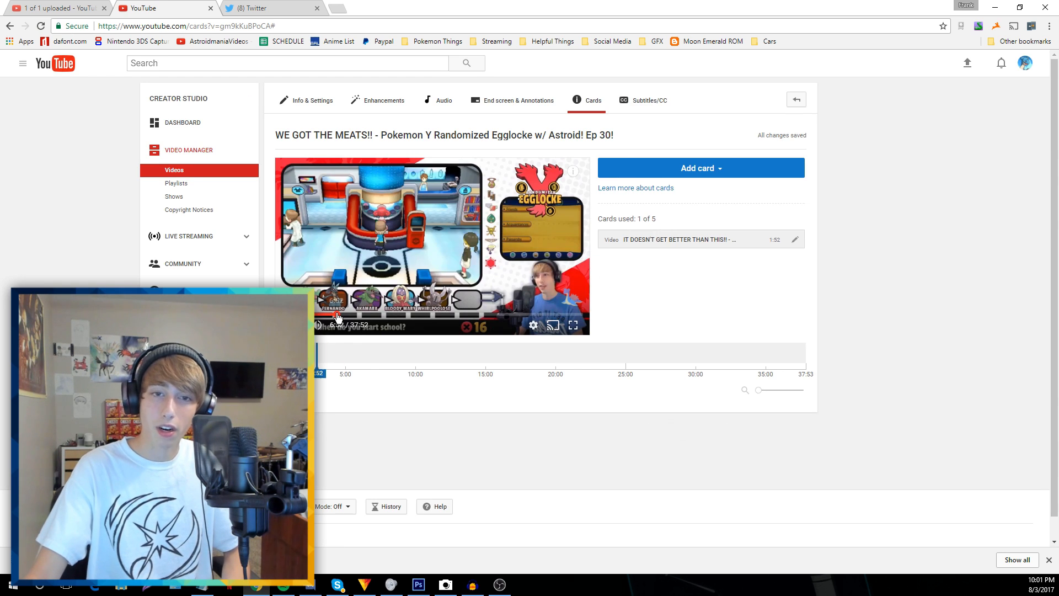
Add a card at 6:52 linking the Pokemon Y Randomized Egglocke playlist
{"action": "left_click", "coordinate": [334, 314]}
{"action": "left_click", "coordinate": [771, 167]}
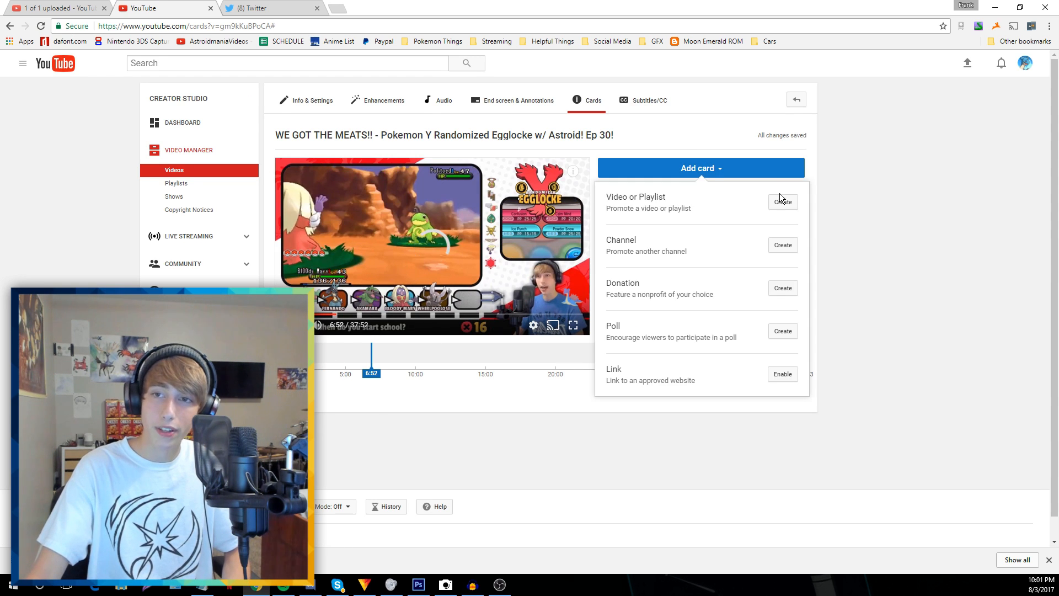
{"action": "left_click", "coordinate": [781, 208]}
{"action": "left_click", "coordinate": [441, 222]}
{"action": "scroll", "coordinate": [584, 267], "scroll_direction": "down", "scroll_amount": 1}
{"action": "scroll", "coordinate": [583, 266], "scroll_direction": "down", "scroll_amount": 2}
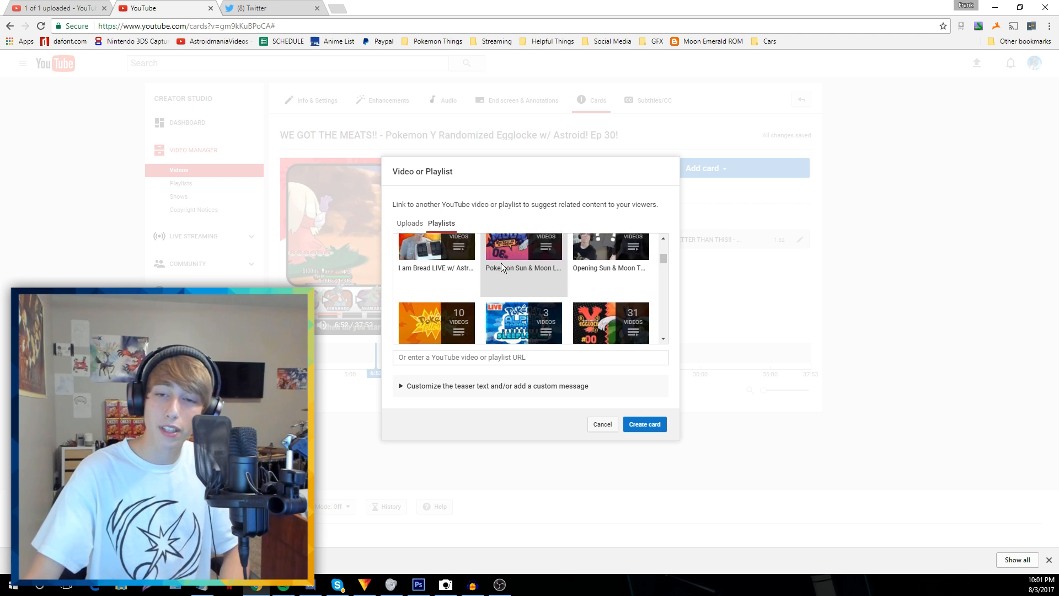
{"action": "scroll", "coordinate": [501, 263], "scroll_direction": "down", "scroll_amount": 1}
{"action": "left_click", "coordinate": [580, 306]}
{"action": "left_click", "coordinate": [646, 424]}
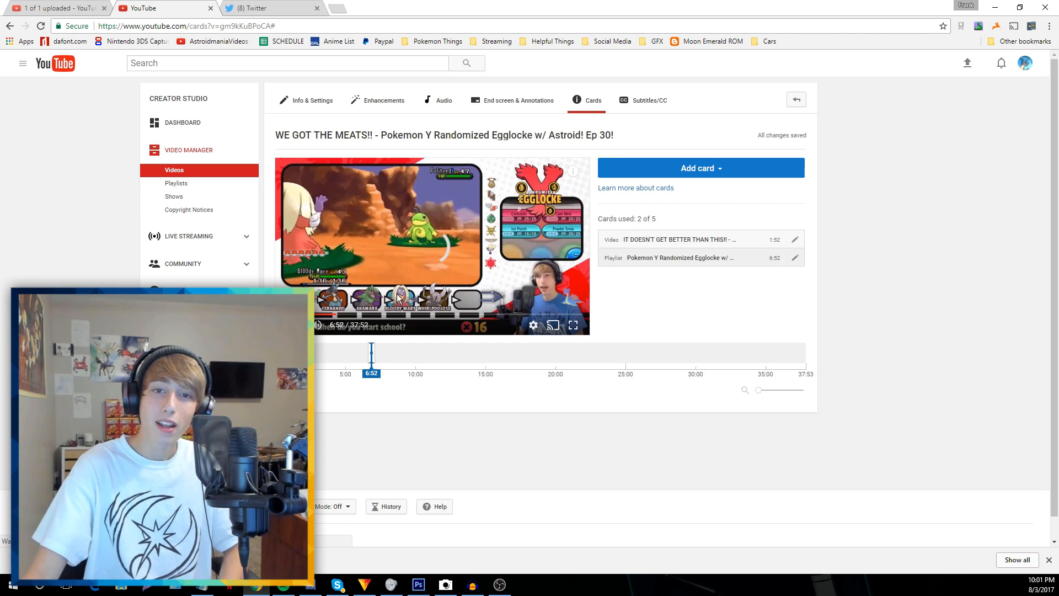
Add a card at 16:59 linking the Pokemon Diamond & Pearl video
{"action": "left_click", "coordinate": [407, 314]}
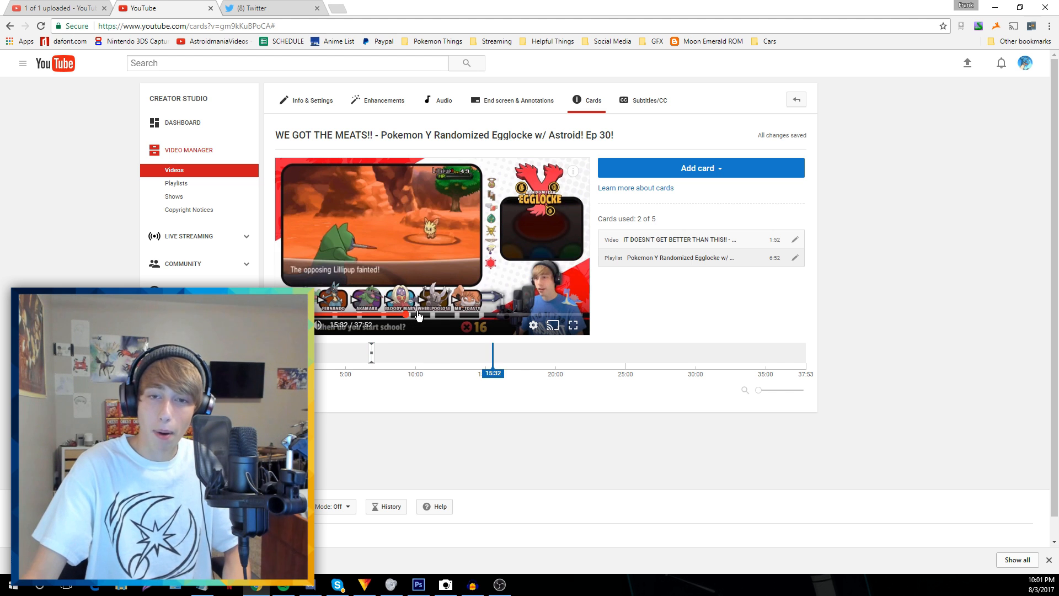
{"action": "left_click", "coordinate": [418, 314]}
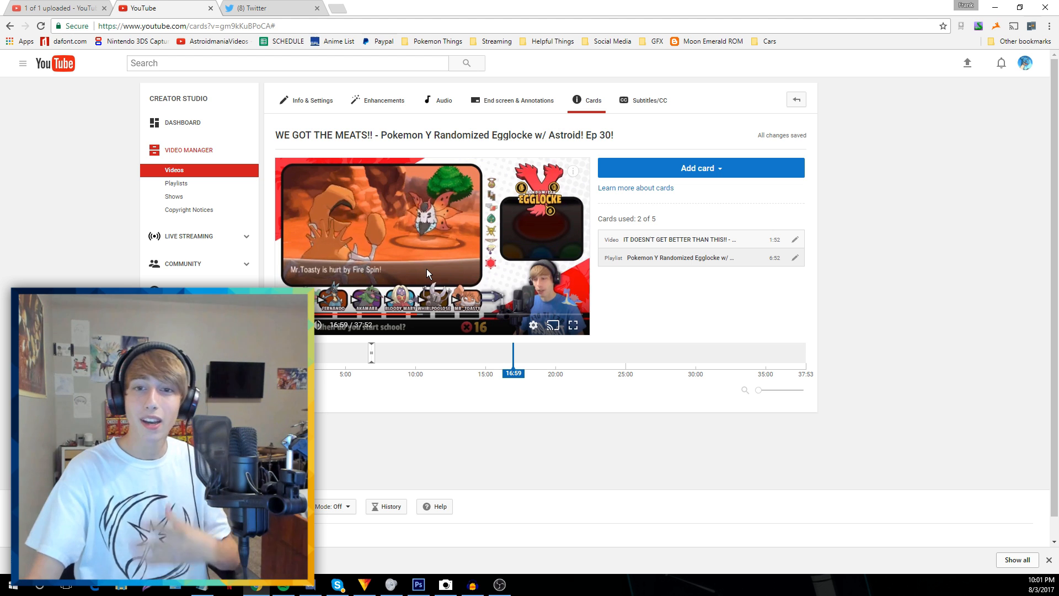
{"action": "left_click", "coordinate": [732, 172]}
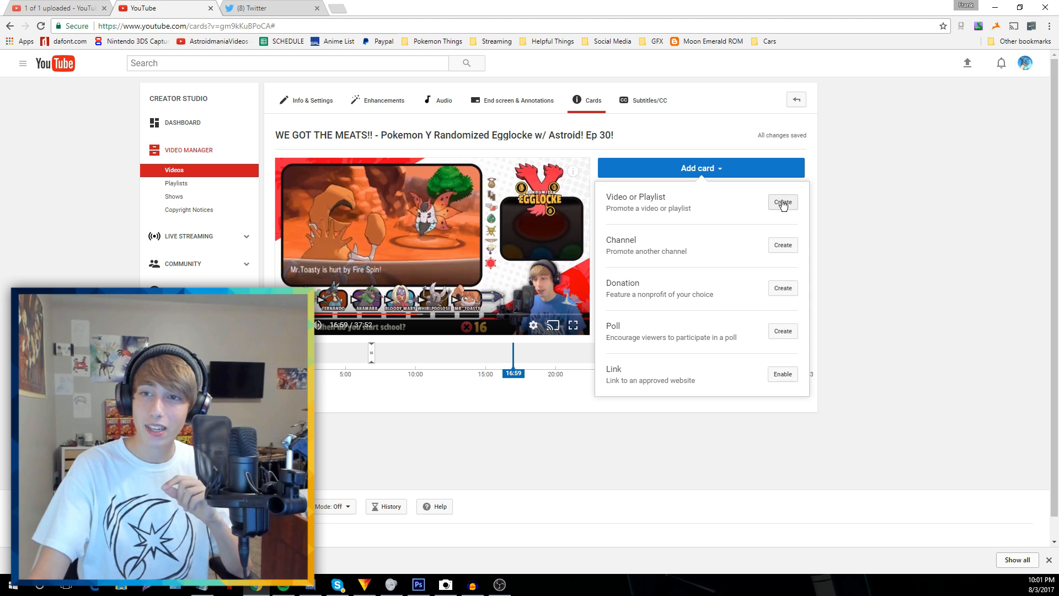
{"action": "left_click", "coordinate": [783, 203]}
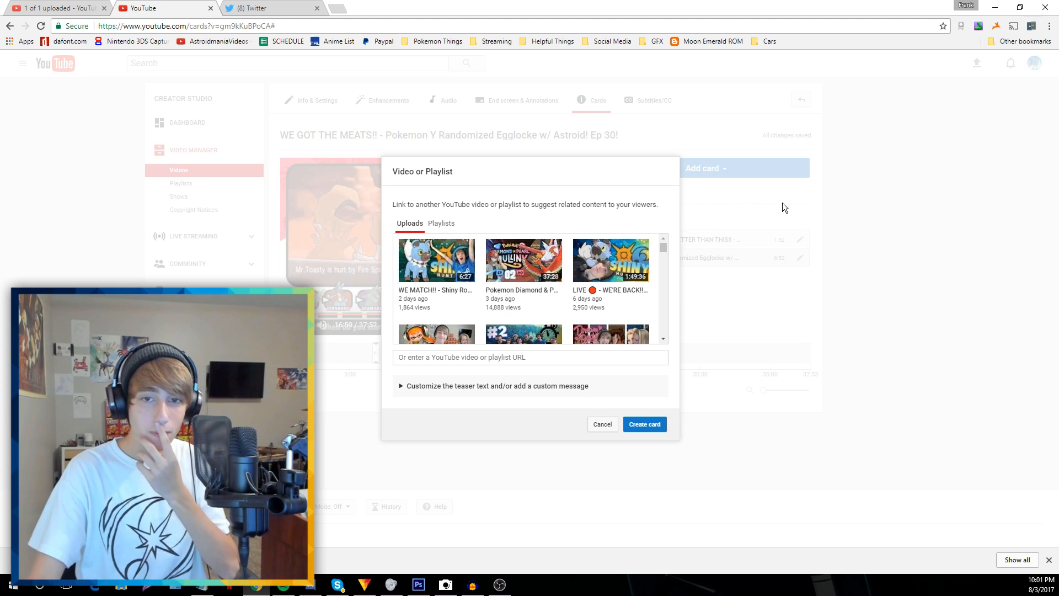
{"action": "left_click", "coordinate": [524, 261]}
{"action": "left_click", "coordinate": [644, 425]}
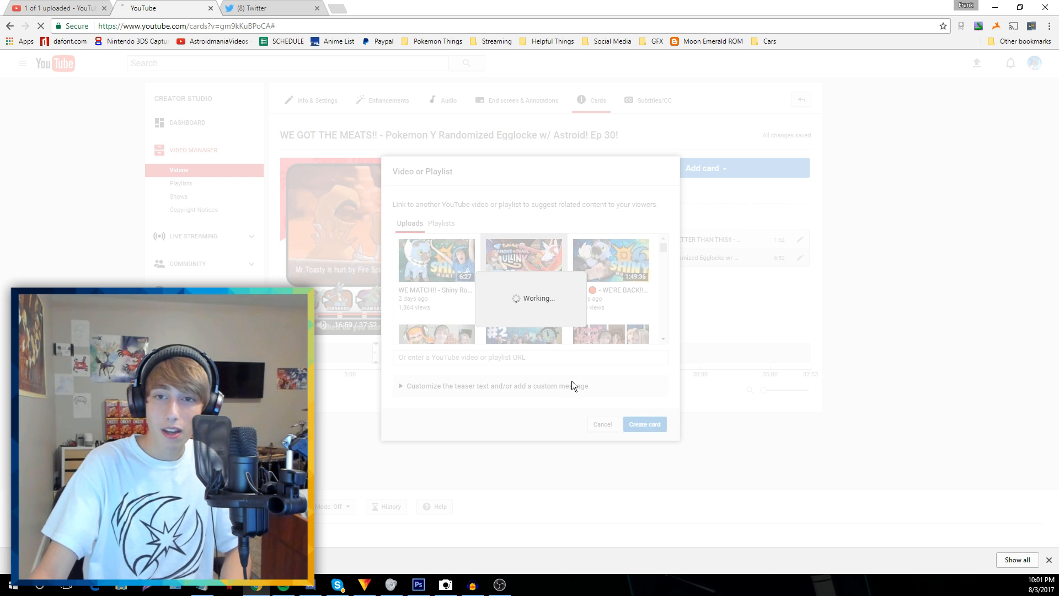
Add a card at 26:21 linking the WE MATCH!! Shiny Rockruff video
{"action": "left_click", "coordinate": [645, 353]}
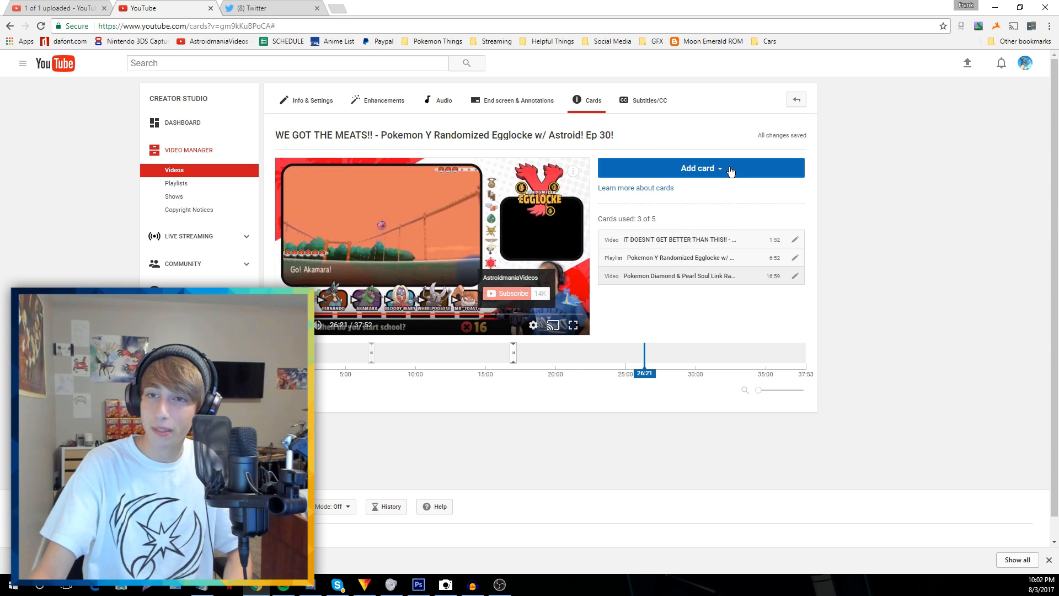
{"action": "left_click", "coordinate": [711, 168]}
{"action": "left_click", "coordinate": [782, 202]}
{"action": "left_click", "coordinate": [432, 252]}
{"action": "left_click", "coordinate": [644, 425]}
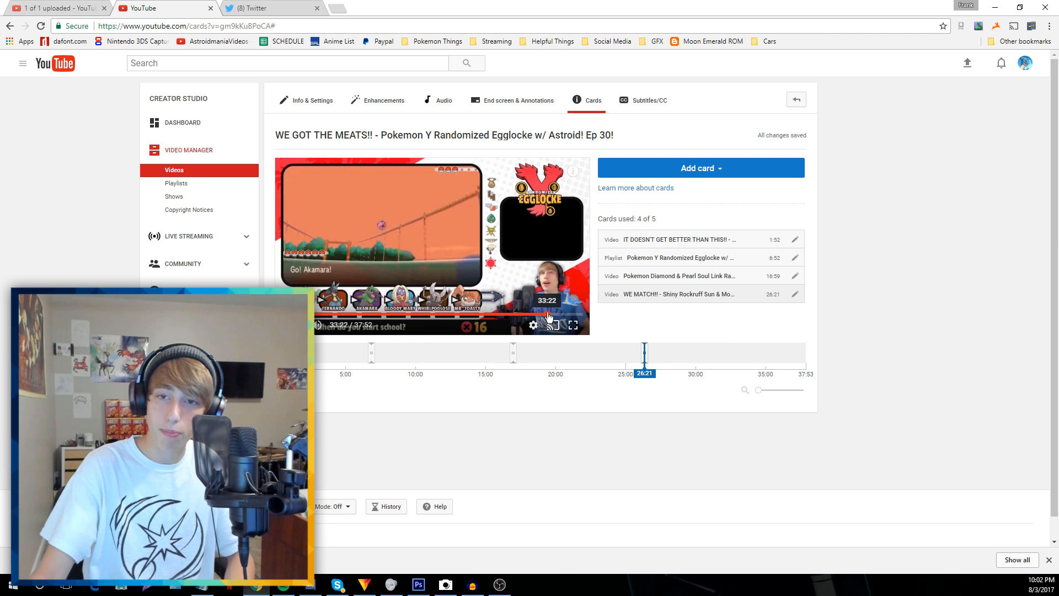
Add a fifth card at 33:22 linking the RUNNING LATE TO OUR OWN MEETUP!! video
{"action": "left_click", "coordinate": [743, 353]}
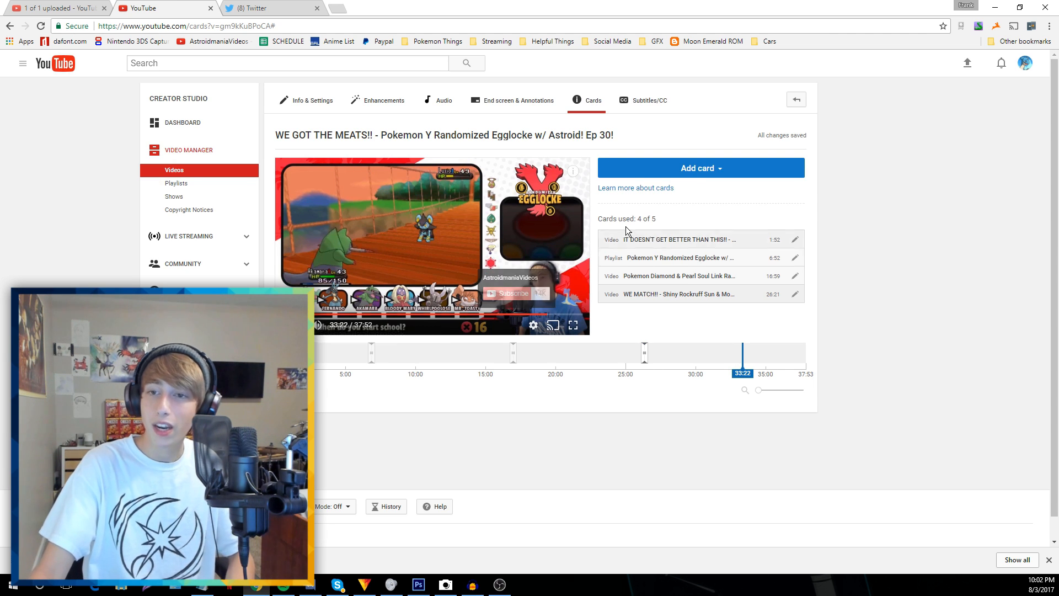
{"action": "left_click", "coordinate": [697, 169]}
{"action": "left_click", "coordinate": [792, 201]}
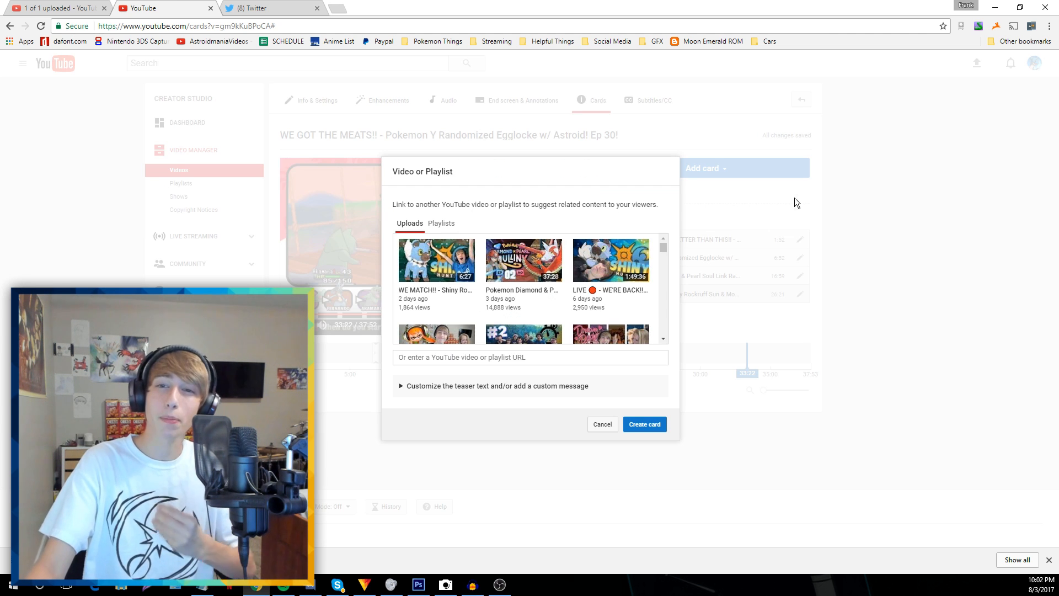
{"action": "left_click", "coordinate": [629, 279]}
{"action": "scroll", "coordinate": [529, 320], "scroll_direction": "down", "scroll_amount": 1}
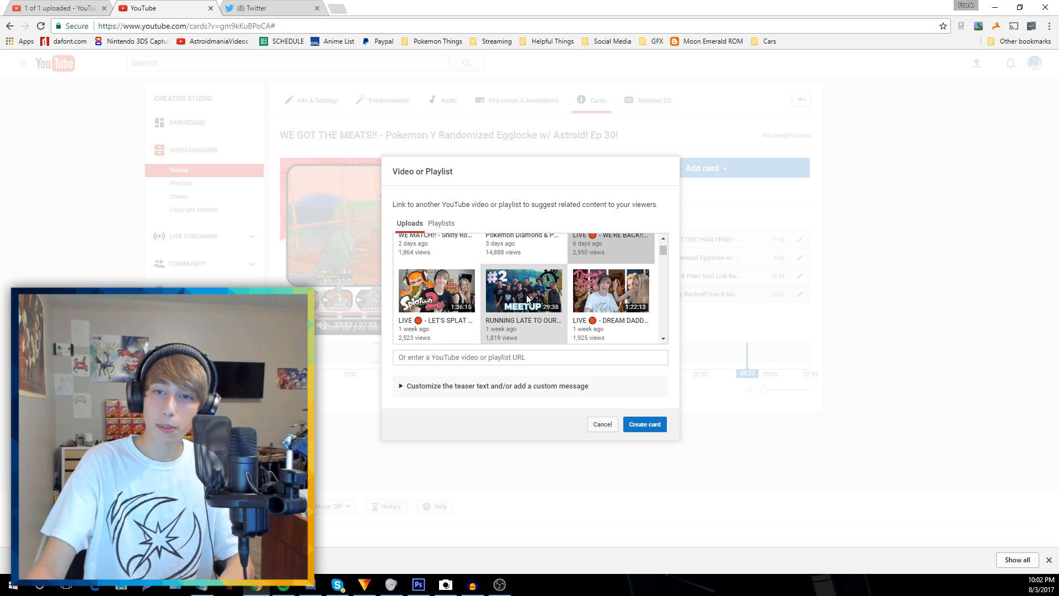
{"action": "left_click", "coordinate": [527, 300]}
{"action": "left_click", "coordinate": [644, 424]}
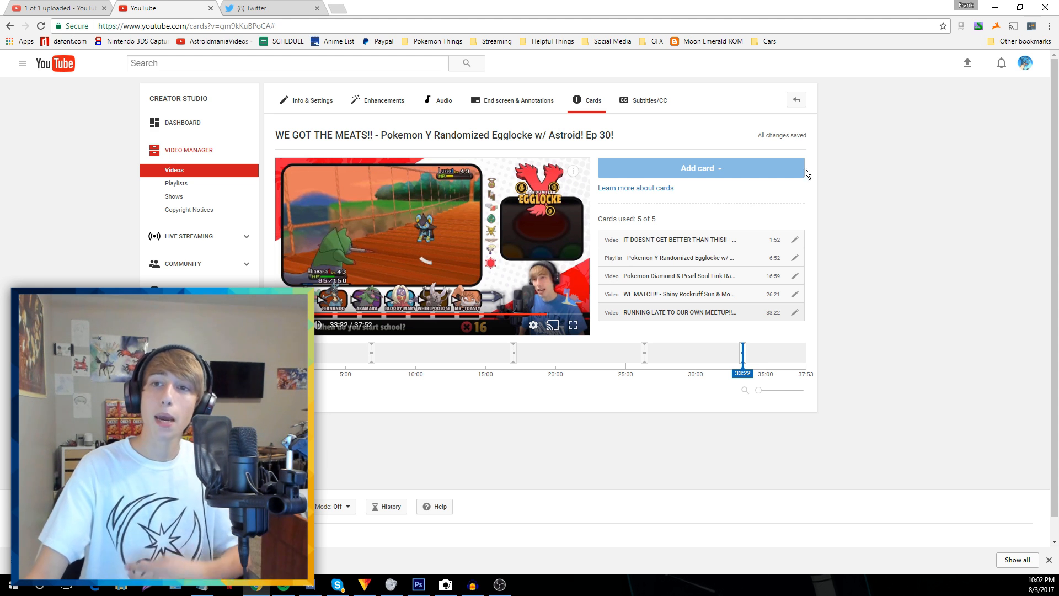
Set the episode 30 video's privacy to Public and save the change
{"action": "left_click", "coordinate": [795, 101]}
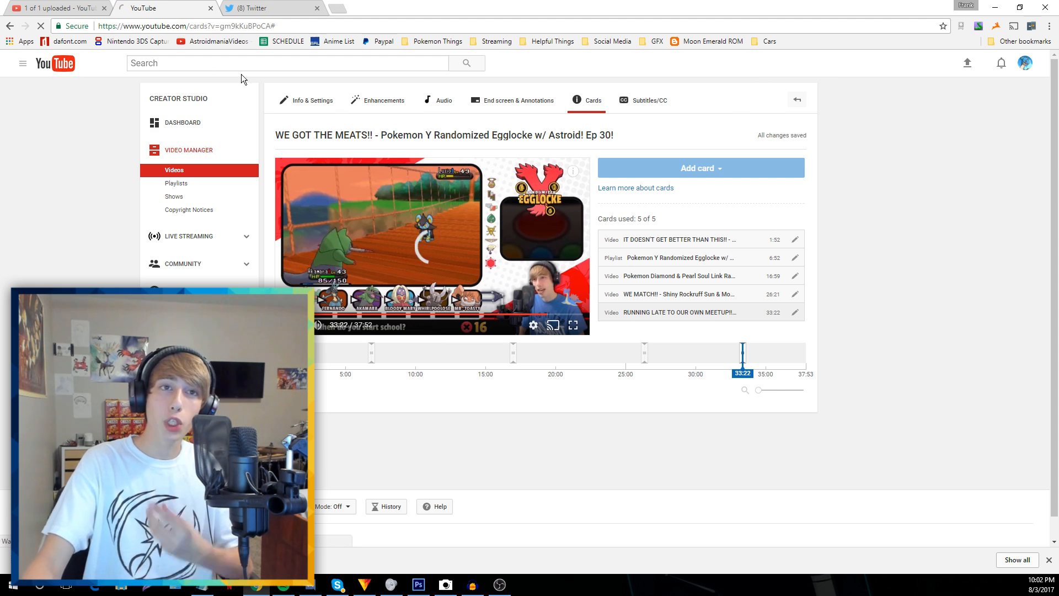
{"action": "left_click", "coordinate": [96, 10]}
{"action": "left_click", "coordinate": [104, 8]}
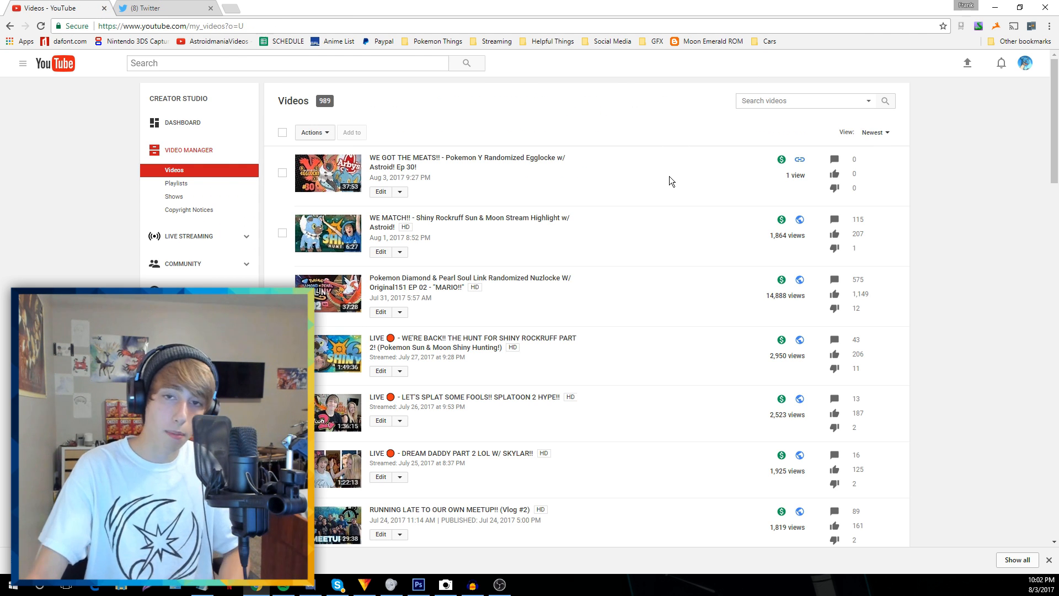
{"action": "key", "text": "F5"}
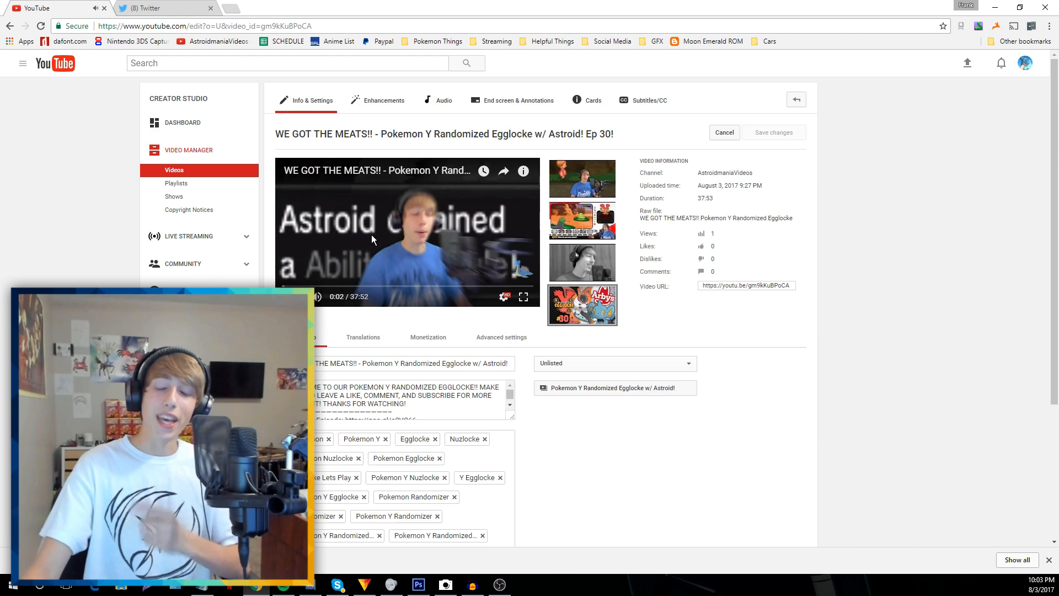
{"action": "left_click", "coordinate": [9, 26]}
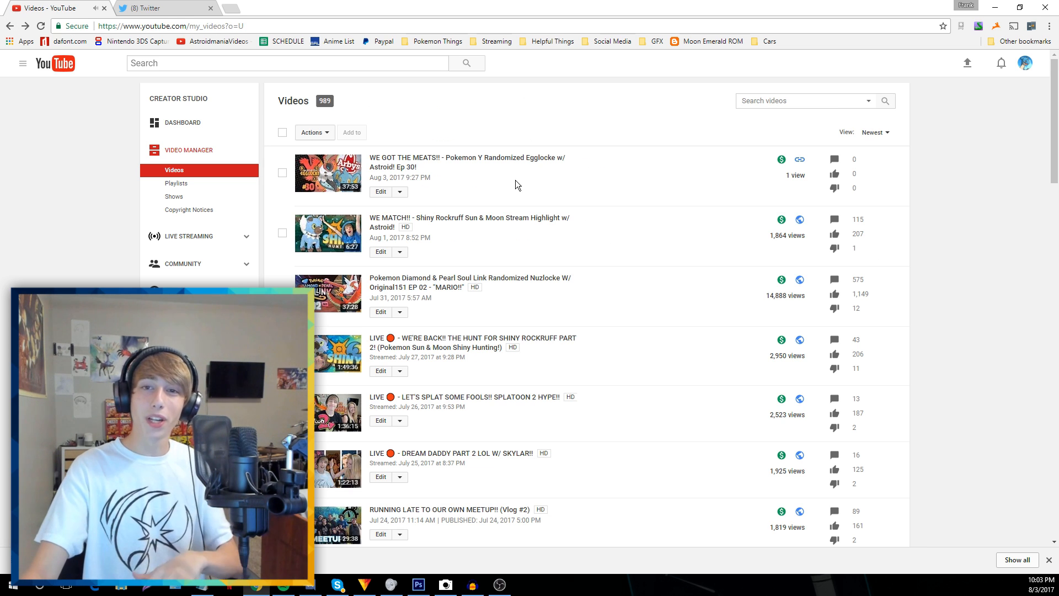
{"action": "left_click", "coordinate": [376, 192]}
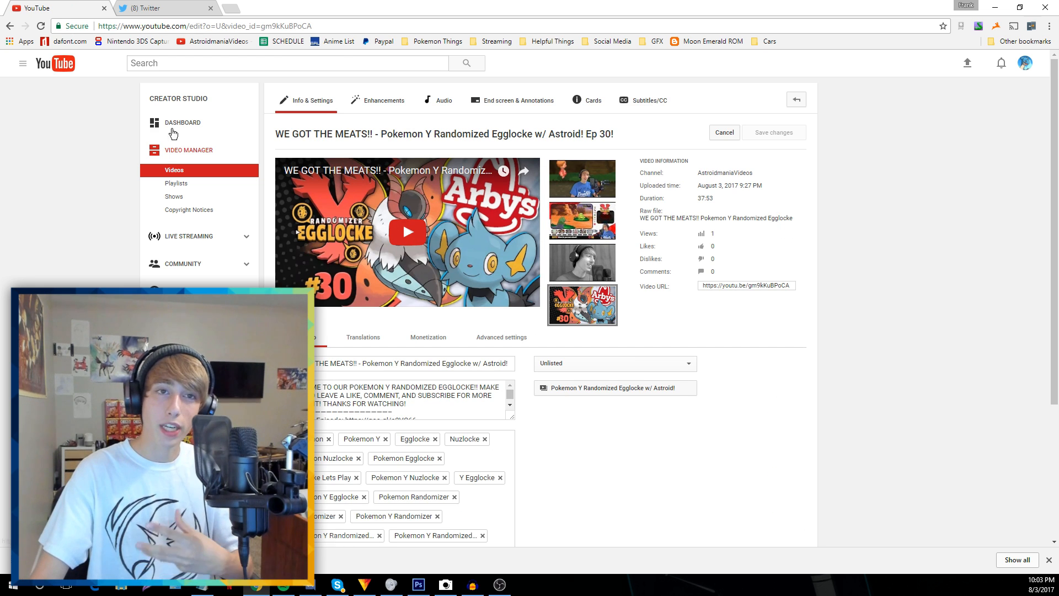
{"action": "left_click", "coordinate": [563, 369]}
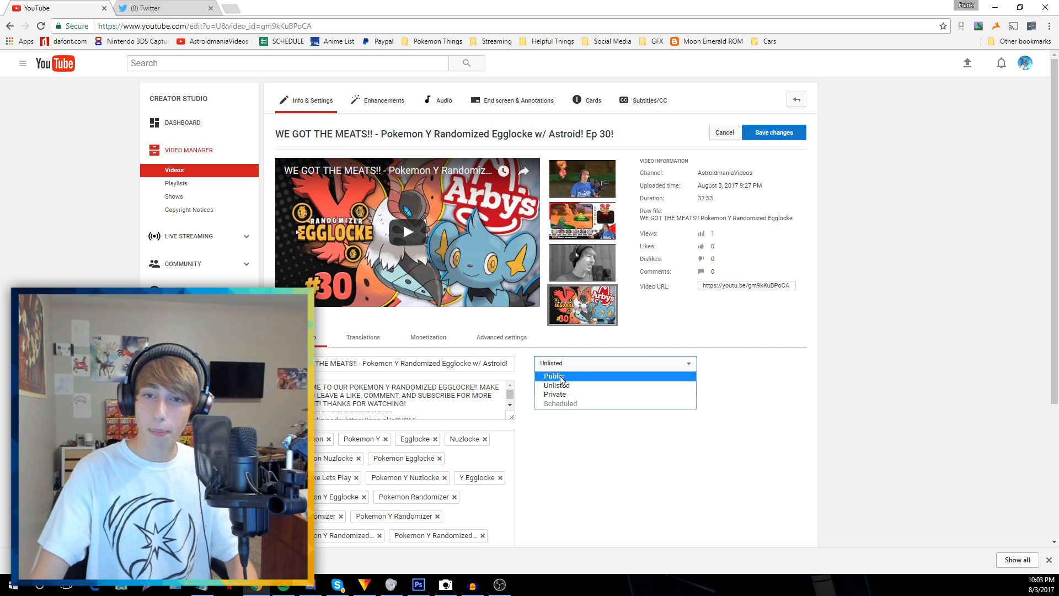
{"action": "left_click", "coordinate": [564, 374]}
{"action": "left_click", "coordinate": [774, 132]}
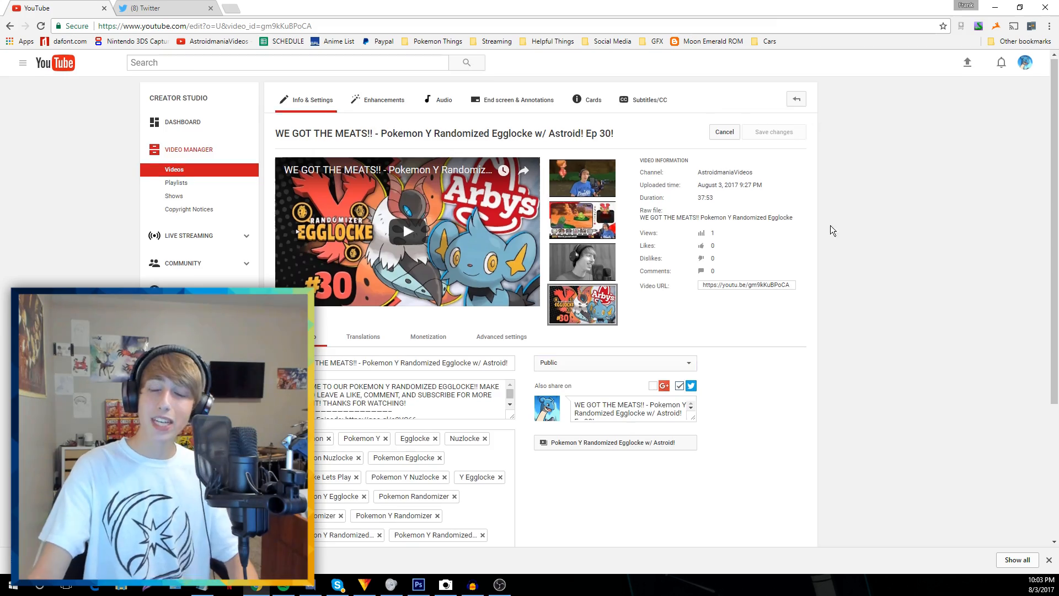
Copy the episode 30 video's link from the channel home page
{"action": "scroll", "coordinate": [790, 253], "scroll_direction": "down", "scroll_amount": 3}
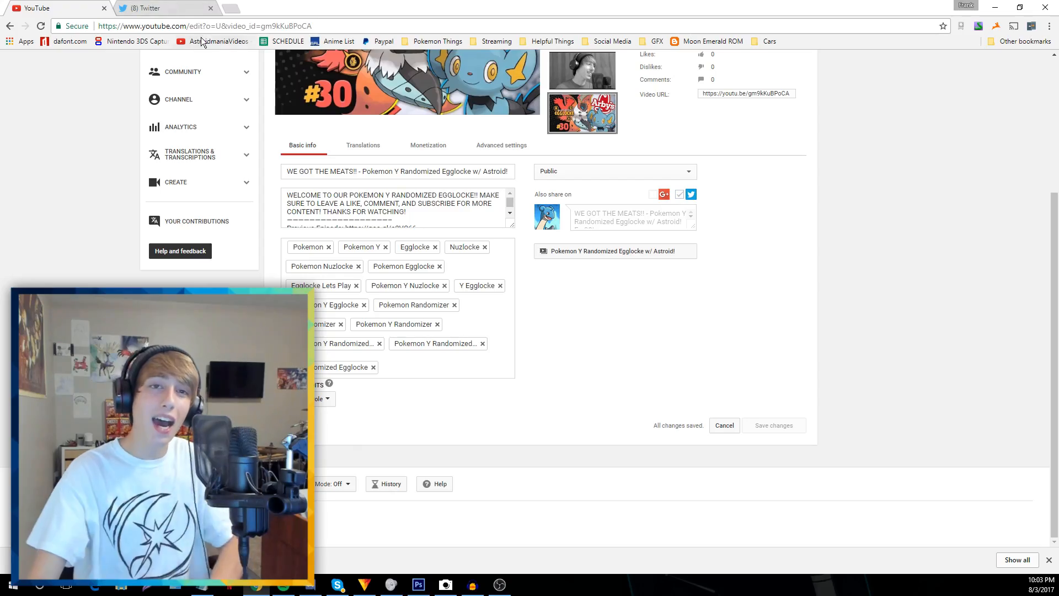
{"action": "left_click", "coordinate": [213, 41]}
{"action": "left_click", "coordinate": [166, 7]}
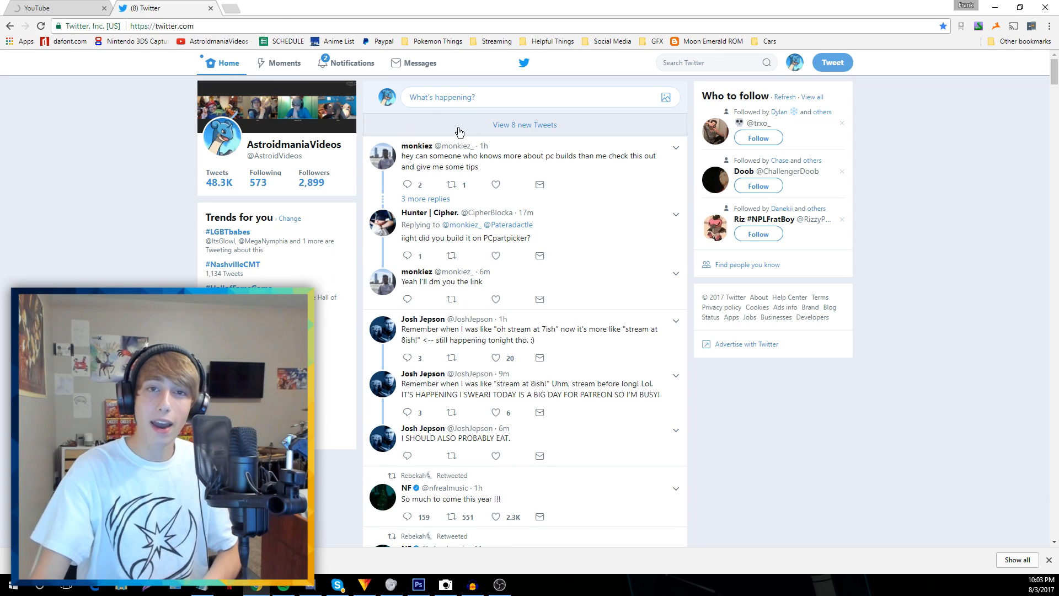
{"action": "left_click", "coordinate": [469, 124]}
{"action": "left_click", "coordinate": [56, 7]}
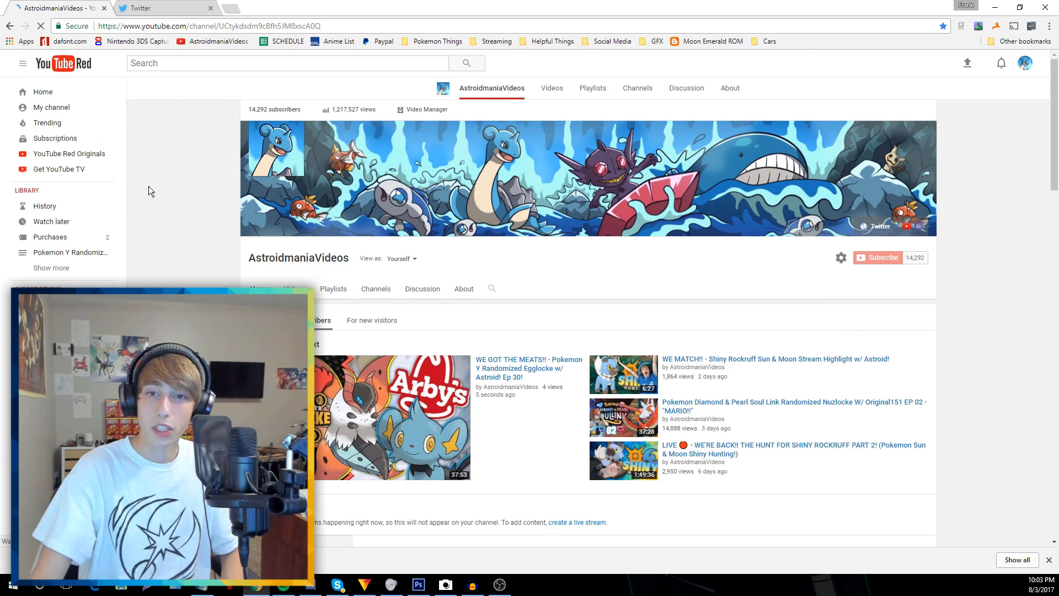
{"action": "right_click", "coordinate": [524, 338]}
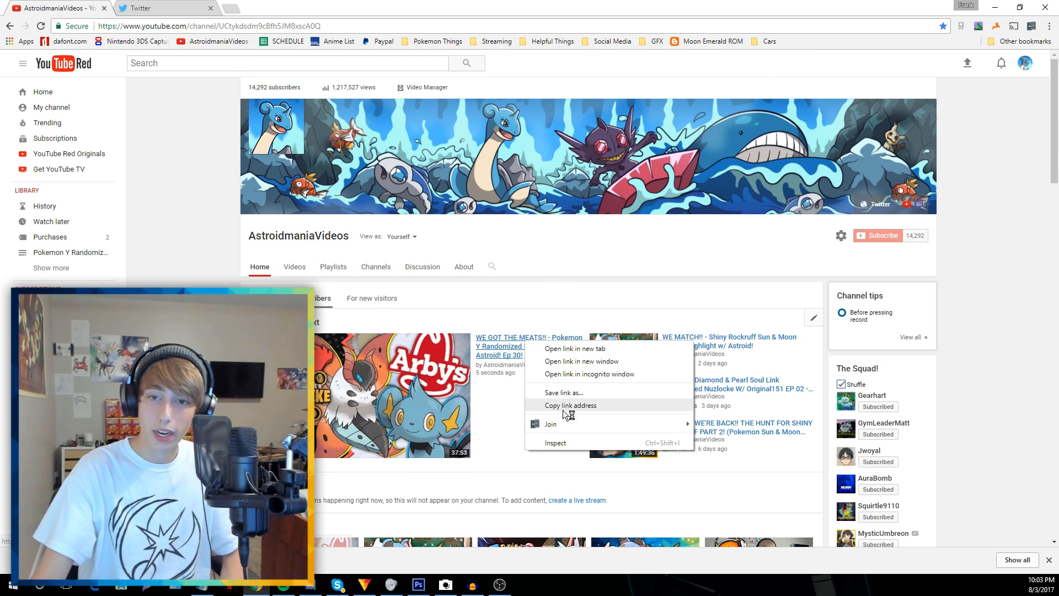
{"action": "left_click", "coordinate": [557, 409]}
{"action": "left_click", "coordinate": [166, 8]}
Write the 'WE GOT THE MEATS!!' Episode 30 Pokemon Y Randomized Egglocke announcement and paste the video link
{"action": "left_click", "coordinate": [418, 100]}
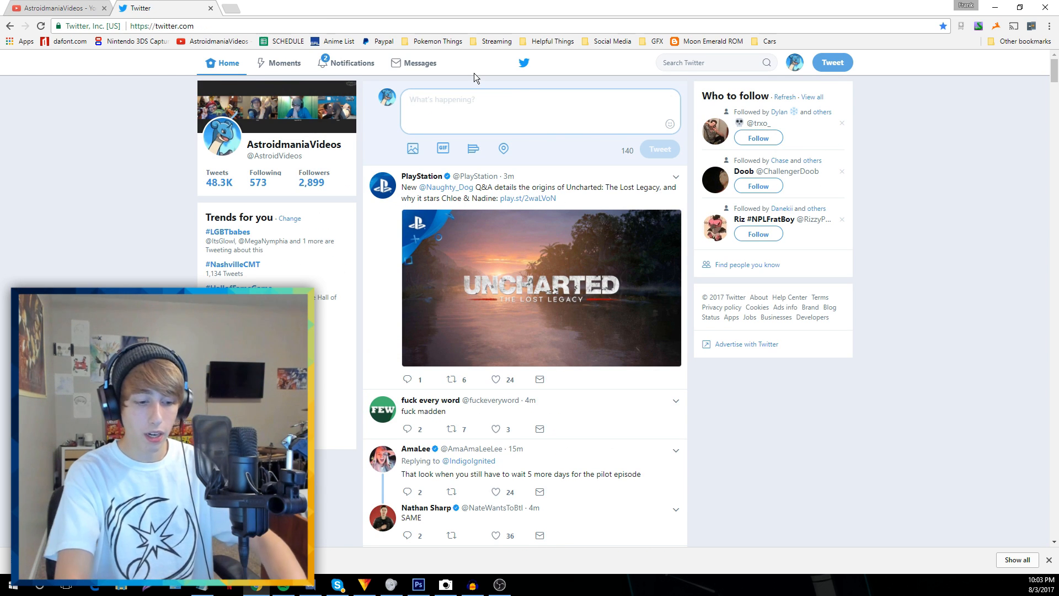
{"action": "type", "text": "WE GOT THE ME"}
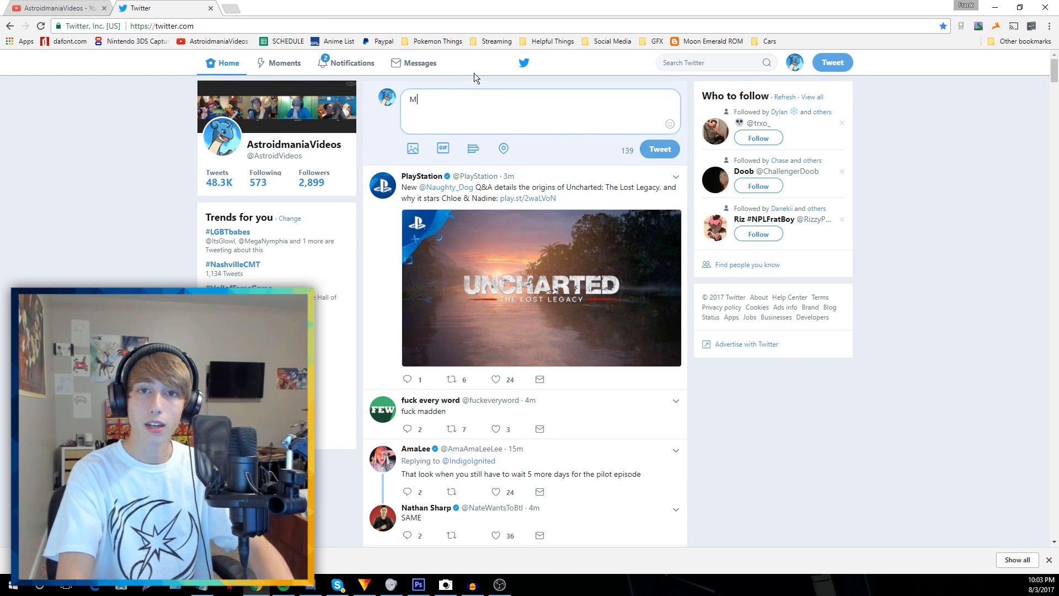
{"action": "type", "text": "ATS"}
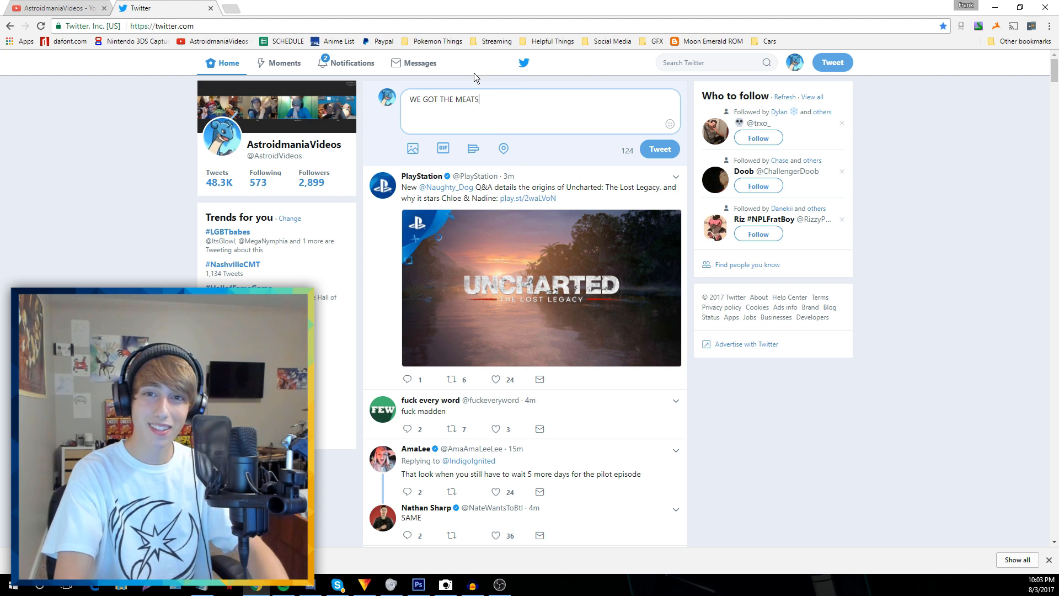
{"action": "type", "text": "!! EPISODE "}
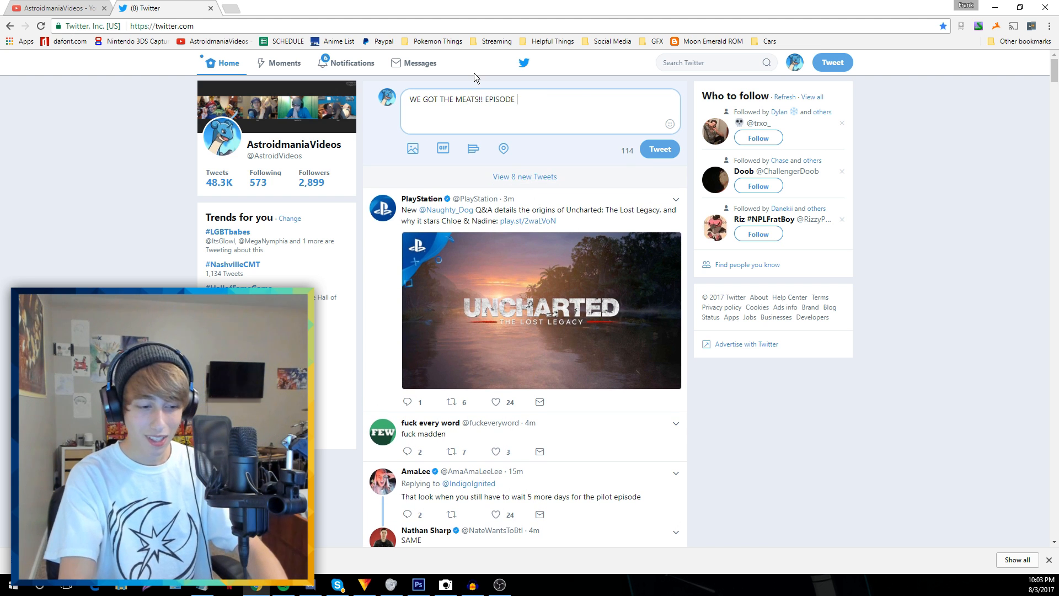
{"action": "type", "text": "30 OF OUR POKEMONY"}
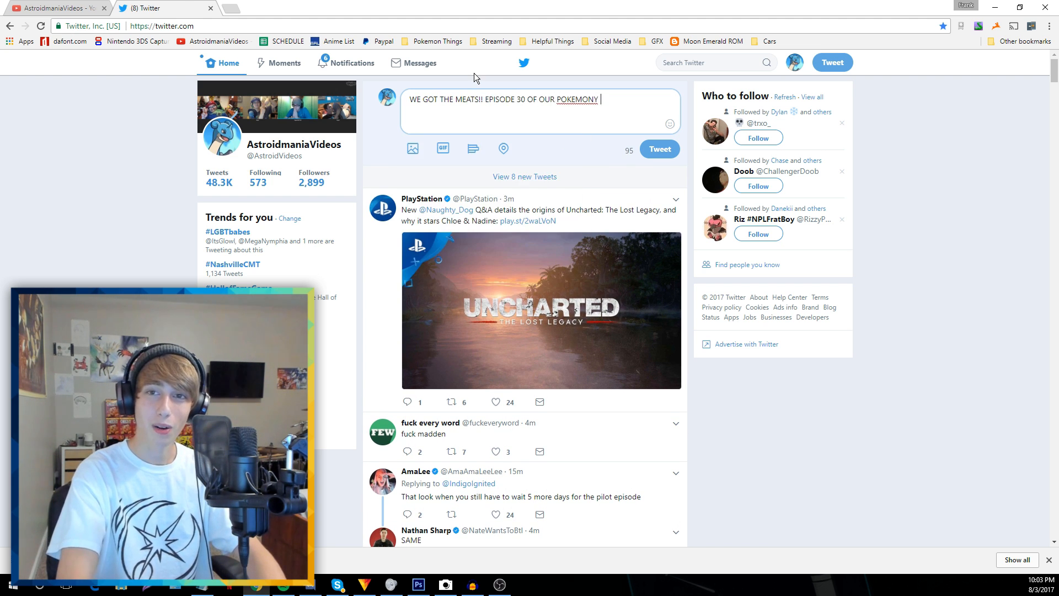
{"action": "key", "text": "BackSpace"}
{"action": "key", "text": "BackSpace"}
{"action": "type", "text": "Y RANDOMIZ"}
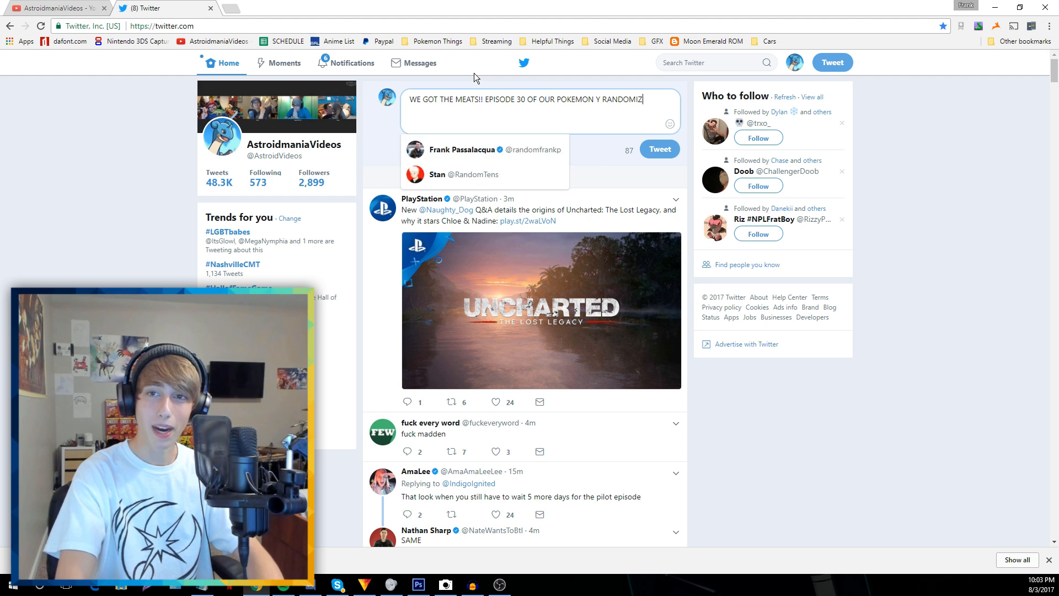
{"action": "type", "text": "ED EGGLOCKE IS HERE!!"}
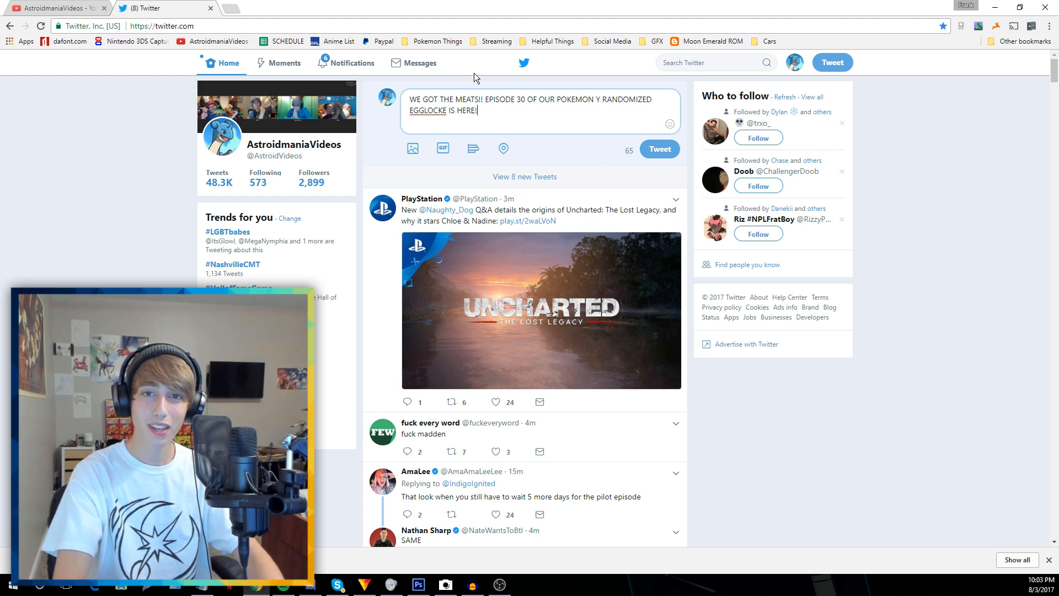
{"action": "key", "text": "BackSpace"}
{"action": "key", "text": "BackSpace"}
{"action": "type", "text": "MY DUDE"}
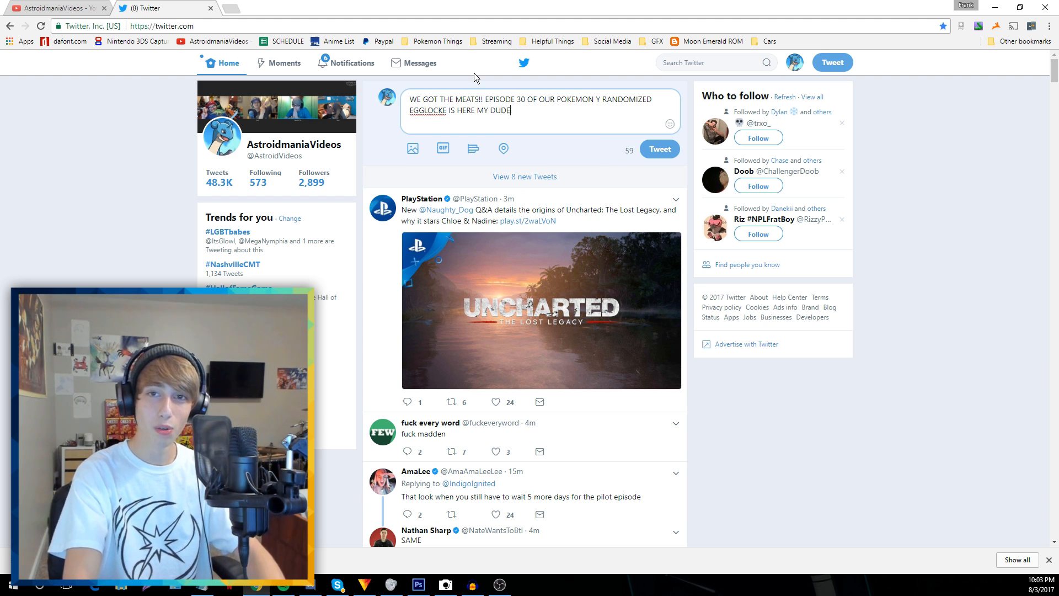
{"action": "type", "text": "SS!!! RT! :d"}
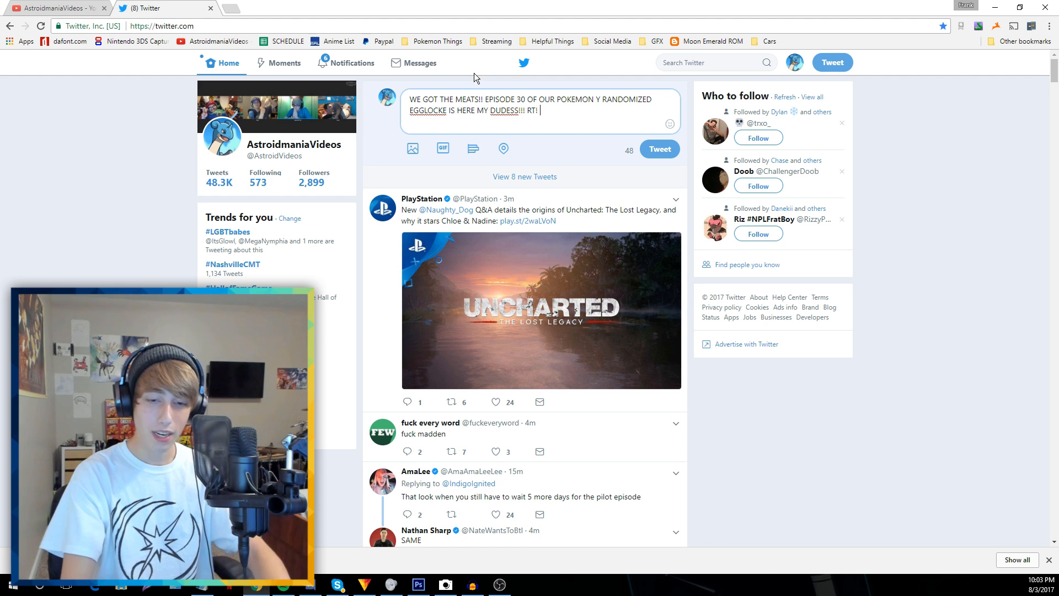
{"action": "type", "text": "https://www.youtube.com/watch?v=gm9kKuBPoCA"}
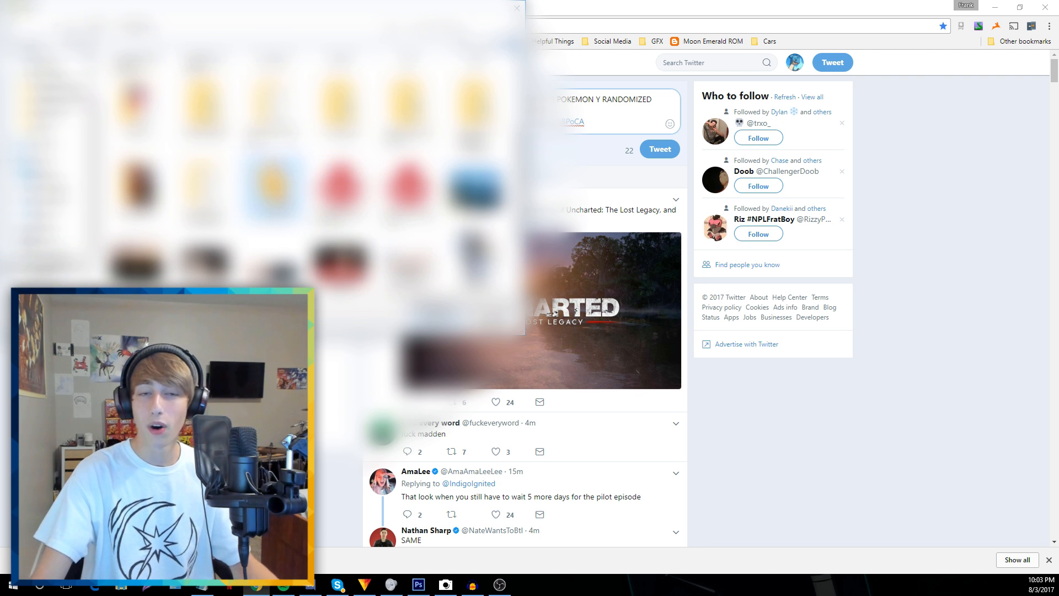
Attach the thumbnail image from its folder and post the tweet
{"action": "double_click", "coordinate": [273, 185]}
{"action": "left_click", "coordinate": [165, 226]}
{"action": "key", "text": "Return"}
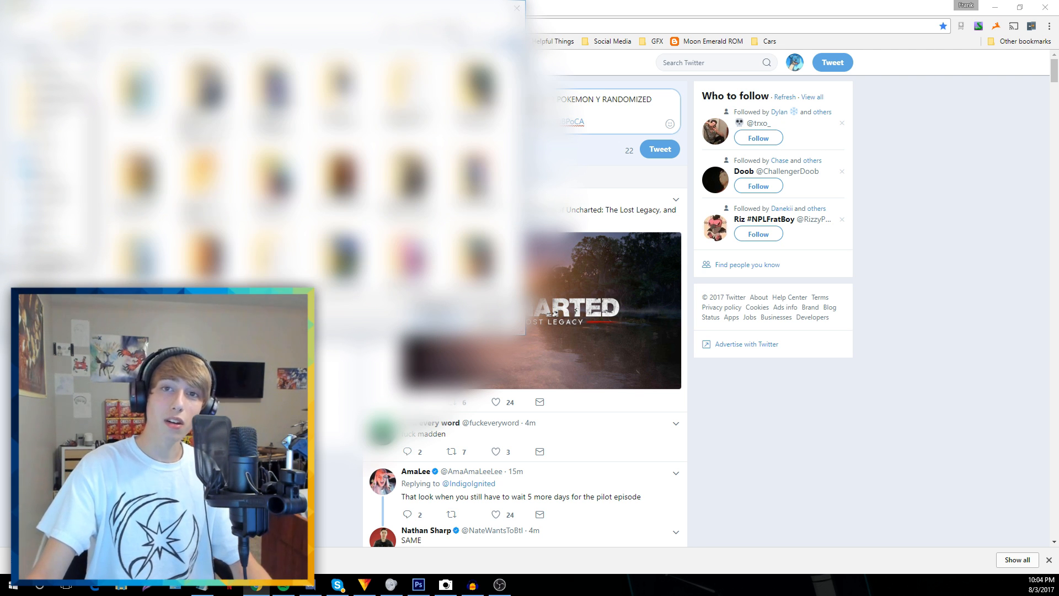
{"action": "key", "text": "Return"}
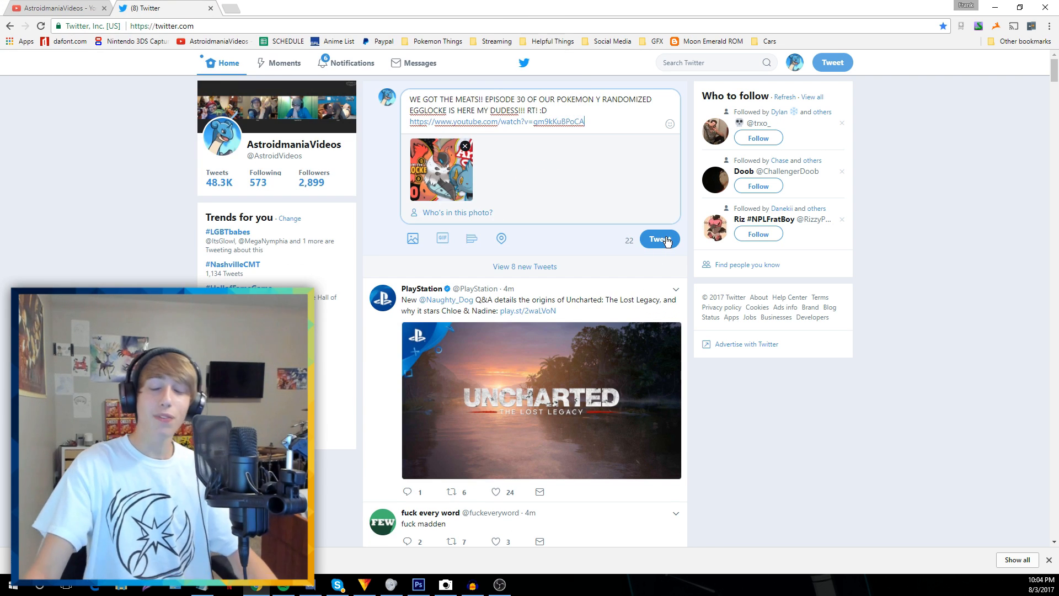
{"action": "left_click", "coordinate": [664, 239]}
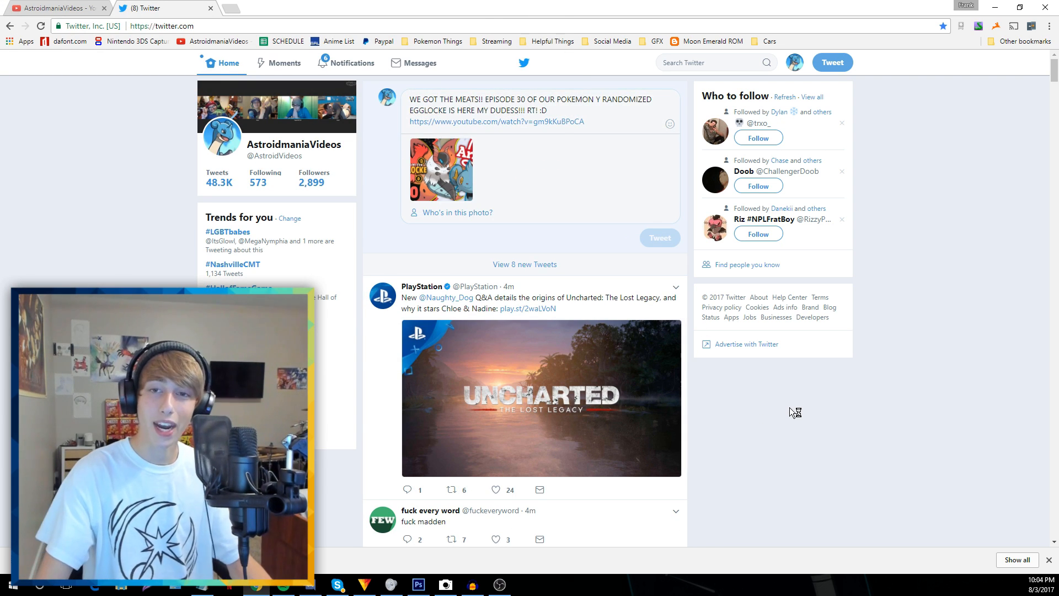